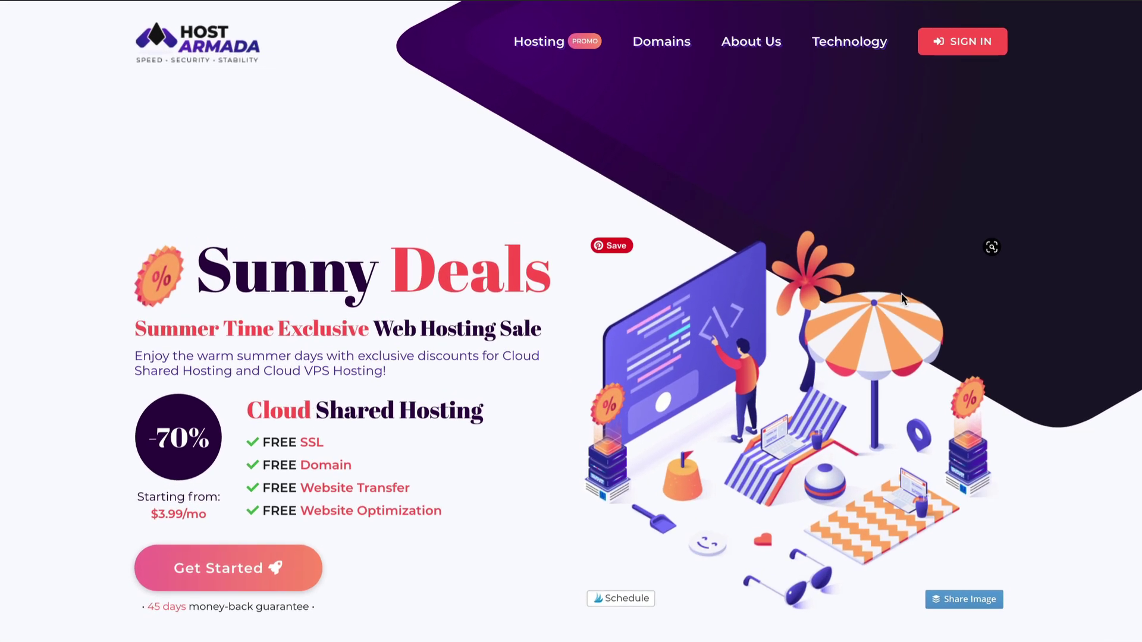
- Open HostArmada's WordPress Hosting page and review the benefits and the Start Dock, Web Warp and Speed Reaper plans
mouse_move(539, 41)
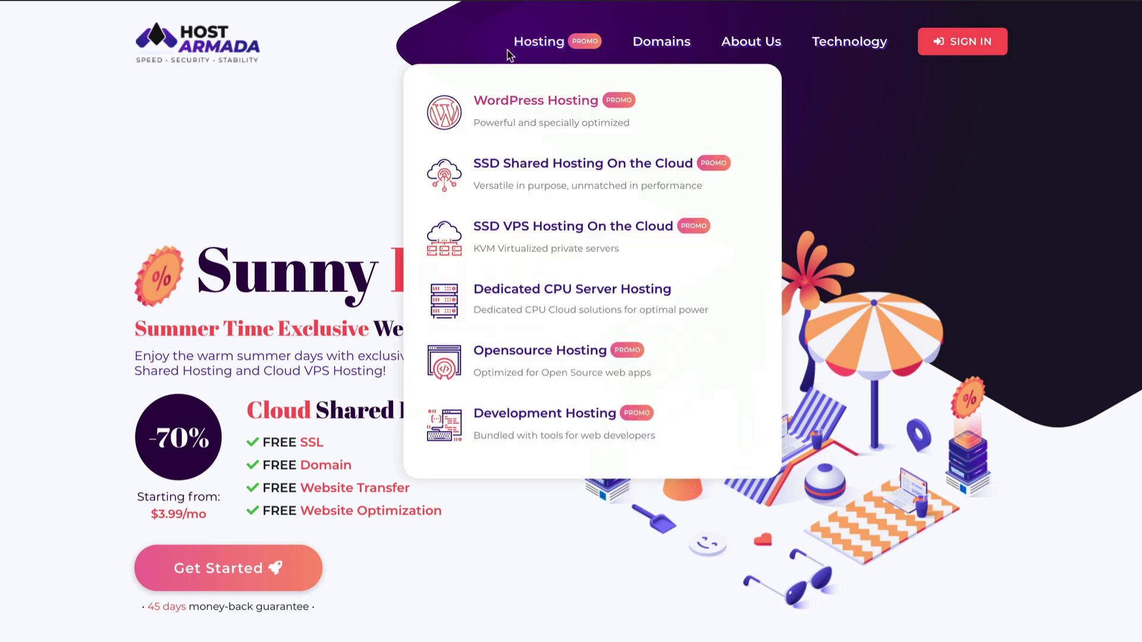
click(529, 116)
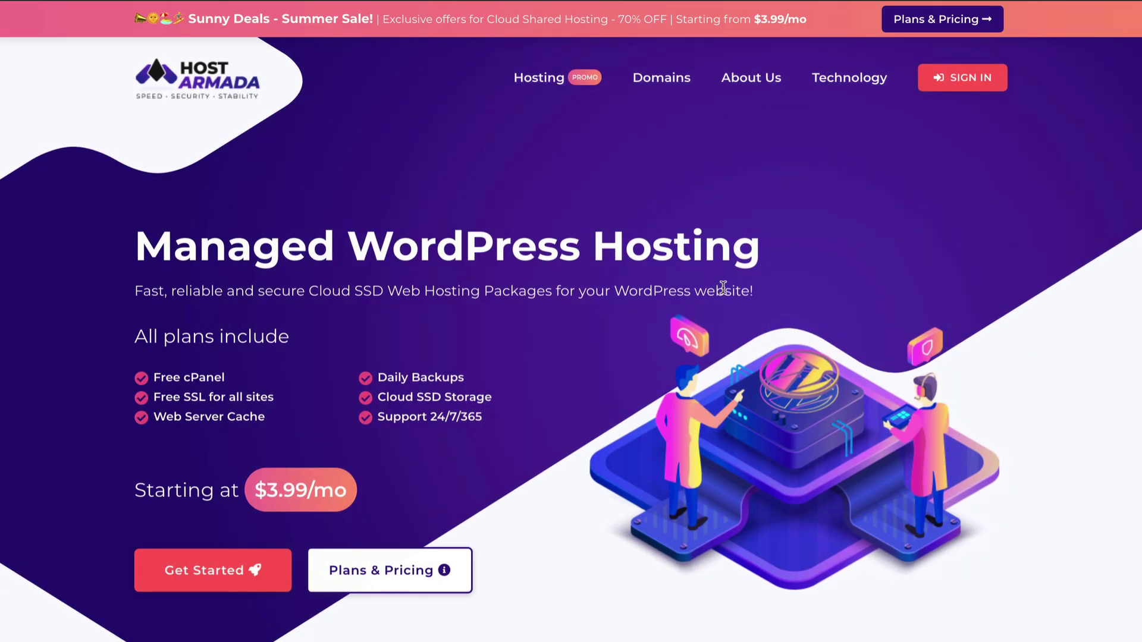
scroll(723, 287, down, 10)
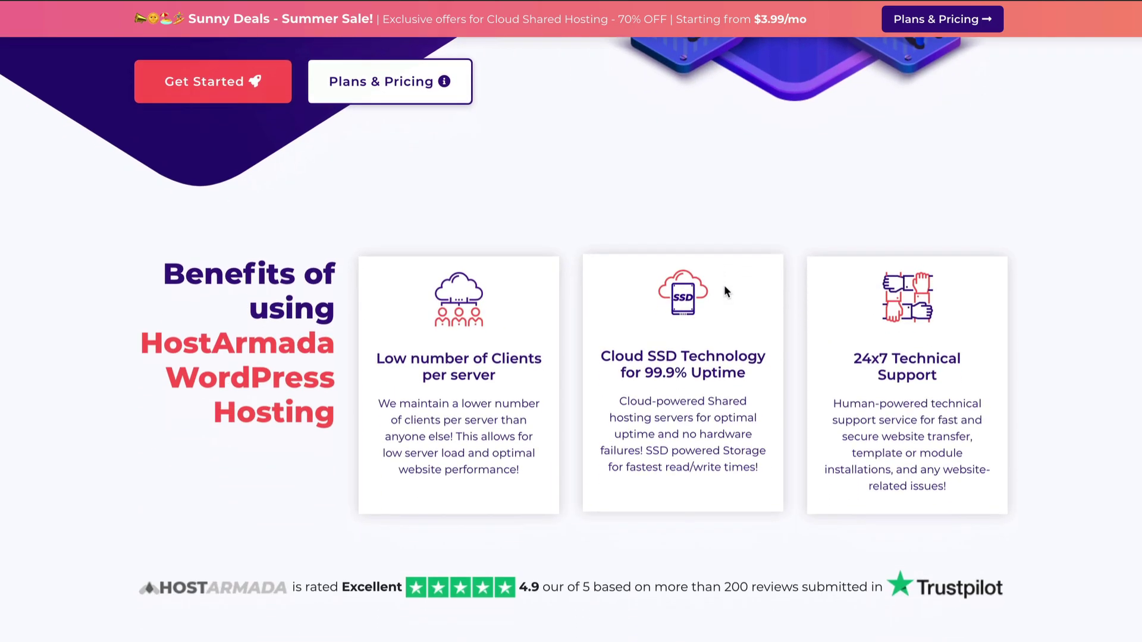
scroll(725, 288, down, 7)
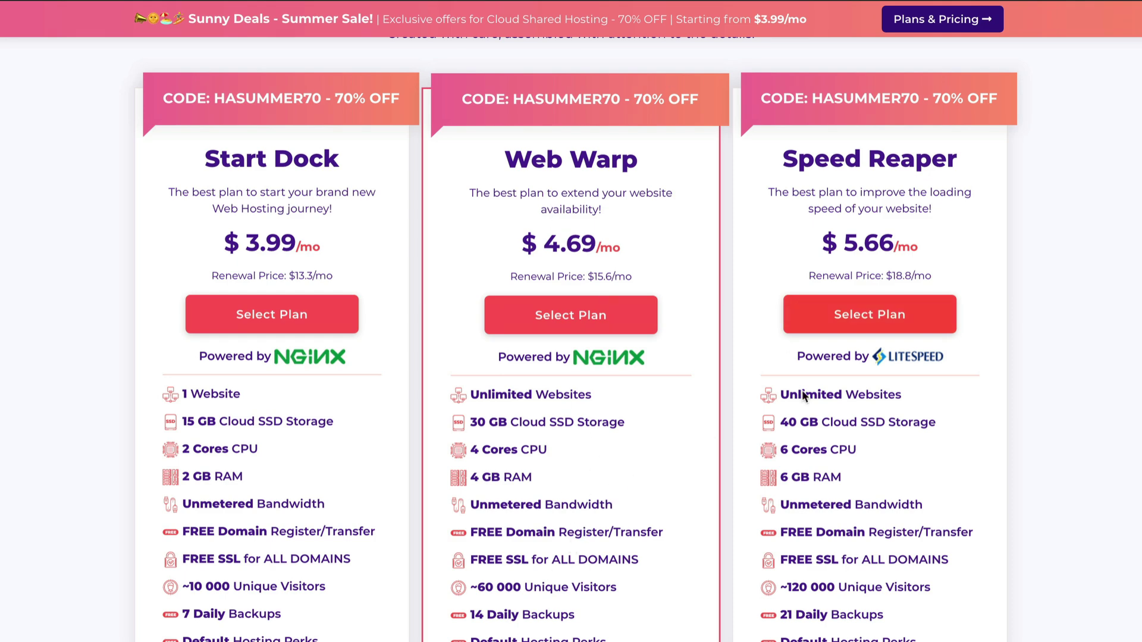
scroll(809, 395, up, 1)
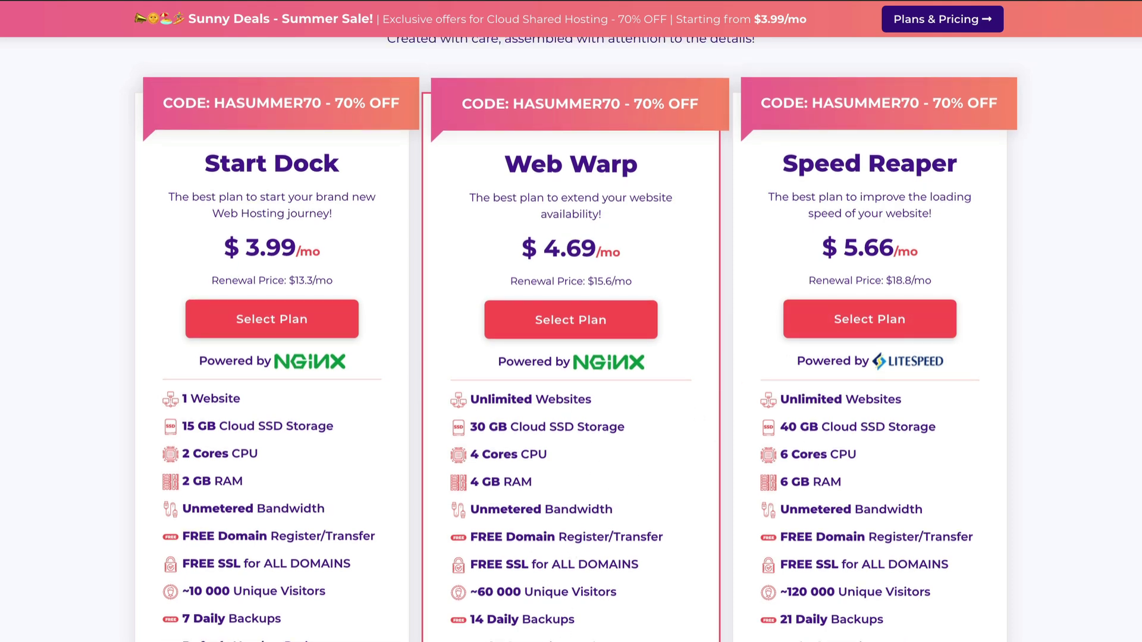
scroll(505, 526, down, 1)
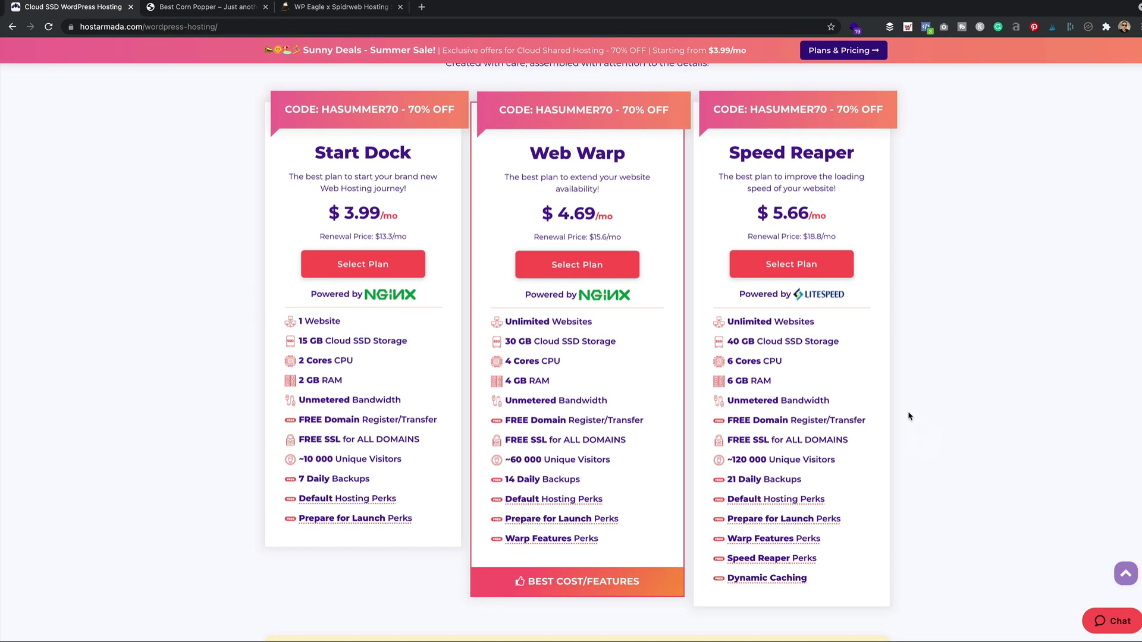
- Review the WP Eagle x Spidrweb Hosting Services page down to its three hosting and management products
click(352, 9)
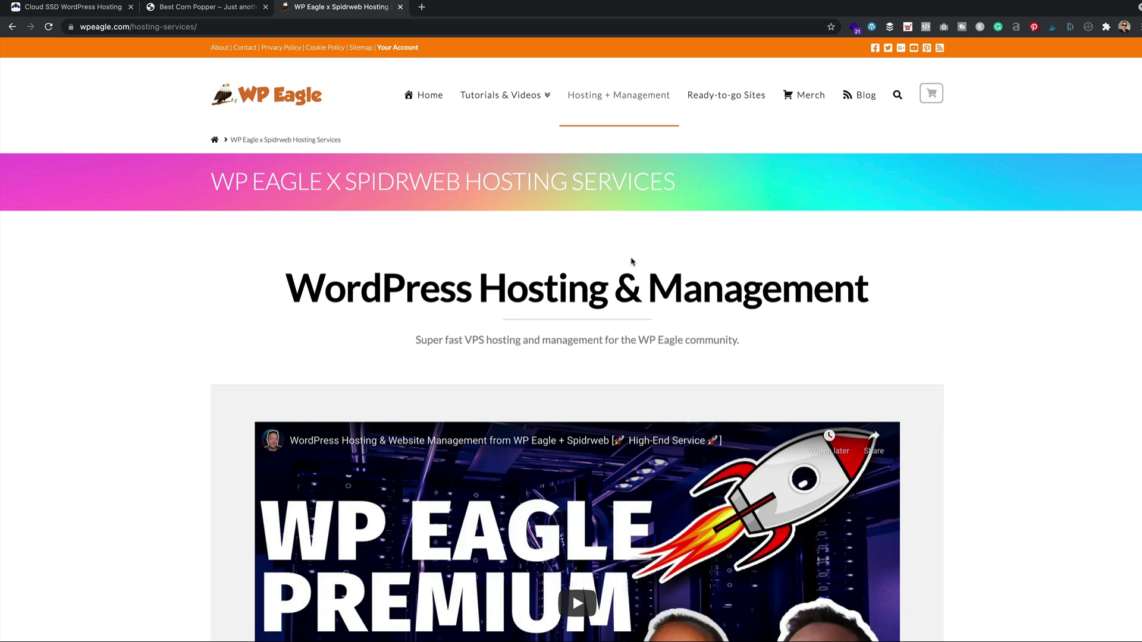
scroll(631, 261, down, 6)
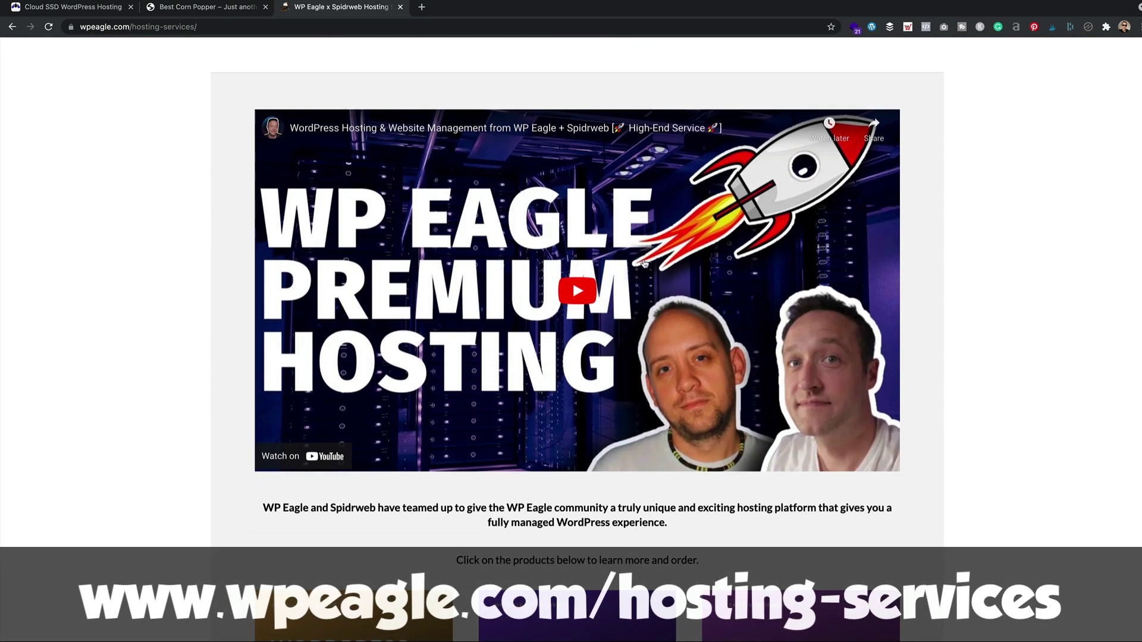
scroll(618, 387, down, 1)
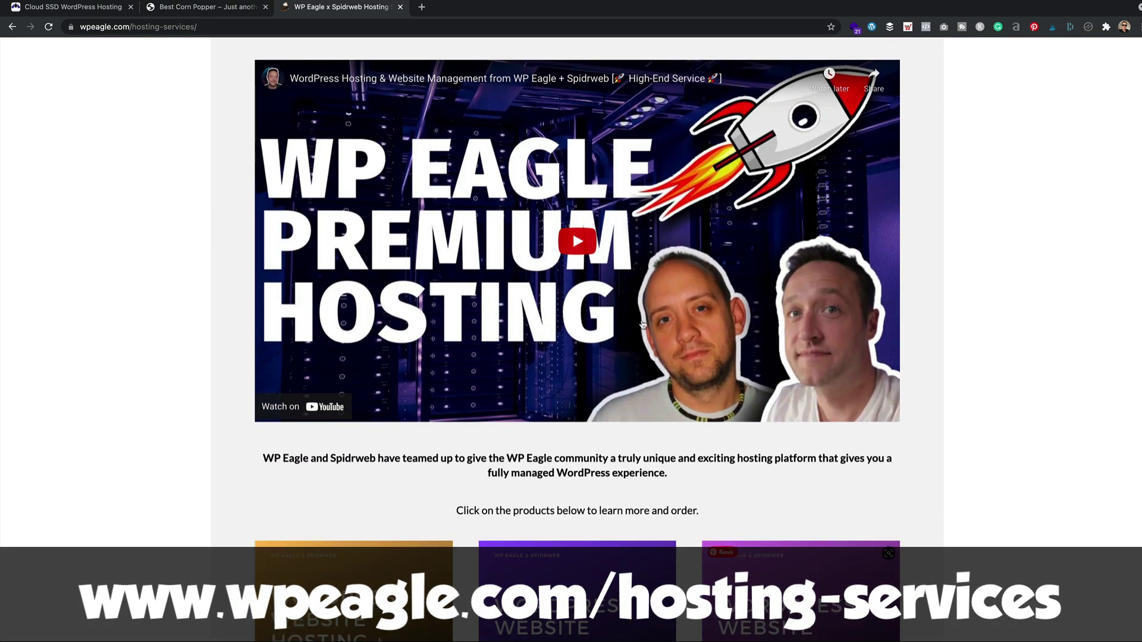
scroll(702, 354, down, 5)
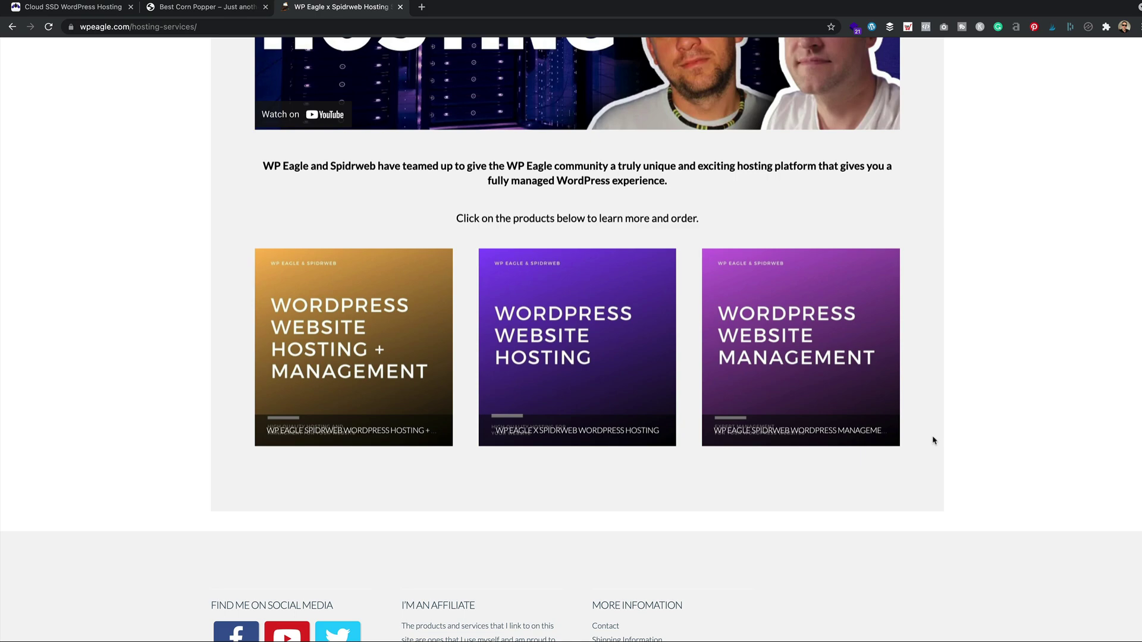
- Close the HostArmada and WP Eagle hosting pages, keeping only the Best Corn Popper site open
click(66, 7)
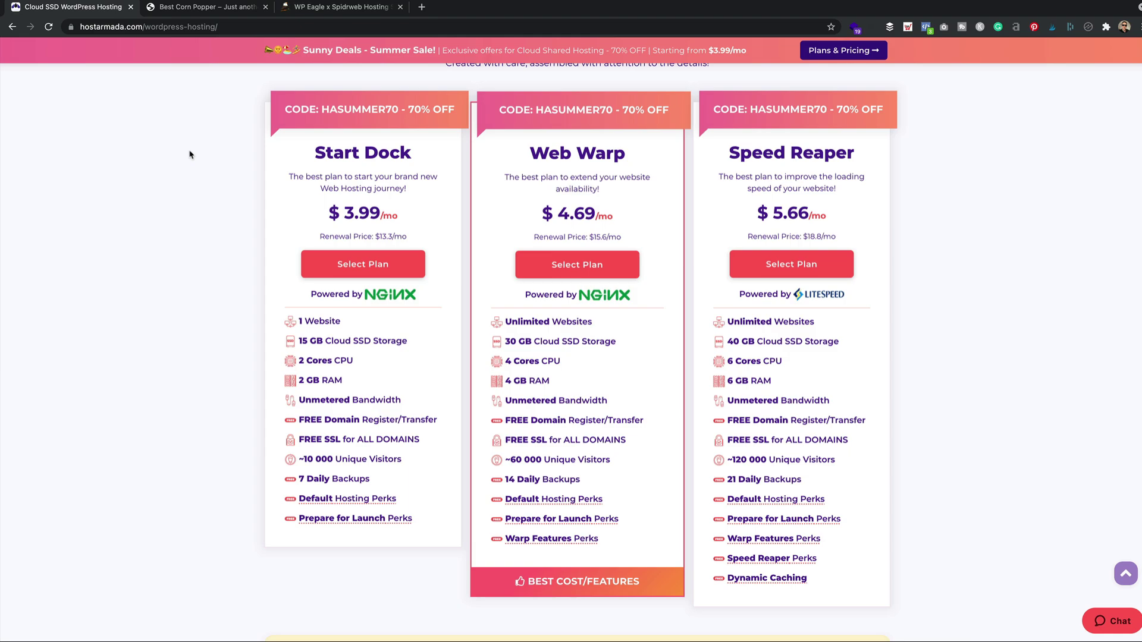
click(131, 7)
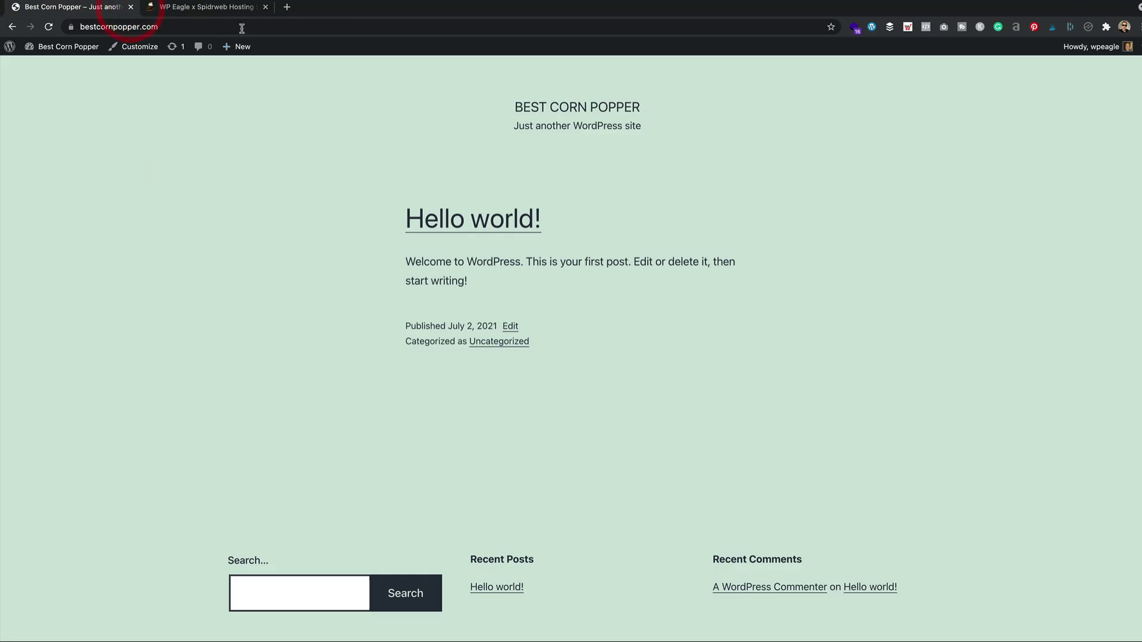
click(265, 7)
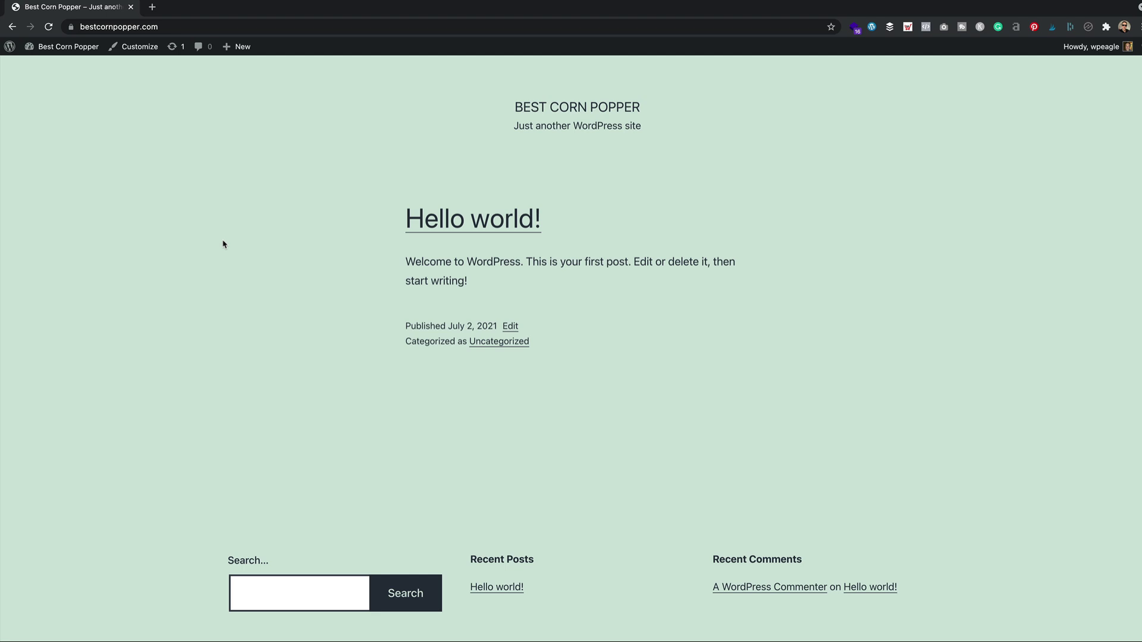
scroll(223, 246, down, 1)
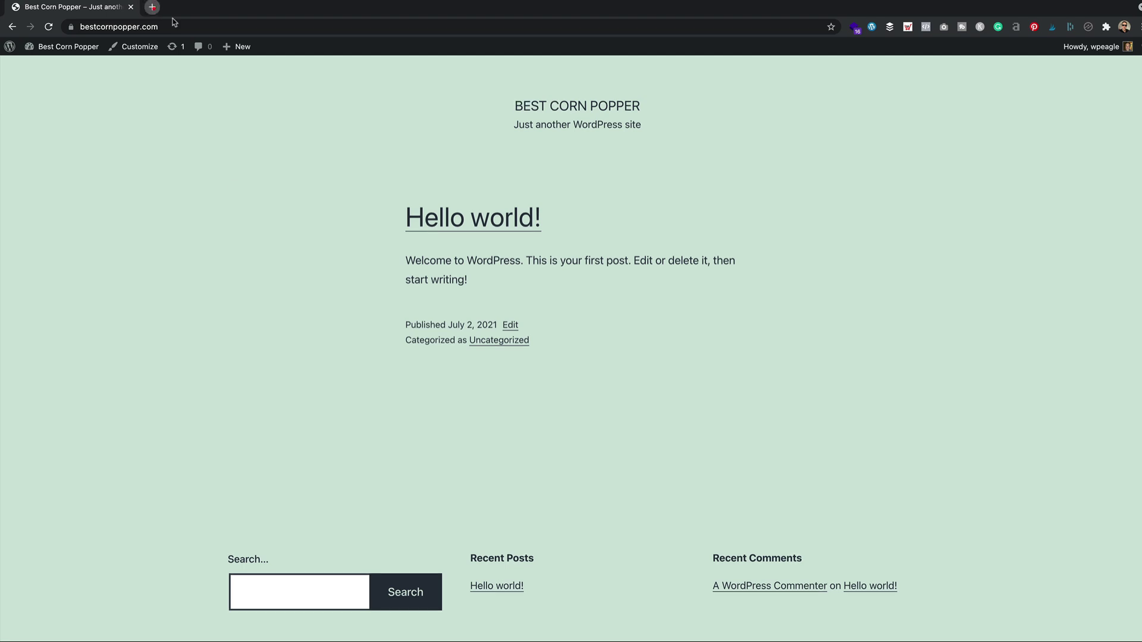
- Open popcorntheme.com alongside the site and go to the Downloads section of the customer account
click(153, 6)
text(pop)
key(Return)
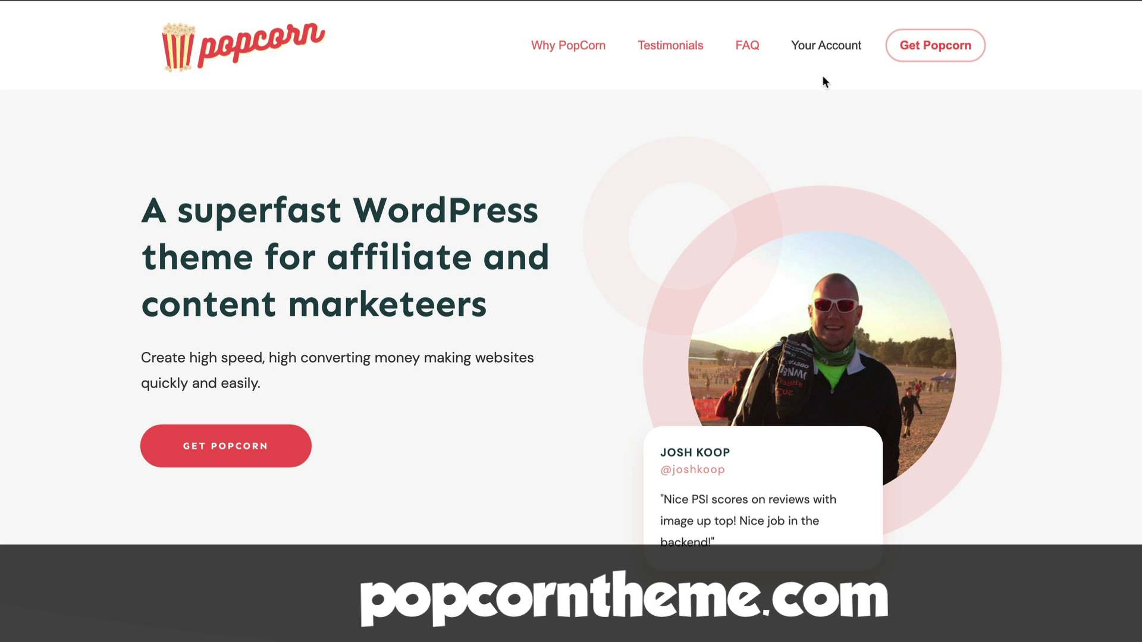
click(950, 56)
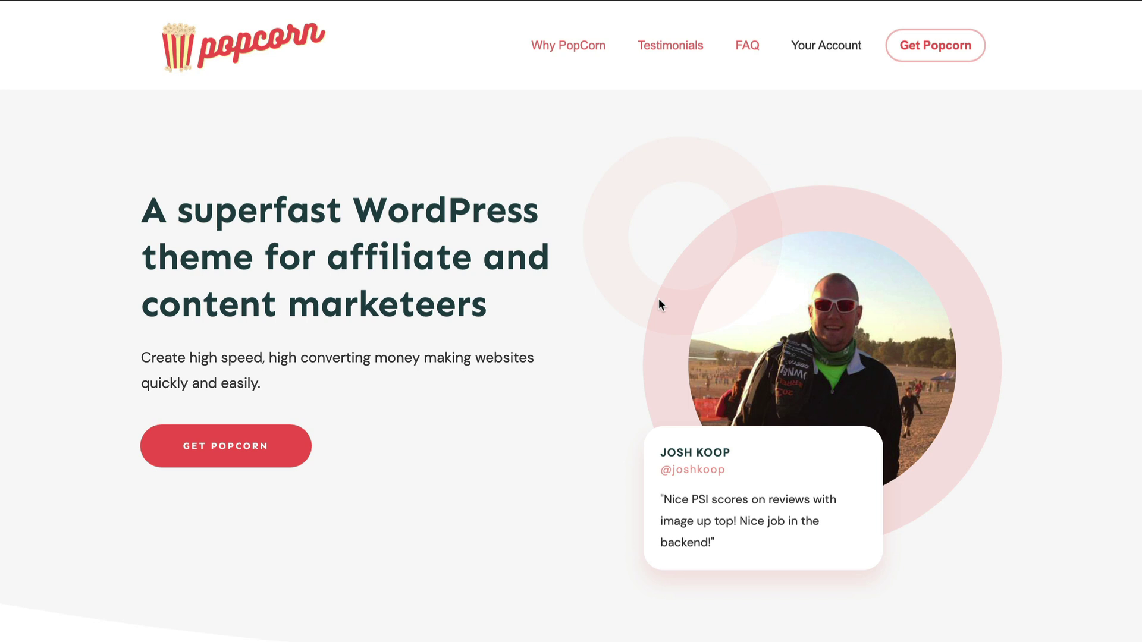
click(826, 46)
click(278, 225)
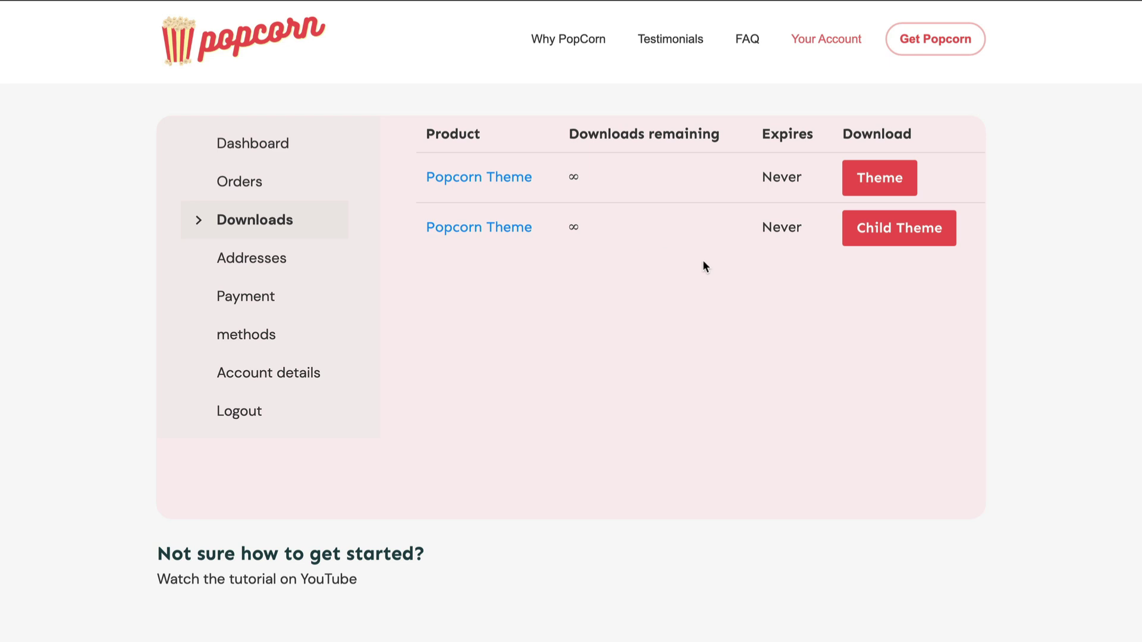
- Download the Popcorn theme and child theme zip archives into the Theme files folder
click(887, 176)
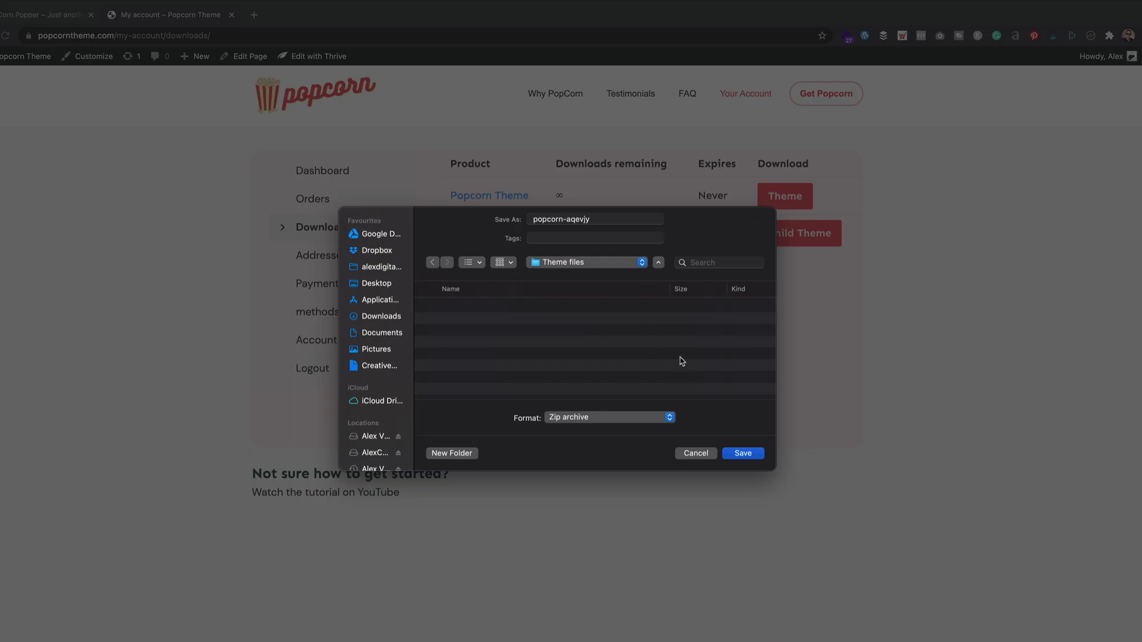
click(744, 454)
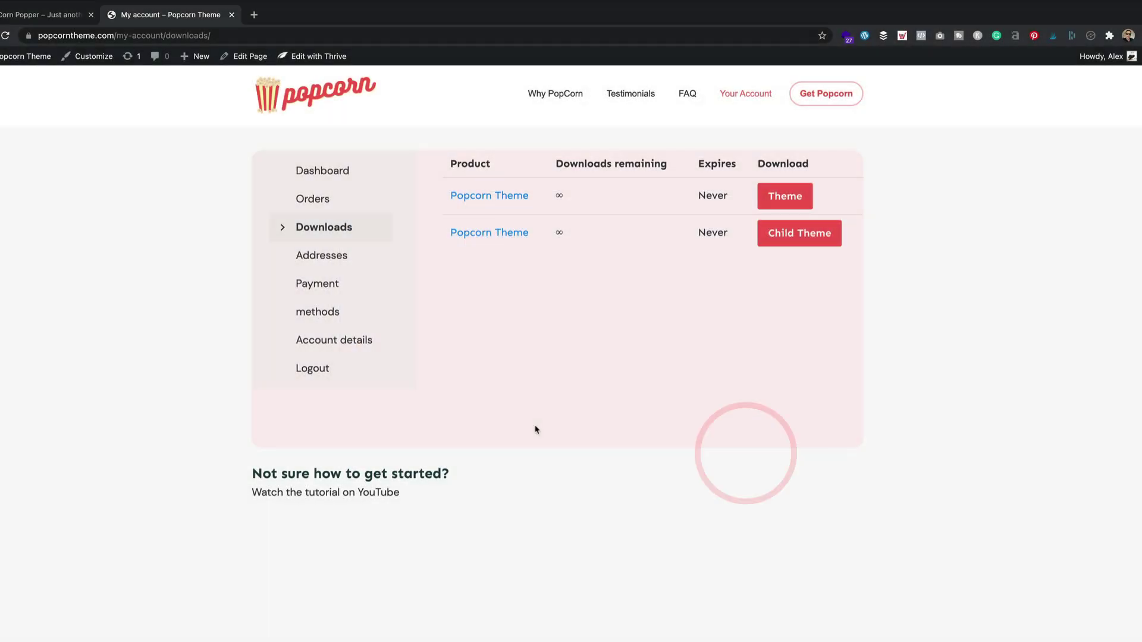
click(798, 234)
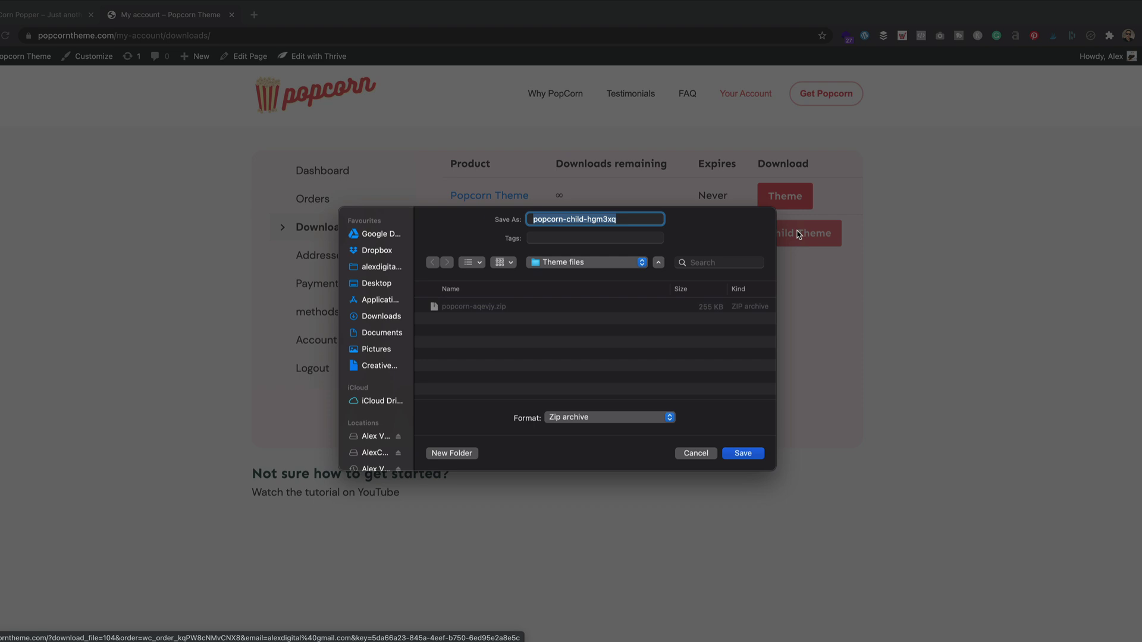
click(738, 451)
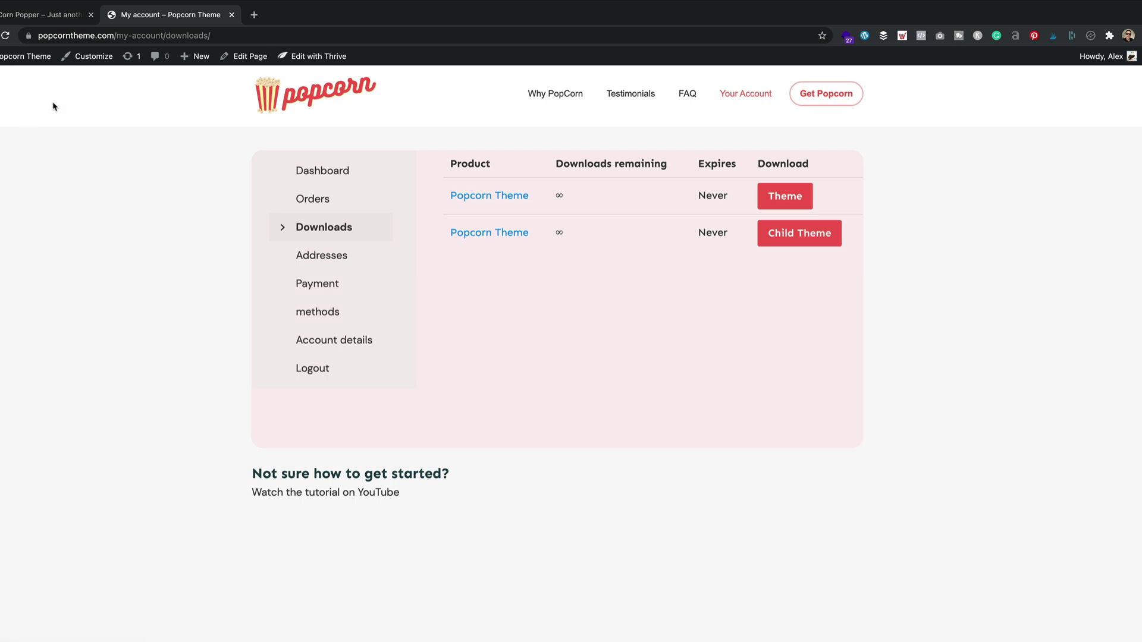
- Close the Popcorn account page and open the Themes management page in the Best Corn Popper site's WordPress admin
click(232, 15)
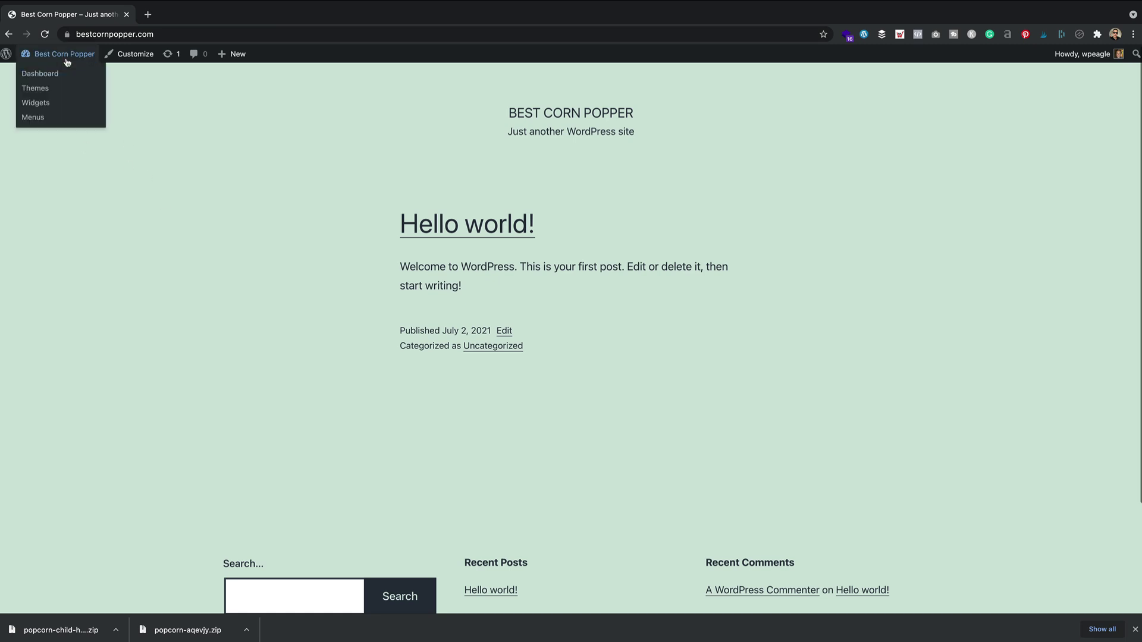
click(56, 72)
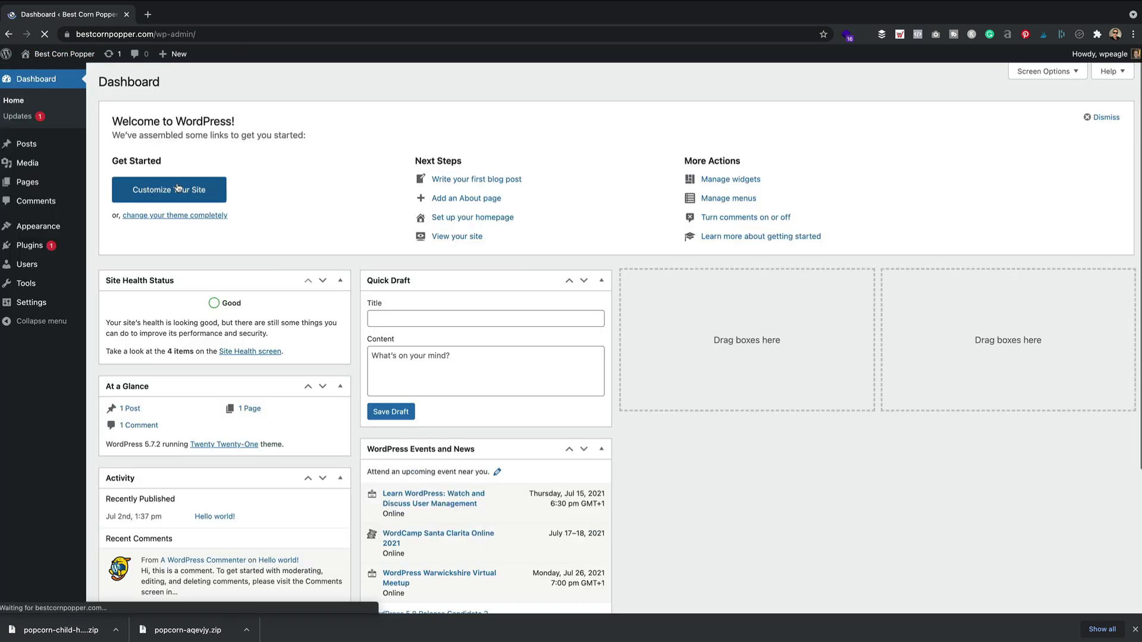
mouse_move(54, 226)
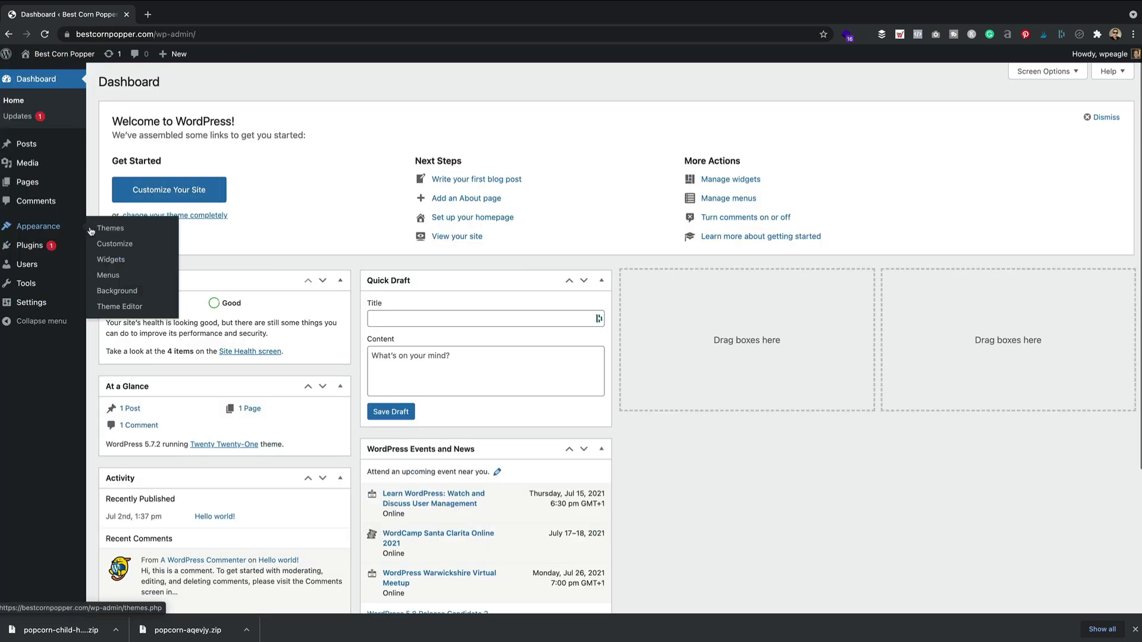
click(139, 228)
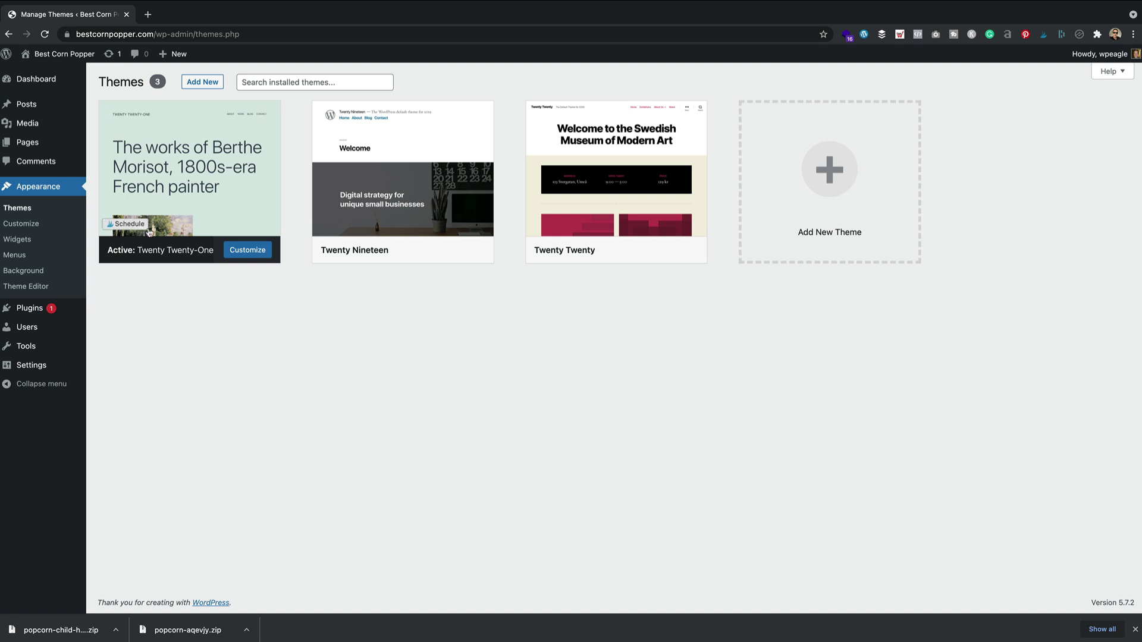
- Upload popcorn-aqevjy.zip from the Theme files folder as a new theme and install it
click(212, 82)
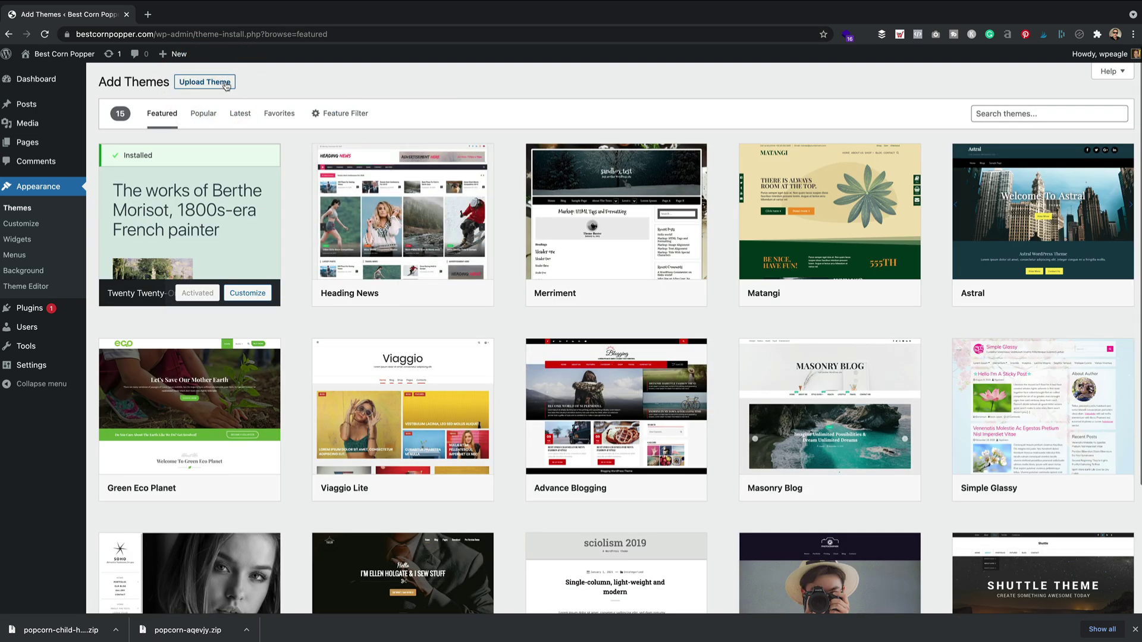
click(226, 86)
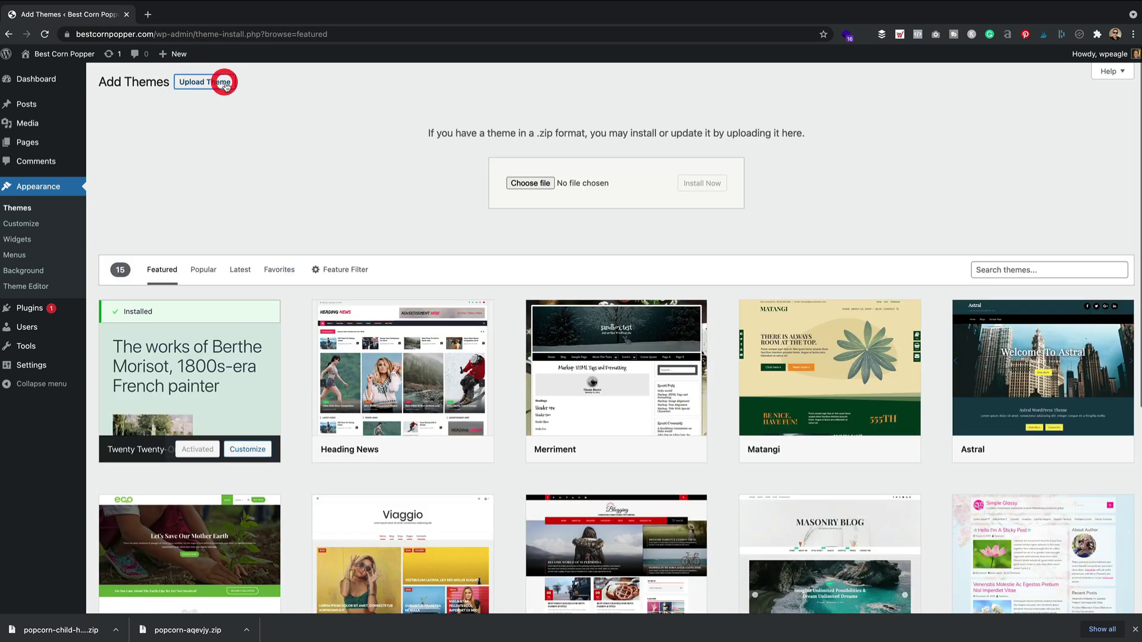
click(537, 185)
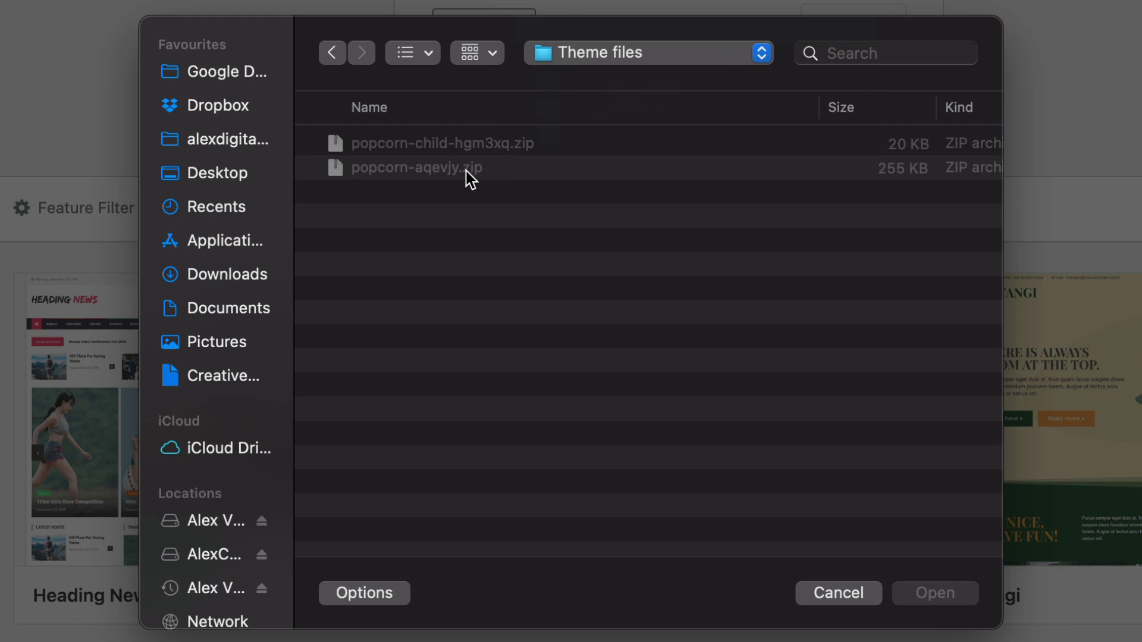
click(470, 176)
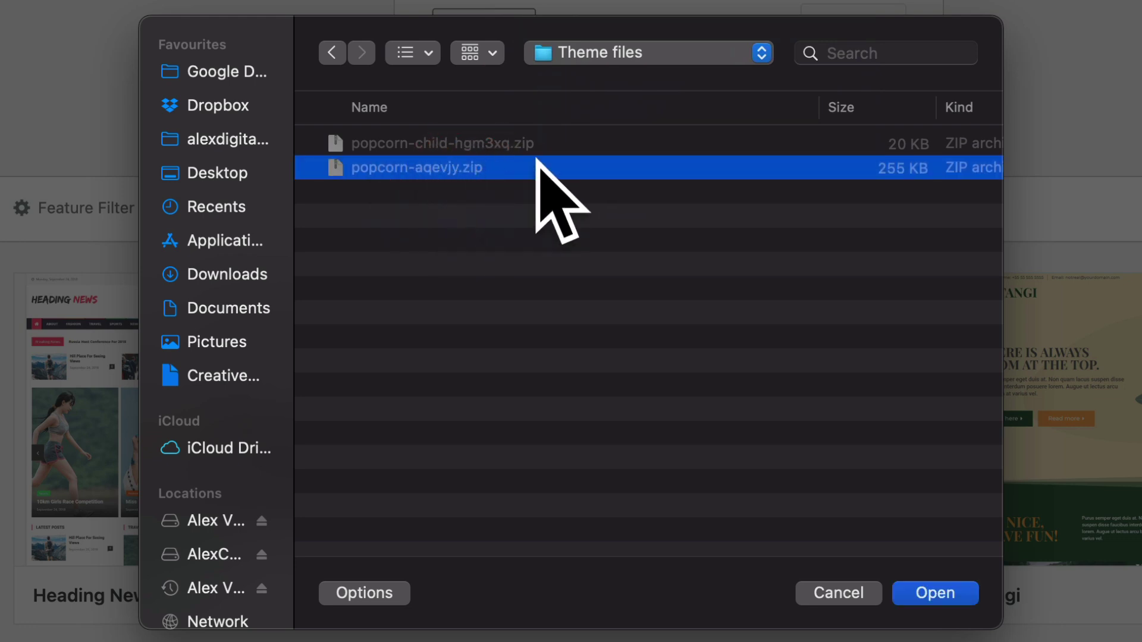
click(933, 591)
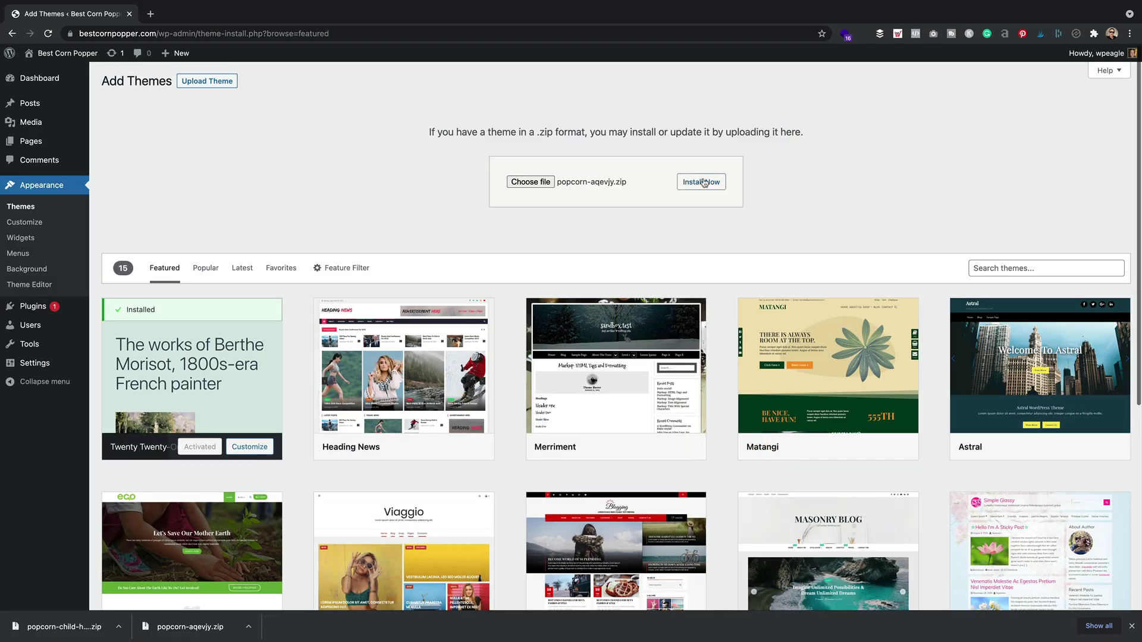
click(703, 183)
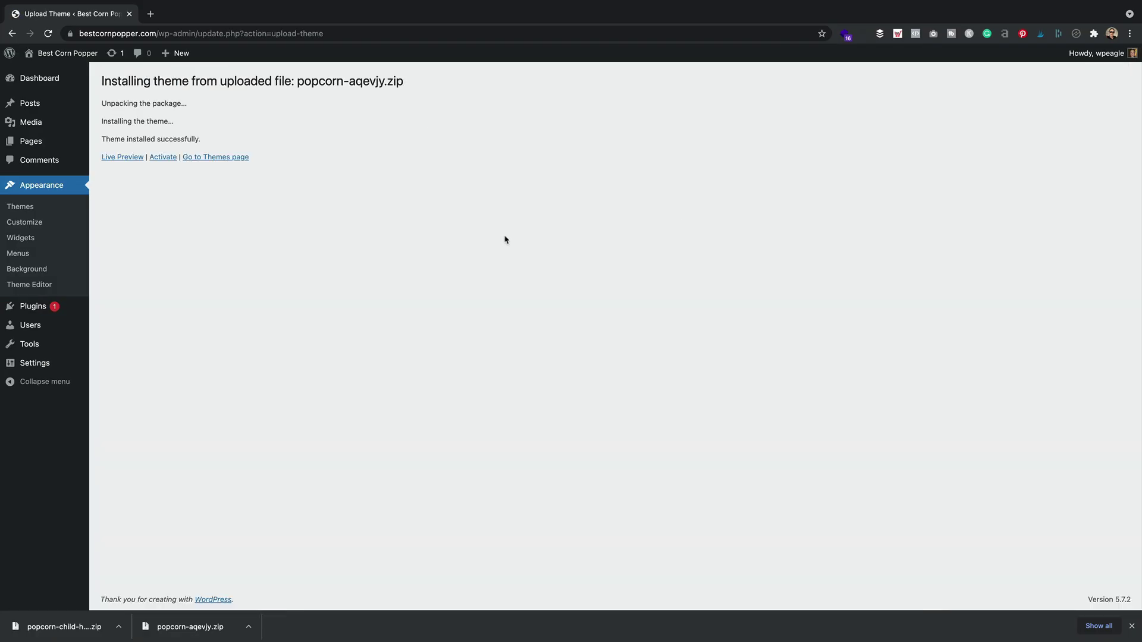
- Upload popcorn-child-hgm3xq.zip from the Theme files folder as a new theme, install it and activate it
click(223, 157)
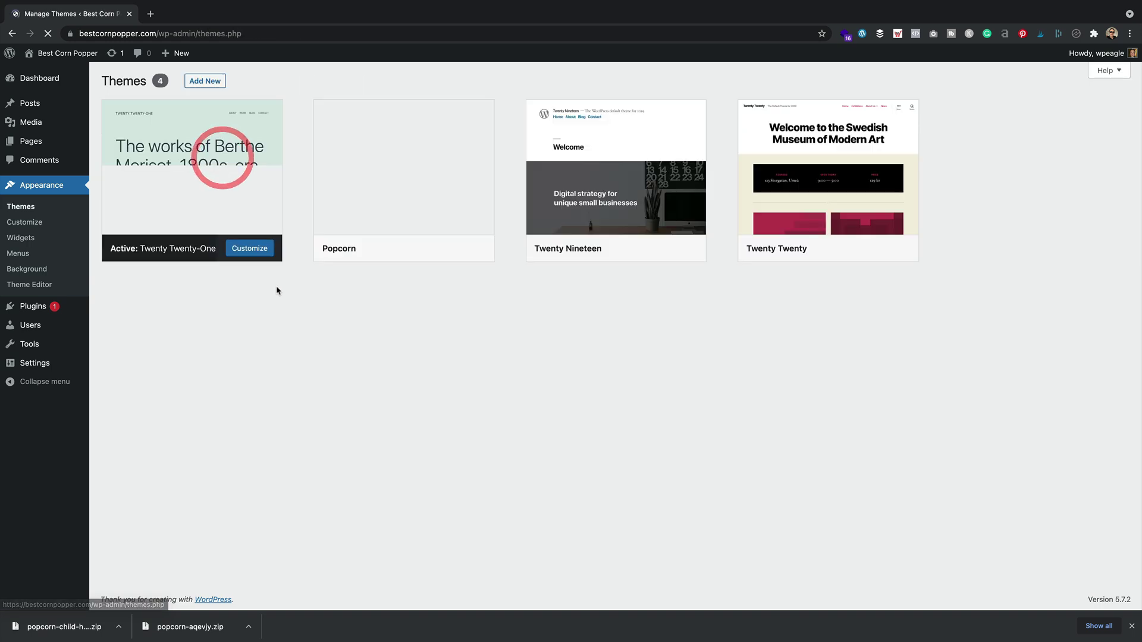
click(212, 82)
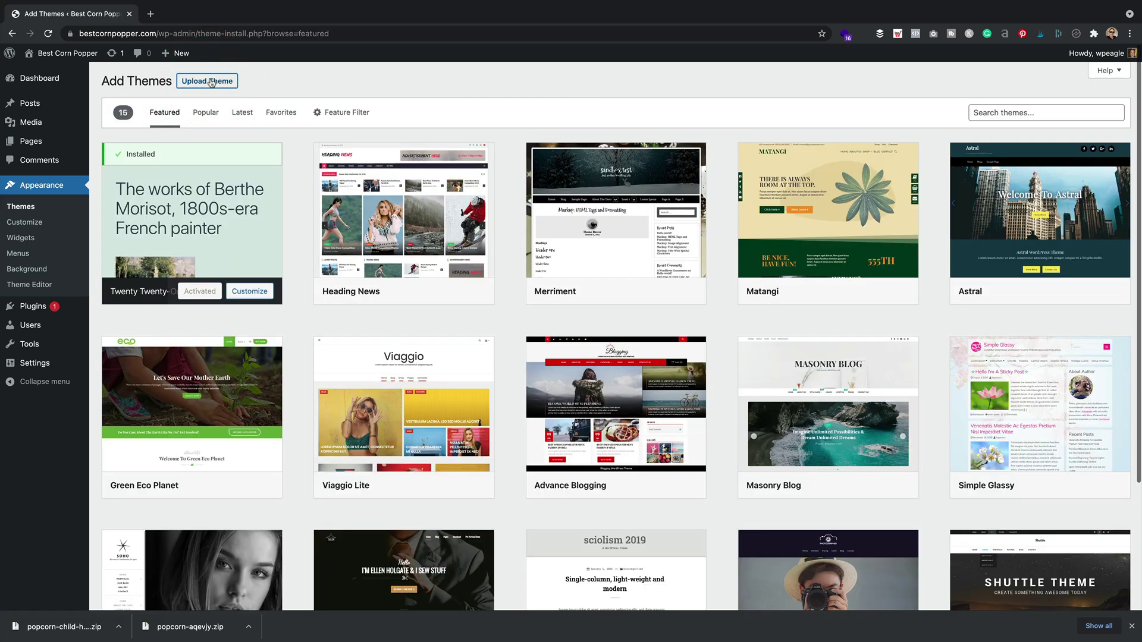
click(209, 82)
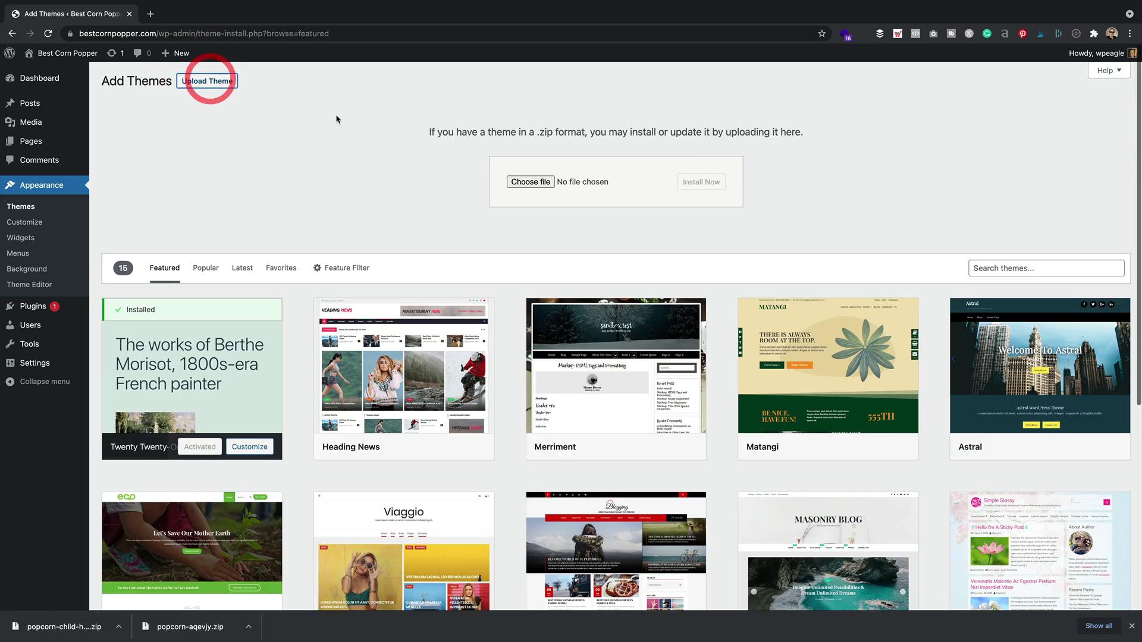
click(544, 187)
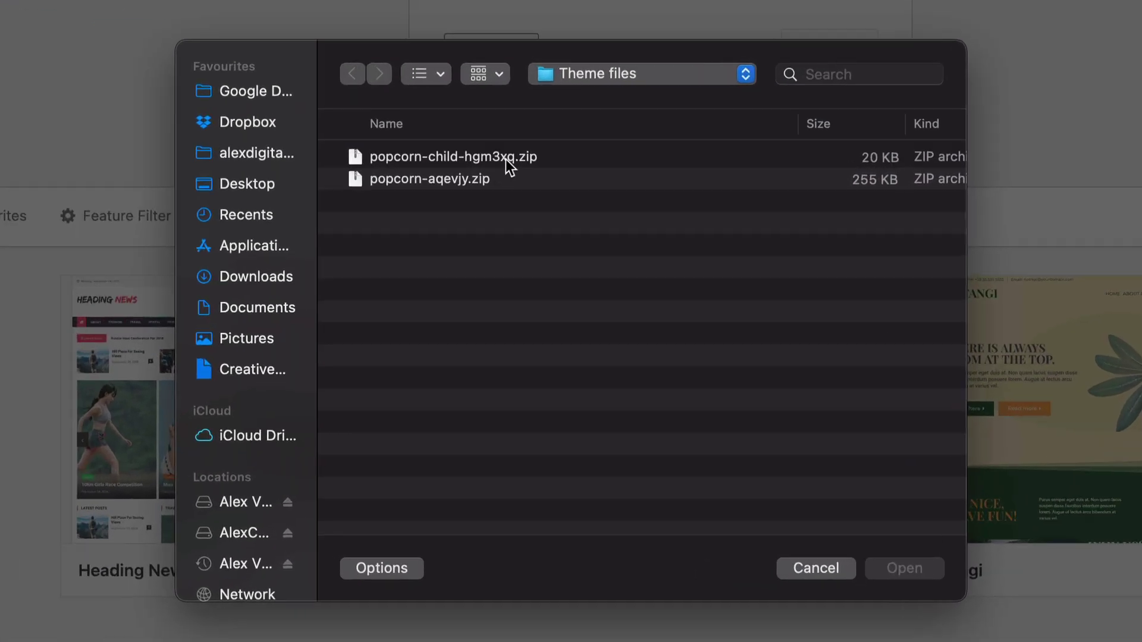
click(495, 237)
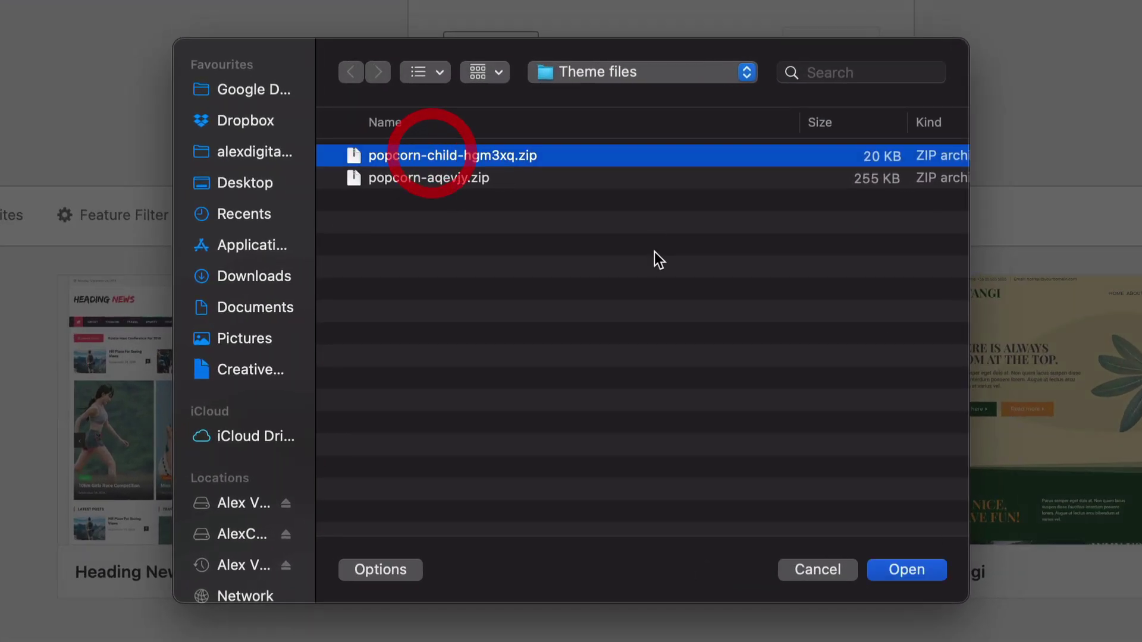
click(906, 565)
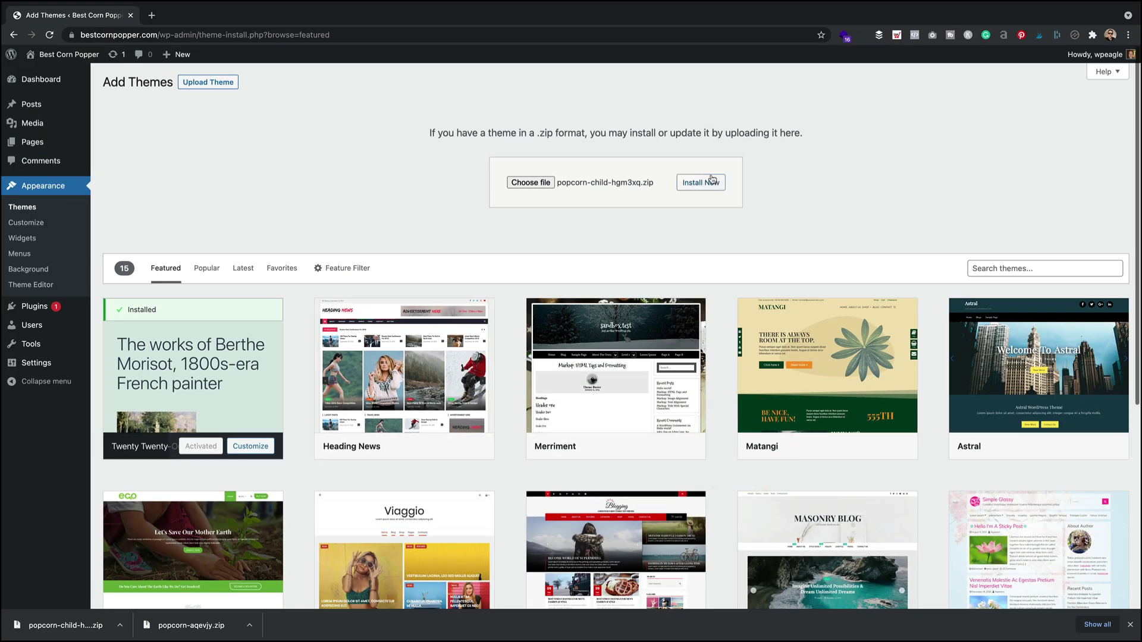
click(830, 45)
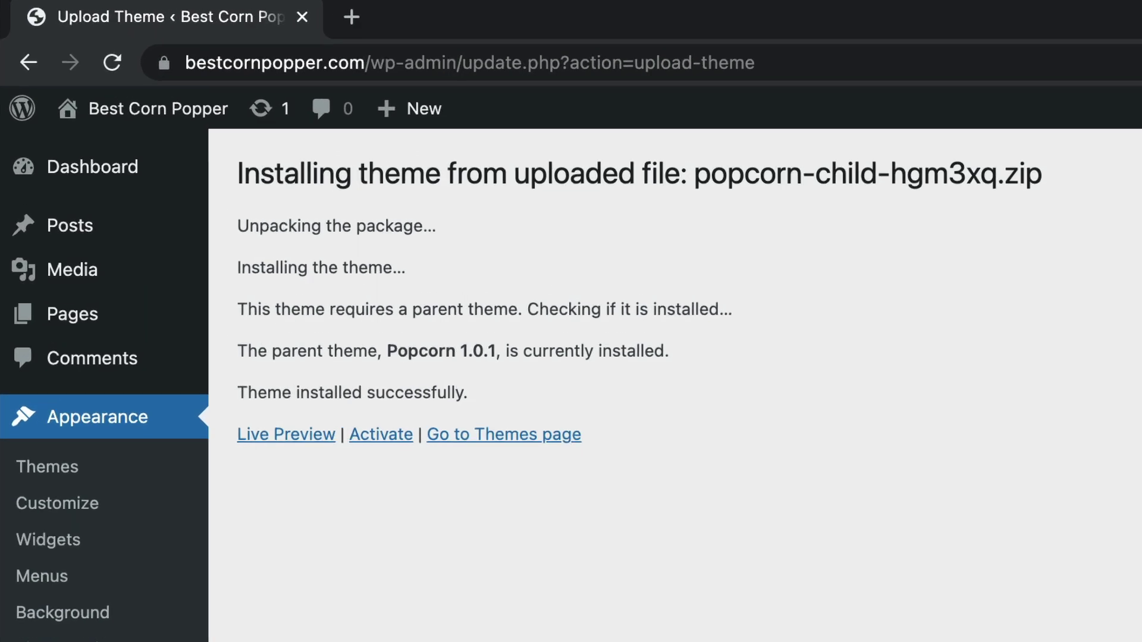
click(381, 435)
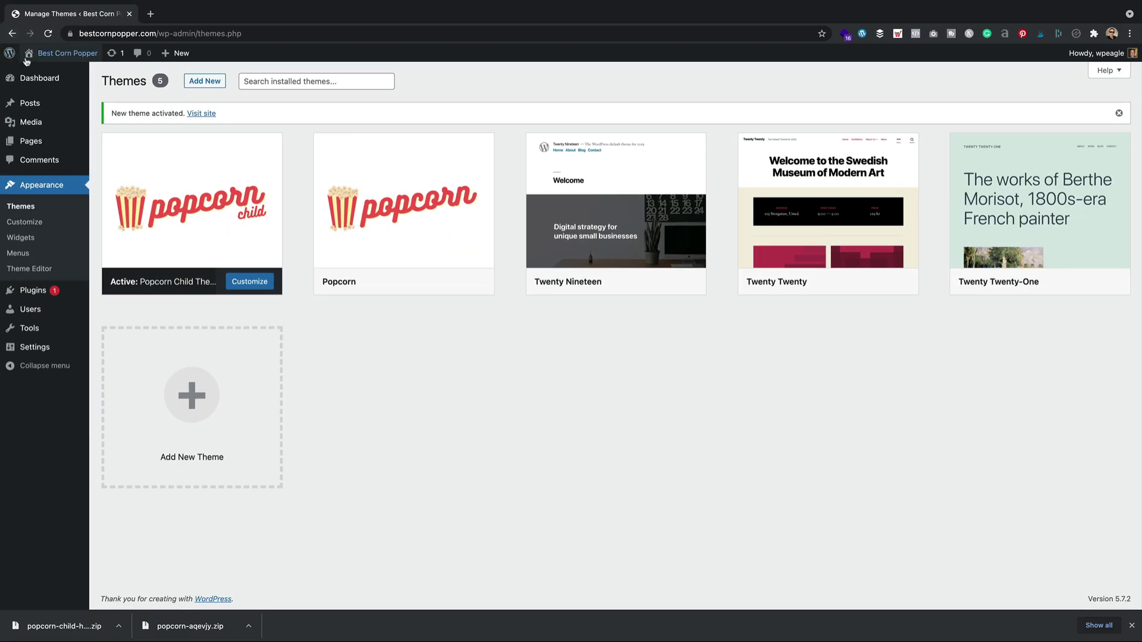
- Visit the Best Corn Popper site's front end and open Popcorn Theme Options in the Customizer
mouse_move(63, 53)
click(47, 71)
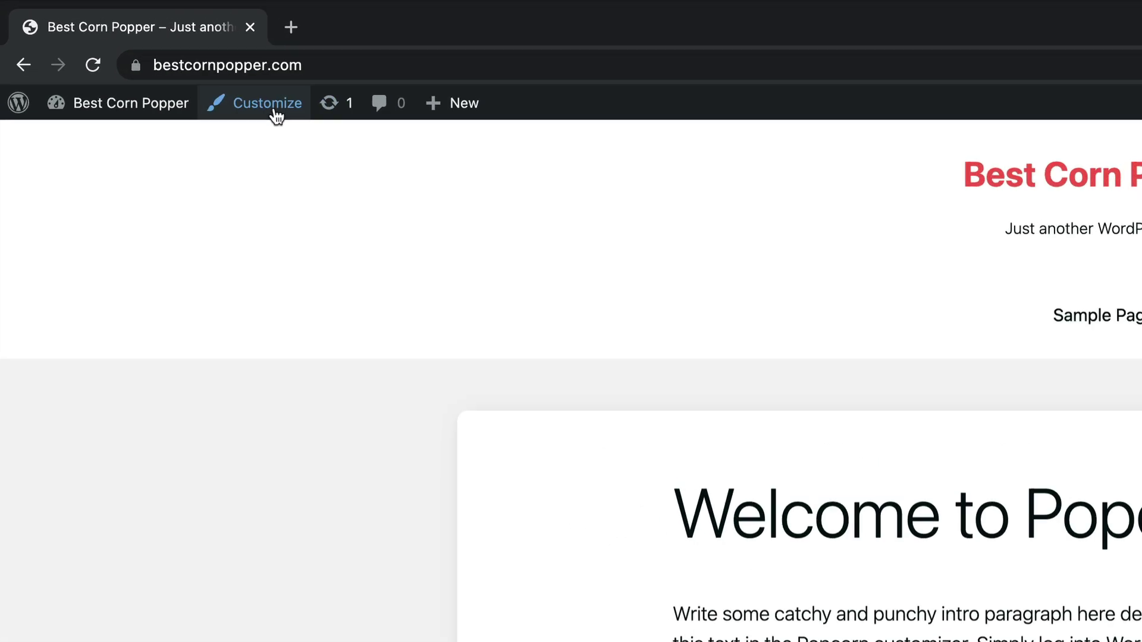
click(137, 54)
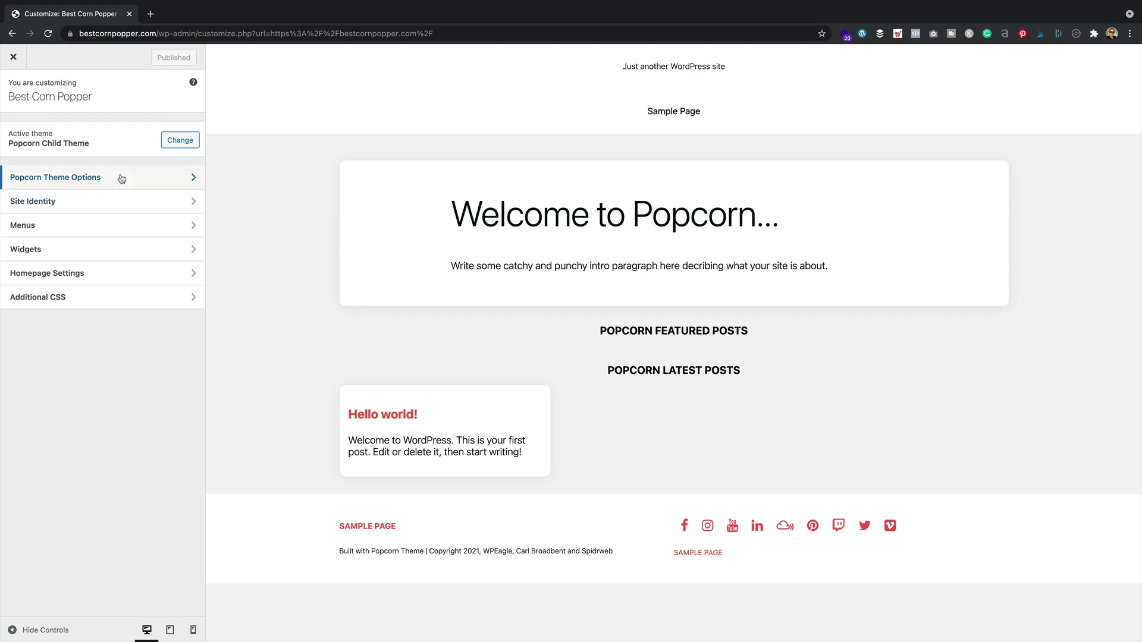
click(116, 176)
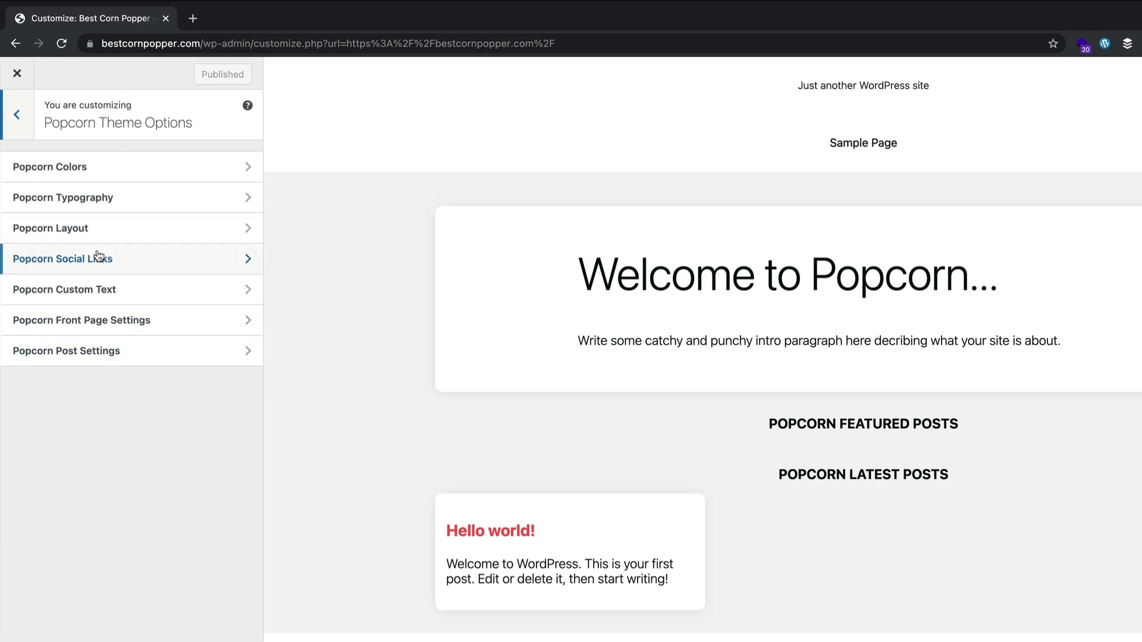
- Review the Popcorn Colors settings for body background, text, headings, links, primary, secondary and header background
click(160, 164)
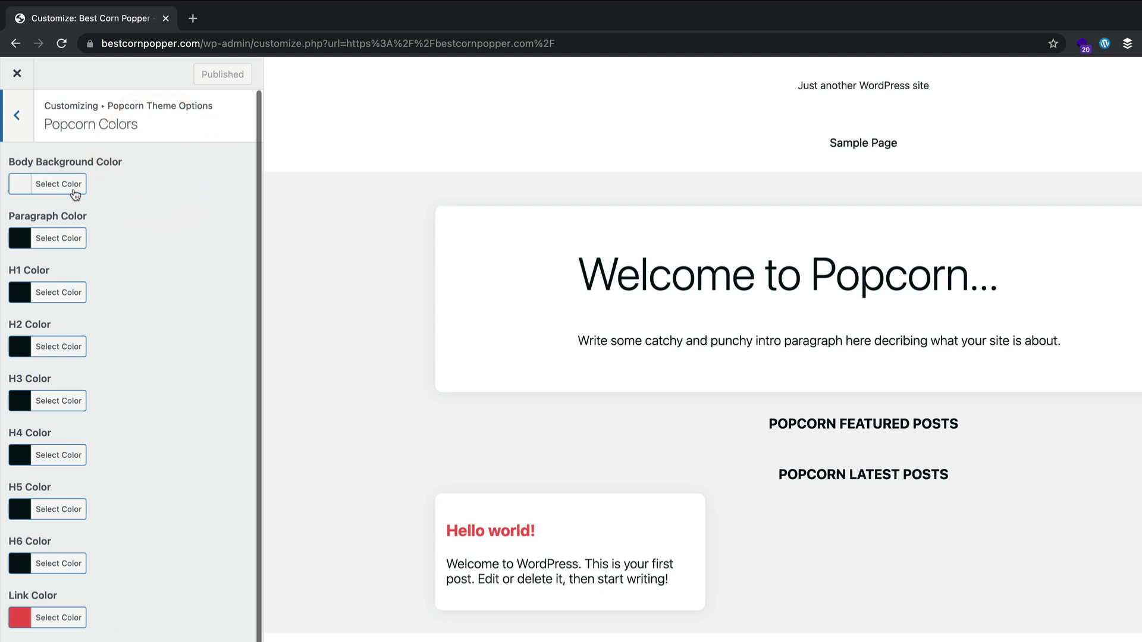
scroll(101, 216, down, 2)
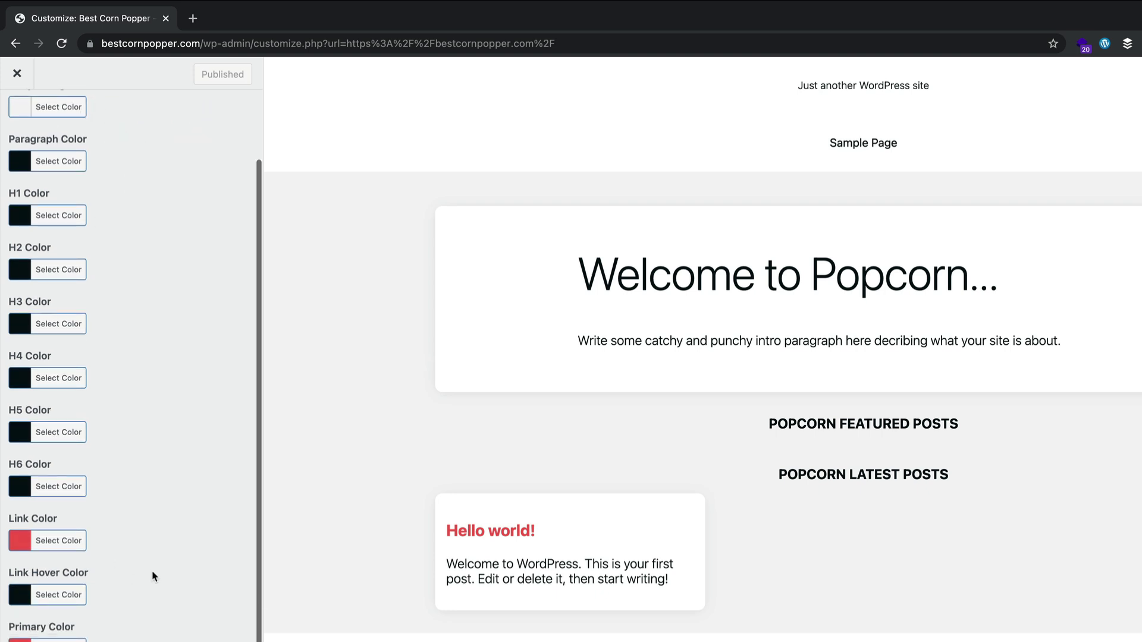
scroll(151, 572, up, 2)
scroll(47, 538, down, 3)
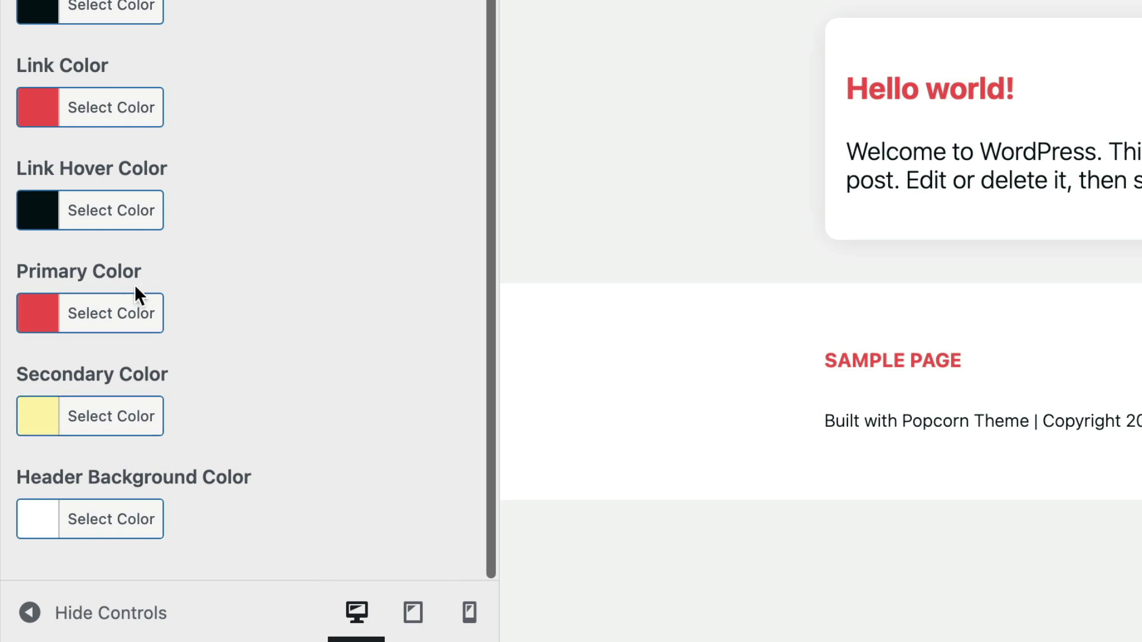
scroll(136, 287, up, 3)
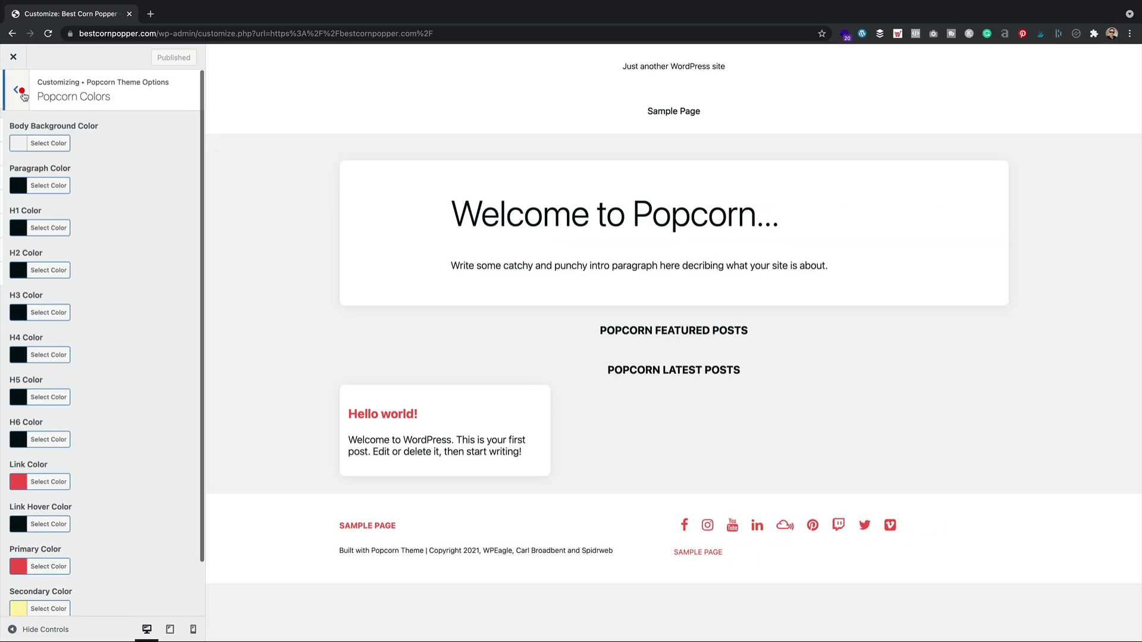
click(13, 89)
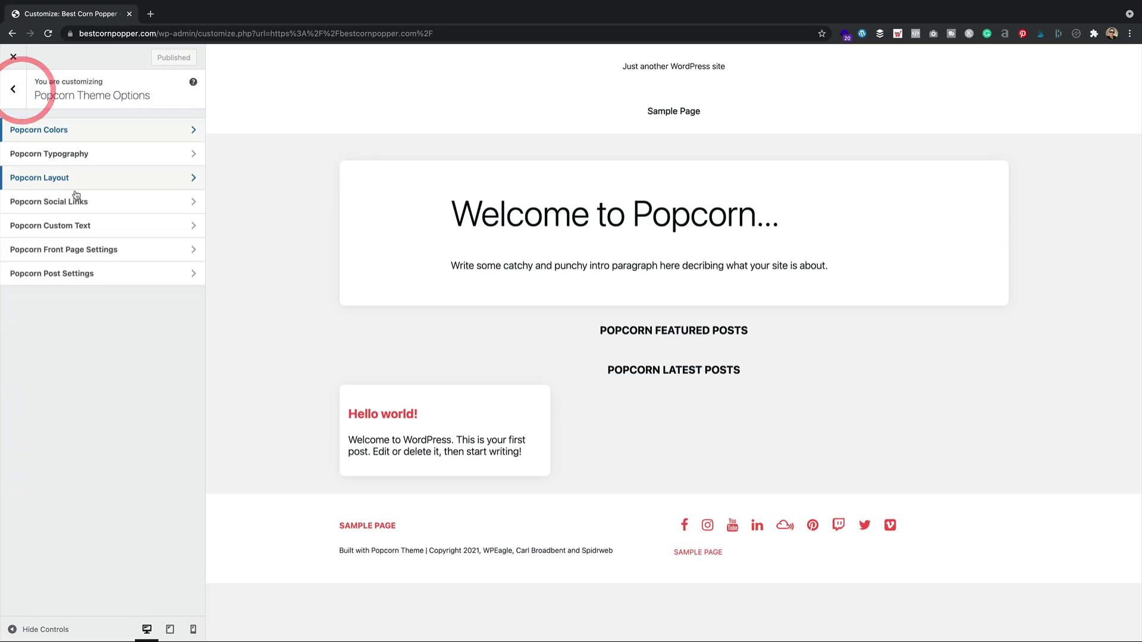
- Review the Popcorn Typography text sizes and weights for paragraphs and H1 to H6, plus the Popcorn Layout widths and breakpoints
click(99, 155)
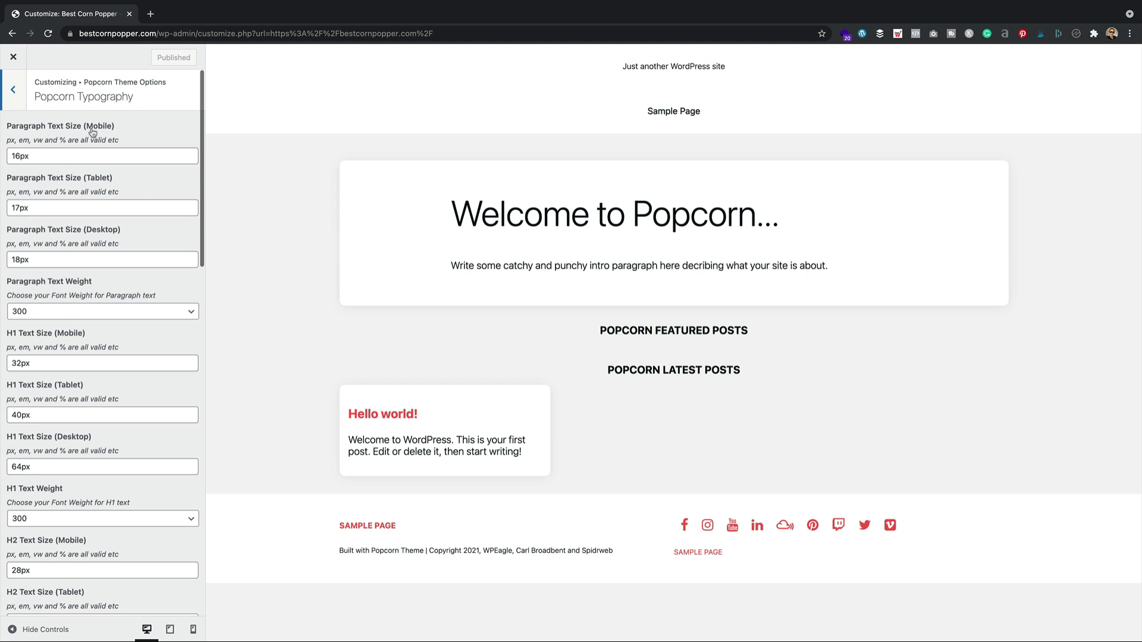
scroll(110, 233, down, 1)
scroll(110, 233, down, 3)
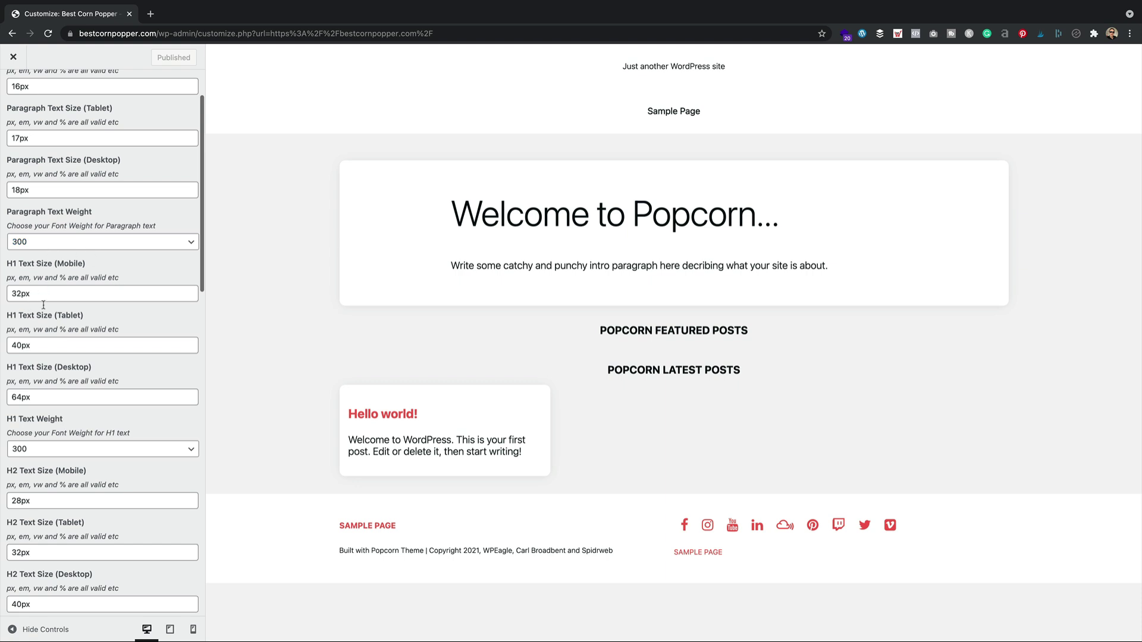
scroll(53, 462, down, 20)
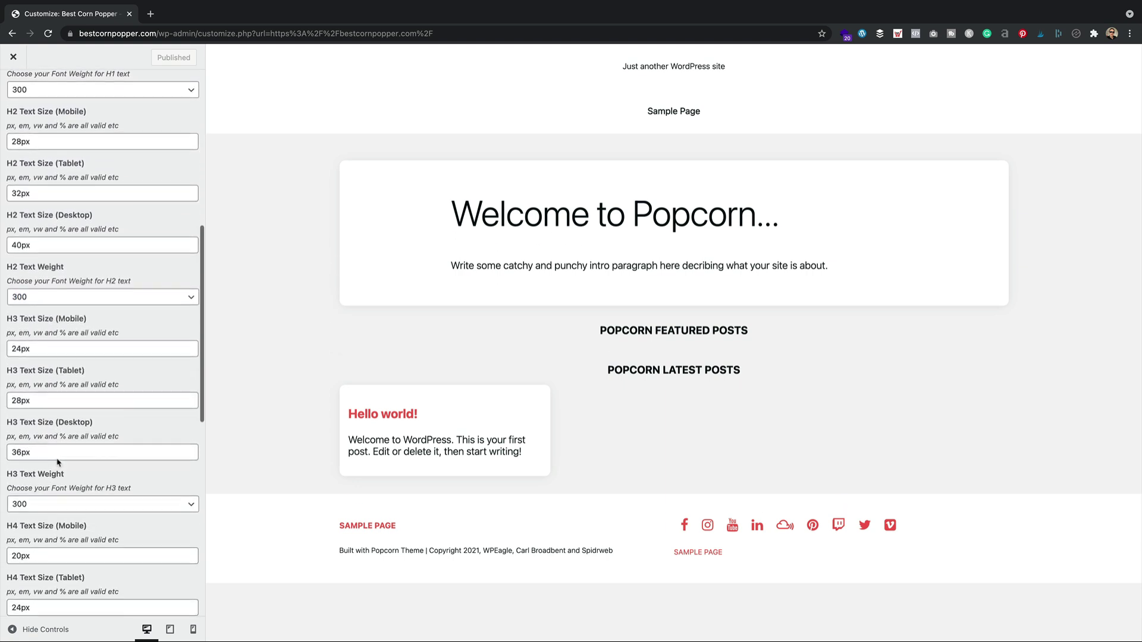
scroll(99, 409, up, 20)
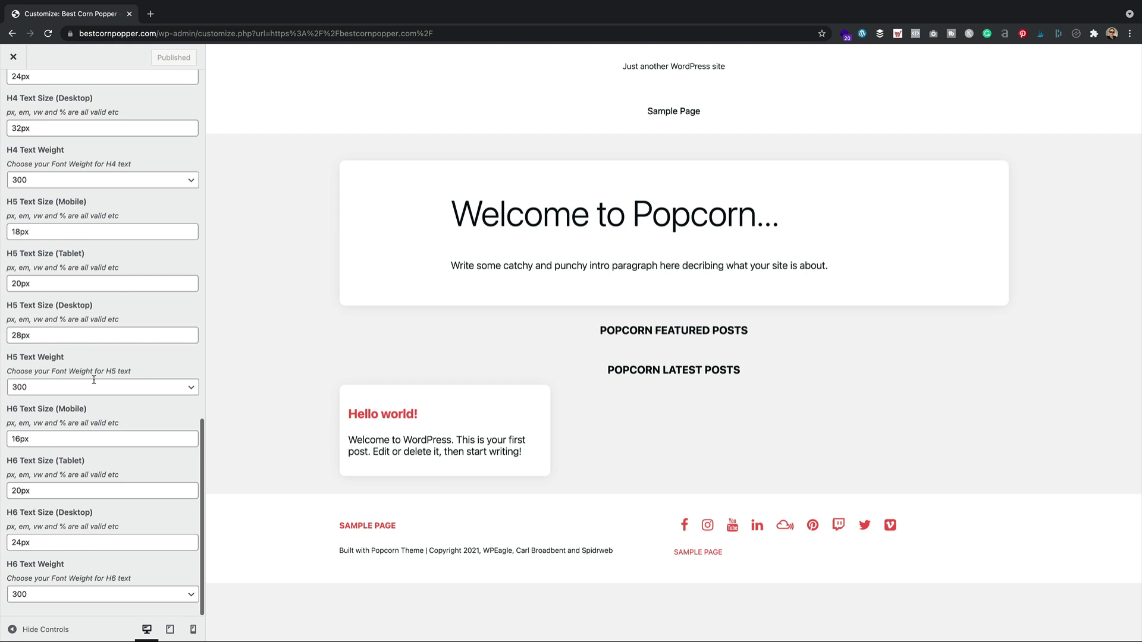
scroll(95, 379, up, 1)
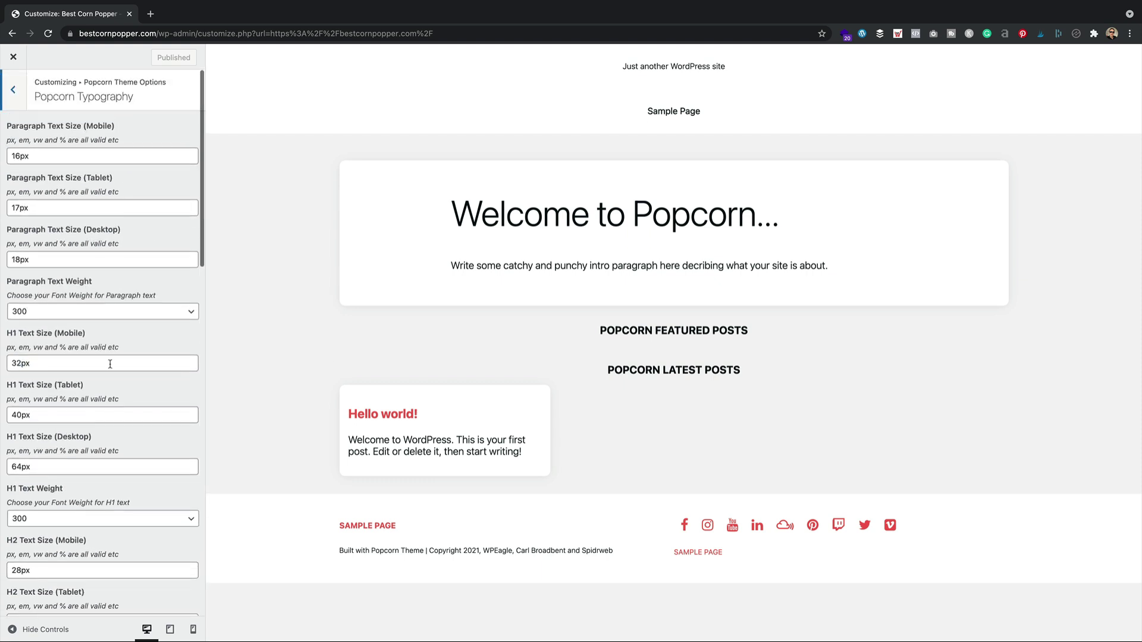
scroll(90, 417, down, 20)
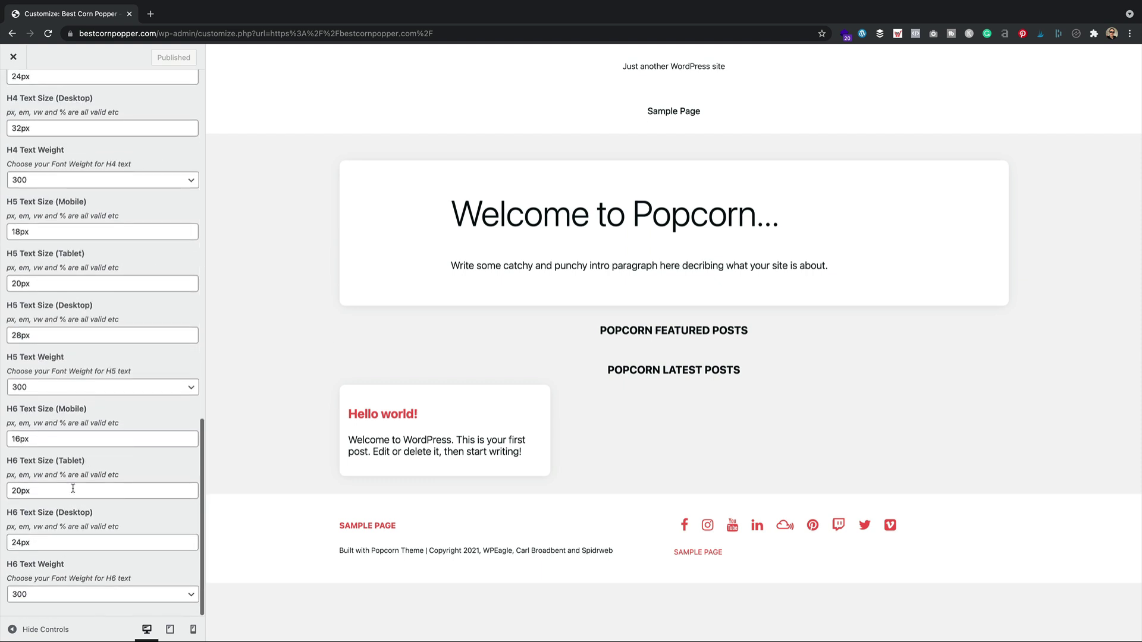
scroll(73, 489, up, 20)
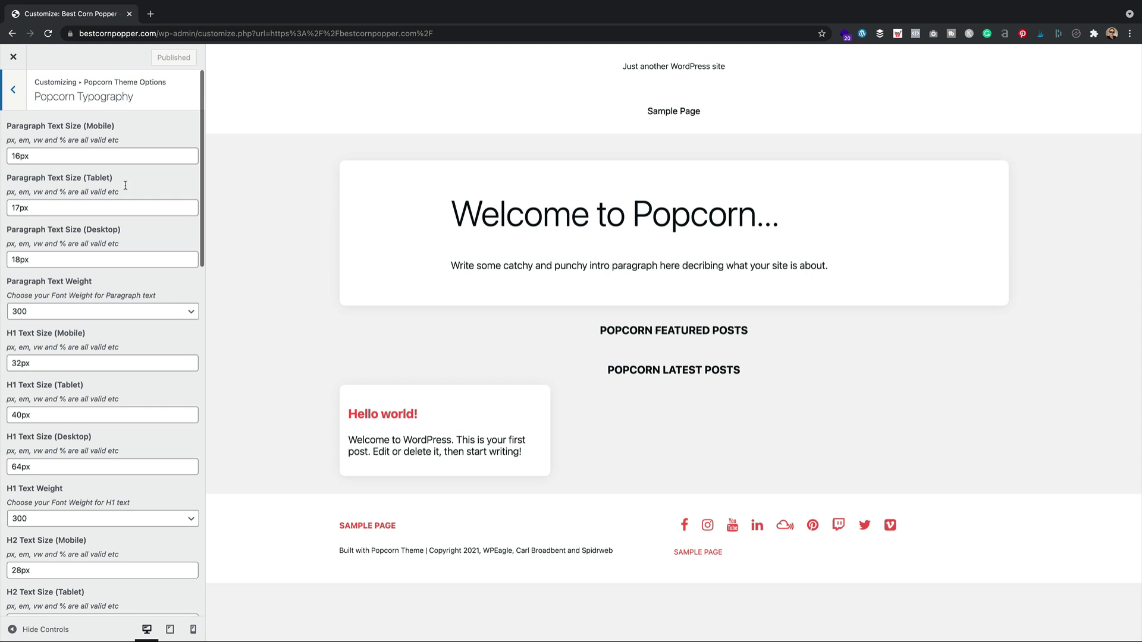
click(13, 84)
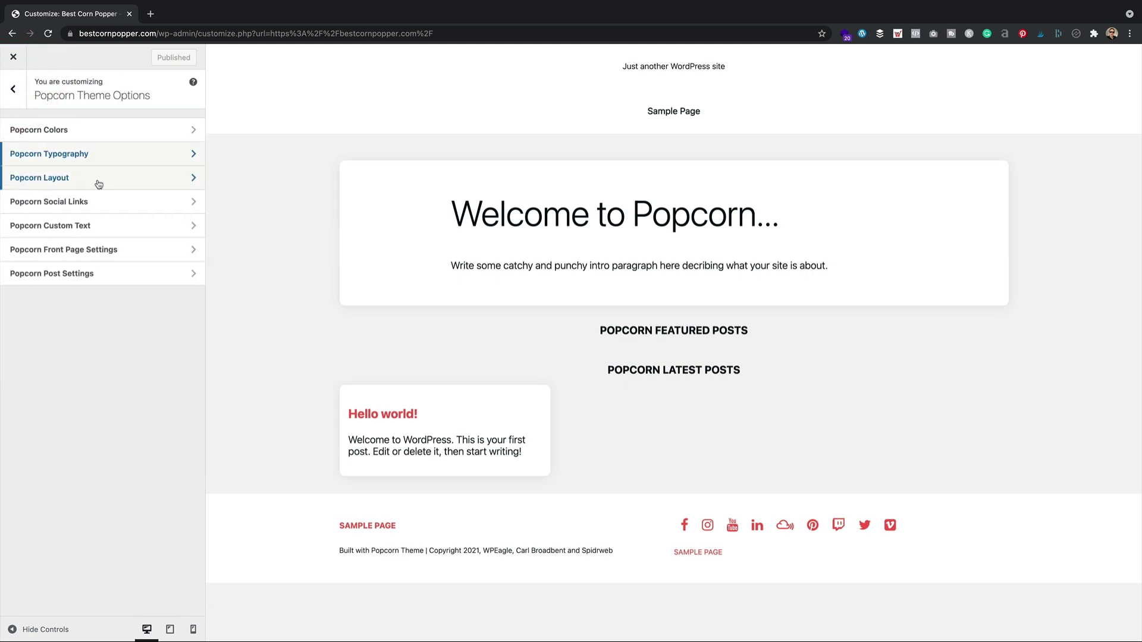
click(98, 182)
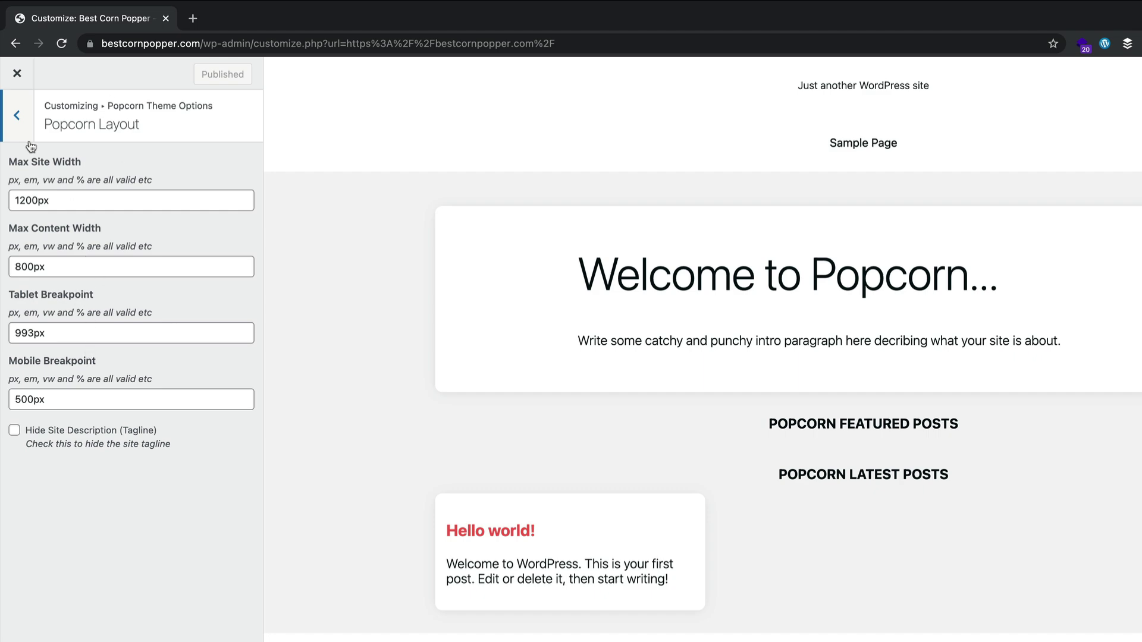
click(18, 116)
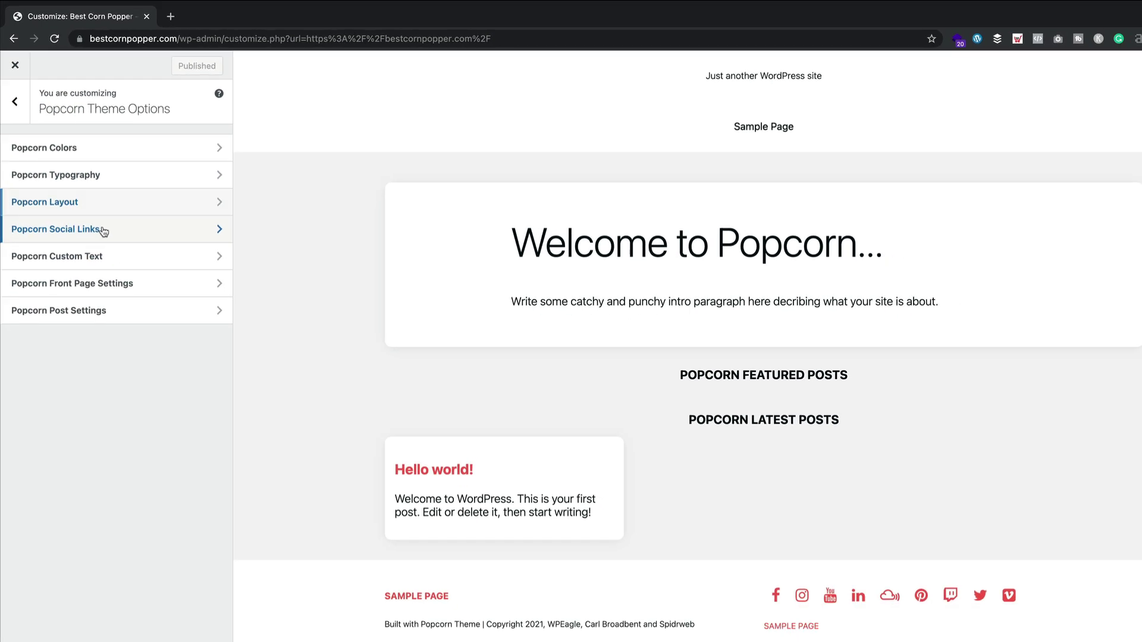
- Clear the MixCloud and LinkedIn links in Popcorn Social Links and publish the change
click(115, 258)
scroll(48, 138, down, 1)
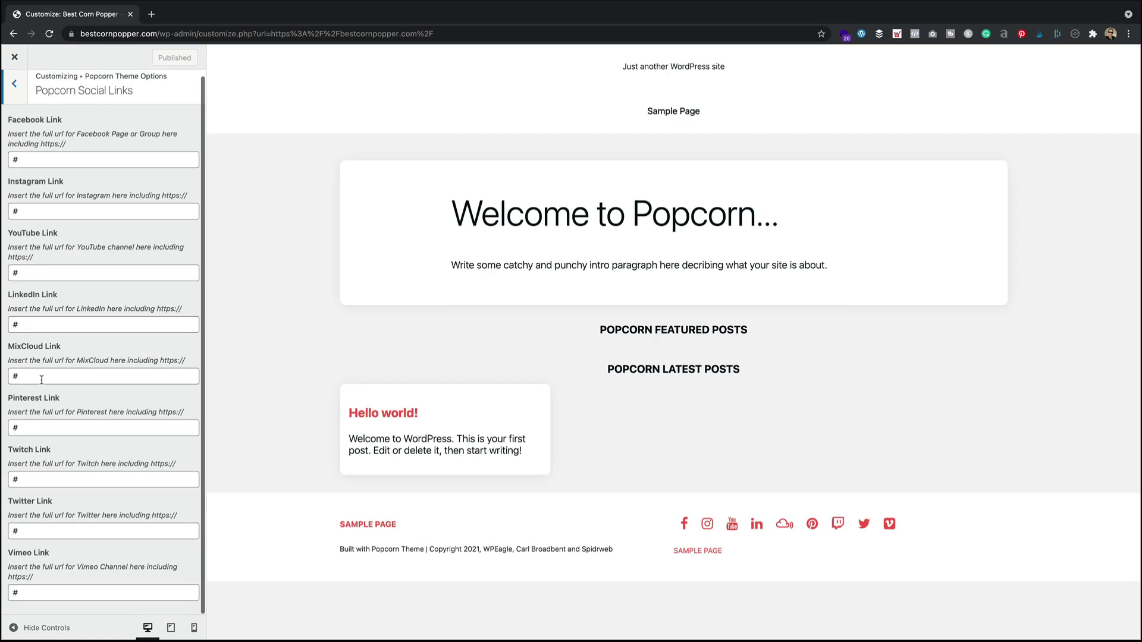
click(12, 376)
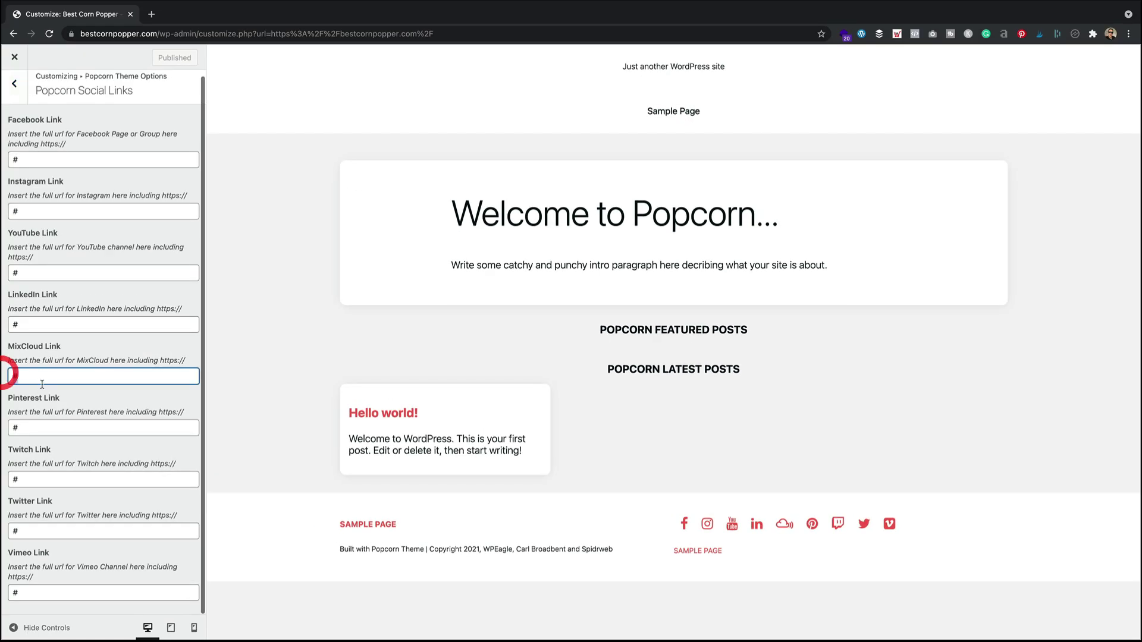
key(BackSpace)
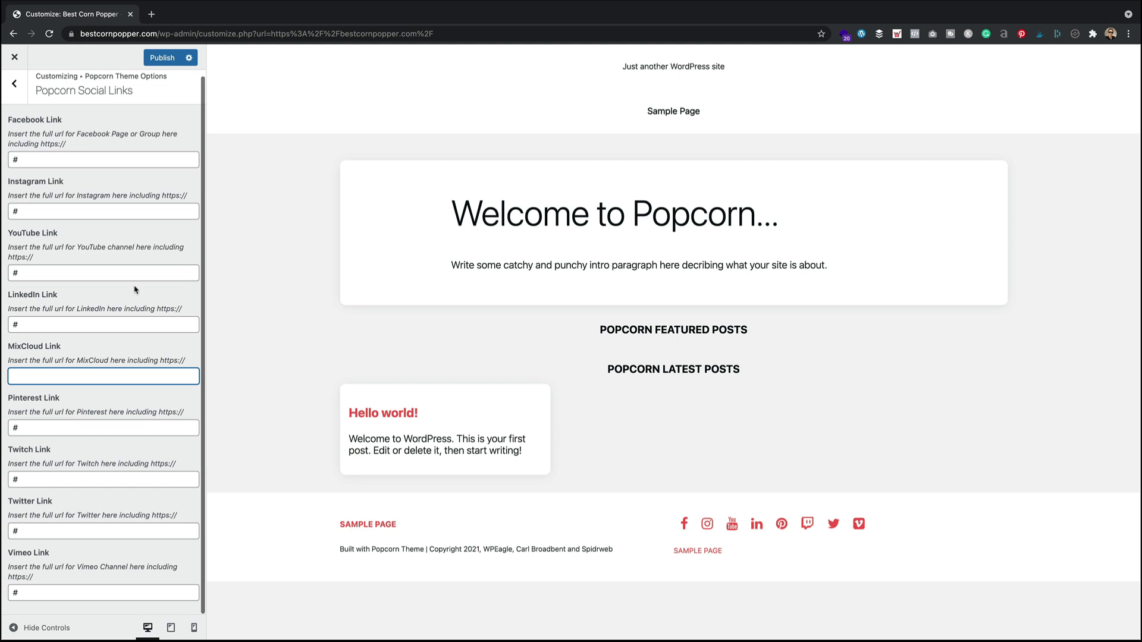
click(14, 324)
key(BackSpace)
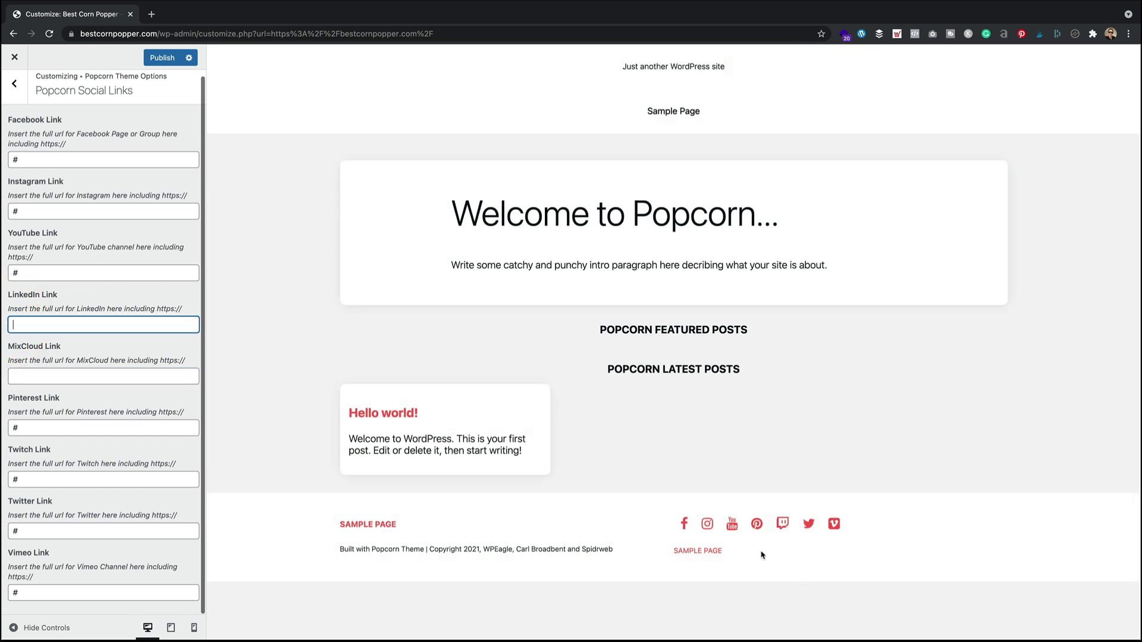
click(175, 52)
click(15, 83)
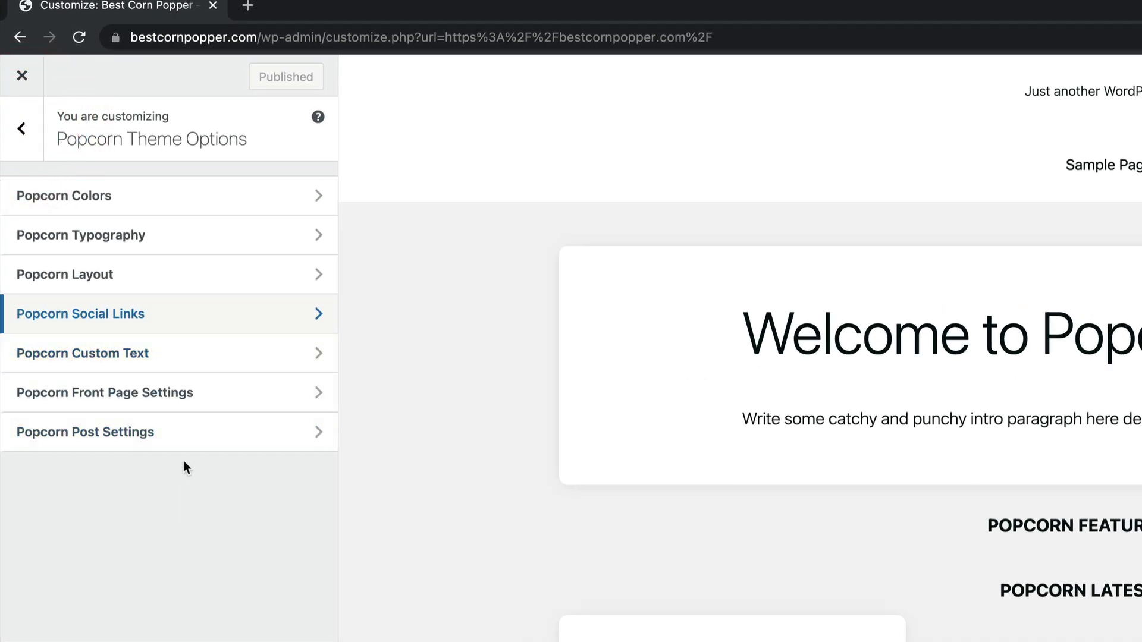
- Review the Popcorn Custom Text copyright and disclaimer fields, and the front page intro title and paragraph in Popcorn Front Page Settings
click(219, 357)
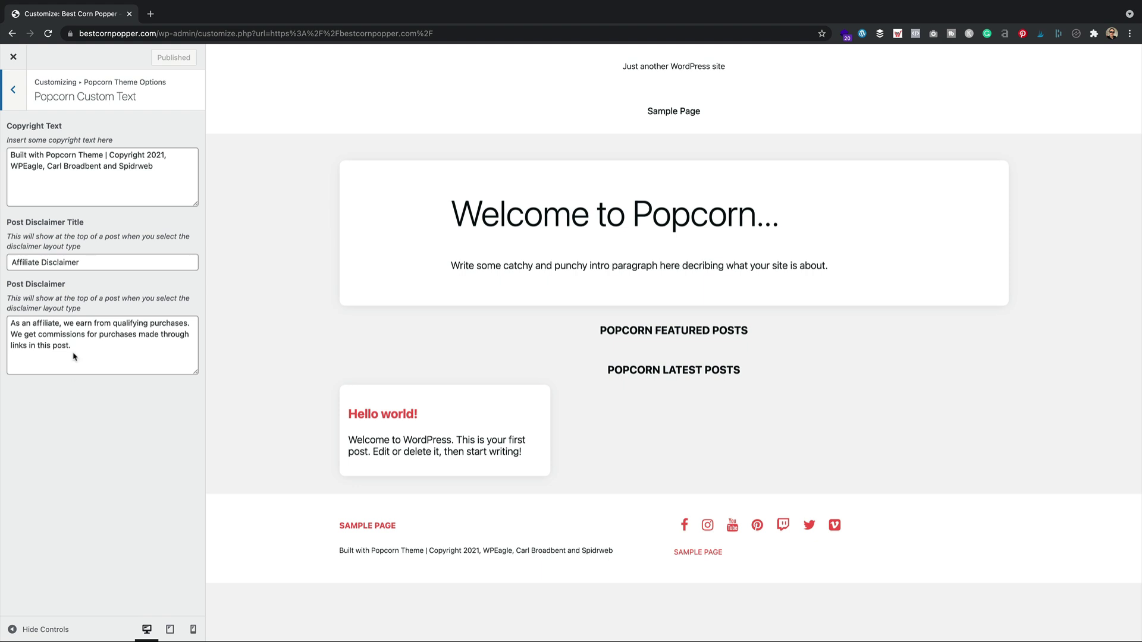
click(13, 89)
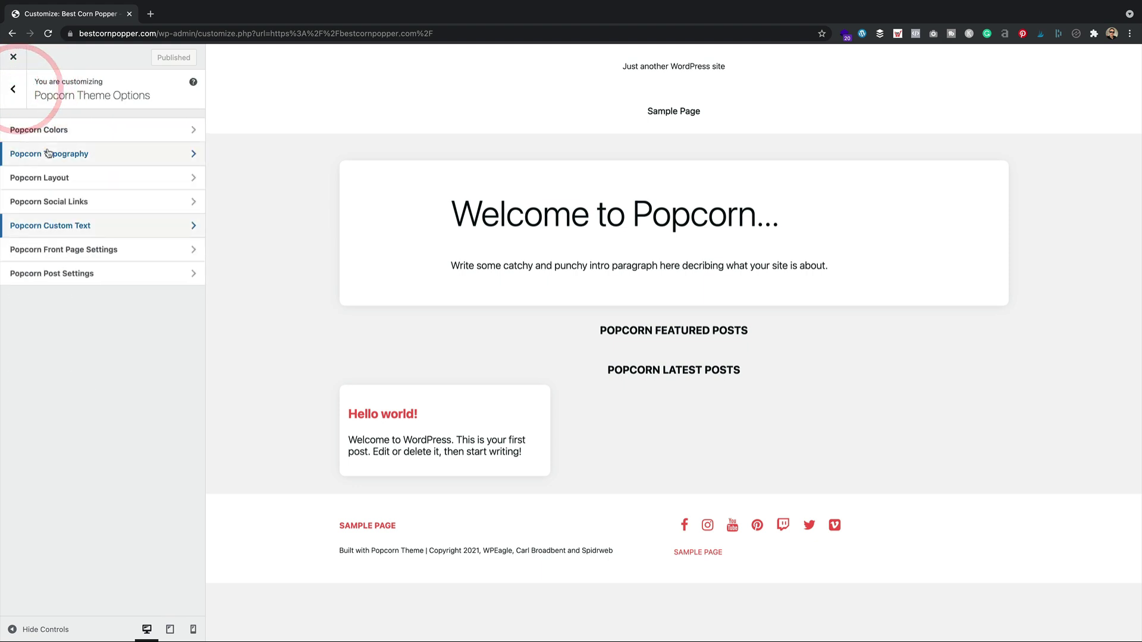
click(113, 249)
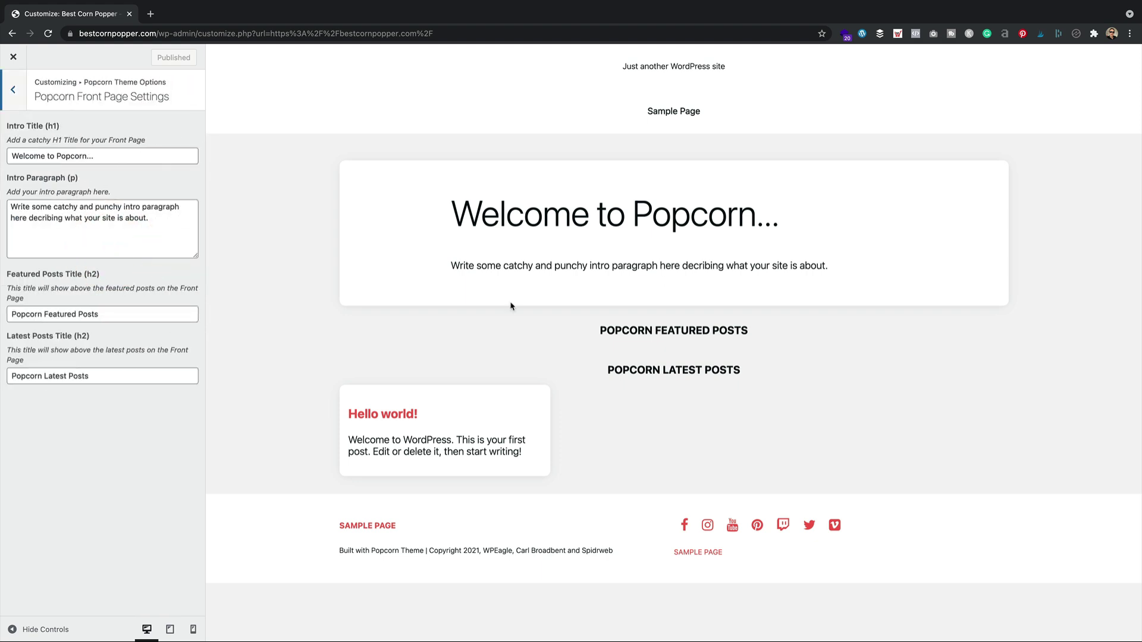
drag(452, 197, 904, 266)
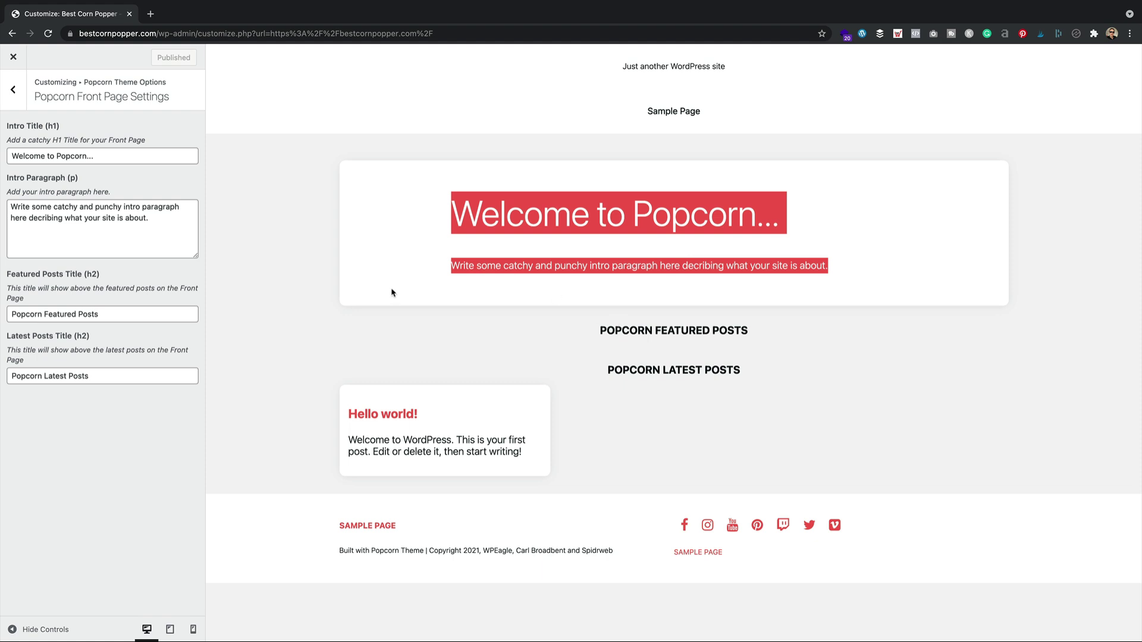
- Review the Featured Posts Title and Latest Posts Title fields against their headings in the front page preview
drag(138, 316, 7, 316)
drag(775, 328, 586, 336)
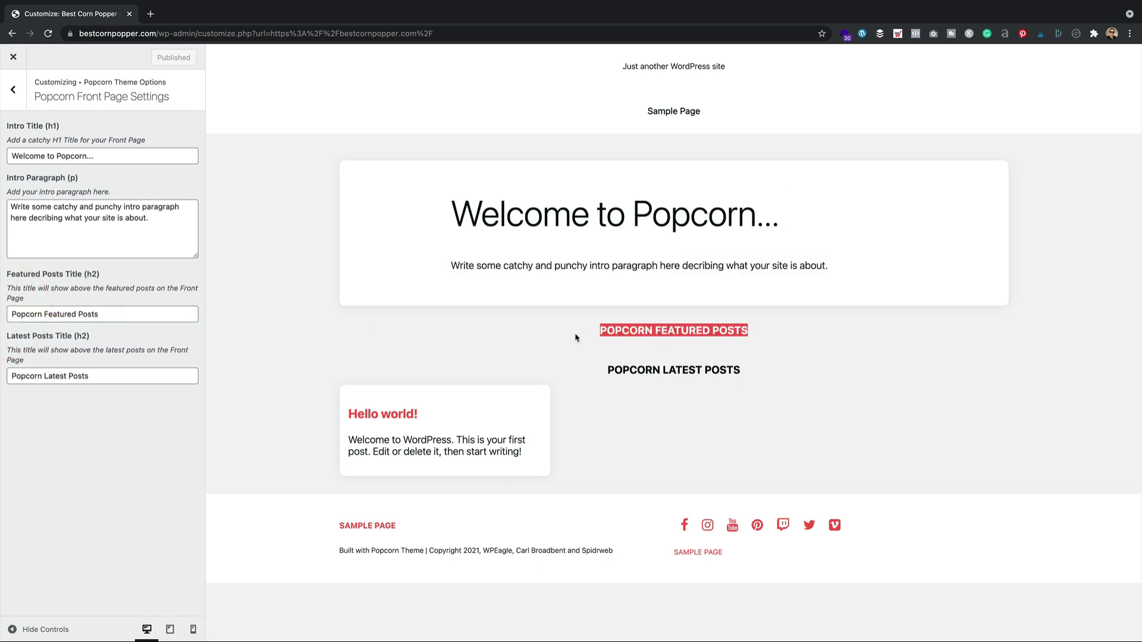
drag(747, 370, 572, 374)
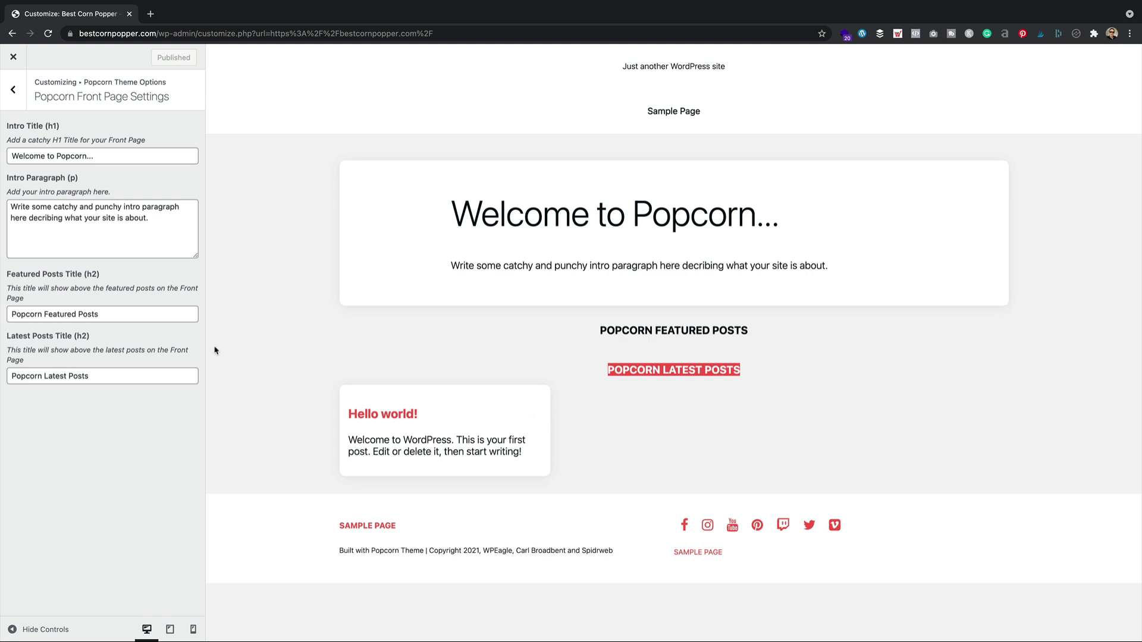
- Review the Popcorn Post Settings for the name, date and time prefixes and the post navigation title, link and image
click(5, 94)
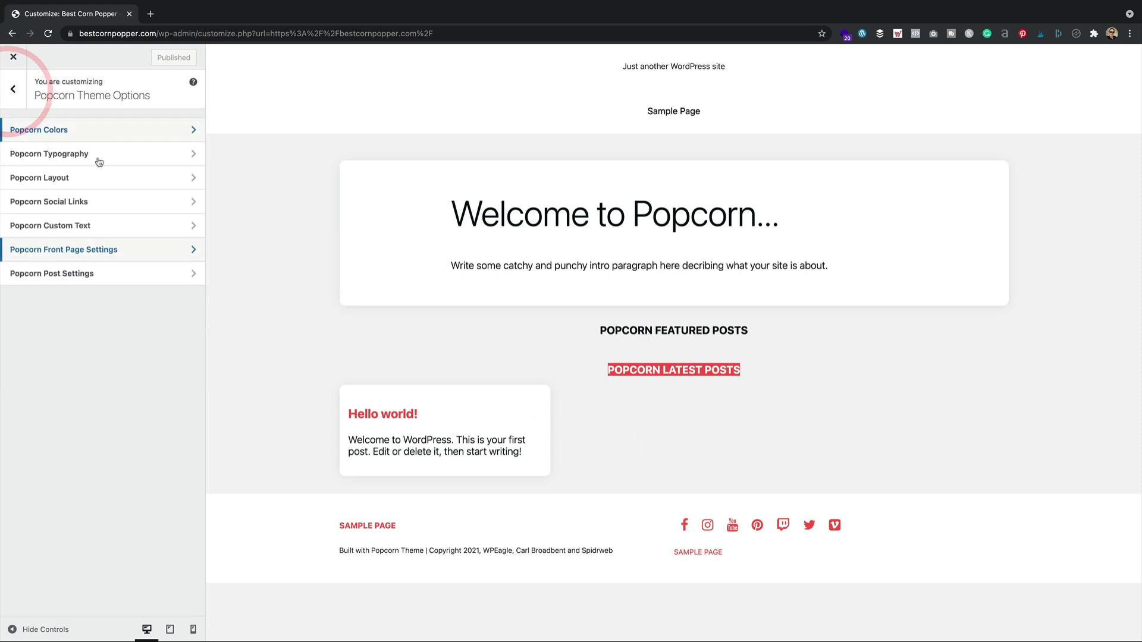
click(116, 271)
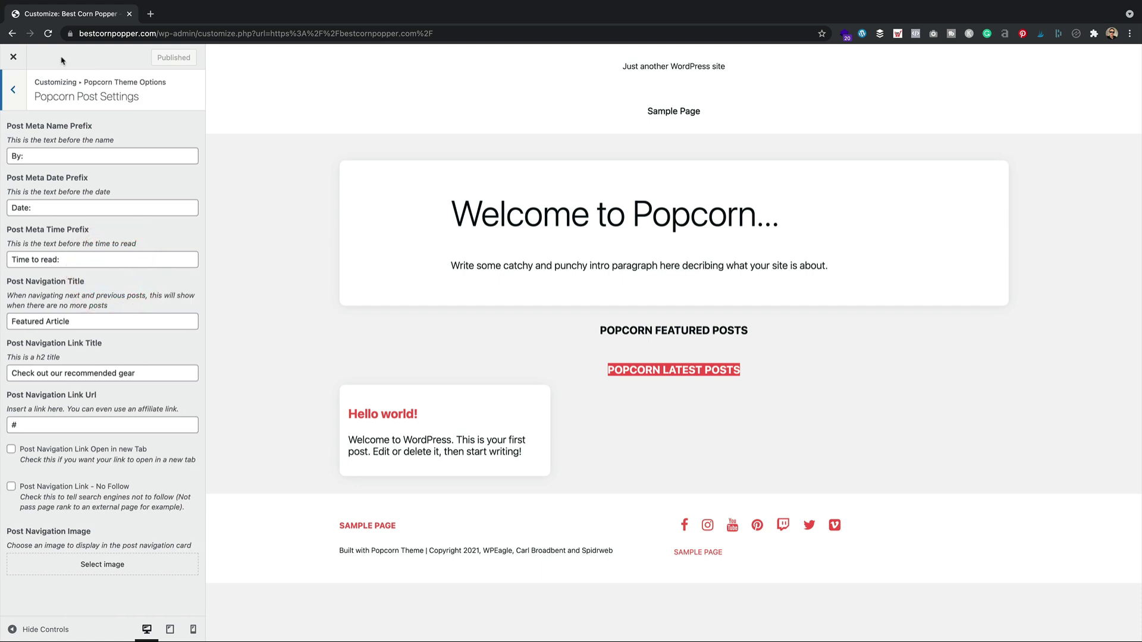
drag(38, 159, 9, 156)
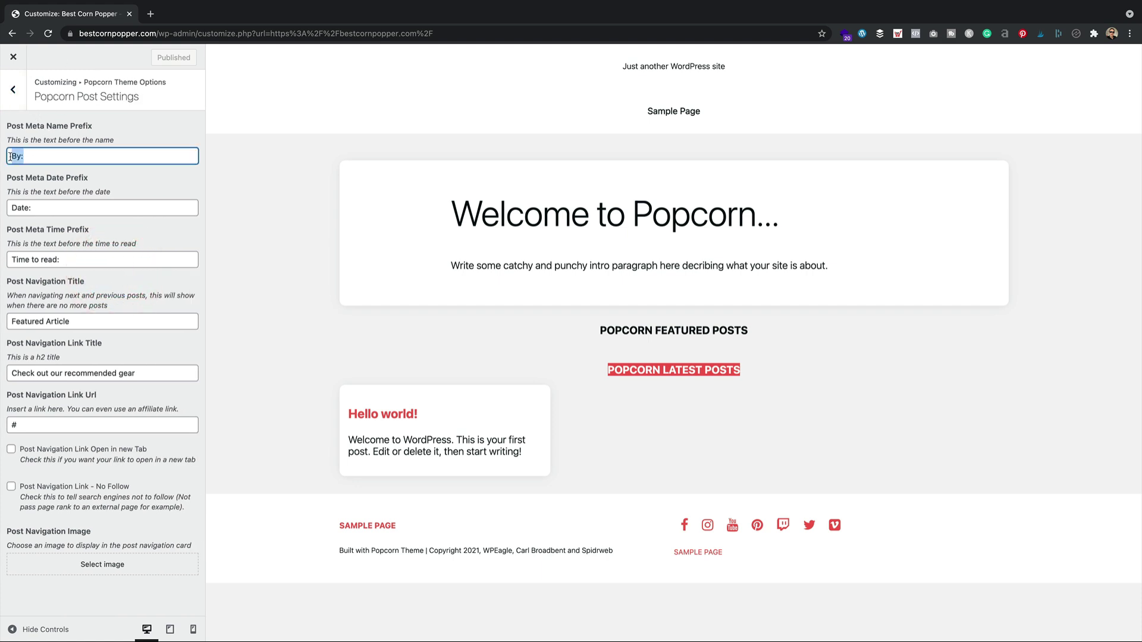
click(77, 177)
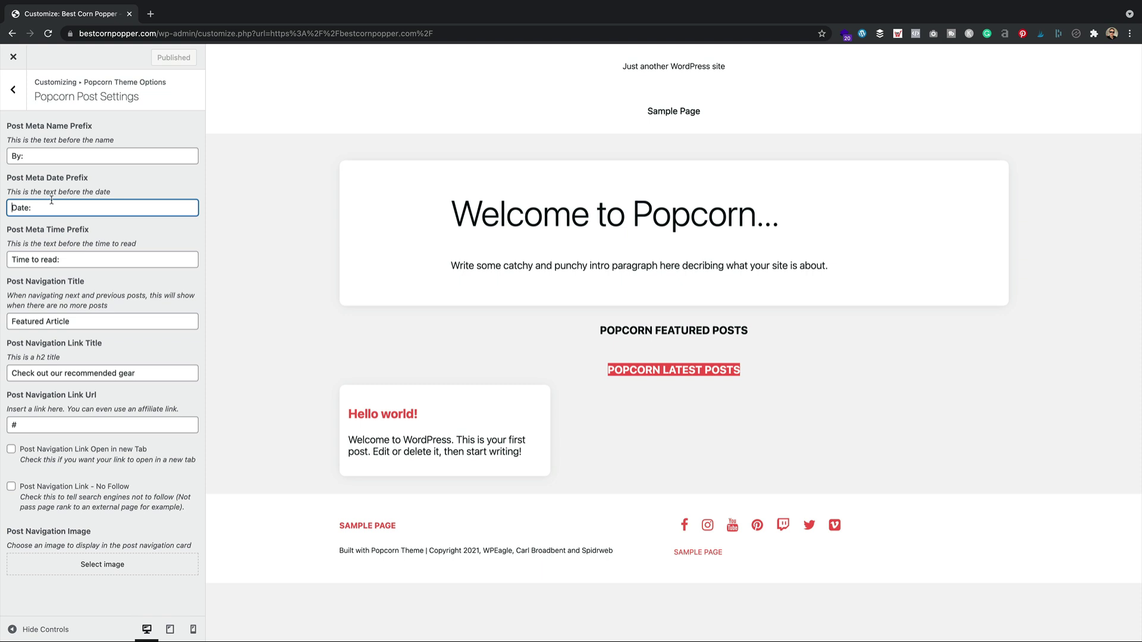
drag(61, 259, 6, 259)
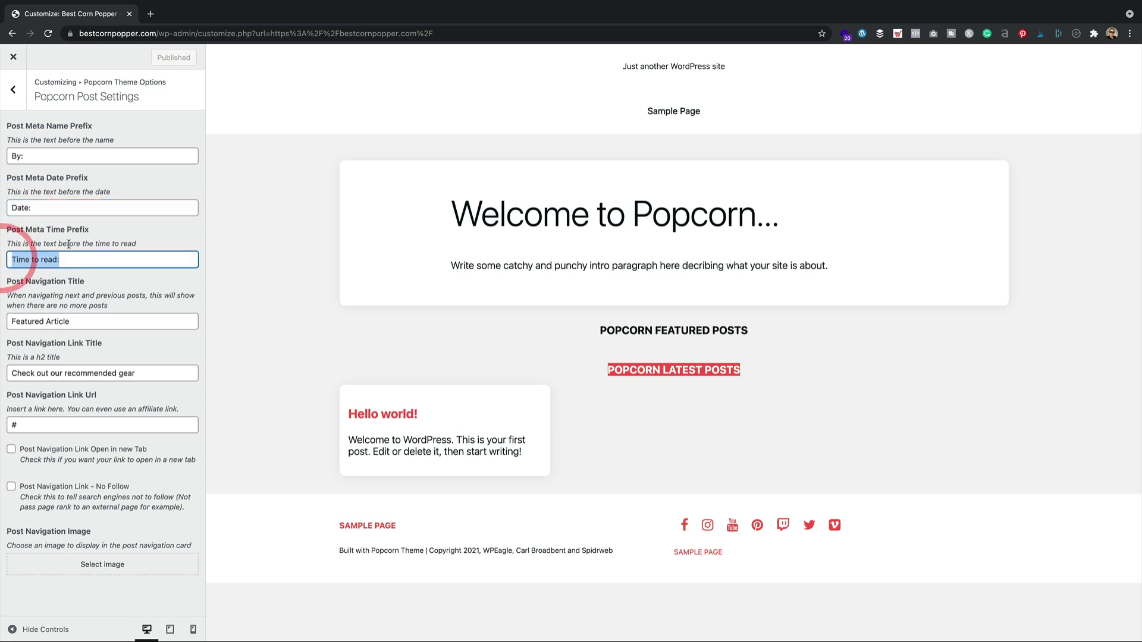
drag(84, 320, 1, 325)
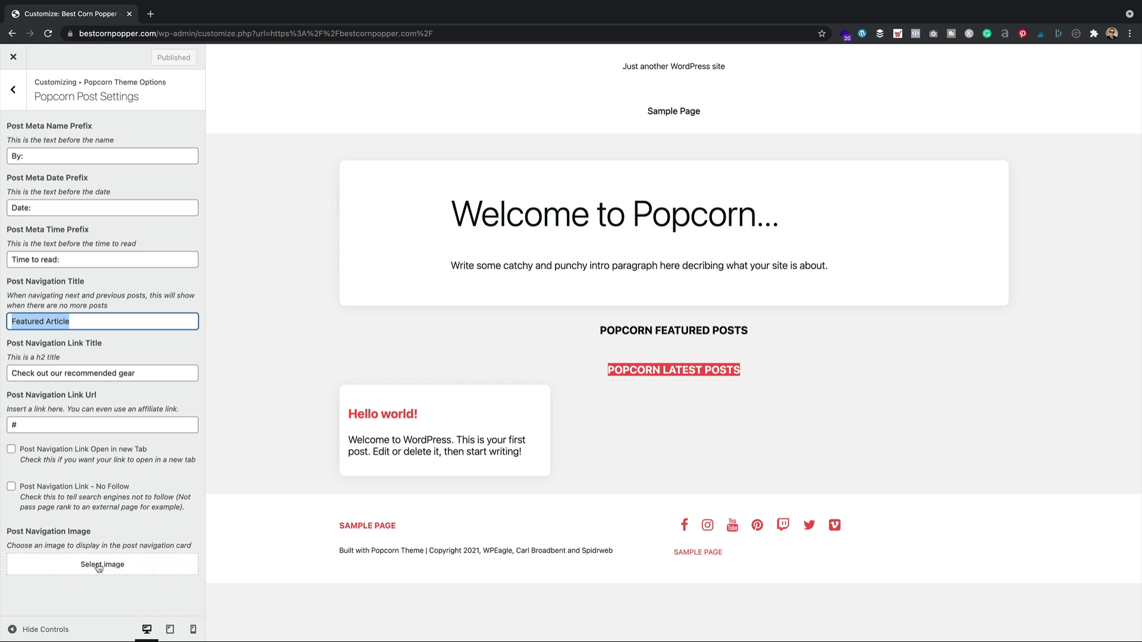
click(21, 98)
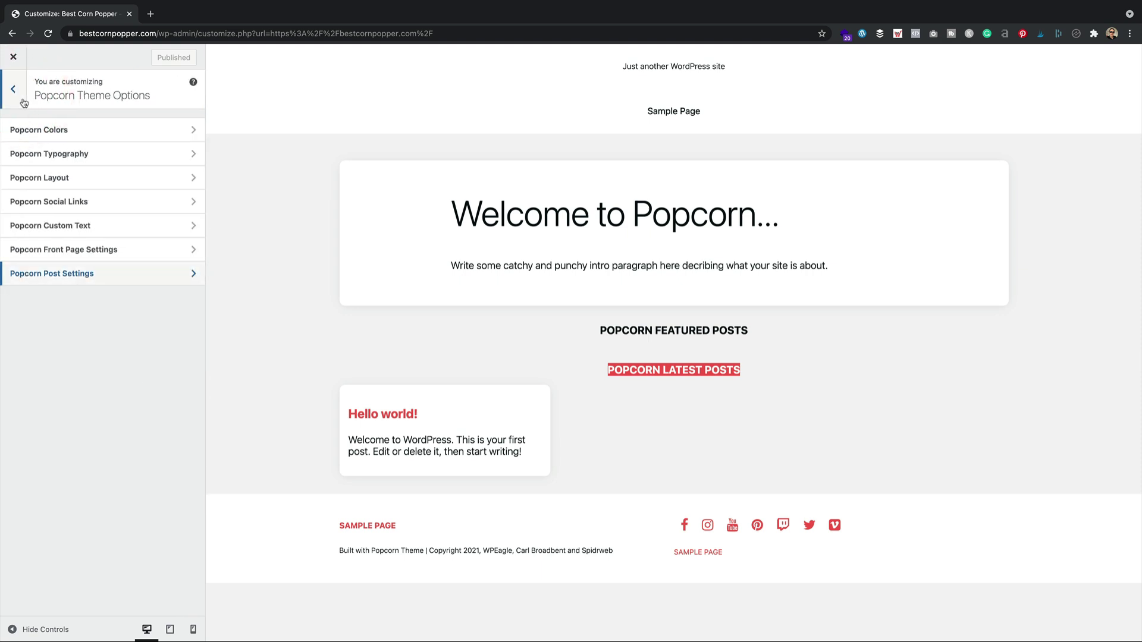
- Leave the Popcorn Theme Options and open the Site Identity settings
click(24, 102)
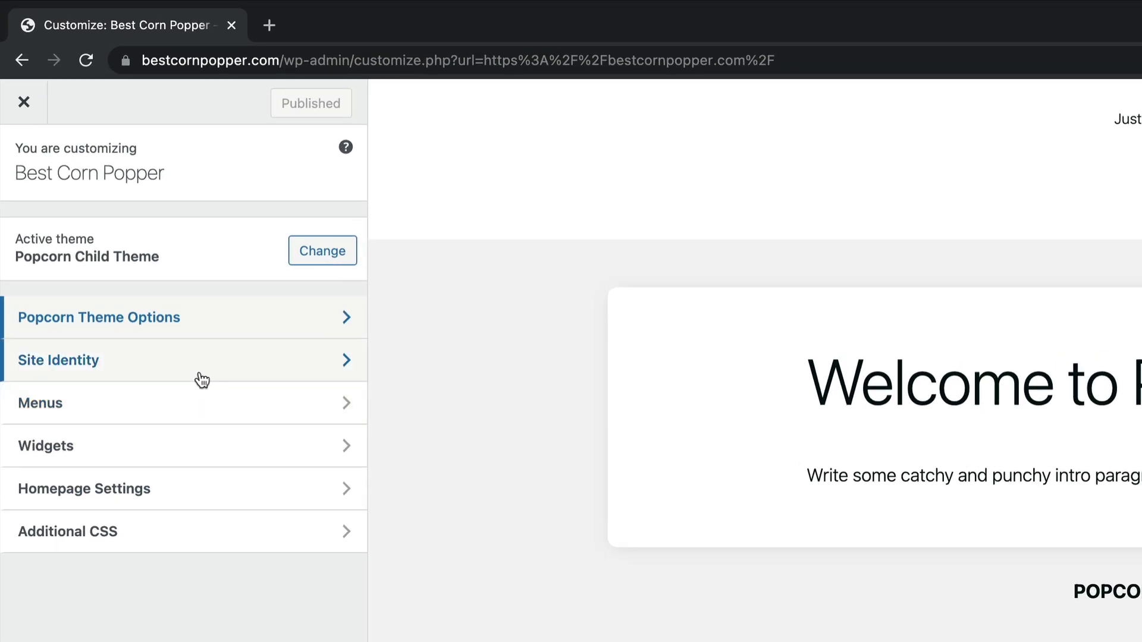
click(112, 202)
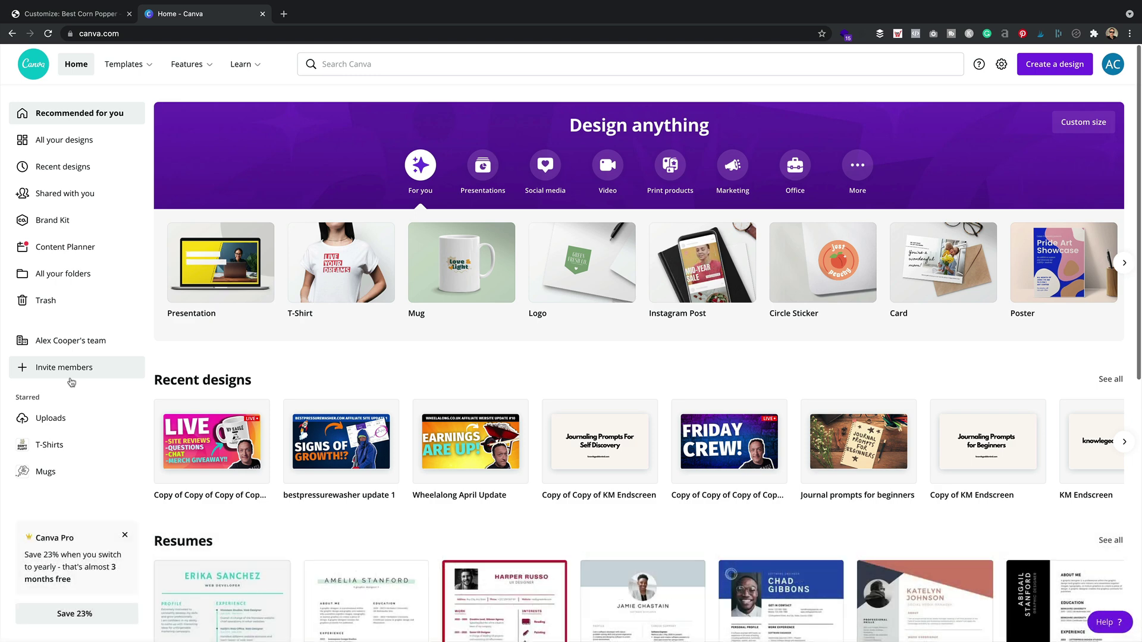
- Switch to Canva and create a blank custom-size design of 600 x 175 px
click(1047, 66)
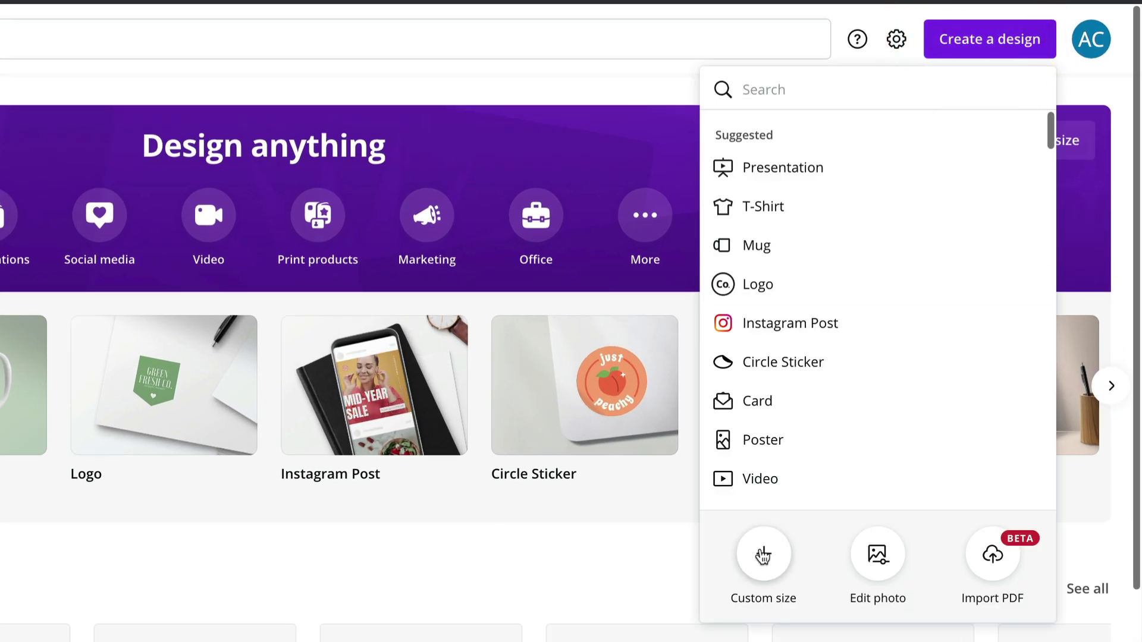
click(763, 556)
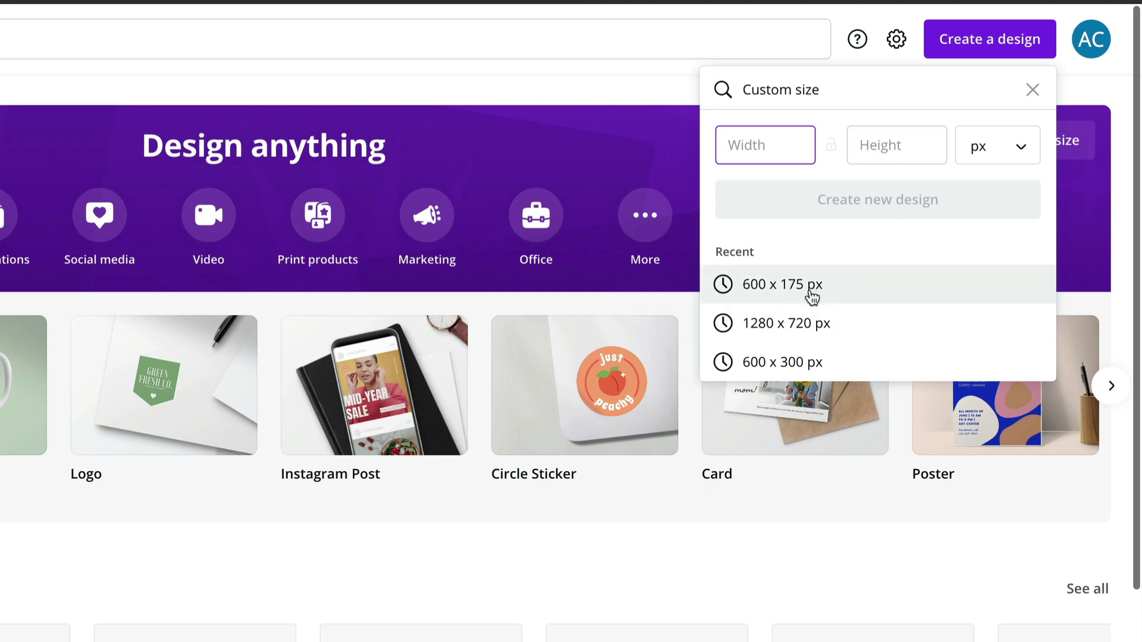
click(820, 285)
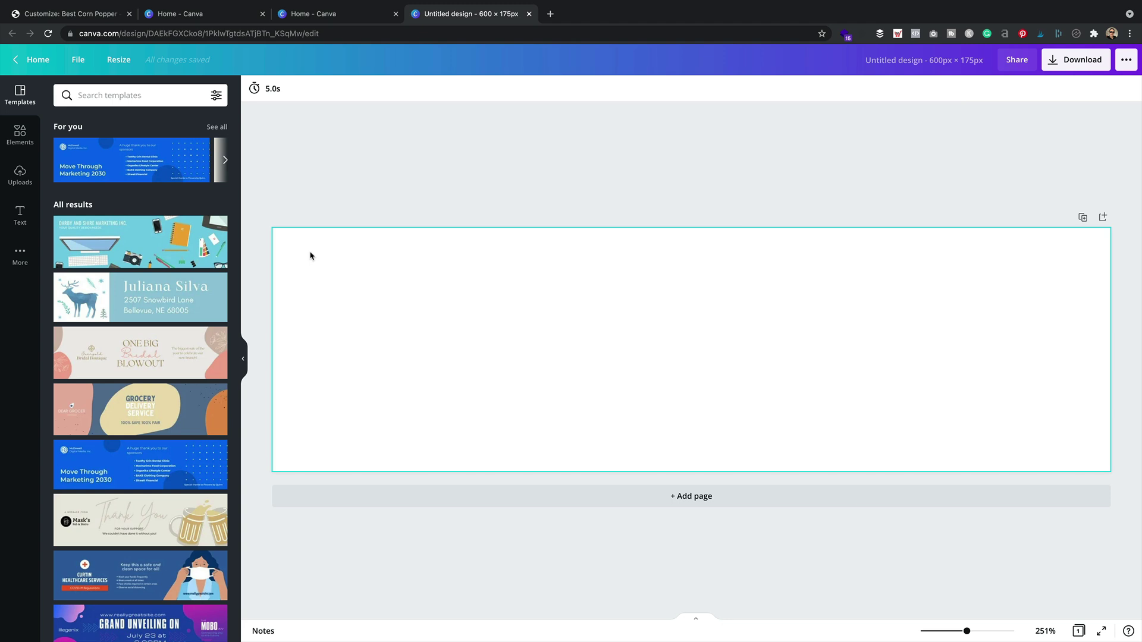
- Add a heading to the blank design and set its text to "BEST CORN POPPER"
click(21, 215)
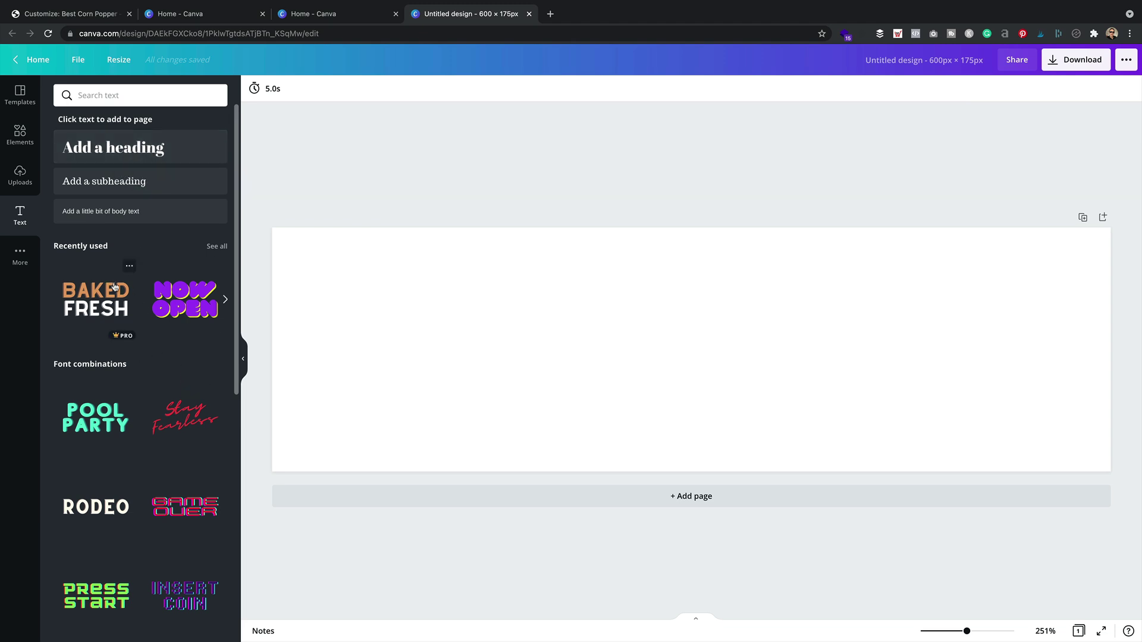
scroll(126, 416, down, 3)
scroll(110, 321, down, 6)
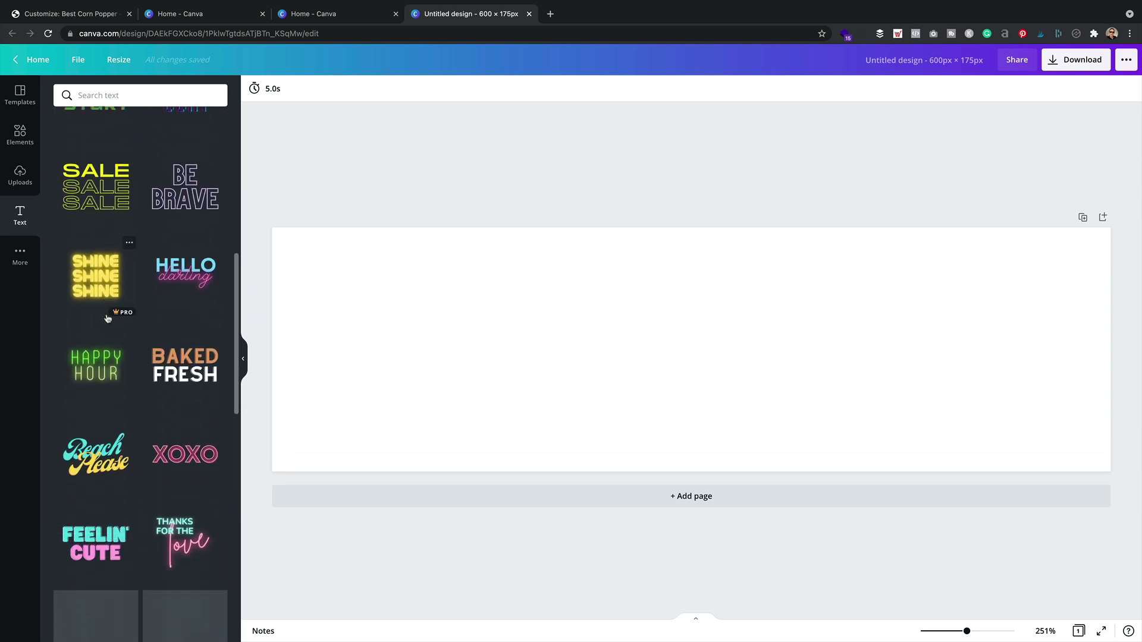
scroll(115, 364, up, 7)
scroll(115, 365, up, 2)
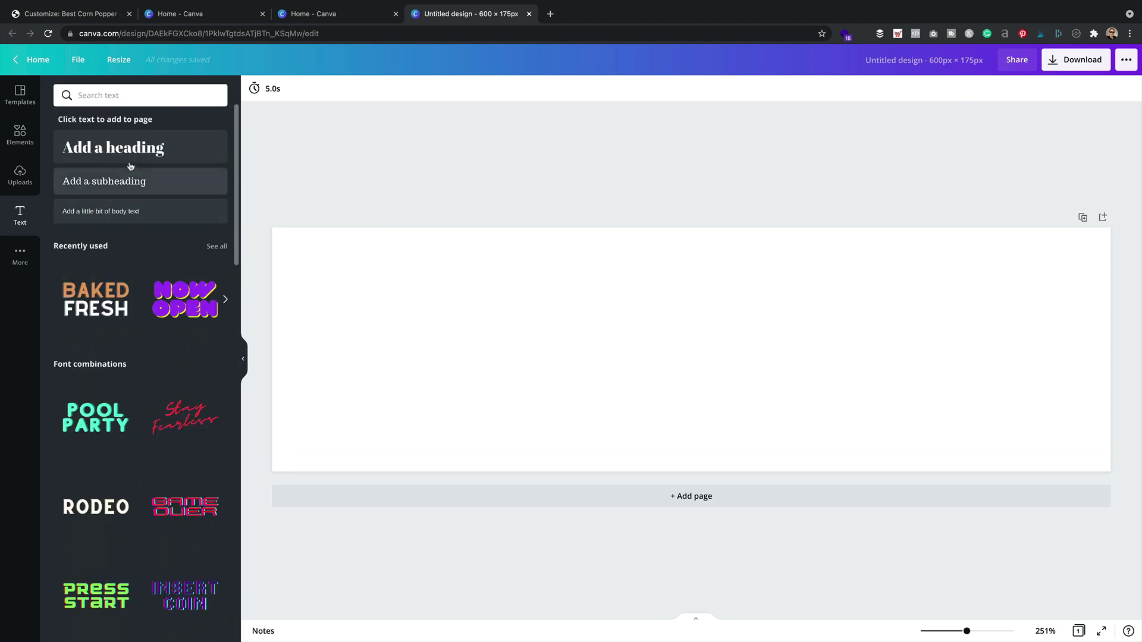
click(139, 145)
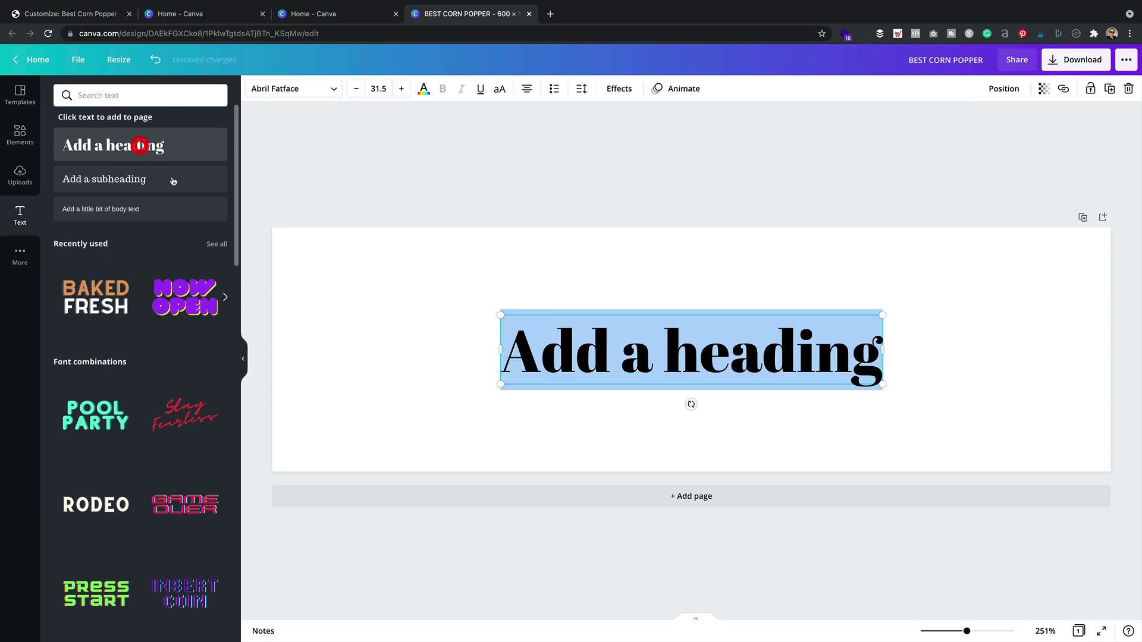
triple_click(734, 373)
text(BEST CORN POPPER)
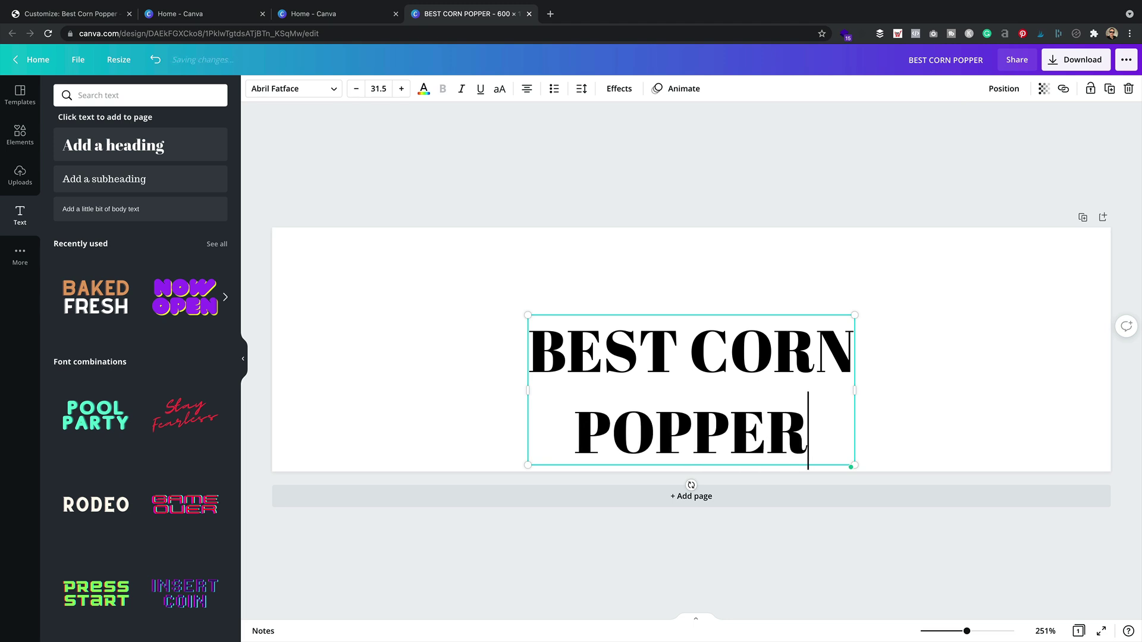
- Move the heading up so both lines sit within the canvas, and change its font to GROBOLD Regular
click(691, 187)
drag(697, 350, 714, 302)
click(328, 90)
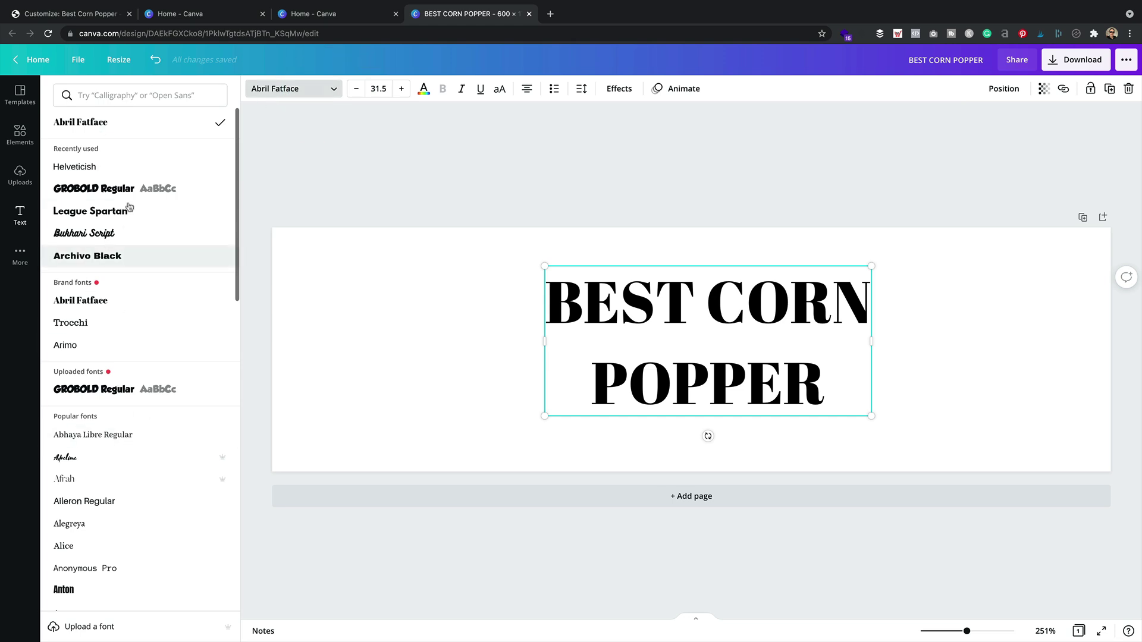
click(128, 189)
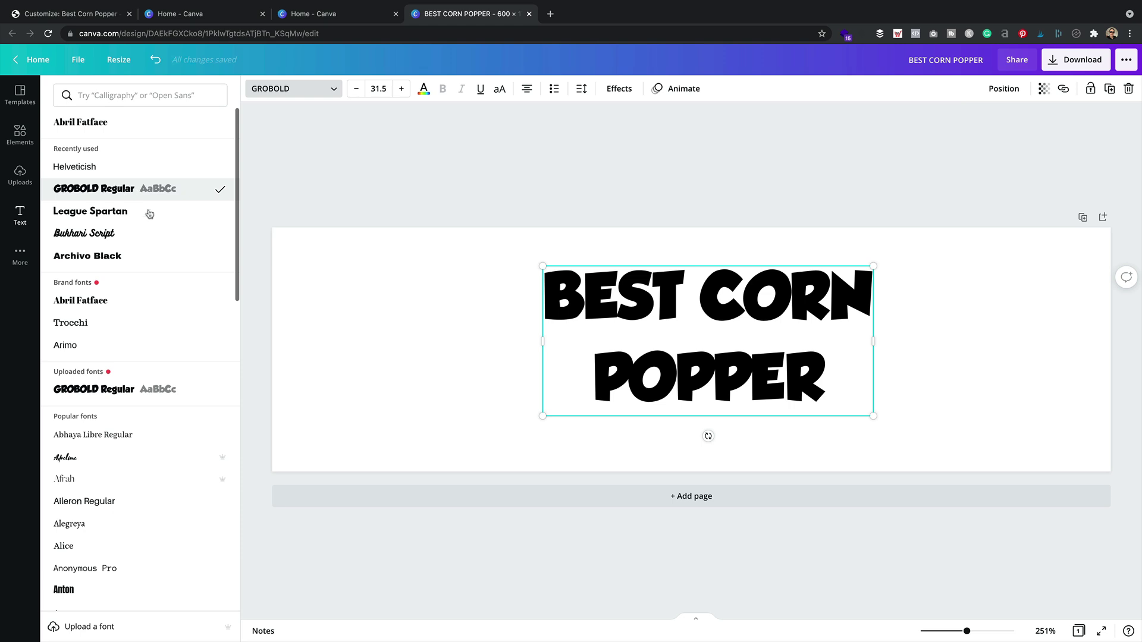
- Enlarge only the word POPPER to font size 45 so it matches the width of the line above
mouse_move(831, 367)
mouse_down()
mouse_move(535, 370)
mouse_move(835, 370)
mouse_up()
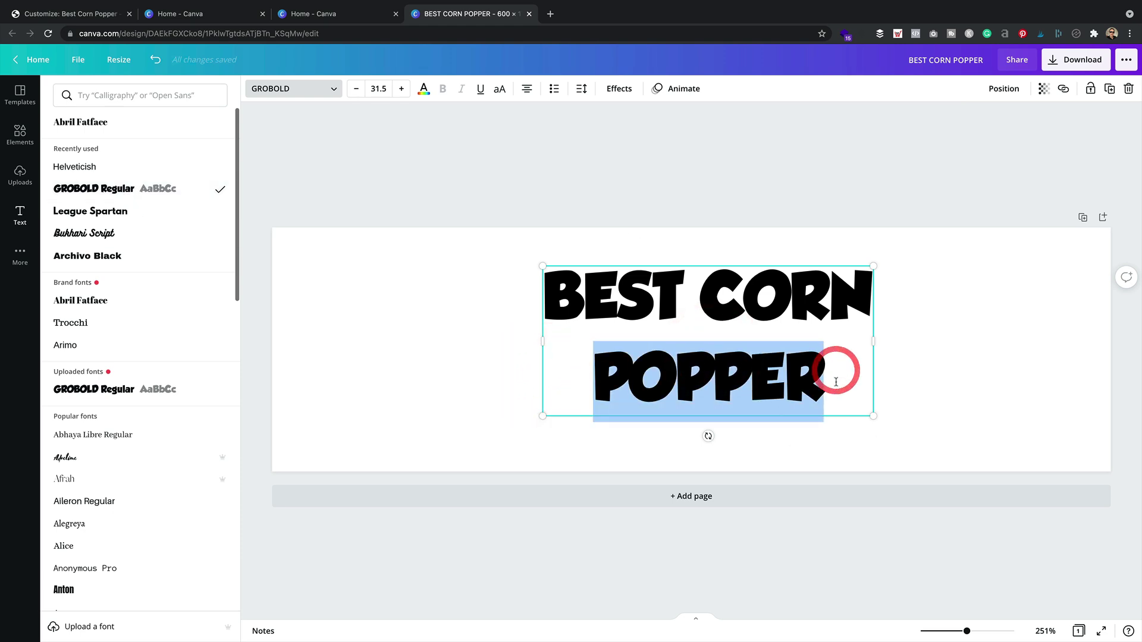
click(405, 90)
click(404, 90)
click(405, 89)
click(404, 90)
click(624, 111)
click(625, 112)
click(624, 112)
click(625, 112)
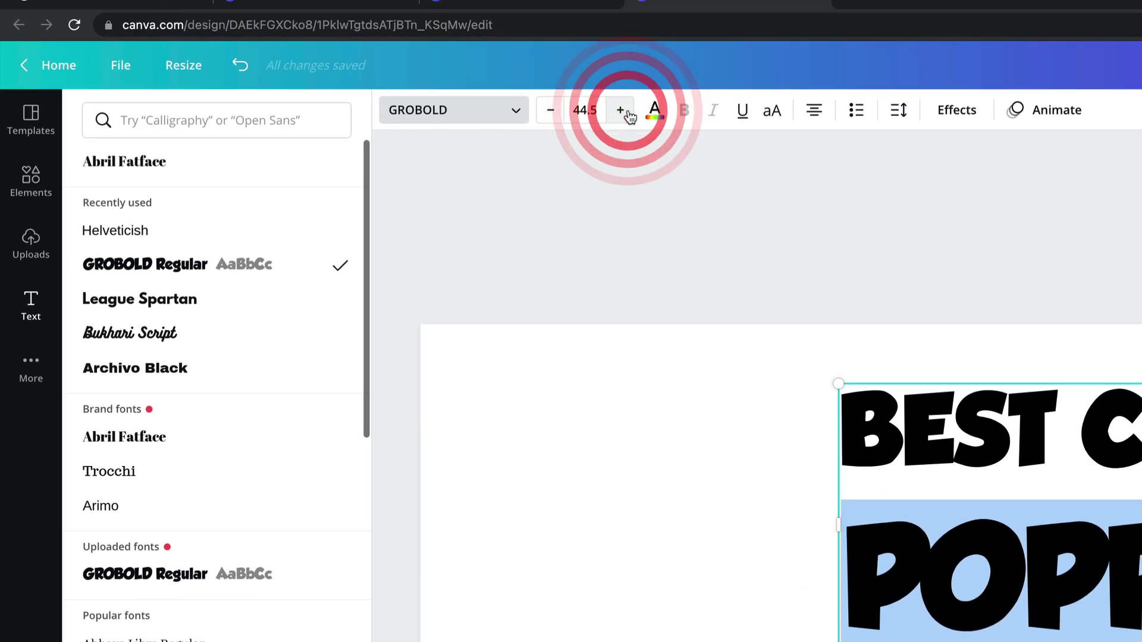
click(625, 112)
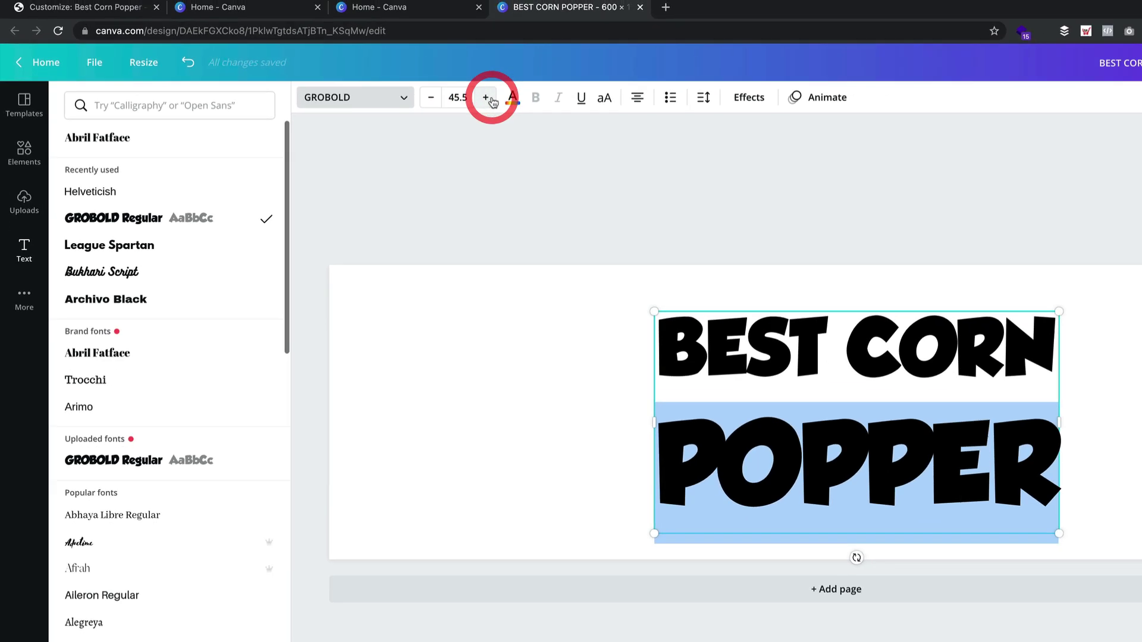
key(Escape)
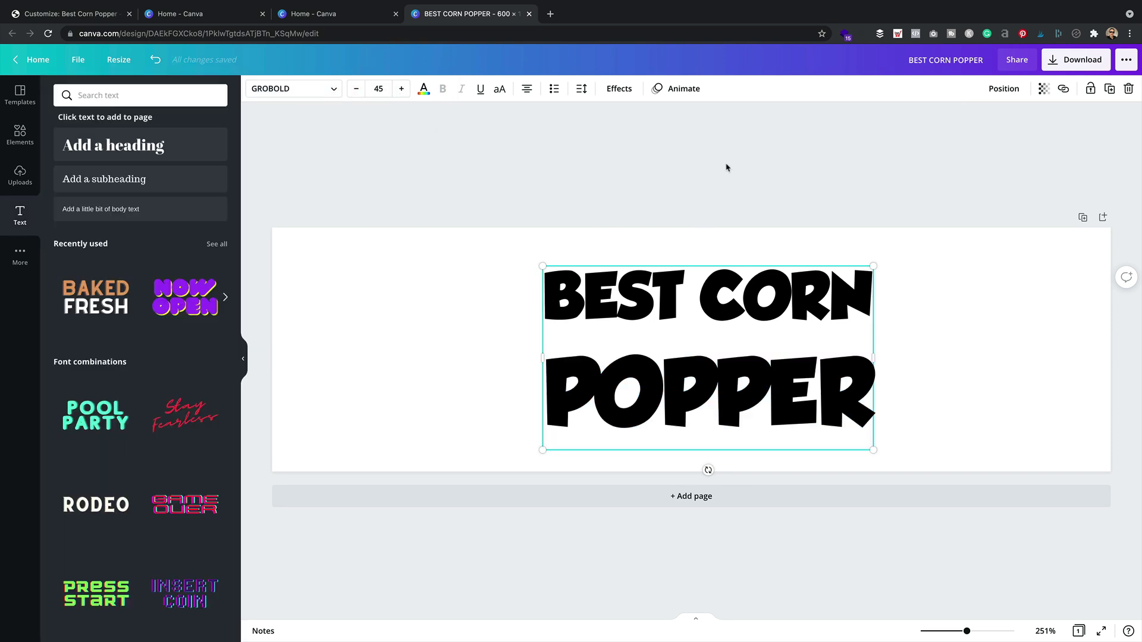
- Reduce the heading's line spacing to about 0.94
click(581, 91)
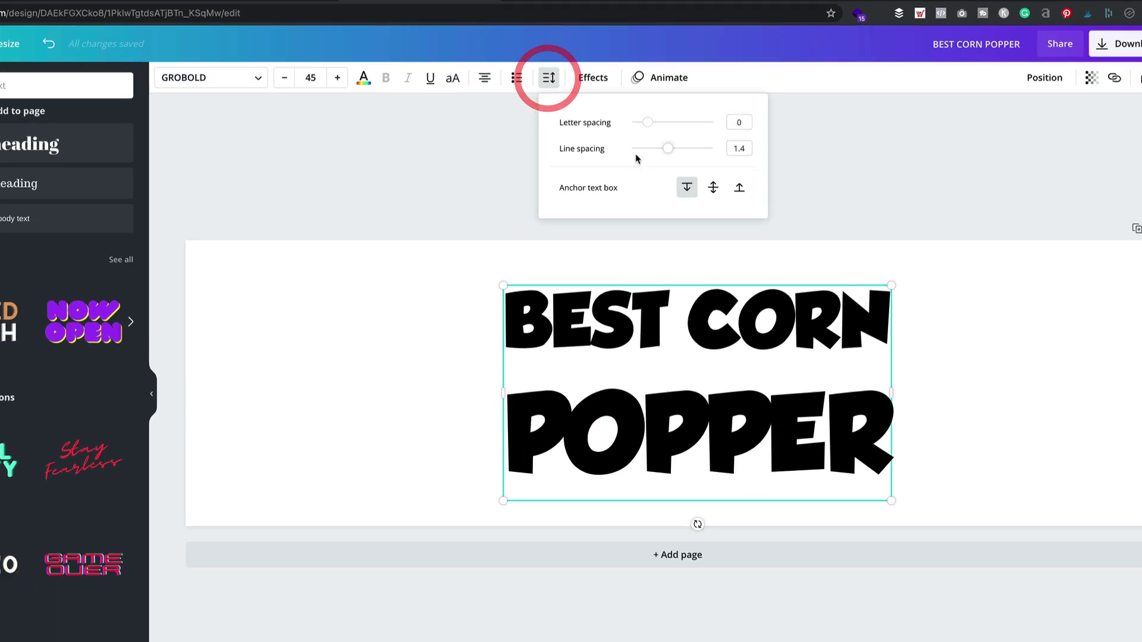
drag(678, 149, 605, 145)
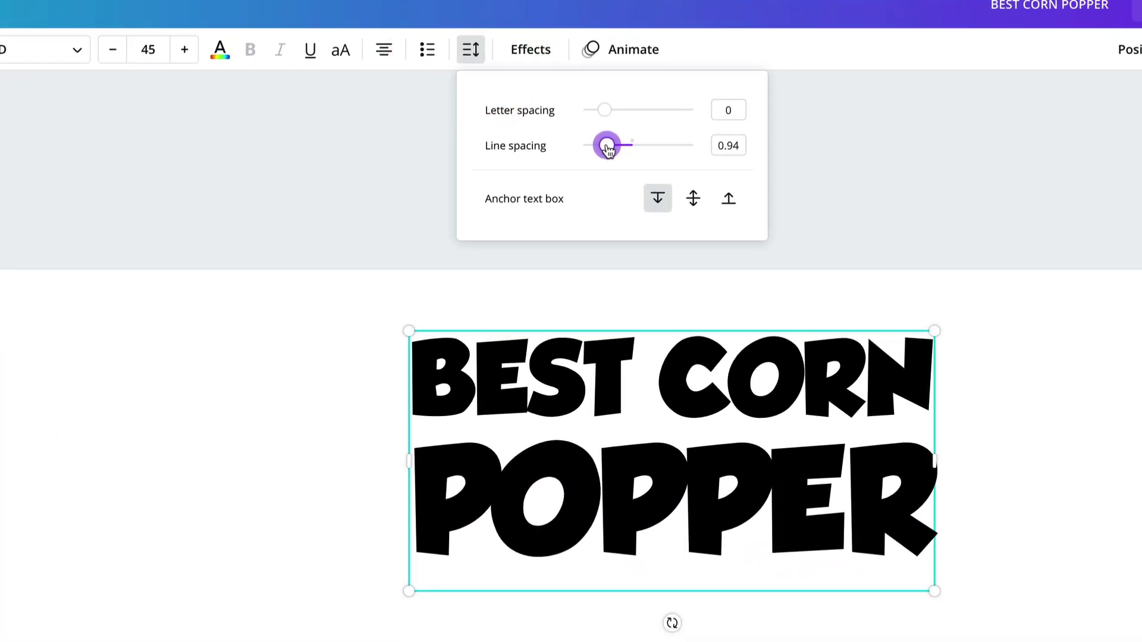
- Move the heading to the right half of the canvas and scale it up to nearly the full height
click(1027, 377)
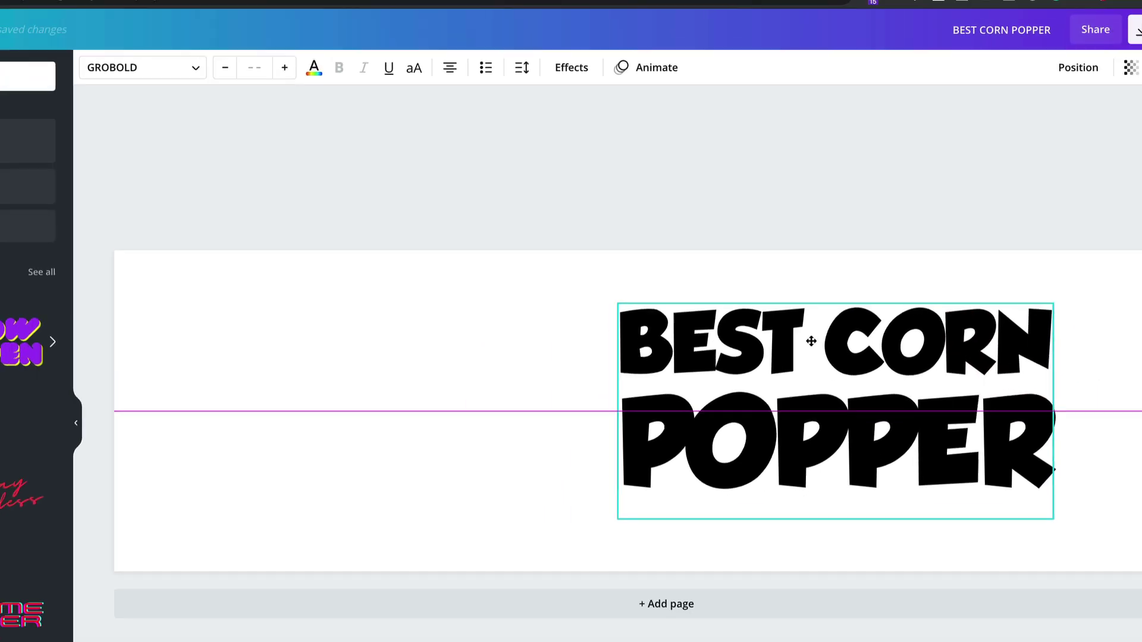
click(637, 375)
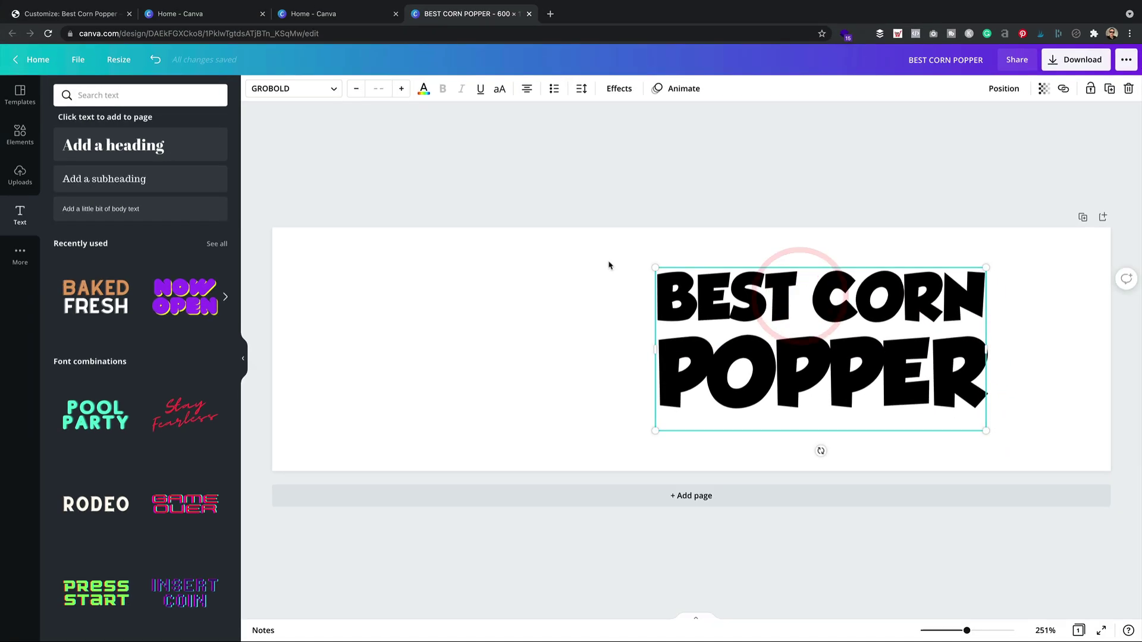
drag(655, 268, 720, 278)
- Search the elements library for "popcorn" and add the red-and-white striped popcorn bucket with loose kernels at its base
click(21, 132)
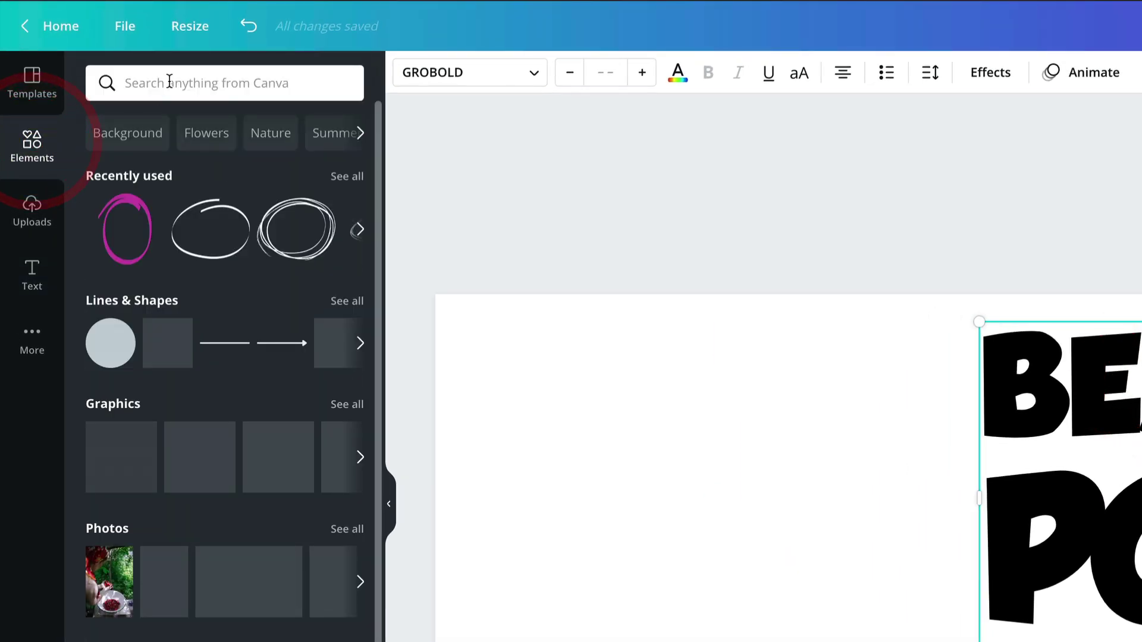
click(169, 83)
text(popcorn)
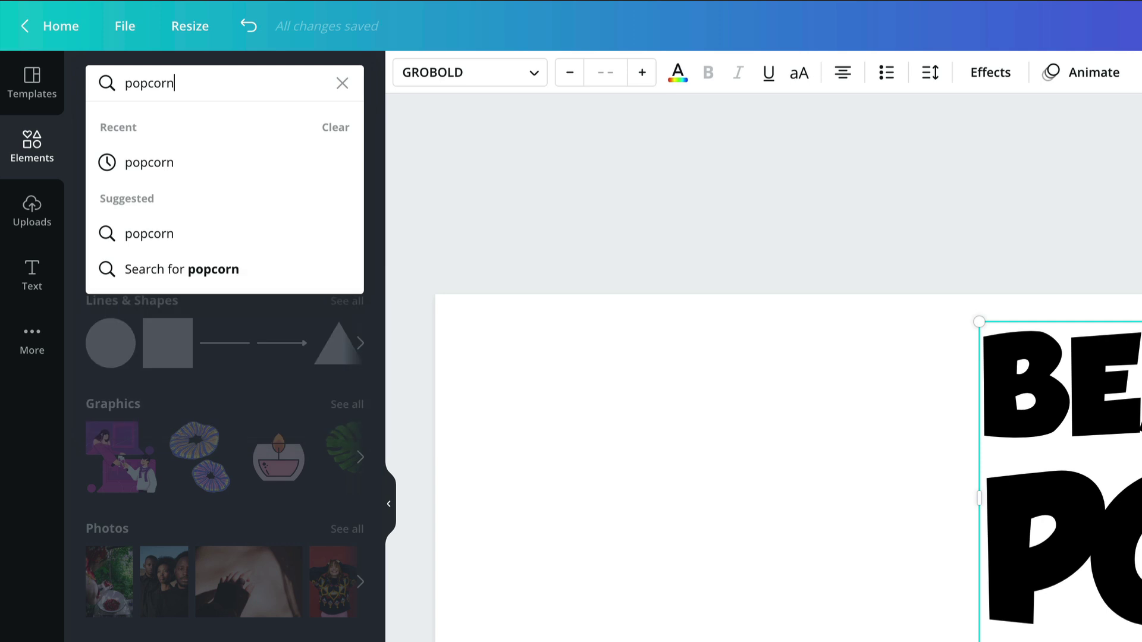
key(Return)
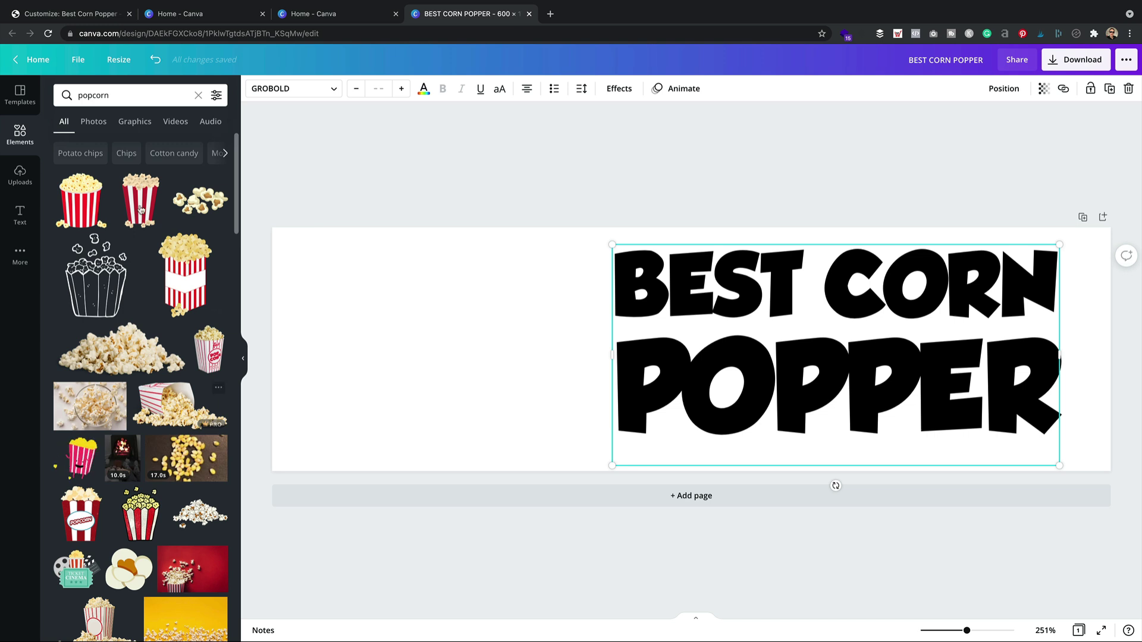
click(82, 198)
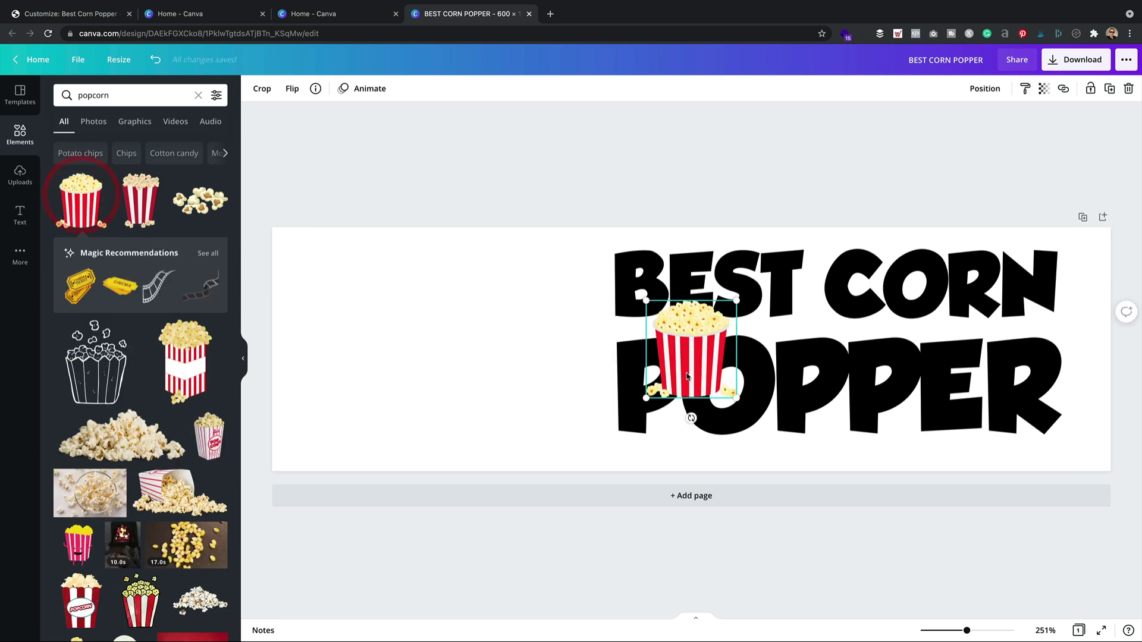
- Move the popcorn bucket to the empty left side of the canvas and enlarge it
drag(690, 348, 350, 293)
drag(397, 342, 505, 422)
drag(385, 341, 409, 349)
- Scale up the BEST CORN POPPER heading and reposition it to fill the space beside the bucket
drag(685, 346, 656, 348)
drag(586, 251, 513, 211)
drag(669, 287, 702, 312)
- Enlarge the popcorn bucket to almost the full canvas height and center it vertically beside the heading
click(405, 319)
drag(328, 251, 307, 234)
drag(401, 310, 405, 324)
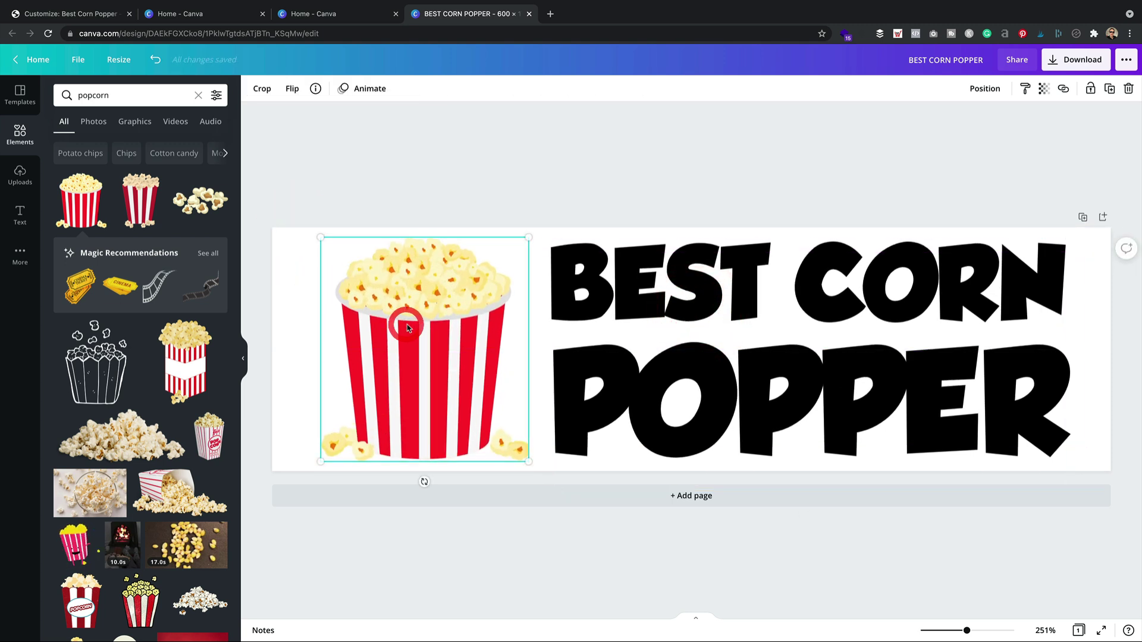
click(659, 192)
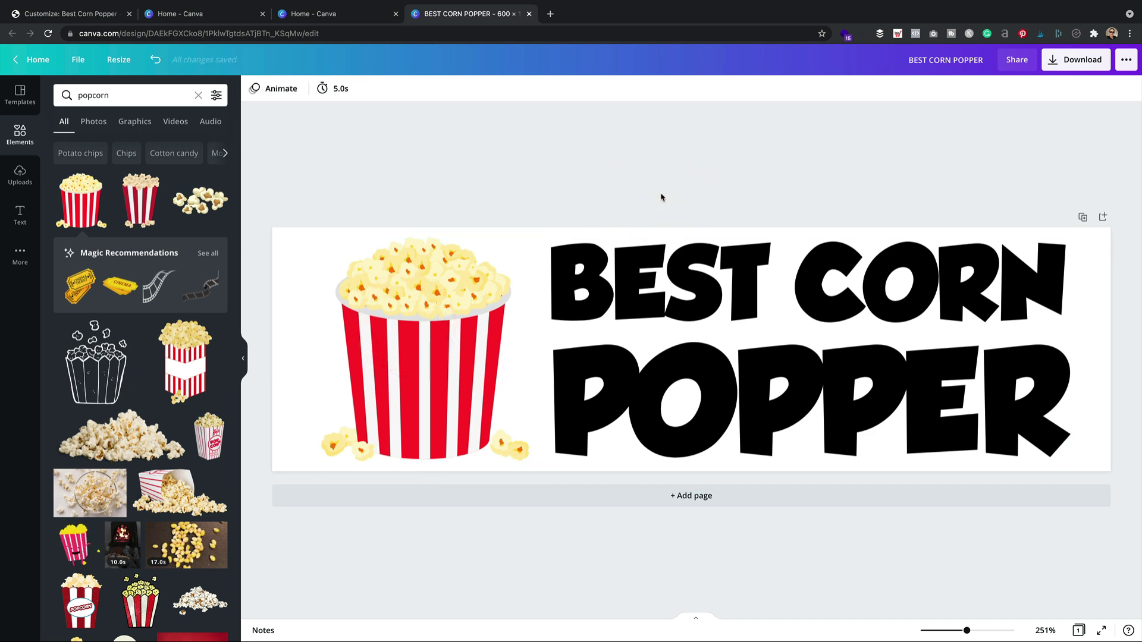
- Recolor the word POPPER in the logo heading bright red (#ff1616), leaving BEST CORN black
click(709, 358)
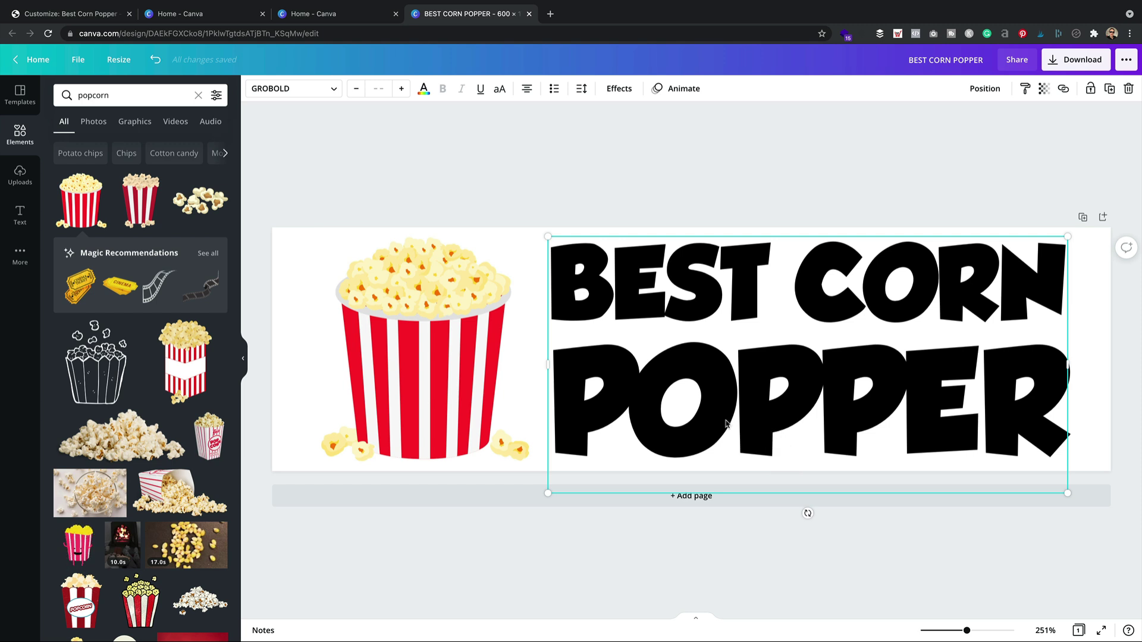
click(643, 377)
drag(555, 386, 1047, 397)
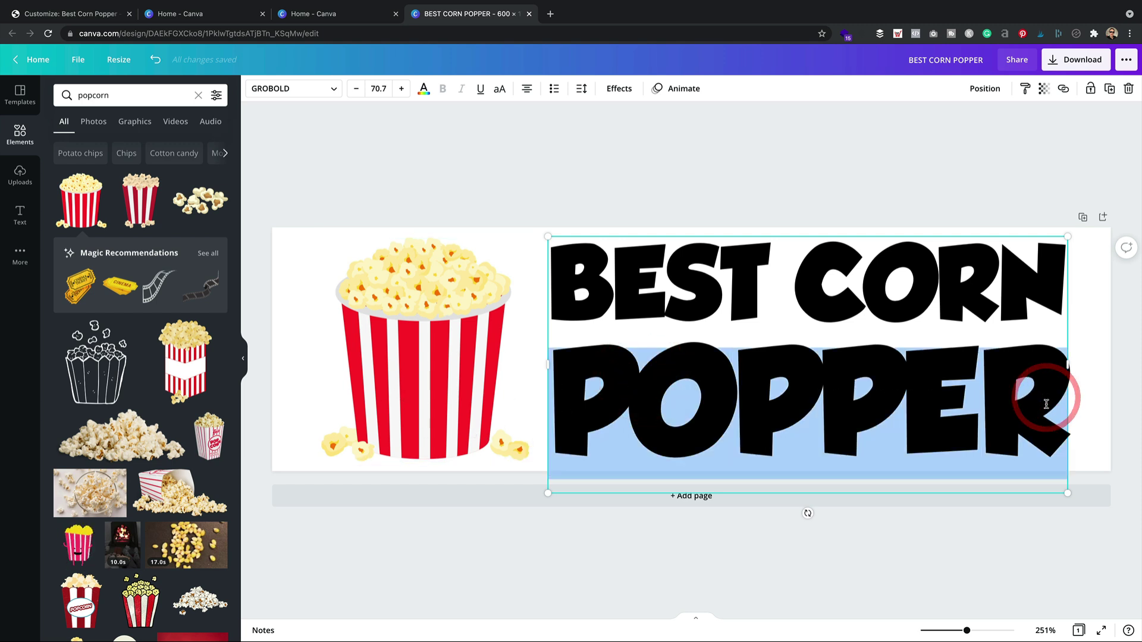
click(423, 89)
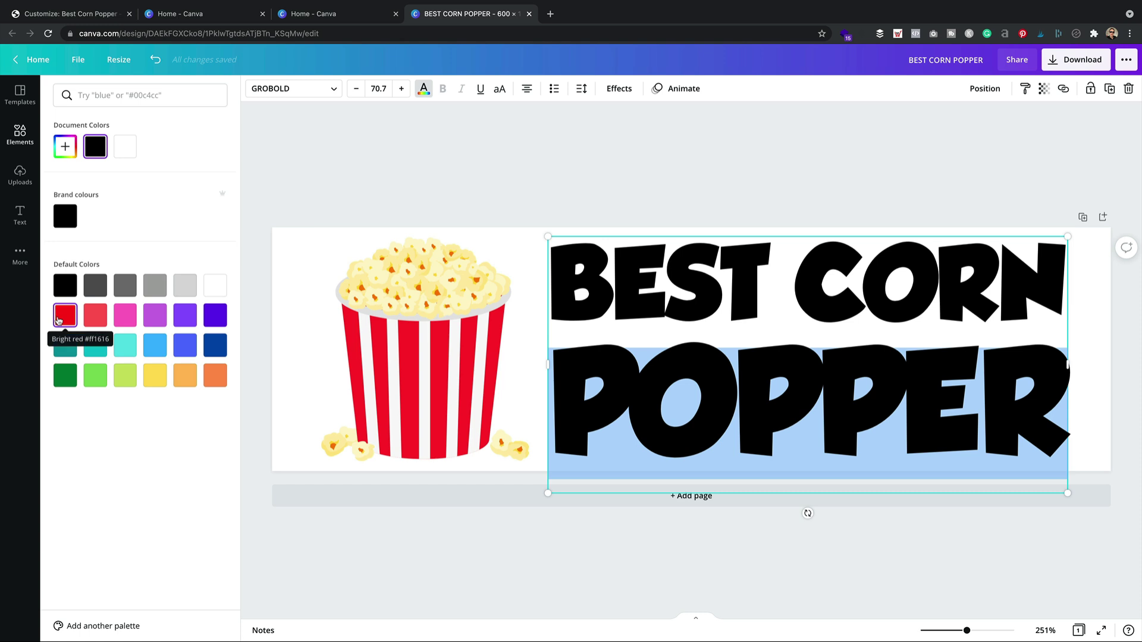
click(58, 321)
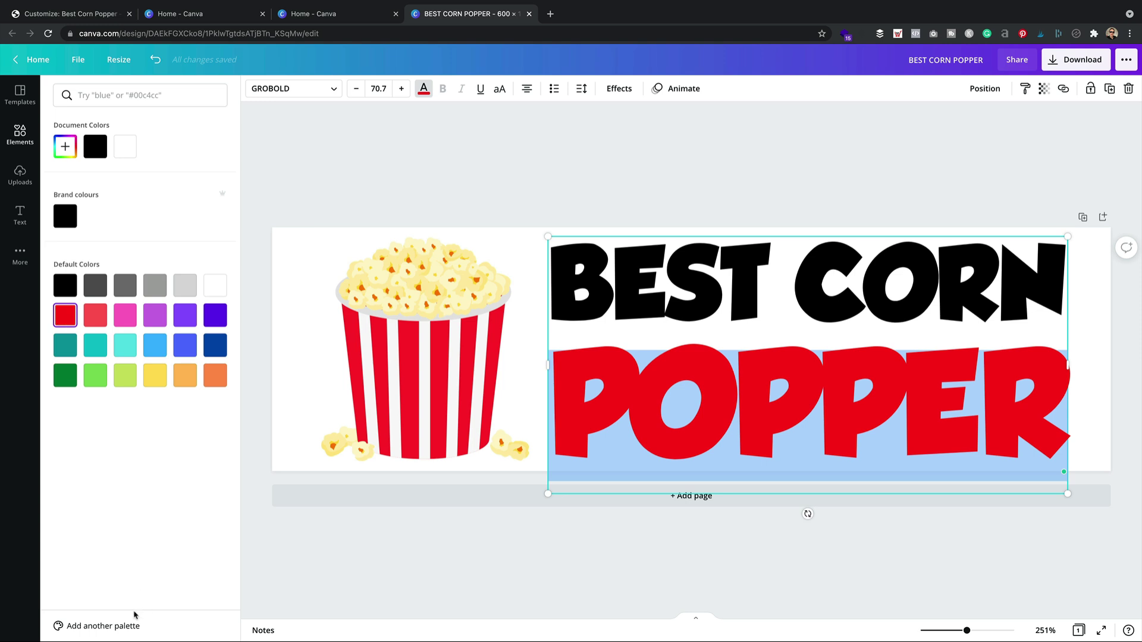
click(561, 161)
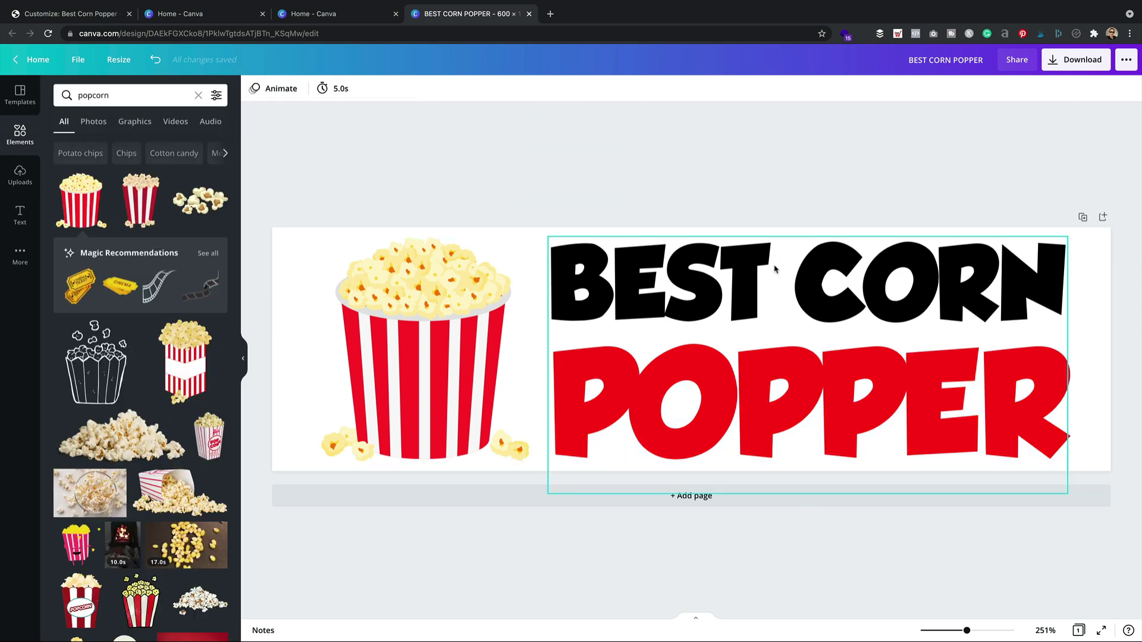
click(672, 294)
click(672, 294)
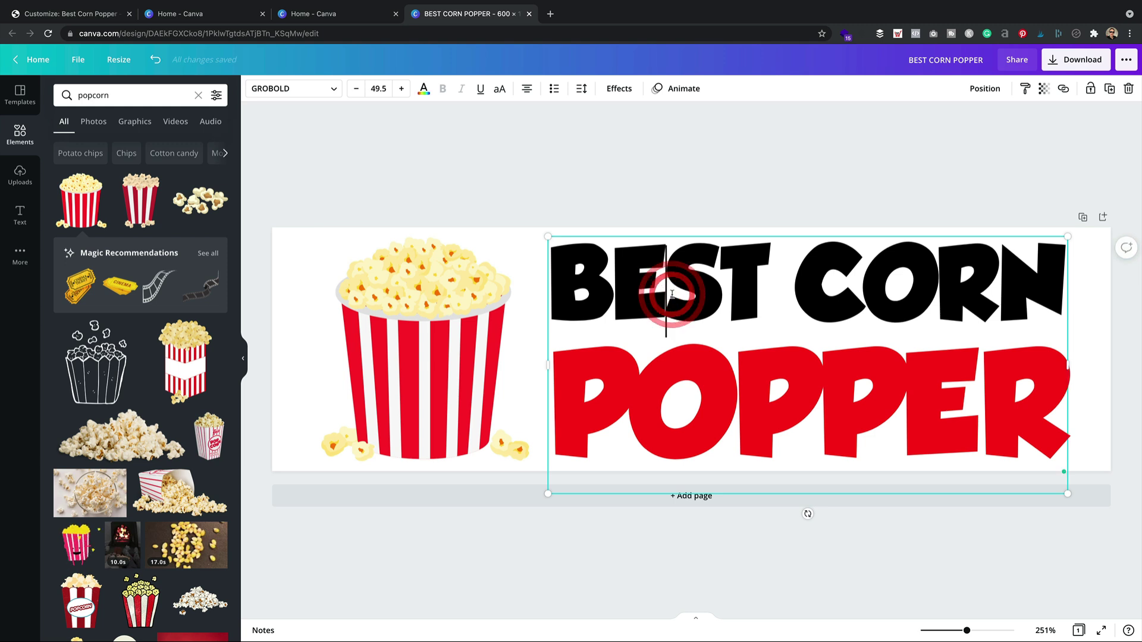
click(741, 143)
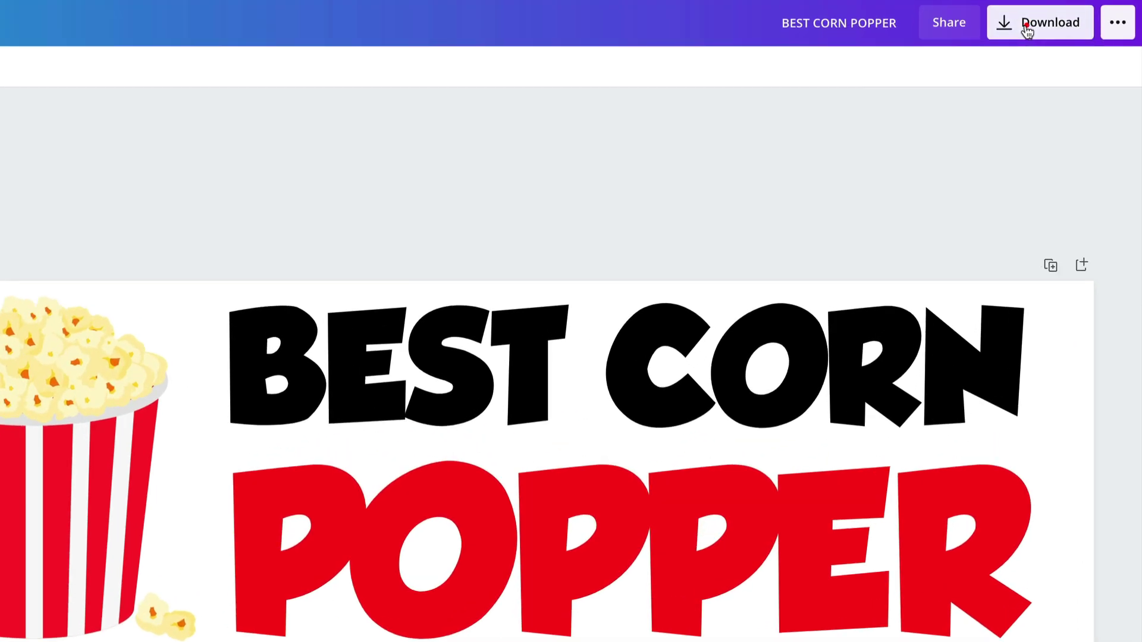
- Download the logo design as a JPG at size 1 and save it in Theme files as BEST CORN POPPER LOGO
click(1040, 38)
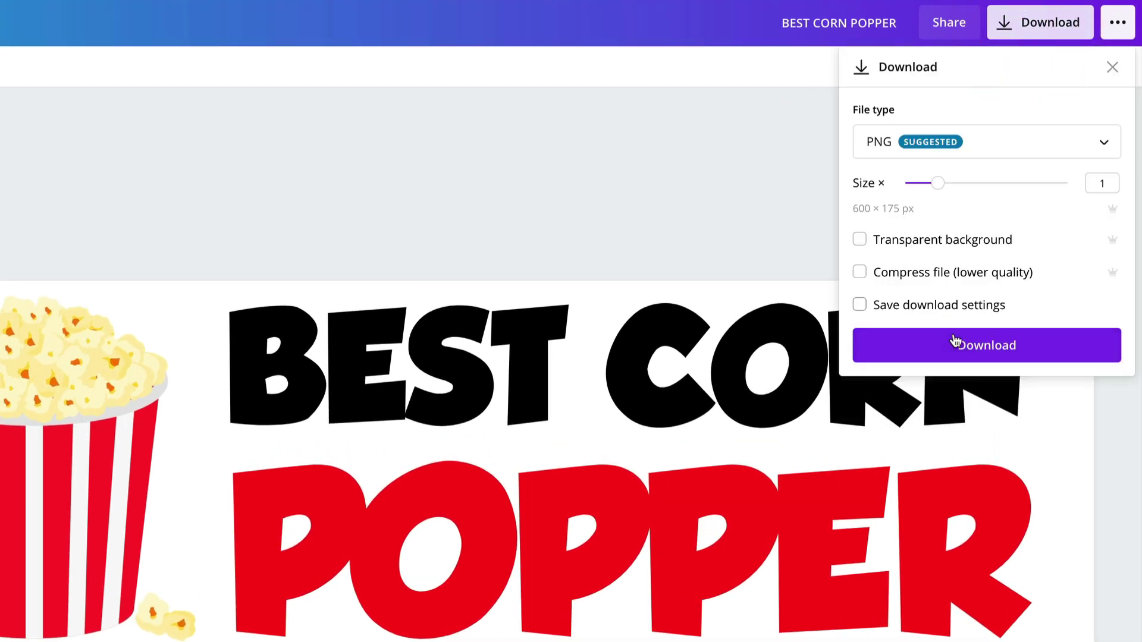
click(1015, 146)
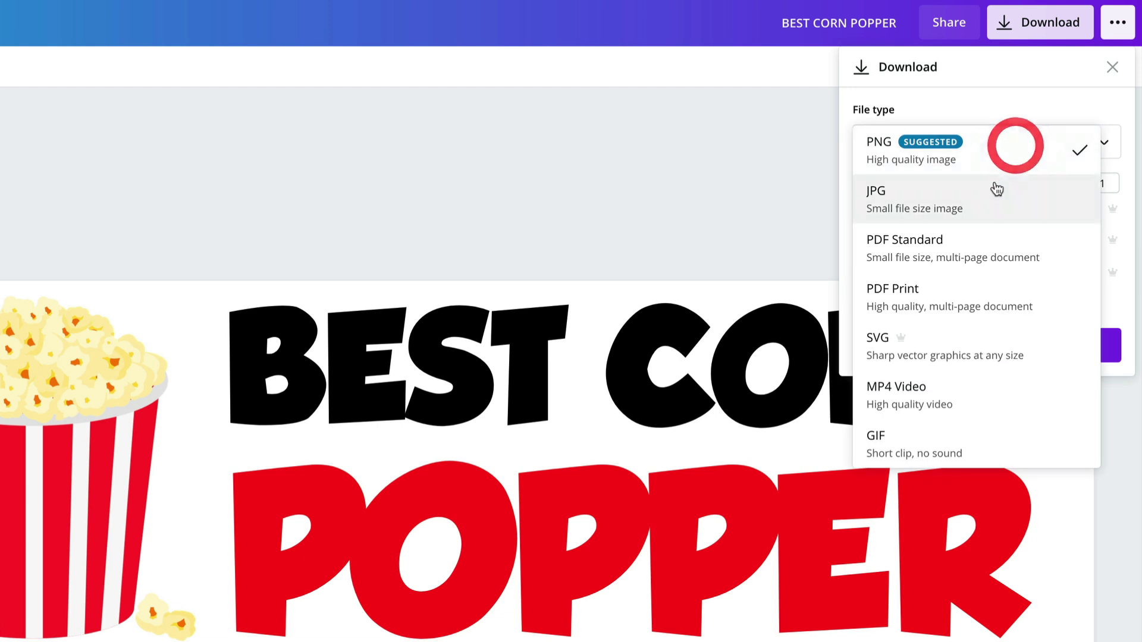
click(992, 191)
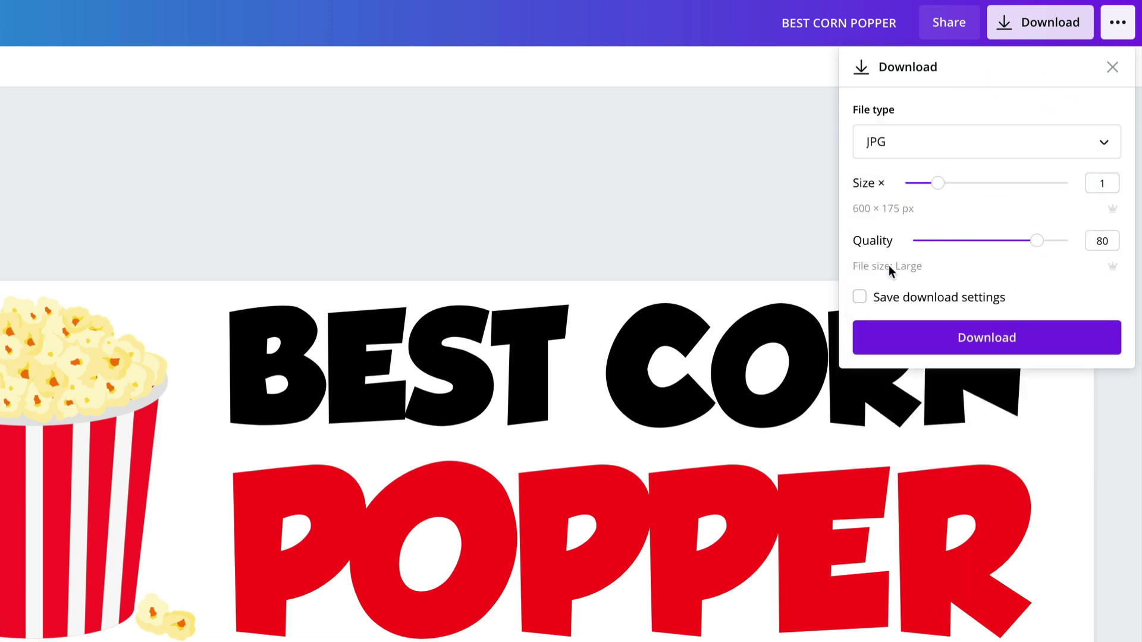
click(975, 335)
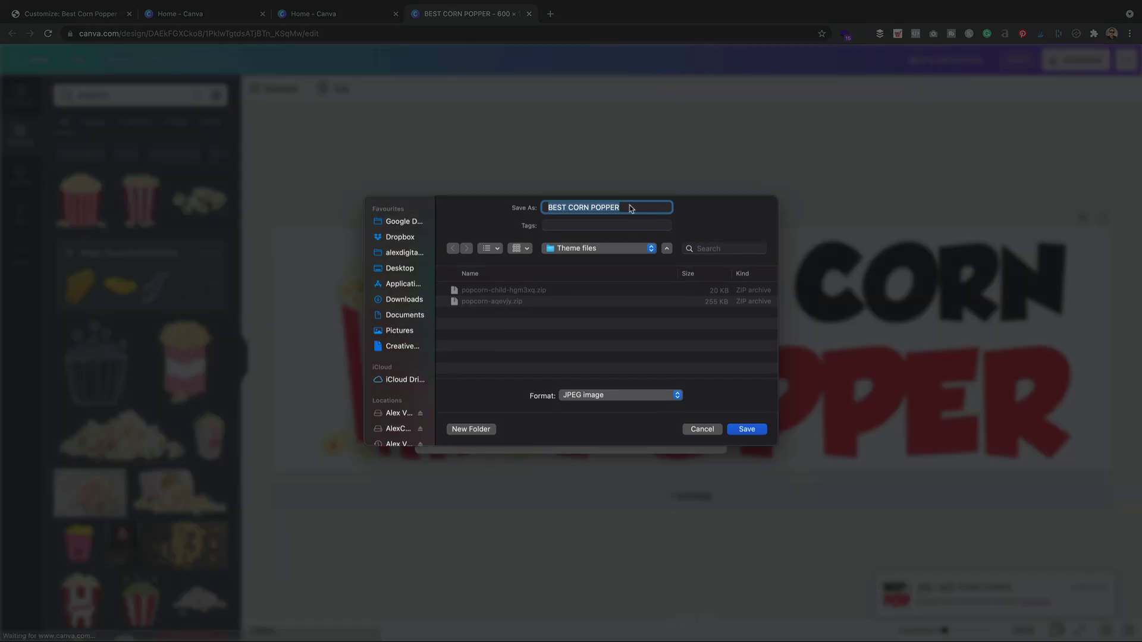
click(634, 207)
text(L)
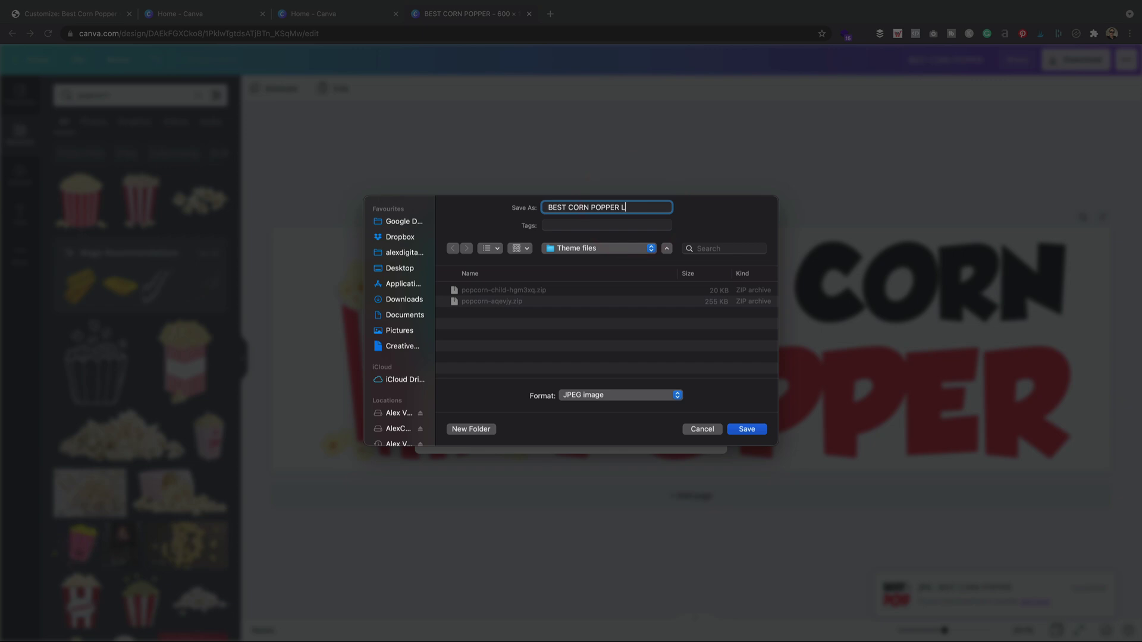
text(OGO)
key(Return)
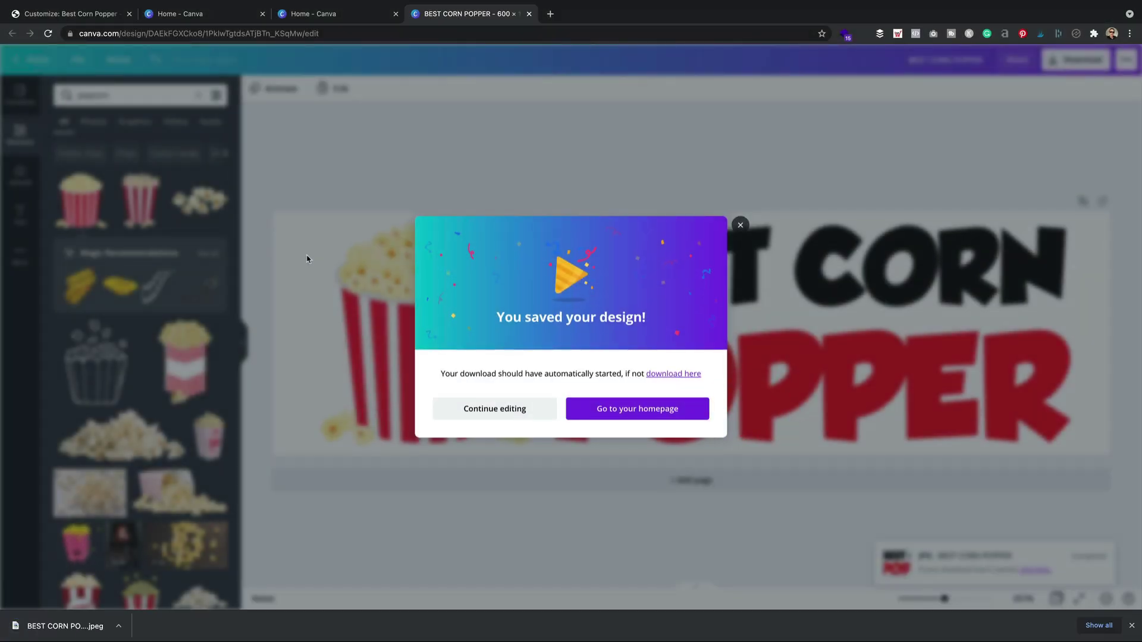
- Switch to the WordPress Customizer and upload the BEST CORN POPPER LOGO JPEG as the site logo without cropping it
click(77, 14)
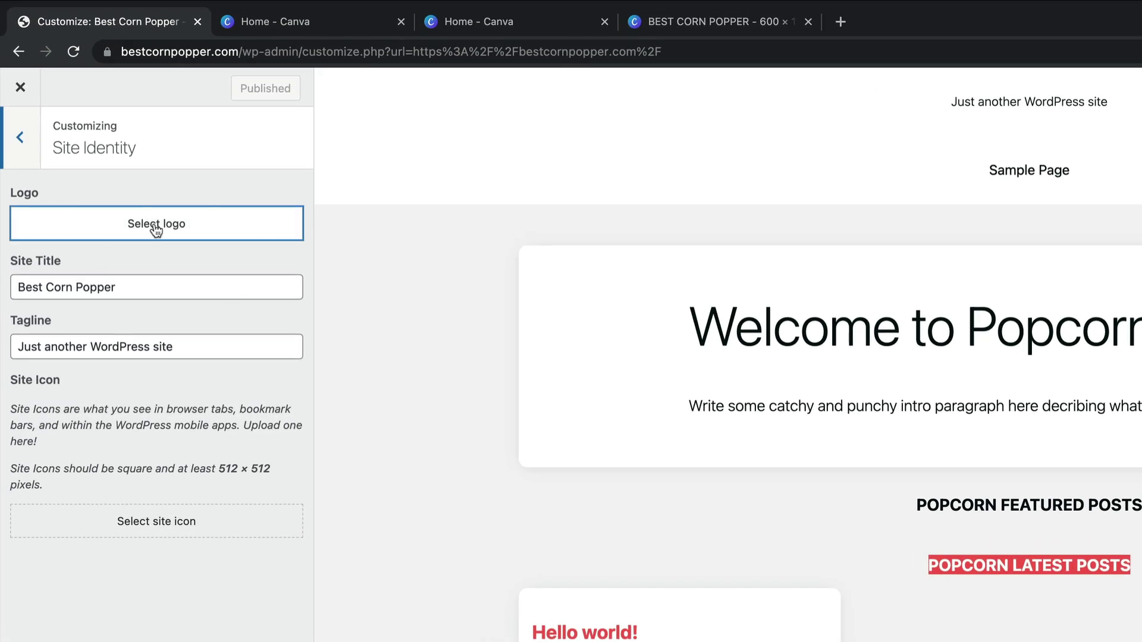
click(104, 152)
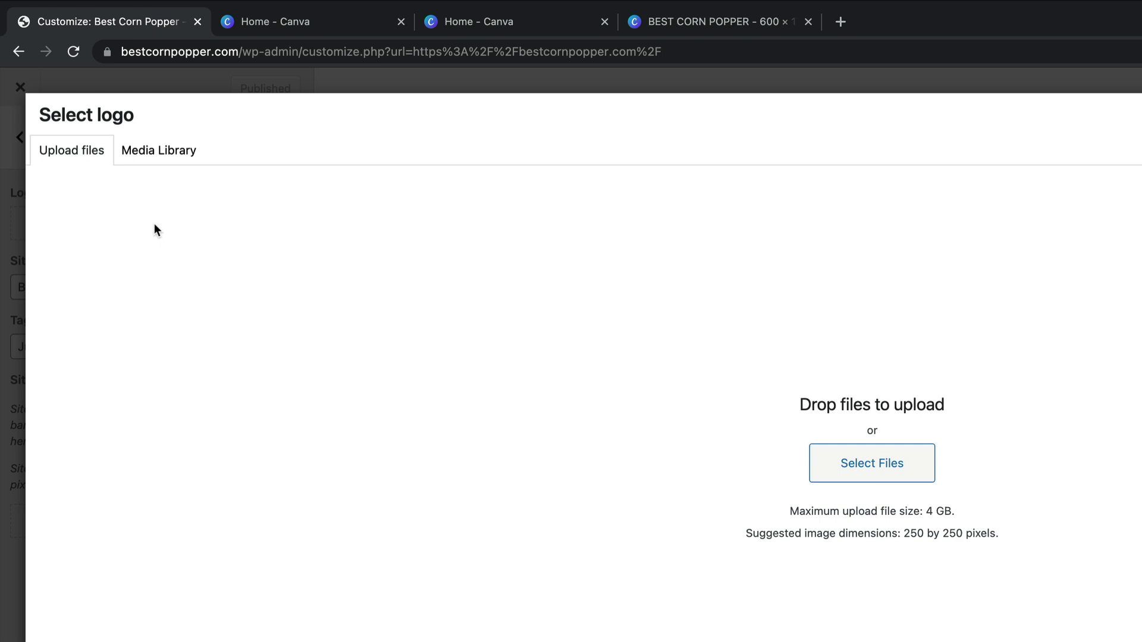
click(872, 463)
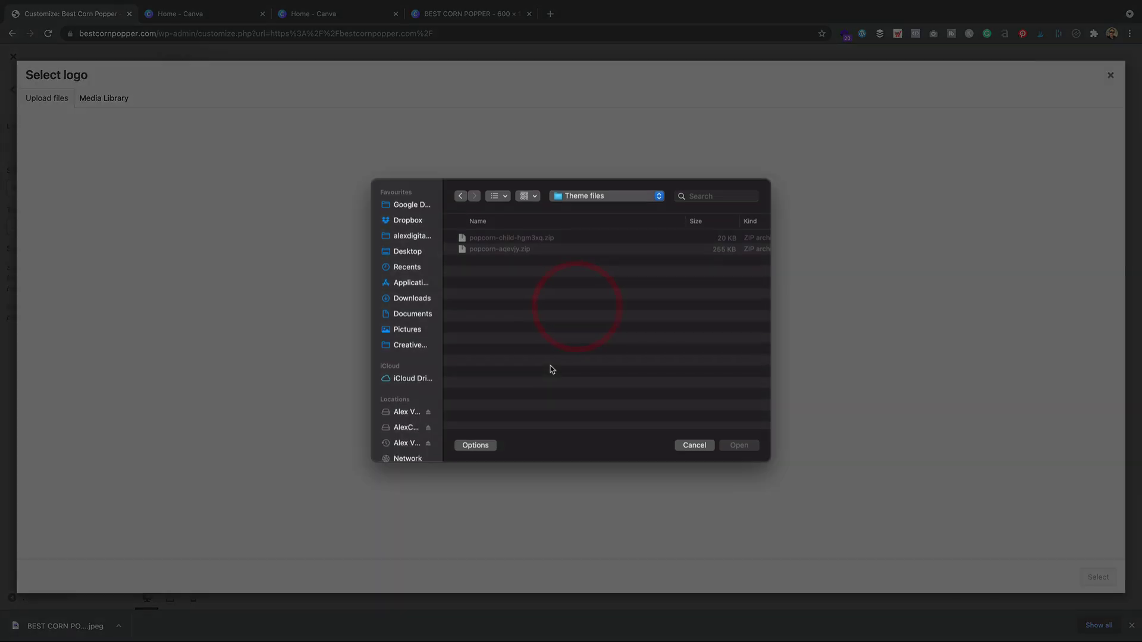
click(549, 237)
click(739, 445)
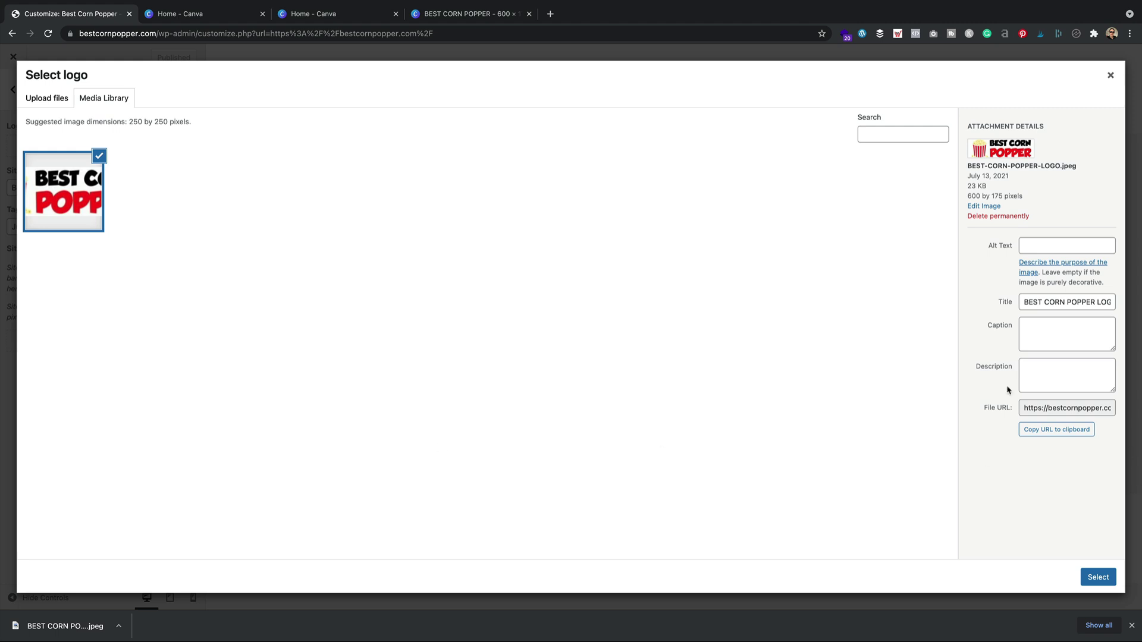
click(1100, 577)
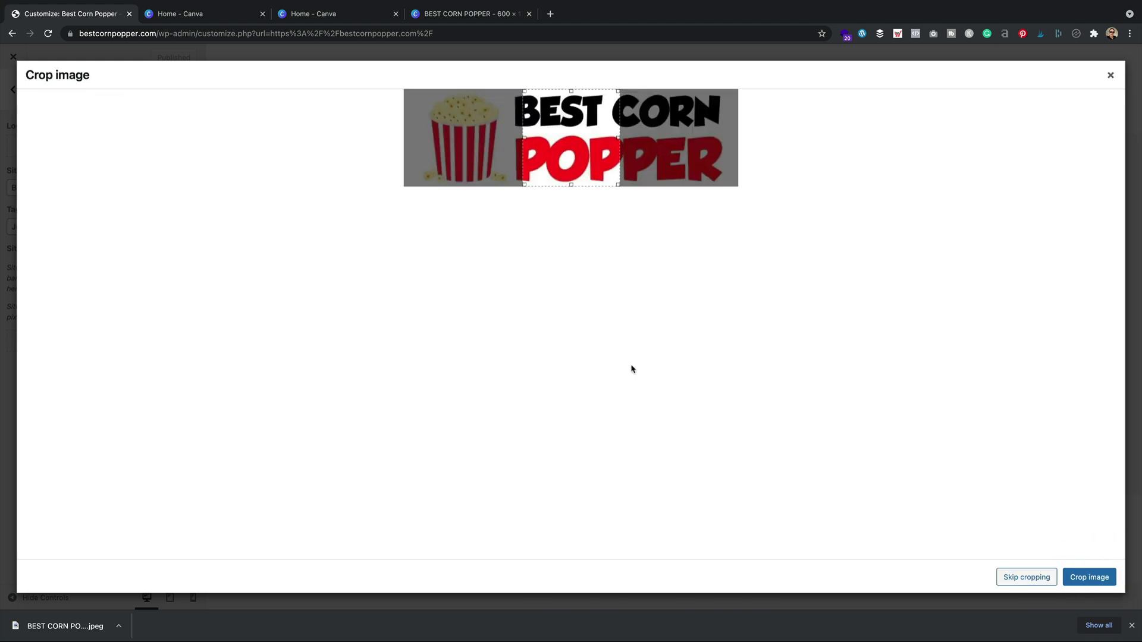
click(1027, 577)
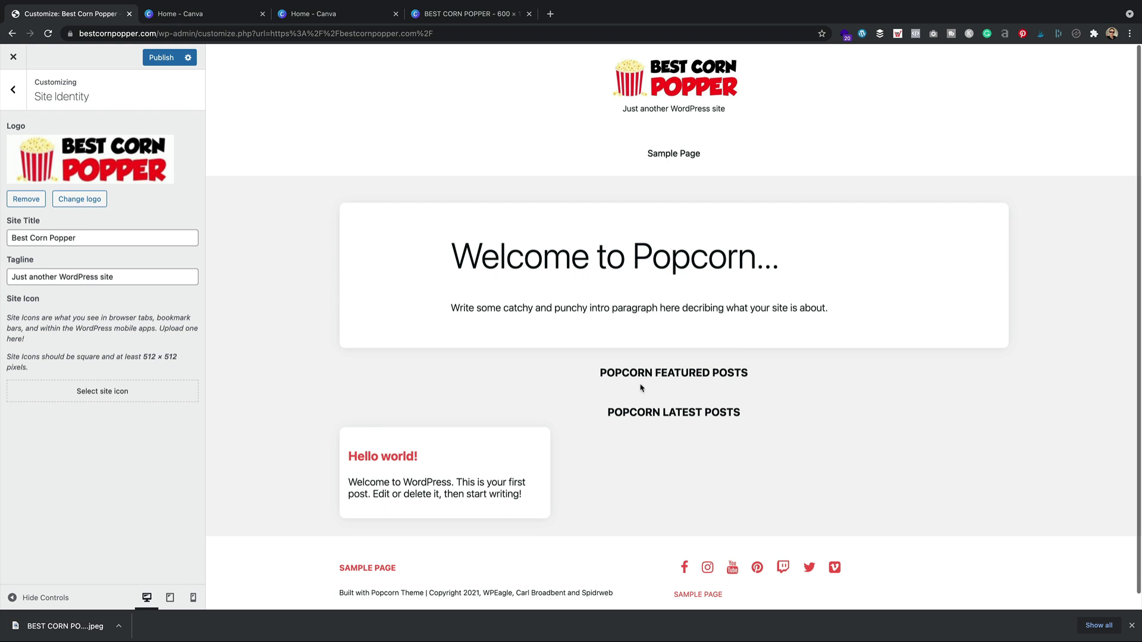
- Change the site tagline to "The best corn poppers!"
triple_click(23, 275)
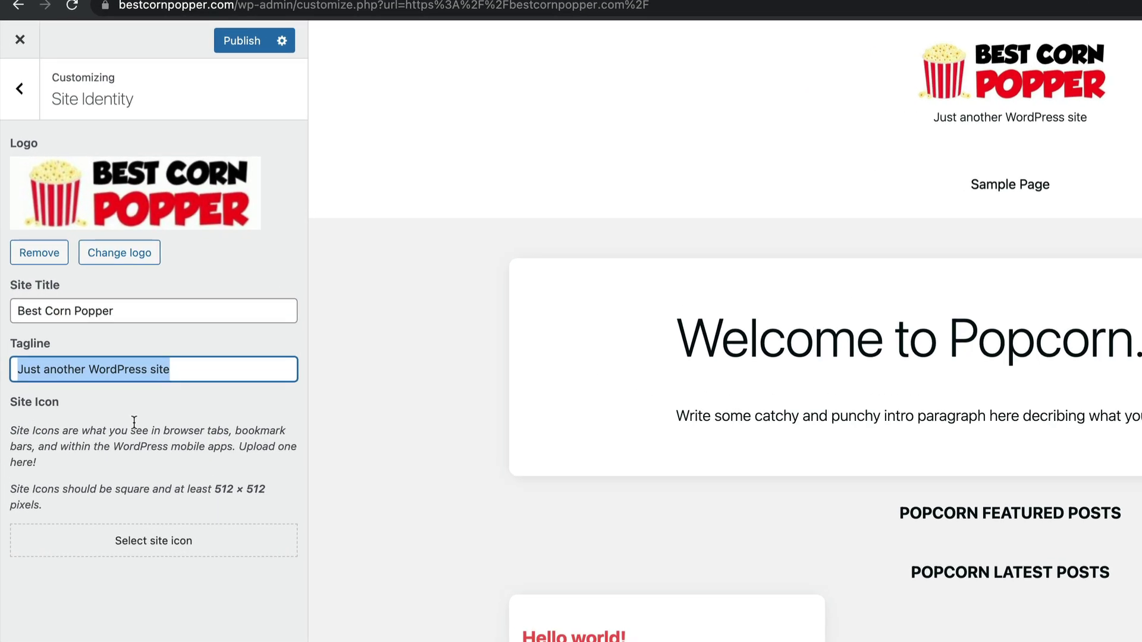
text(The best )
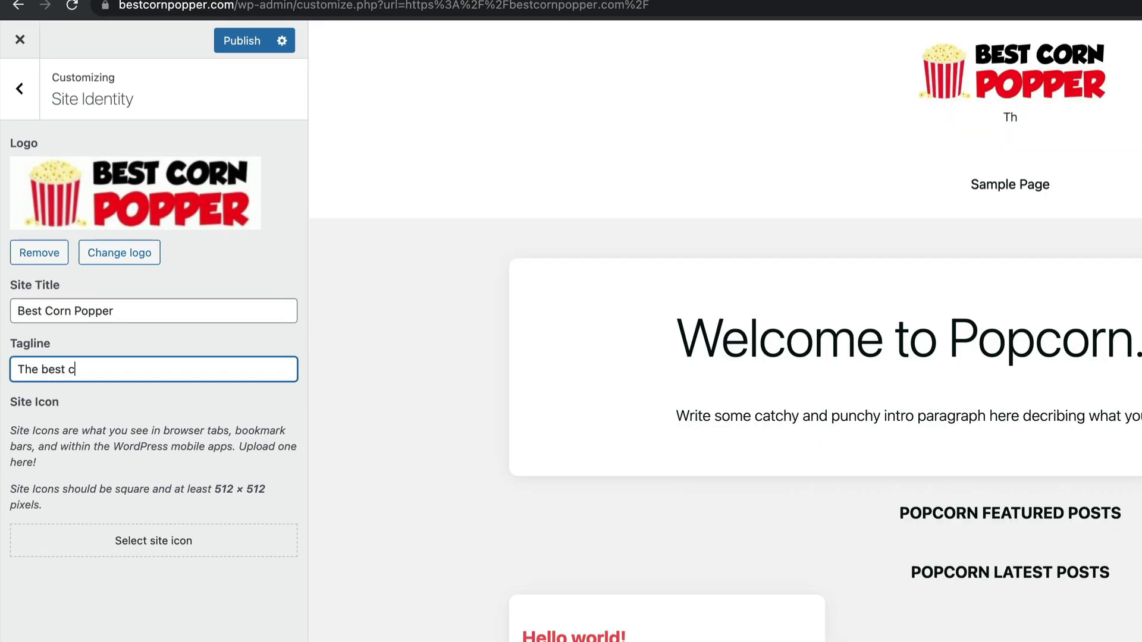
text(corn poppers!)
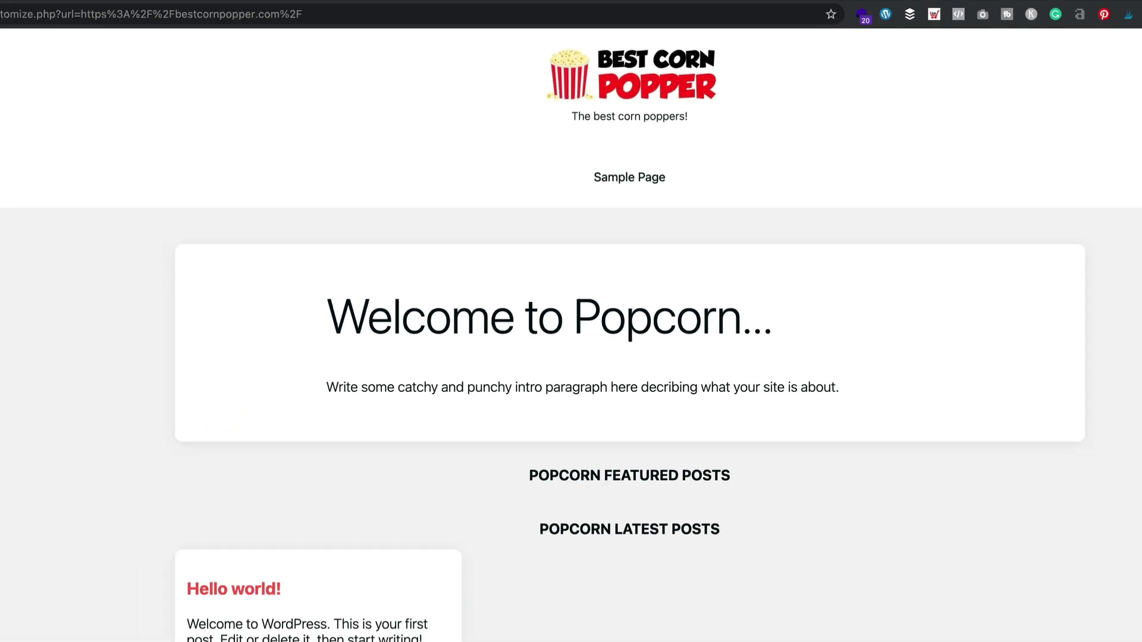
- Clear the site tagline and publish the Site Identity changes
drag(95, 278, 3, 270)
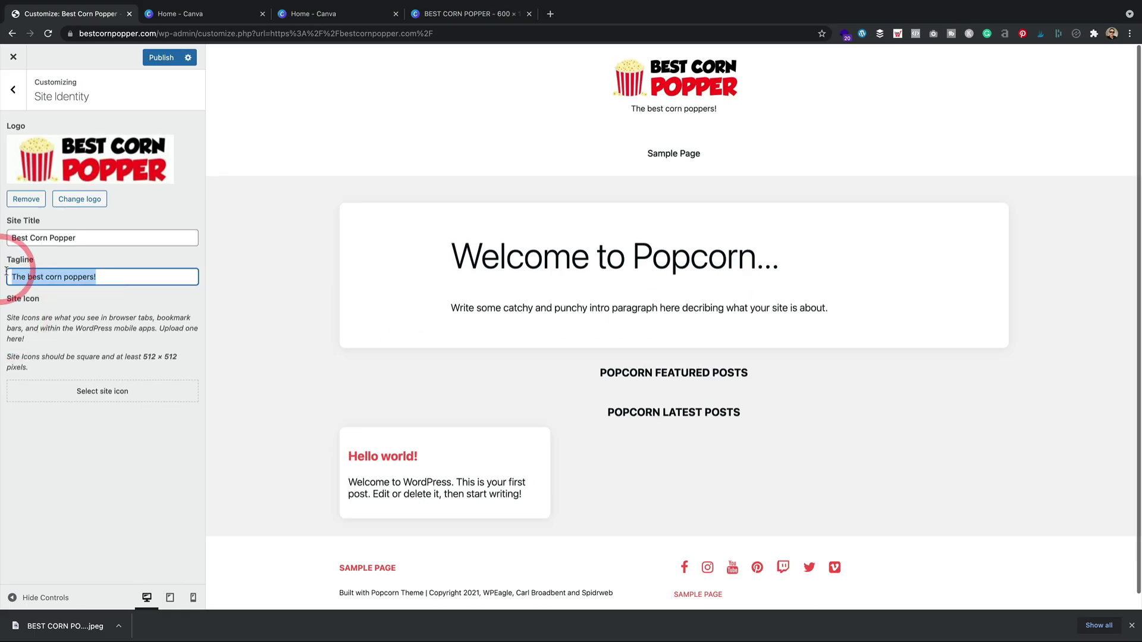
key(BackSpace)
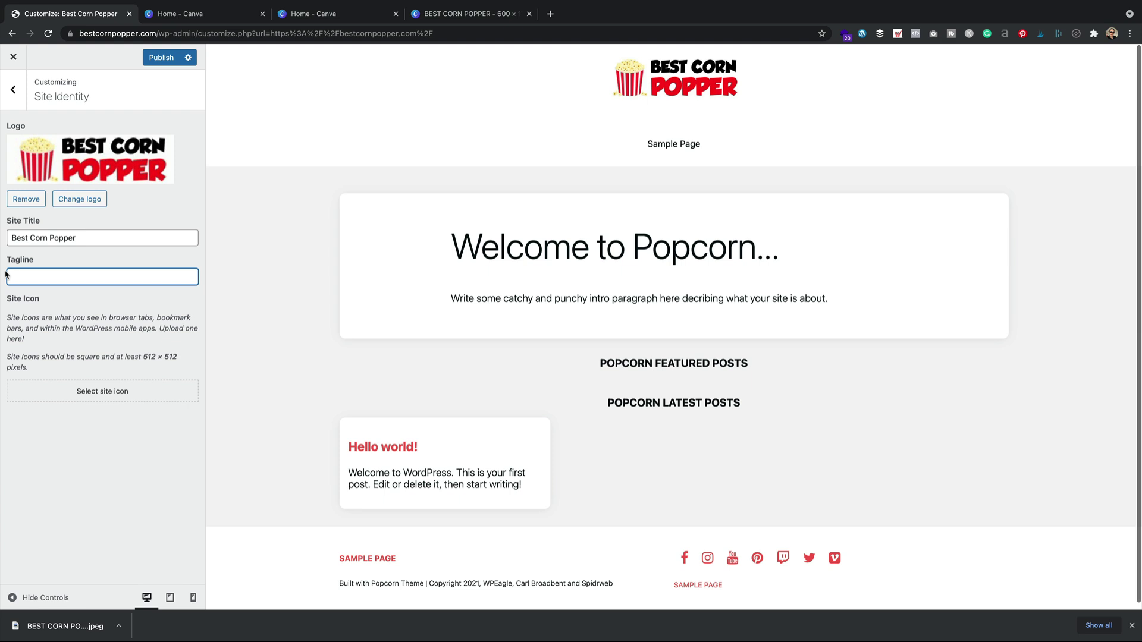
click(159, 58)
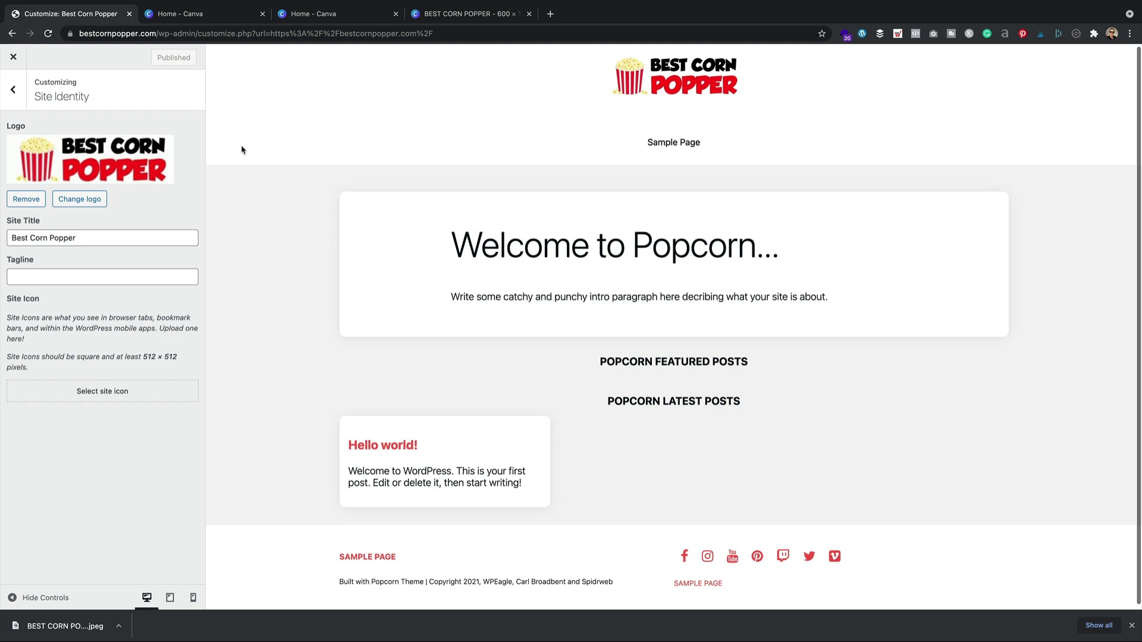
- Open the Popcorn Colors section of the Popcorn Theme Options and review its color settings
click(13, 90)
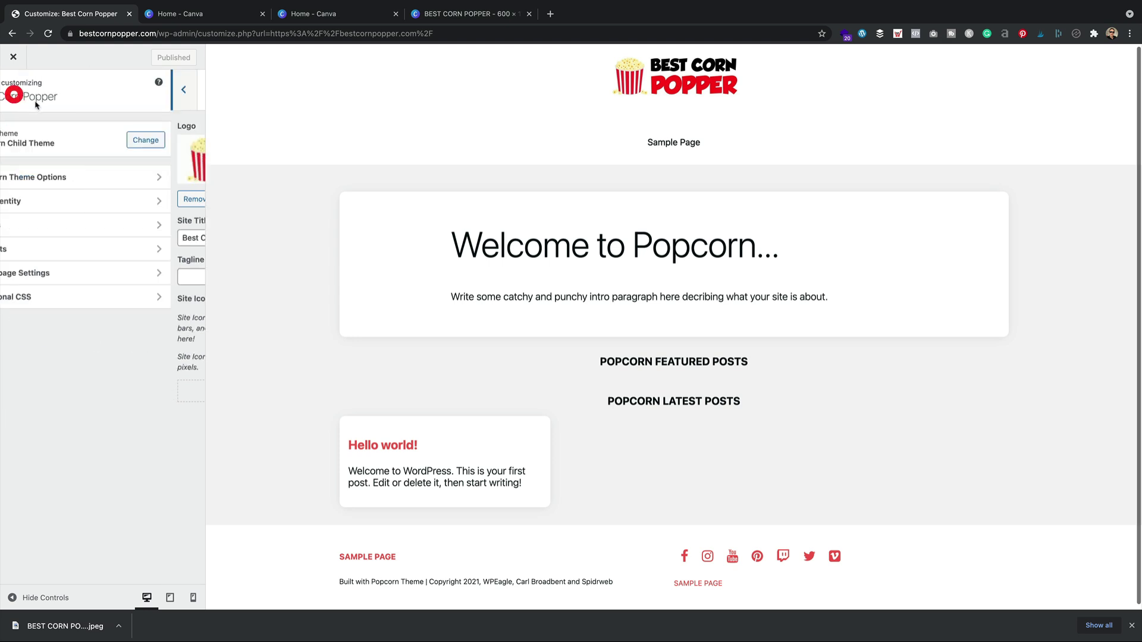
click(116, 177)
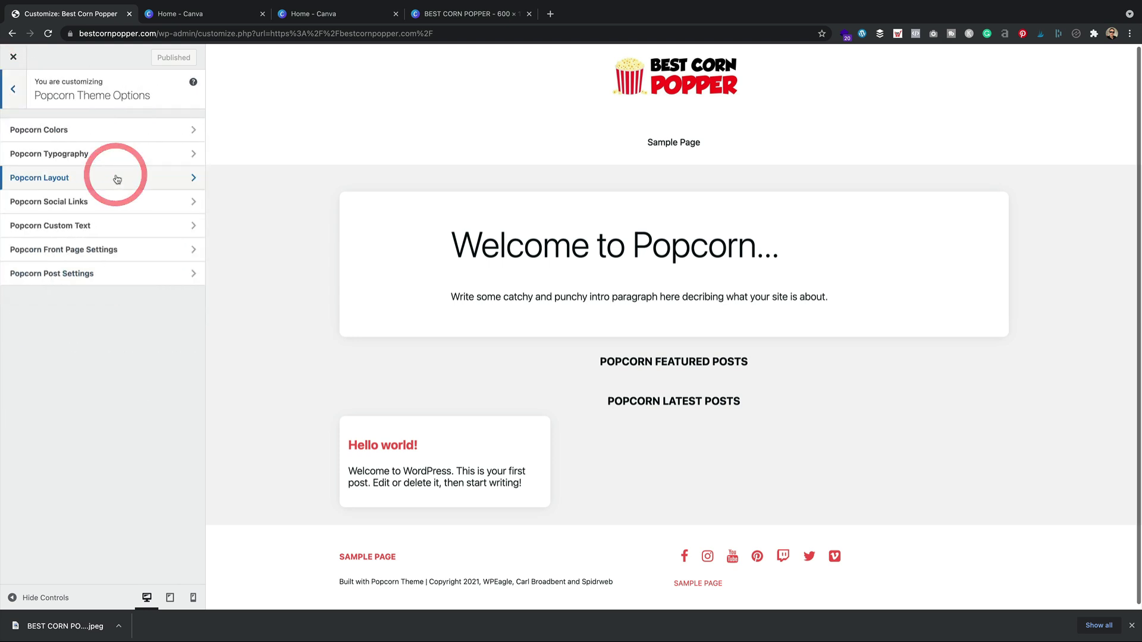
click(111, 135)
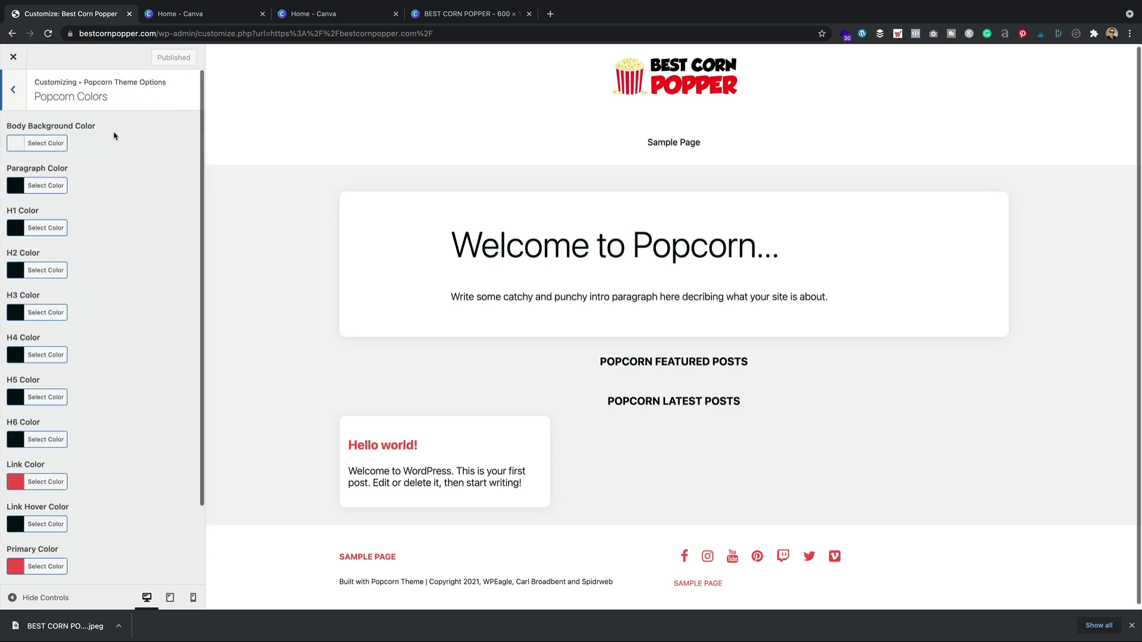
scroll(24, 205, down, 3)
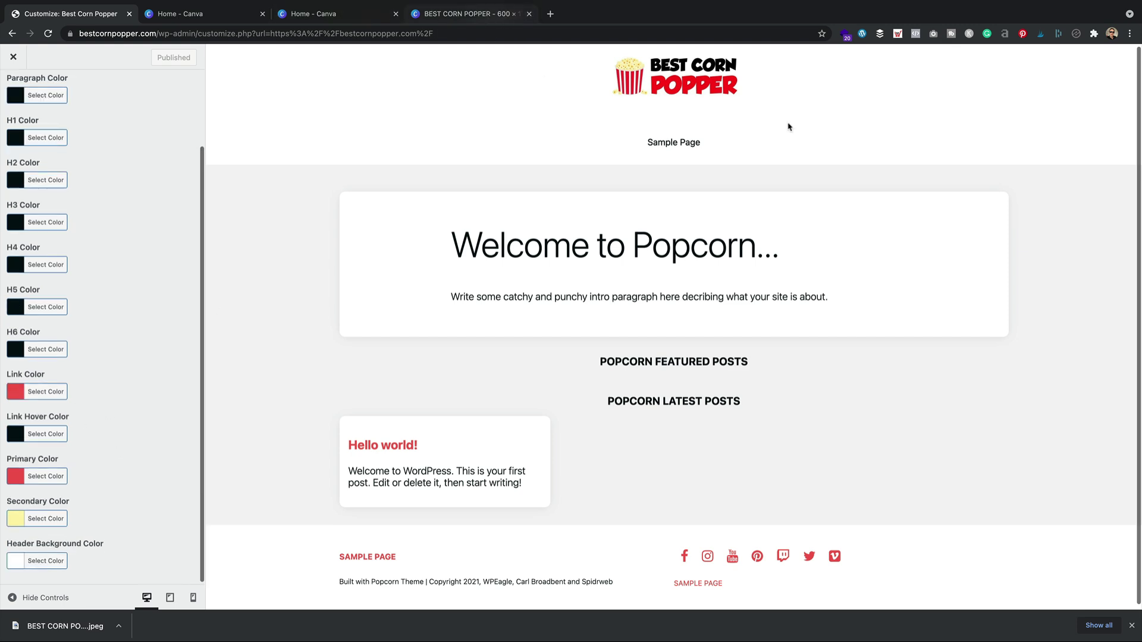
- Switch to the Canva logo design, open the Brand Kit, and upload BEST CORN POPPER LOGO.jpeg as a brand logo
click(355, 16)
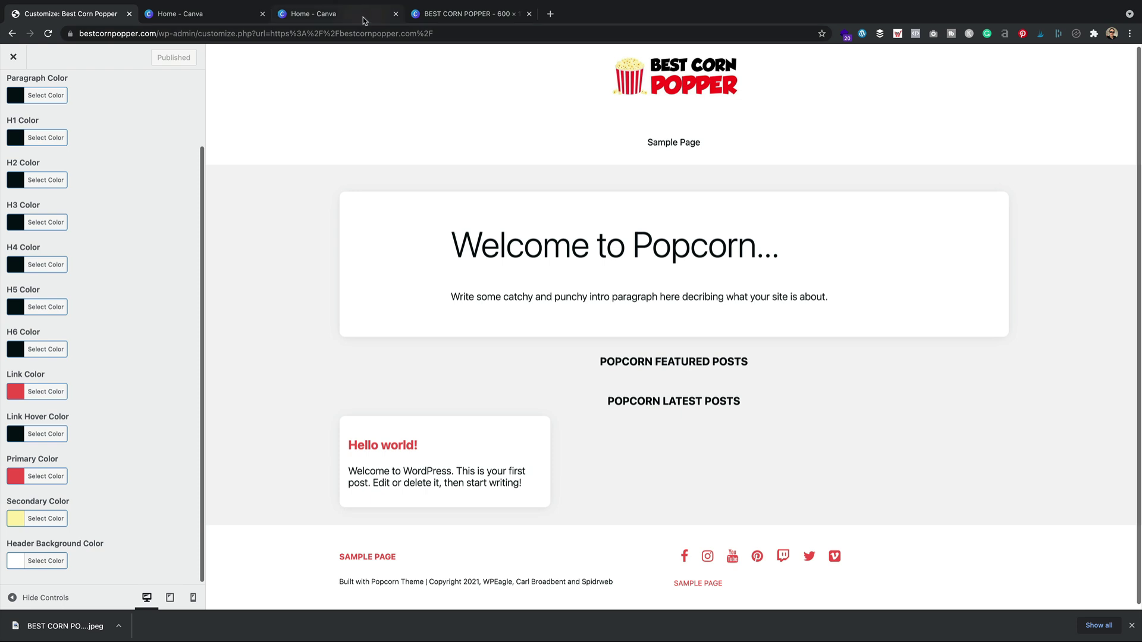
click(461, 14)
click(740, 224)
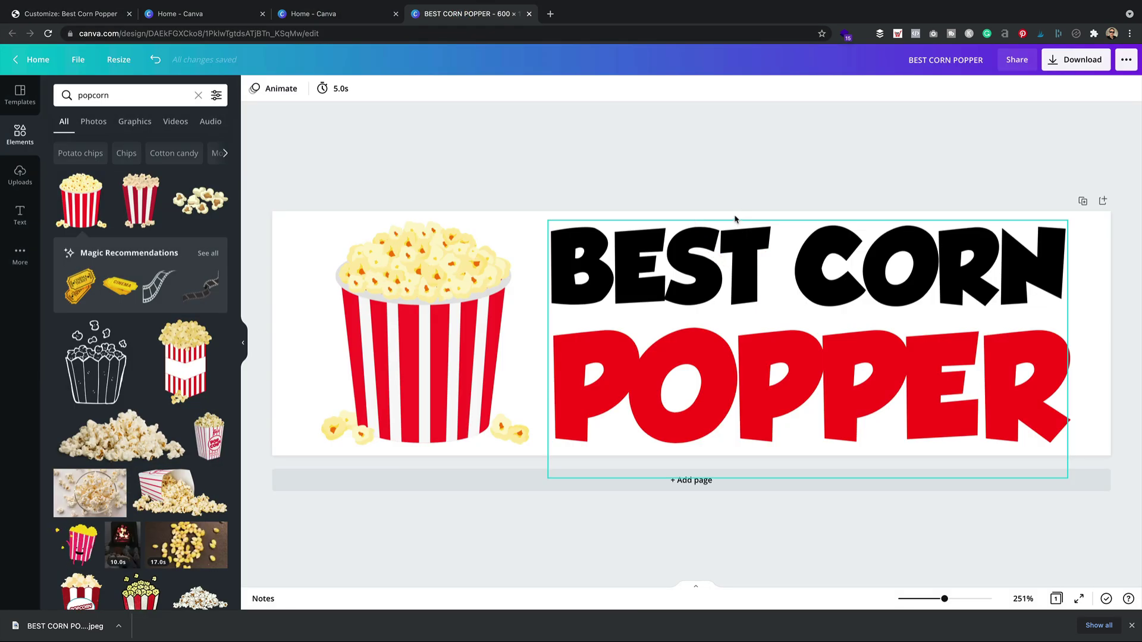
click(591, 375)
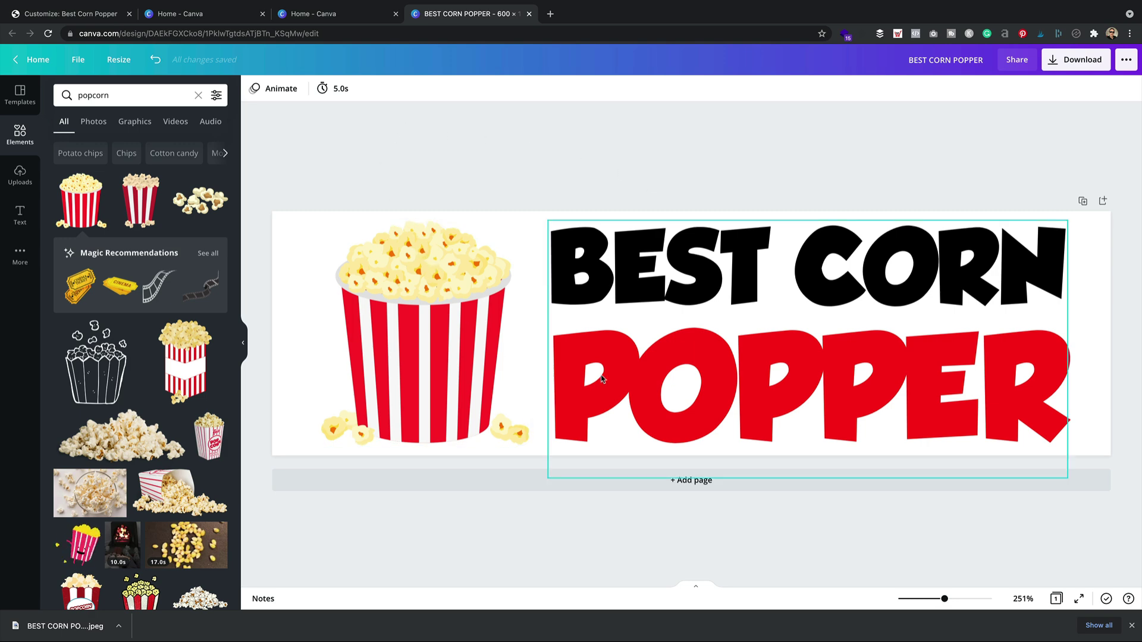
click(424, 89)
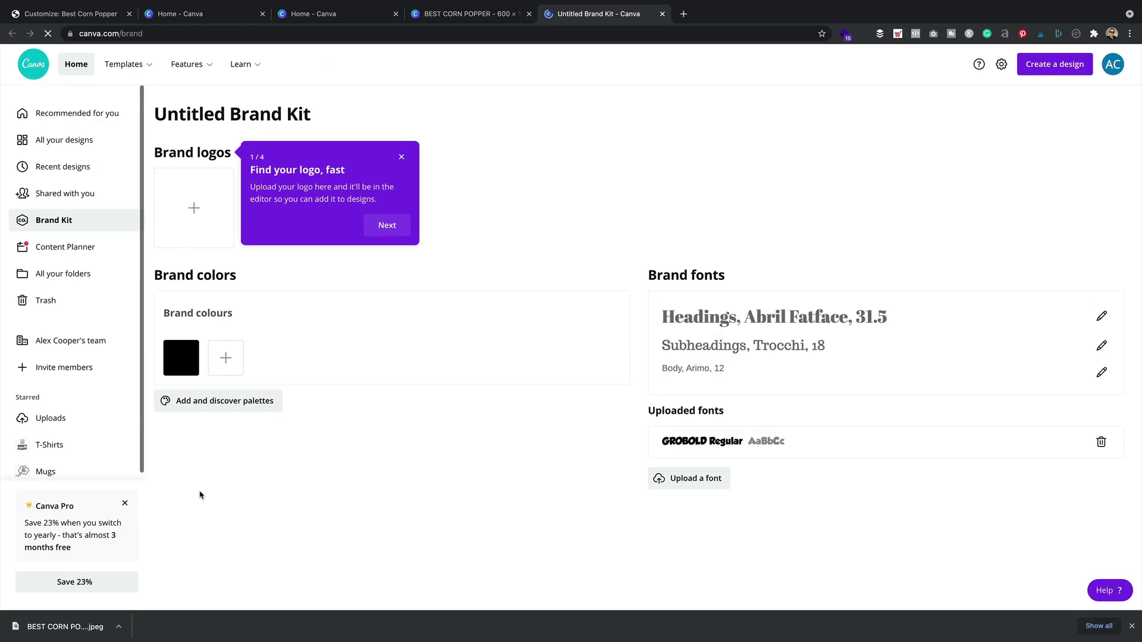
click(194, 207)
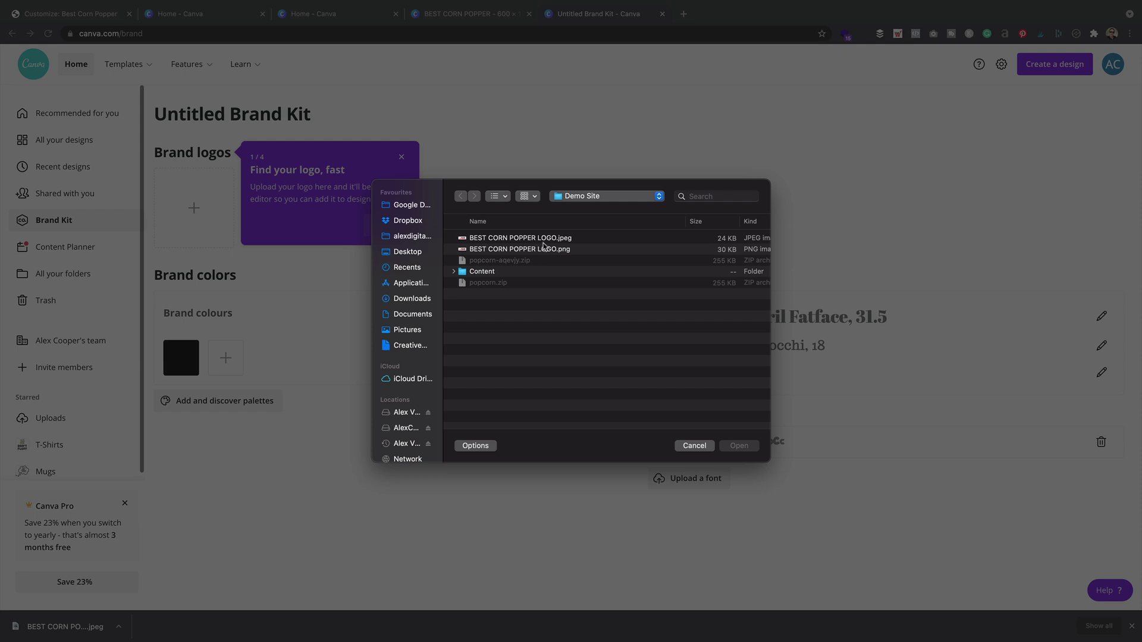
double_click(542, 241)
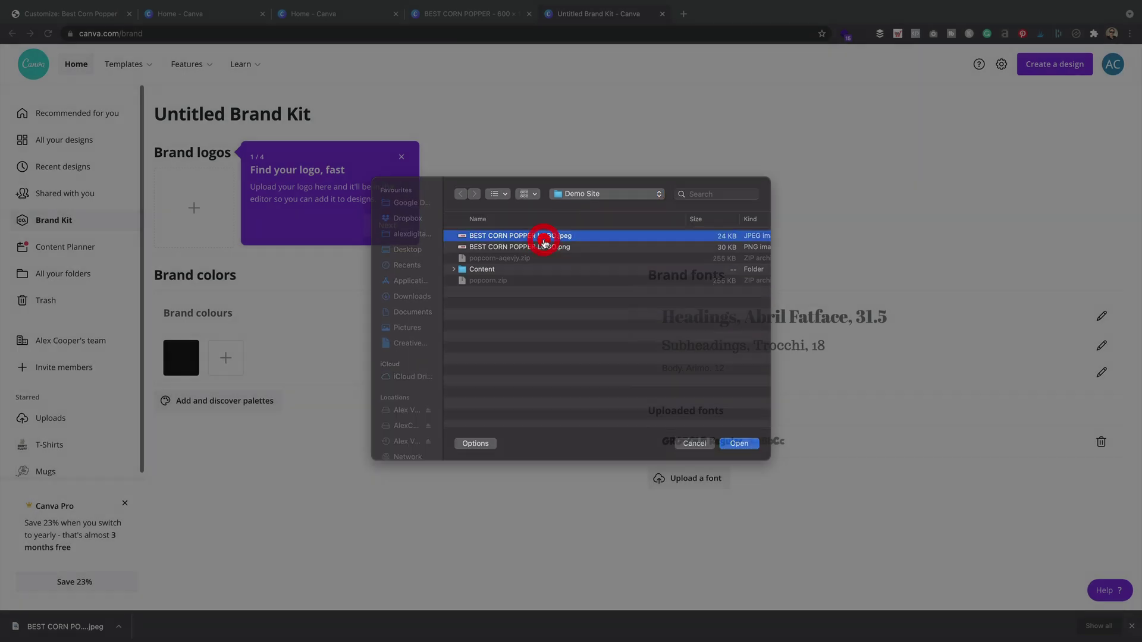
- Extract the colors from the uploaded Best Corn Popper logo and keep them as a palette in the Brand Kit
click(581, 178)
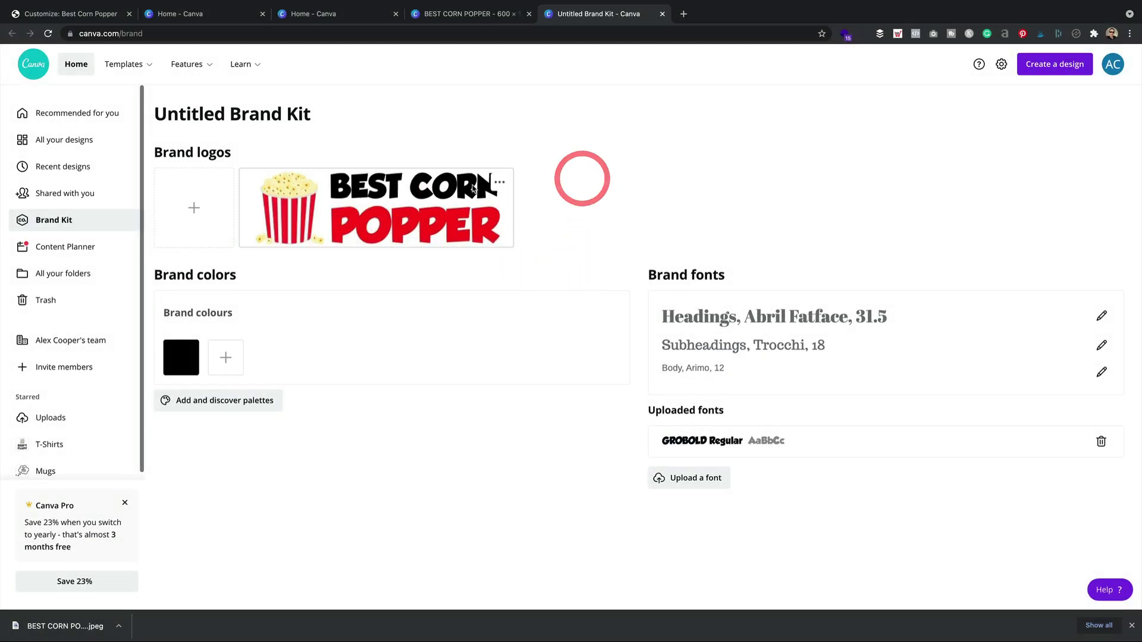
click(502, 182)
click(523, 252)
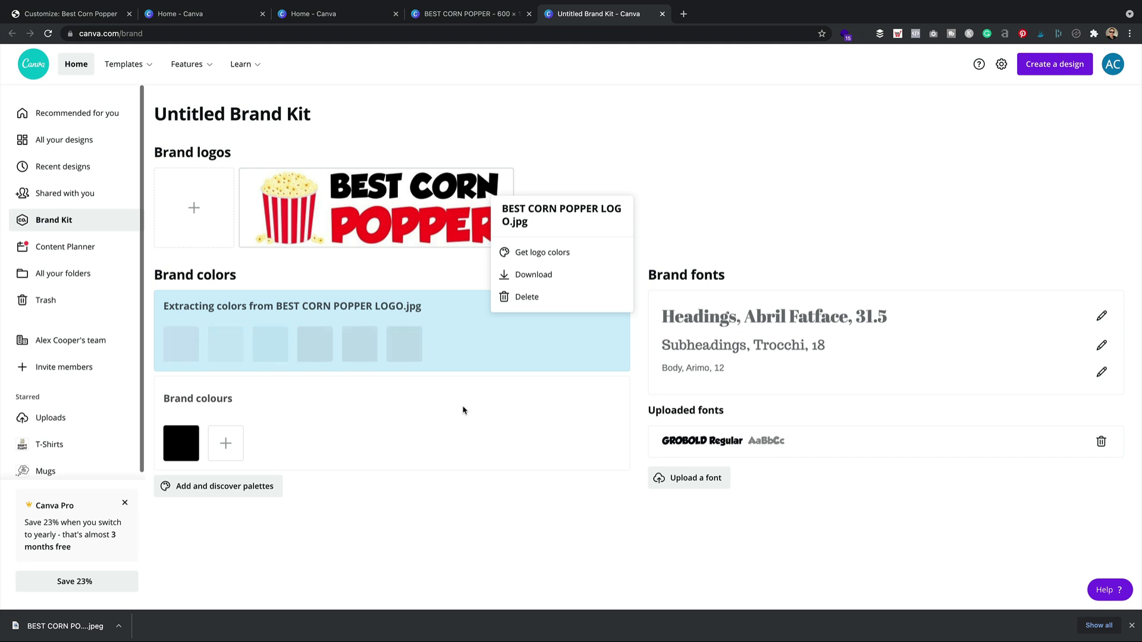
click(338, 425)
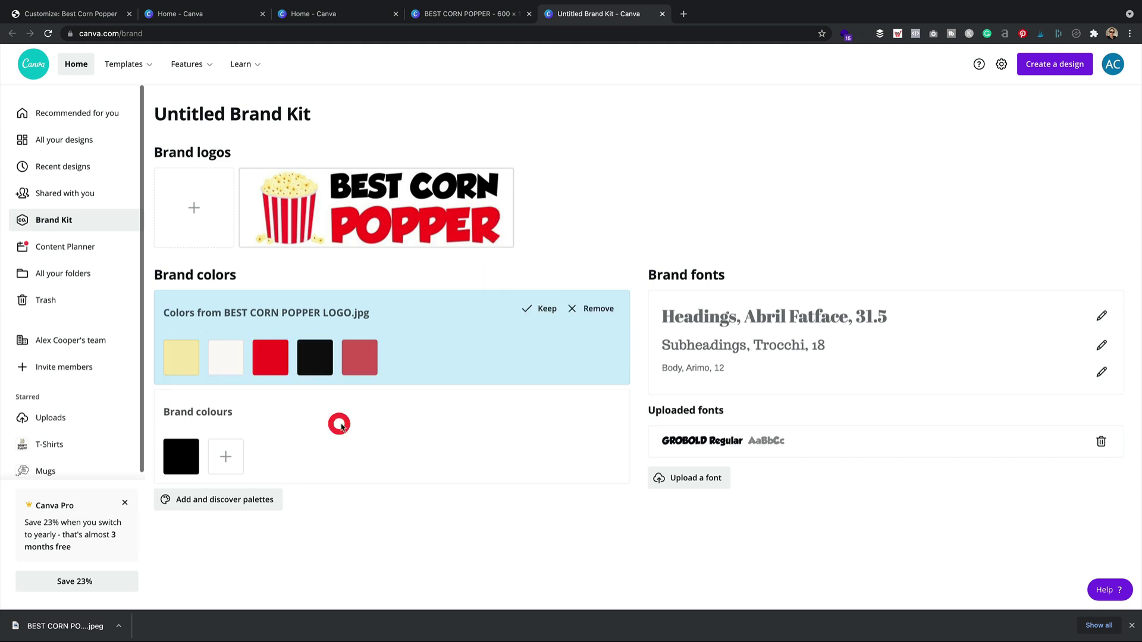
click(275, 364)
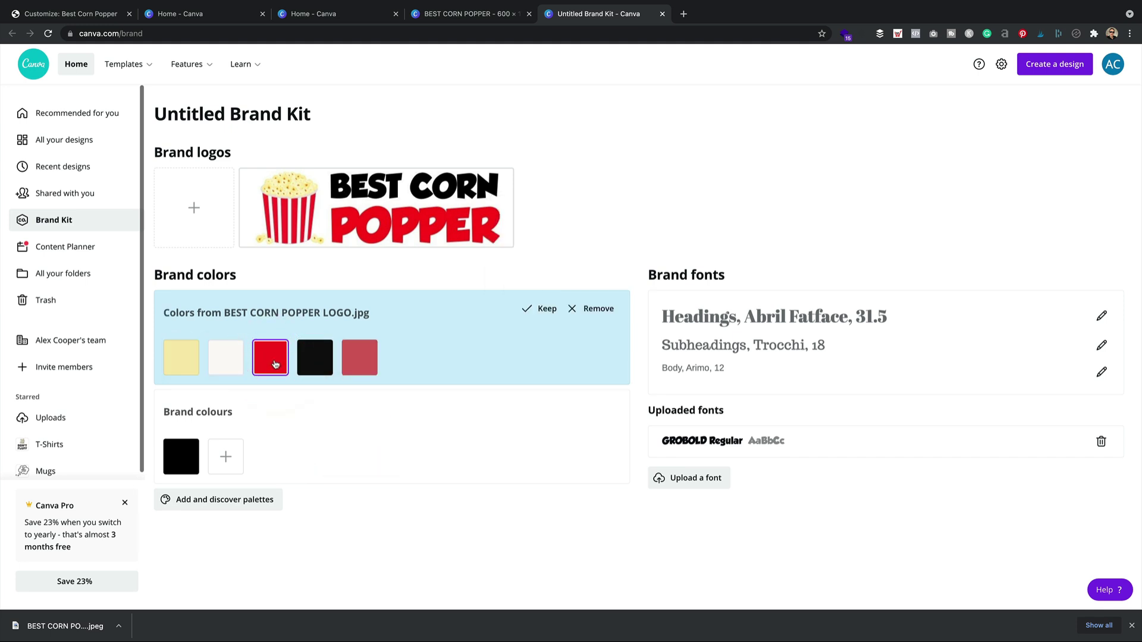
click(543, 308)
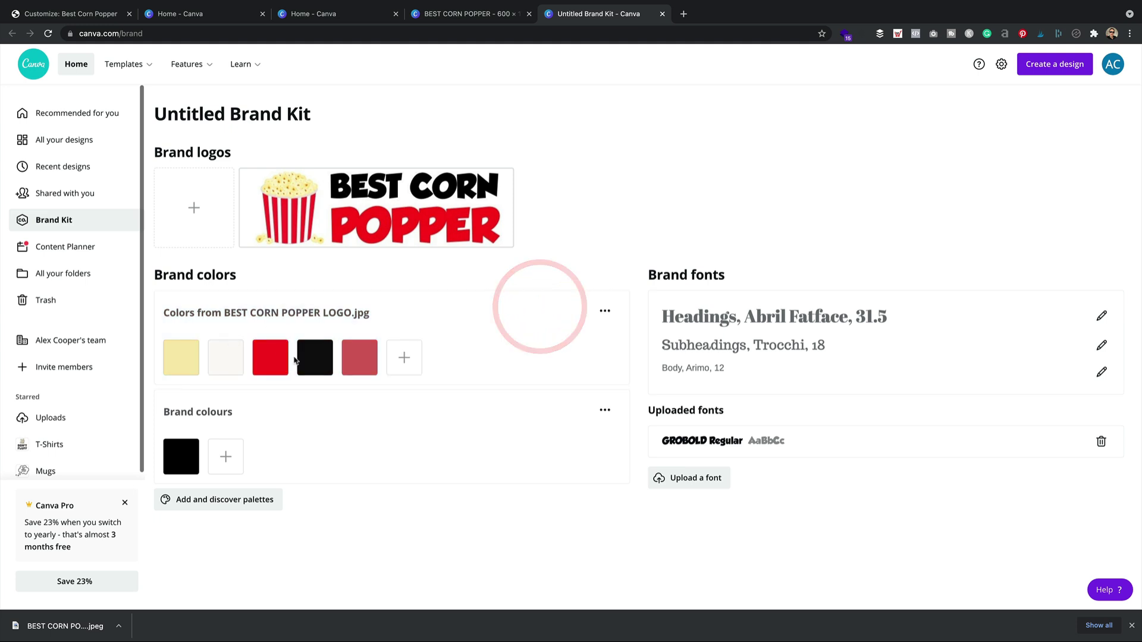
- Copy the red #F61C1E from the logo palette and set it as the theme's Link Color in the WordPress Customizer
click(277, 364)
drag(292, 487, 397, 486)
key(ctrl+c)
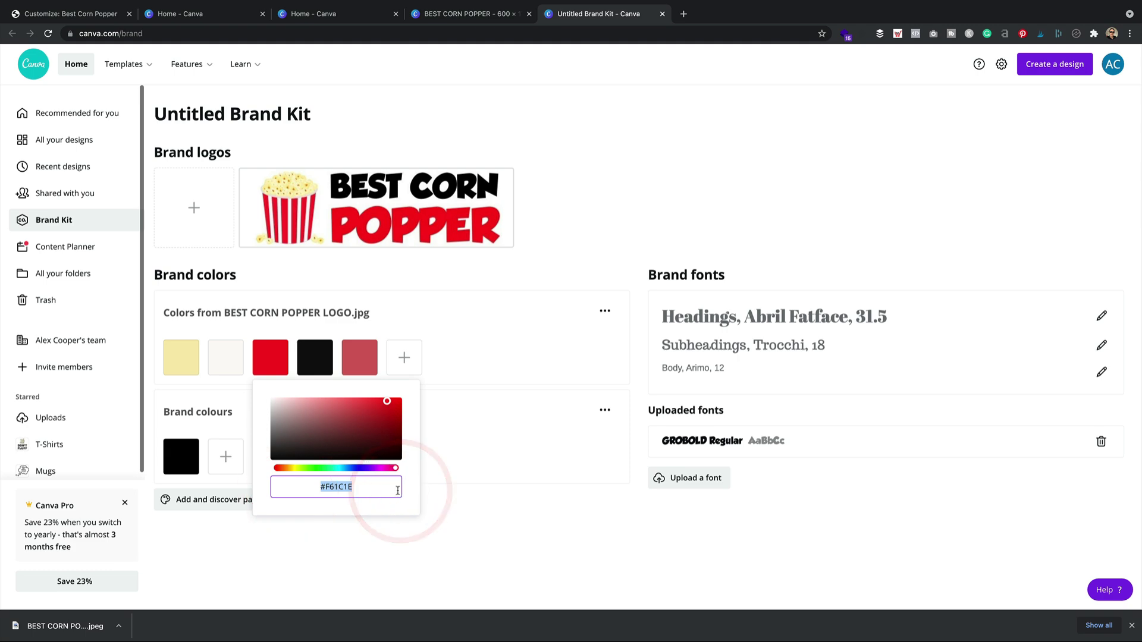
click(110, 17)
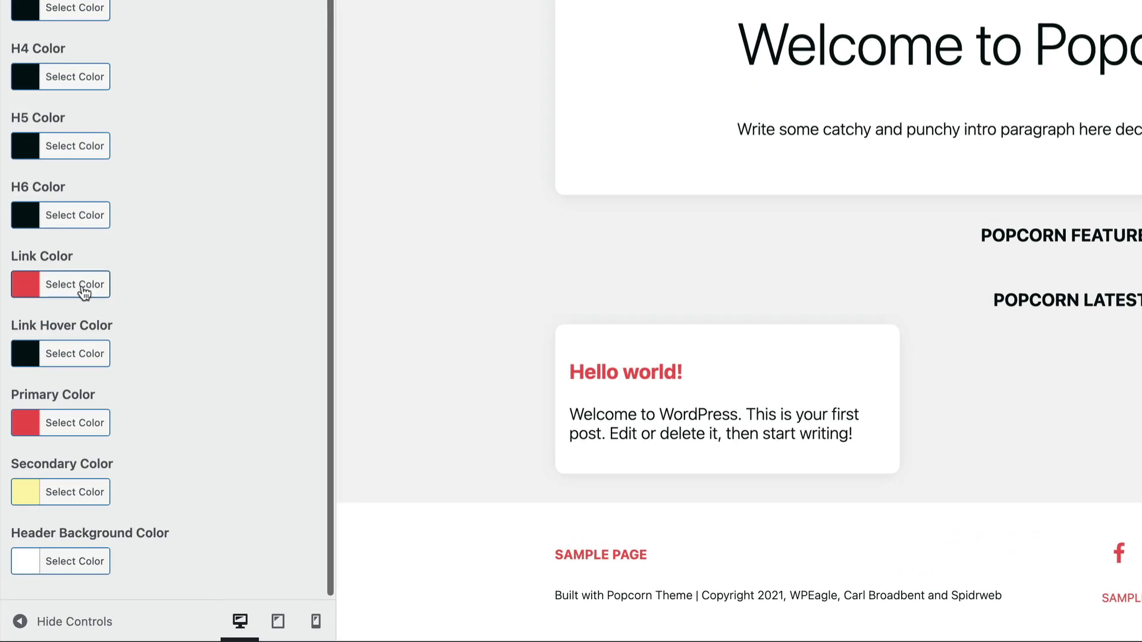
click(84, 291)
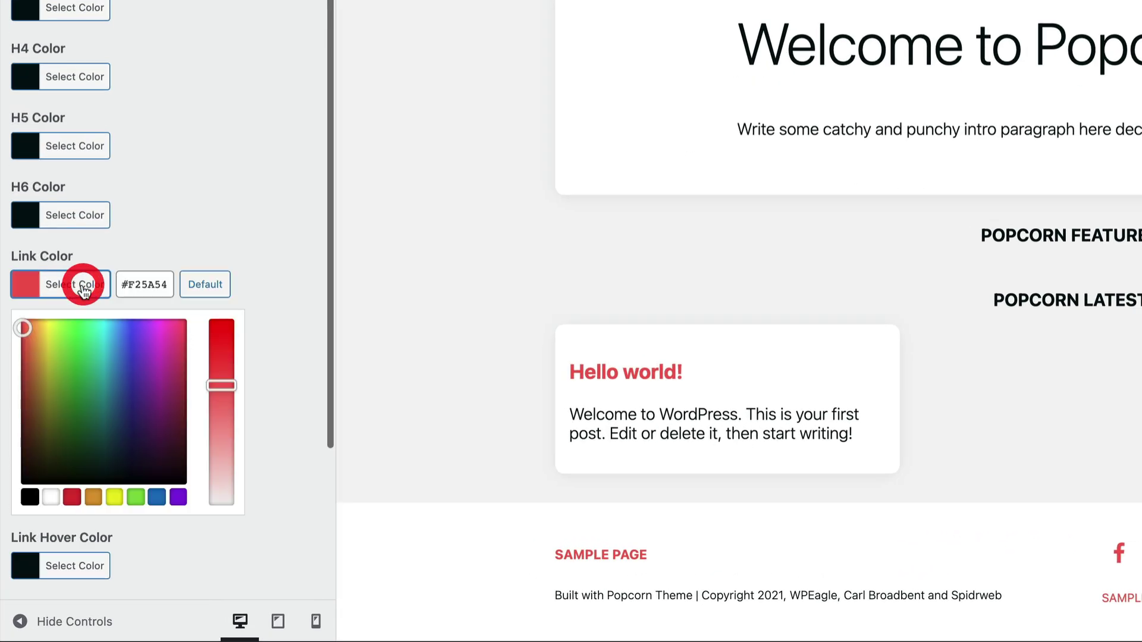
drag(169, 284, 120, 284)
text(#f61c1e)
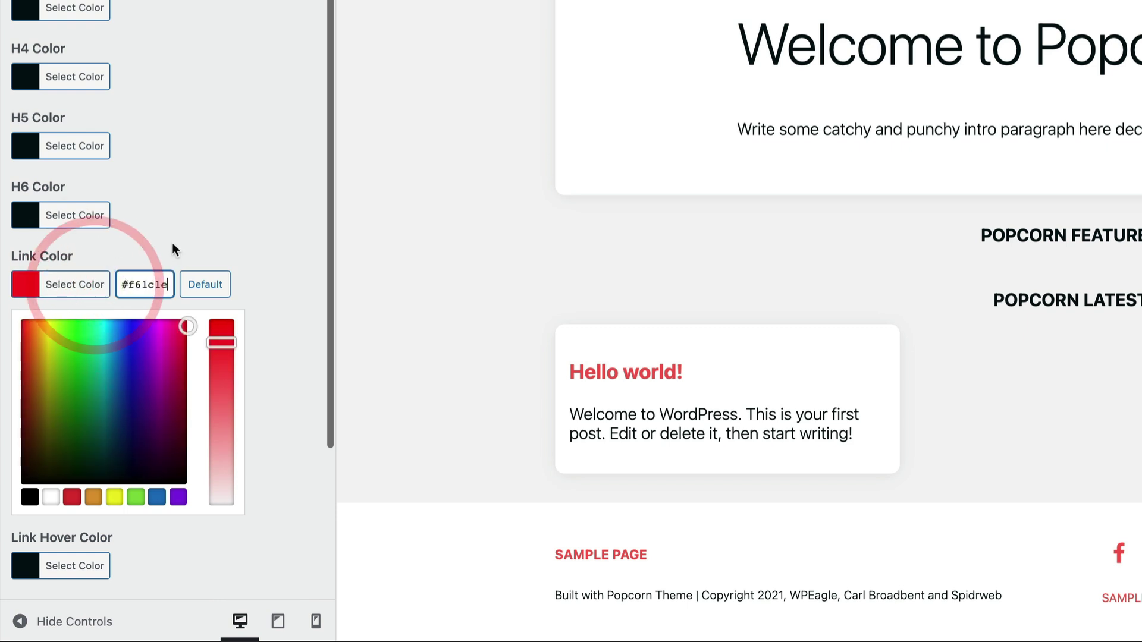
- Set the theme's Primary Color to the same red, #f61c1e
scroll(196, 325, down, 5)
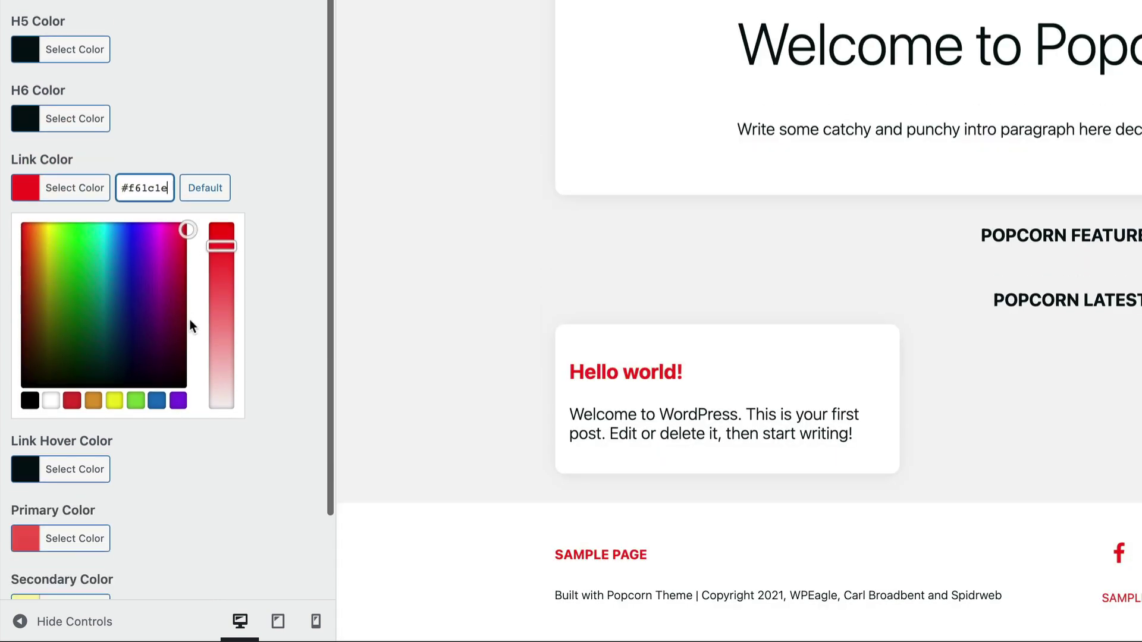
click(66, 428)
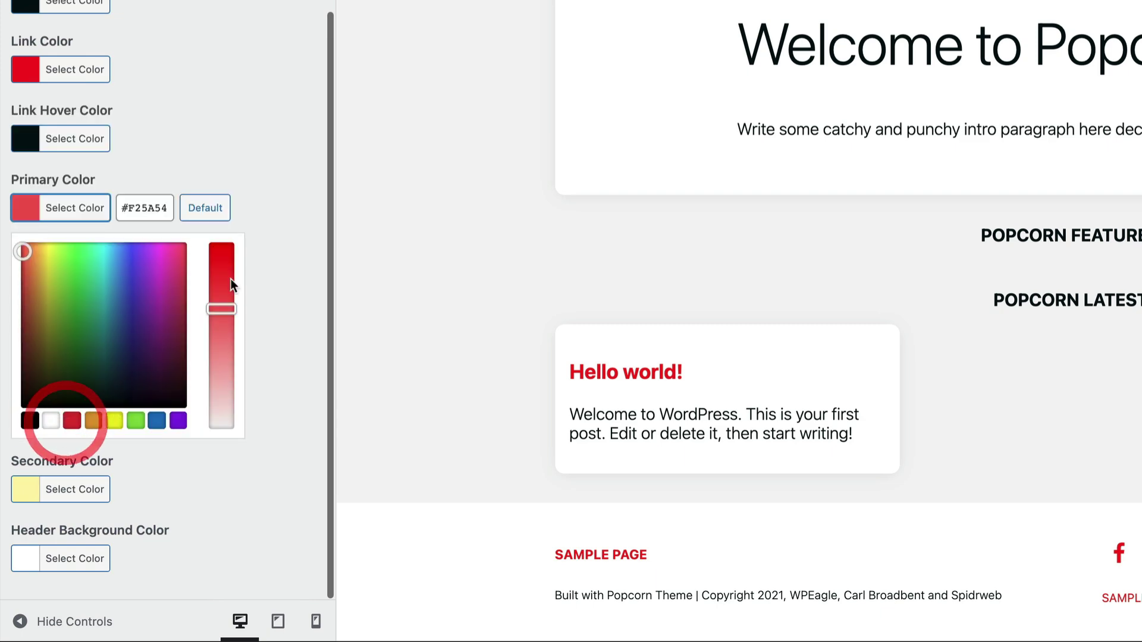
drag(169, 208, 122, 208)
key(ctrl+v)
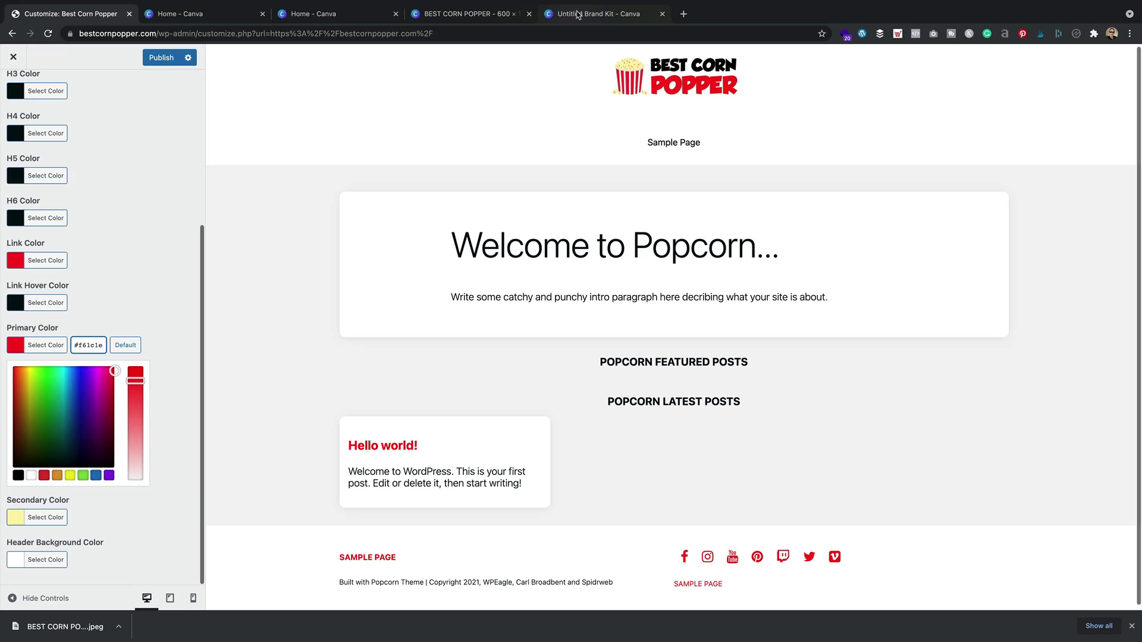
- Switch back to the Canva Brand Kit and copy the hex code #F8EBAE of the logo palette's yellow
click(577, 15)
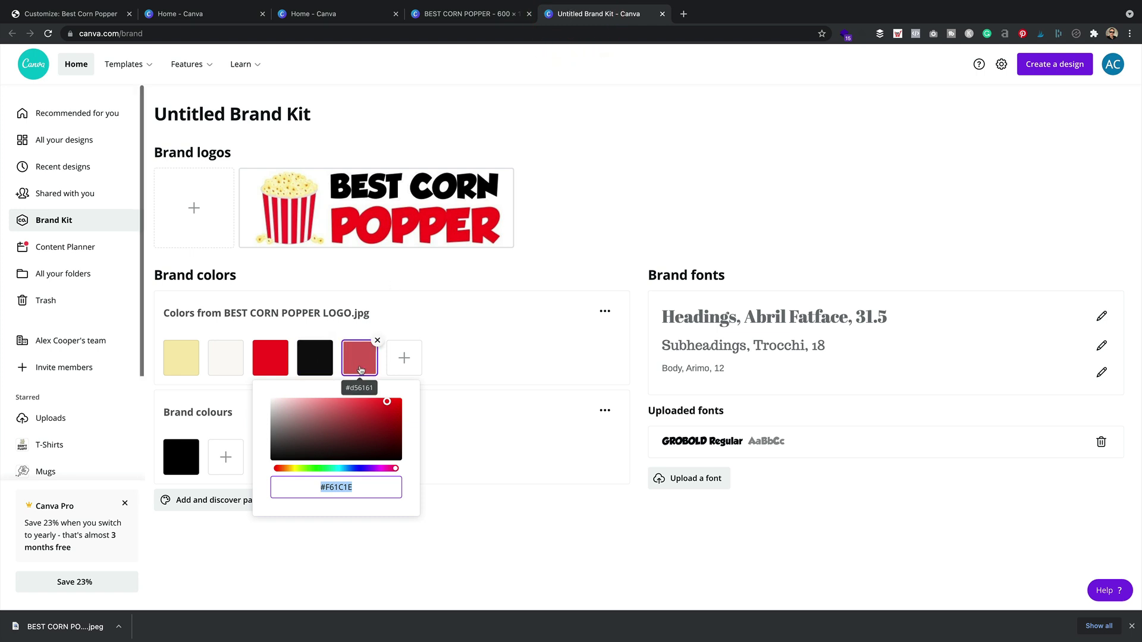
click(190, 362)
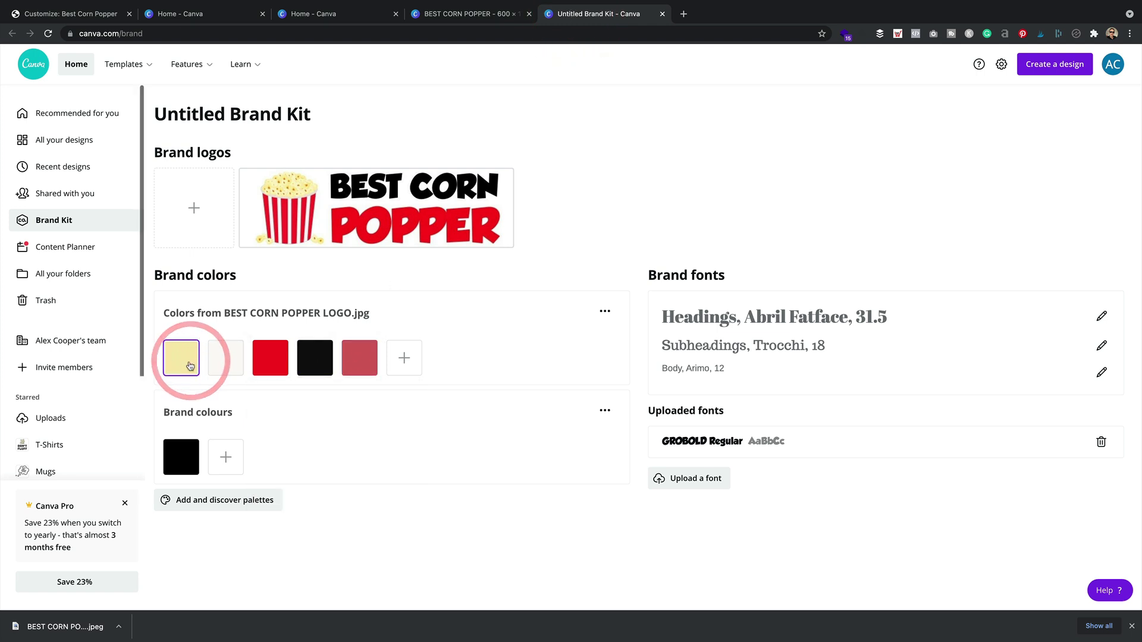
click(182, 362)
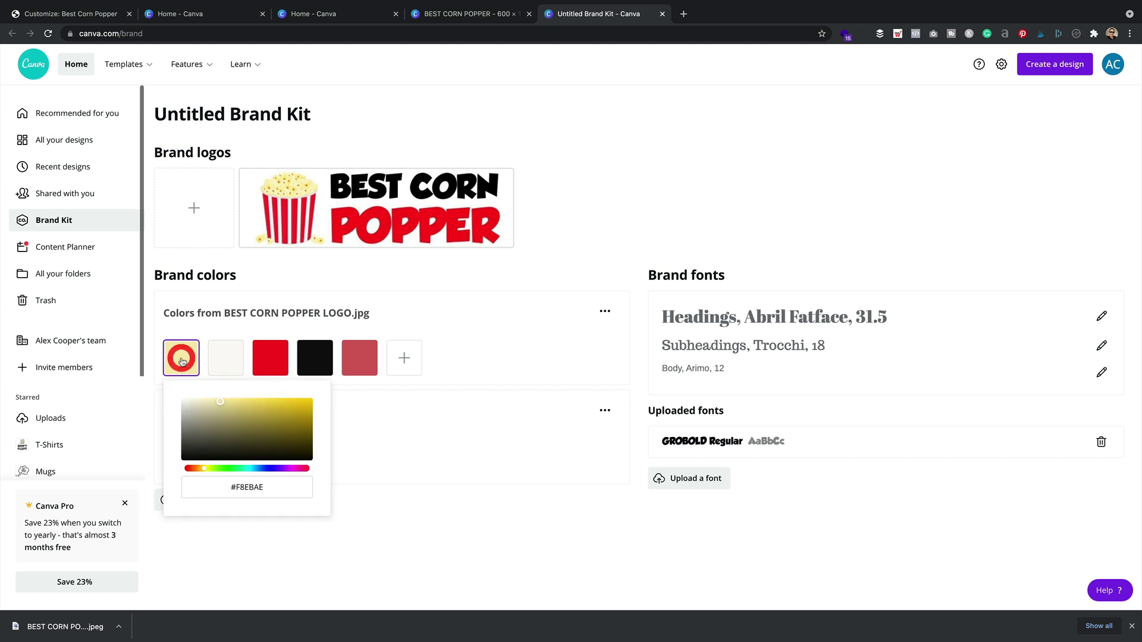
click(211, 490)
triple_click(217, 485)
key(super+c)
- Return to the WordPress Customizer, set the Secondary Color to #F8EBAE, and publish the color changes
click(94, 13)
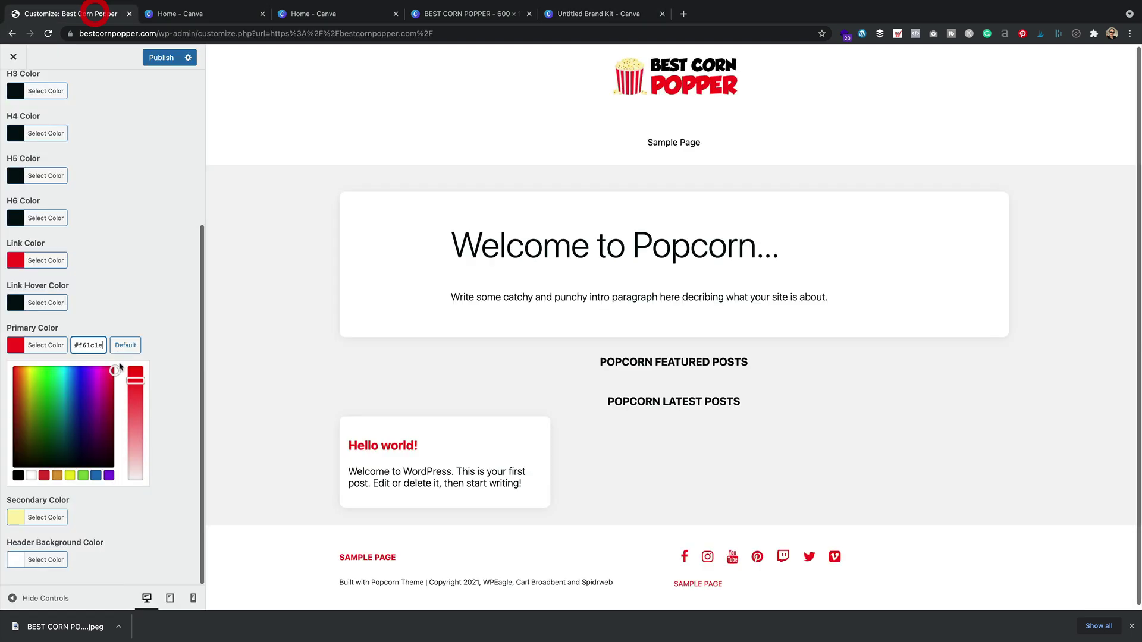
click(37, 517)
drag(104, 387, 53, 387)
key(super+v)
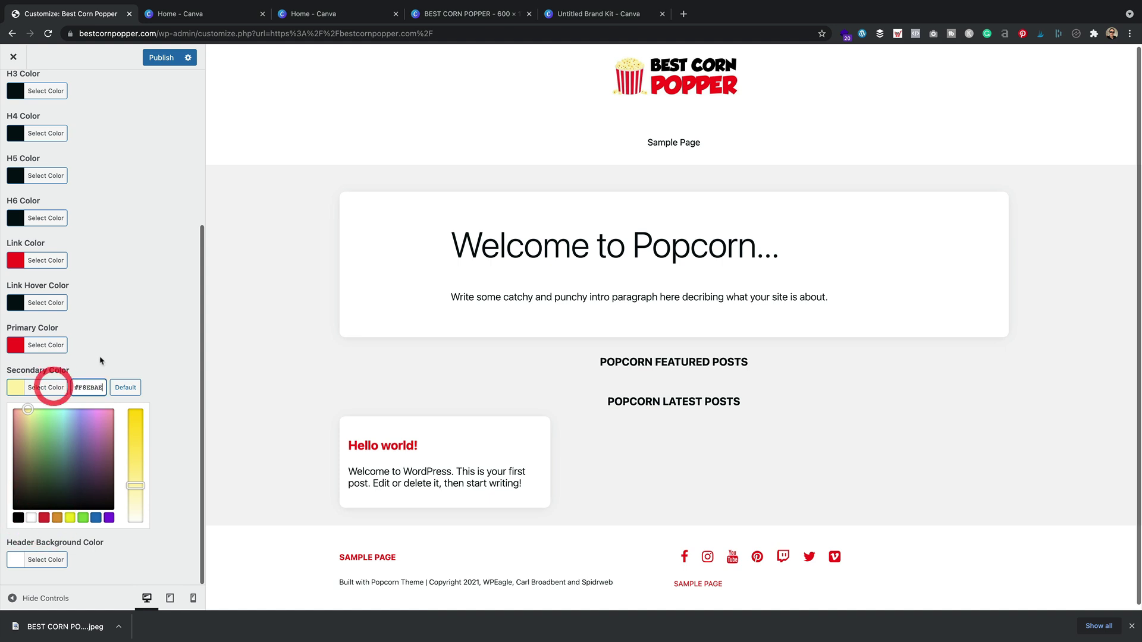
click(100, 358)
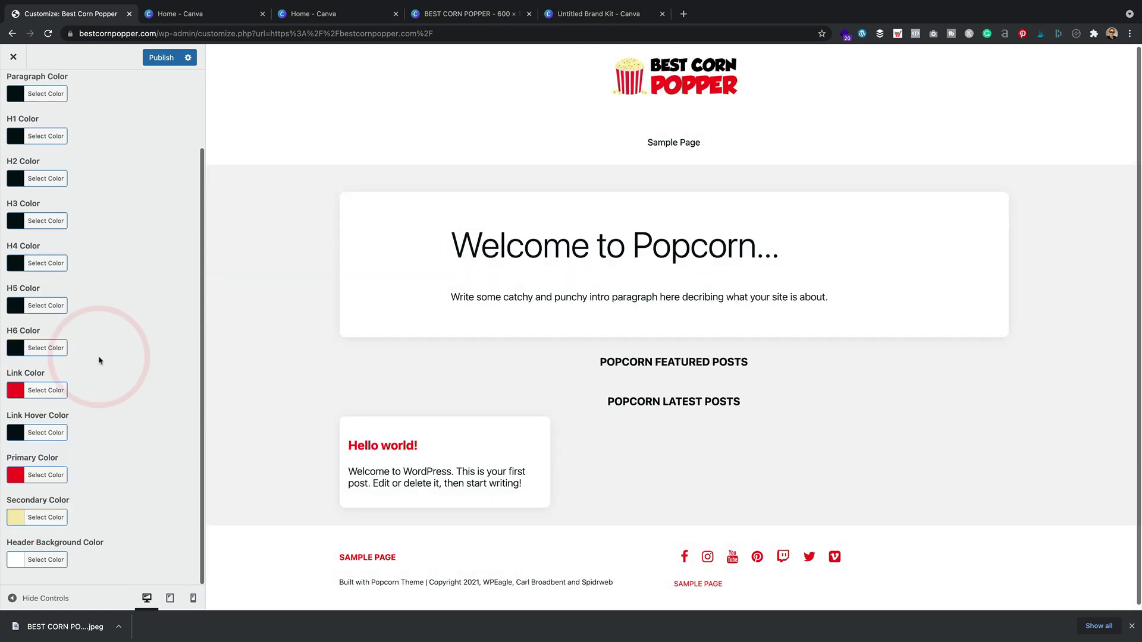
click(159, 57)
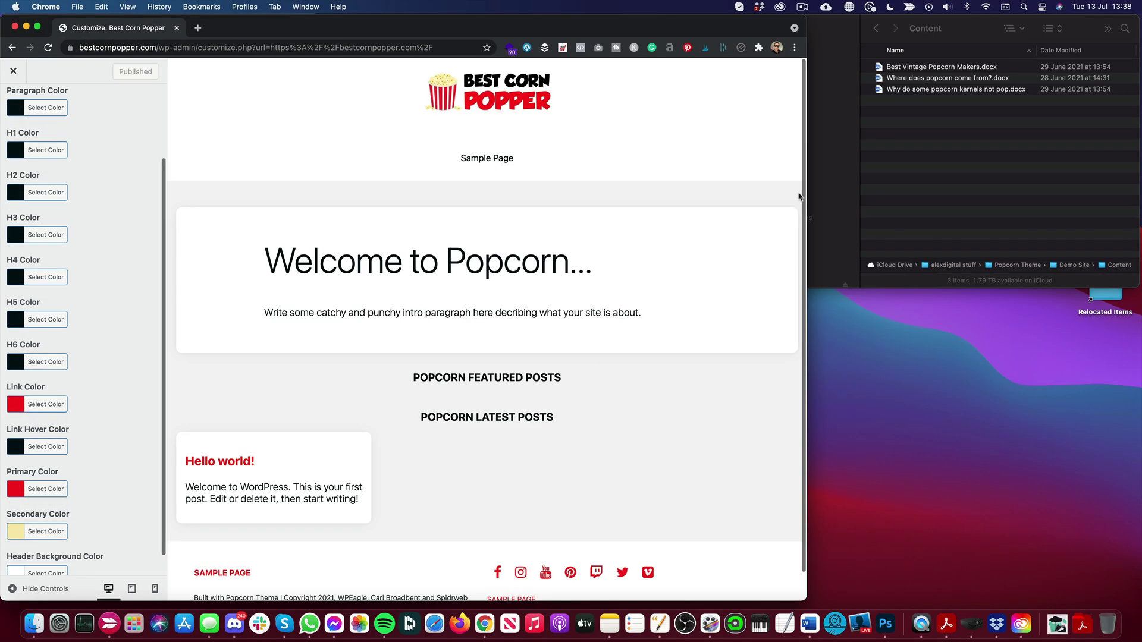
- Switch to Finder and open the three popcorn articles from the Content folder in Word, starting with Best Vintage Popcorn Makers.docx
click(978, 67)
drag(844, 27, 654, 27)
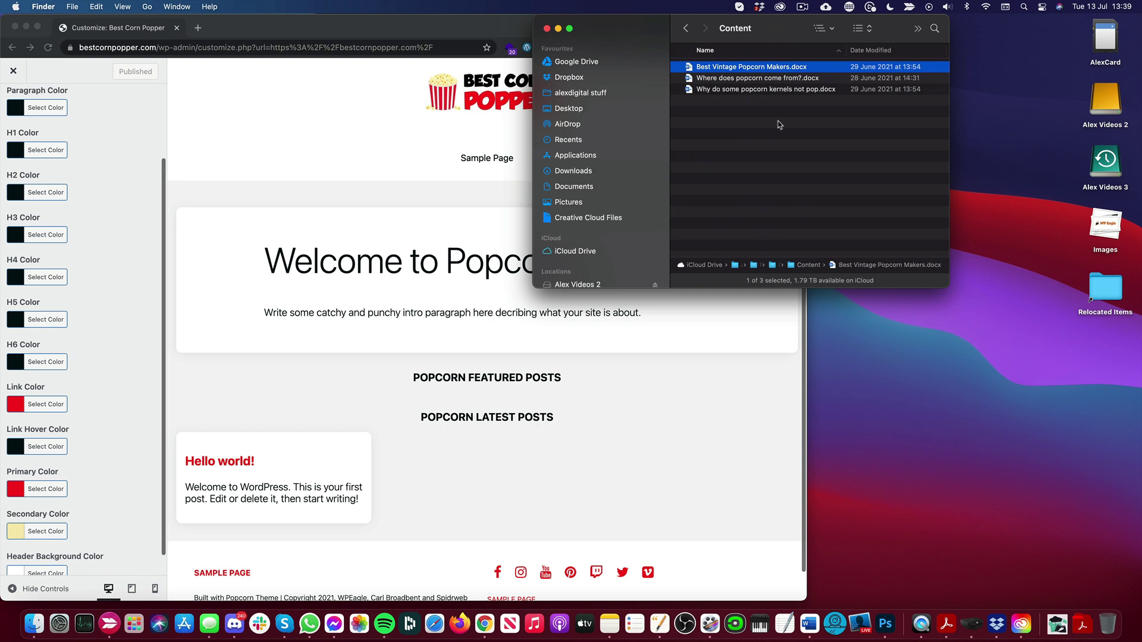
drag(779, 27, 621, 73)
double_click(616, 111)
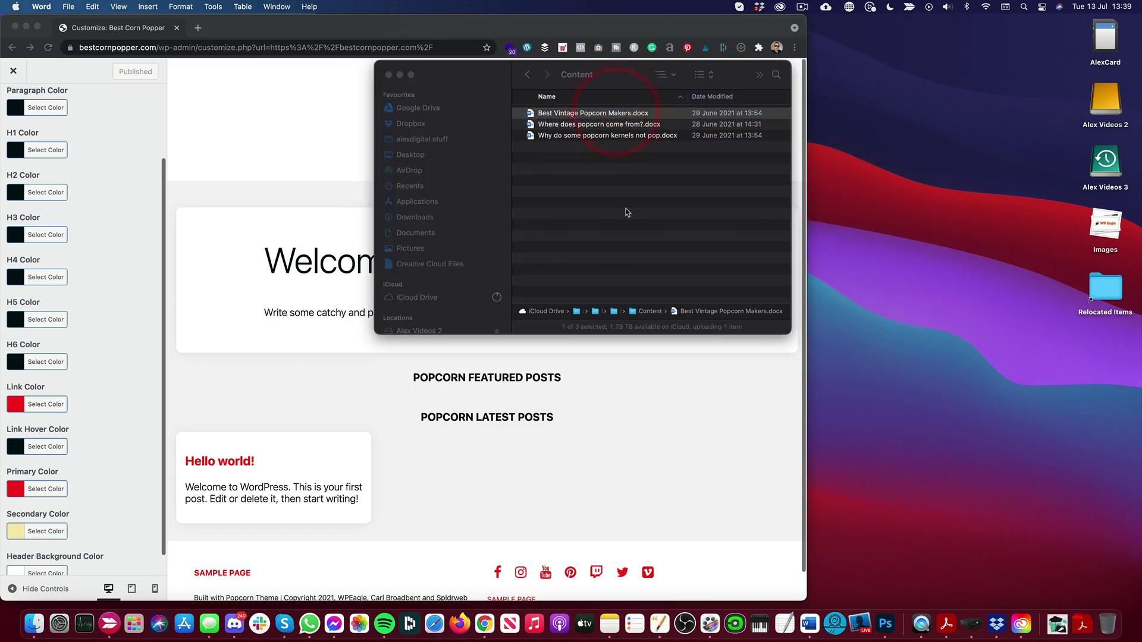
scroll(424, 288, down, 15)
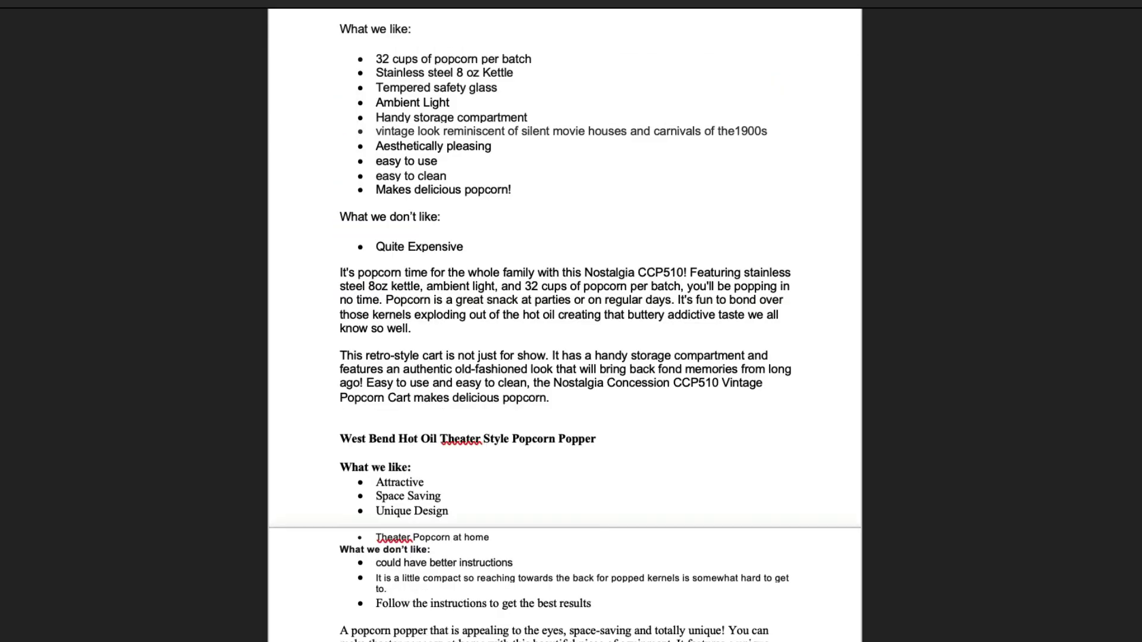
click(2, 179)
double_click(4, 92)
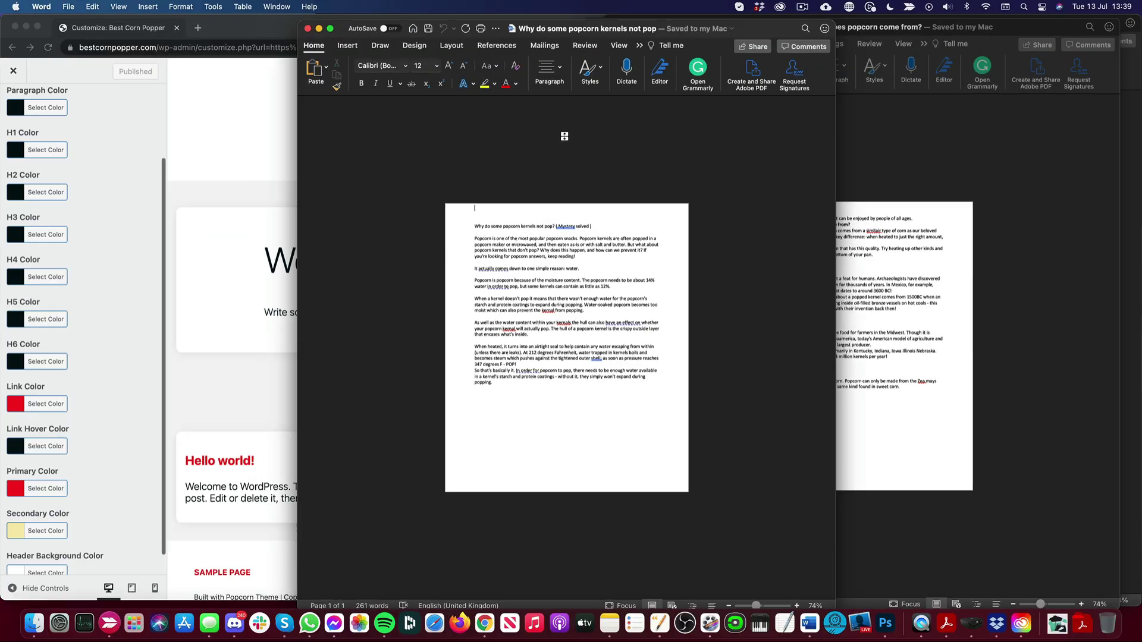
- Bring the Best Vintage Popcorn Makers article to the front at its beginning and close the other two articles
drag(929, 29, 916, 190)
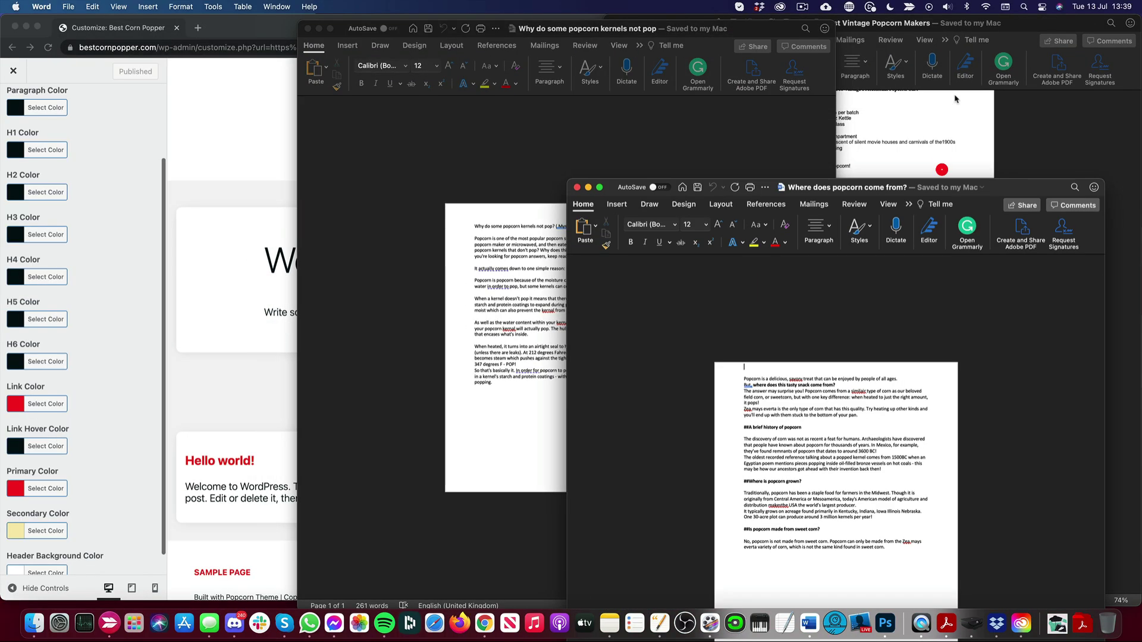
click(973, 27)
scroll(808, 433, up, 10)
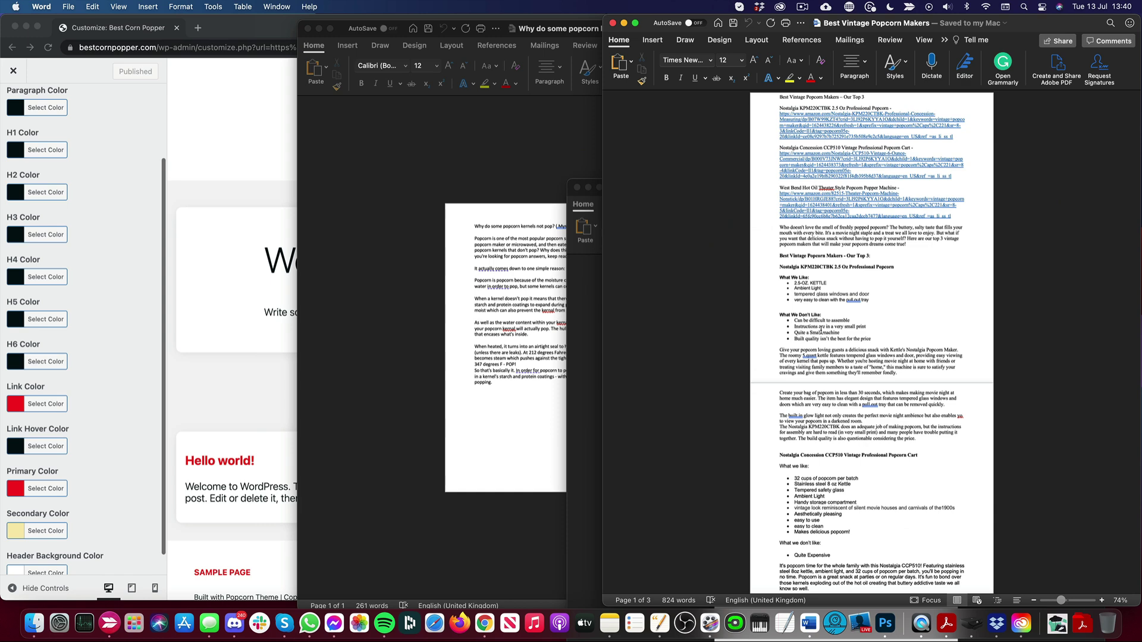
click(309, 29)
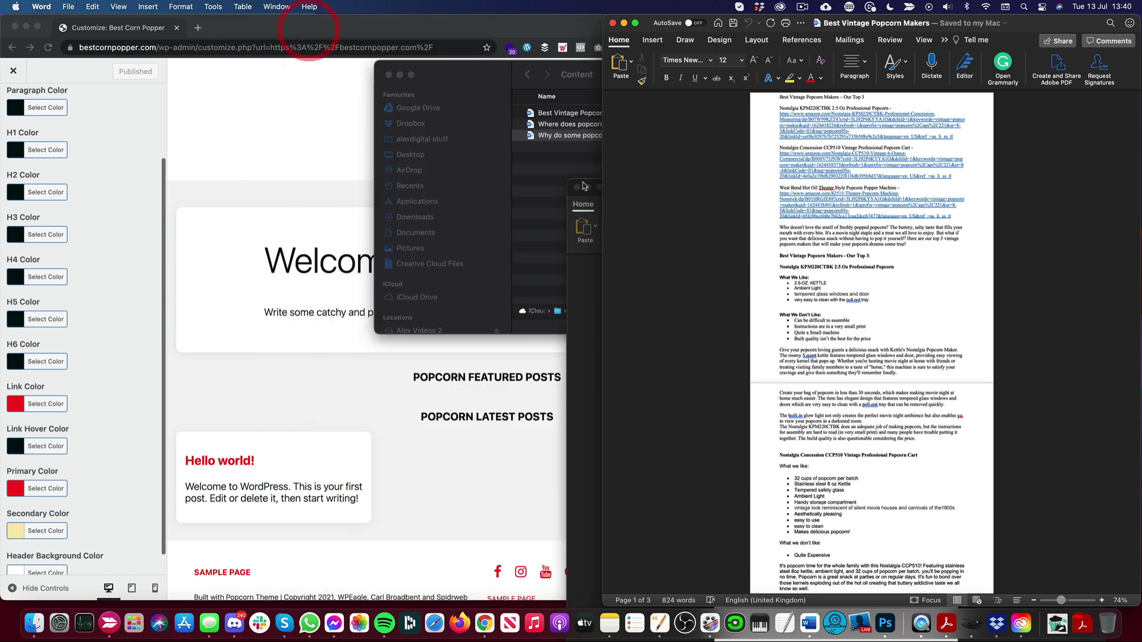
click(582, 184)
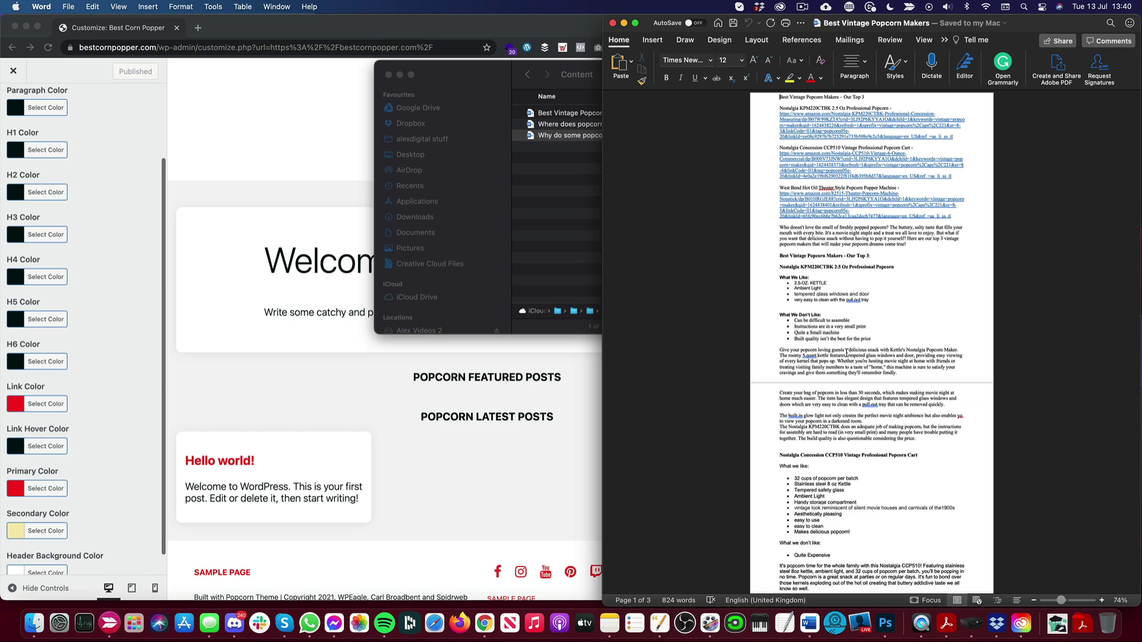
- Switch to Chrome and open canva.com in a new tab
click(316, 113)
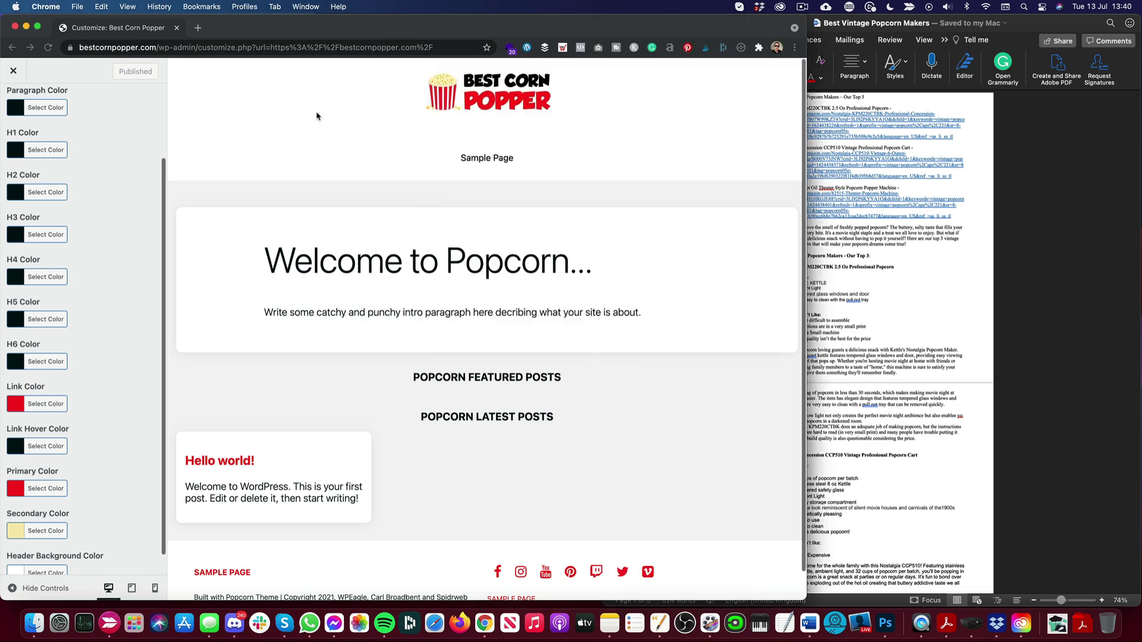
click(198, 27)
text(canva.com)
key(Return)
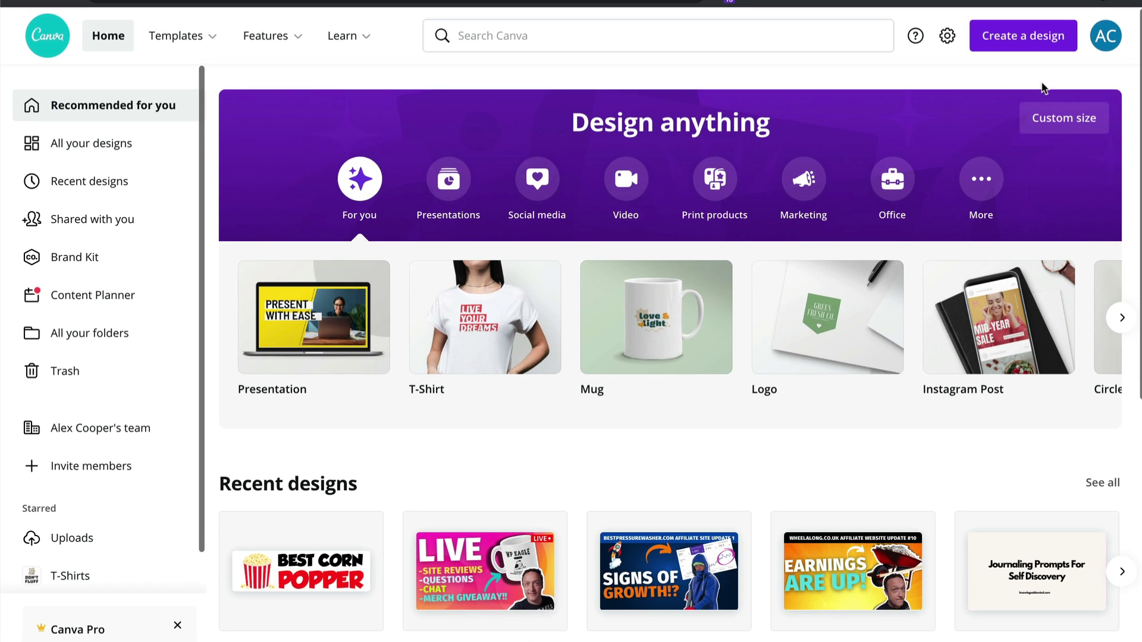
click(633, 77)
scroll(647, 94, down, 1)
scroll(700, 71, up, 1)
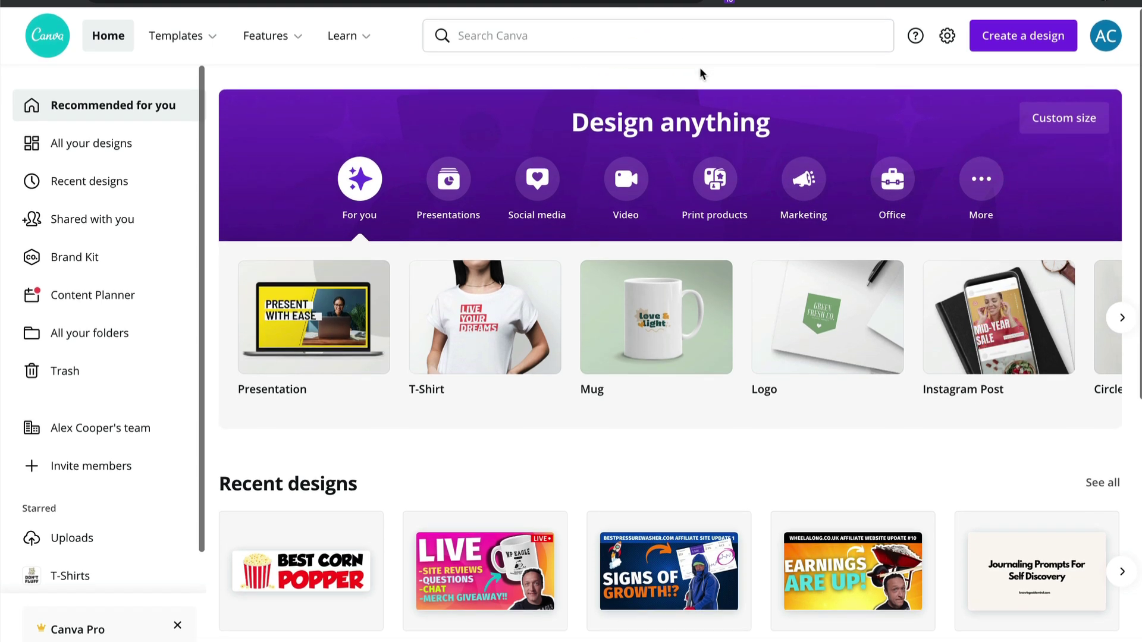
- Create a new blank Canva design with a custom size of 1600 x 700 px
click(1053, 42)
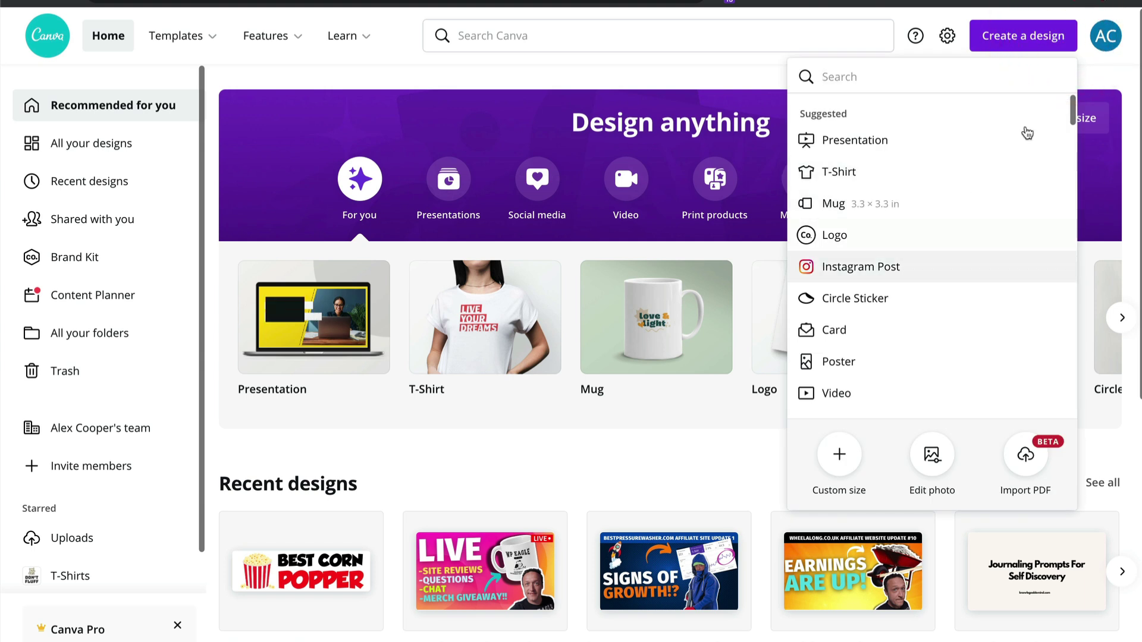
click(838, 454)
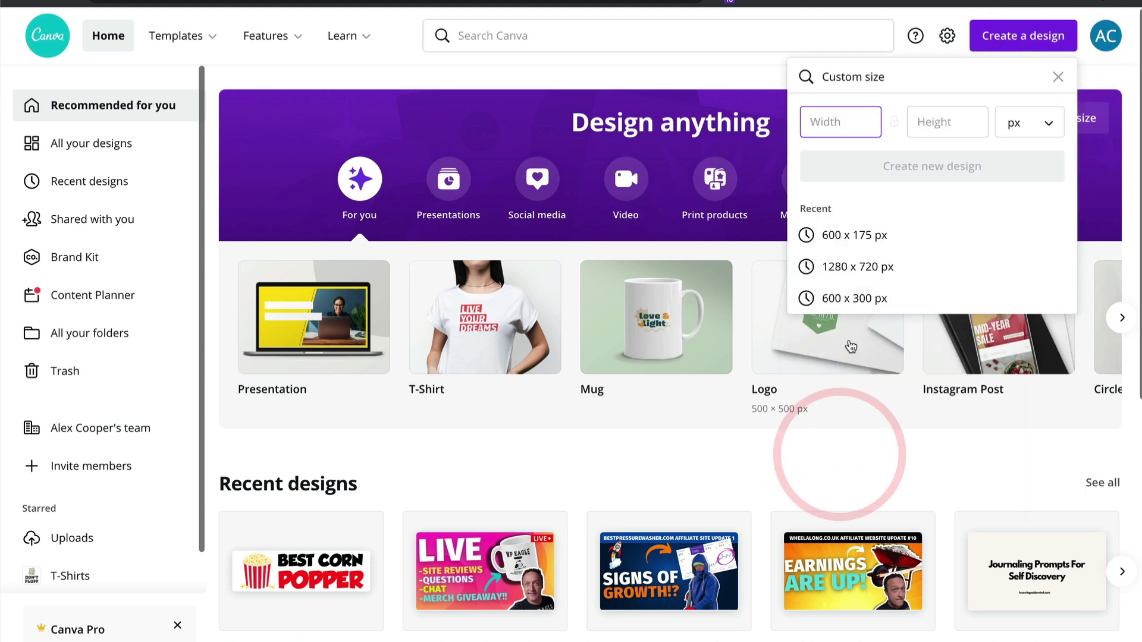
text(1600)
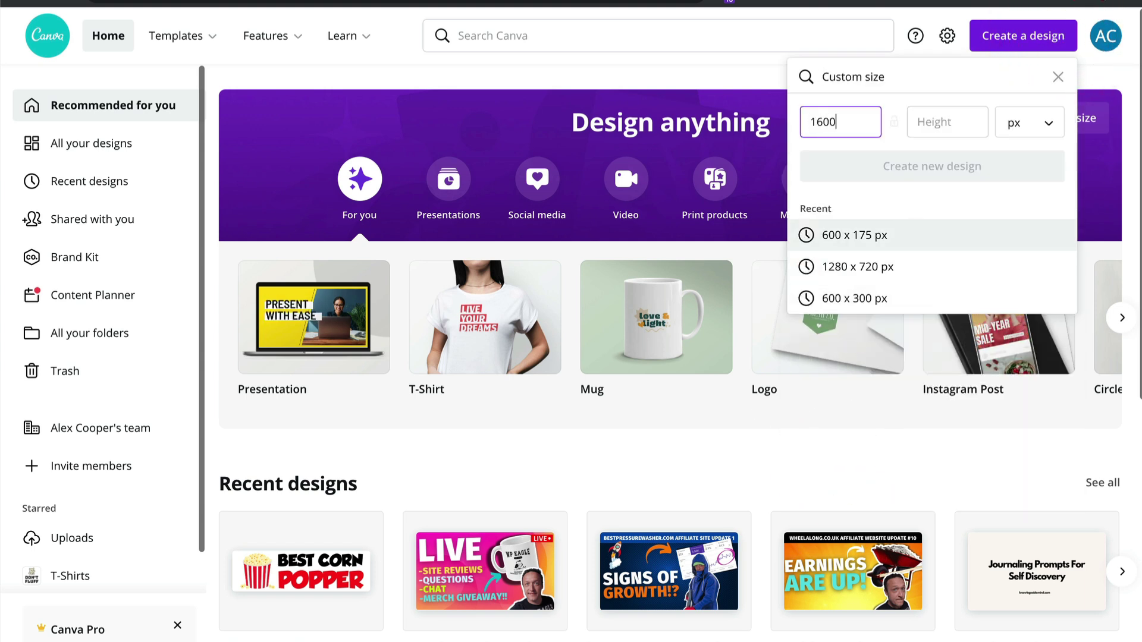
key(Tab)
text(700)
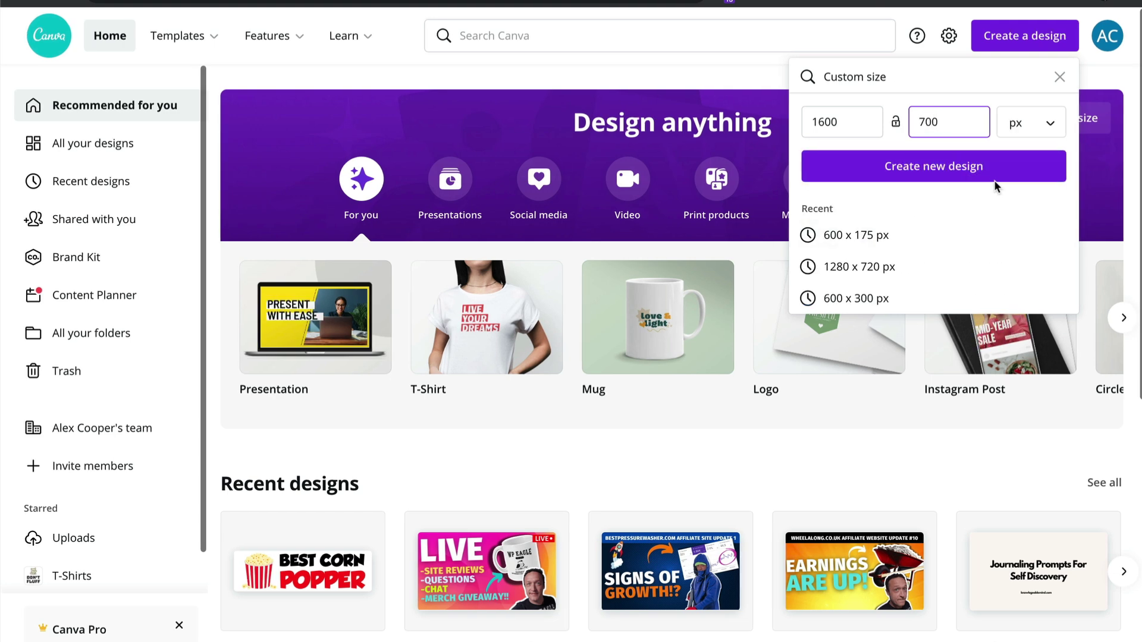
click(990, 178)
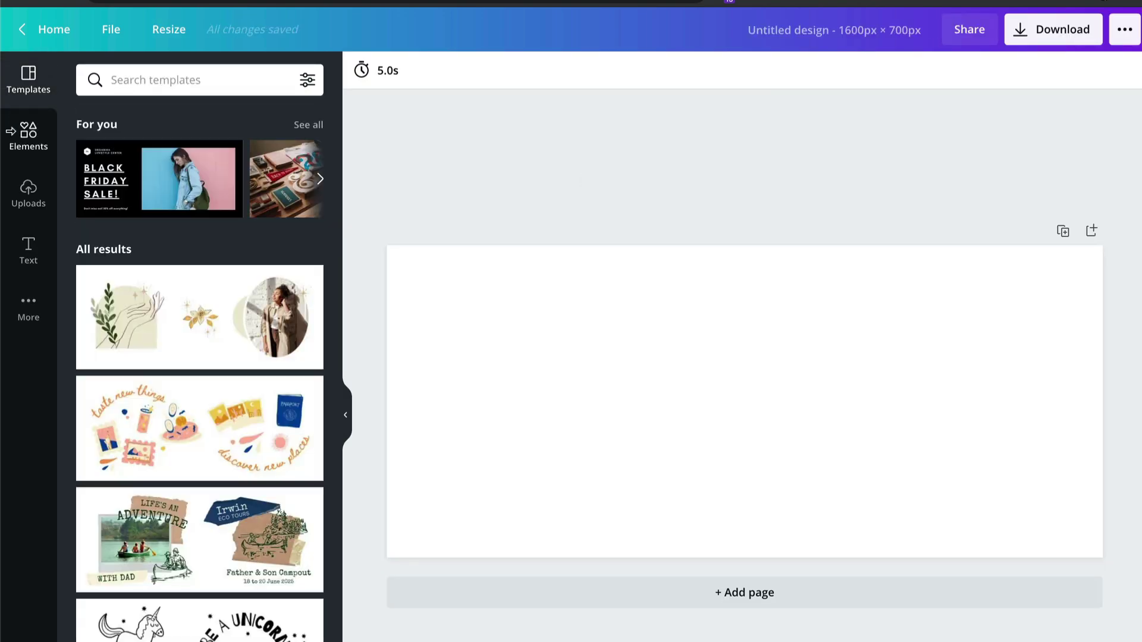
- Search the design elements for "vintage popcorn machine"
click(27, 137)
click(183, 80)
text(vintage popco)
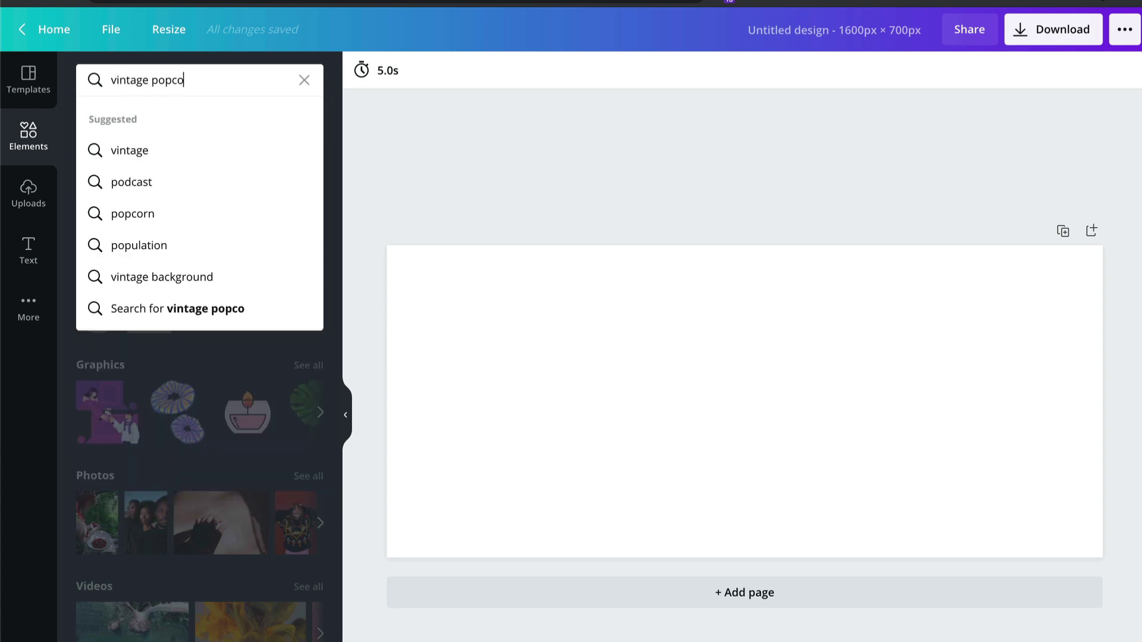
text(rn machine)
key(Return)
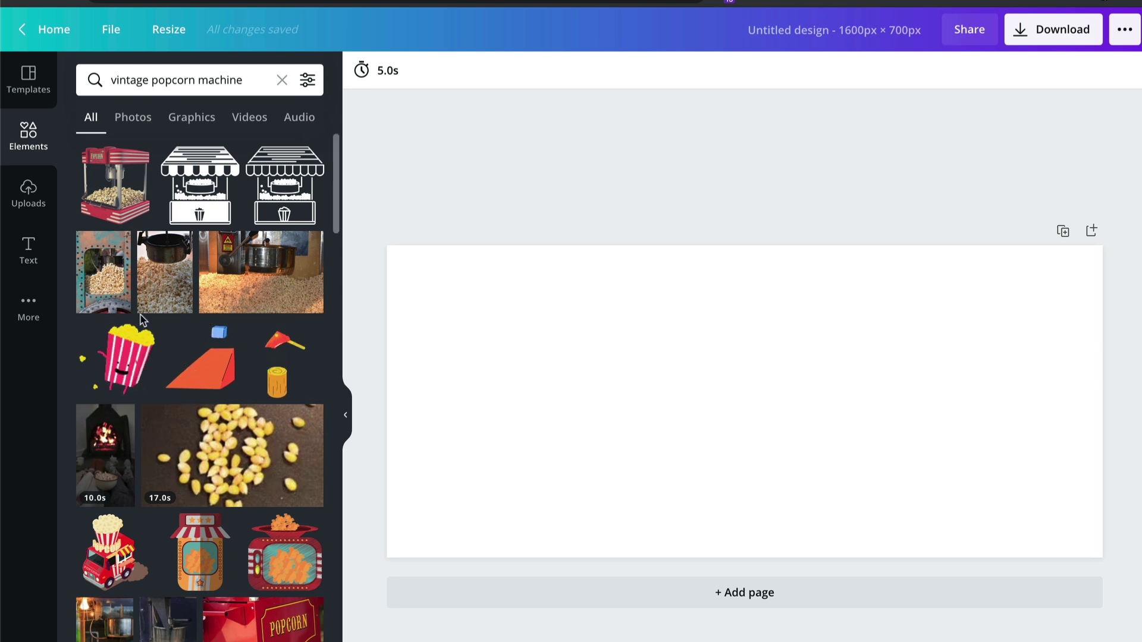
- Find the dark red "Fresh Popcorn Hot" cart photo among the results and place it as the full-page background
scroll(279, 473, down, 4)
scroll(279, 474, down, 1)
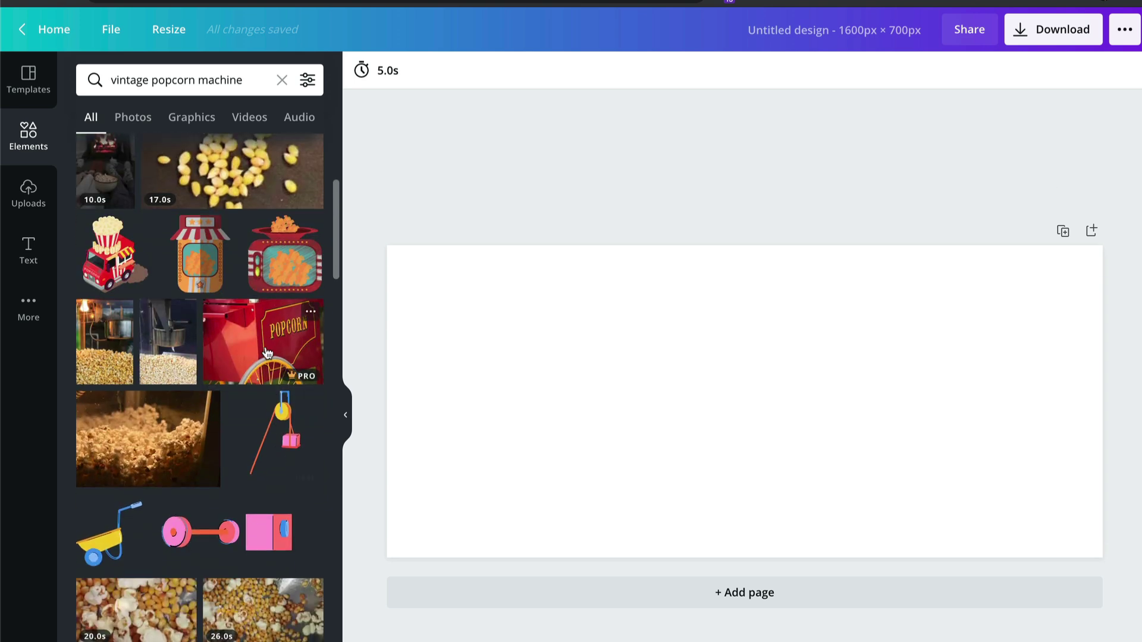
scroll(256, 333, down, 4)
scroll(258, 335, down, 6)
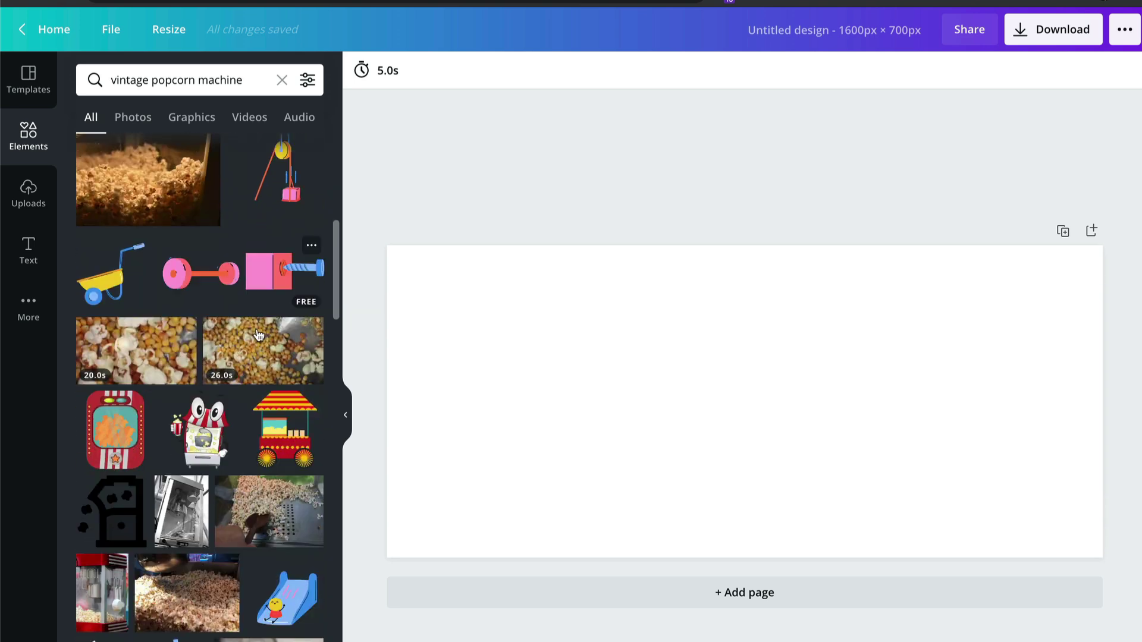
scroll(258, 335, down, 3)
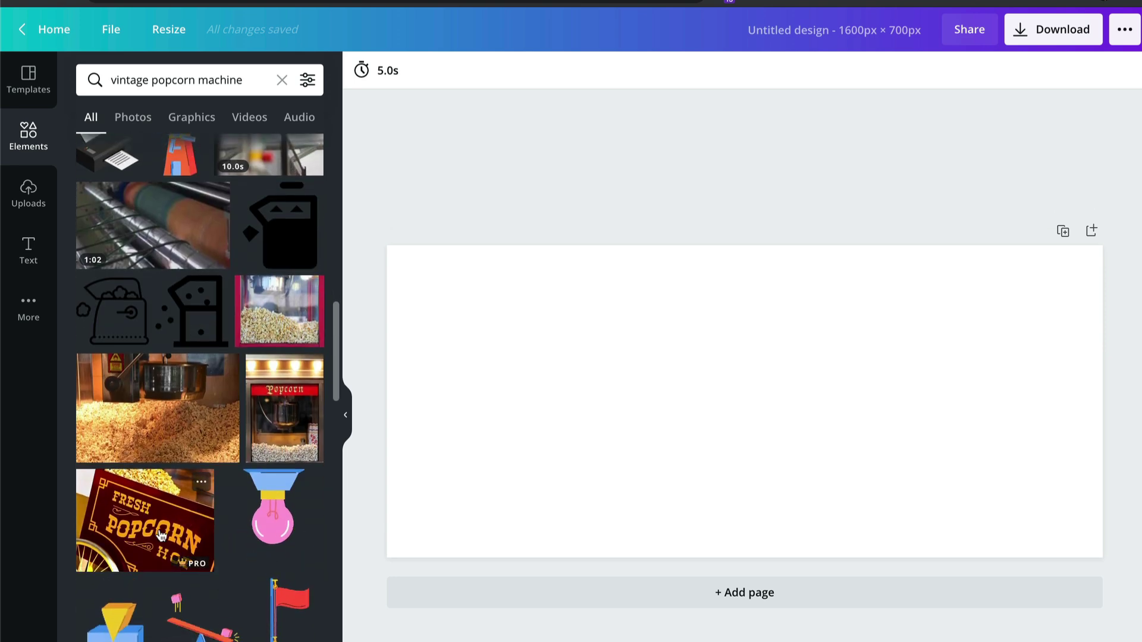
scroll(174, 530, up, 5)
scroll(175, 529, up, 2)
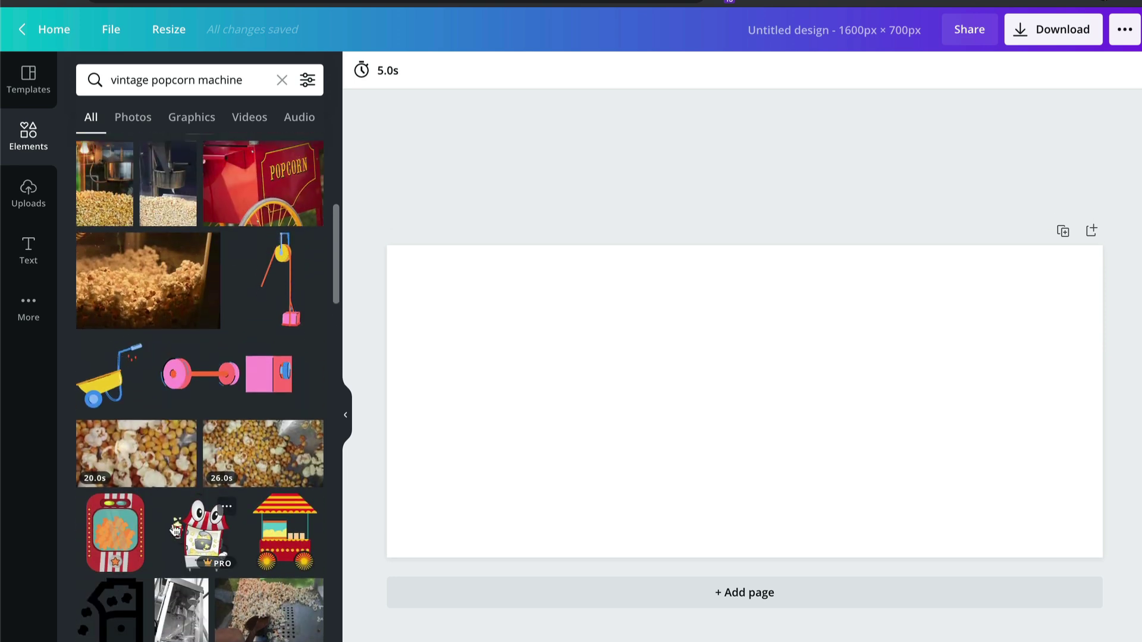
scroll(160, 417, down, 6)
scroll(154, 381, down, 1)
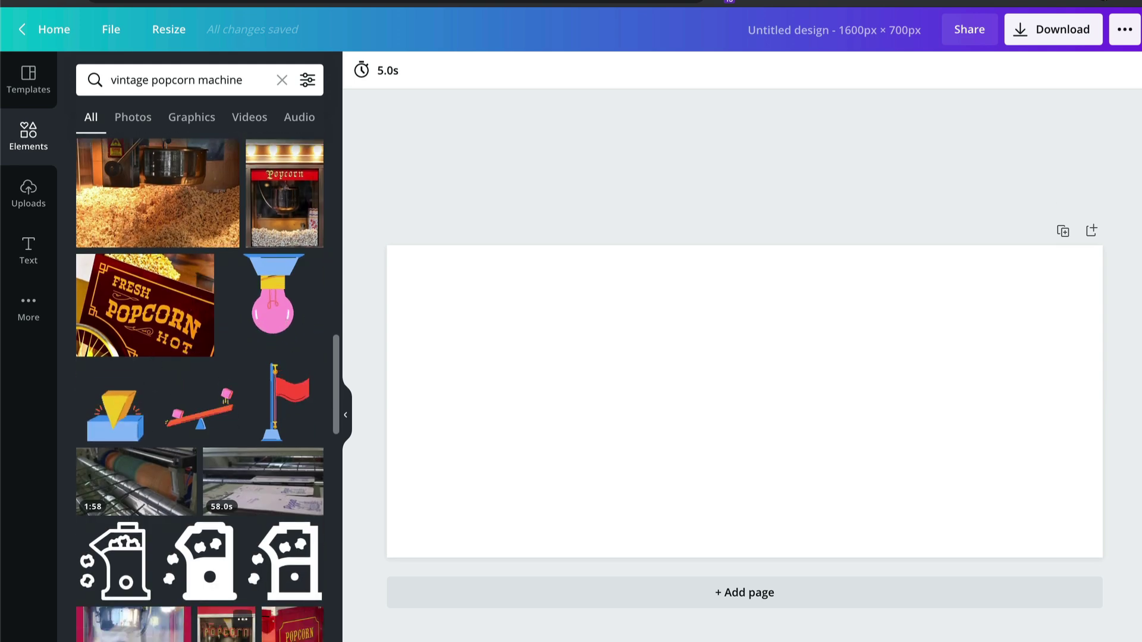
scroll(200, 386, down, 4)
scroll(223, 564, up, 7)
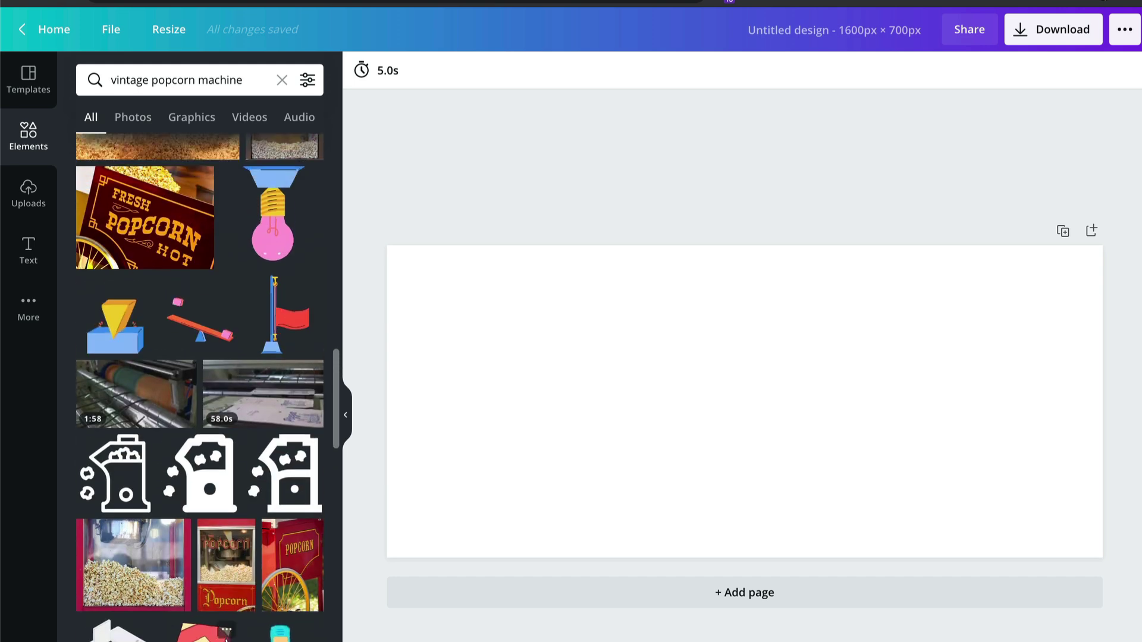
drag(205, 564, 411, 450)
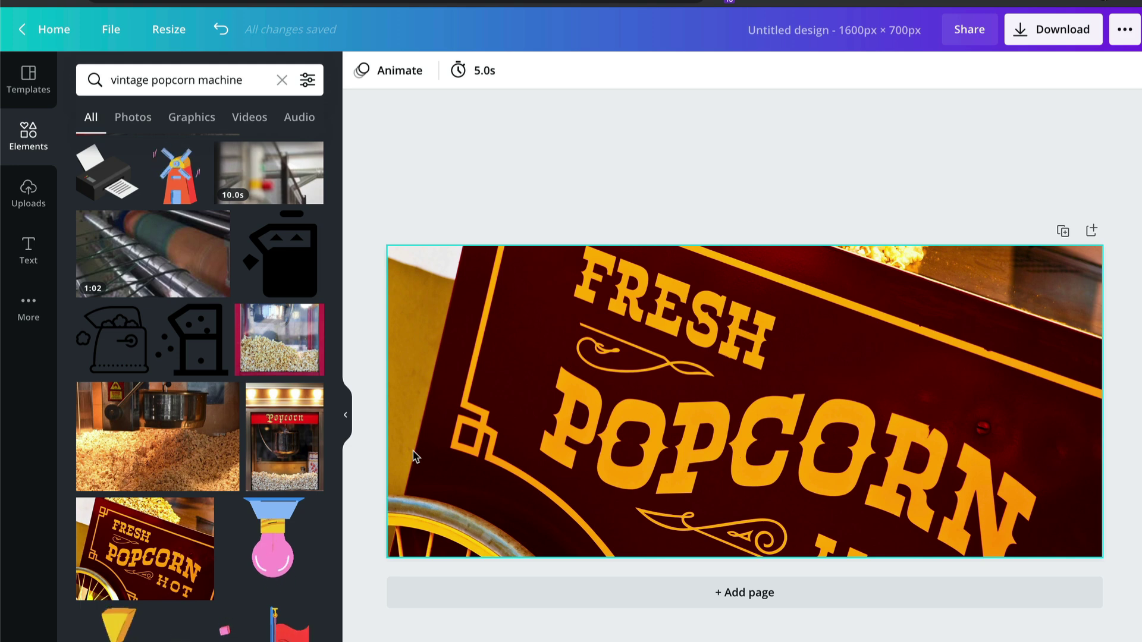
- Shift the background photo slightly downward within its crop, apply the crop and deselect the photo
double_click(653, 361)
mouse_move(650, 357)
mouse_down()
mouse_move(631, 390)
mouse_move(638, 271)
mouse_move(637, 393)
mouse_move(647, 343)
mouse_up()
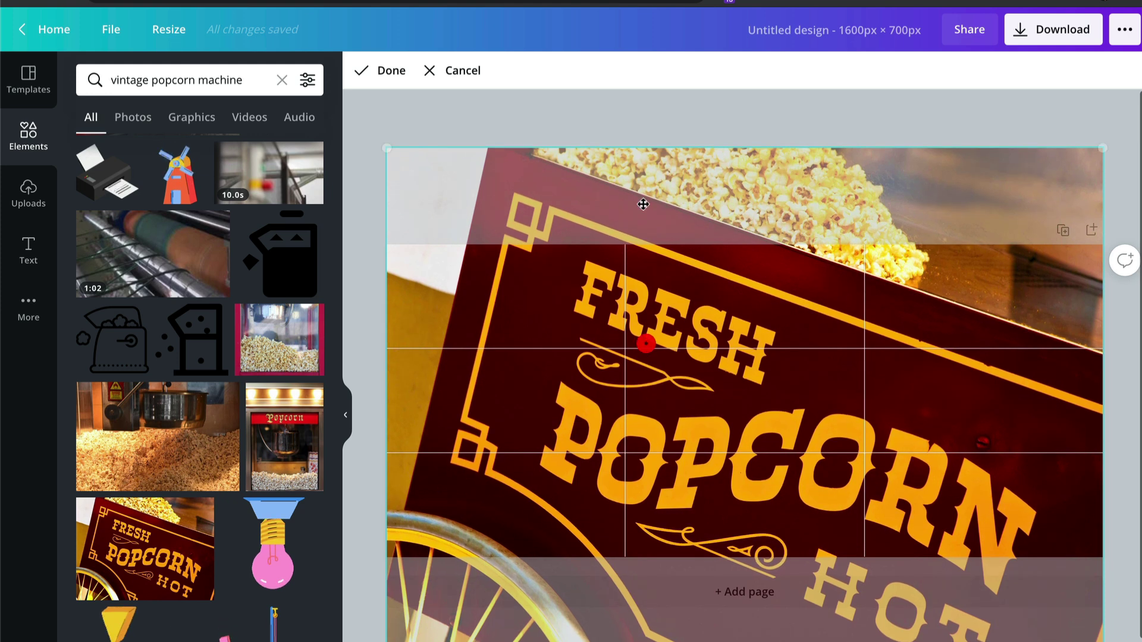
click(384, 70)
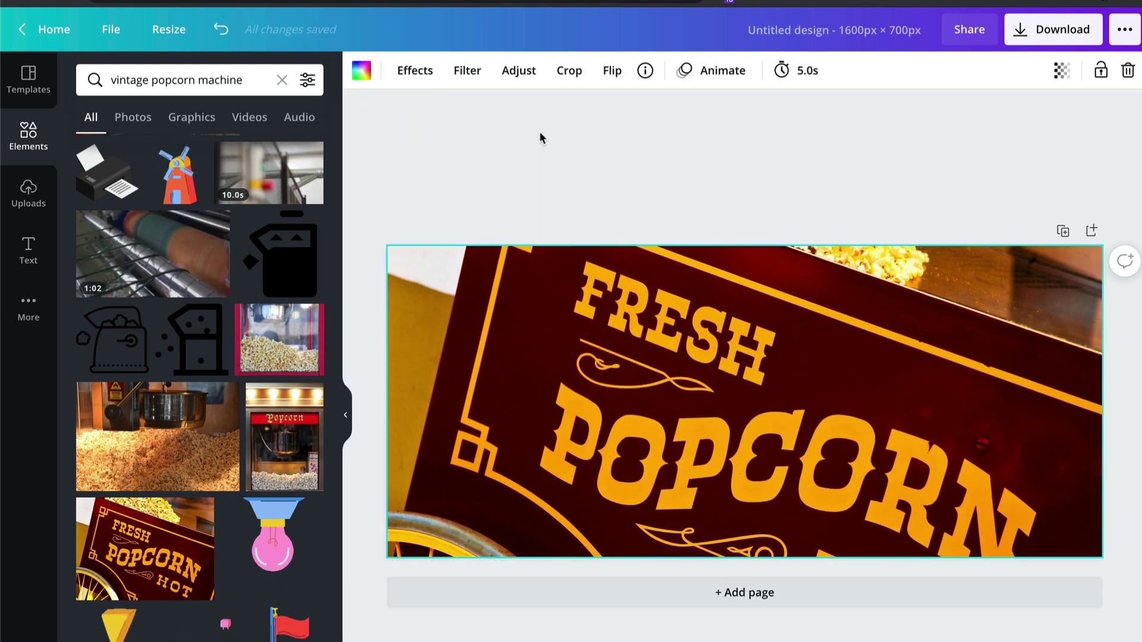
click(740, 146)
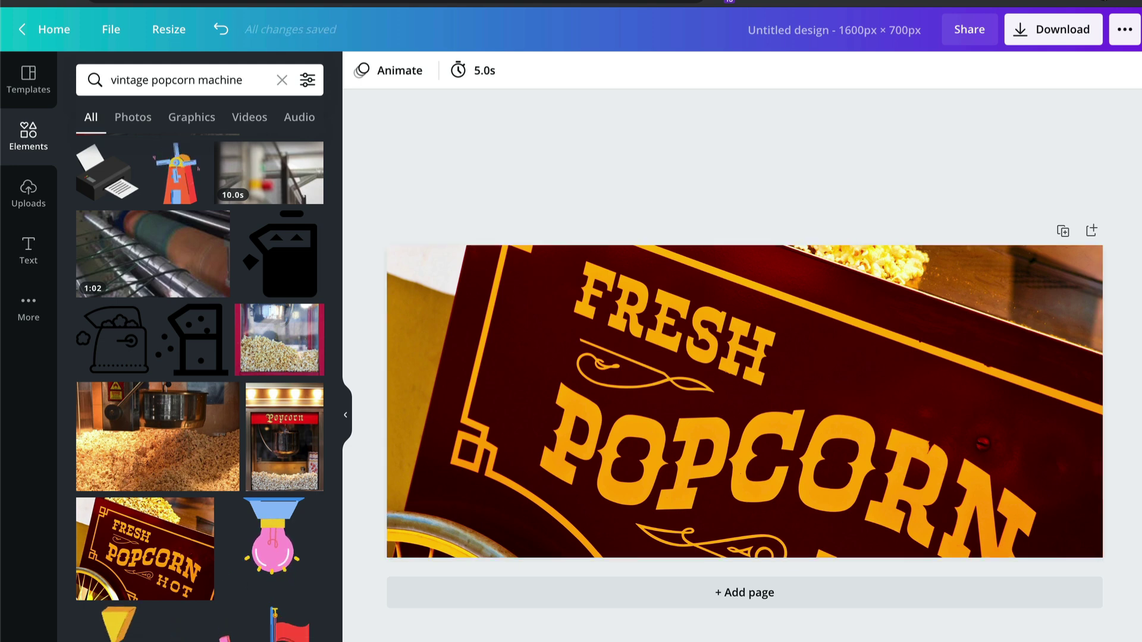
- Download the design with the file type set to JPG
click(1040, 29)
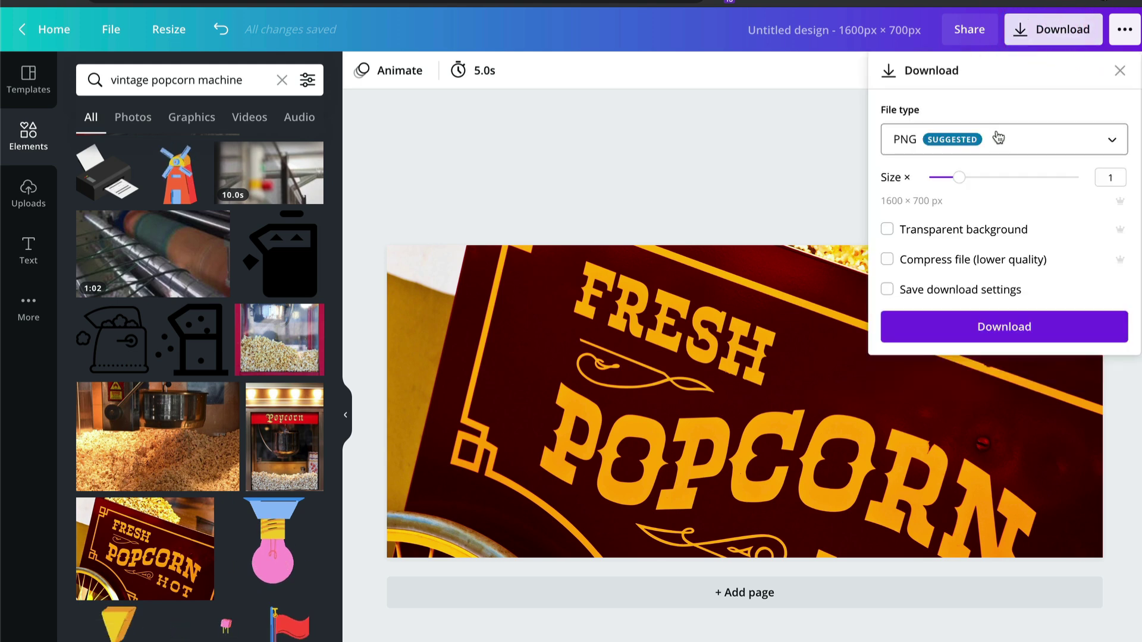
click(999, 136)
click(959, 186)
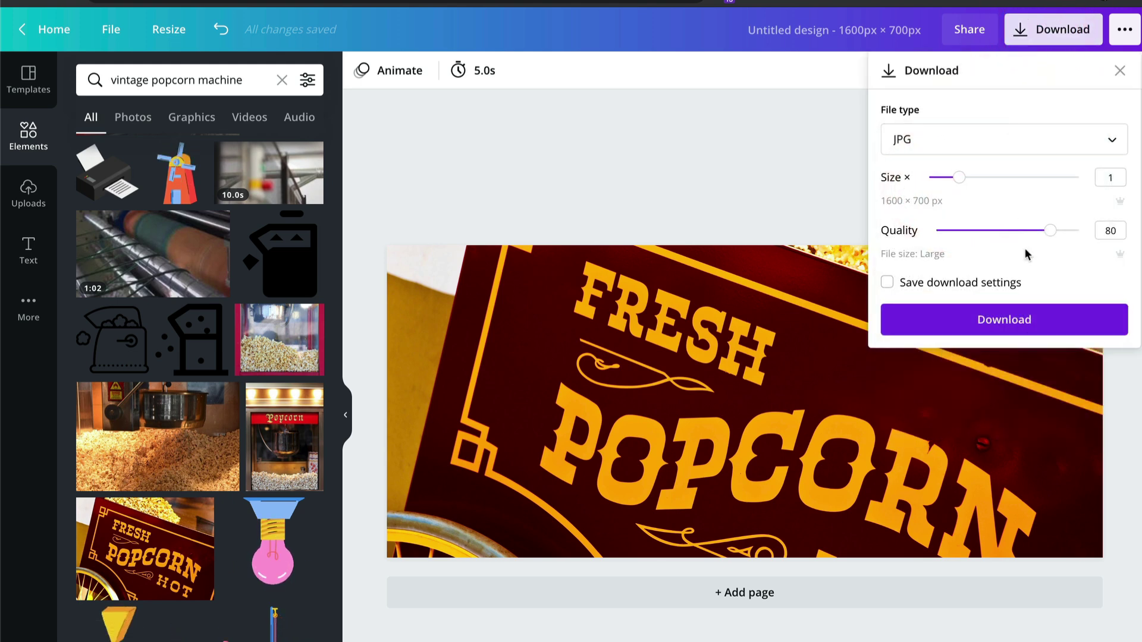
click(1014, 309)
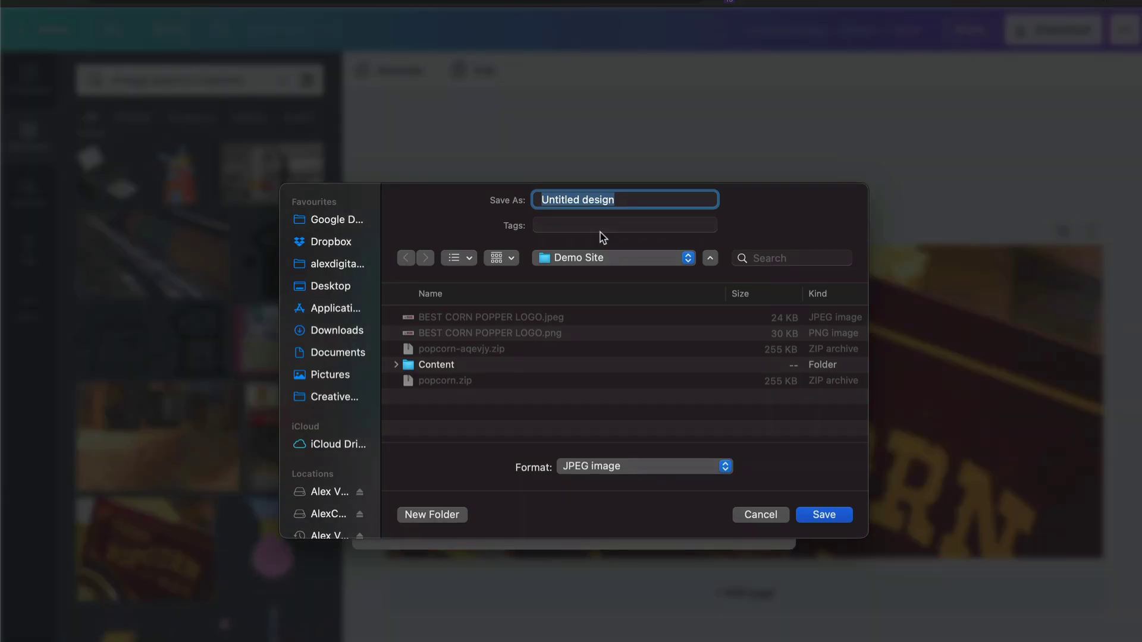
- Save the downloaded image as "Best Vintage Popcorn Makers" in the Content folder of Demo Site
text(Best)
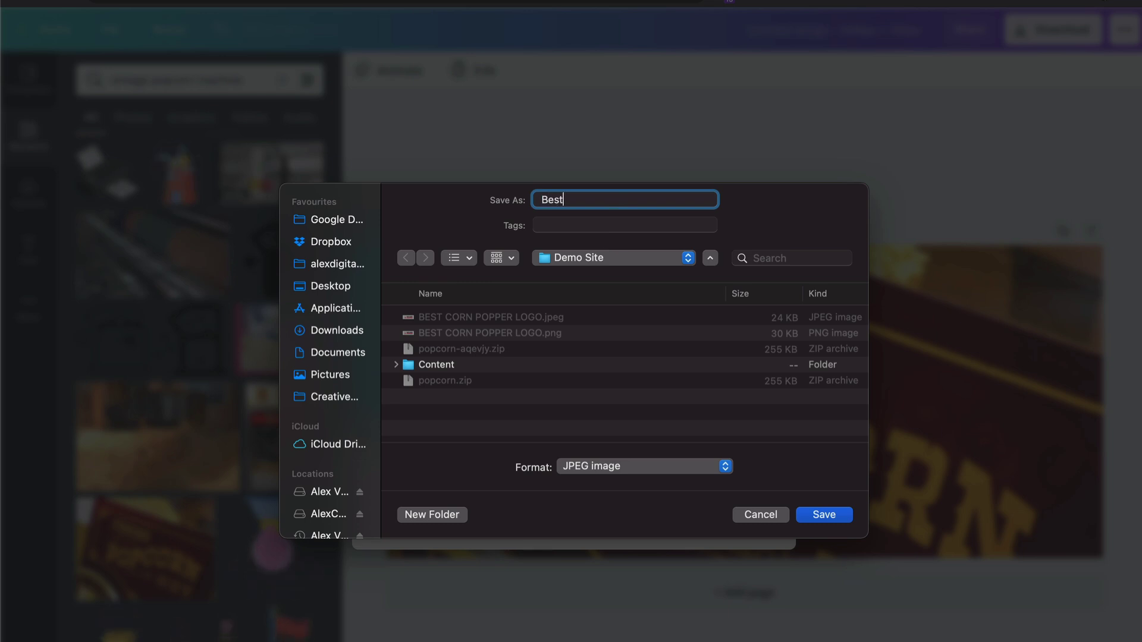
text( Vintage OPiop)
key(BackSpace)
key(BackSpace)
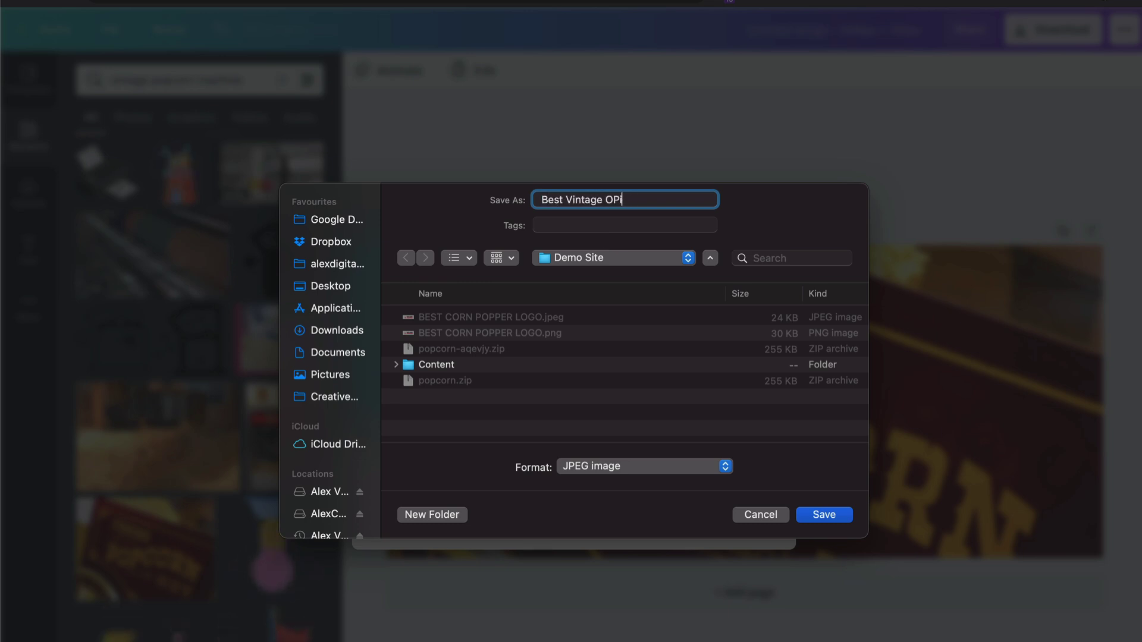
key(BackSpace)
text(Popcorn Makersd)
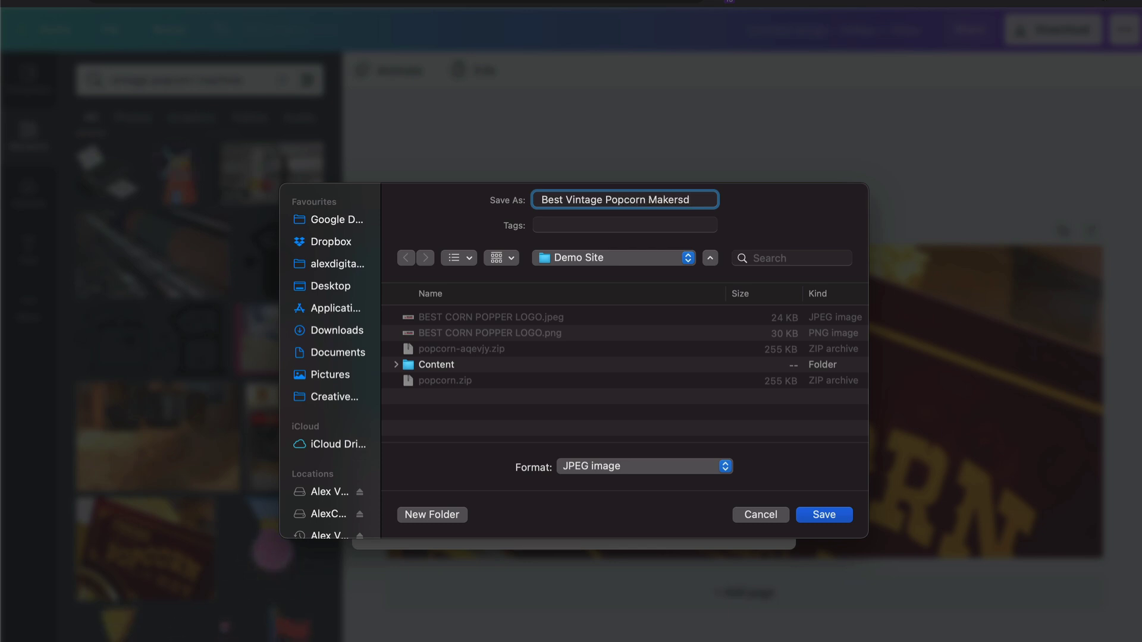
key(BackSpace)
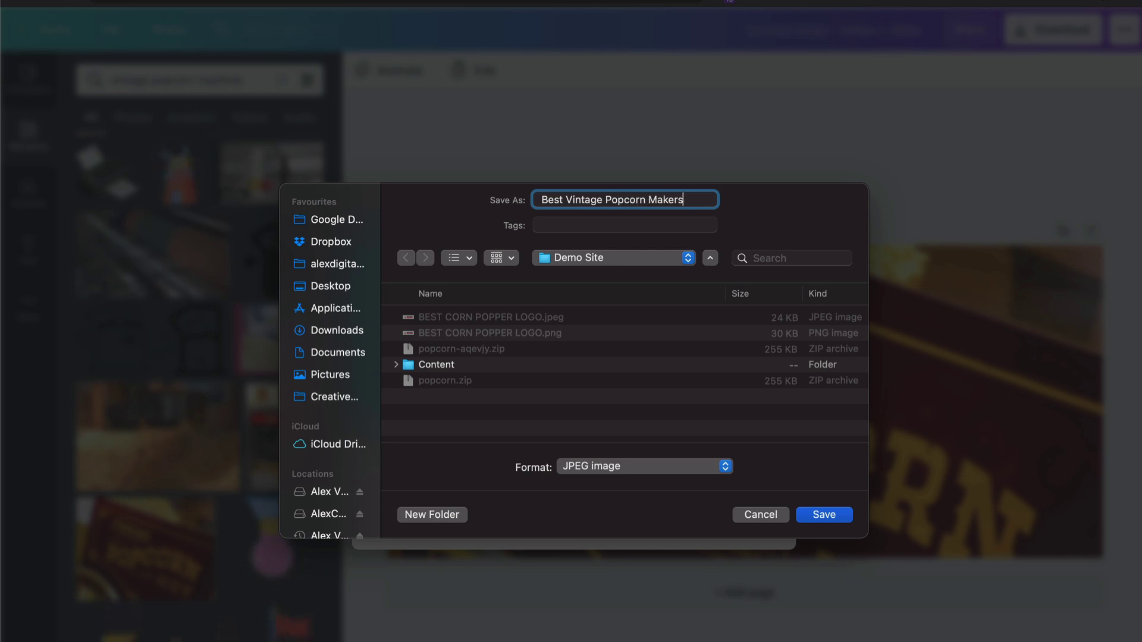
double_click(437, 365)
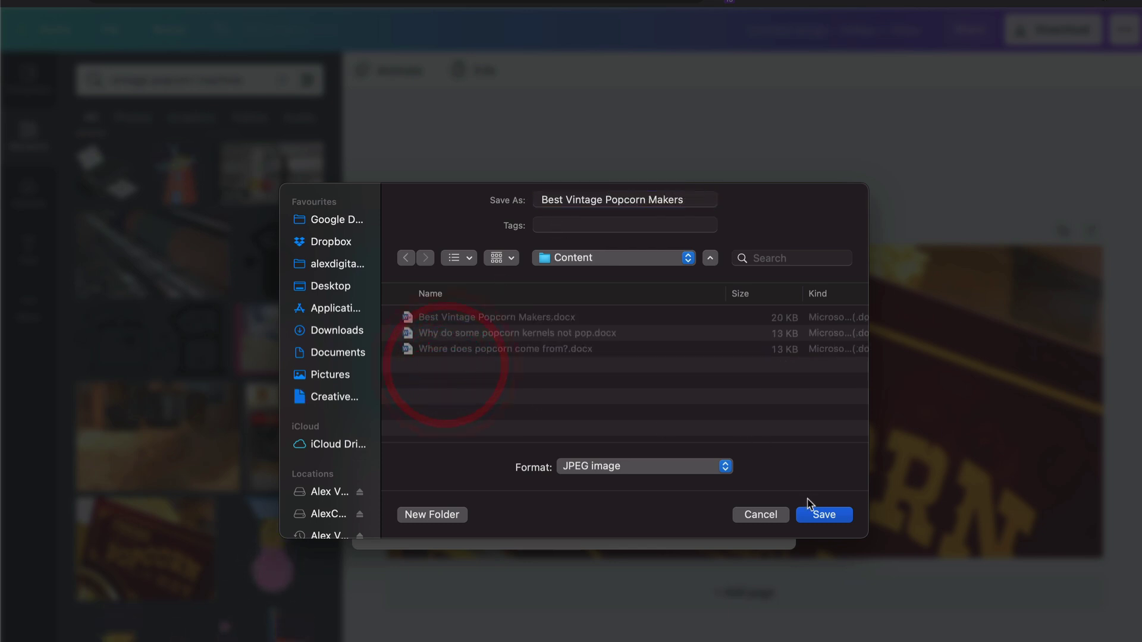
click(823, 515)
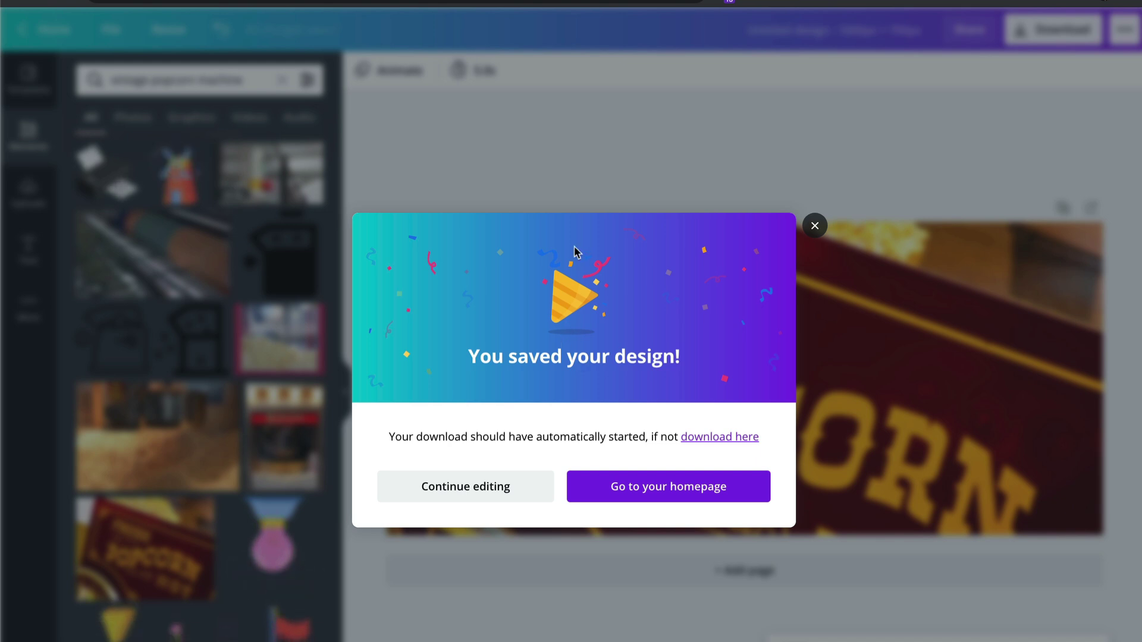
- Return to the WordPress site, leave the customizer, start a new post and dismiss the block editor welcome guide
click(134, 31)
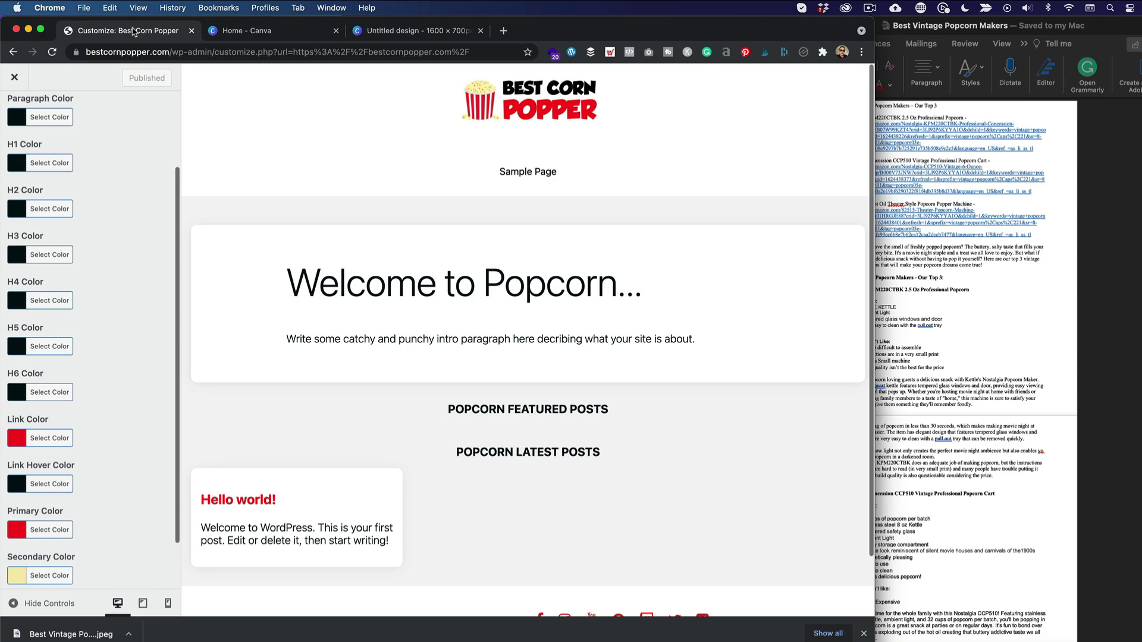
click(14, 77)
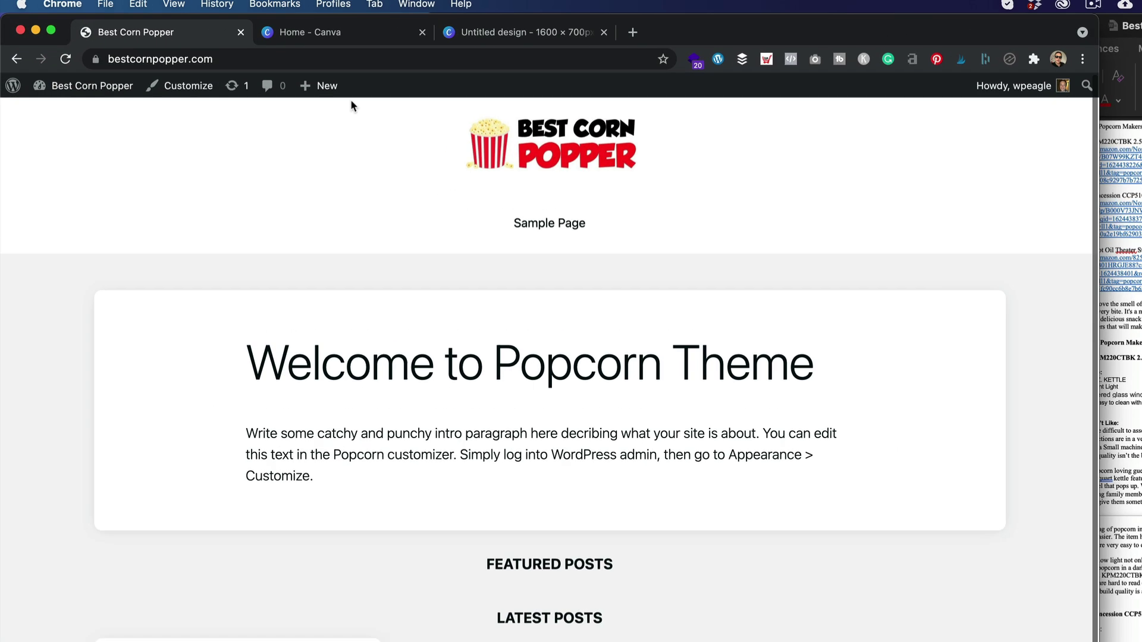
mouse_move(243, 75)
click(489, 164)
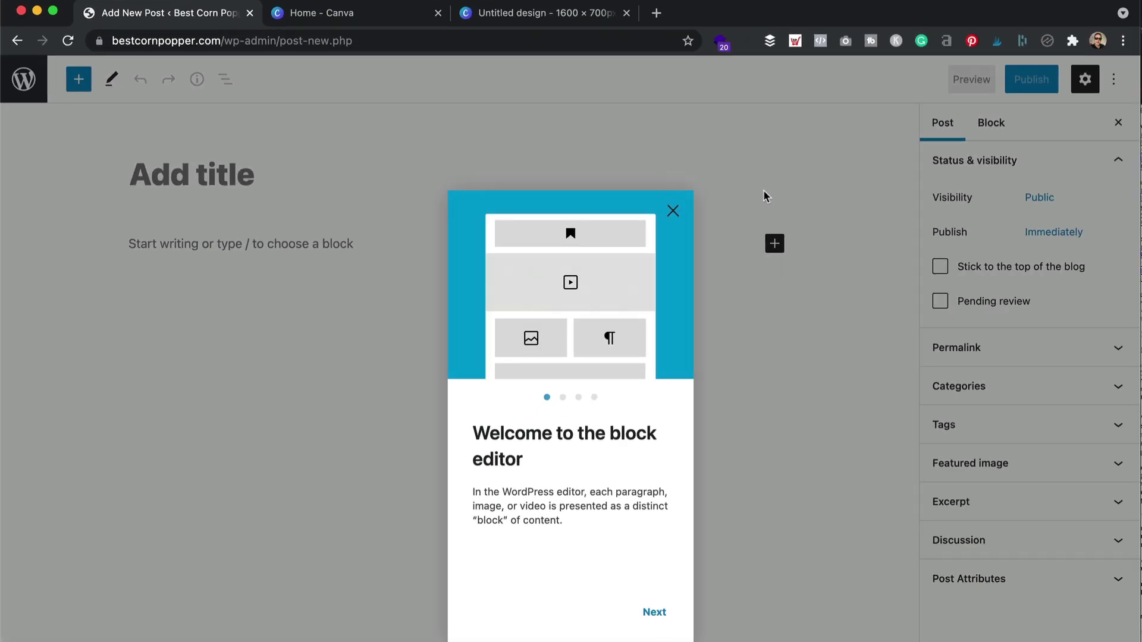
click(673, 211)
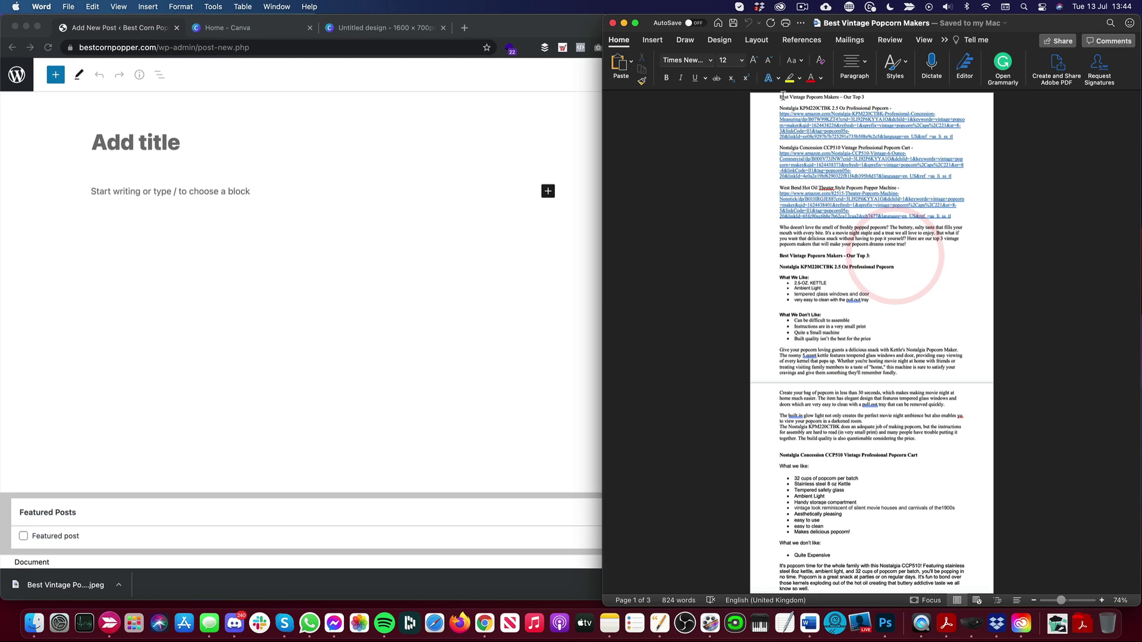
- Copy the title "Best Vintage Popcorn Makers – Our Top 3" from the Word article into the new post's title
key(super+c)
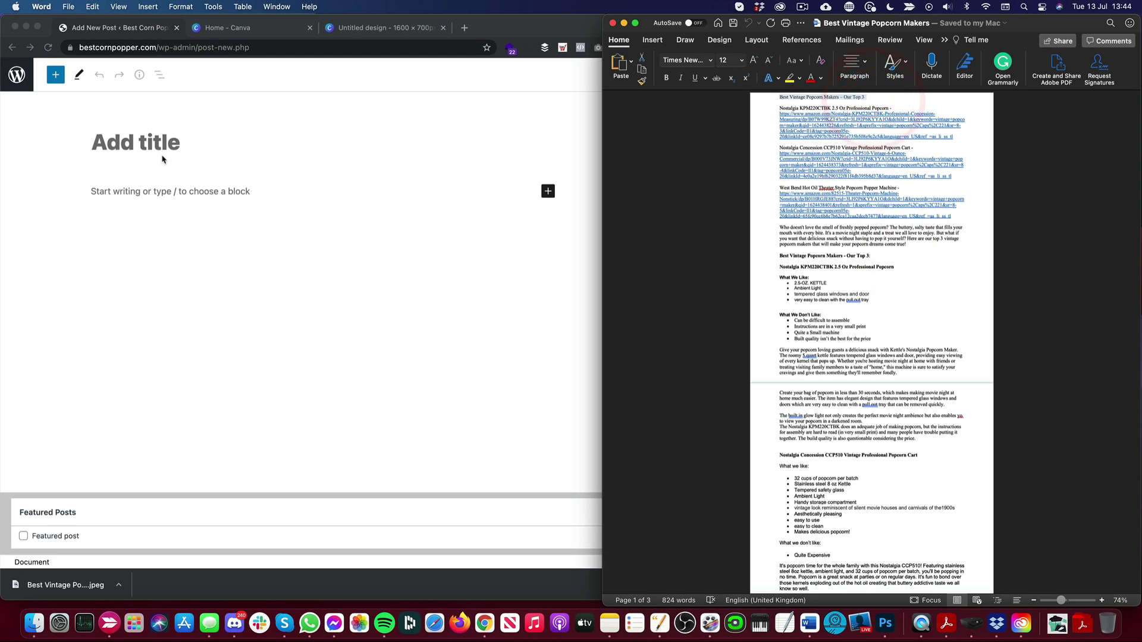
click(126, 137)
click(164, 142)
key(super+v)
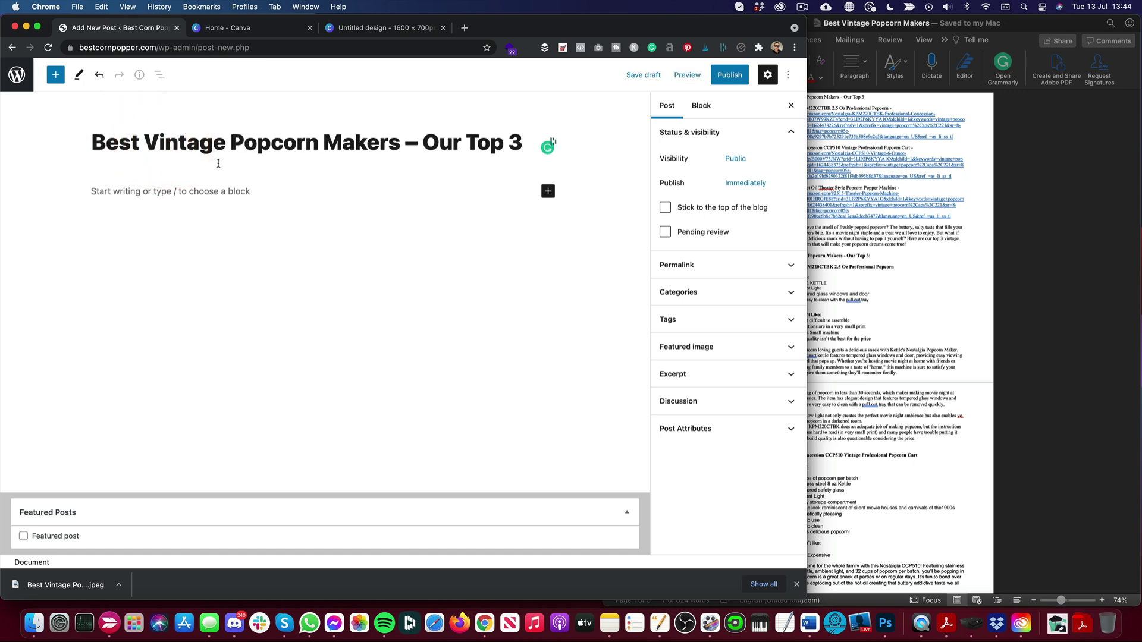
- Create a new category named "Buyers Guides" for the post
click(774, 295)
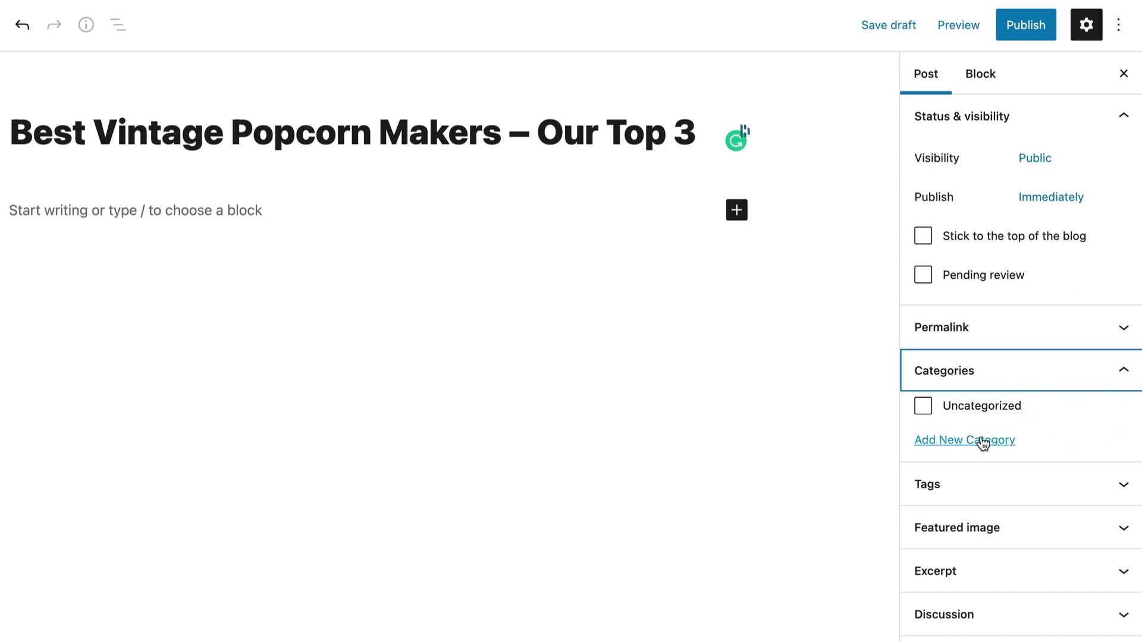
click(974, 367)
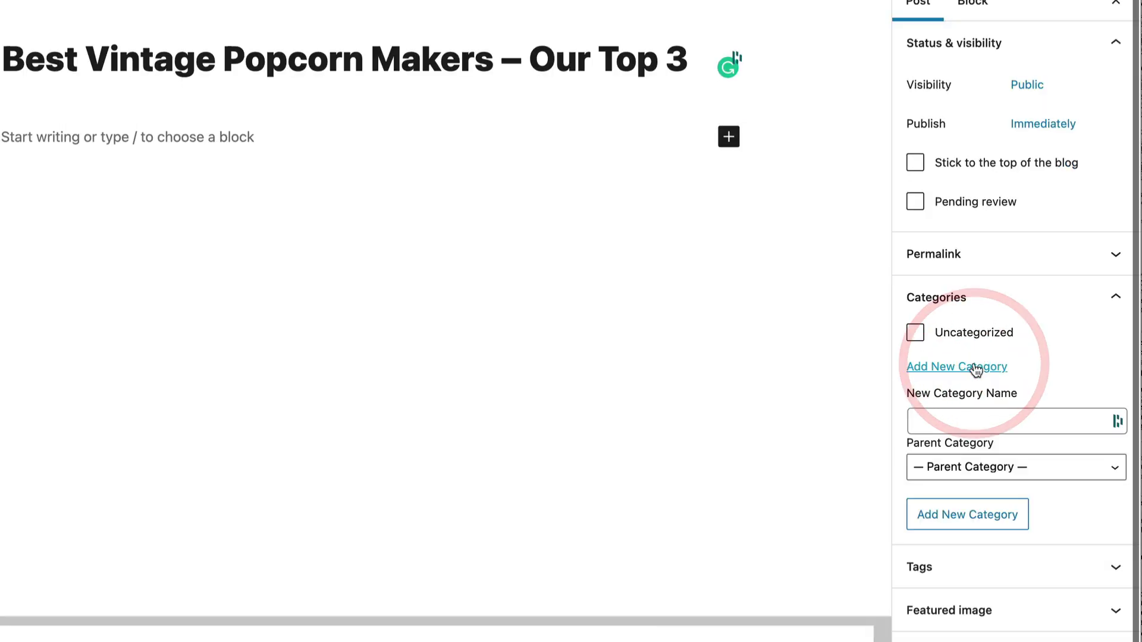
click(1023, 421)
text(Buyers Guides)
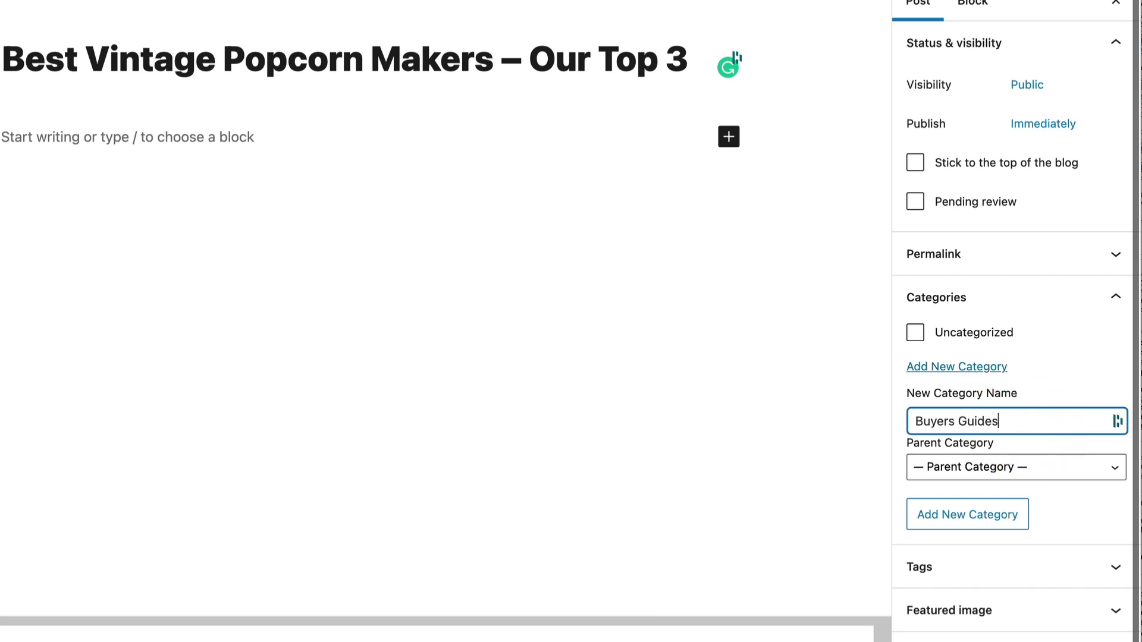
click(1007, 515)
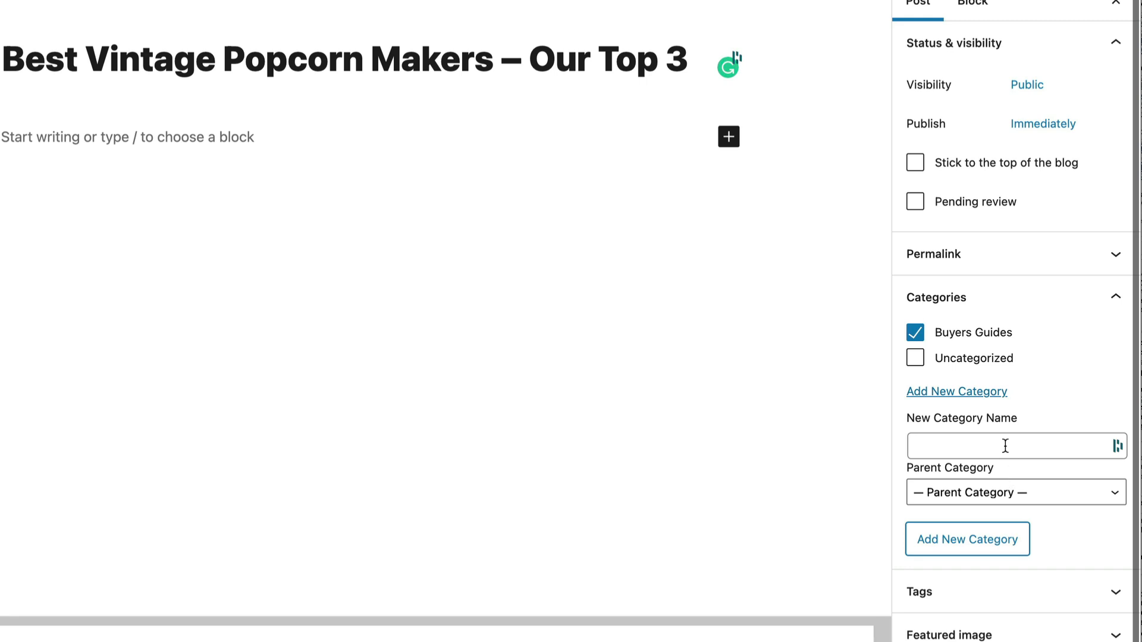
- Add the tags "Vintage" and "Popcorn Makers" to the post
scroll(1035, 506, down, 2)
click(1056, 507)
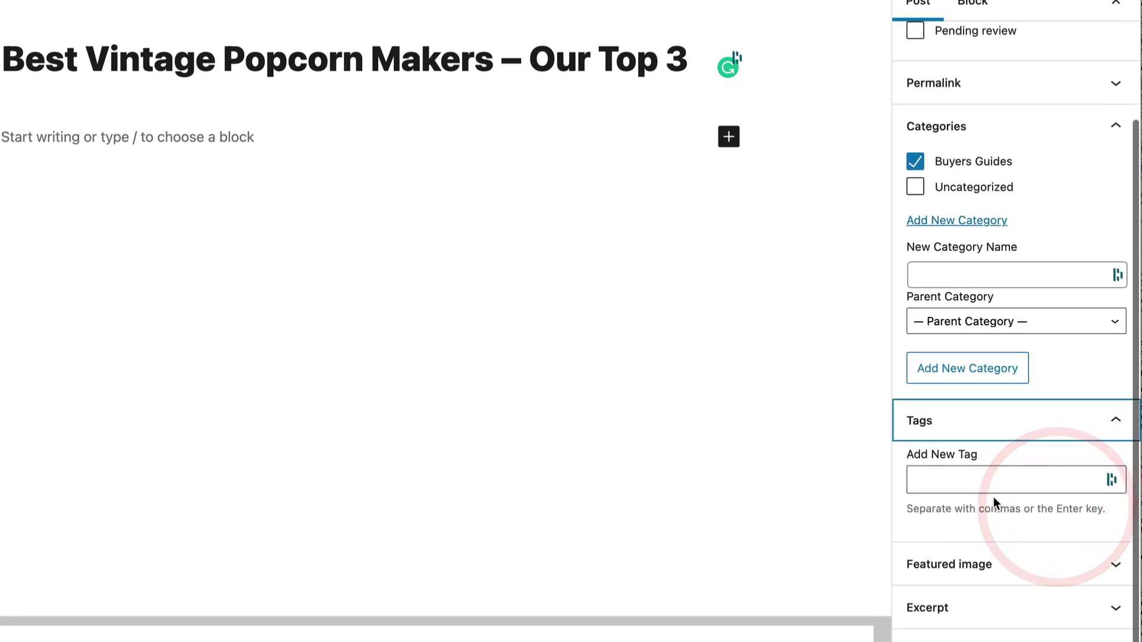
click(992, 480)
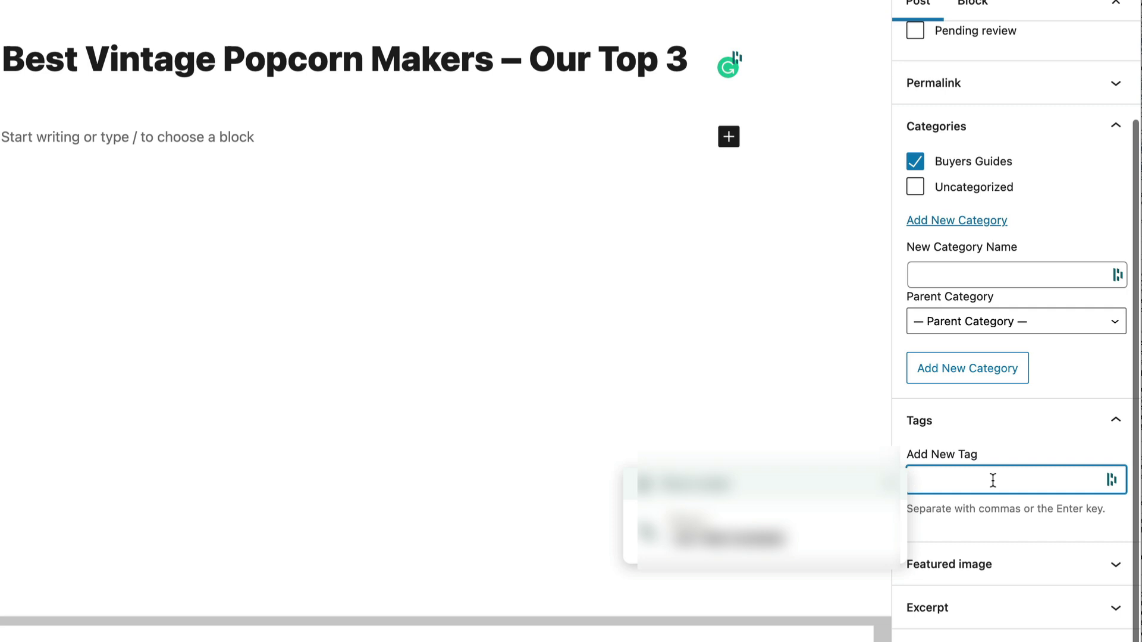
key(Return)
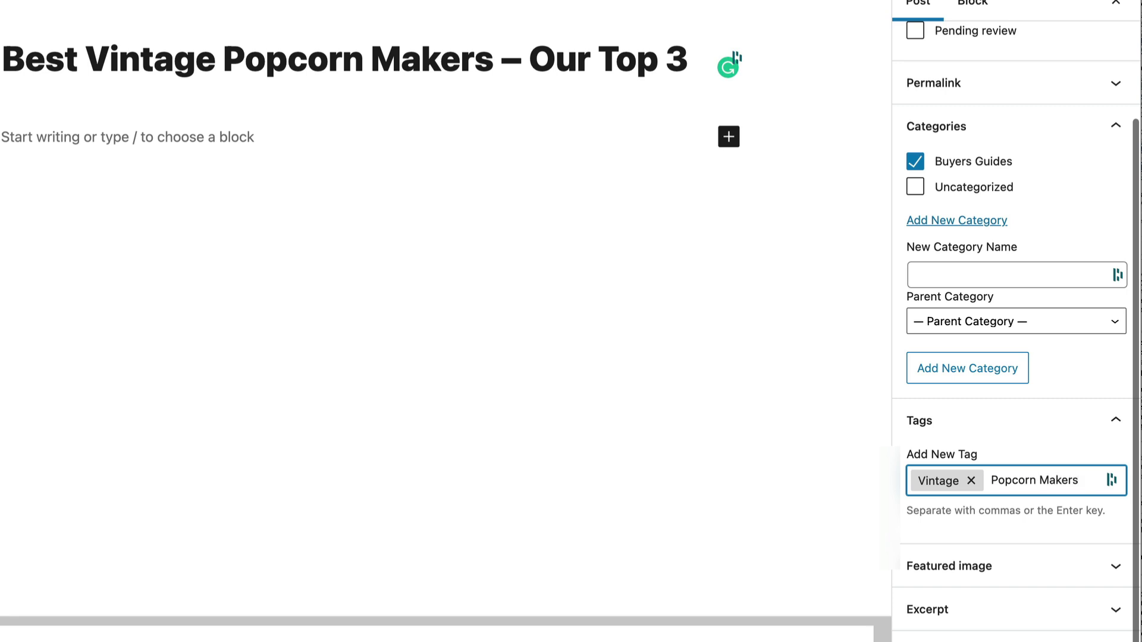
key(Return)
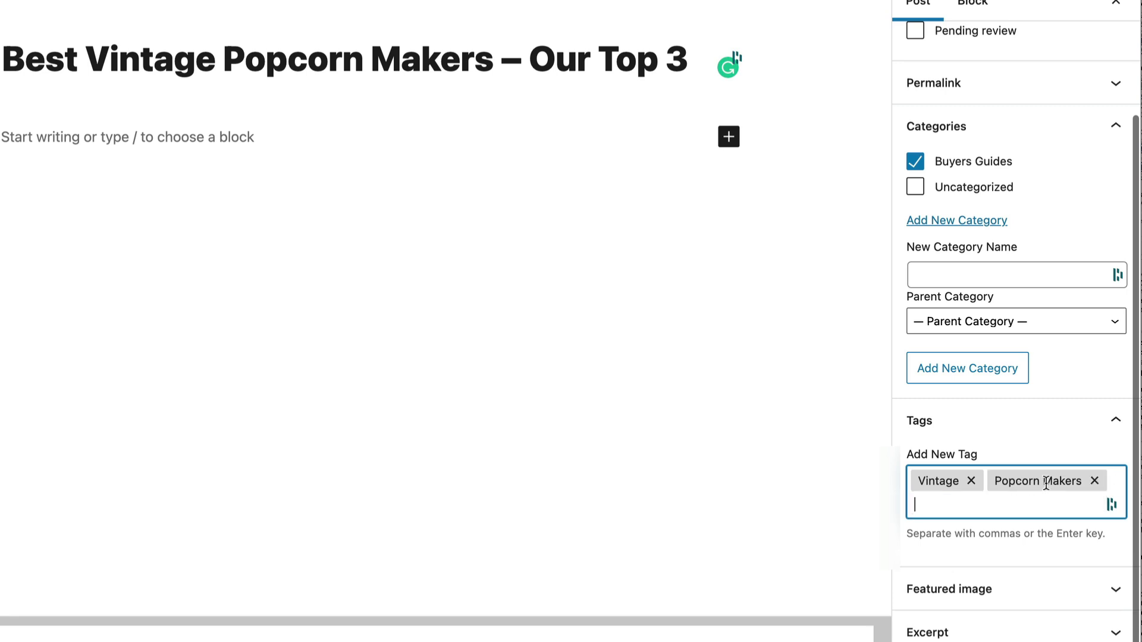
- Upload Best-Vintage-Popcorn-Makers.jpeg from the Content folder and set it as the post's featured image
scroll(1023, 523, down, 1)
click(1020, 559)
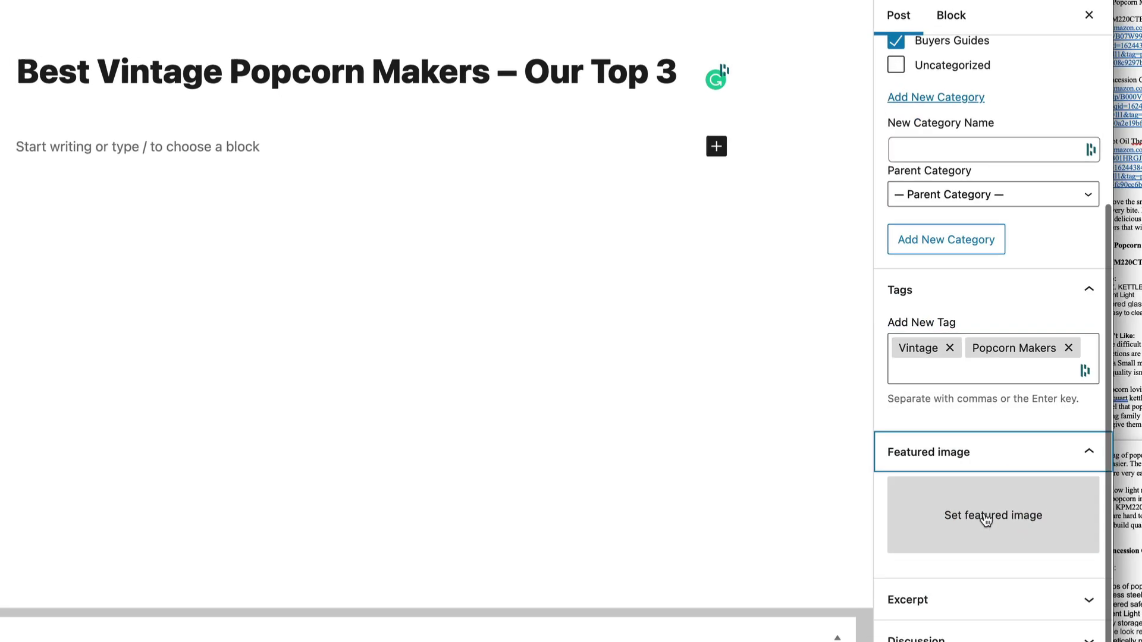
click(996, 523)
click(49, 115)
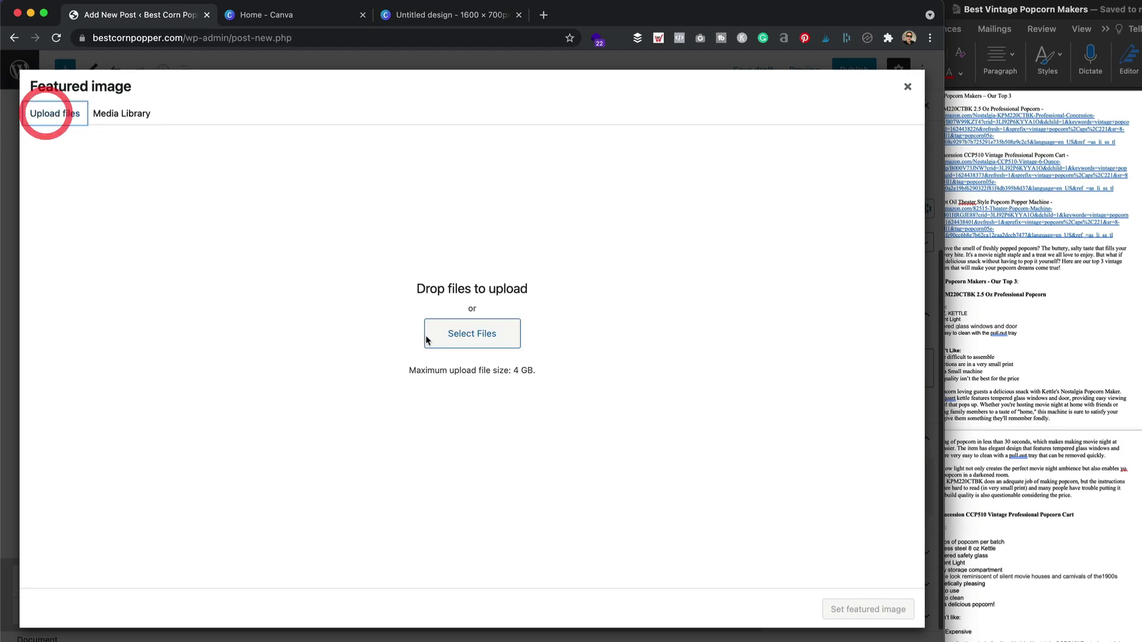
click(470, 331)
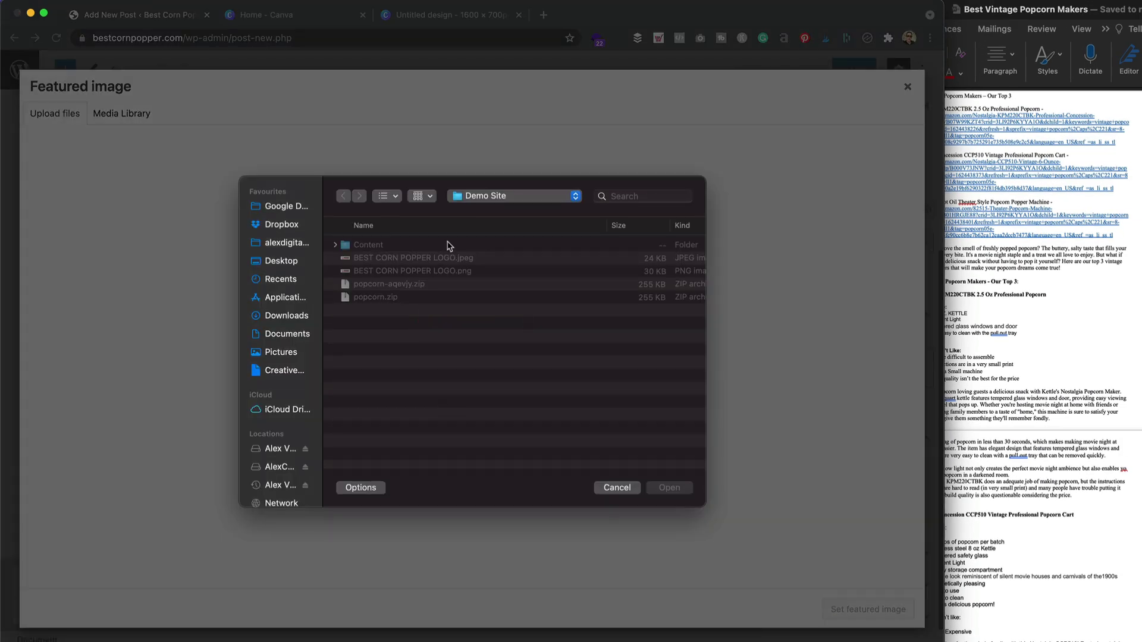
double_click(417, 244)
double_click(416, 244)
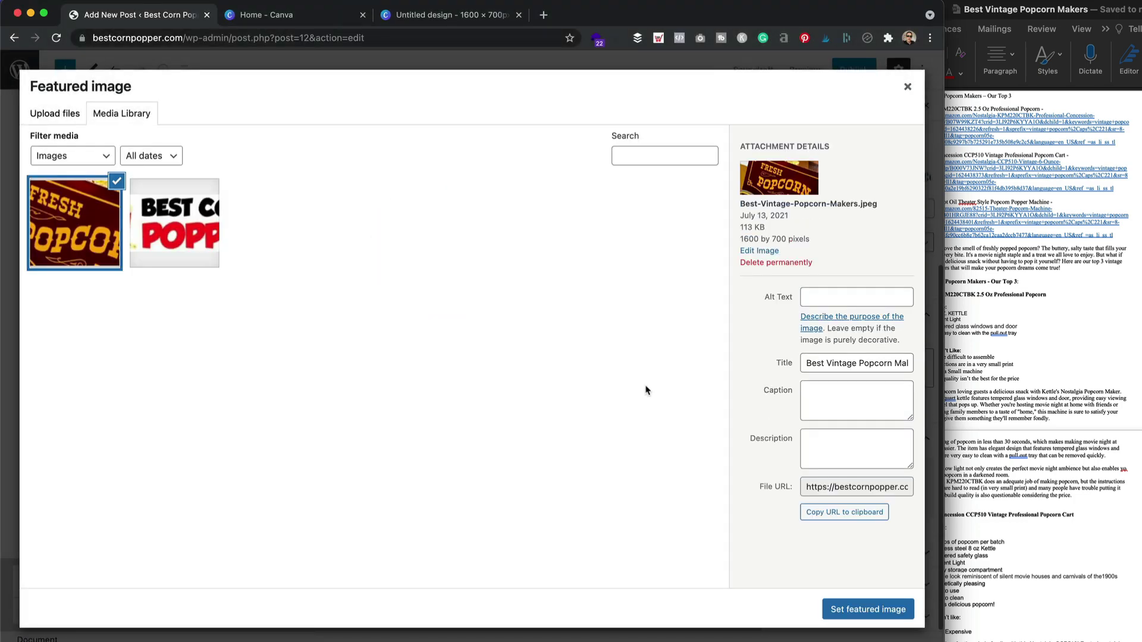
click(861, 610)
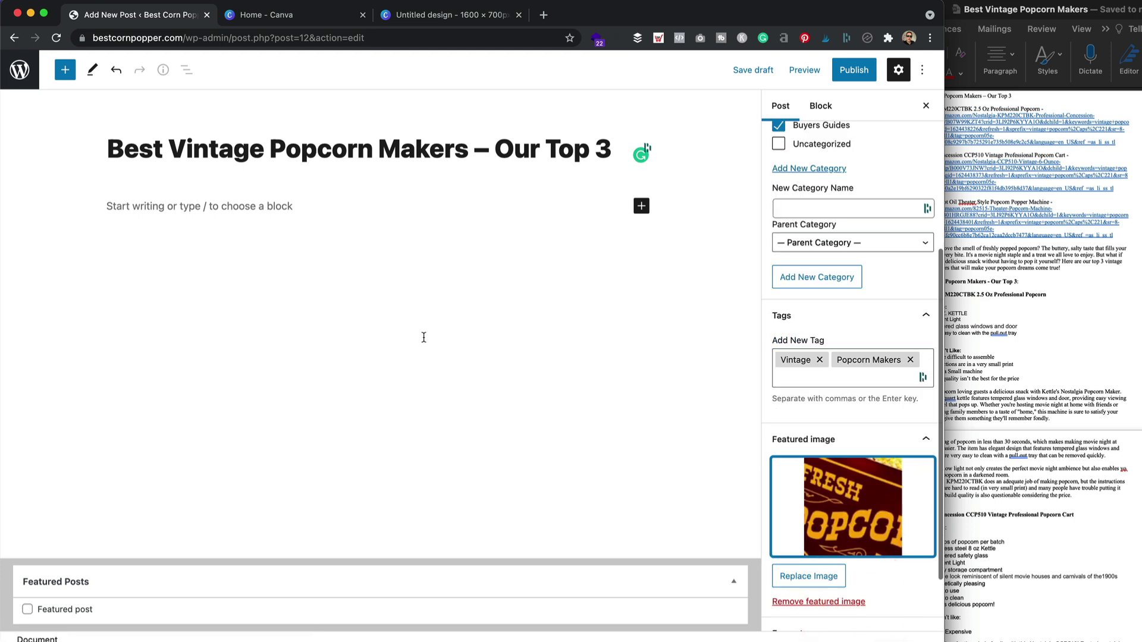
- Copy the intro paragraph beginning "Who doesn't love the smell of freshly popped popcorn?" from the Word article into the post body
click(260, 209)
click(1029, 282)
scroll(1026, 281, down, 1)
drag(1073, 269, 911, 250)
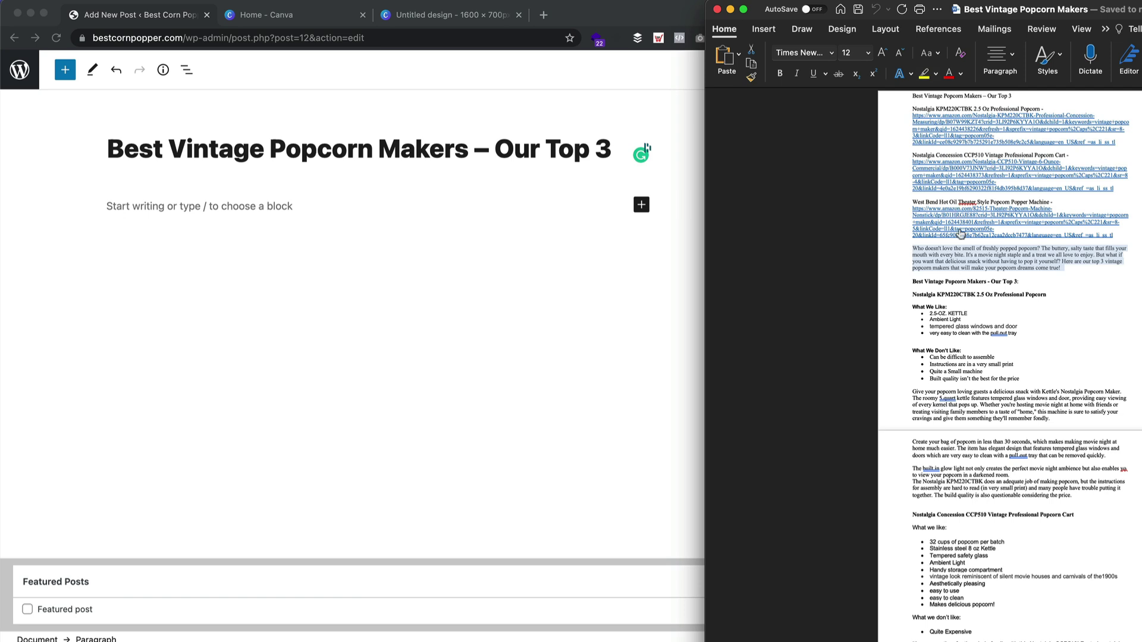
click(245, 204)
key(super+v)
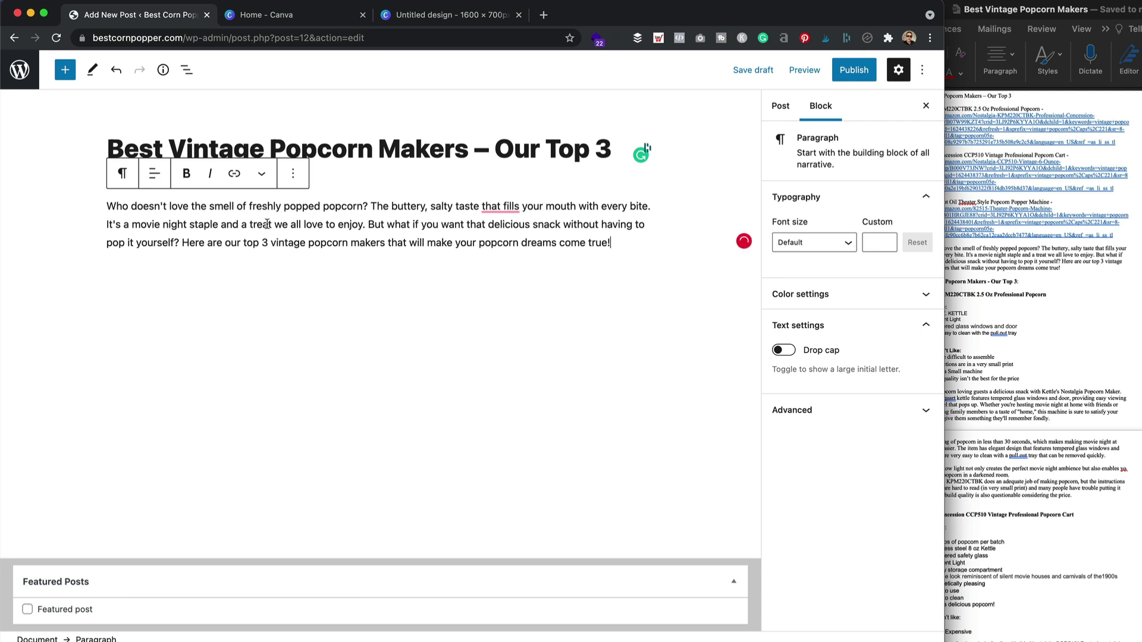
- Copy the line "Best Vintage Popcorn Makers - Our Top 3:" from the Word article below the intro and transform it into a heading
click(267, 225)
click(1043, 297)
drag(1021, 278, 980, 279)
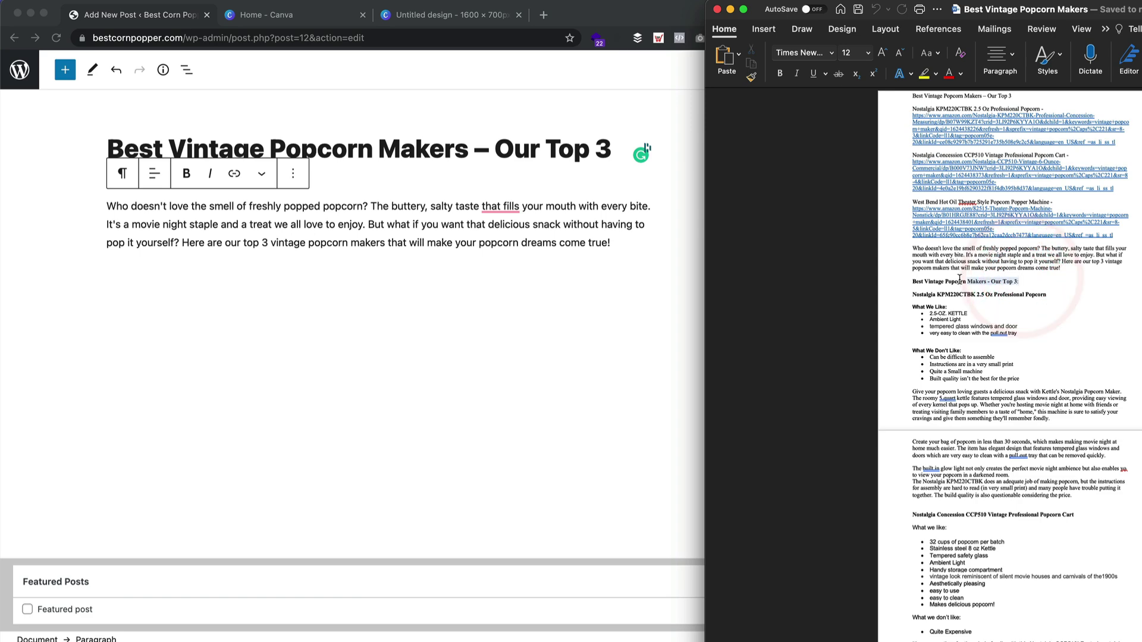
click(907, 281)
click(585, 243)
click(620, 242)
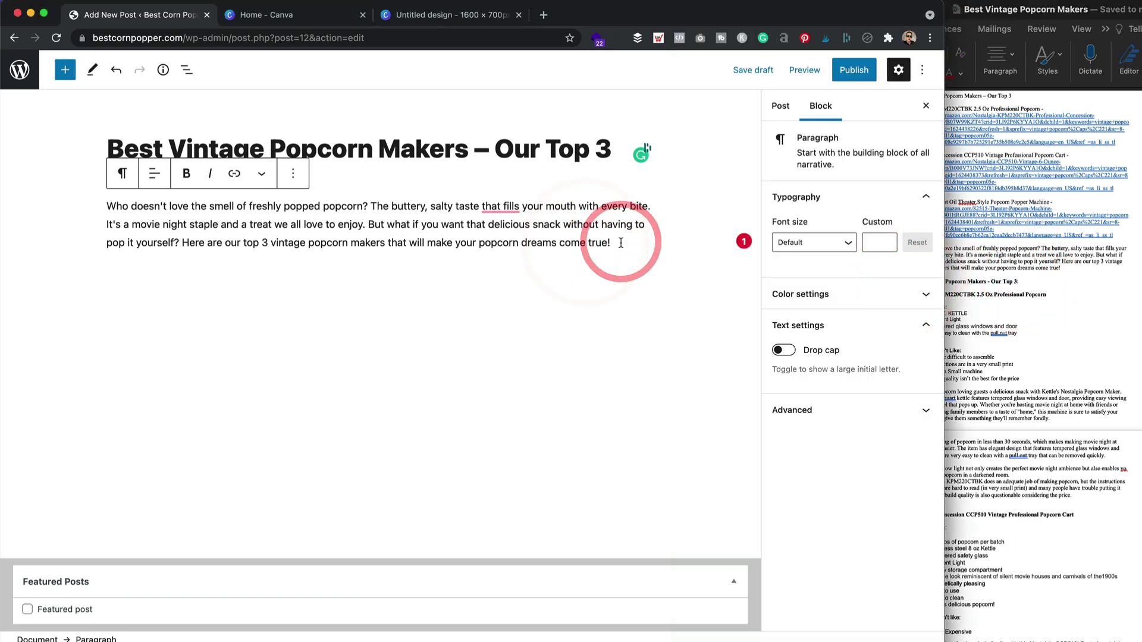
key(Return)
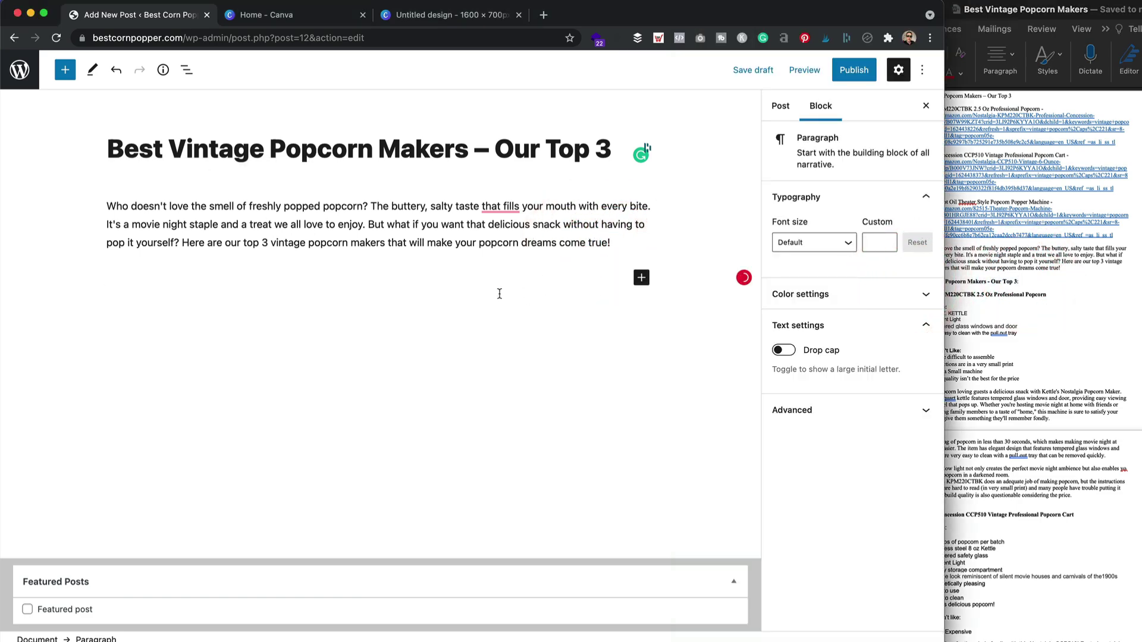
text(Best Vintage Popcorn Makers - Our Top 3:)
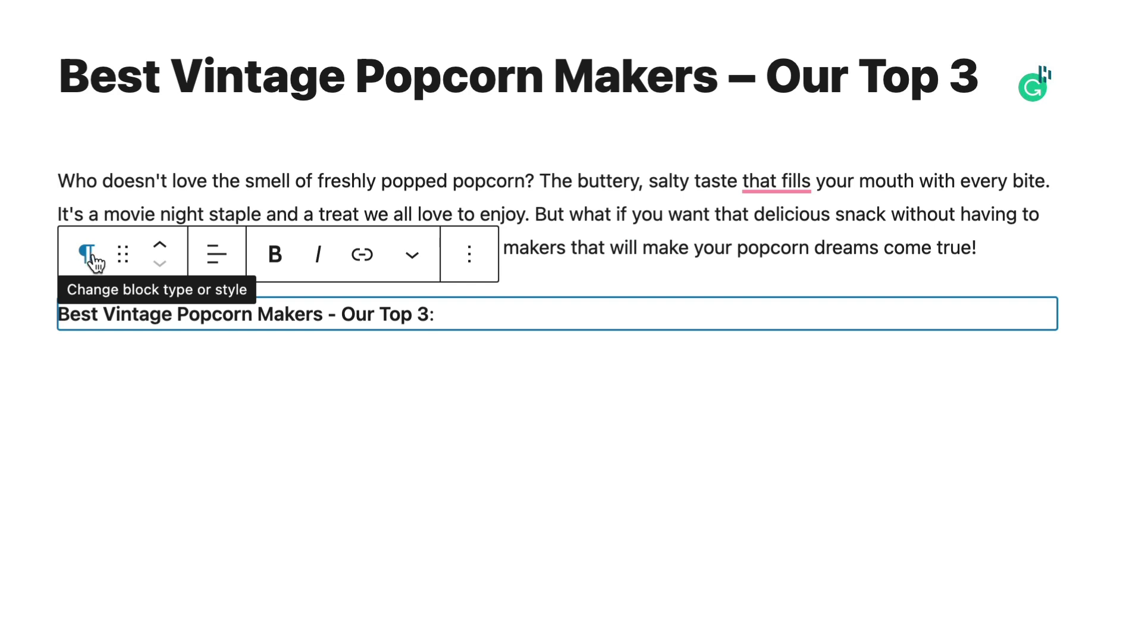
click(88, 256)
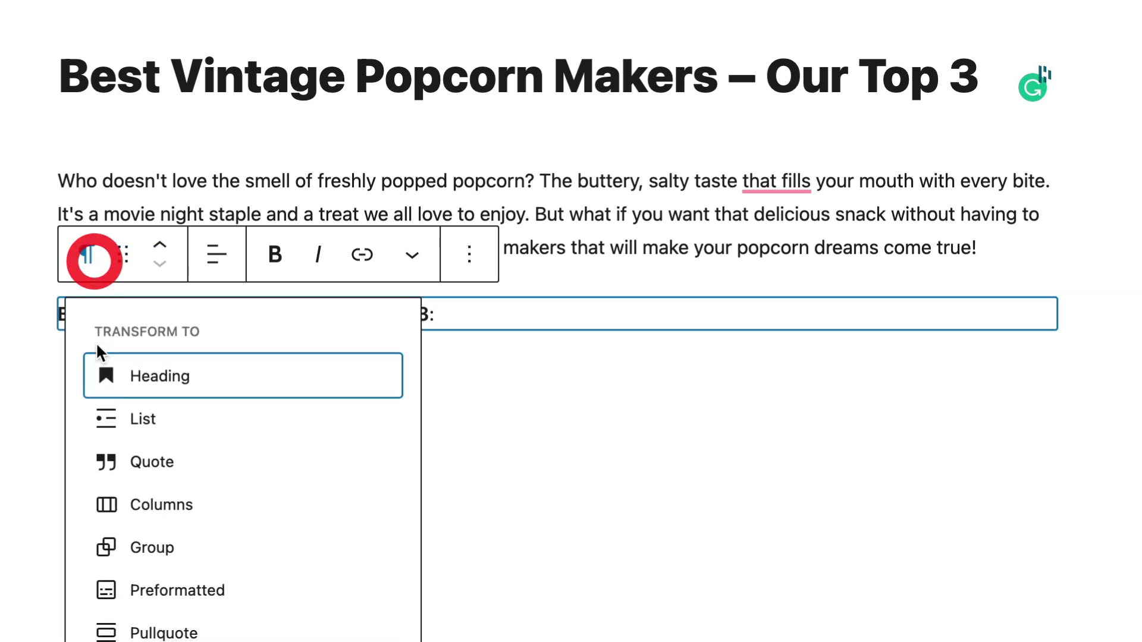
click(224, 381)
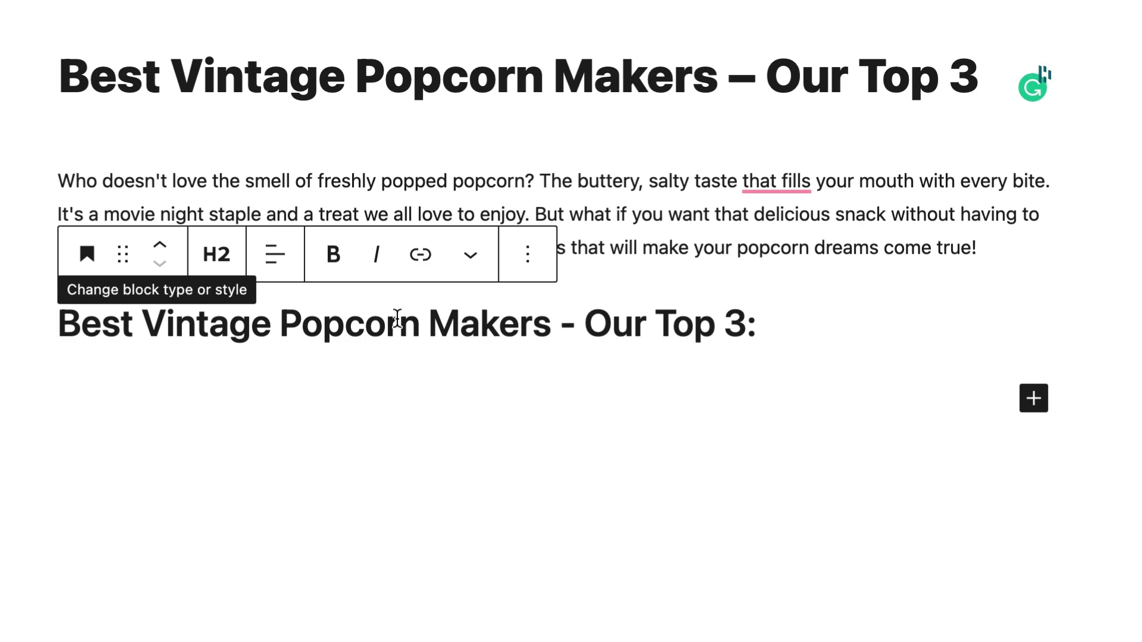
- Copy the product name "Nostalgia KPM220CTBK 2.5 Oz Professional Popcorn" from the Word article into a new block below the heading
click(558, 425)
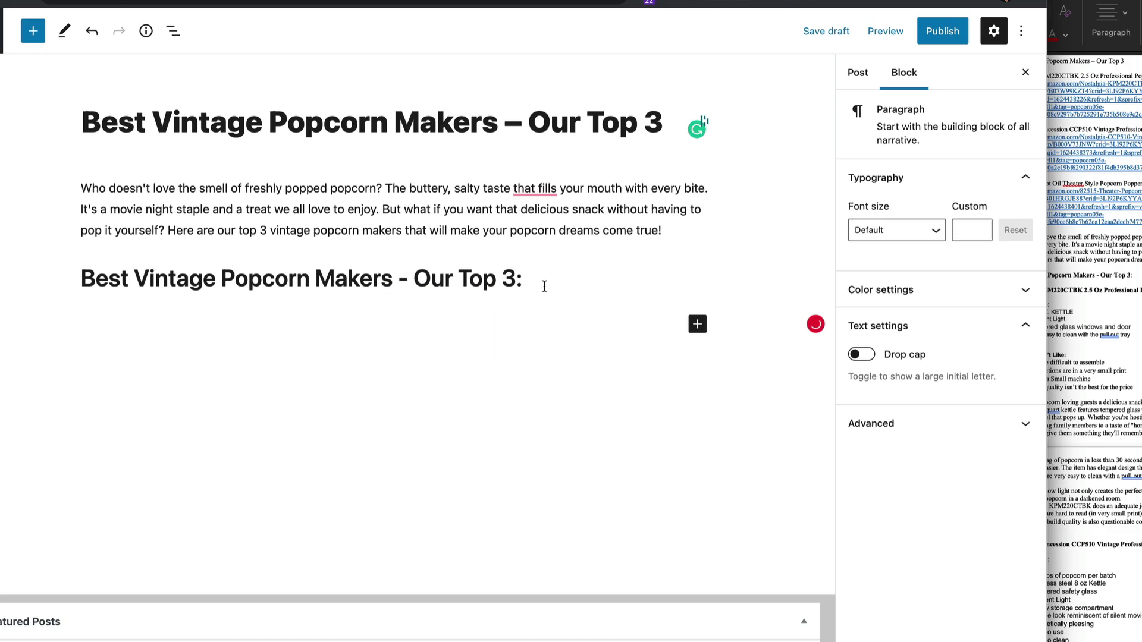
click(885, 247)
click(1121, 289)
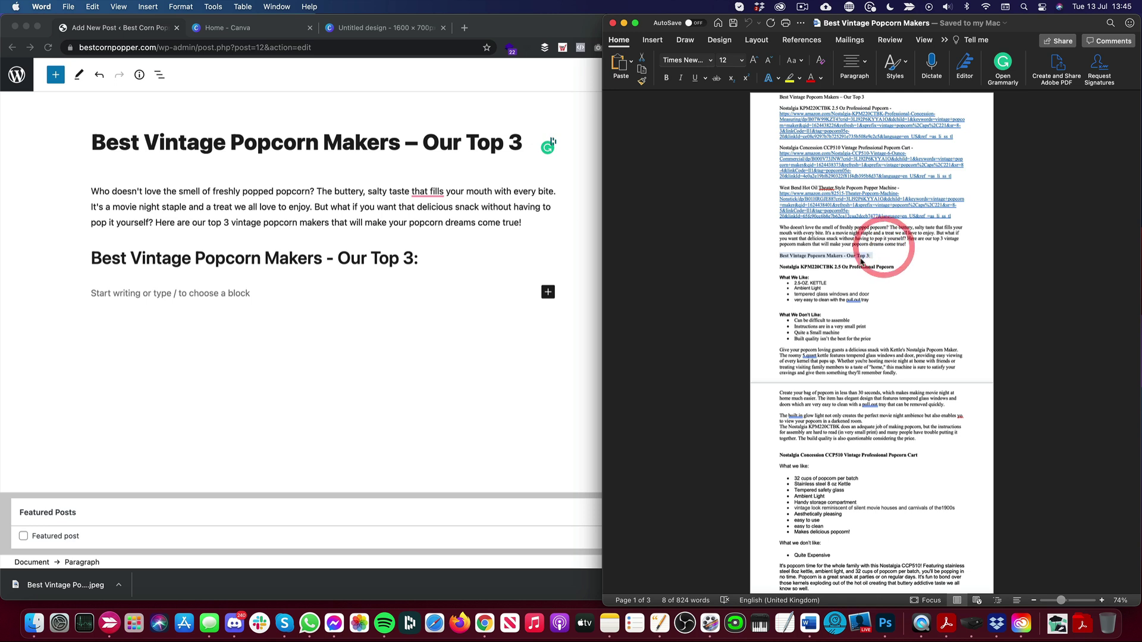
drag(881, 268, 776, 268)
key(cmd+c)
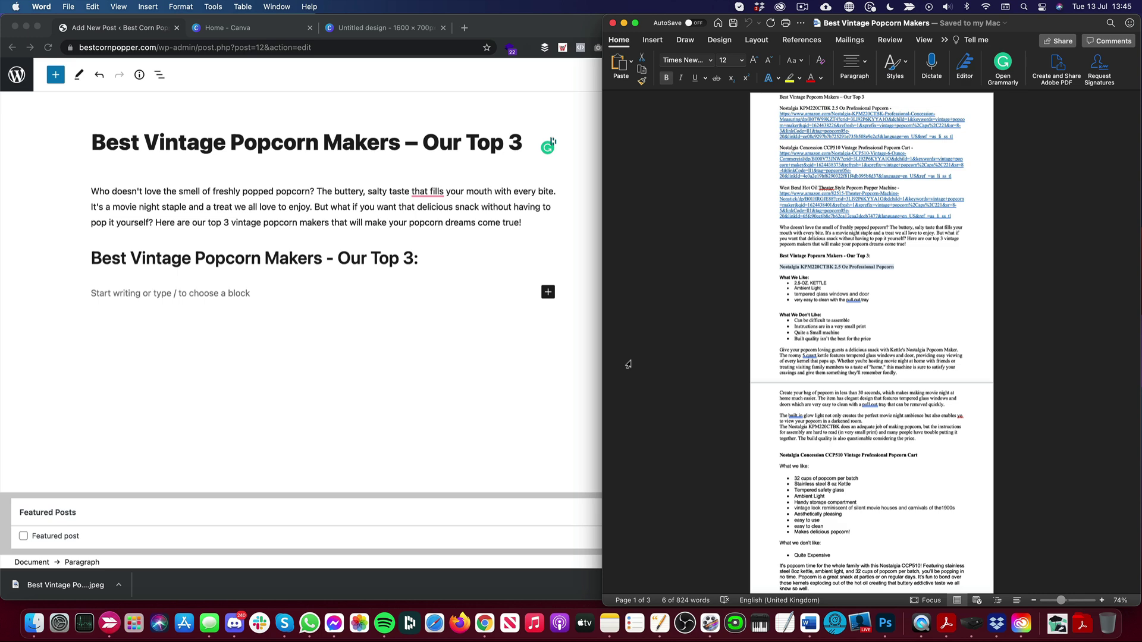
click(146, 295)
key(cmd+v)
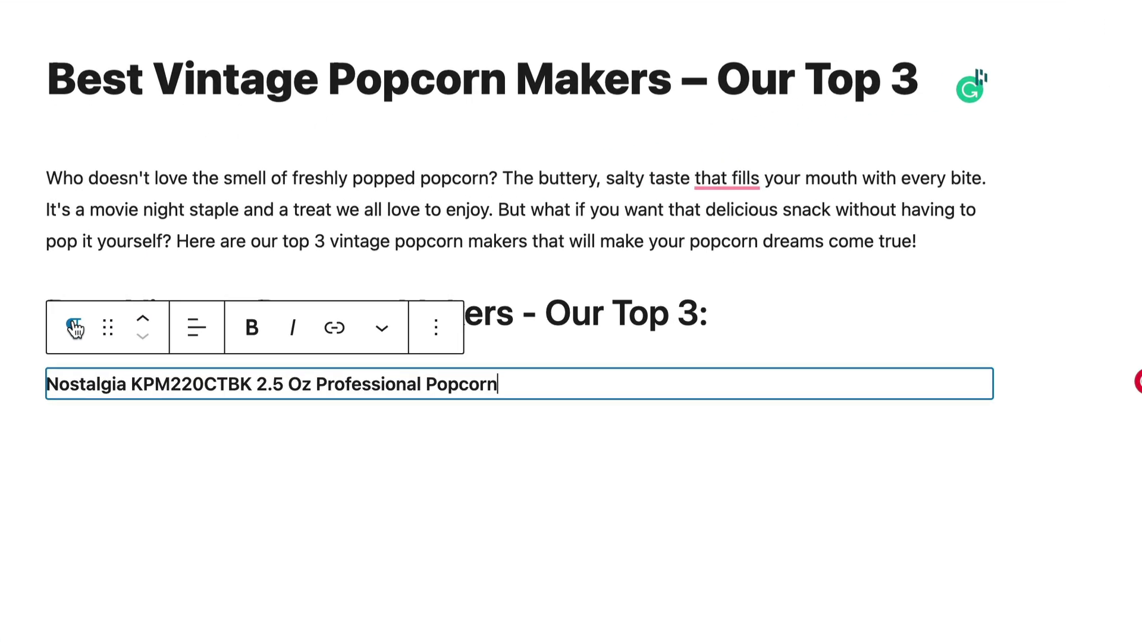
- Transform the Nostalgia KPM220CTBK product name into an H3 heading and place the cursor in the empty block below it
click(74, 328)
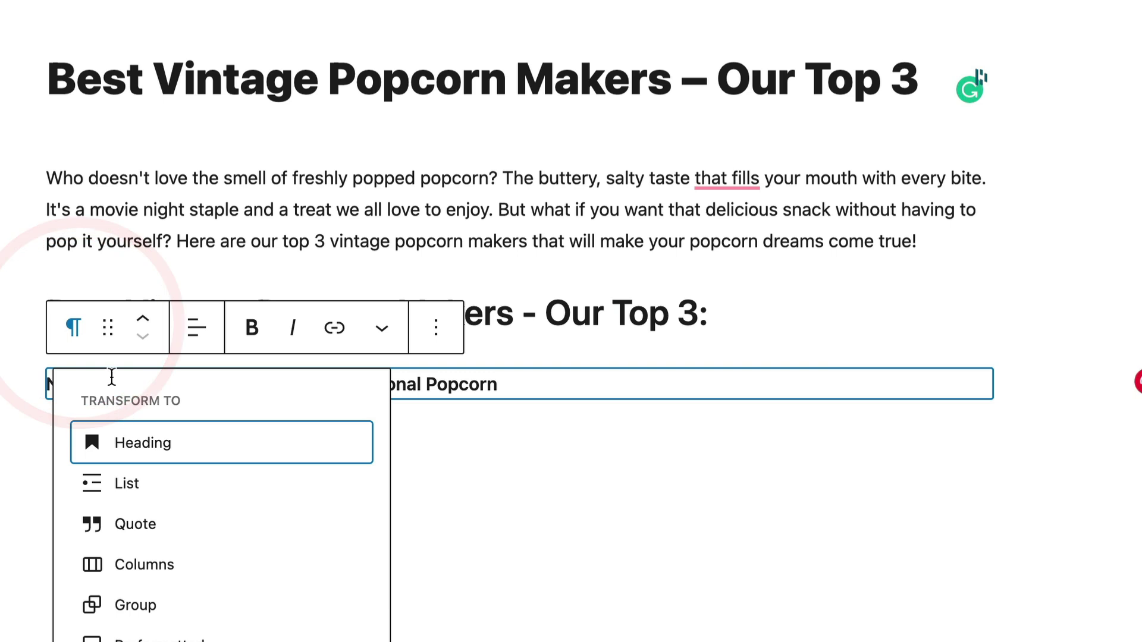
click(179, 443)
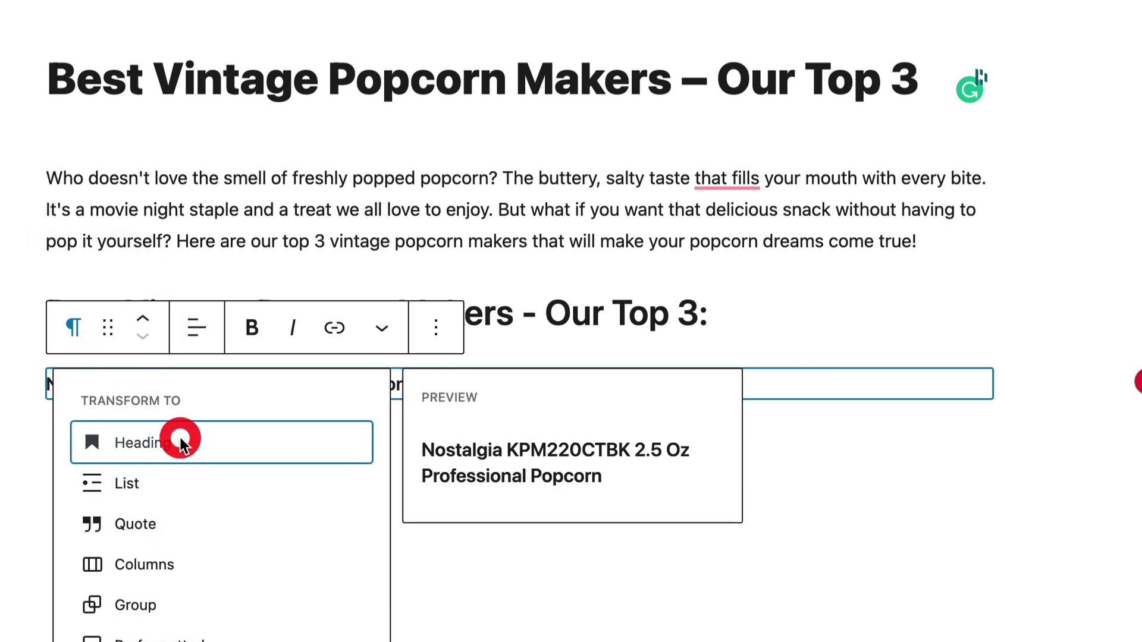
click(200, 324)
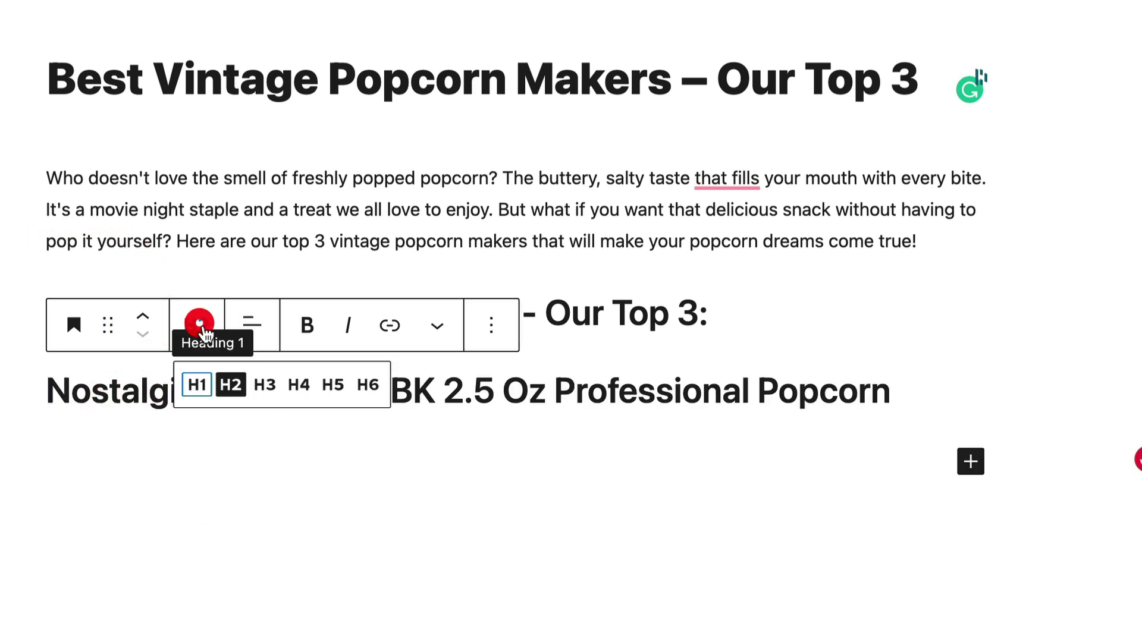
click(271, 390)
click(315, 449)
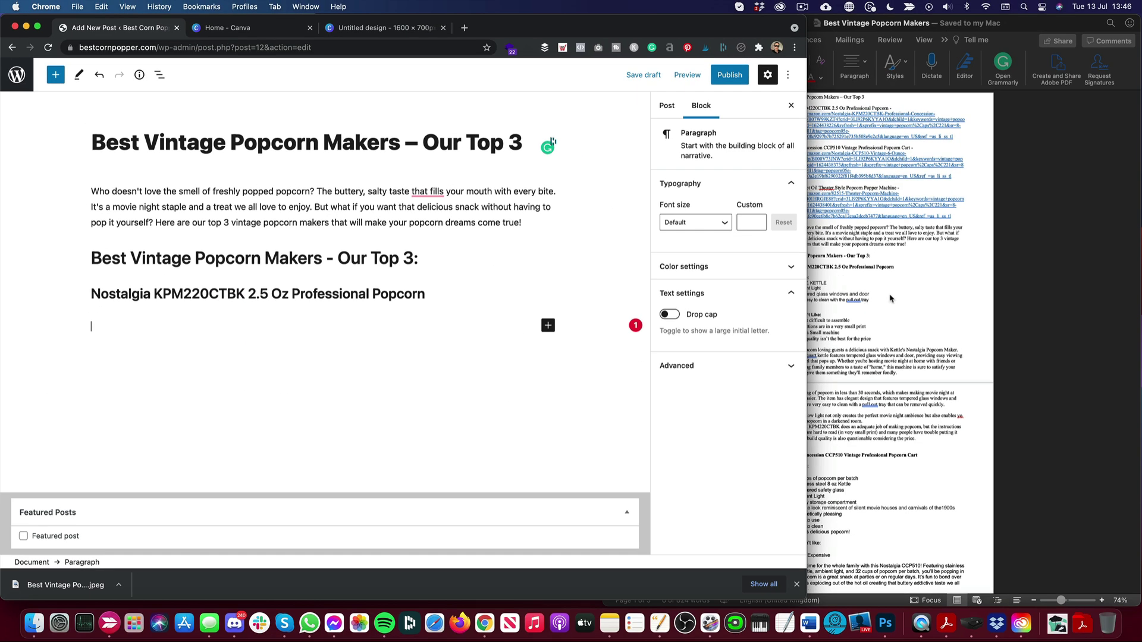
- Insert a Columns block with the 70 / 30 layout below the Nostalgia KPM220CTBK heading
click(776, 272)
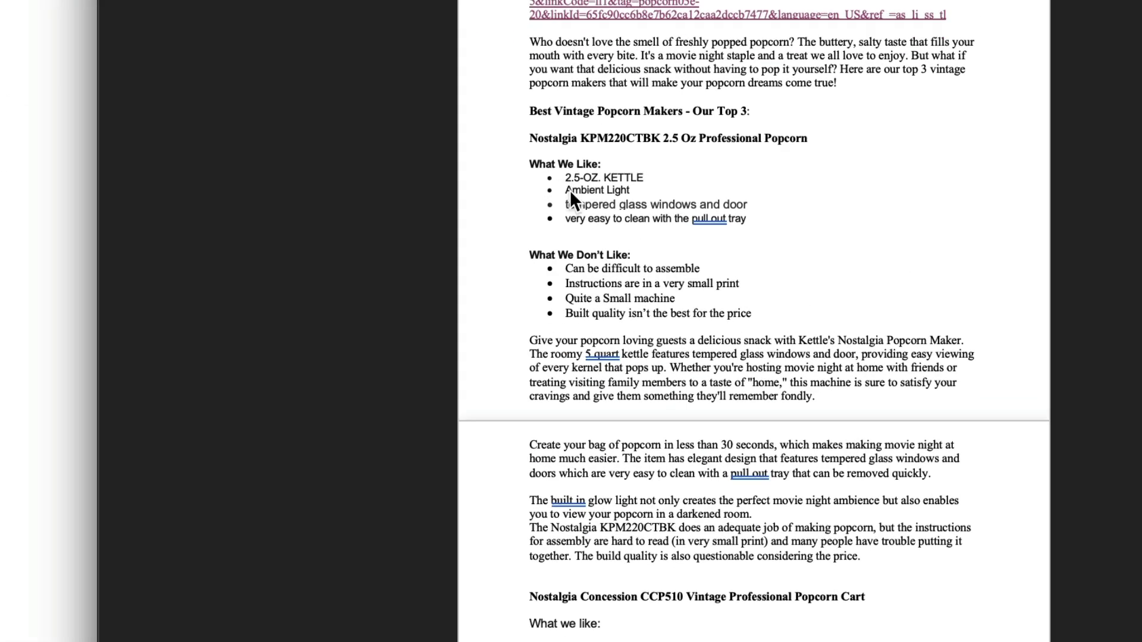
click(796, 258)
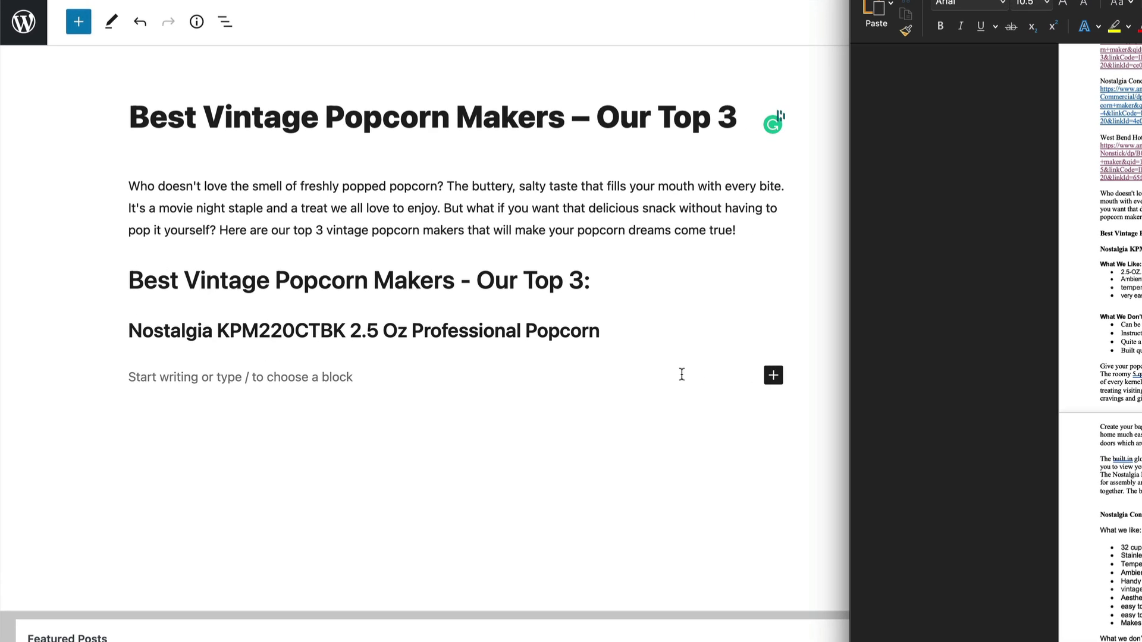
click(482, 325)
click(547, 326)
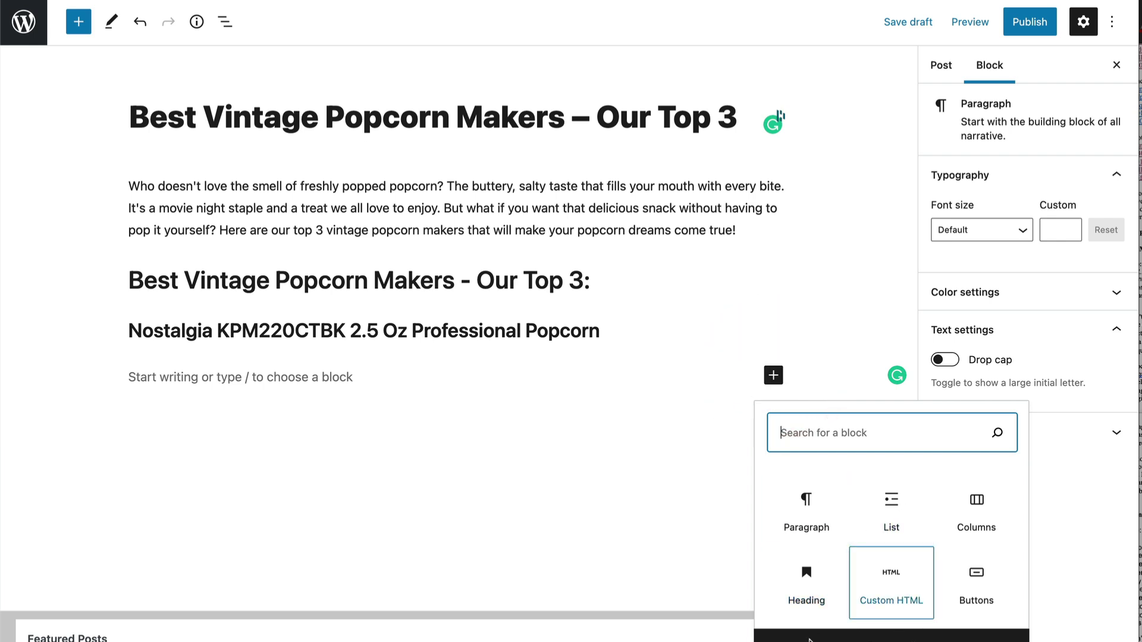
click(978, 515)
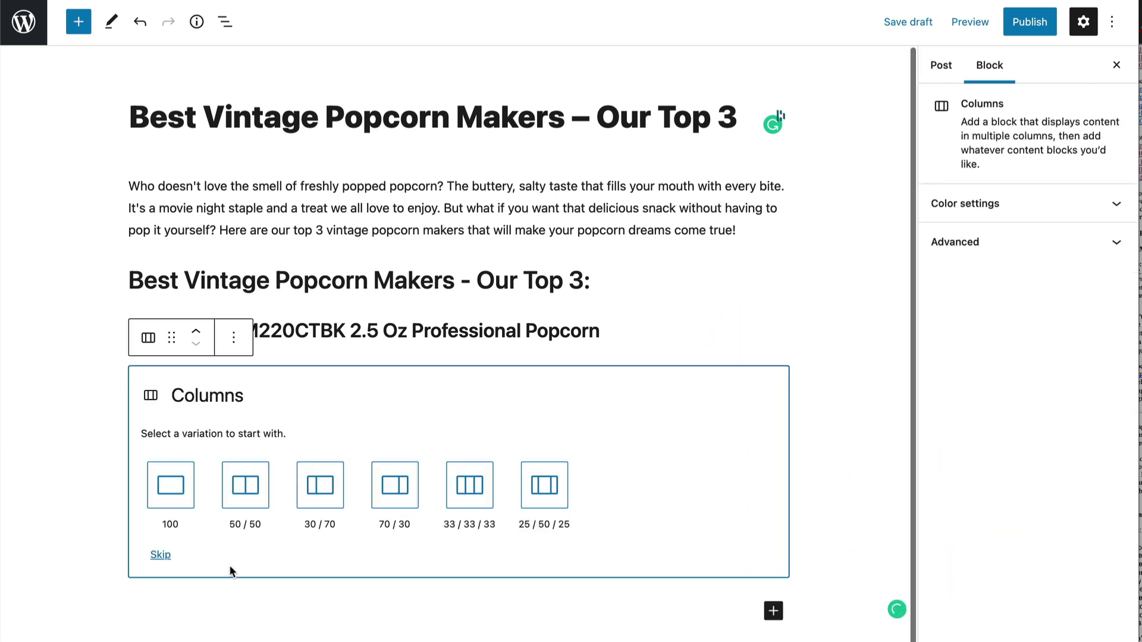
click(414, 480)
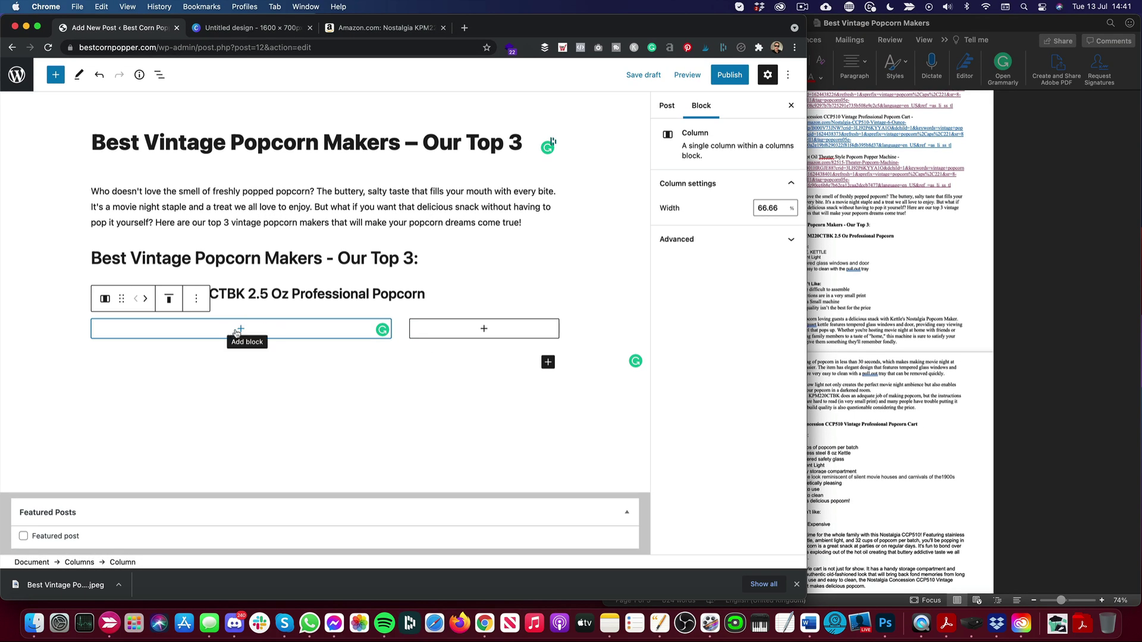
- Add a paragraph in the wider column and paste the first product's "What We Like:" line with its bullet list from the Word article
click(237, 329)
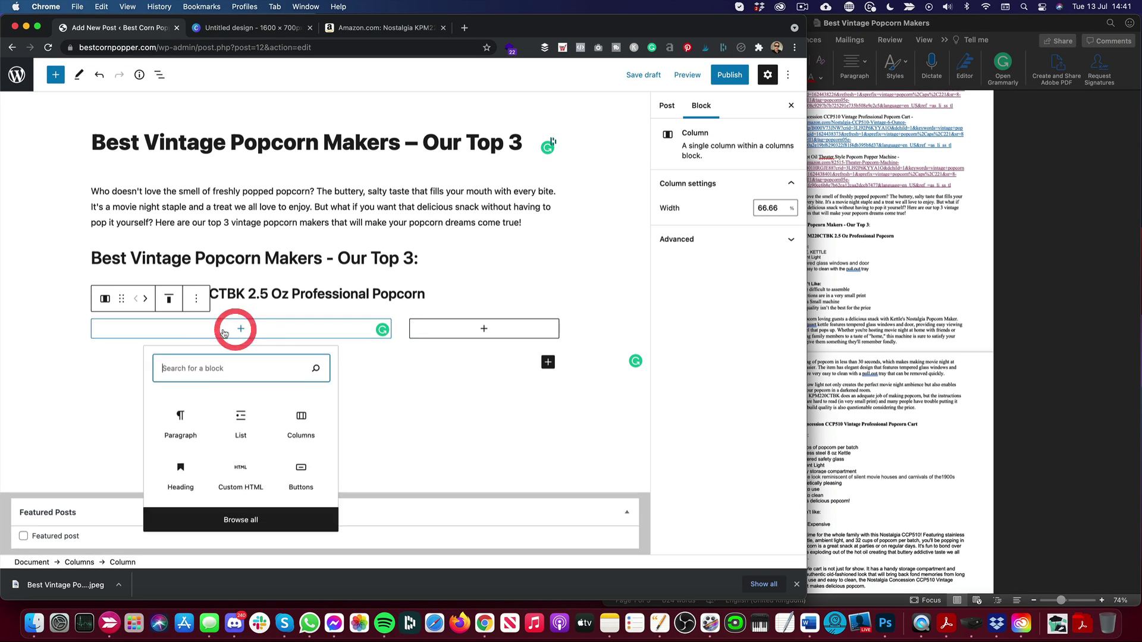
click(167, 411)
click(861, 290)
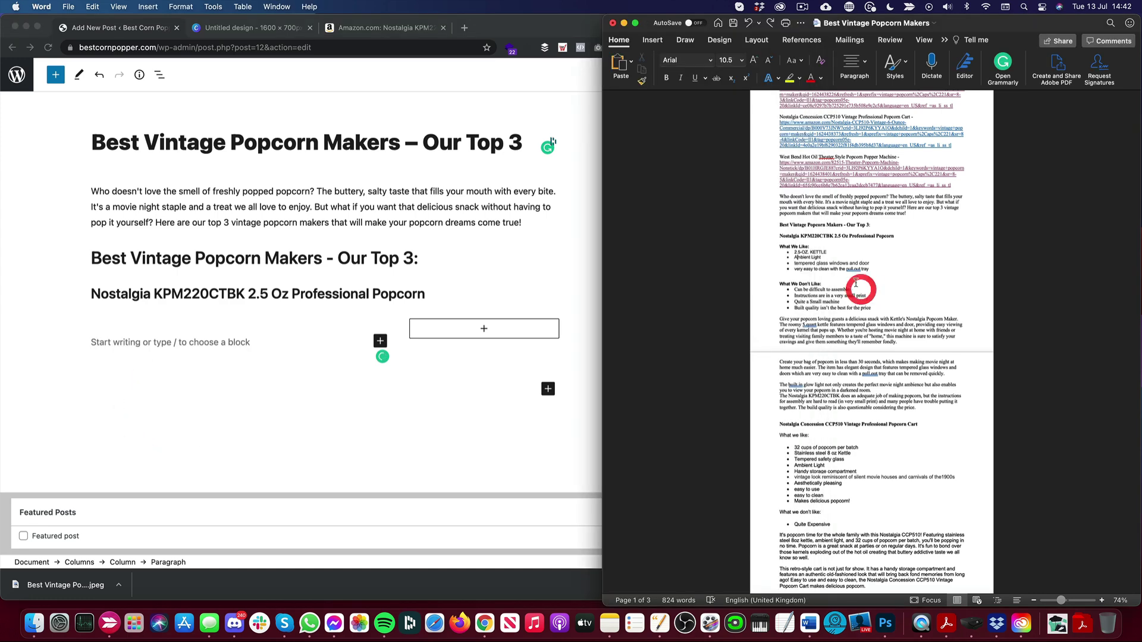
drag(871, 269, 772, 245)
key(super+c)
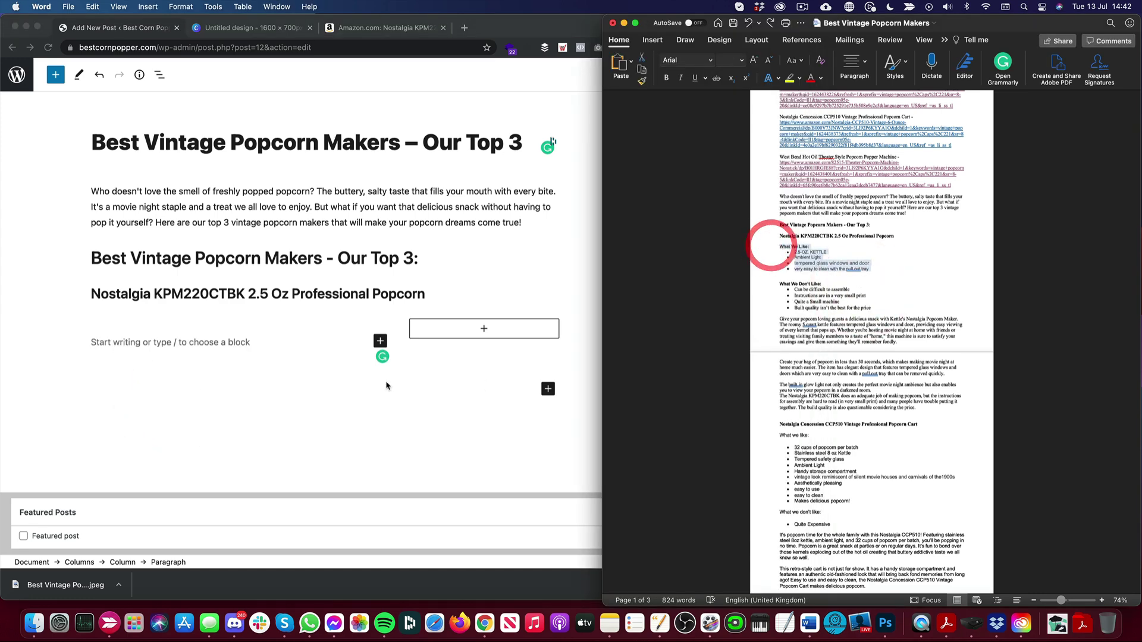
click(162, 341)
key(super+v)
click(190, 317)
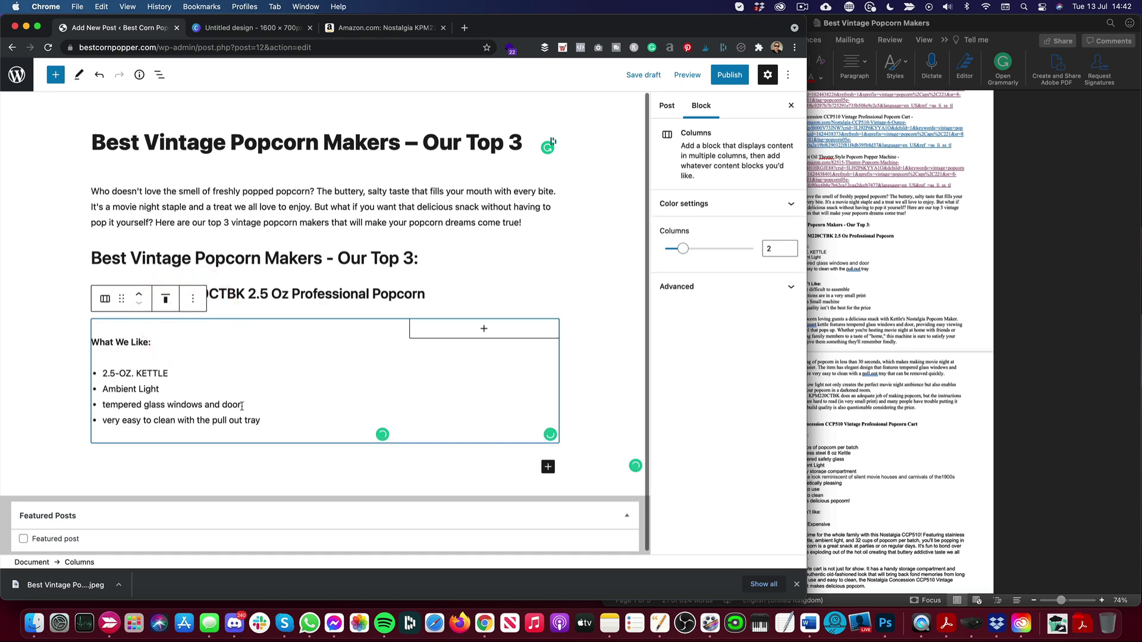
- Copy the first product's "What We Don't Like:" section from the Word article below the likes list in the same column
click(894, 255)
drag(871, 308, 771, 284)
key(super+c)
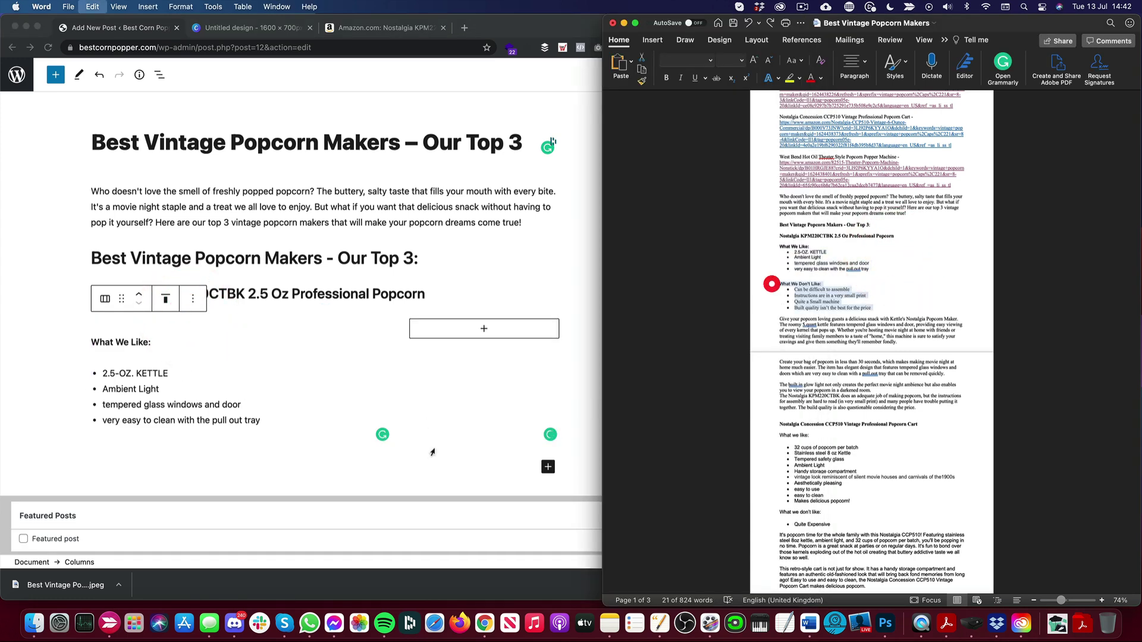
click(267, 428)
click(272, 423)
key(Return)
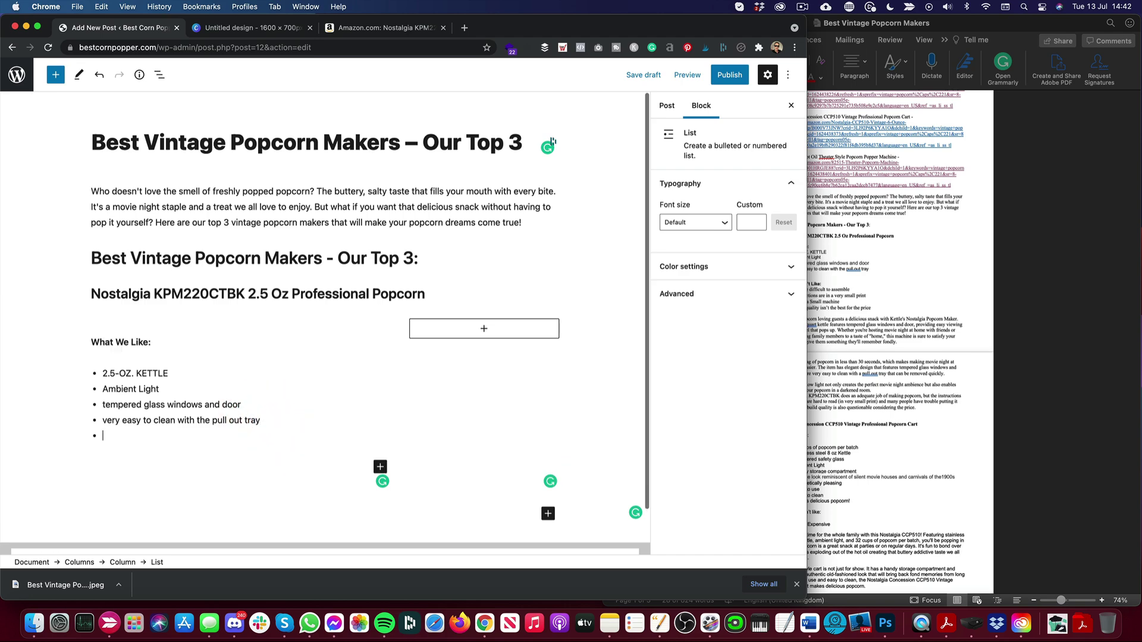
key(super+v)
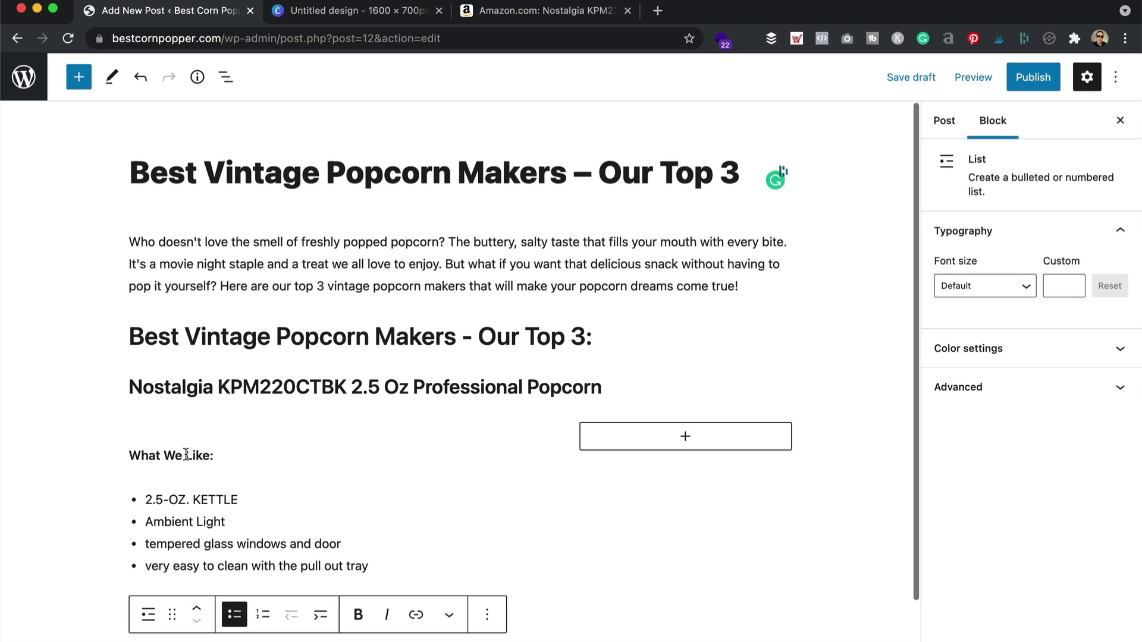
- Set the text color of the "What We Like:" line to bright green and the "What We Don't Like:" line to dark red
drag(151, 341, 90, 342)
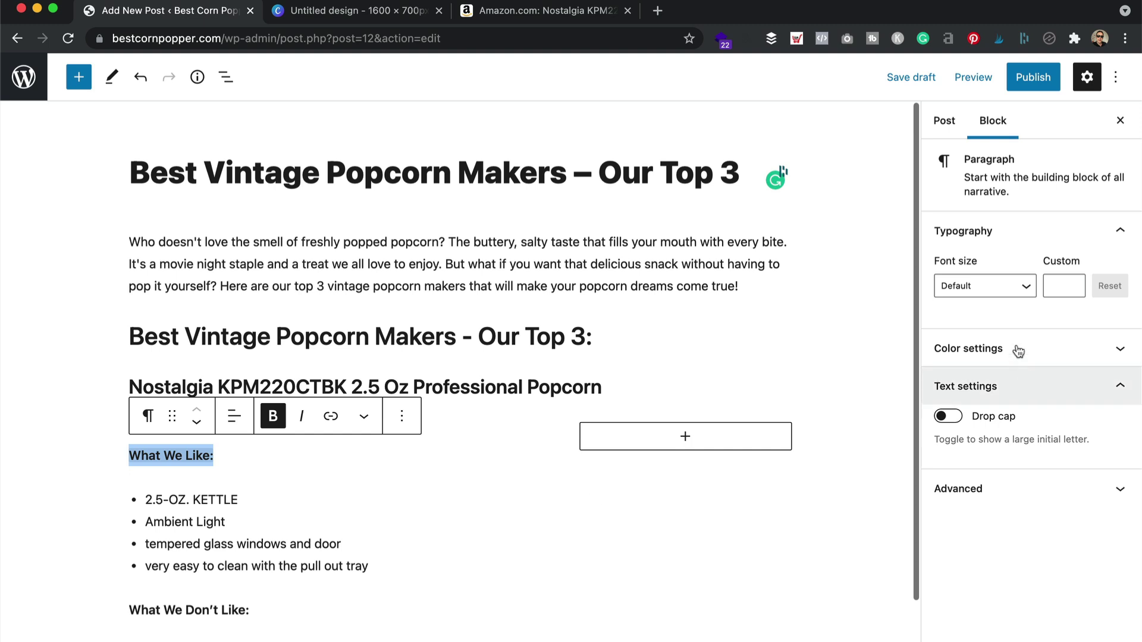
click(1052, 364)
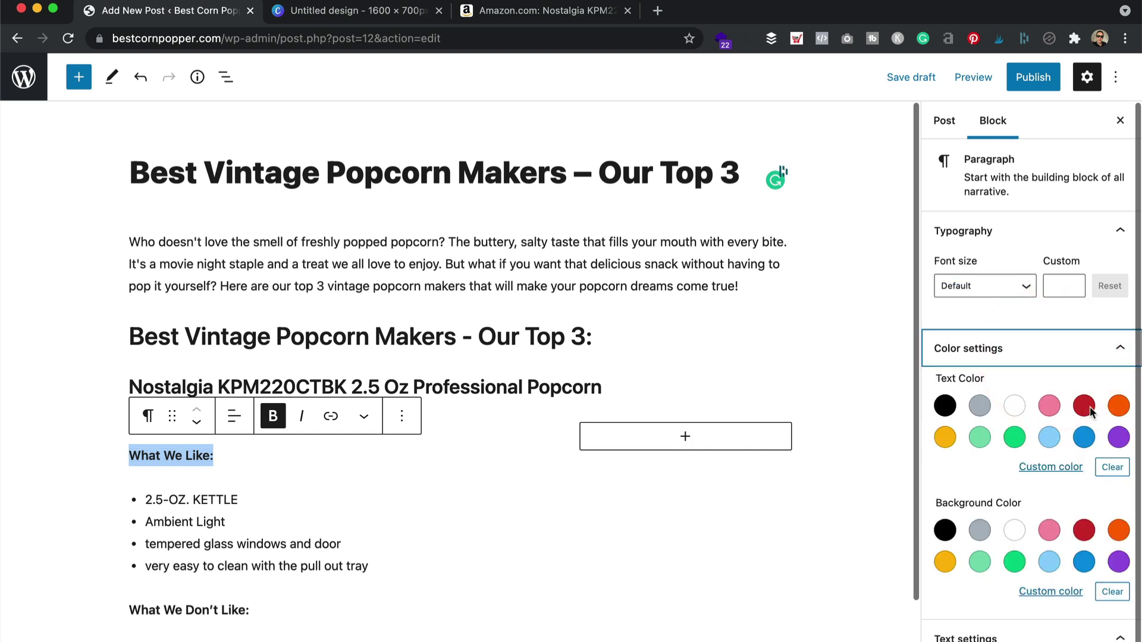
click(1018, 443)
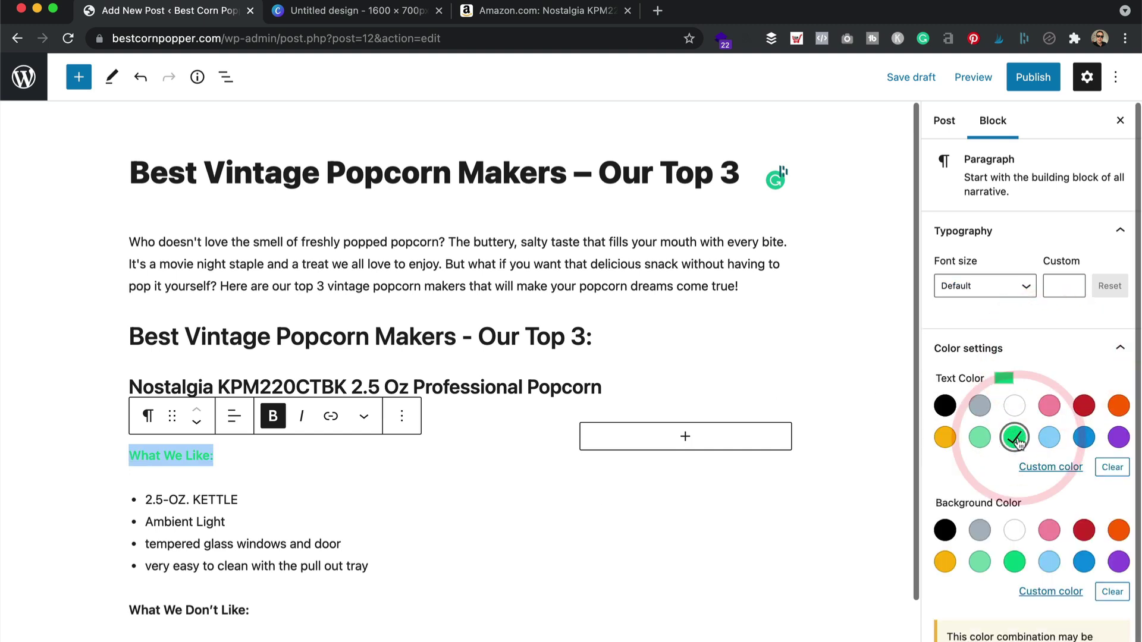
drag(274, 613, 101, 612)
drag(286, 610, 132, 611)
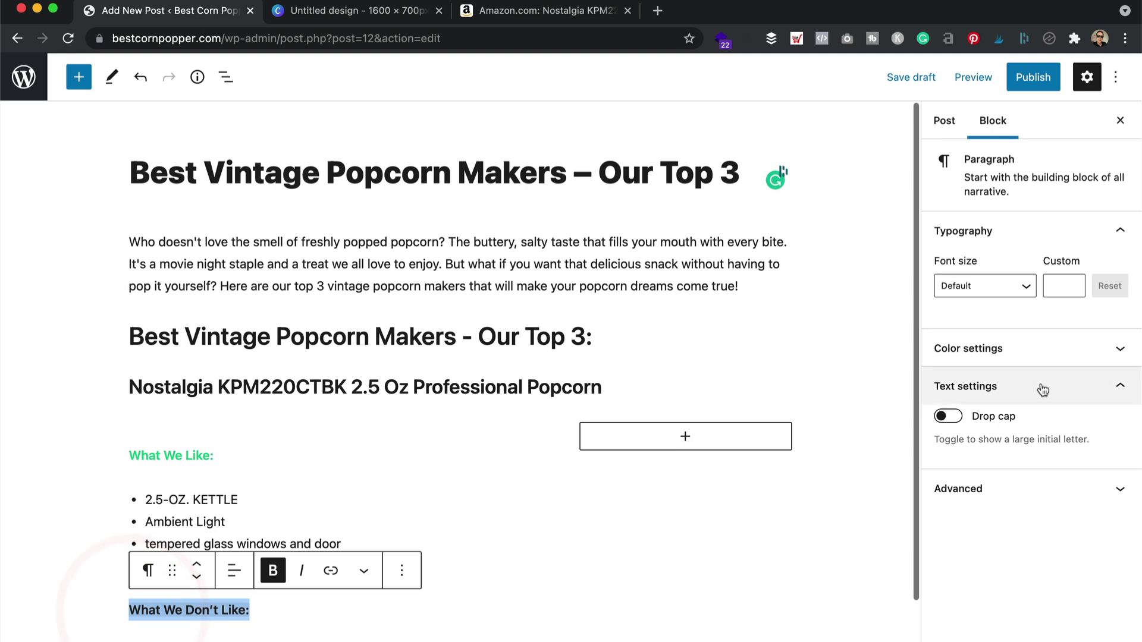
click(1065, 348)
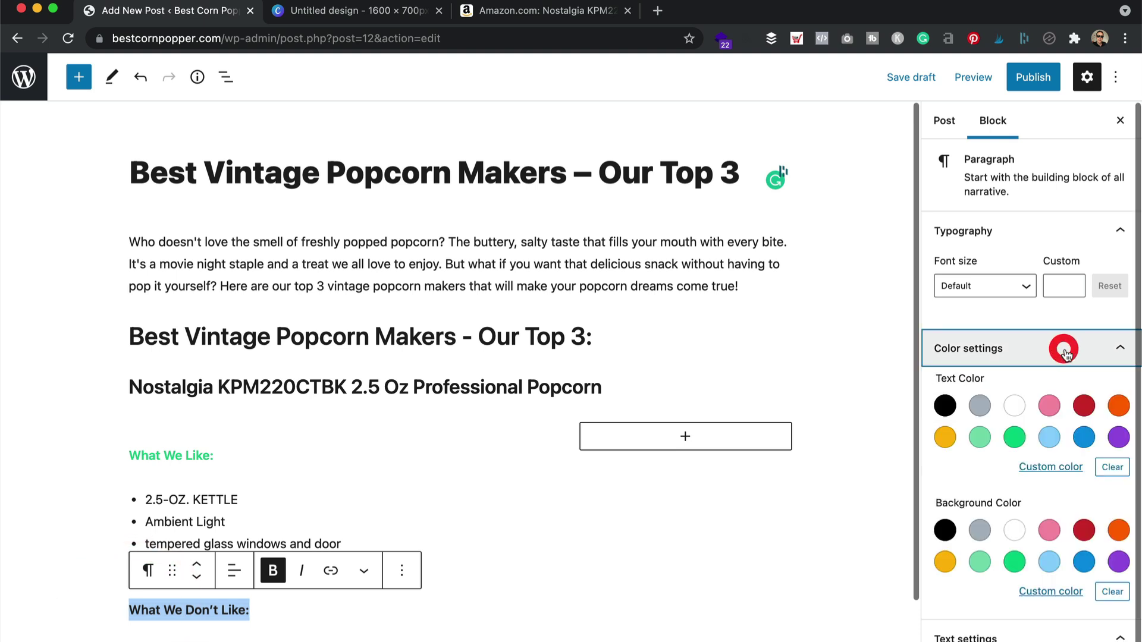
click(1083, 406)
- Insert a Custom HTML block in the empty narrower column beside the likes and dislikes lists
click(725, 589)
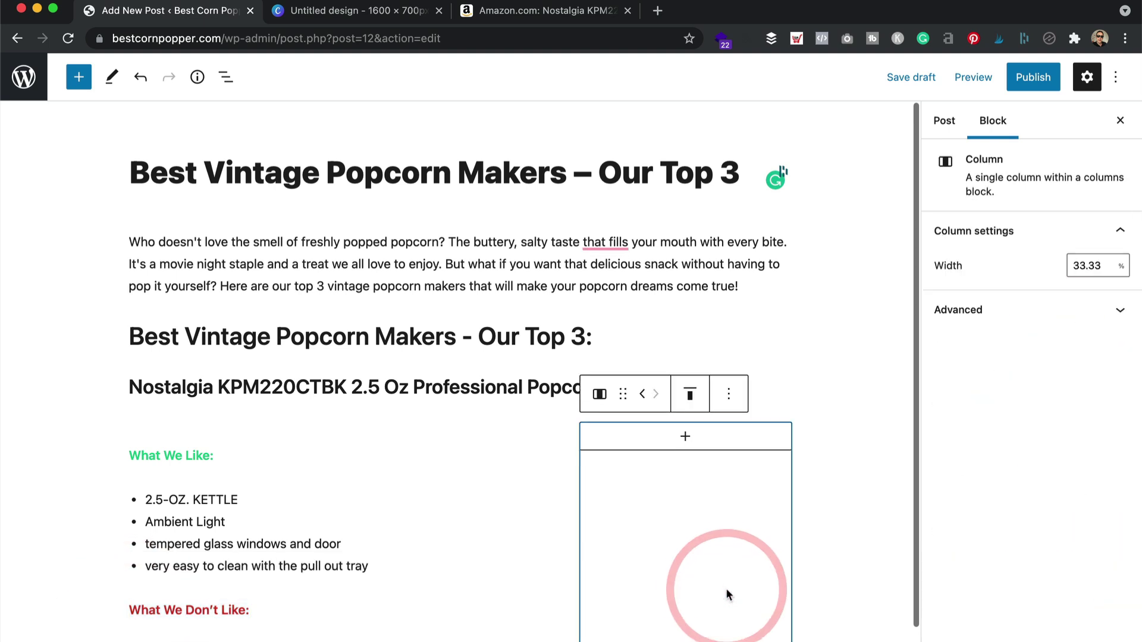
click(689, 435)
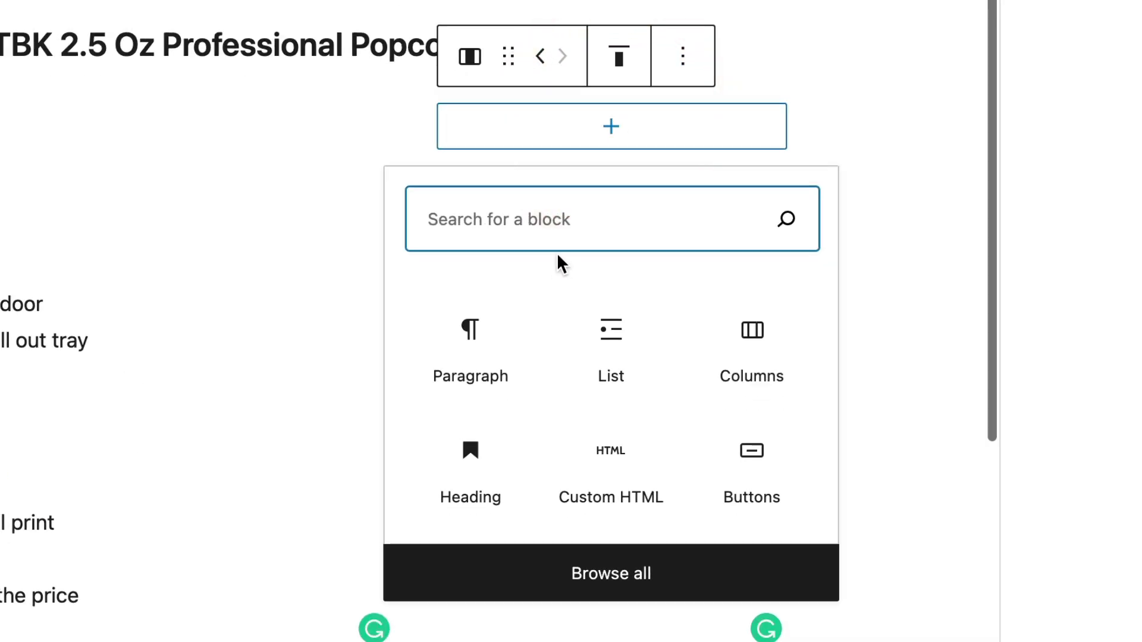
click(591, 465)
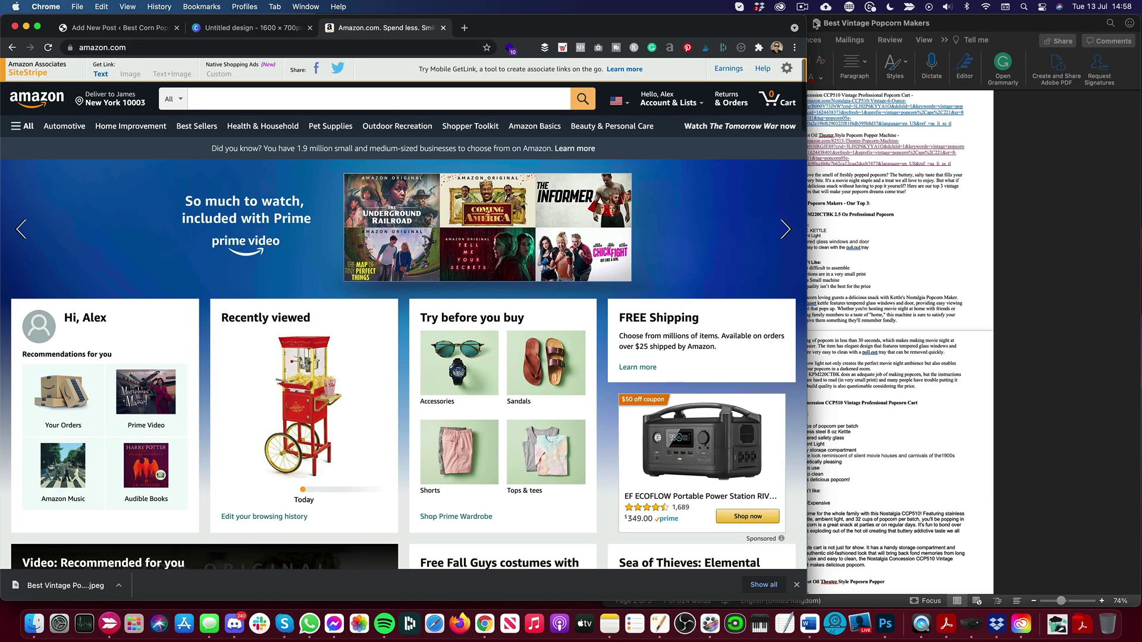
- Copy "Nostalgia KPM220CTBK 2.5 Oz Professional Popcorn" from the Word article, search Amazon for it, and open the matching product page
click(873, 207)
scroll(850, 179, up, 3)
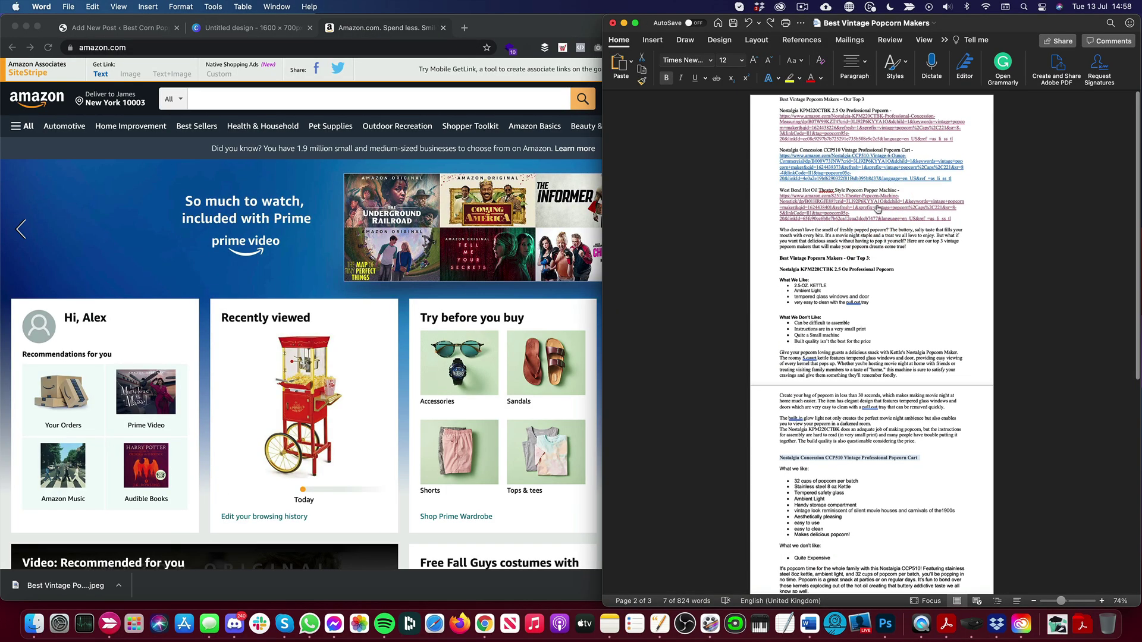
drag(791, 106, 895, 108)
key(super+c)
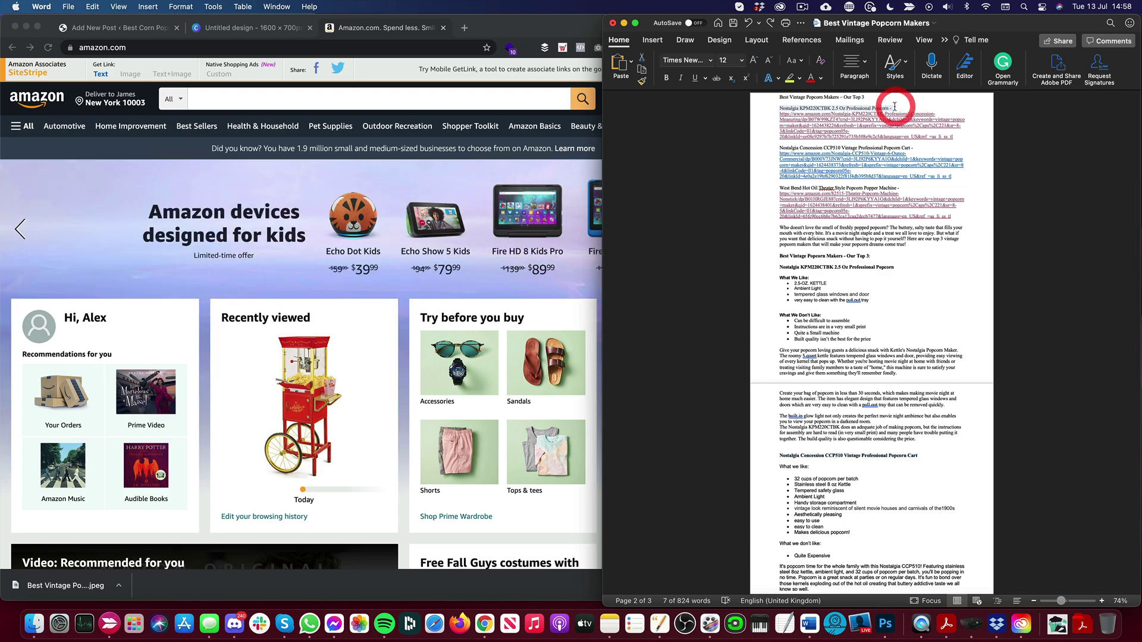
click(222, 104)
key(super+v)
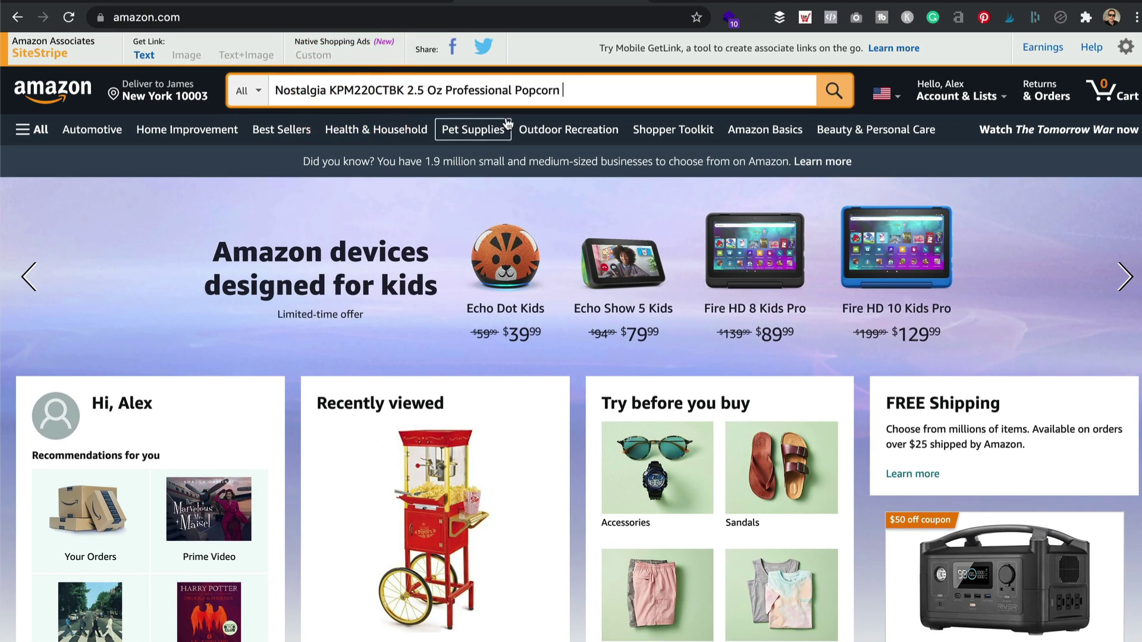
key(Return)
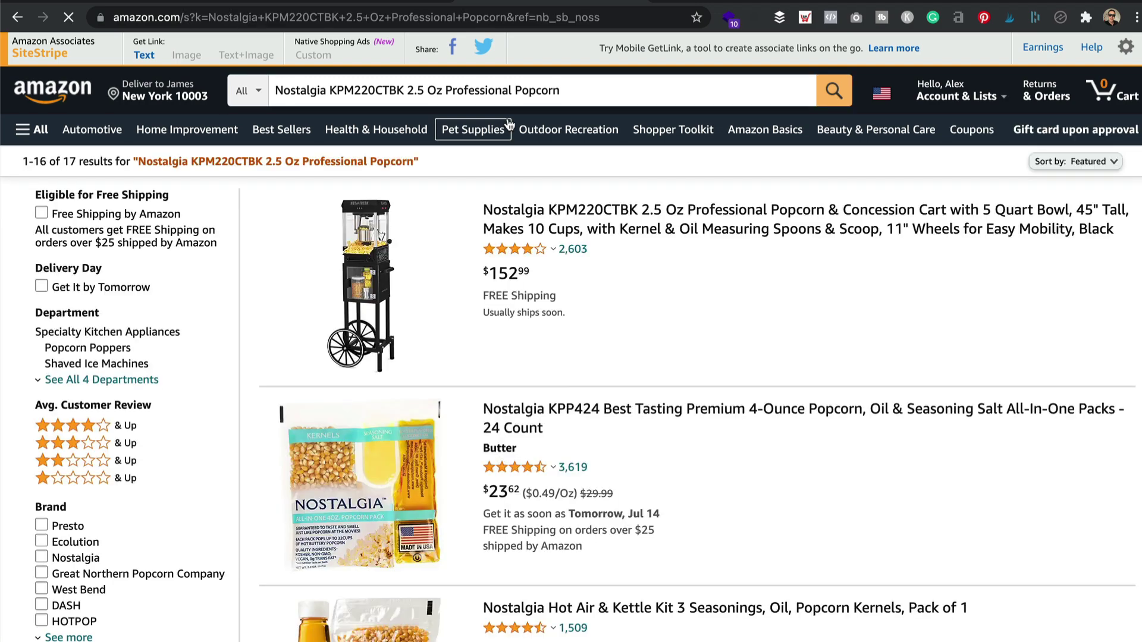
click(677, 210)
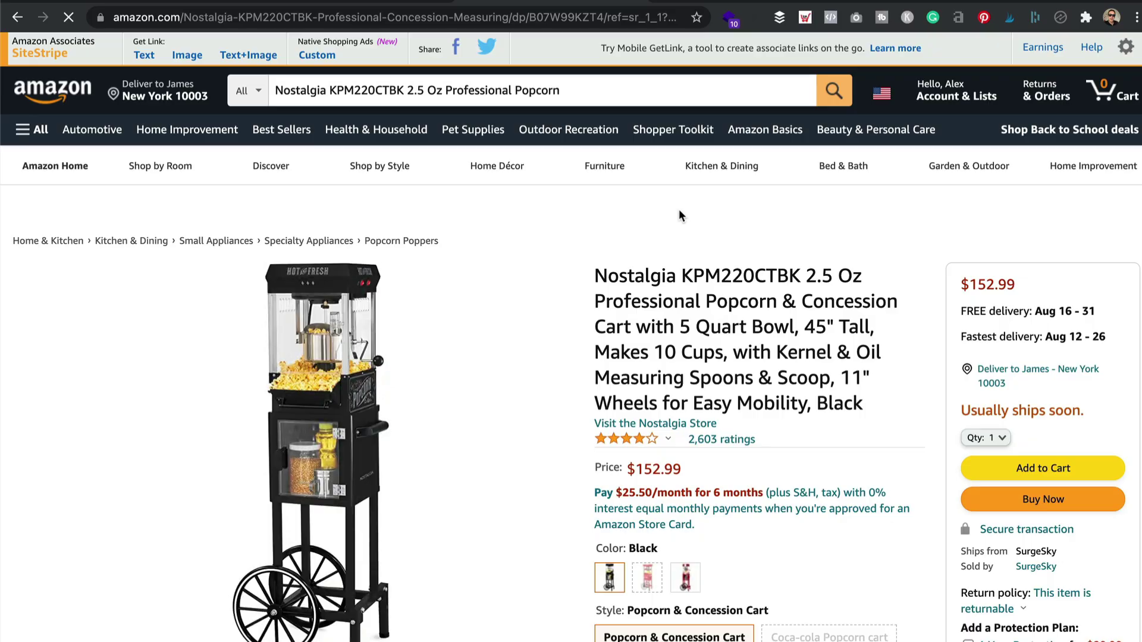
- Look through the product page down to the footer's "Become an Affiliate" link and return to the product details
scroll(680, 216, down, 20)
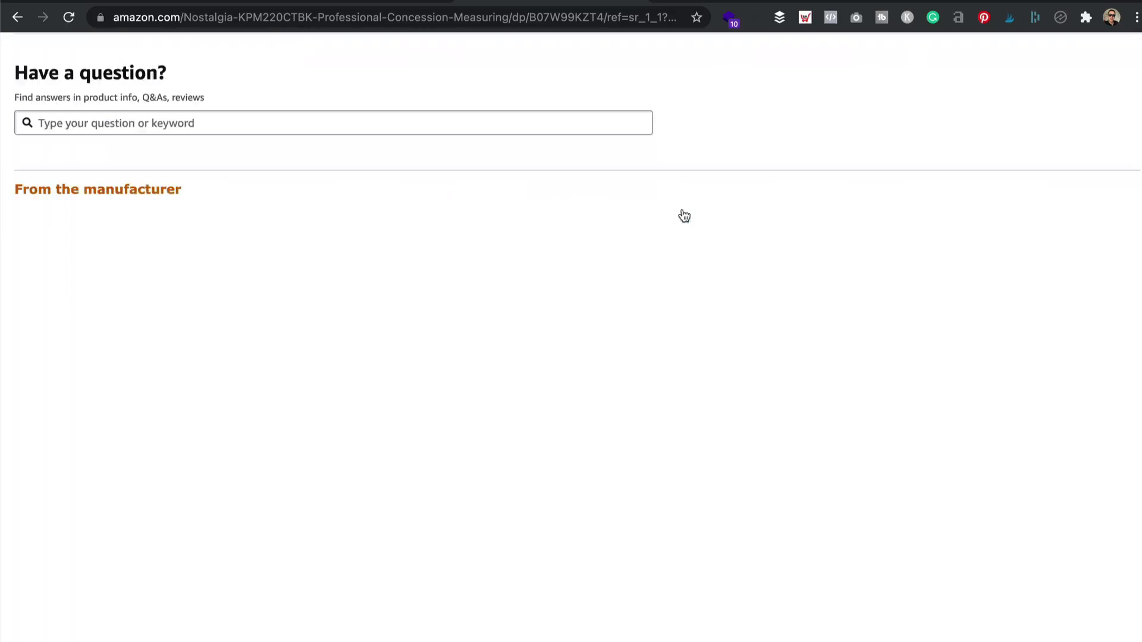
scroll(686, 215, down, 15)
scroll(686, 214, up, 1)
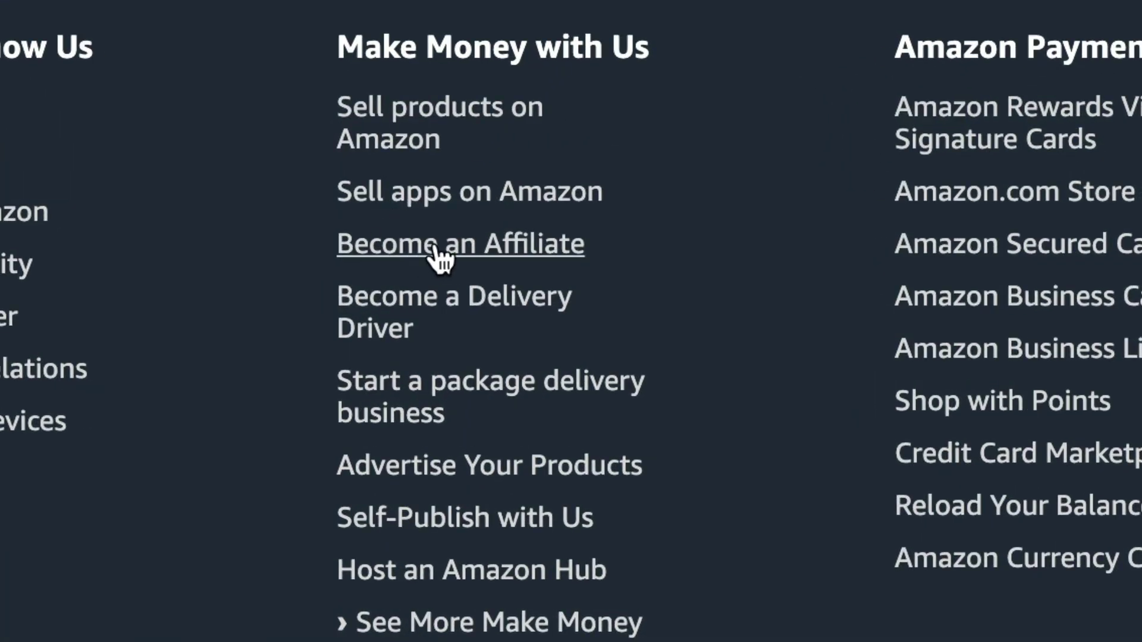
scroll(633, 242, up, 15)
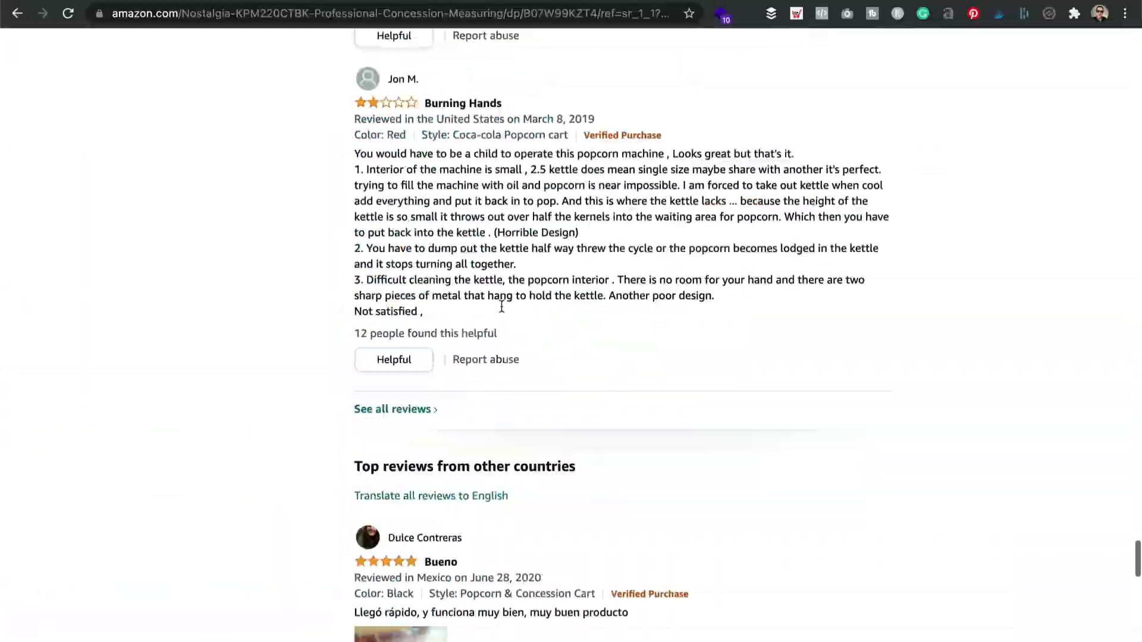
scroll(501, 306, up, 20)
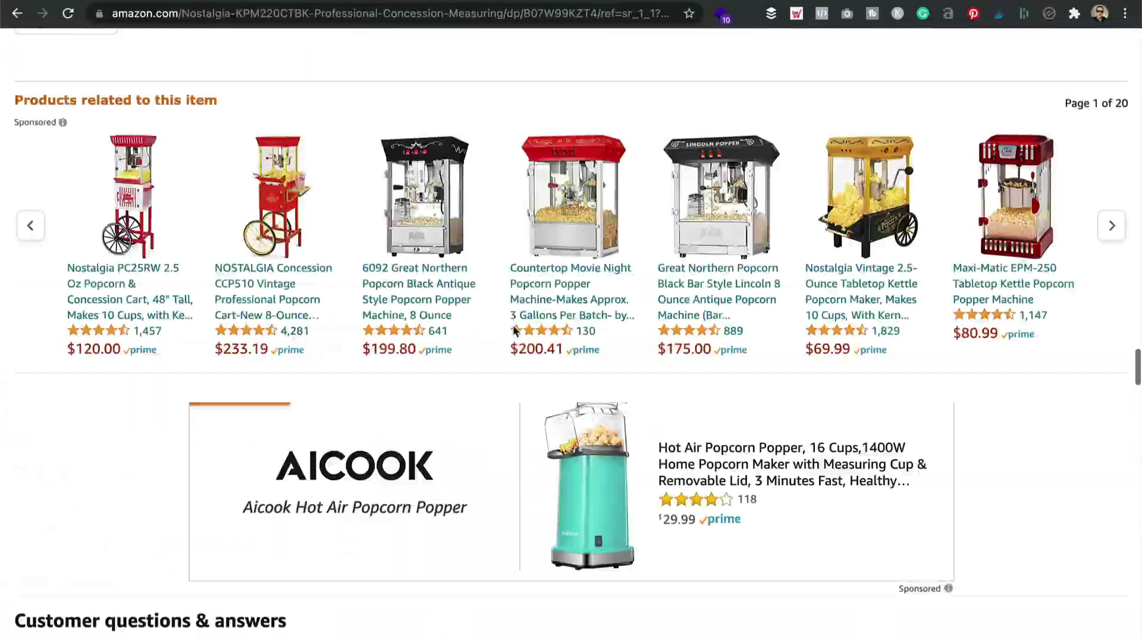
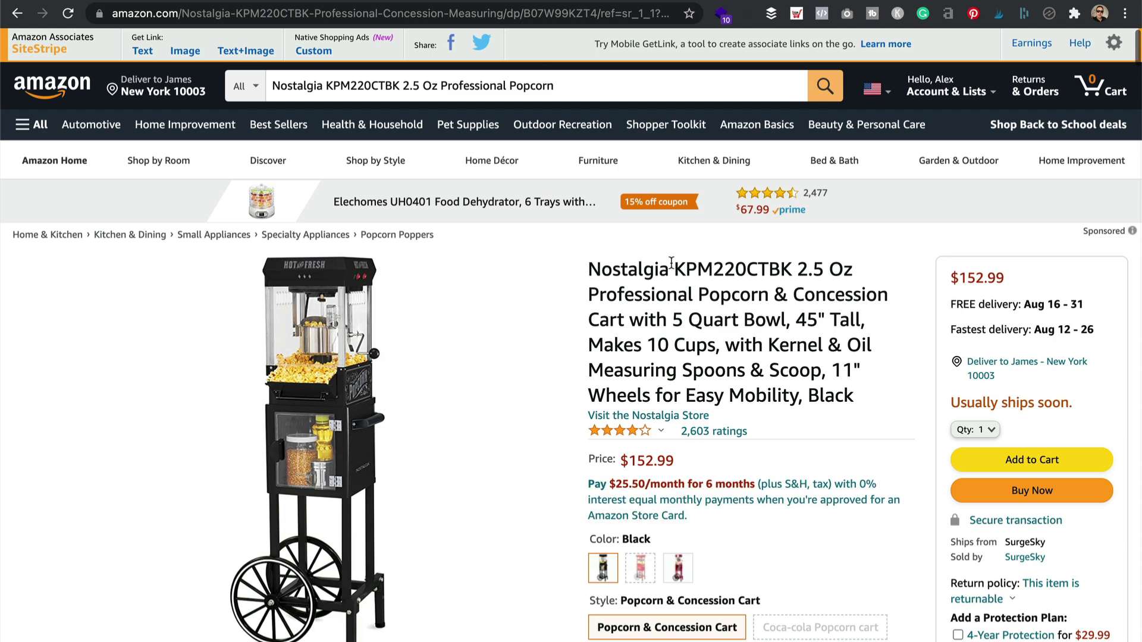
- Generate a Large SiteStripe image link for the popcorn cart and paste its HTML into the post's Custom HTML block
click(190, 53)
click(301, 116)
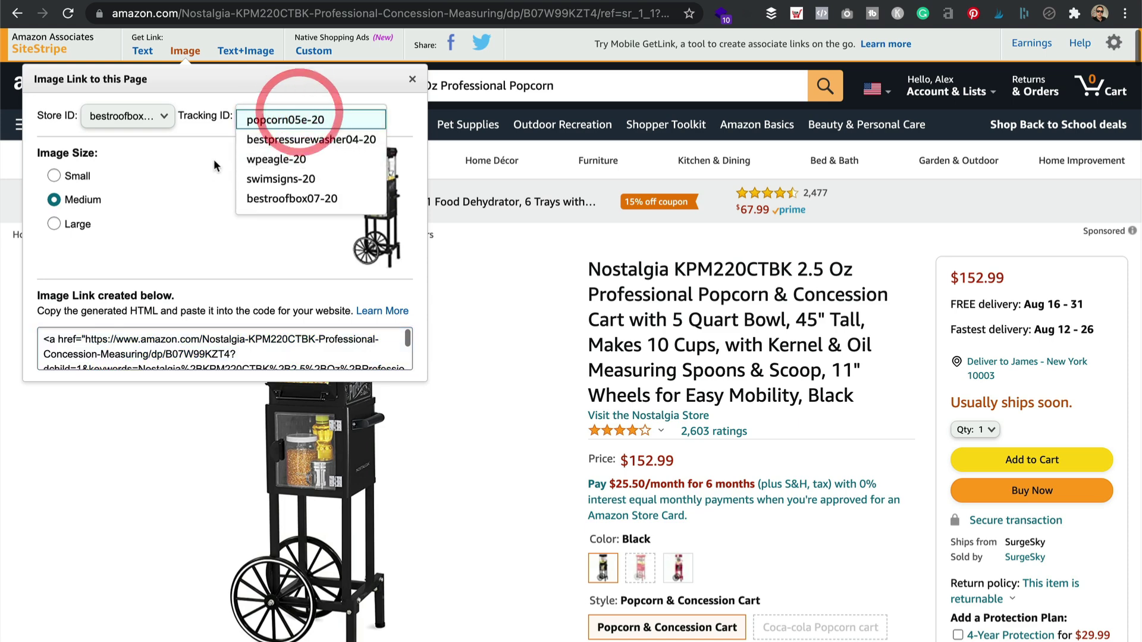
click(173, 186)
click(53, 224)
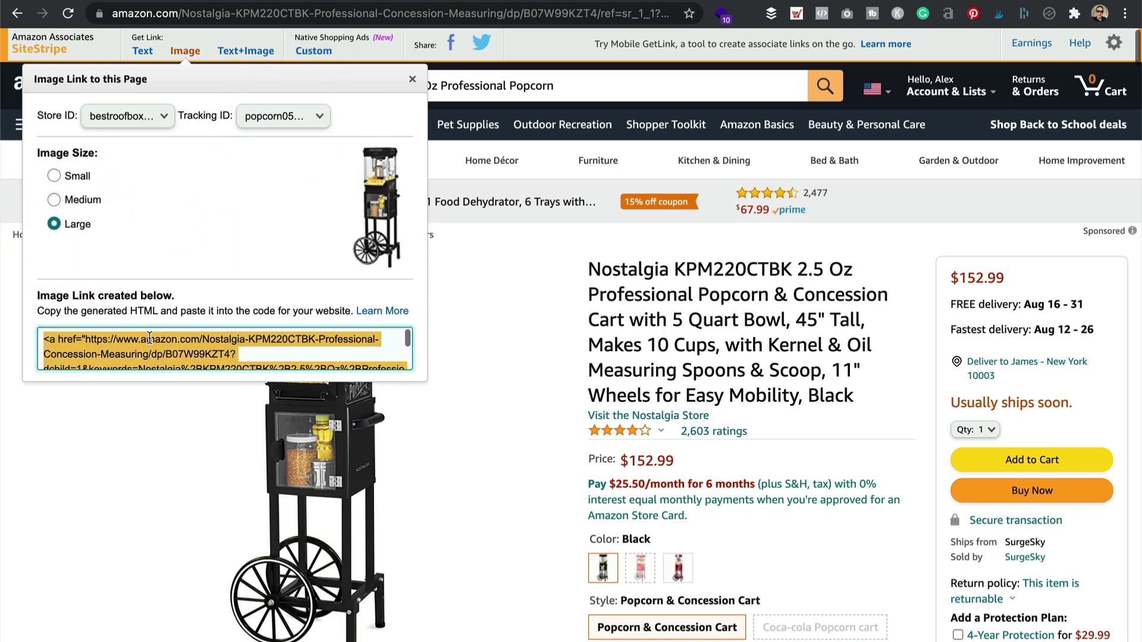
click(247, 355)
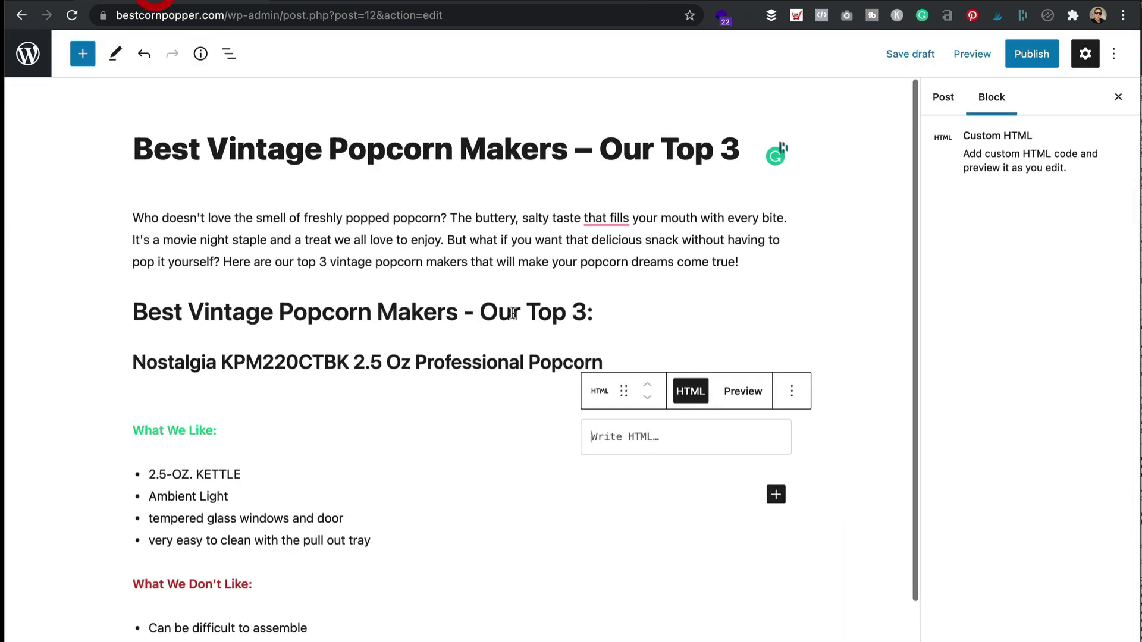
click(640, 440)
key(ctrl+v)
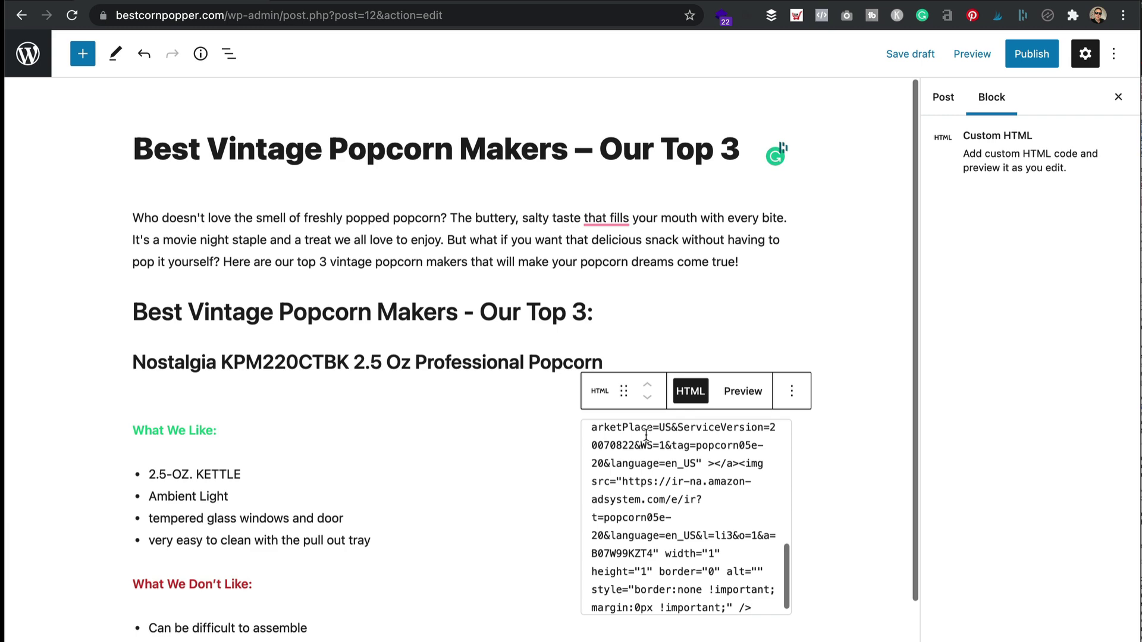
- Preview the post in a new tab and examine the first product's two-column section with its affiliate image
scroll(646, 434, down, 5)
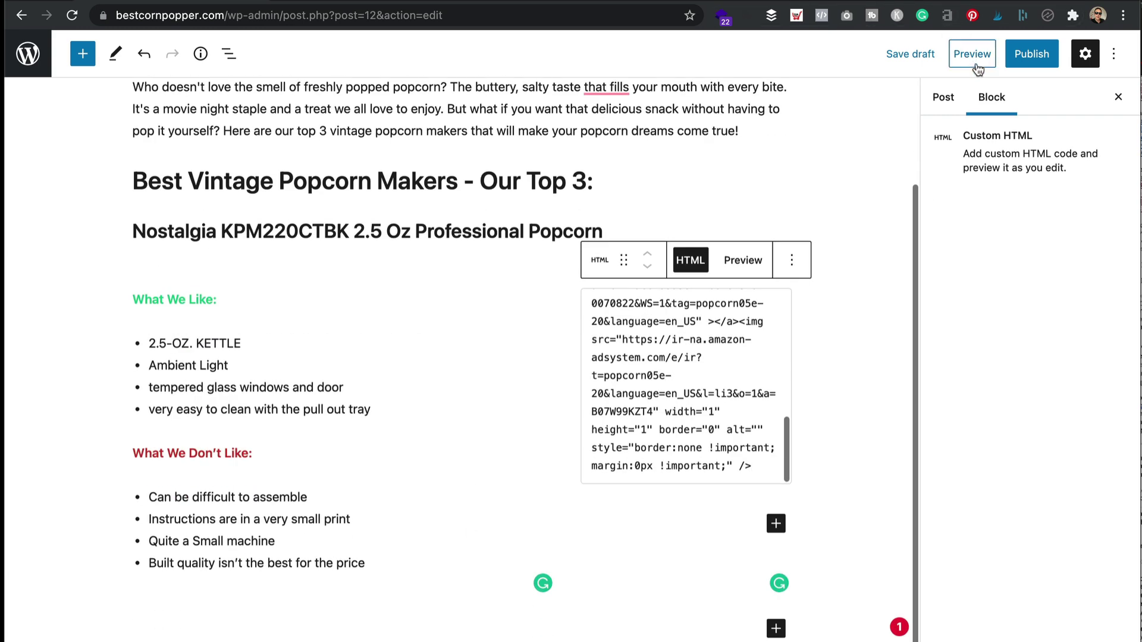
click(975, 60)
click(904, 198)
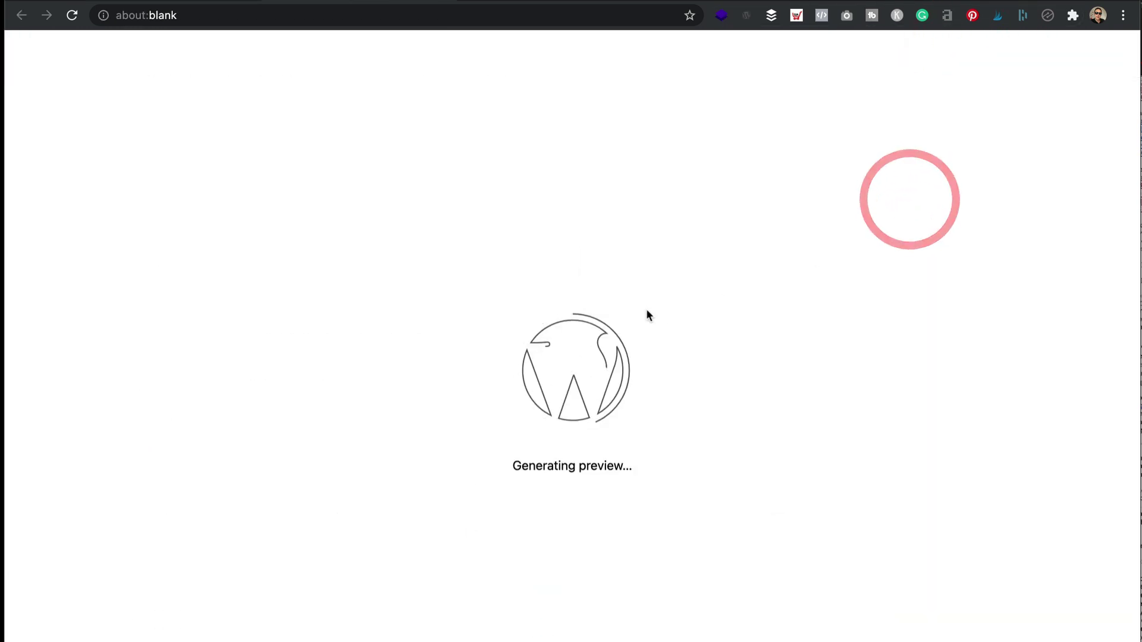
scroll(646, 309, down, 10)
scroll(647, 309, down, 3)
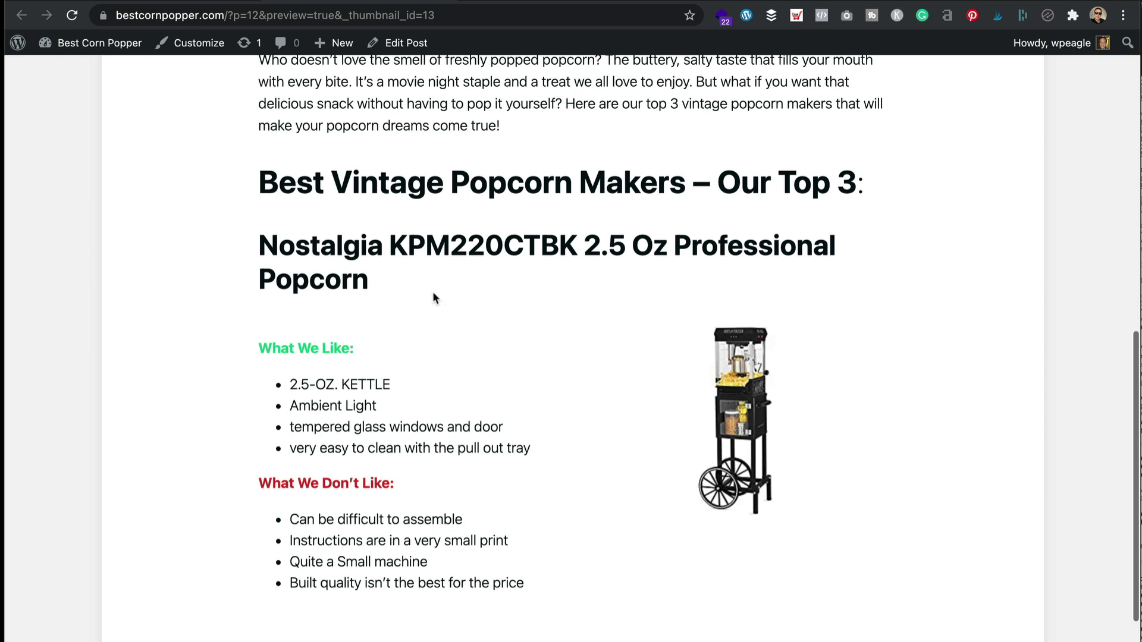
scroll(433, 295, down, 2)
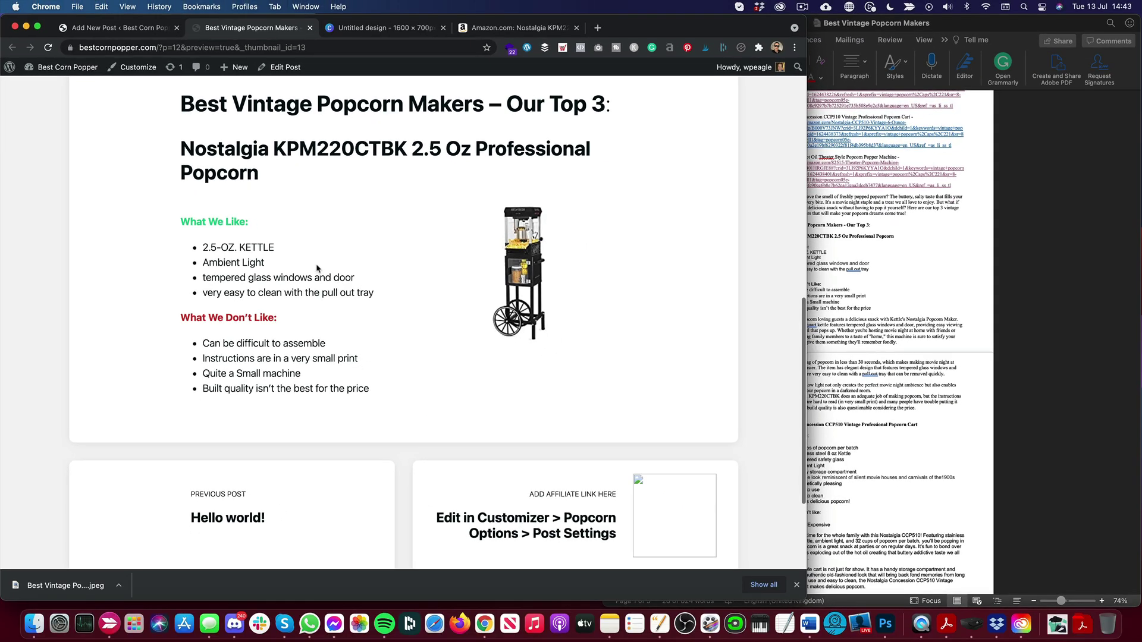
- Copy the first product's description paragraphs from the Word article into a new Paragraph block below the columns in the post
click(875, 309)
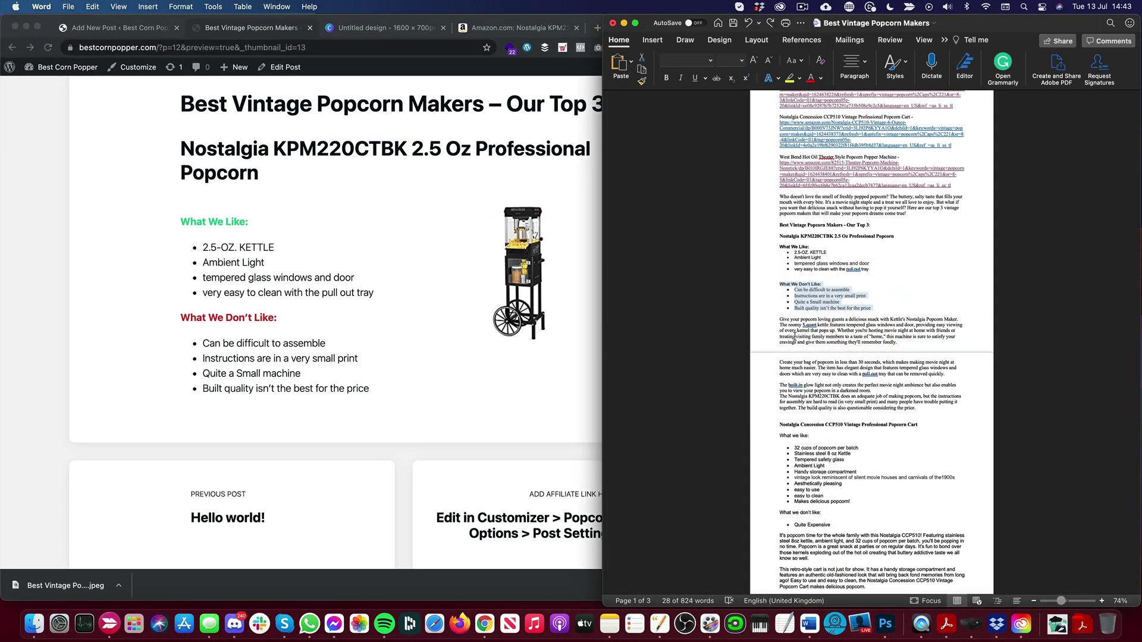
click(158, 27)
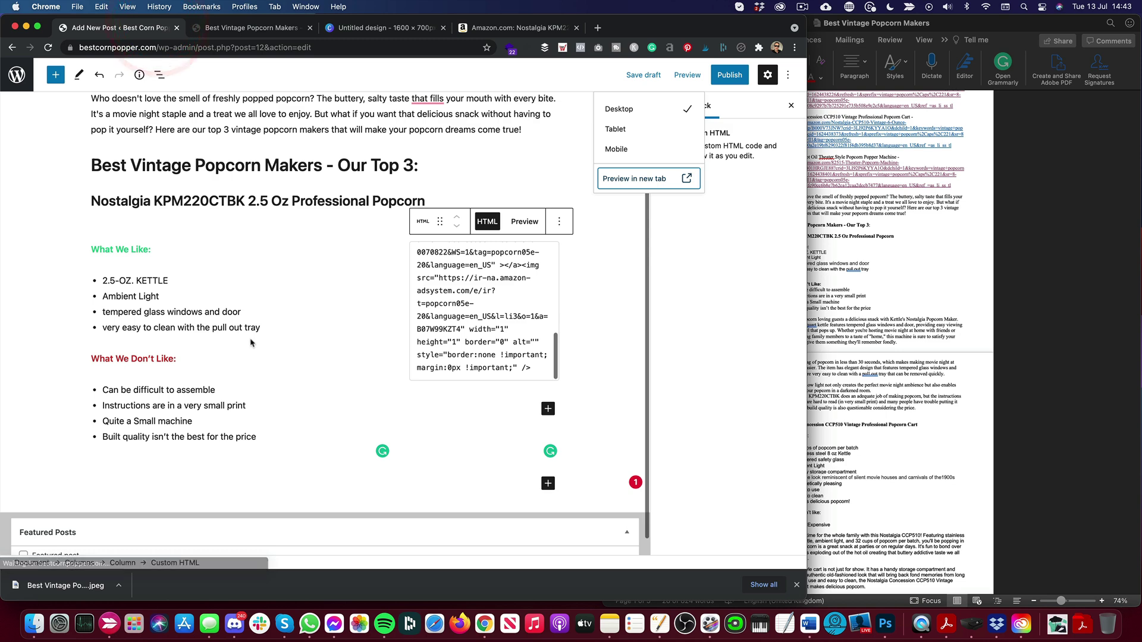
scroll(234, 491, down, 1)
click(277, 455)
click(864, 321)
click(773, 322)
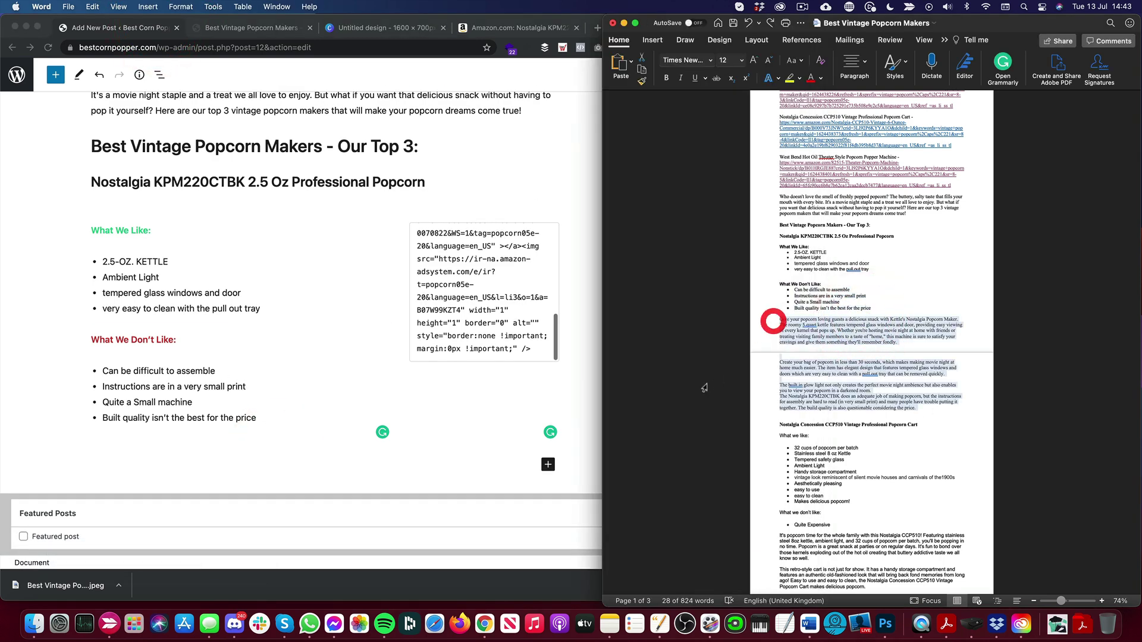
click(247, 445)
click(548, 464)
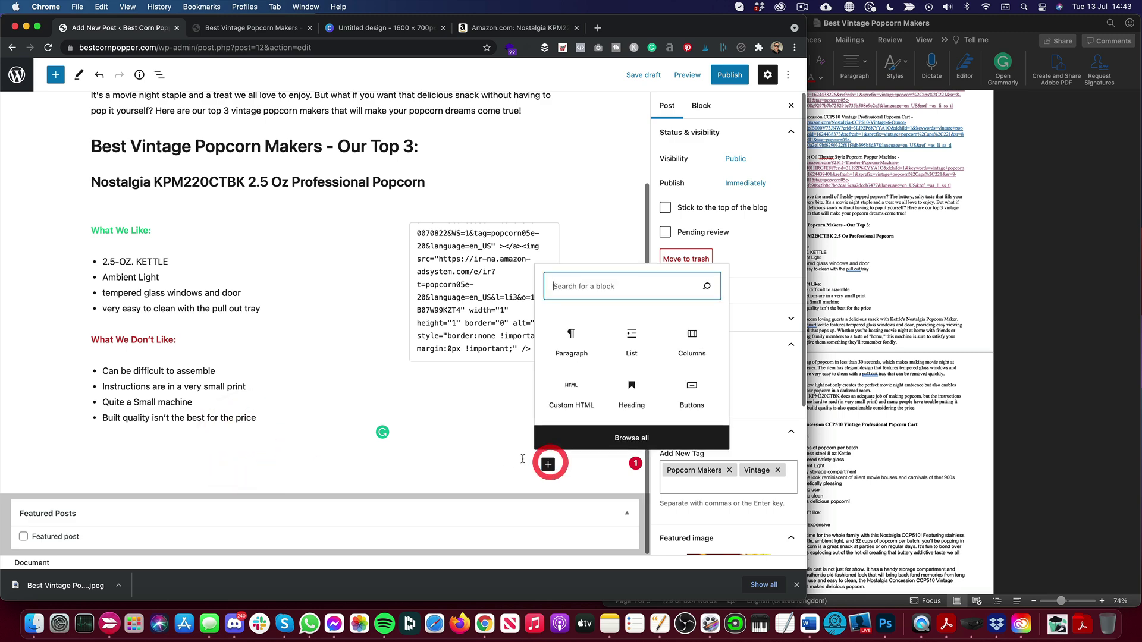
click(562, 329)
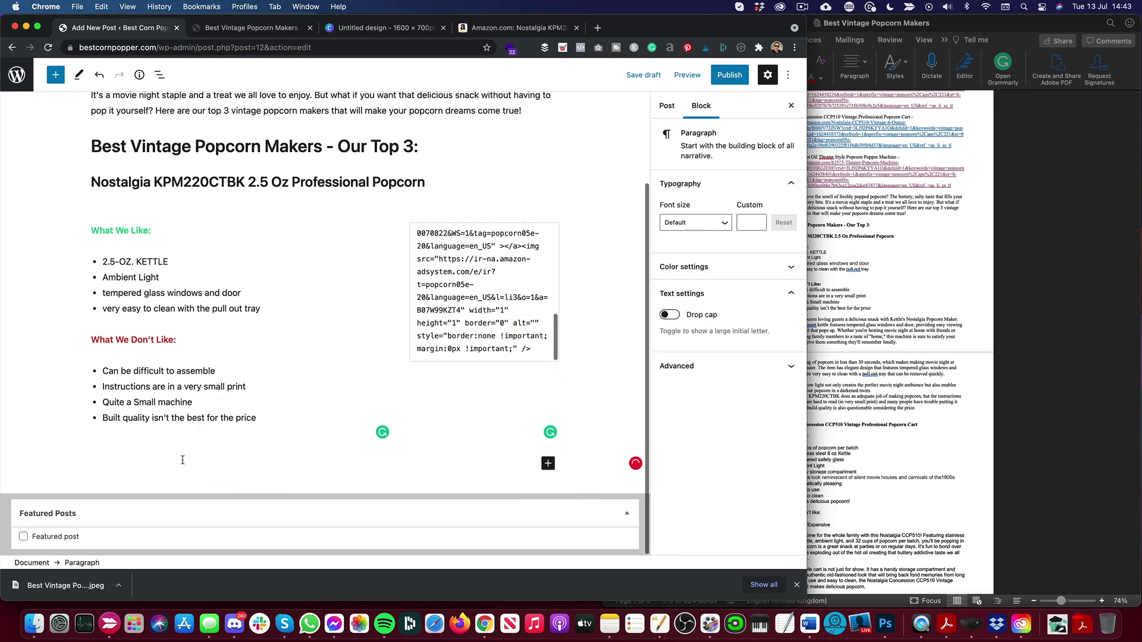
text(Give your popcorn loving guests a delicious snack with Kettle's Nostalgia Popcorn Maker. The roomy 5 quart kettle features tempered glass windows and door, providing easy viewing of every kernel that pops up. Whether you're hosting movie night at home with friends or treating visiting family members to a taste of "home," this machine is sure to satisfy your cravings and give them something they'll remember fondly.  Create your bag of popcorn in less than 30 seconds, which makes making movie night at home much easier. The item has elegant design that features tempered glass windows and doors which are very easy to clean with a pull out tray that can be removed quickly.  The built in glow light not only creates the perfect movie night ambience but also enables you to view your popcorn in a darkened room.  The Nostalgia KPM220CTBK does an adequate job of making popcorn, but the instructions for assembly are hard to read (in very small print) and many people have trouble putting it together. The build quality is also questionable considering the price.)
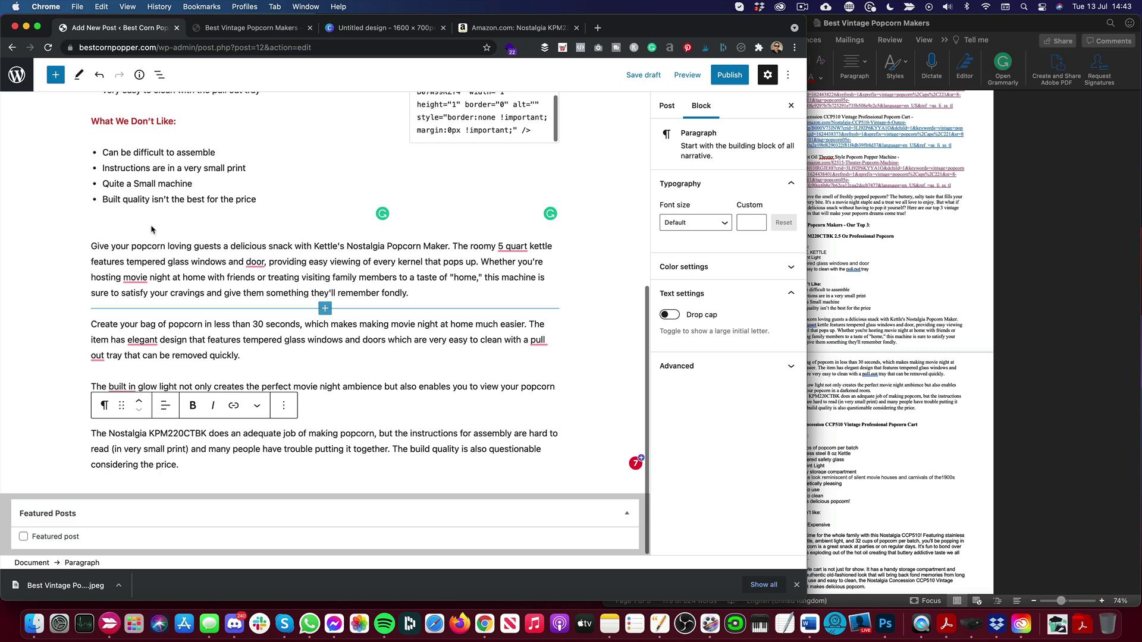
- Add a Buttons block below the last description paragraph and label the button "Check the latest price on the"
click(289, 465)
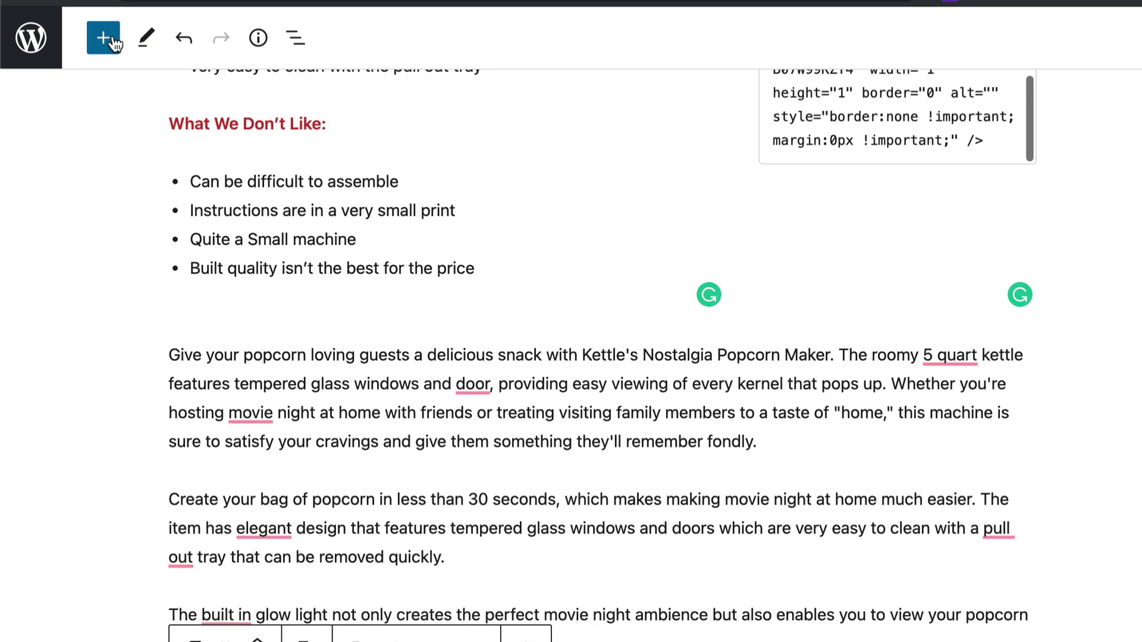
click(56, 74)
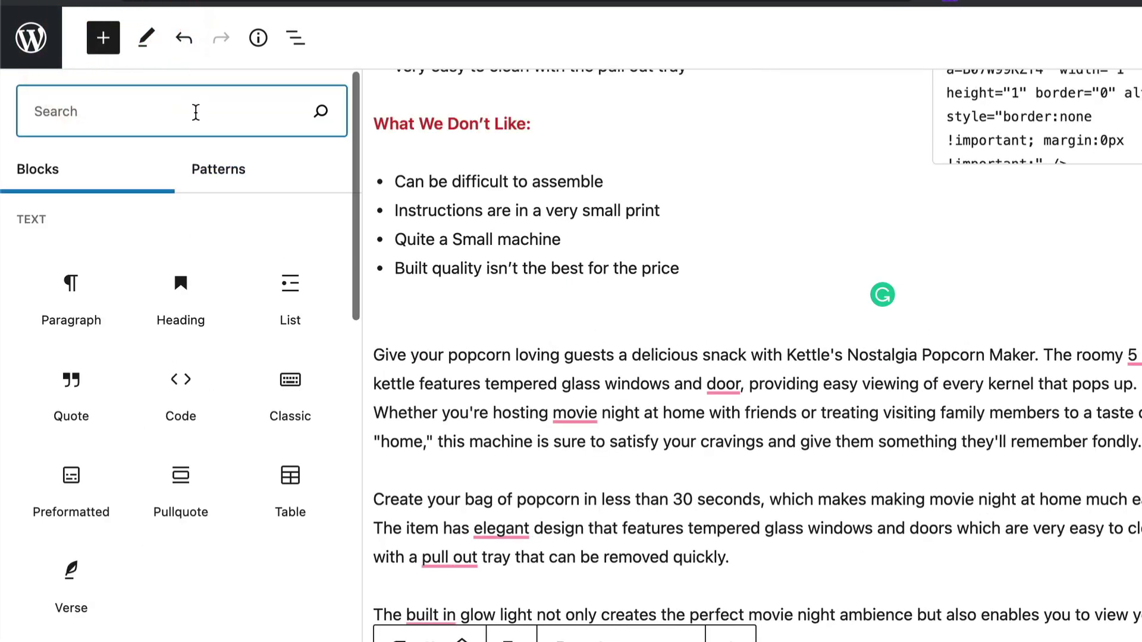
text(button)
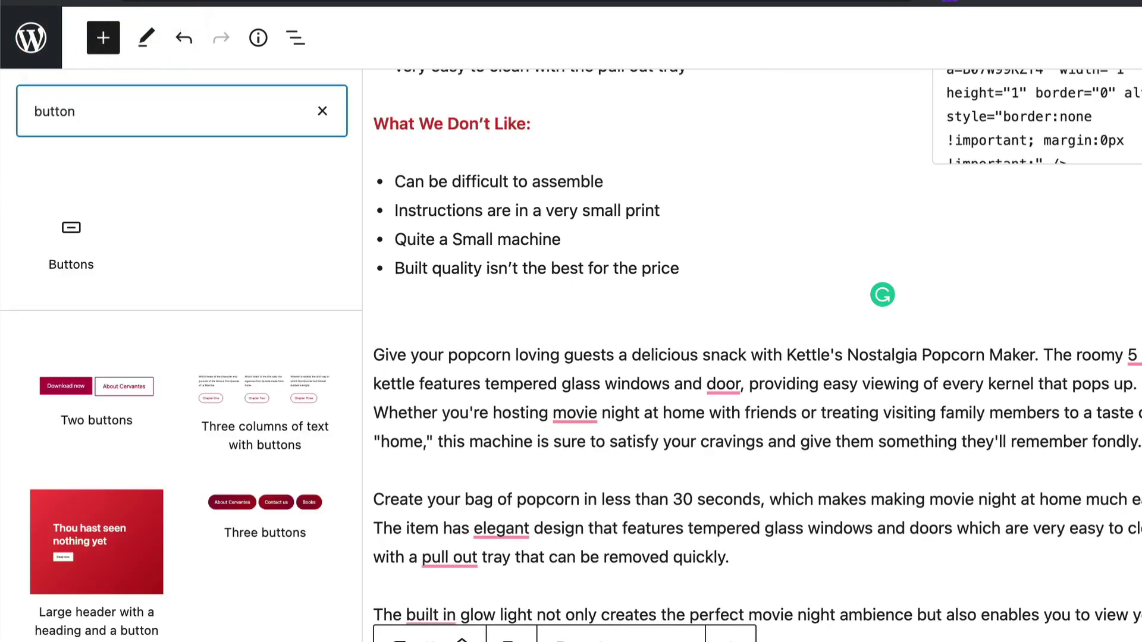
click(46, 241)
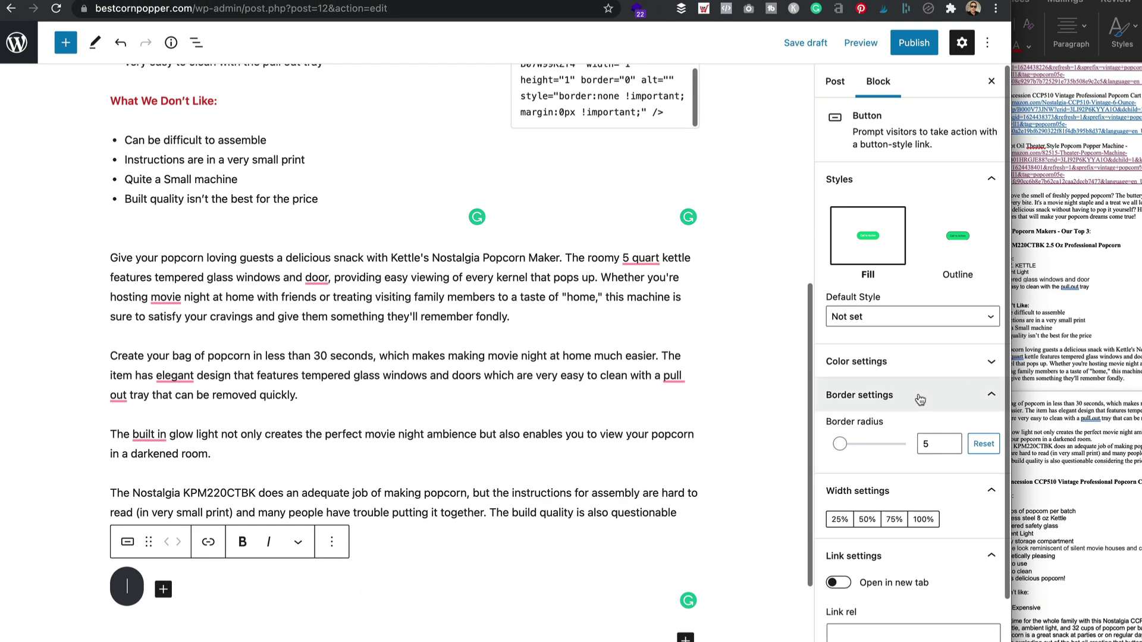
text(Check the latest price on the)
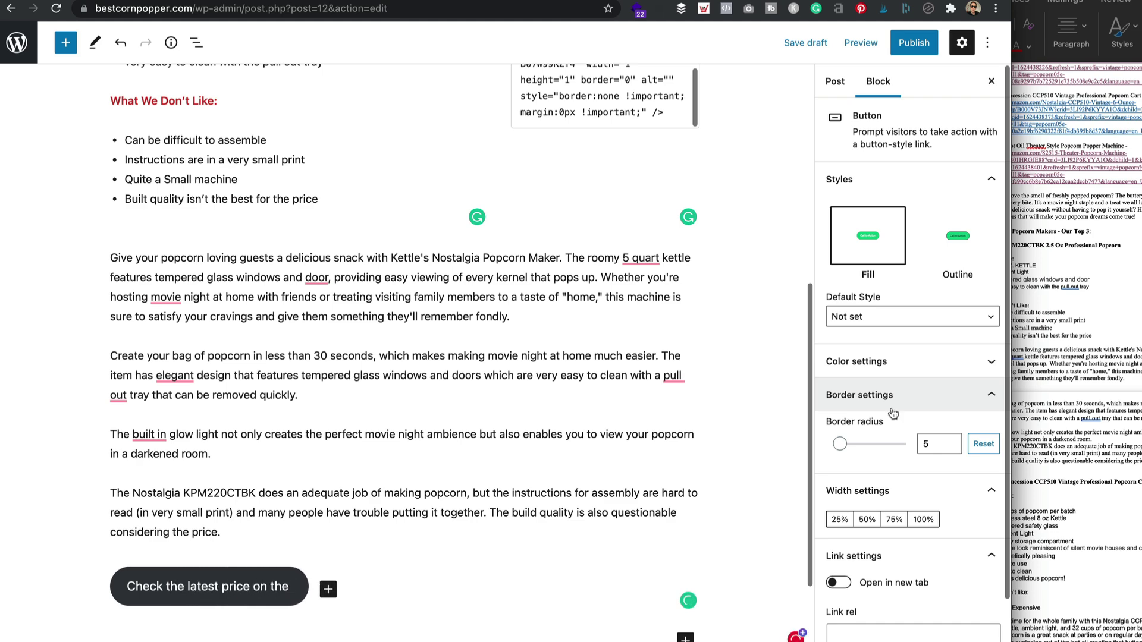
- Complete the button label with the model name copied from the product heading, so it ends with "Nostalgia KPM220CTBK on Amazon"
scroll(376, 417, up, 6)
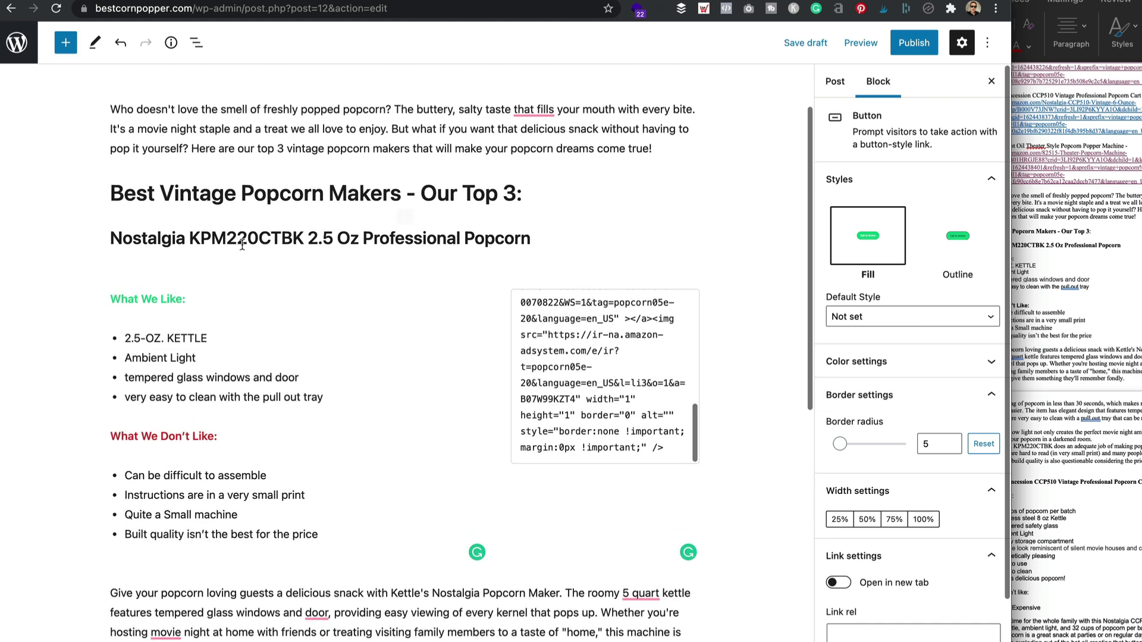
drag(304, 238, 111, 241)
key(ctrl+c)
scroll(443, 415, down, 6)
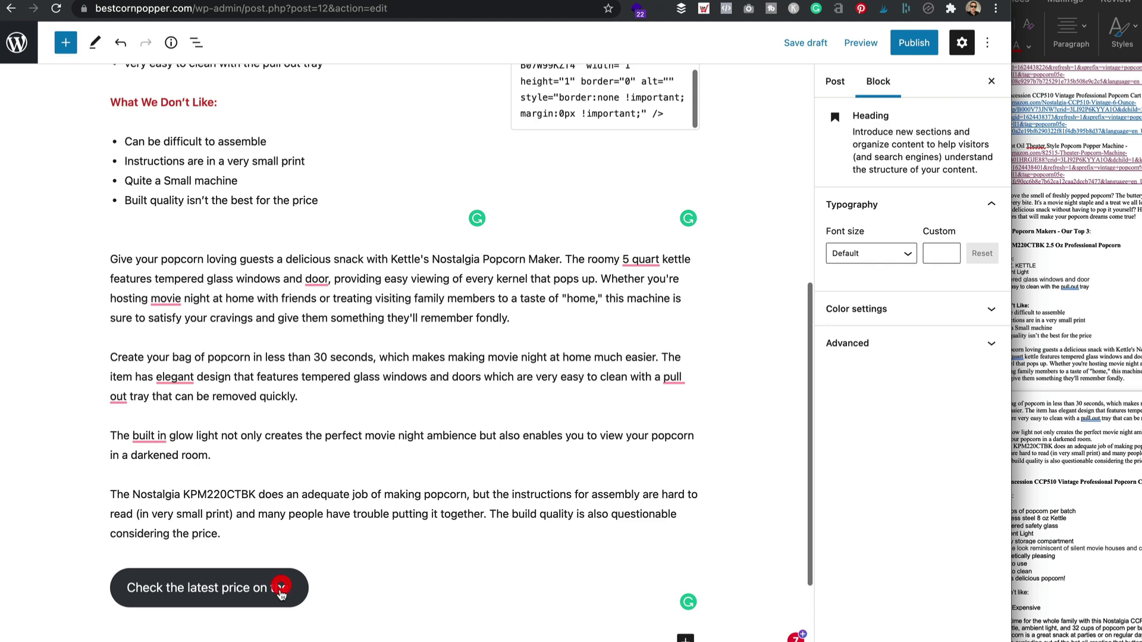
click(286, 592)
key(ctrl+v)
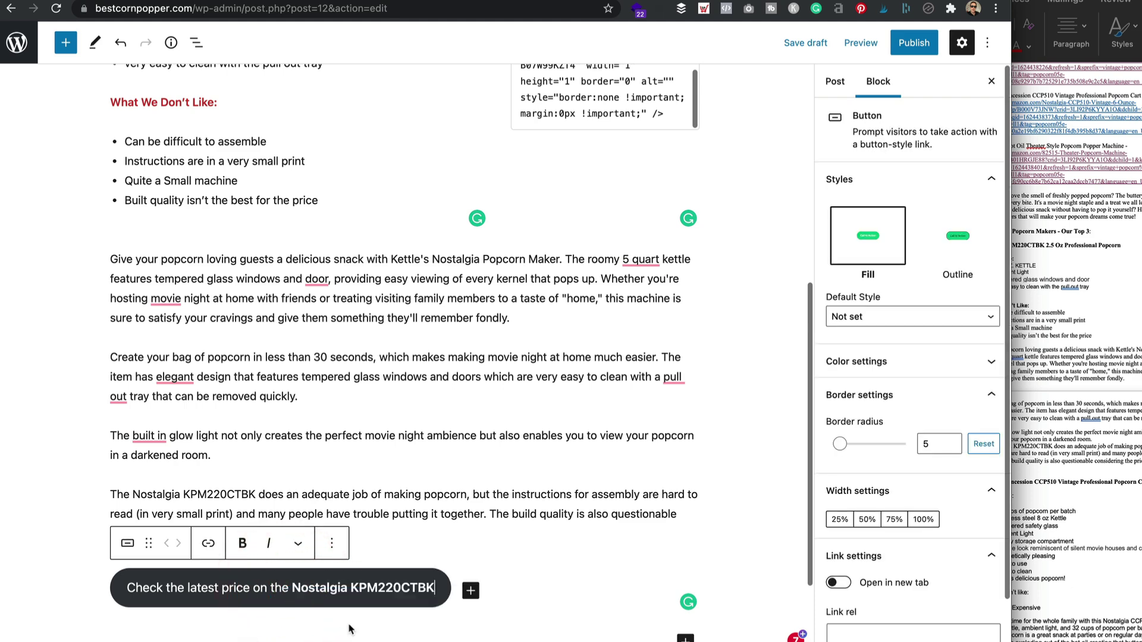
text(on Am,az)
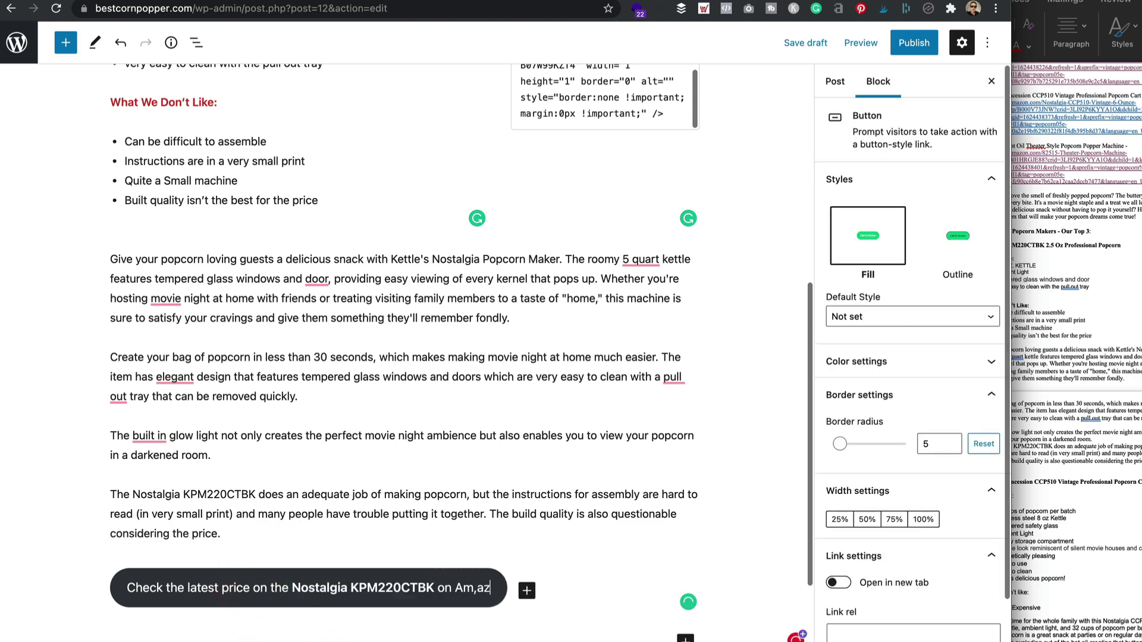
key(BackSpace)
key(BackSpace)
key(BackSpace)
text(azon)
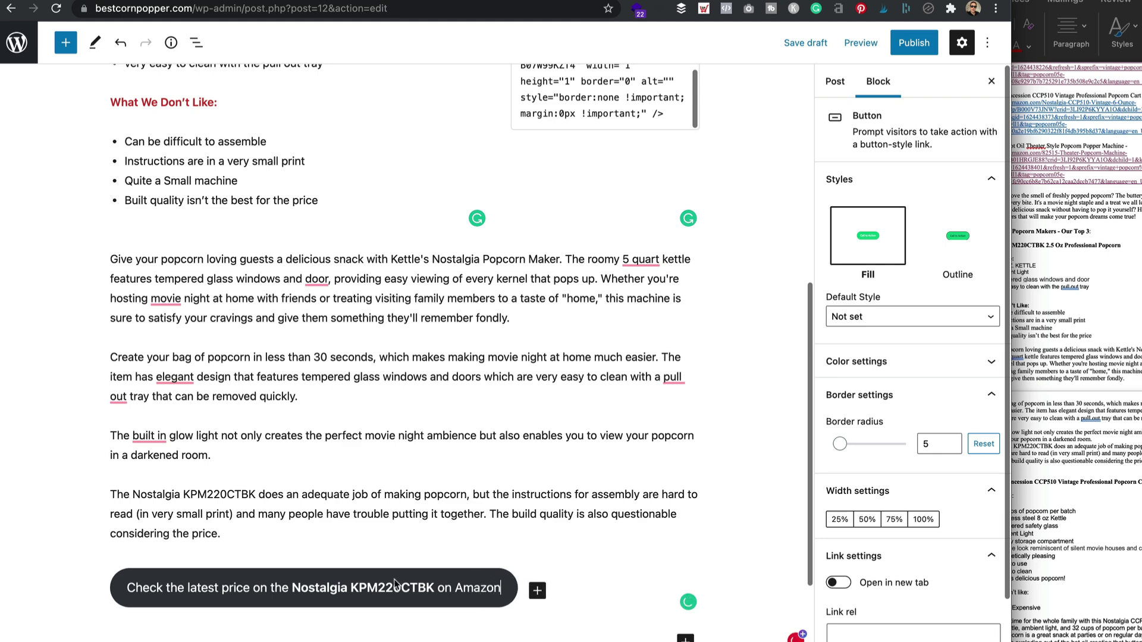
- Switch to the Amazon product page and generate a SiteStripe text link as a Full Link, ready for copying
scroll(244, 480, down, 3)
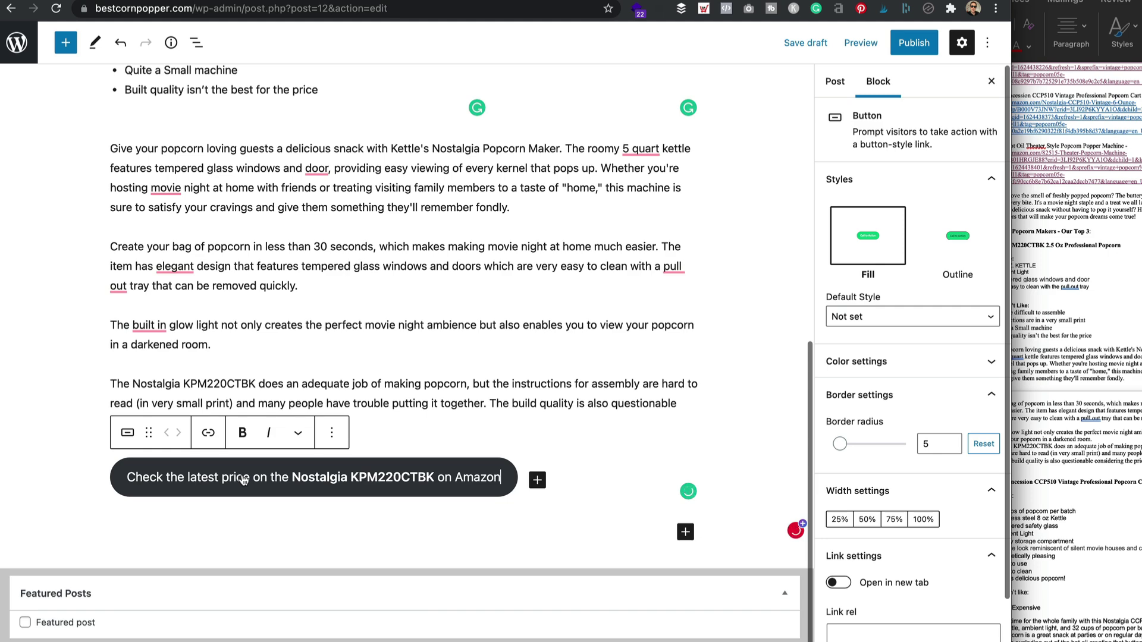
key(ctrl+Tab)
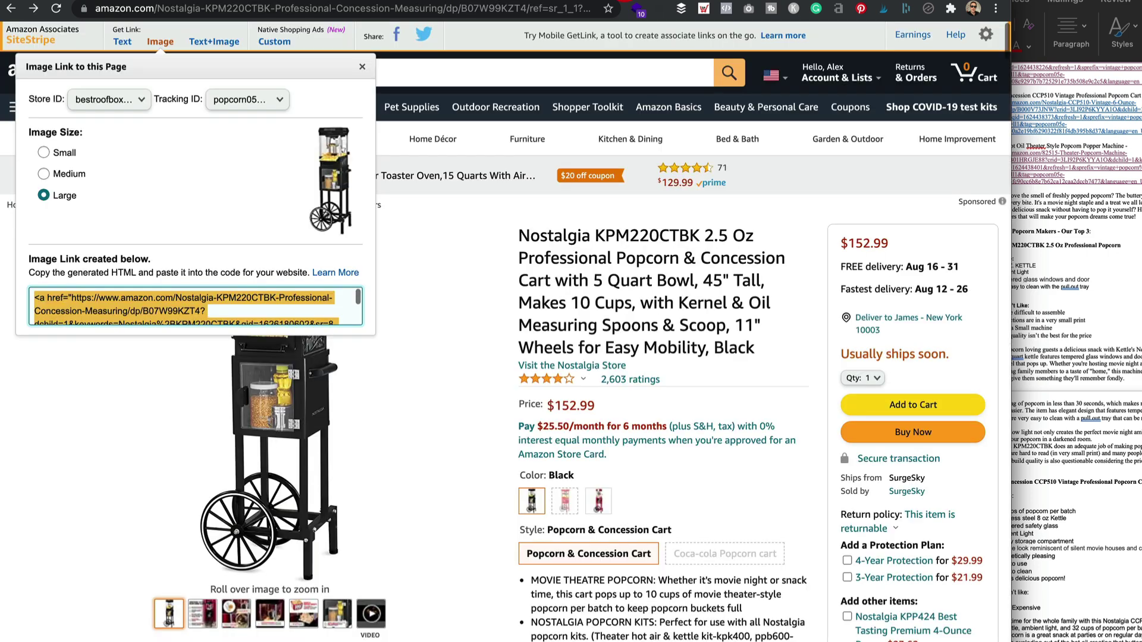
click(122, 43)
click(124, 220)
click(166, 168)
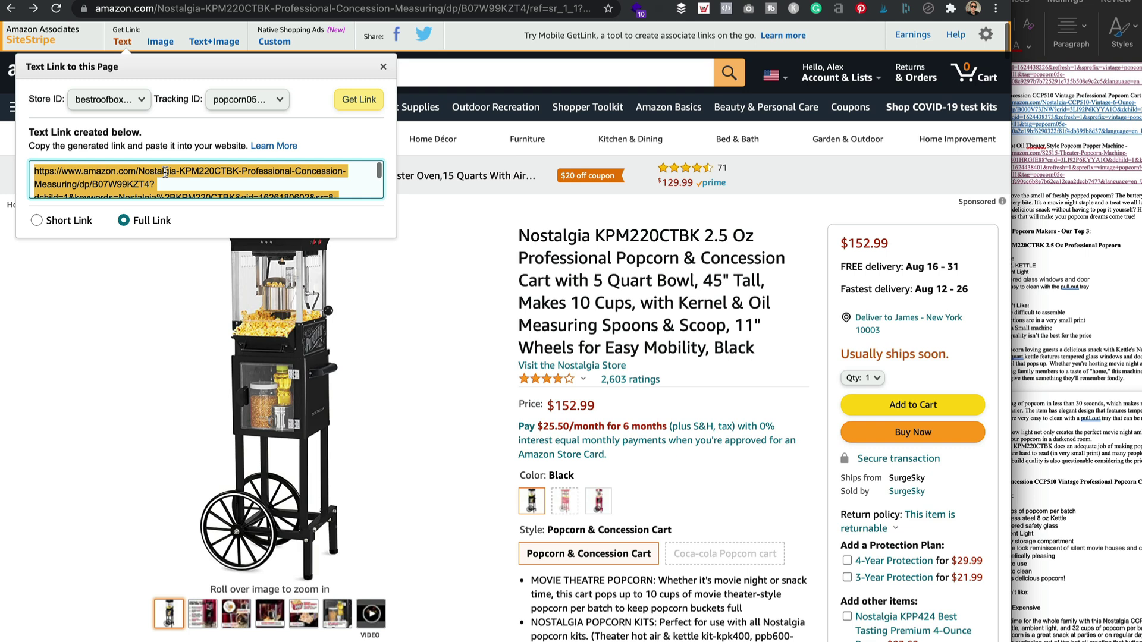
- Link the post's price button to the copied Amazon affiliate URL and make it open in a new tab
click(159, 0)
click(209, 433)
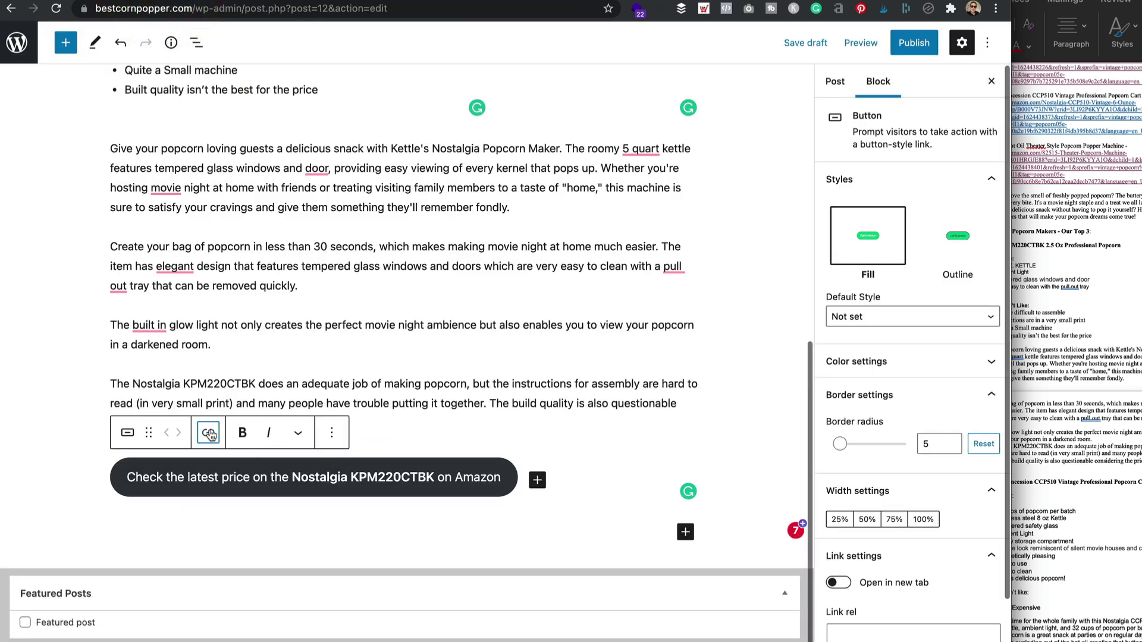
key(super+v)
click(216, 617)
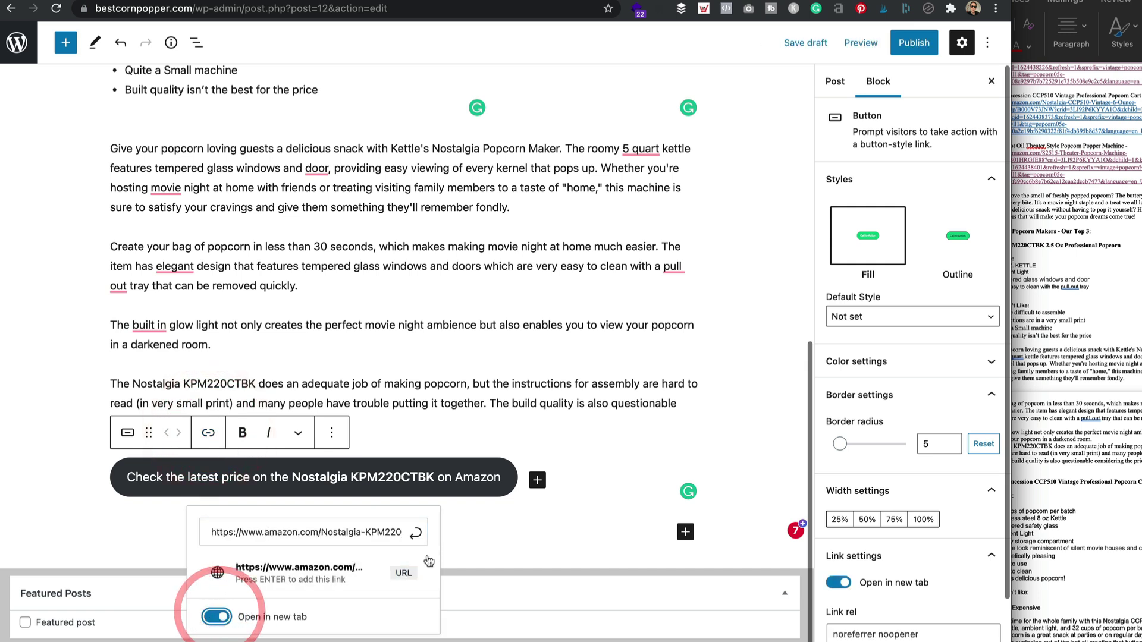
click(418, 538)
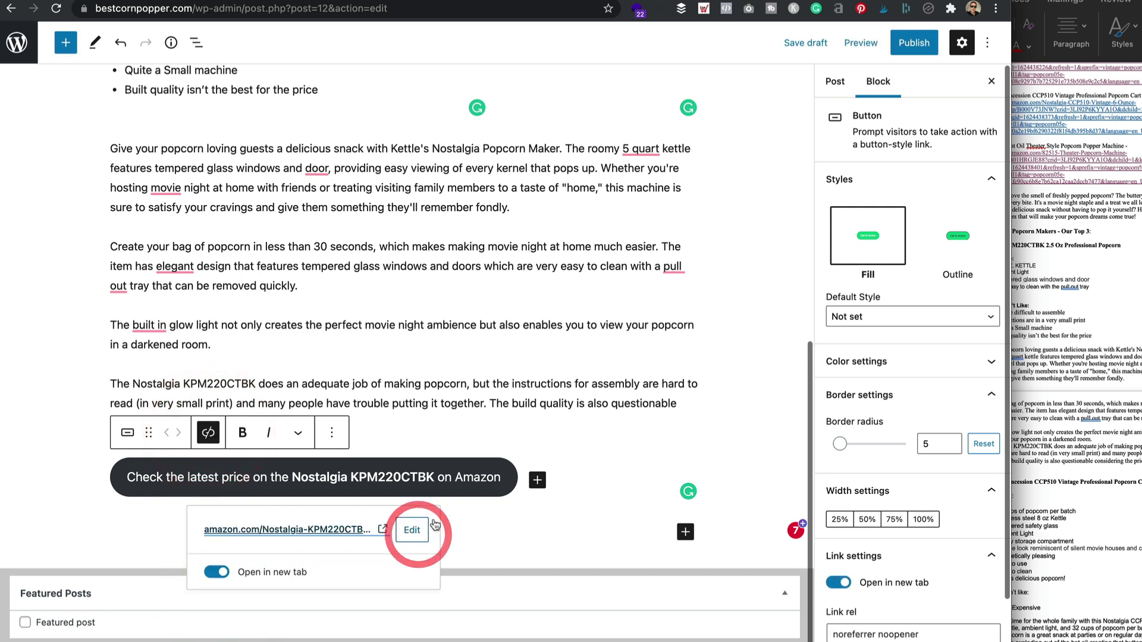
click(542, 340)
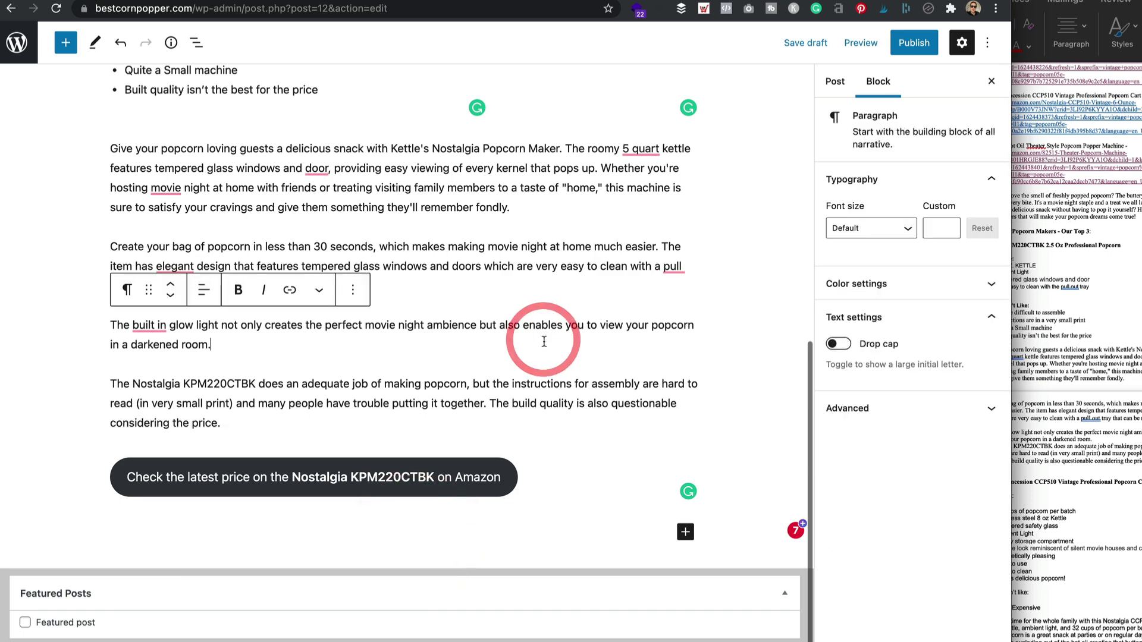
- Open the price button's color settings, and get the hex code of the bright red logo color from the Canva Brand Kit
click(379, 470)
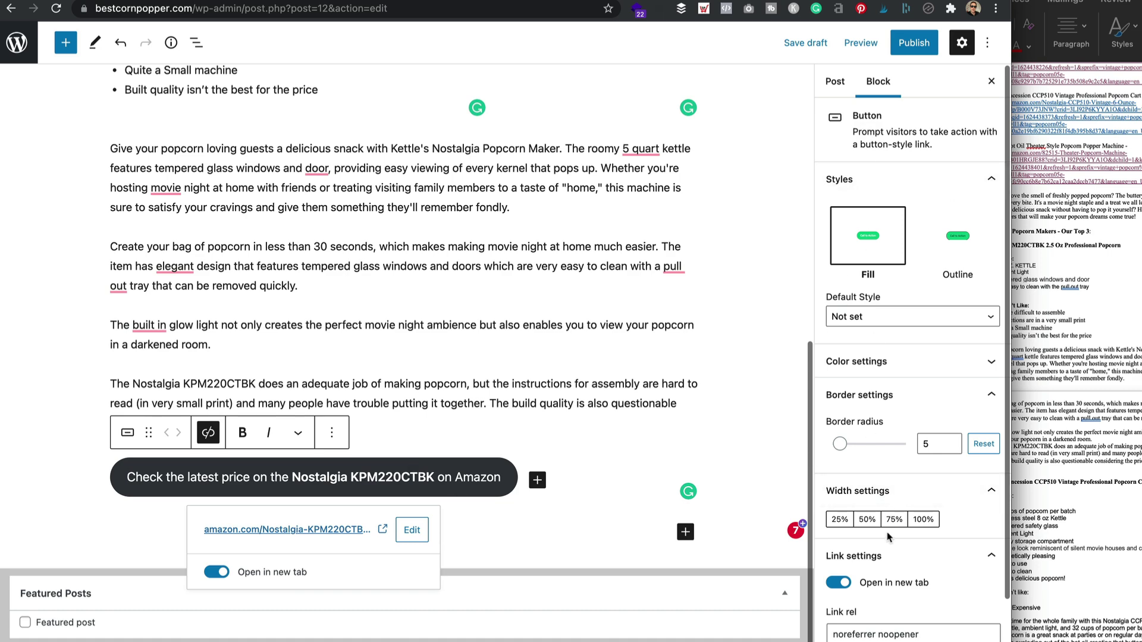
click(944, 364)
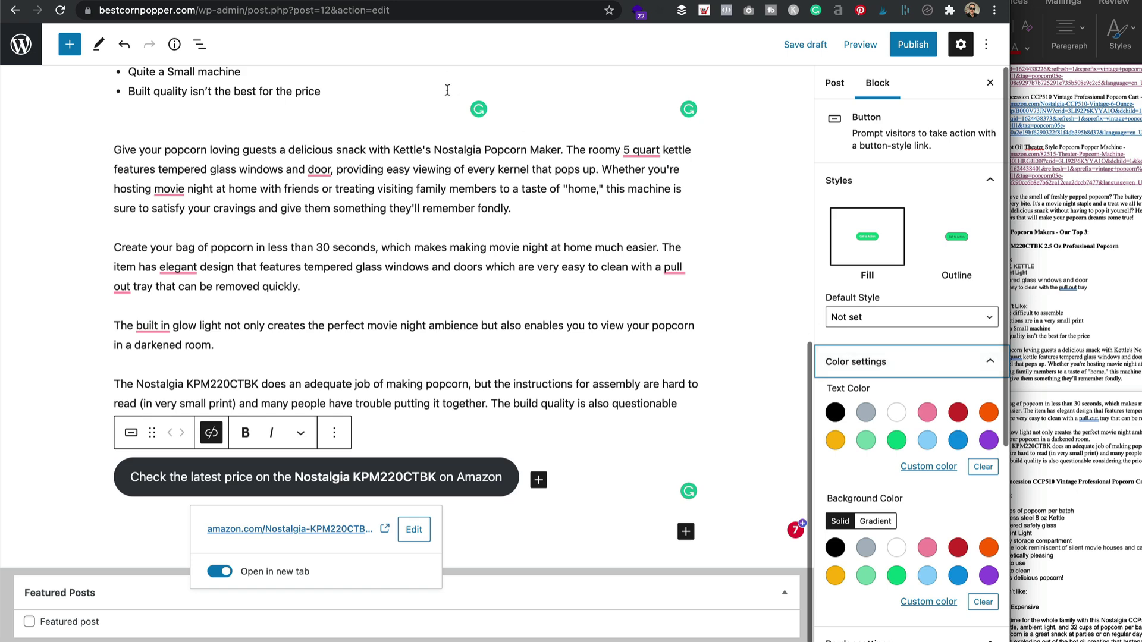
key(super+t)
text(can)
key(Down)
key(Down)
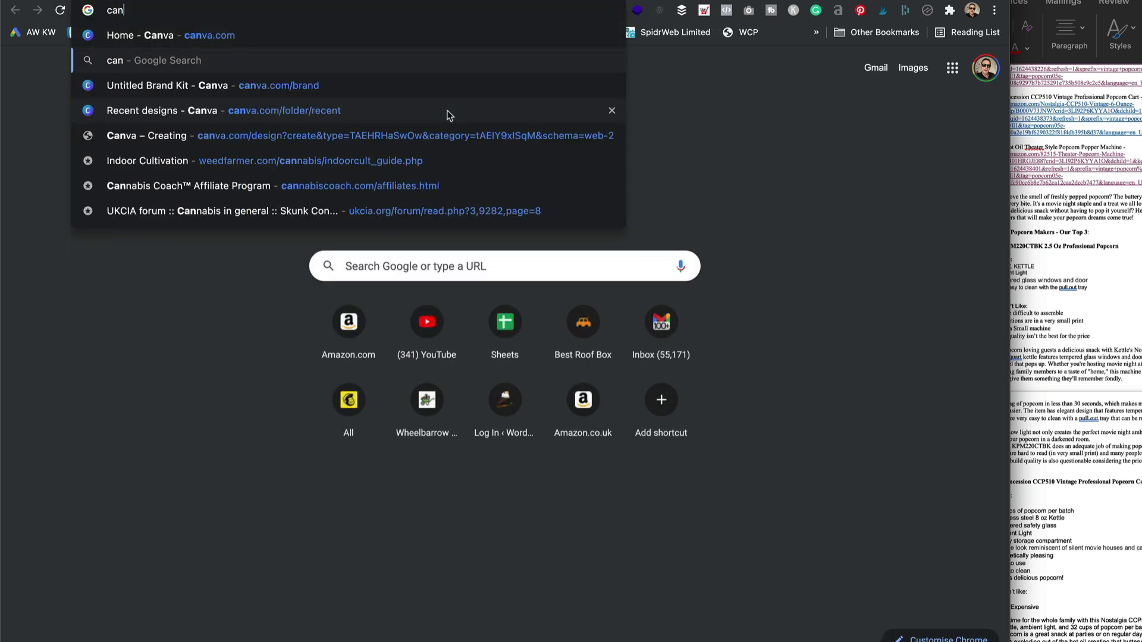
key(Return)
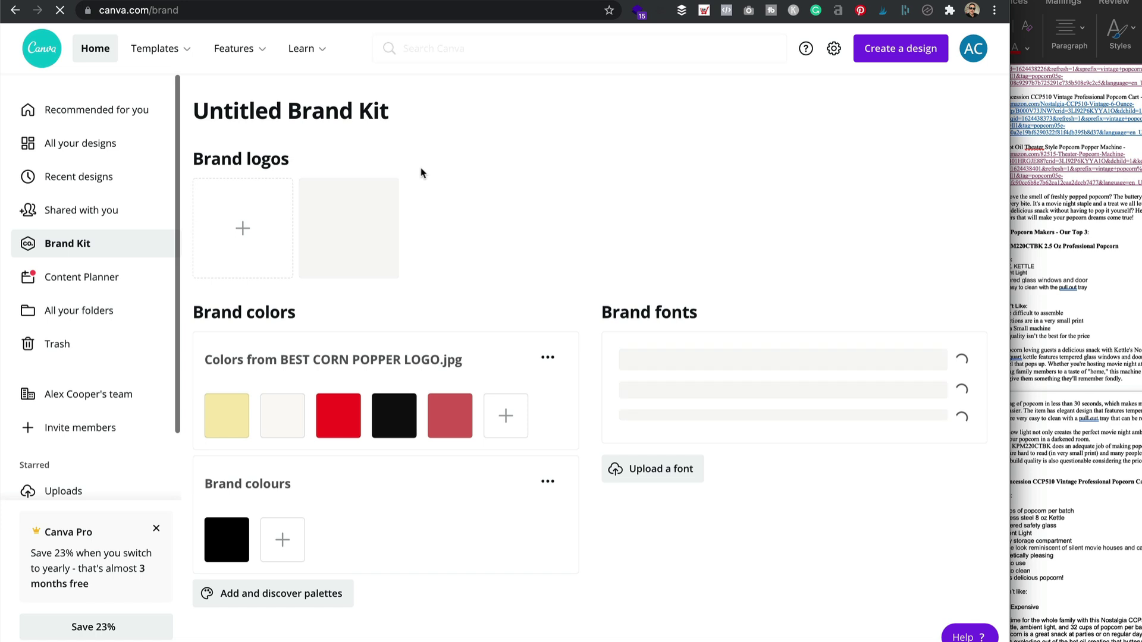
click(332, 416)
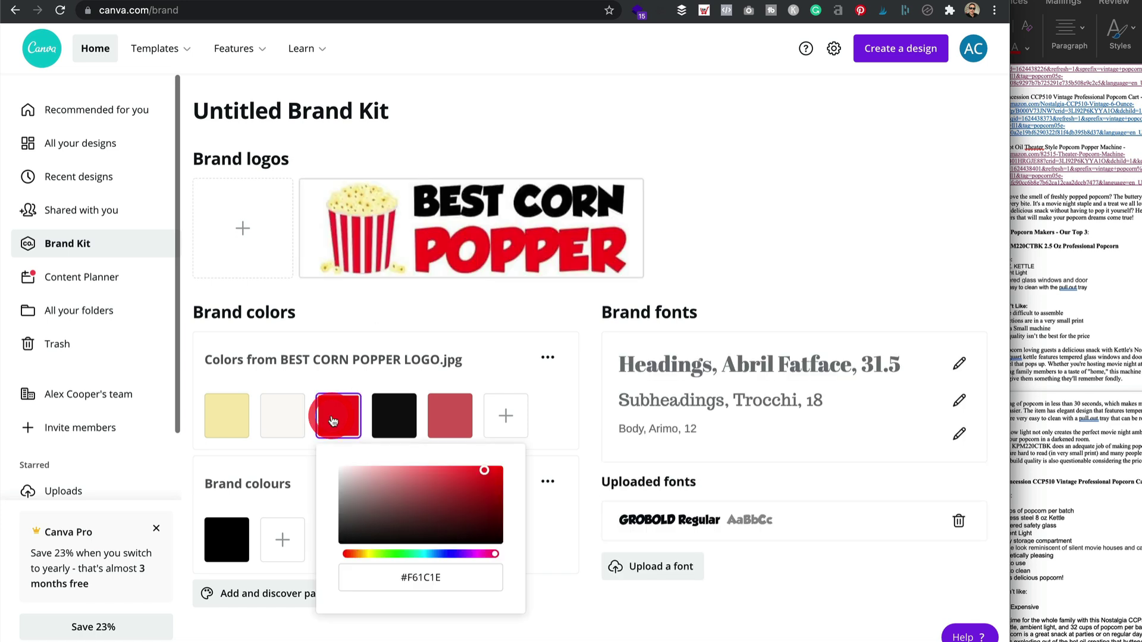
drag(370, 576, 458, 585)
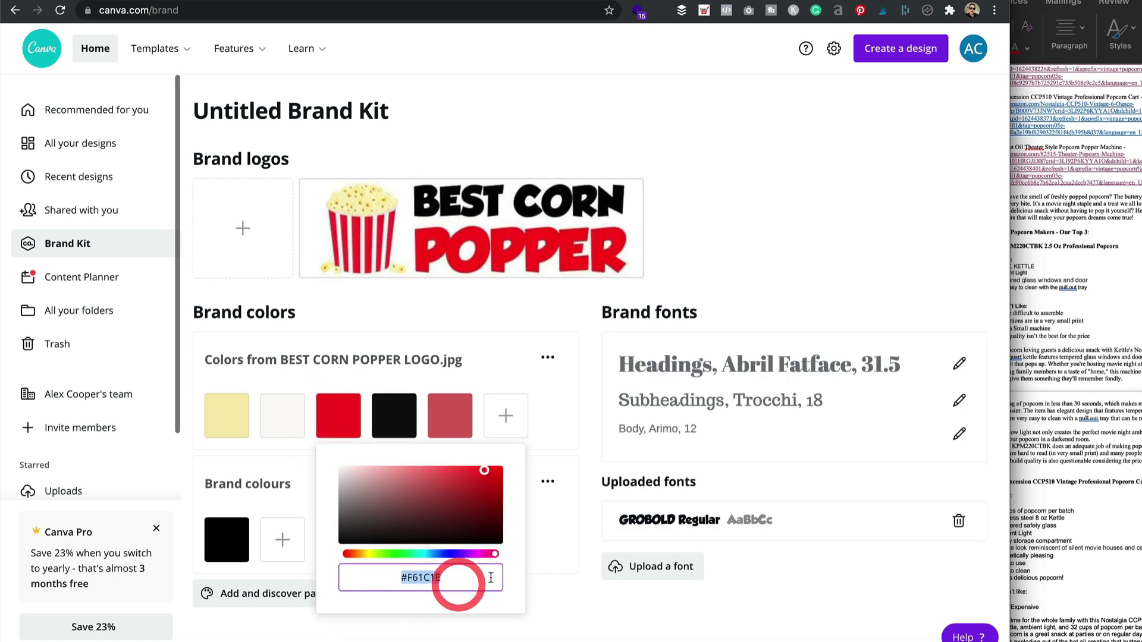
- Back in the post editor, set the price button's custom background color to #f61c1e
click(177, 0)
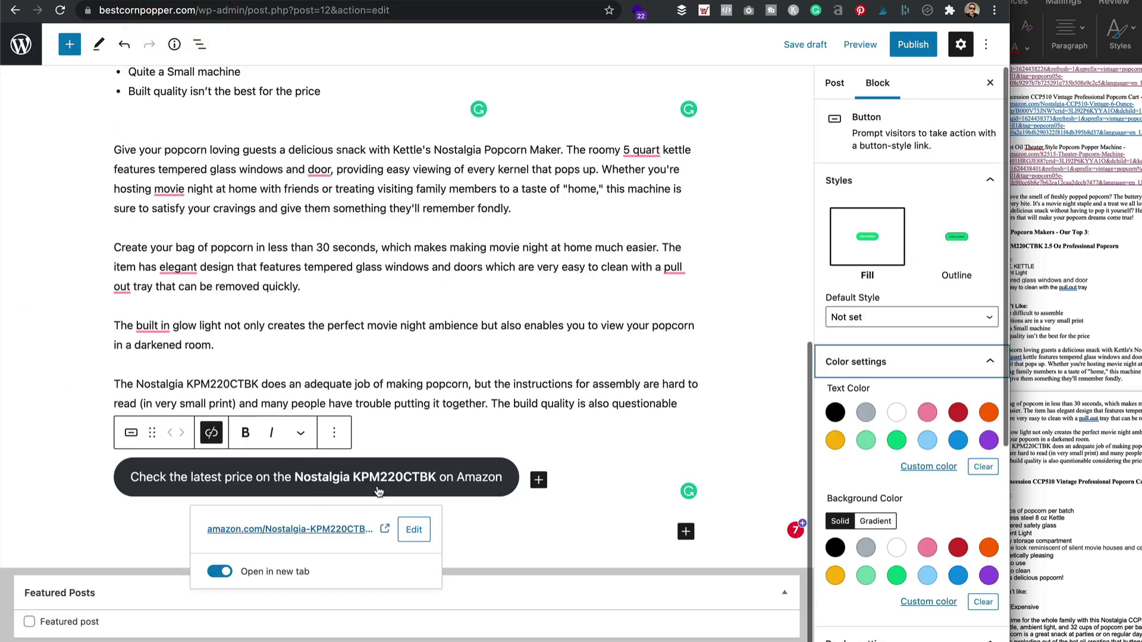
click(918, 603)
drag(803, 558, 692, 561)
text(#f61c1e)
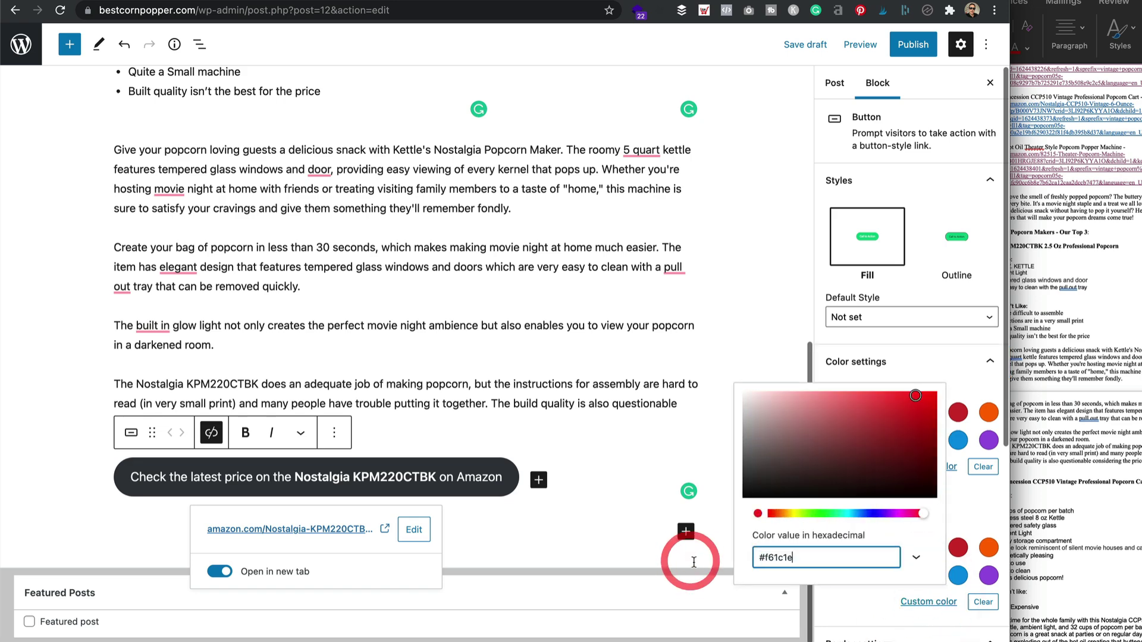
click(611, 315)
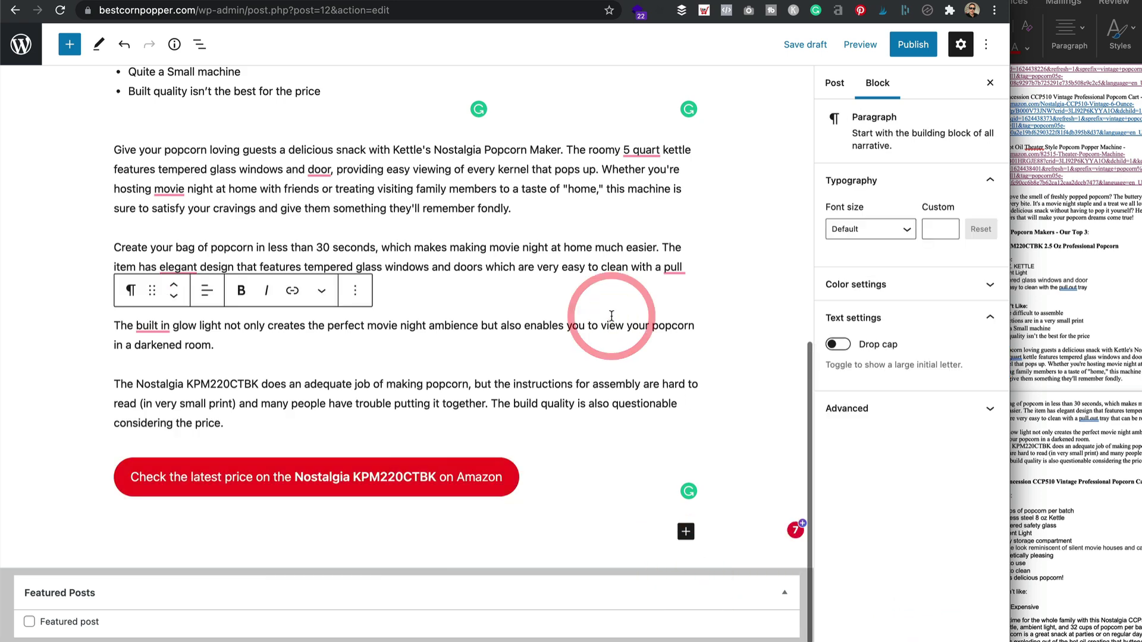
- Preview the post in a new tab and examine the first product's section from its heading down to the end of the post
scroll(600, 318, up, 10)
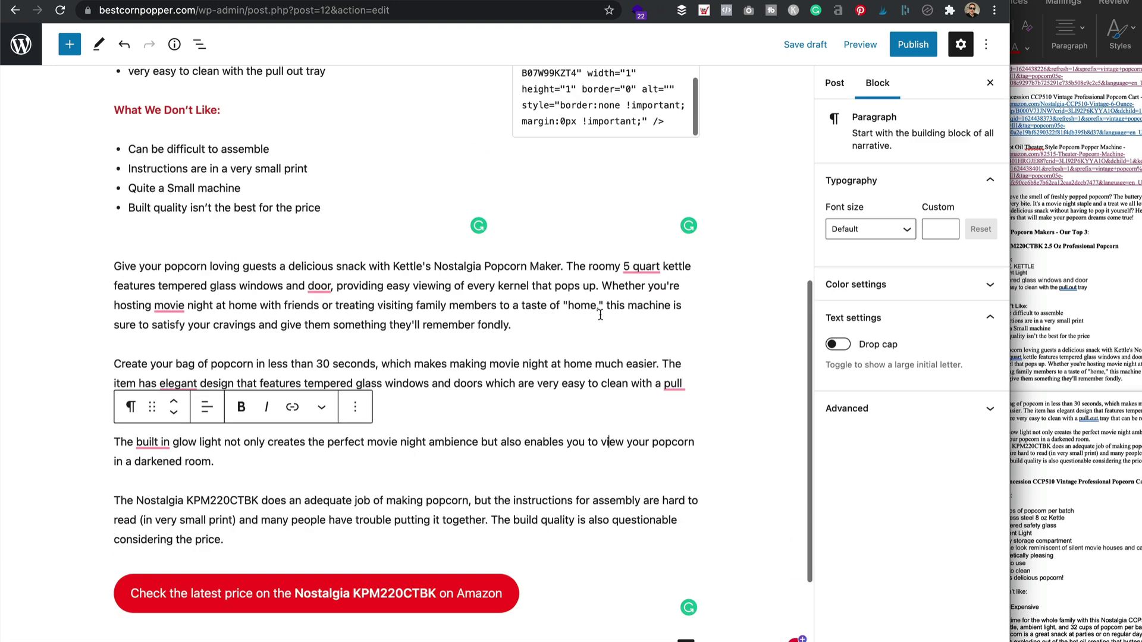
click(861, 45)
click(820, 171)
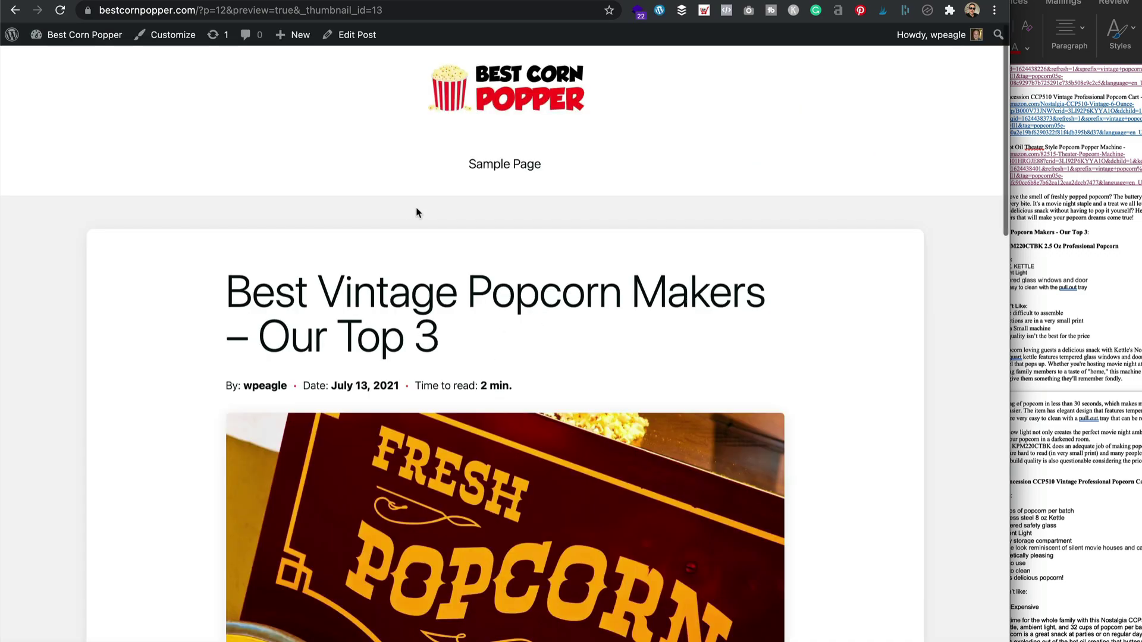
scroll(417, 208, down, 5)
scroll(416, 208, down, 10)
scroll(417, 213, down, 4)
scroll(416, 212, up, 4)
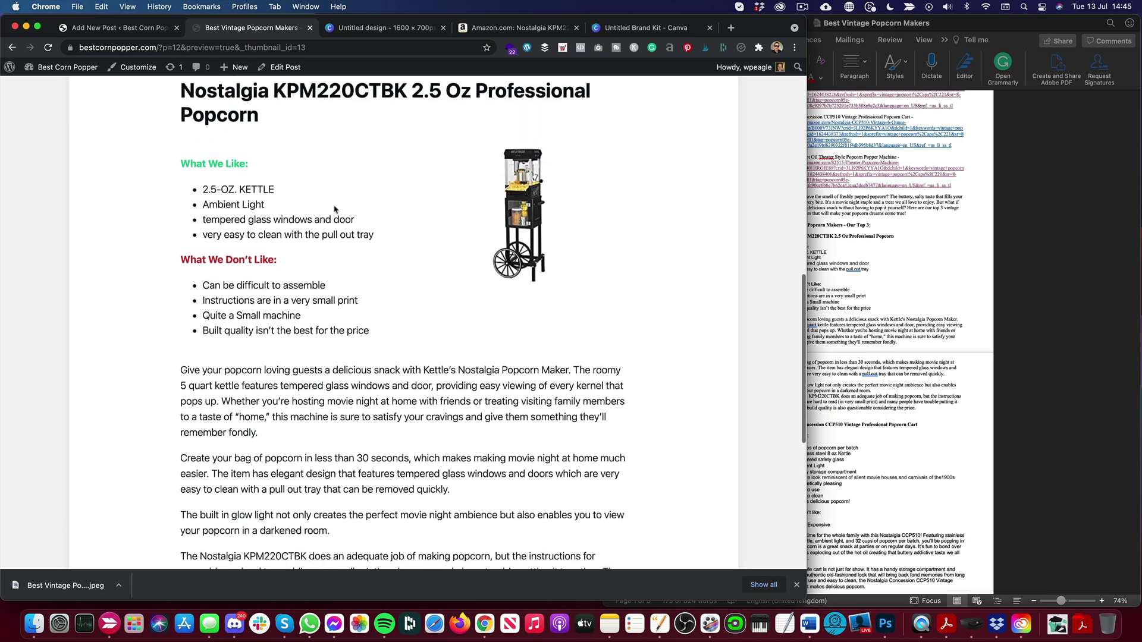
scroll(335, 209, up, 7)
scroll(341, 255, up, 1)
- Review the remaining product sections and final thought in the Word article against the previewed first product's layout and price button
click(866, 306)
scroll(840, 398, down, 5)
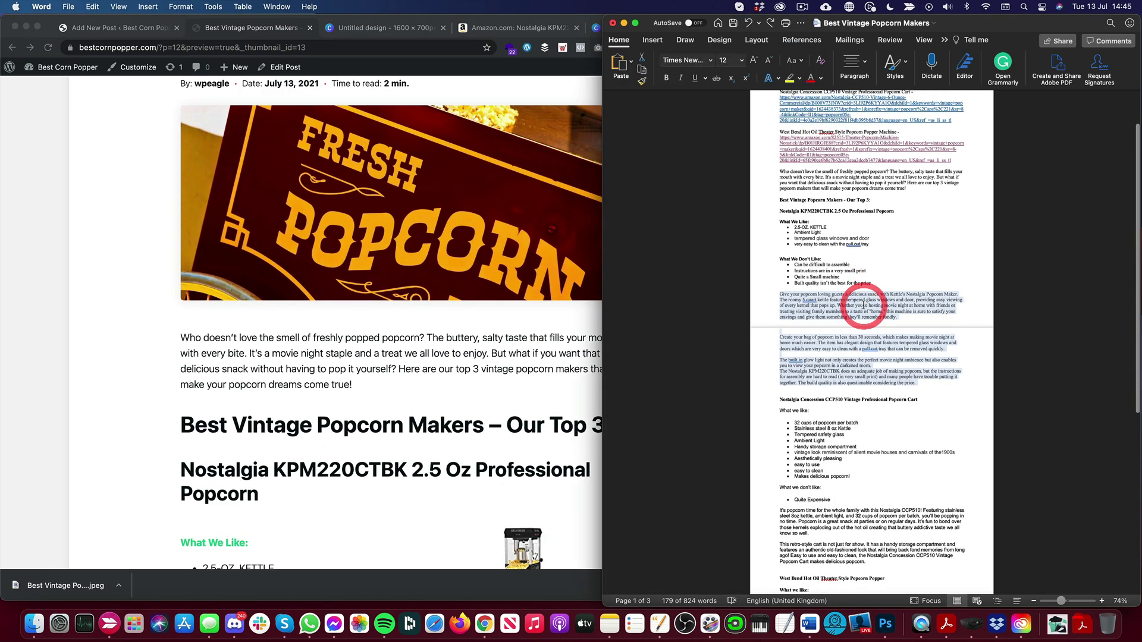
scroll(841, 399, down, 4)
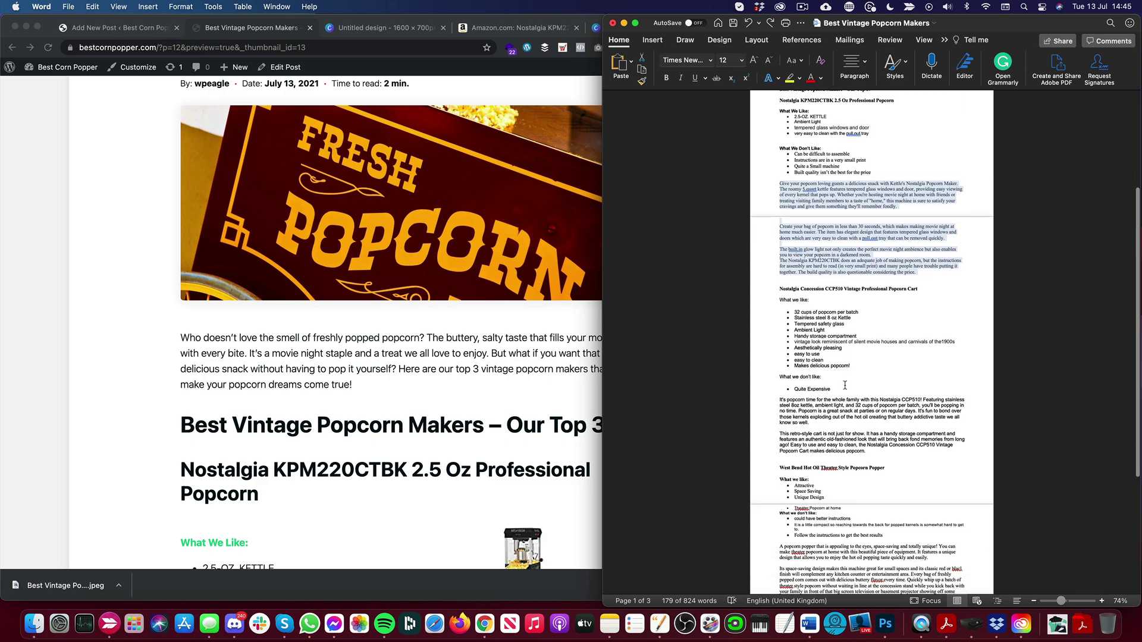
scroll(844, 384, down, 1)
scroll(266, 300, down, 9)
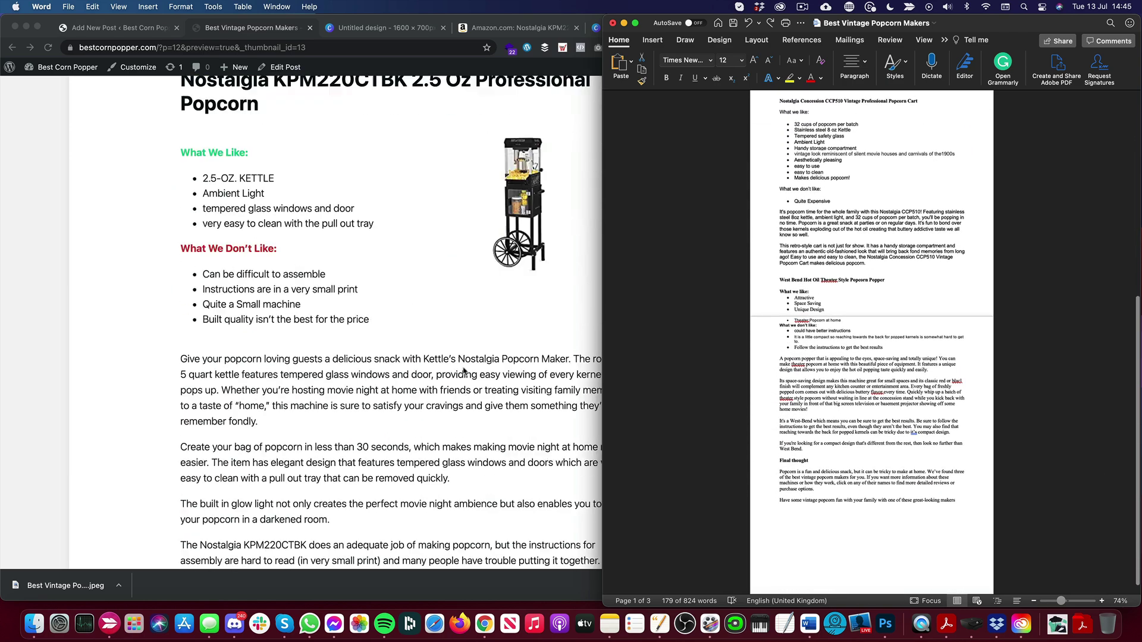
scroll(266, 299, up, 4)
scroll(374, 339, down, 5)
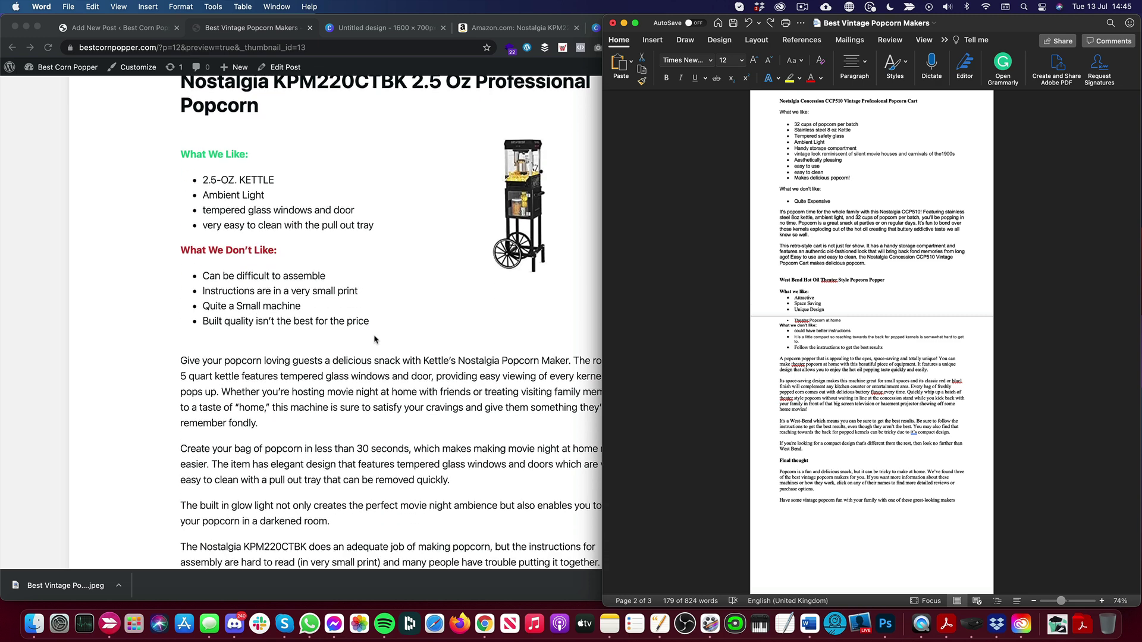
scroll(374, 339, down, 3)
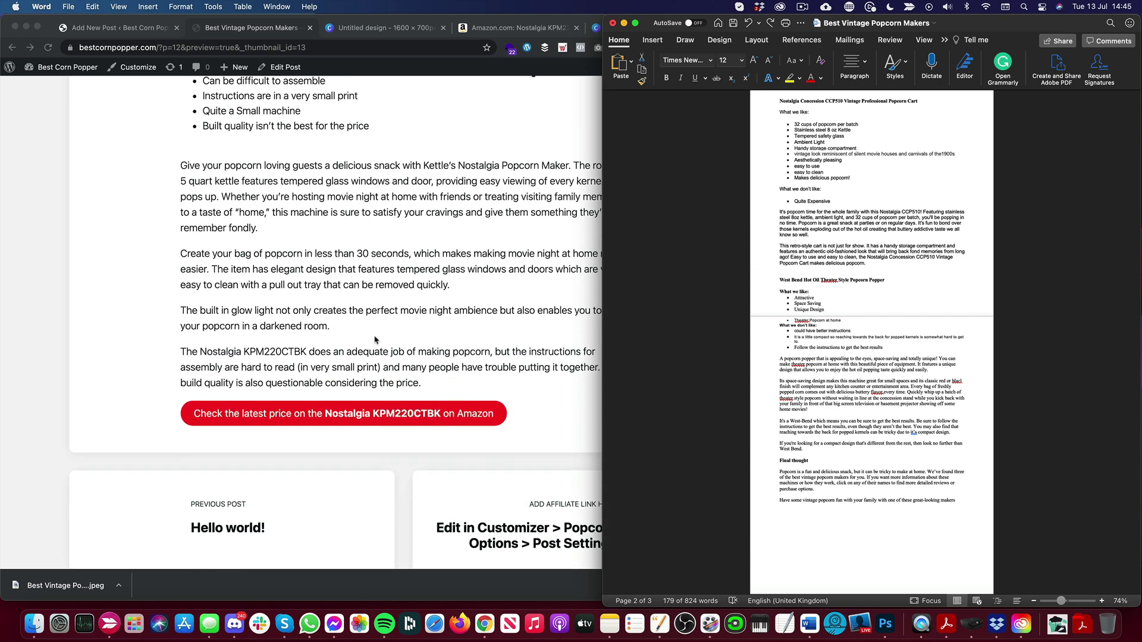
scroll(376, 339, down, 2)
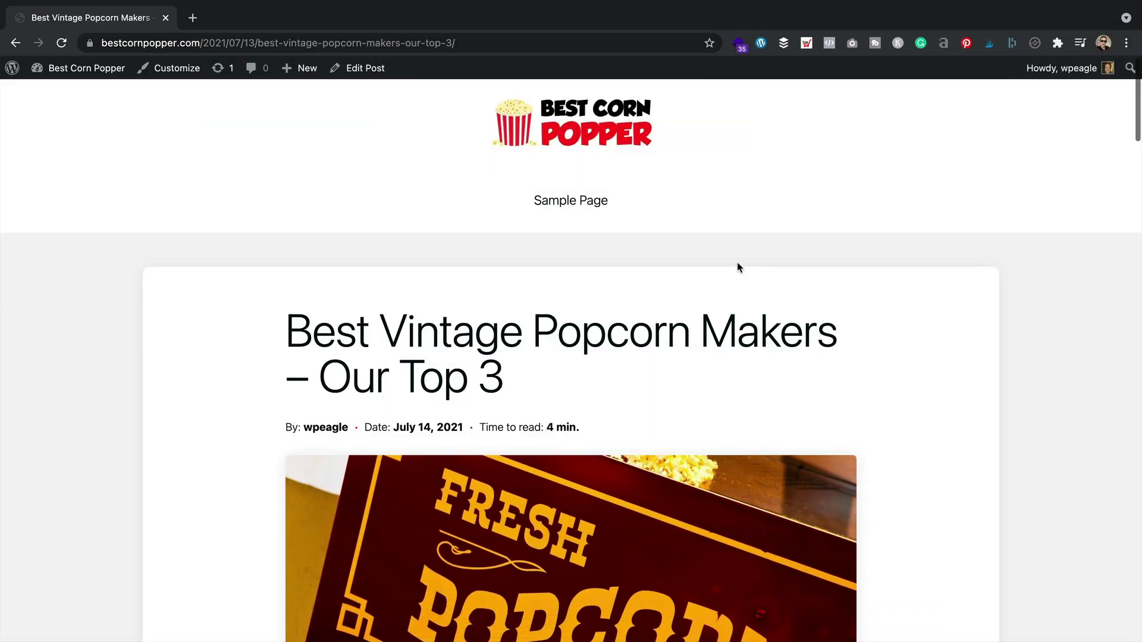
- Review the published Vintage Popcorn Makers post from its title through the comparison table and product sections to the final thought
scroll(738, 267, down, 3)
scroll(738, 268, down, 8)
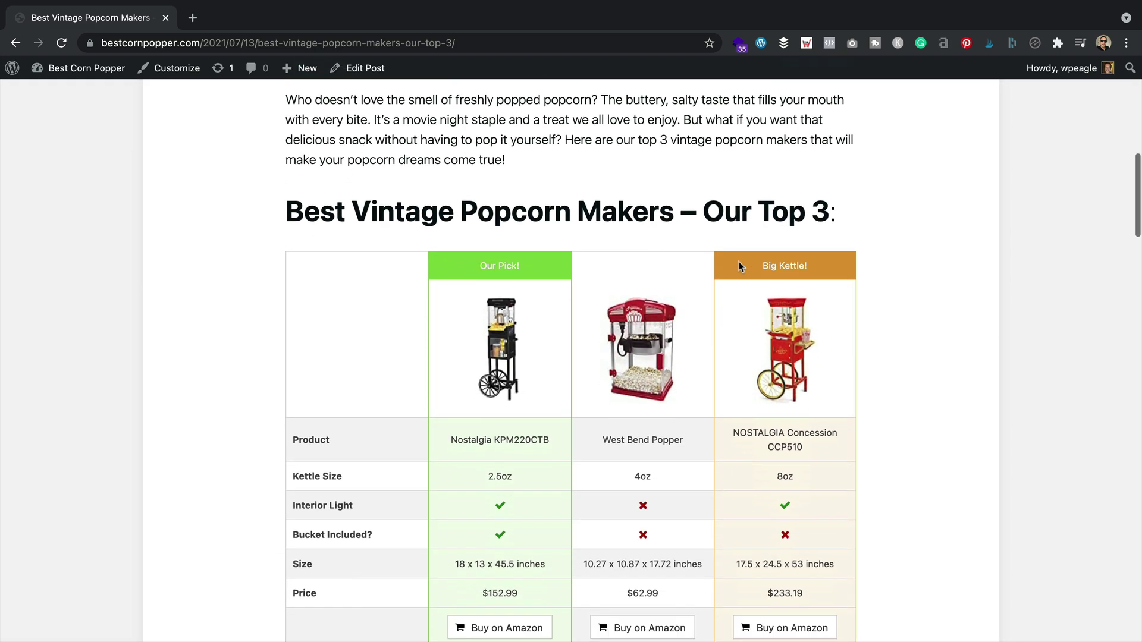
scroll(740, 266, down, 1)
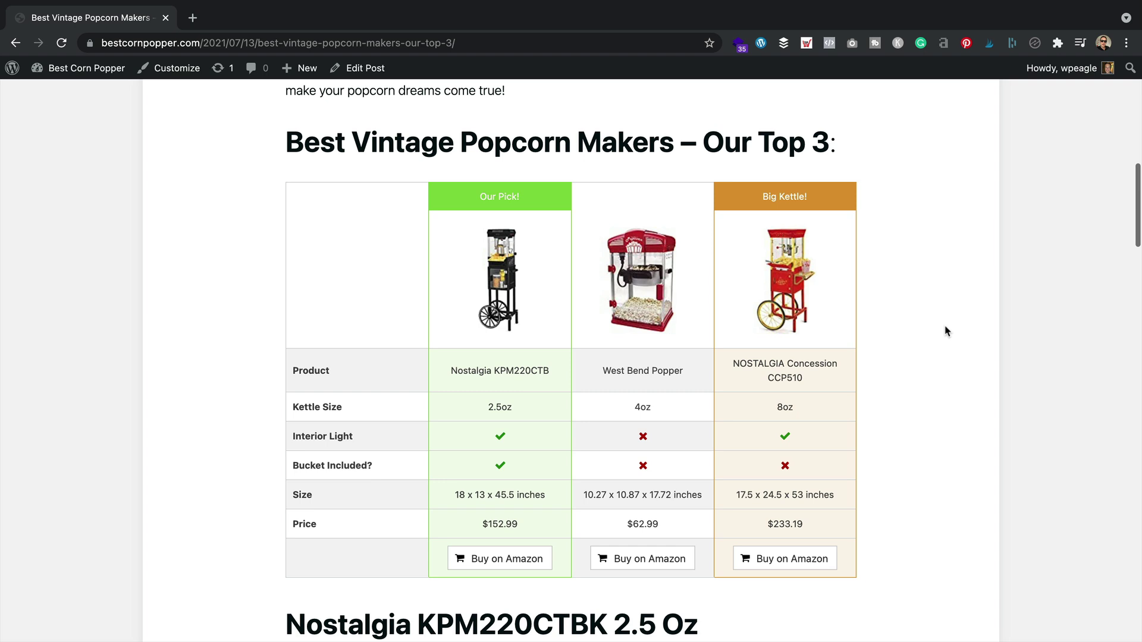
scroll(933, 295, down, 9)
scroll(894, 283, down, 18)
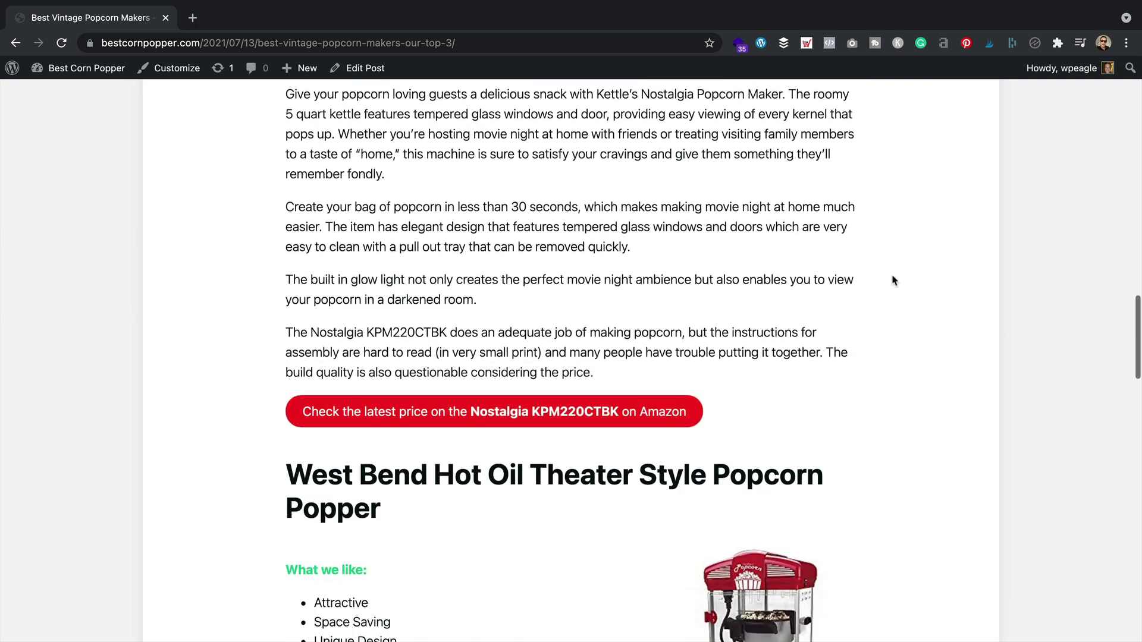
scroll(894, 280, down, 14)
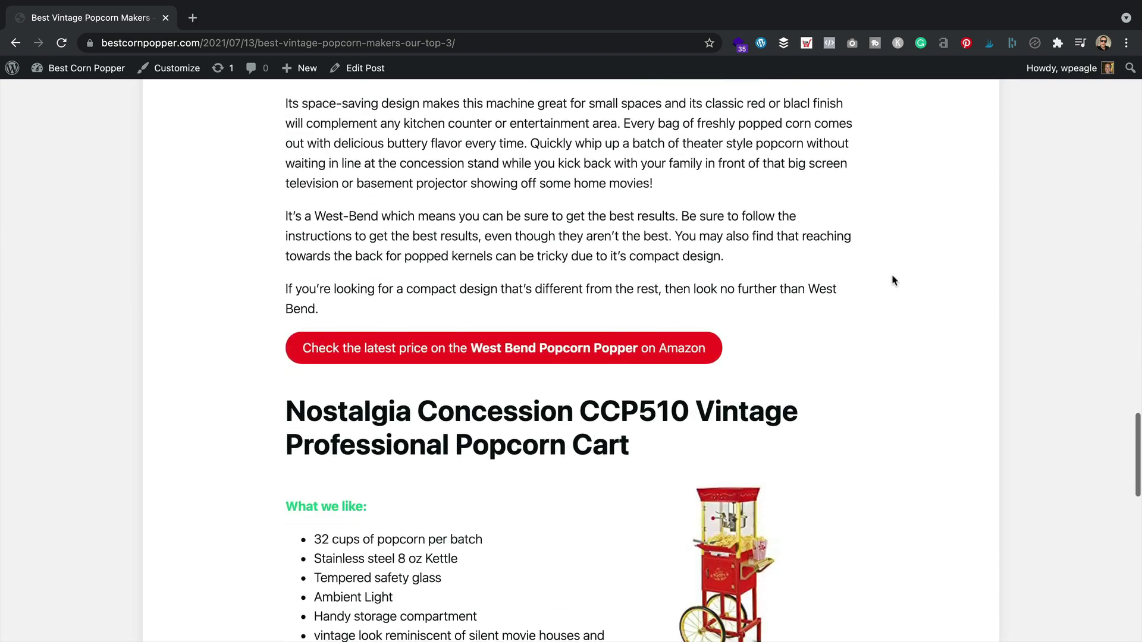
scroll(893, 280, down, 3)
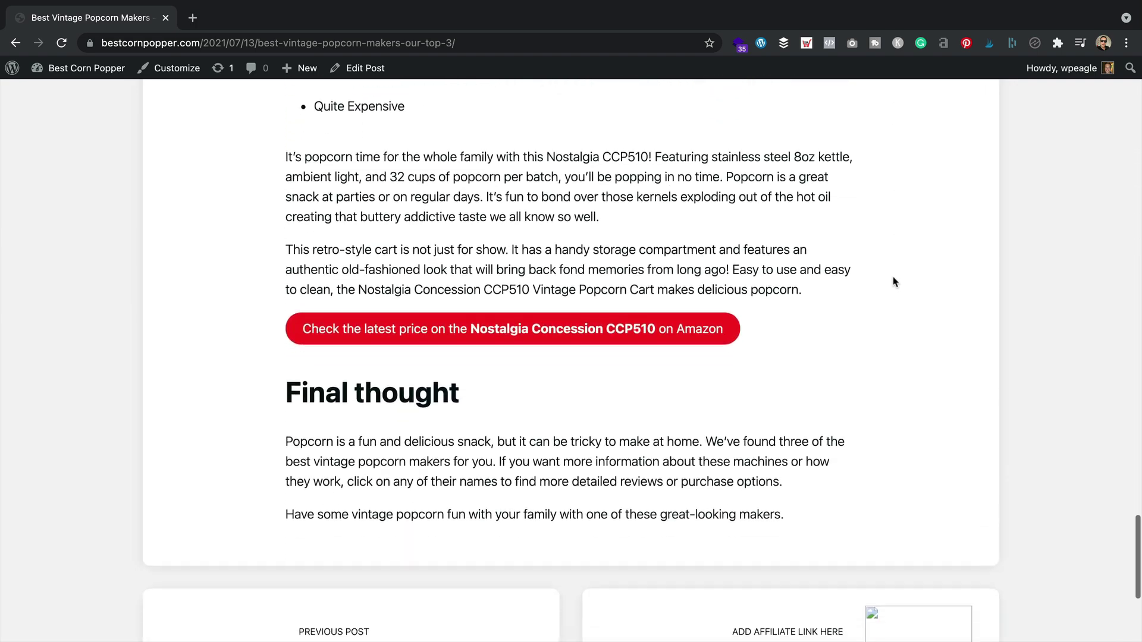
scroll(894, 282, up, 20)
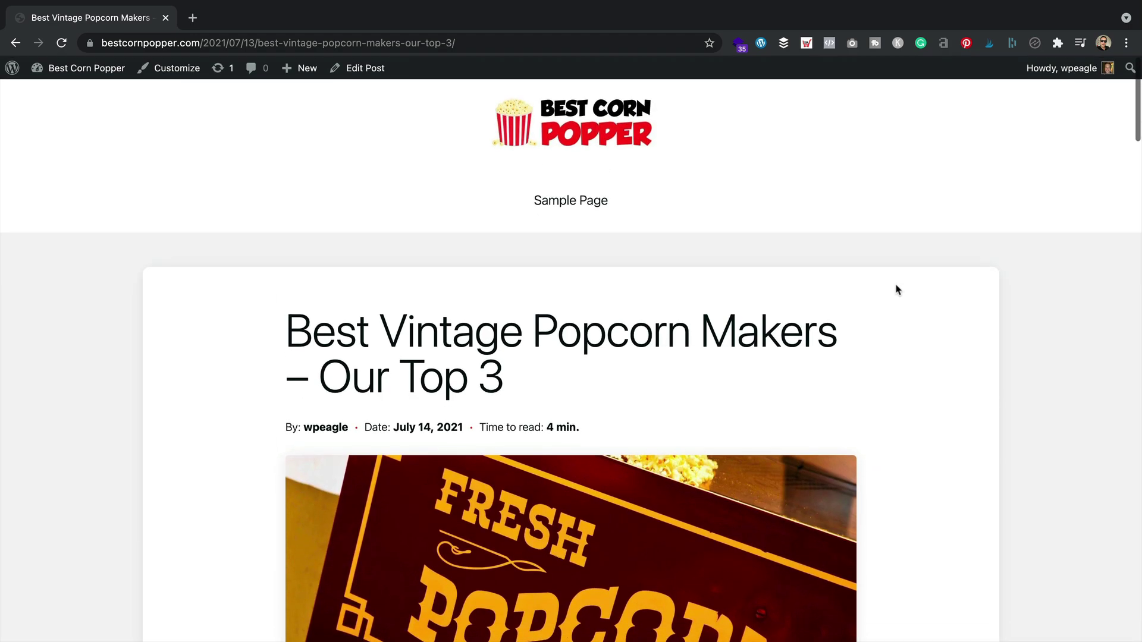
scroll(892, 287, down, 5)
scroll(892, 286, up, 5)
scroll(892, 288, down, 14)
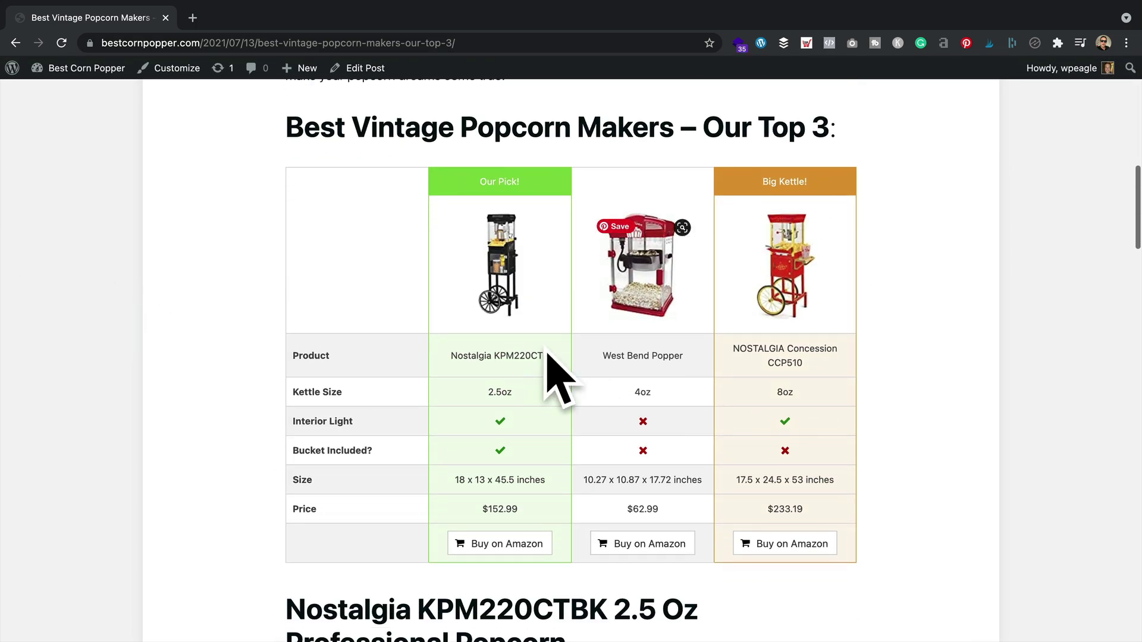
scroll(536, 377, up, 14)
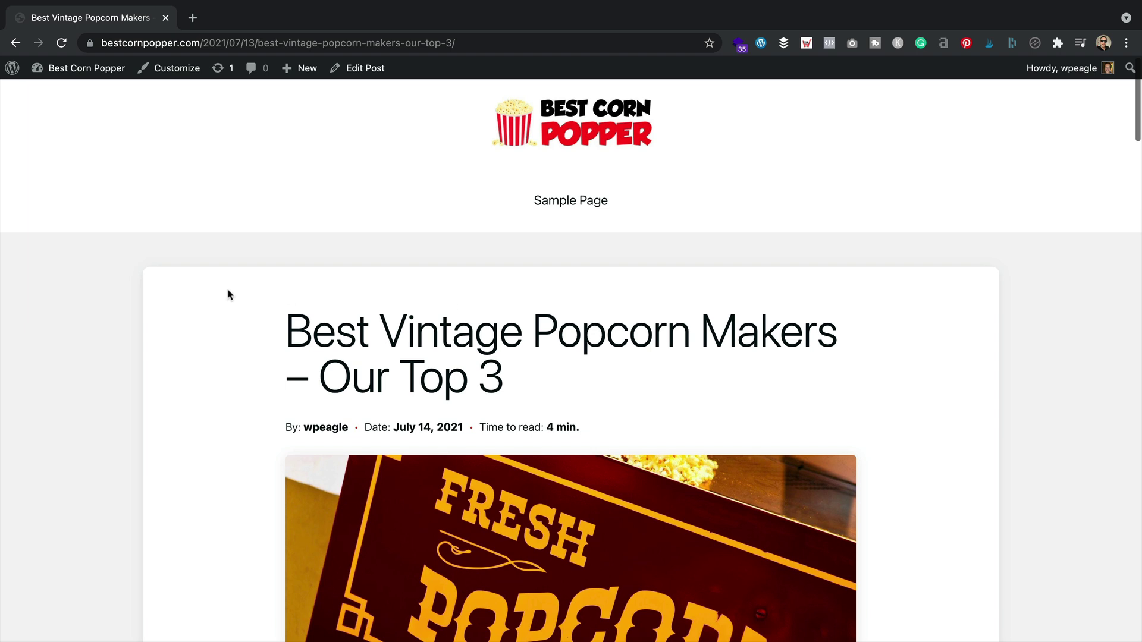
- In the Popcorn theme's custom text options, replace "affiliate" with "Amazon Associate" in the post disclaimer and publish the change
click(177, 69)
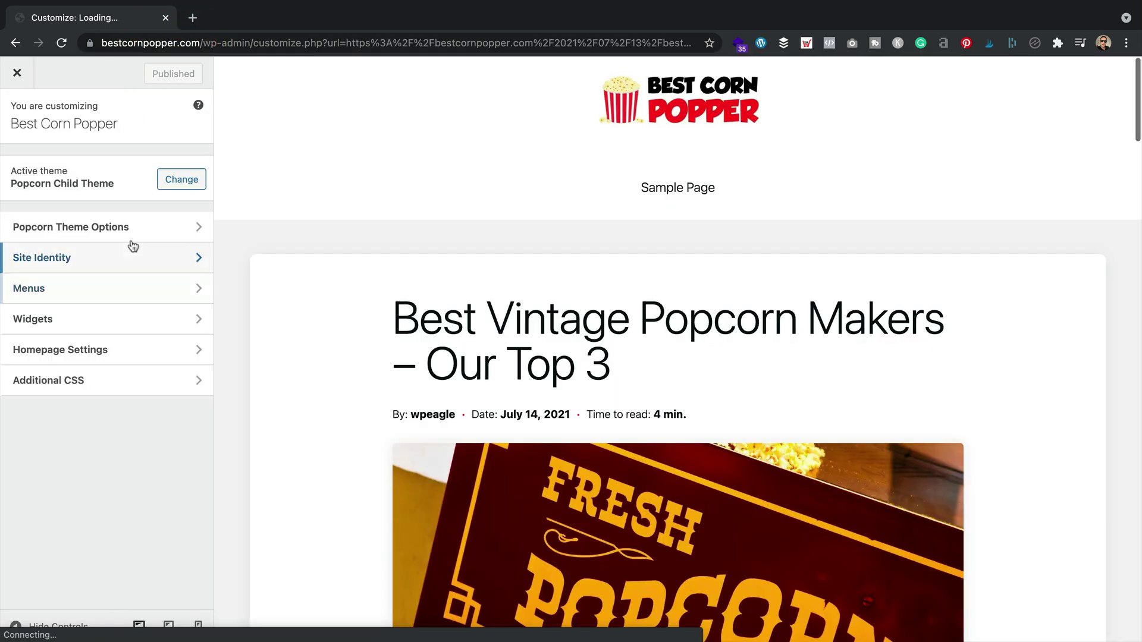
click(129, 227)
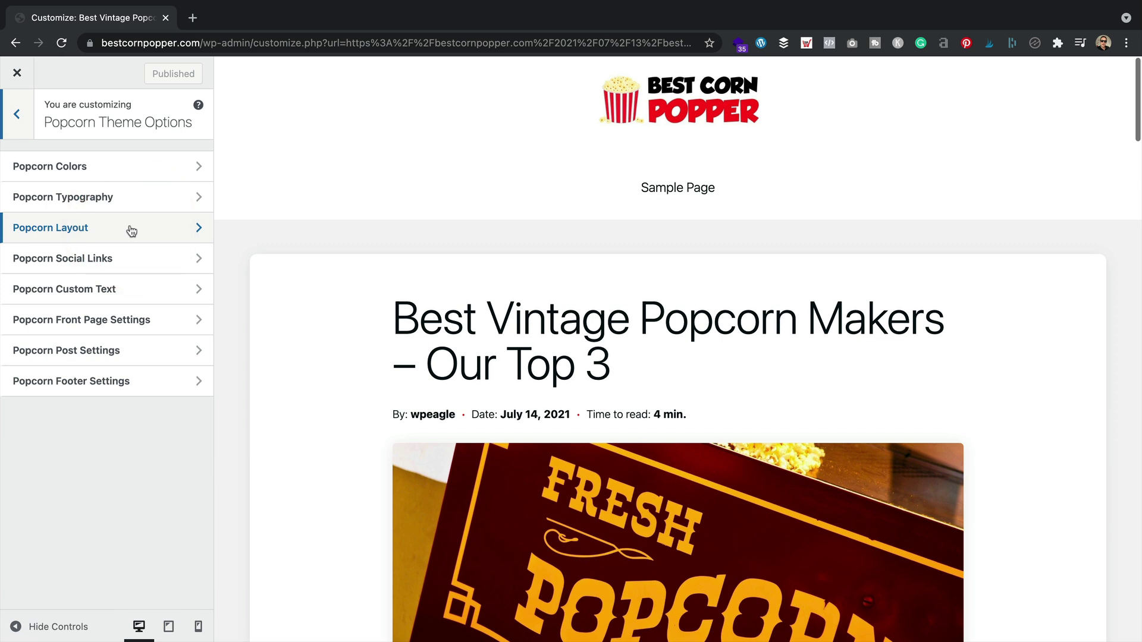
click(124, 286)
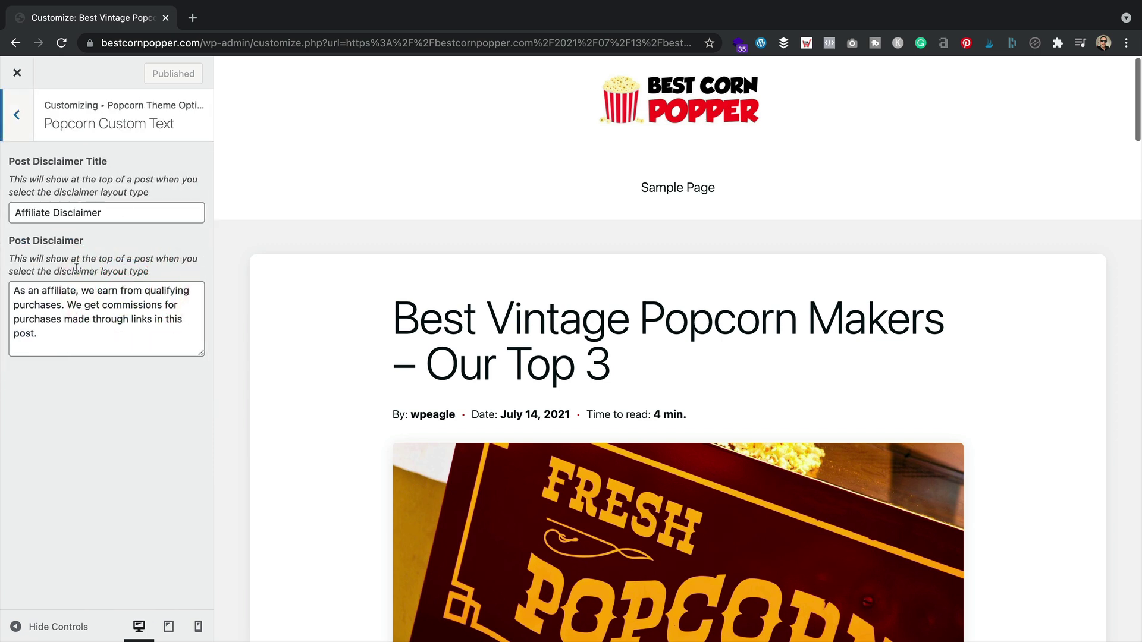
drag(62, 334, 2, 267)
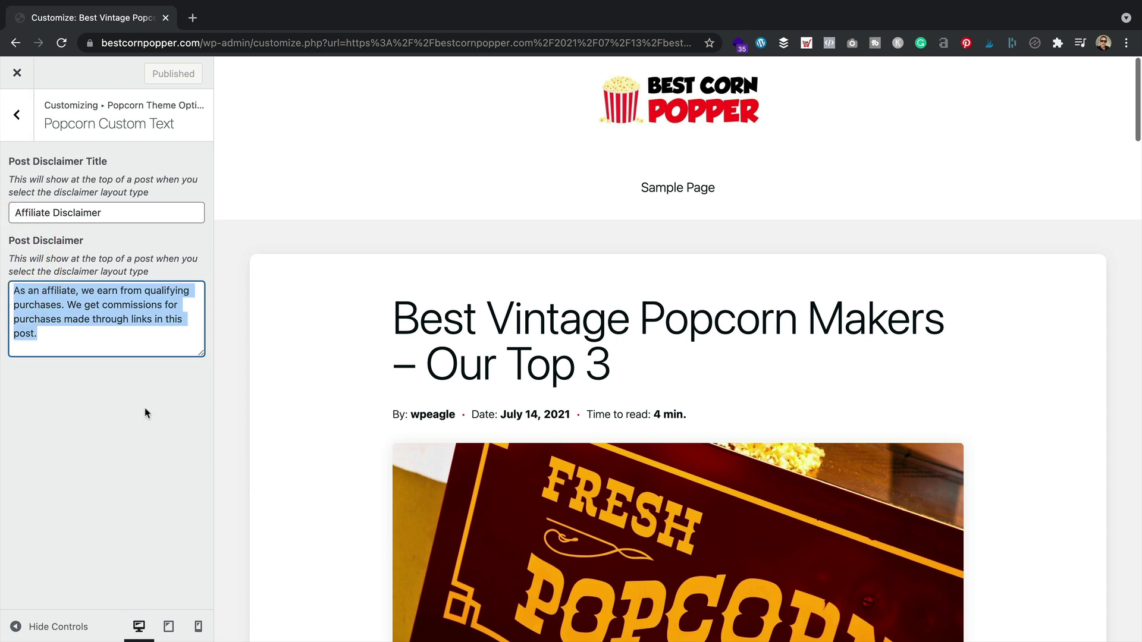
click(120, 332)
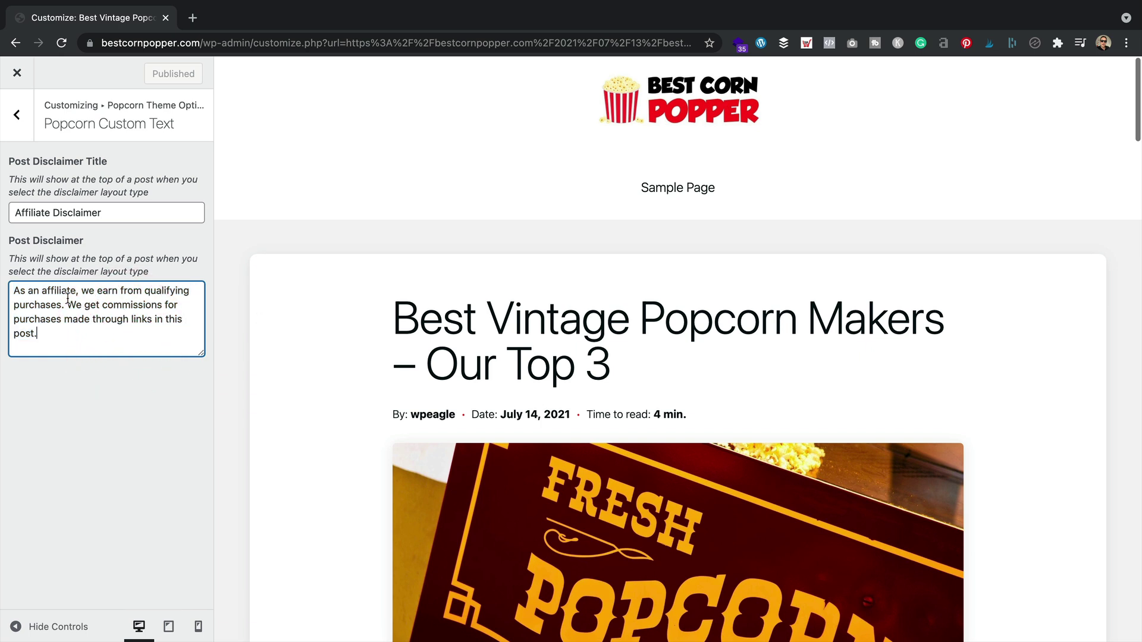
drag(75, 290, 42, 290)
double_click(43, 292)
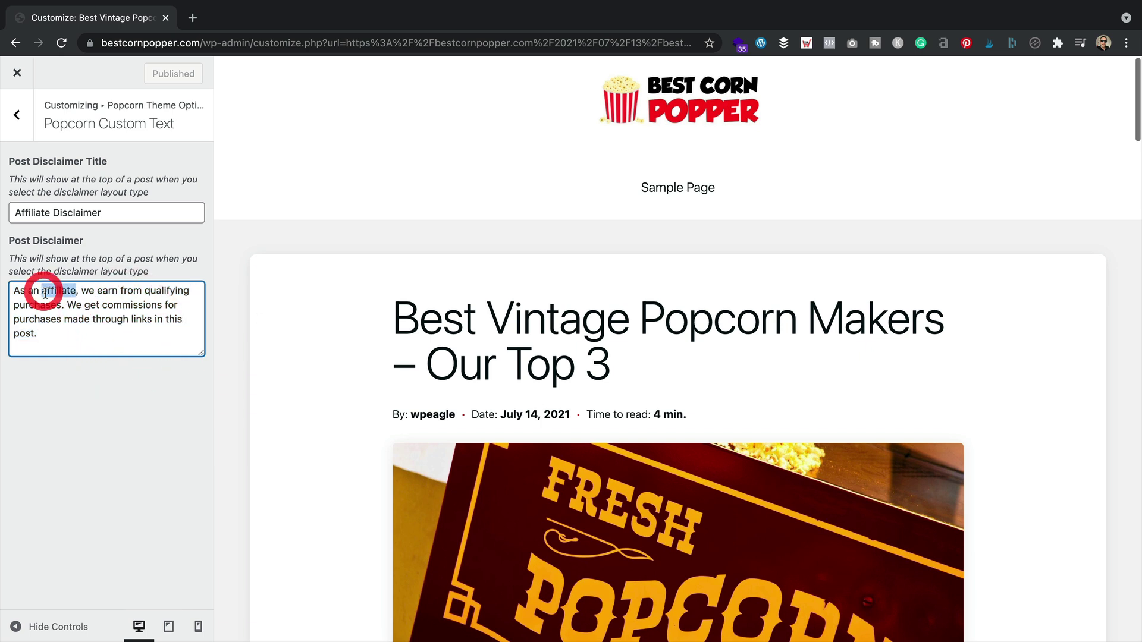
text(Amazon Assoc)
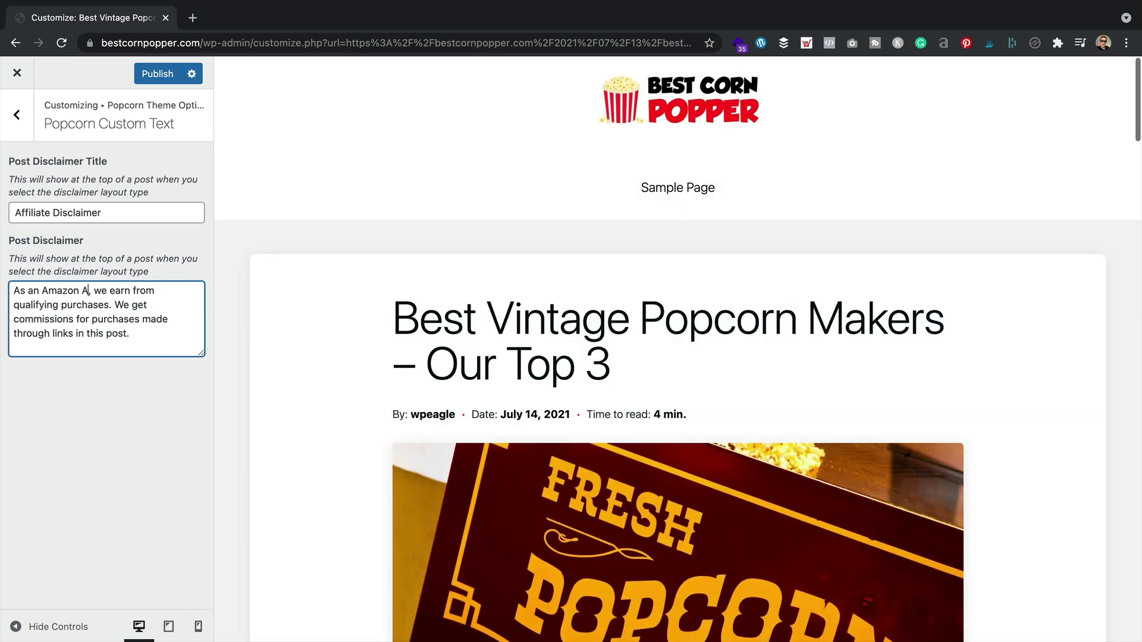
text(iate)
click(146, 74)
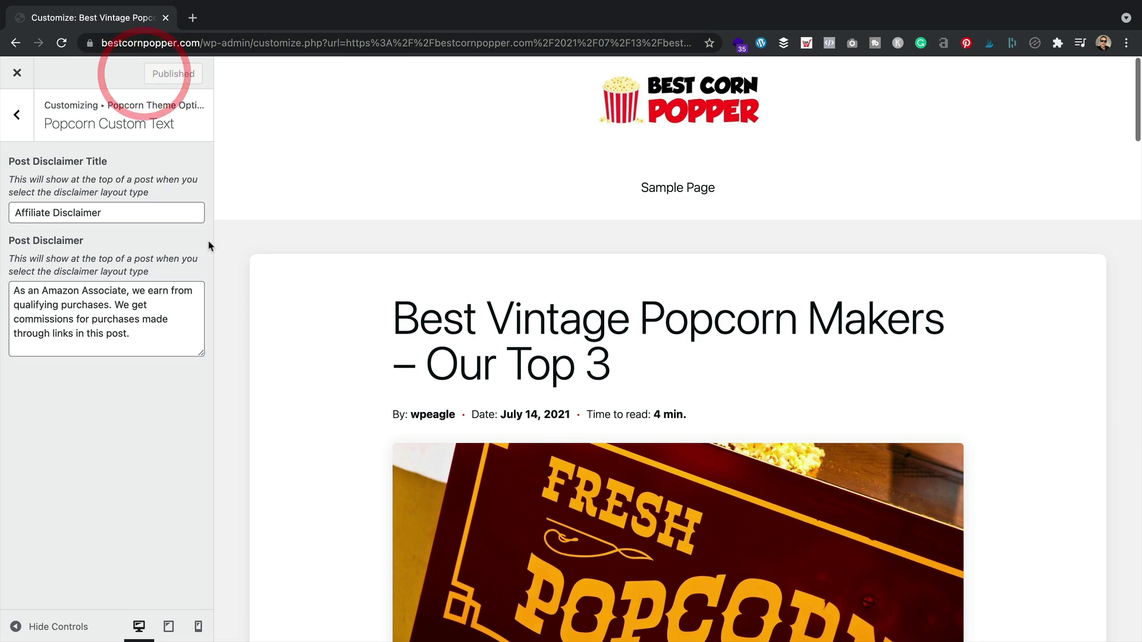
click(17, 73)
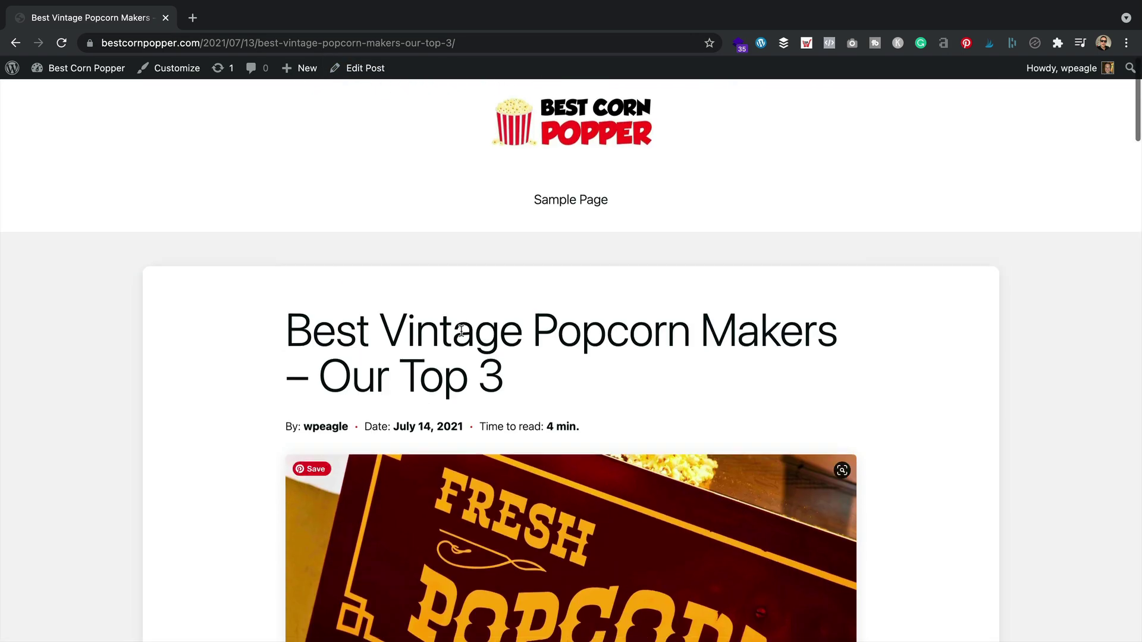
- Assign the Post with Disclaimer template to the Vintage Popcorn Makers post, update it, and check the disclaimer on the live page
click(359, 69)
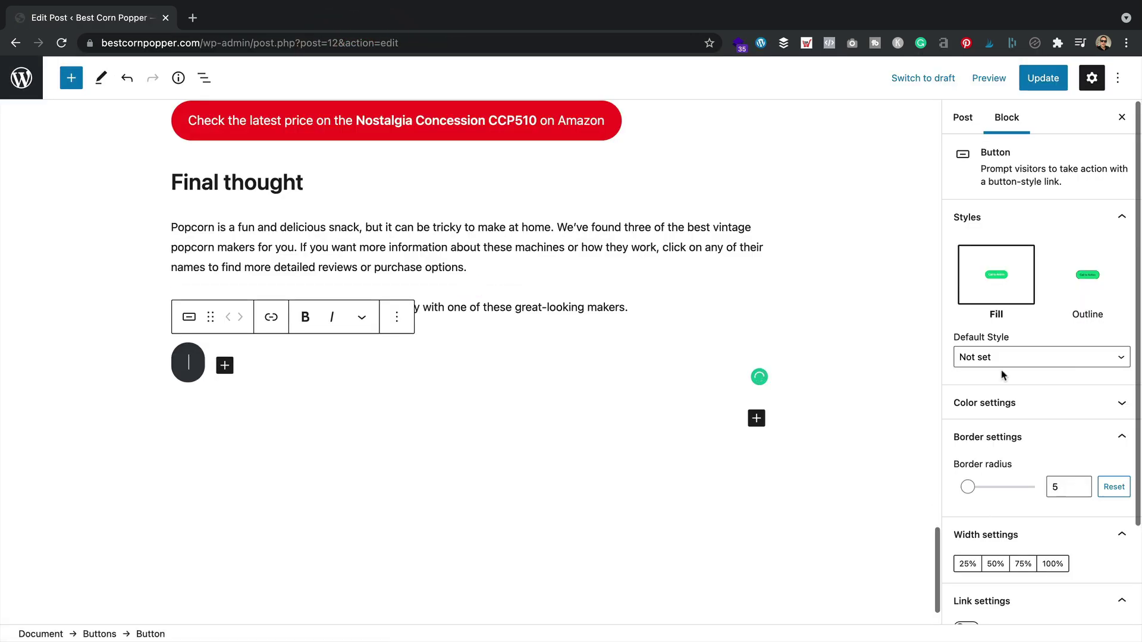
click(962, 119)
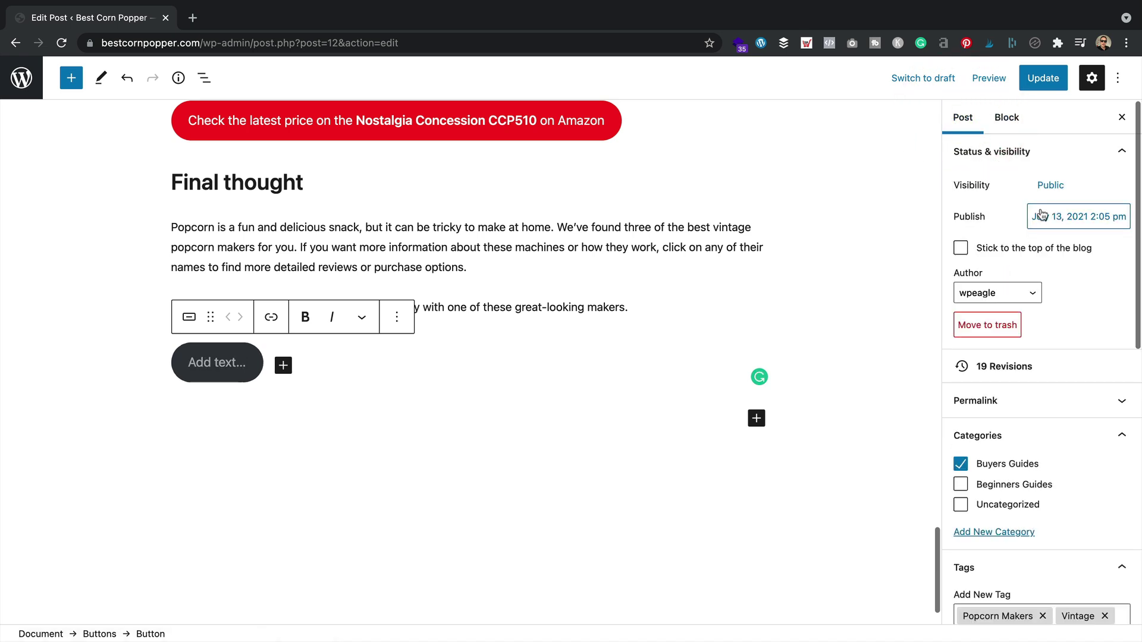
scroll(1038, 211, down, 10)
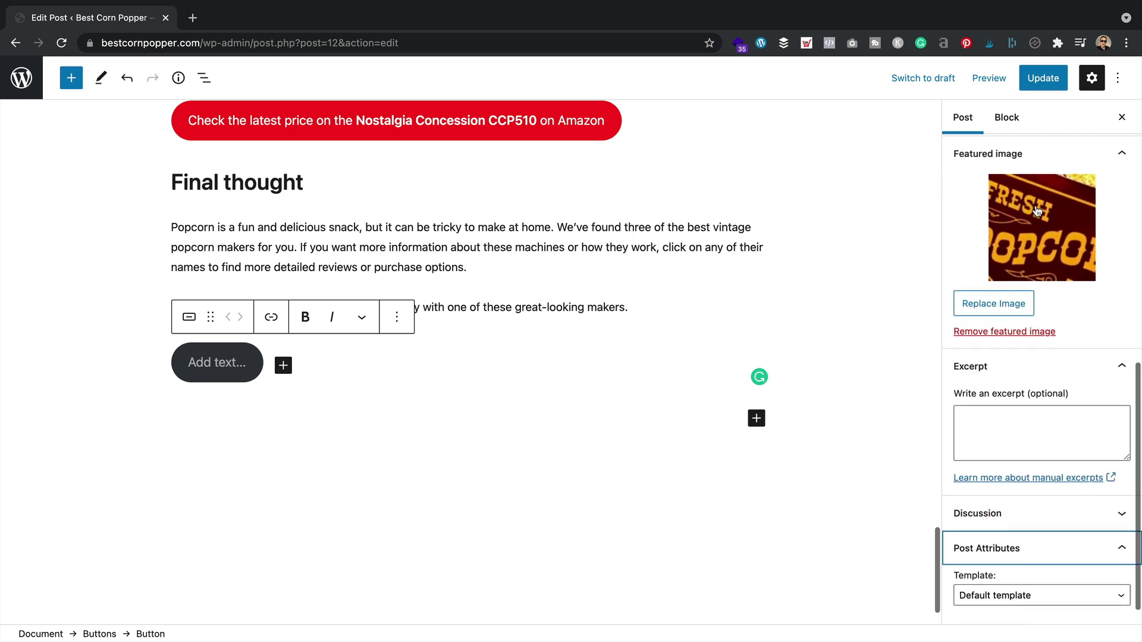
click(1097, 527)
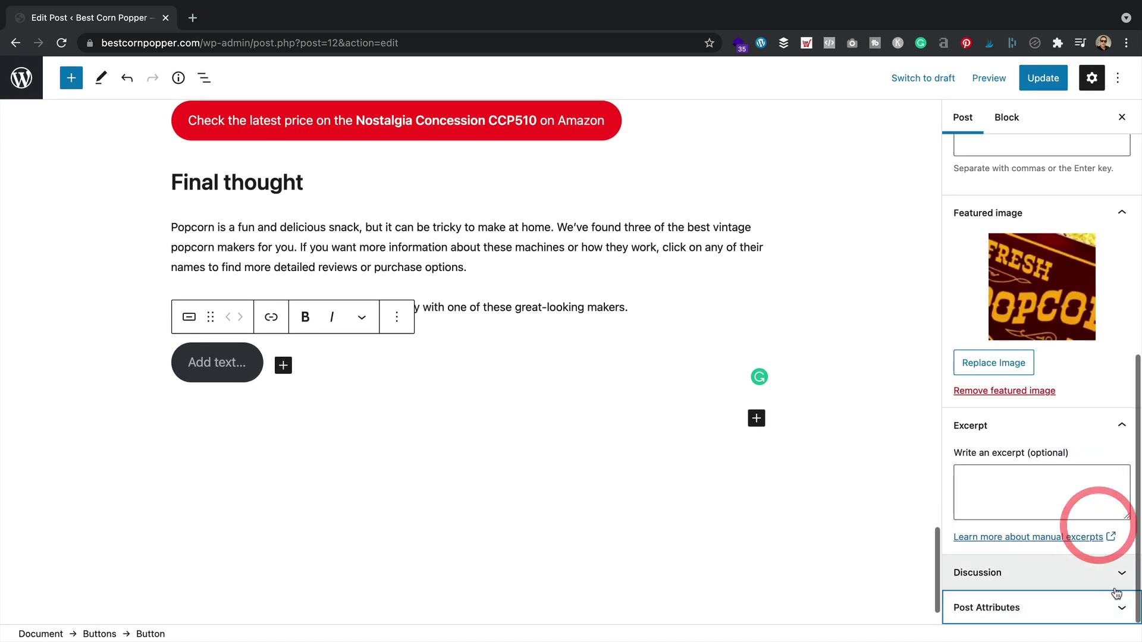
click(1102, 610)
click(1021, 577)
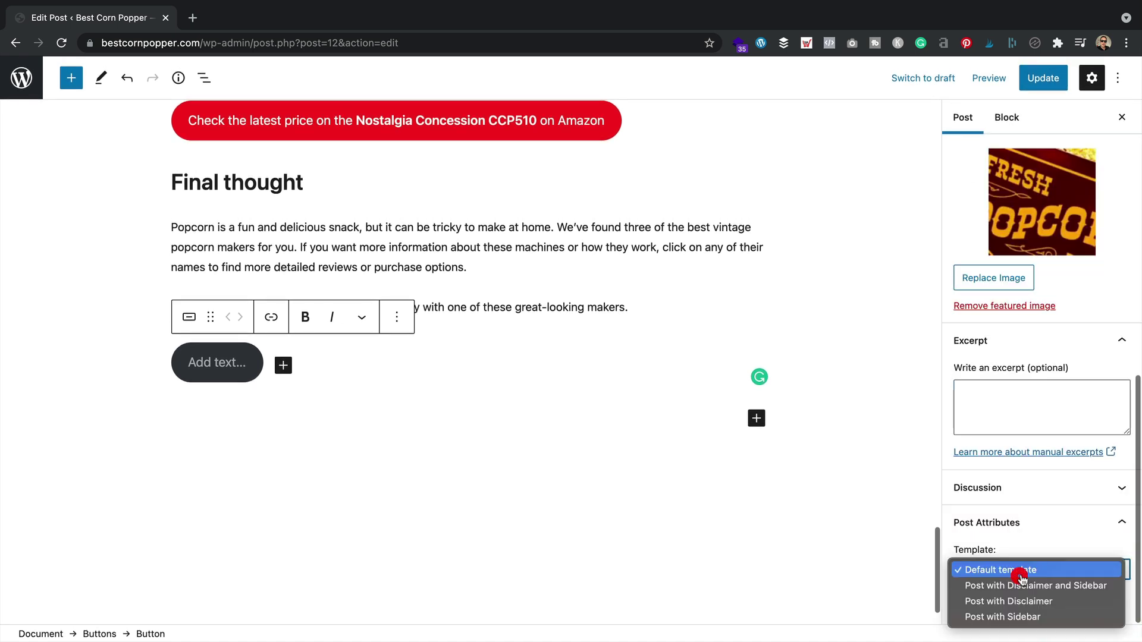
click(1059, 603)
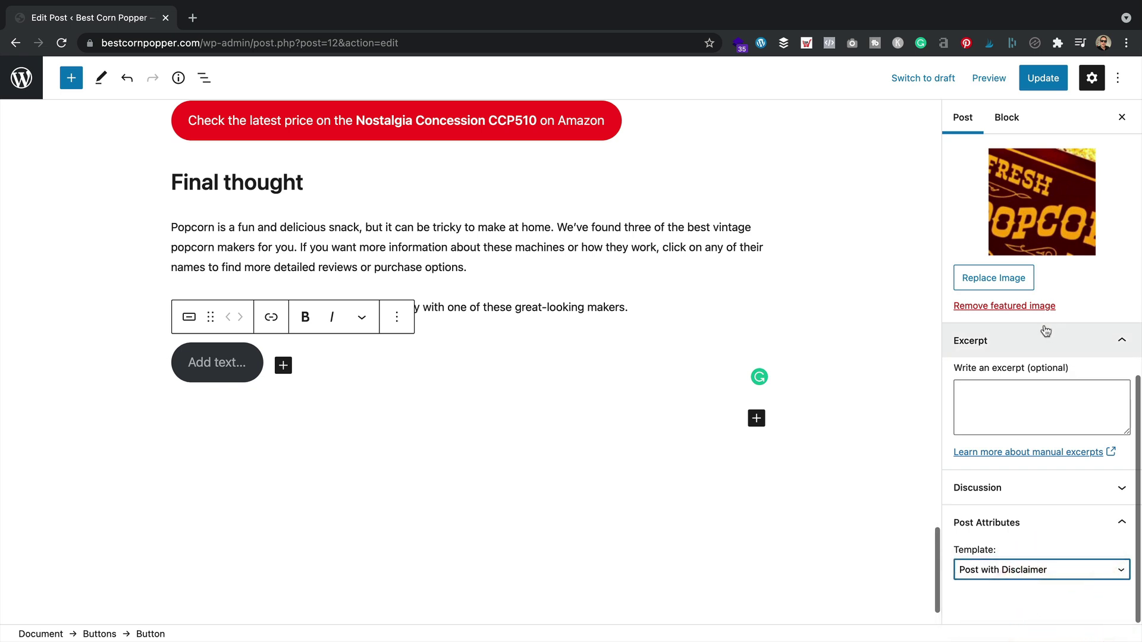
click(1044, 78)
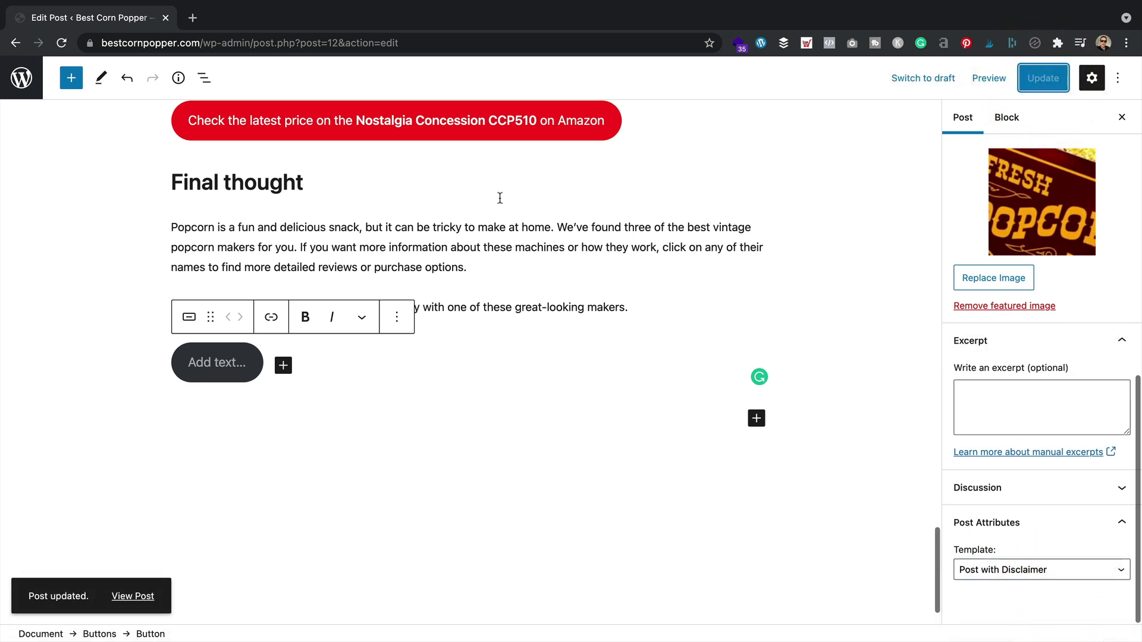
click(133, 596)
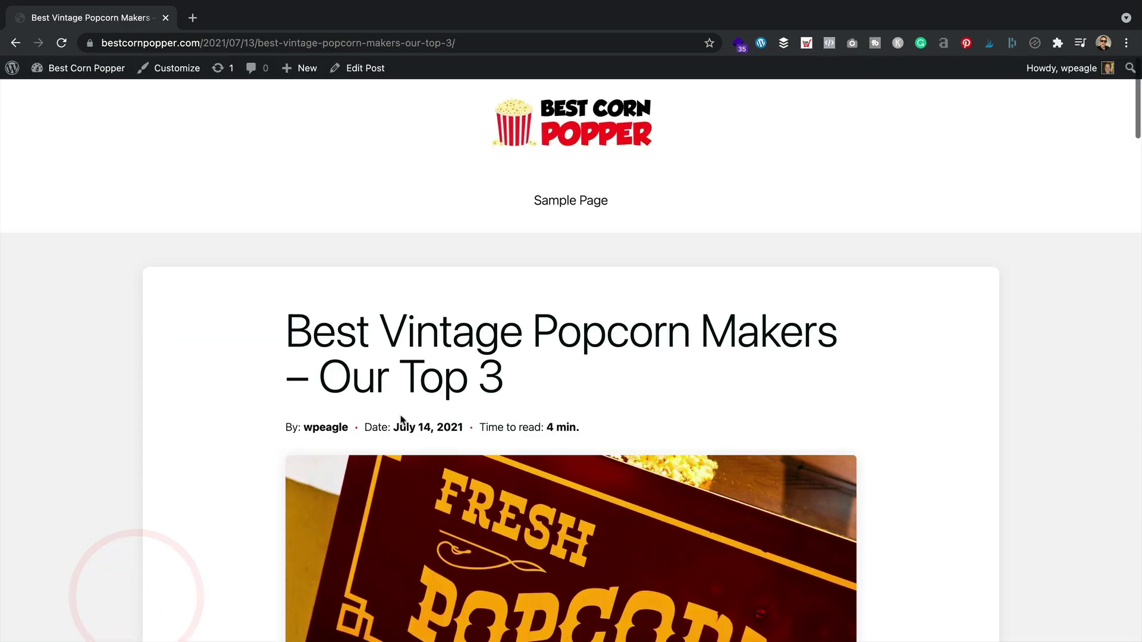
scroll(401, 420, down, 7)
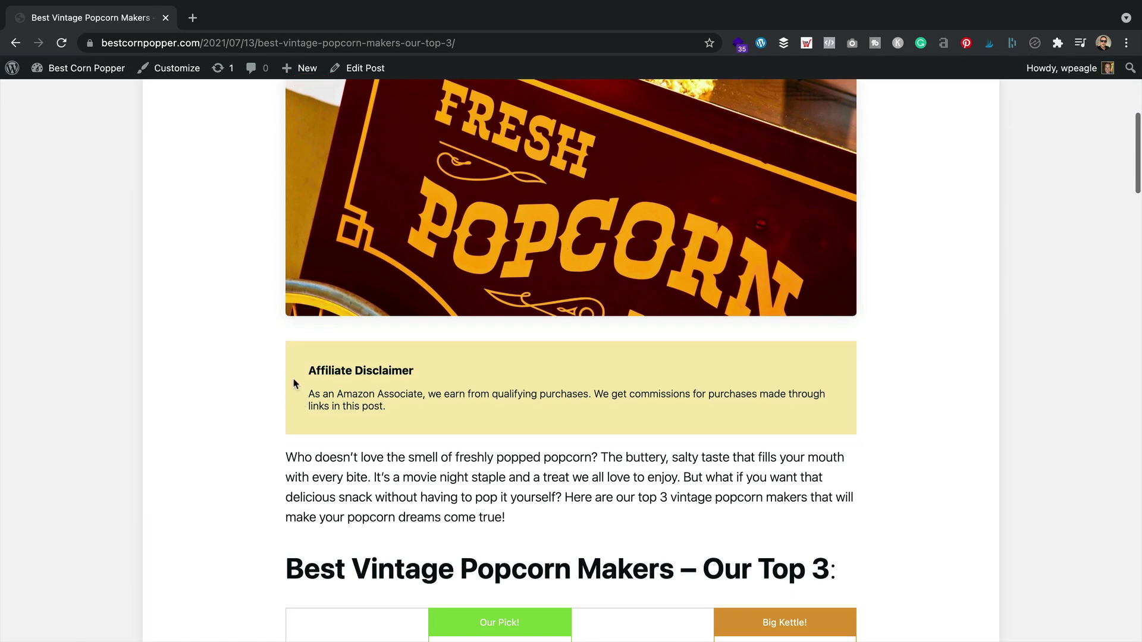
drag(293, 383, 716, 412)
click(714, 415)
- Copy the intro's last sentence, "Here are our top 3 vintage popcorn makers that will make your popcorn dreams come true!", into the post's excerpt and update
drag(505, 518, 566, 500)
key(ctrl+c)
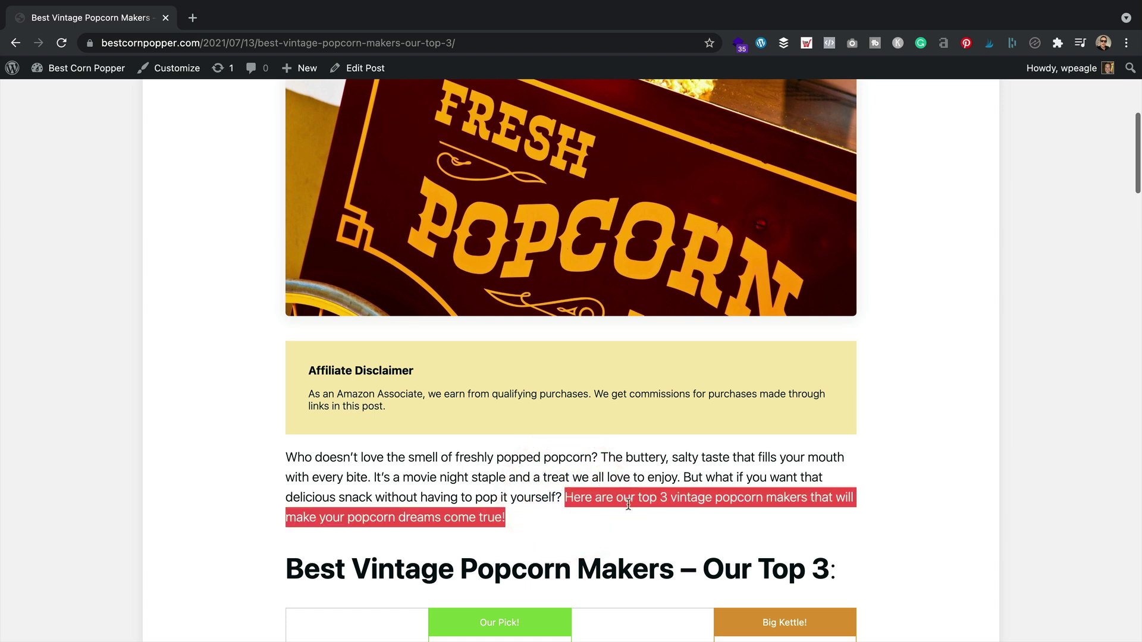
click(364, 68)
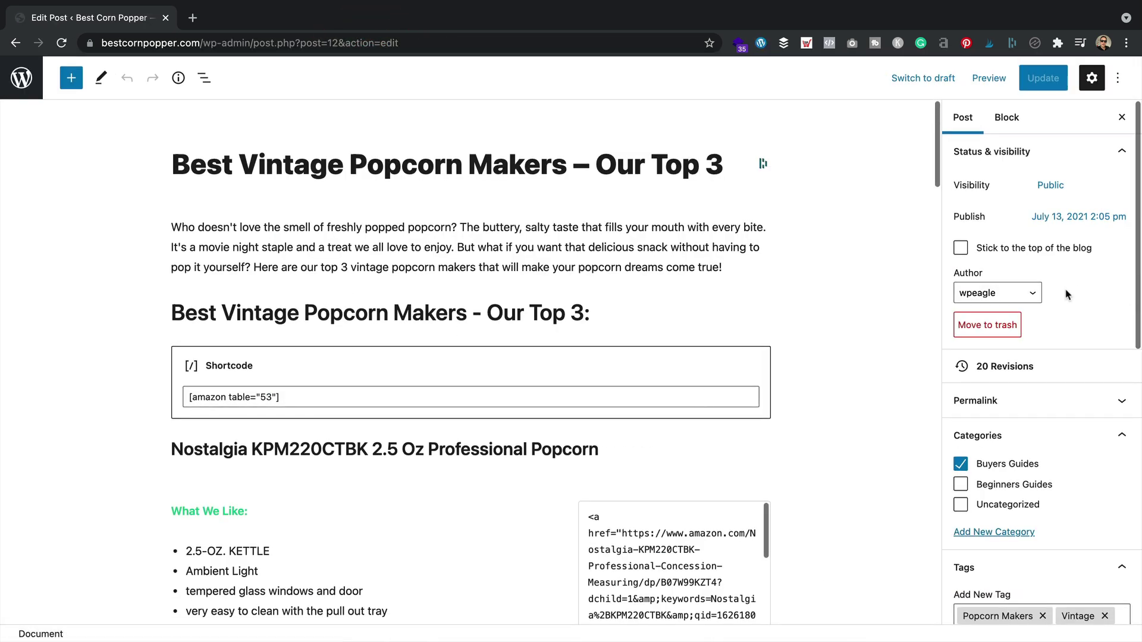
scroll(1067, 295, down, 10)
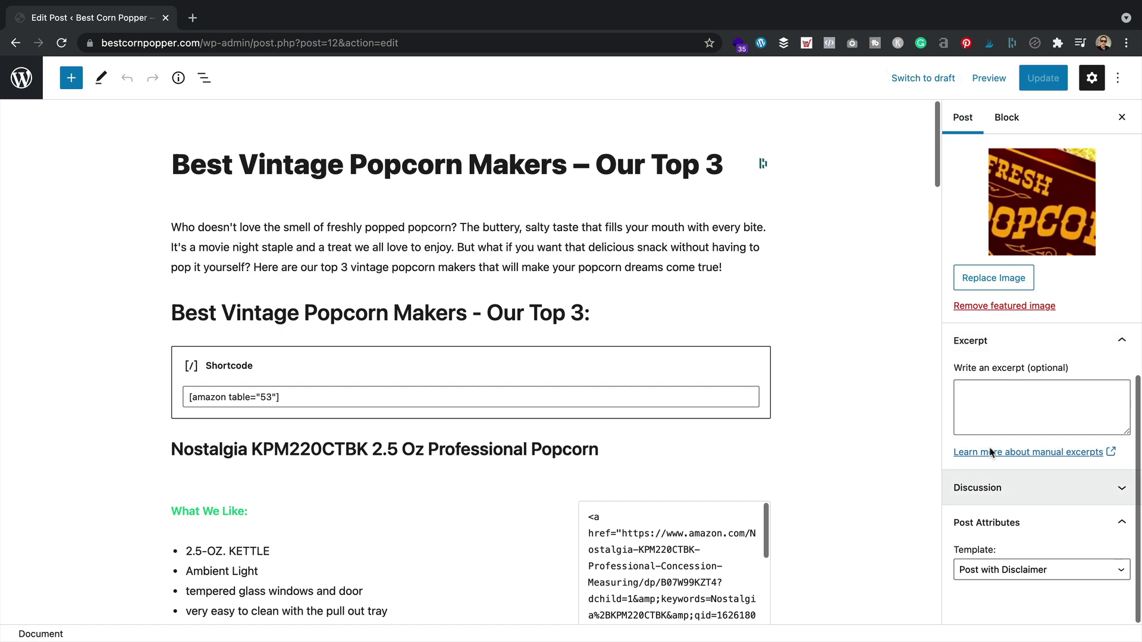
click(1003, 396)
key(ctrl+v)
click(1043, 78)
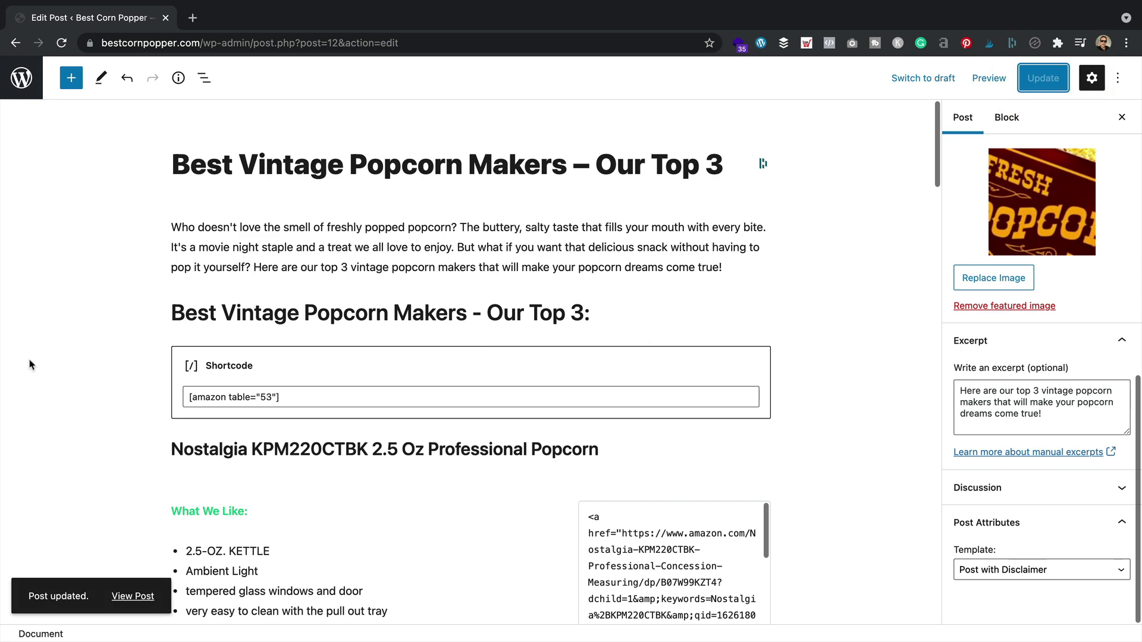
- Check the Vintage Popcorn Makers excerpt in the homepage's featured posts, and open the Hello world! post
click(131, 597)
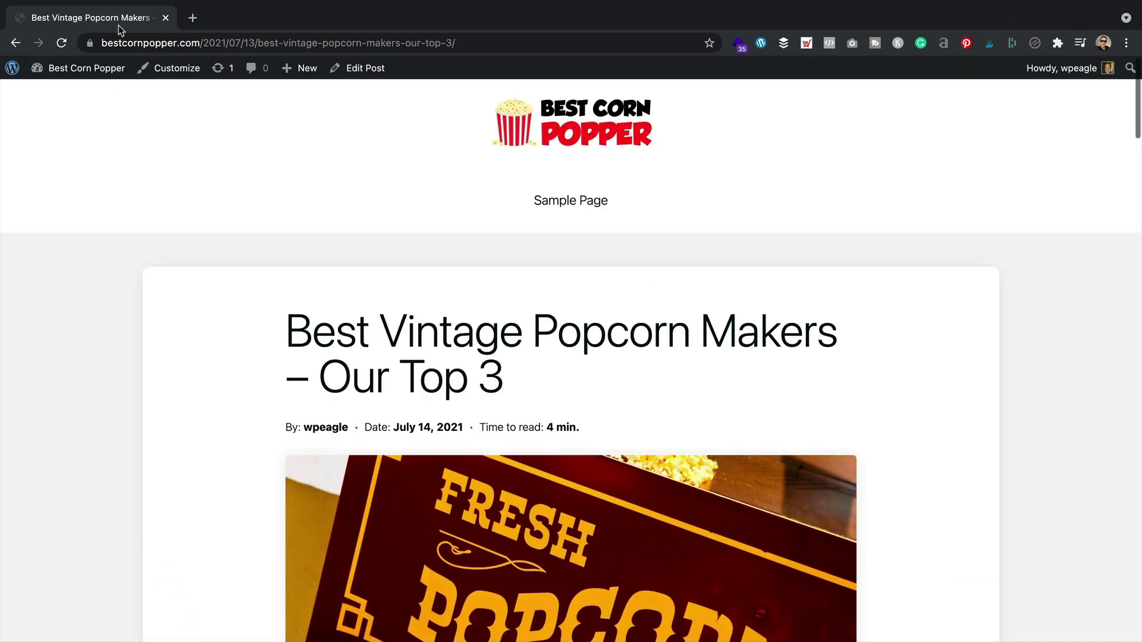
scroll(464, 245, down, 7)
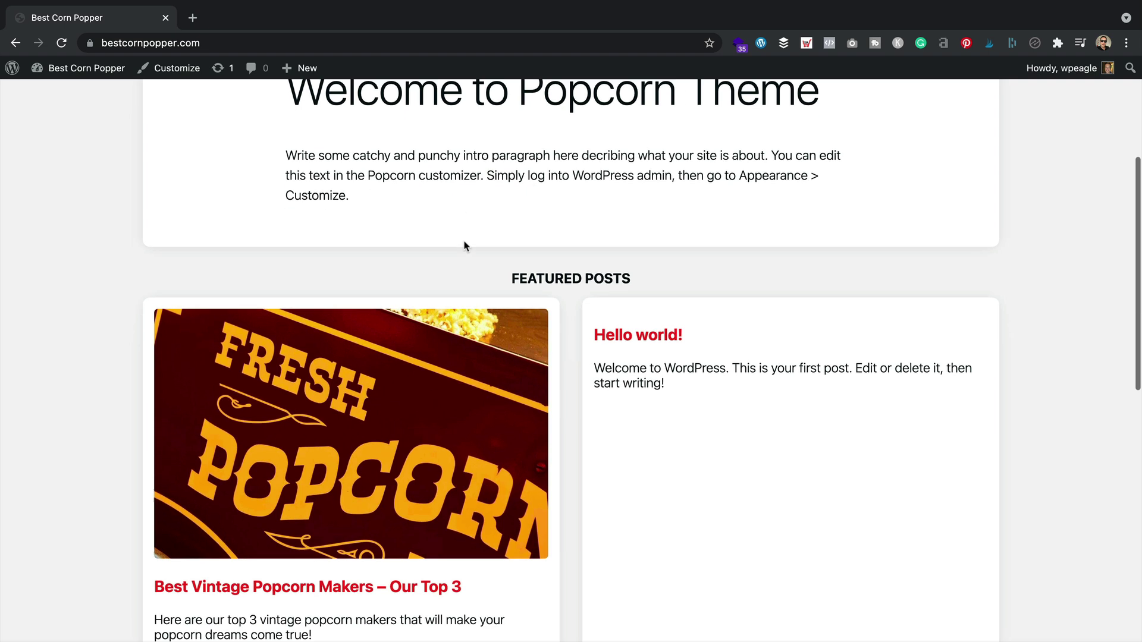
drag(313, 480, 155, 464)
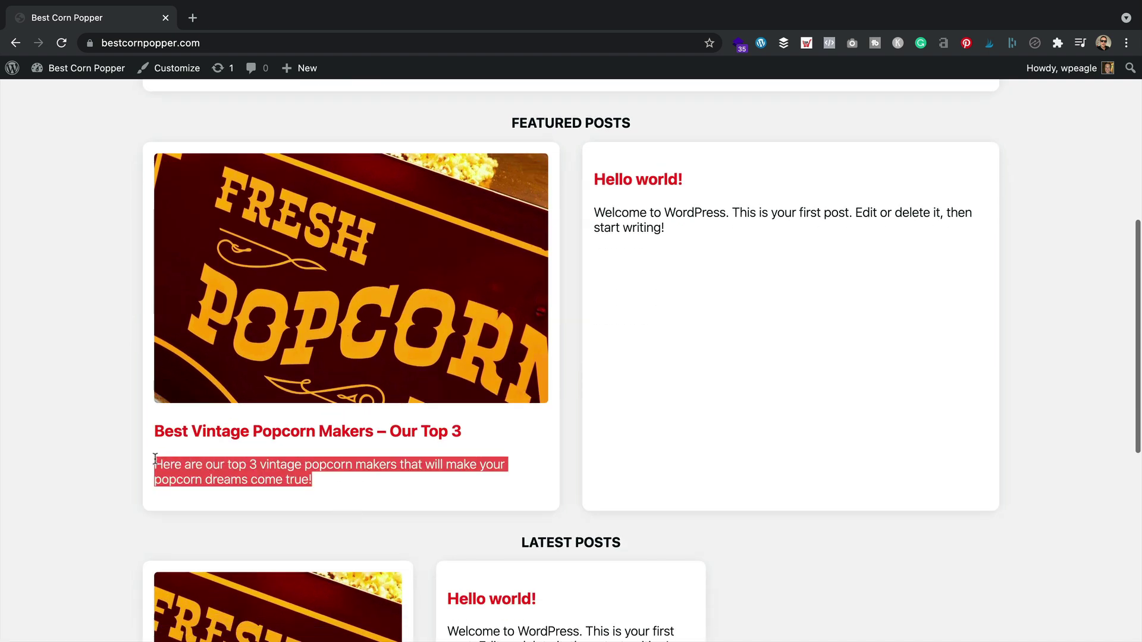
click(376, 499)
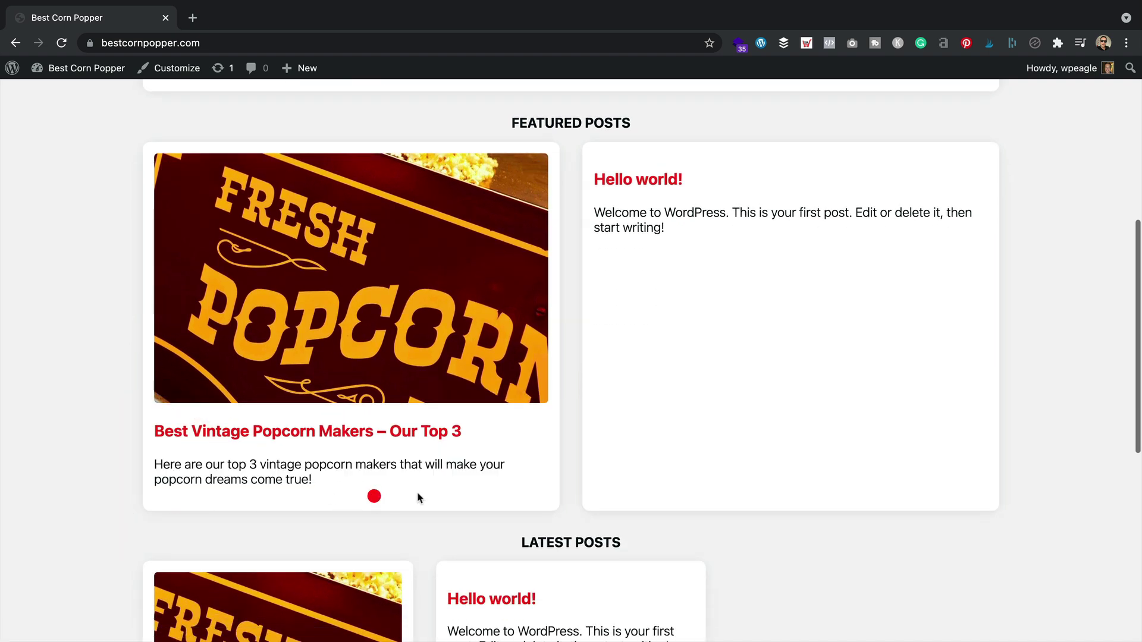
click(631, 180)
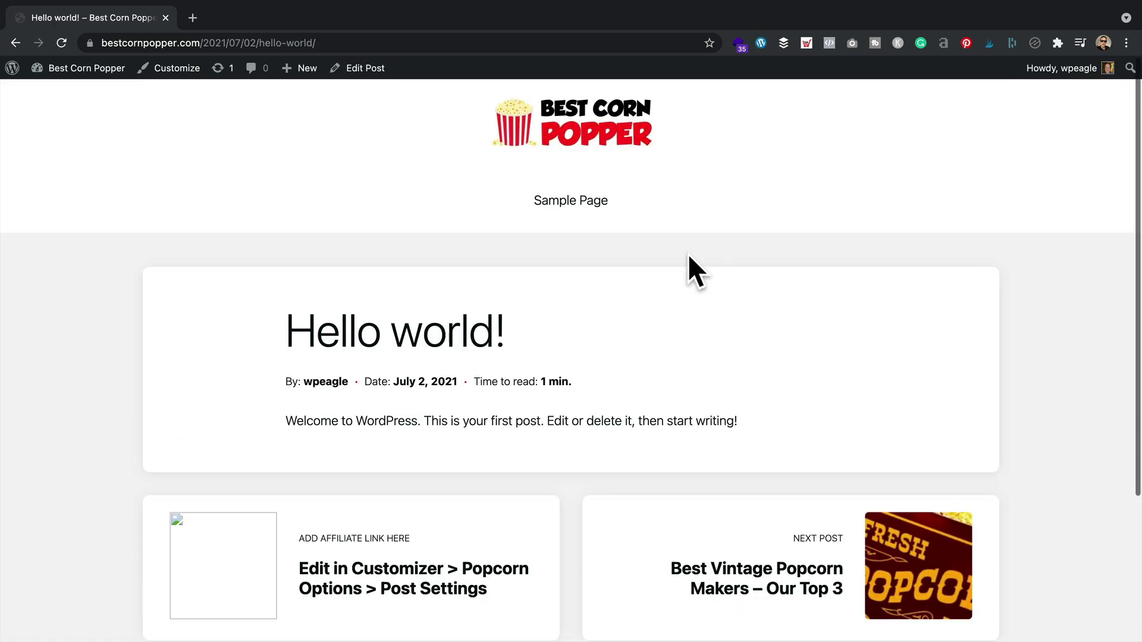
- Open the Hello world! post for editing and move it to the trash
click(370, 69)
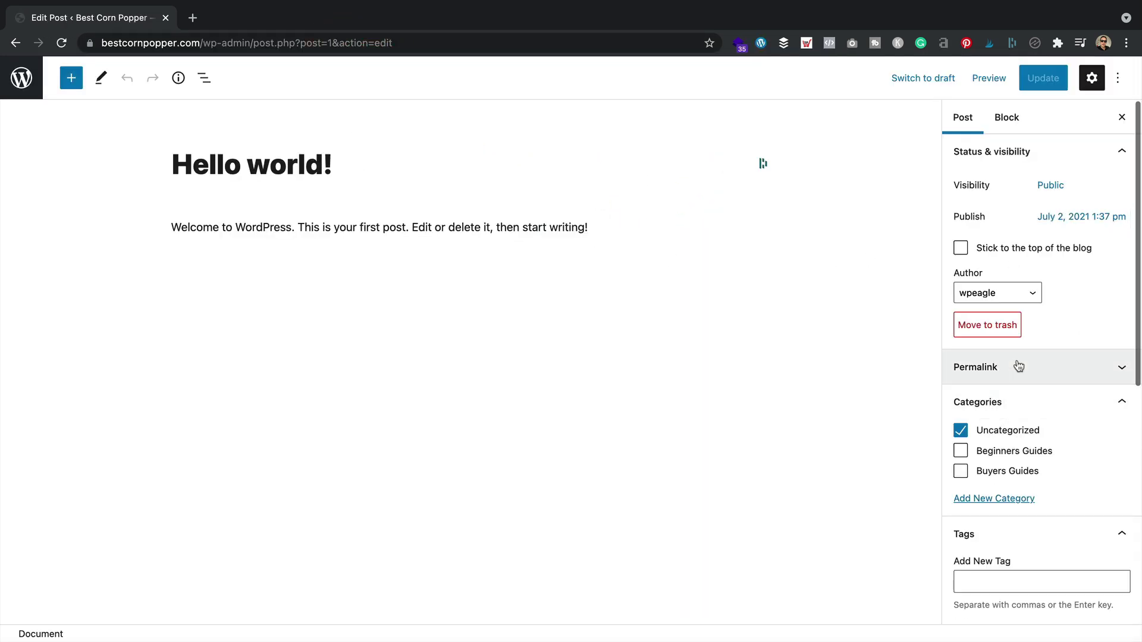
click(987, 324)
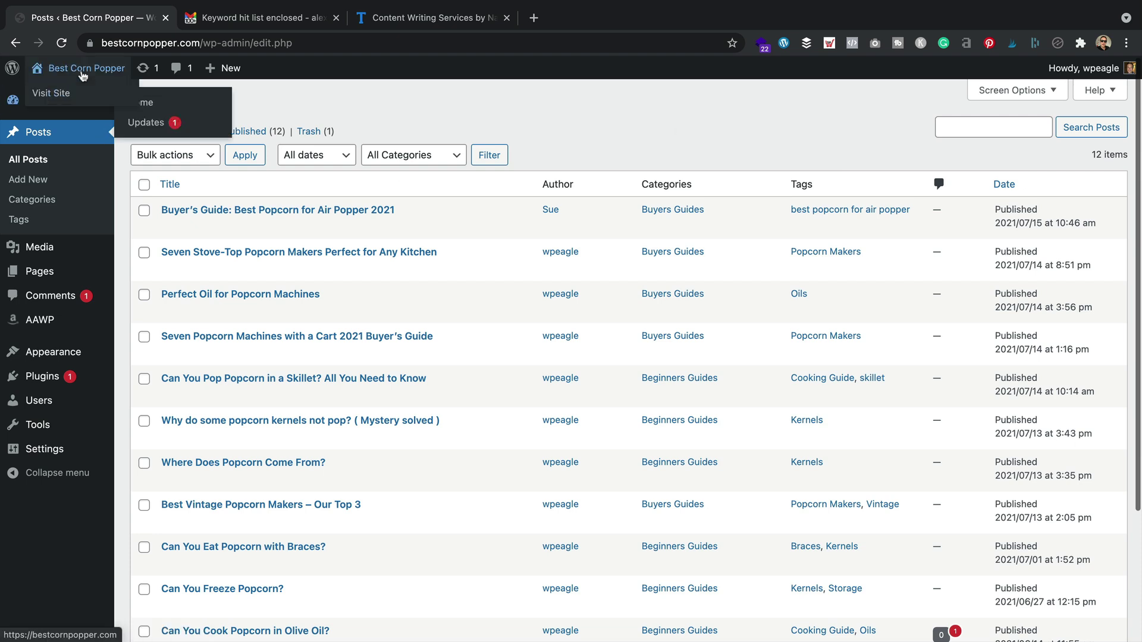
- Visit the live site and look over the featured posts with their images and excerpts on the homepage
click(78, 90)
scroll(533, 197, down, 5)
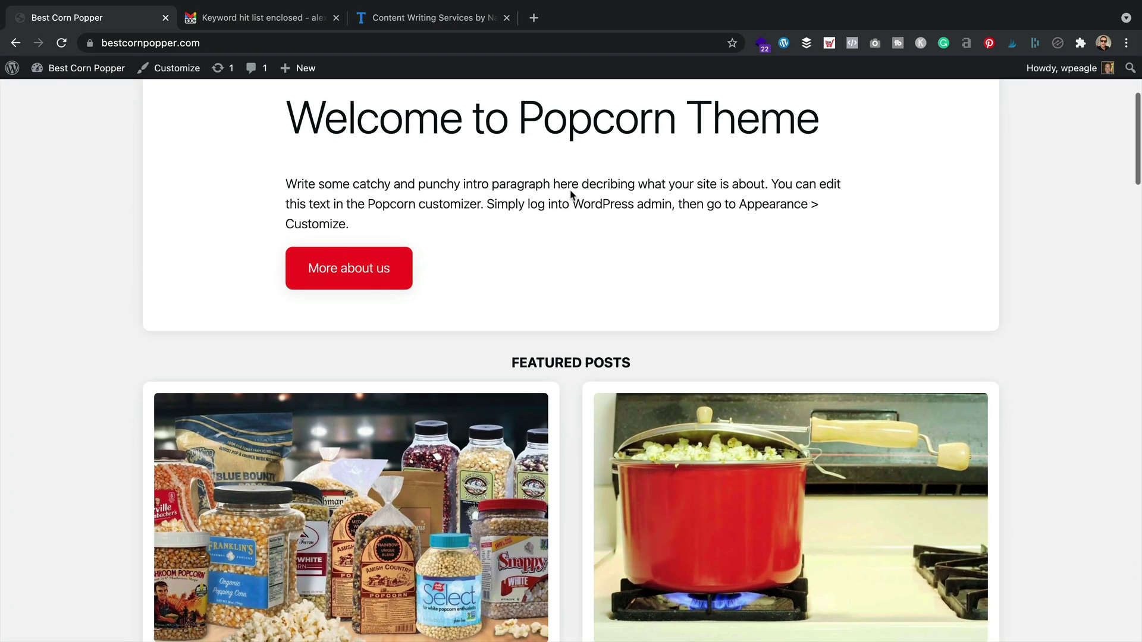
scroll(570, 195, down, 2)
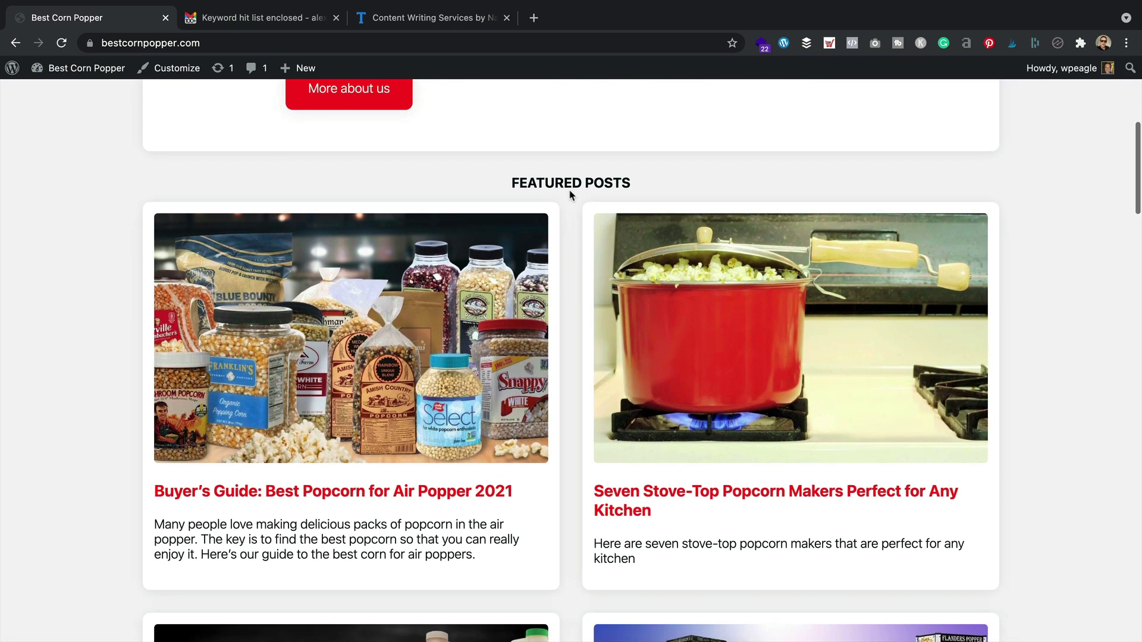
scroll(569, 197, down, 1)
scroll(797, 278, down, 2)
scroll(797, 278, down, 3)
scroll(459, 406, up, 2)
scroll(458, 407, up, 2)
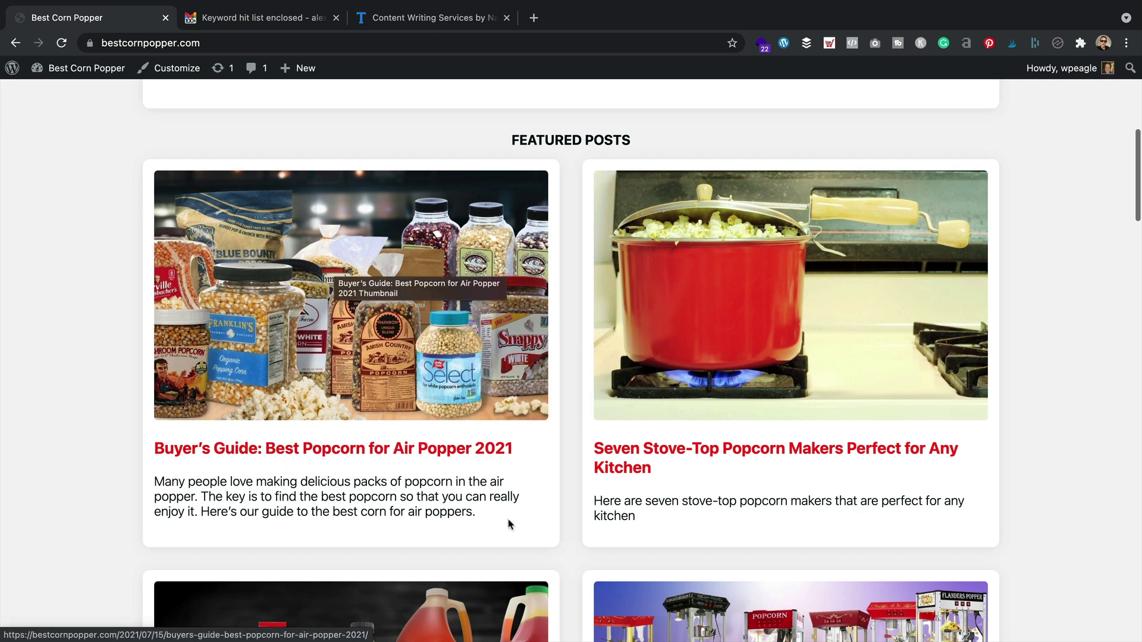
- Skim the Buyer's Guide: Best Popcorn for Air Popper 2021 article and return to the homepage intro
click(476, 309)
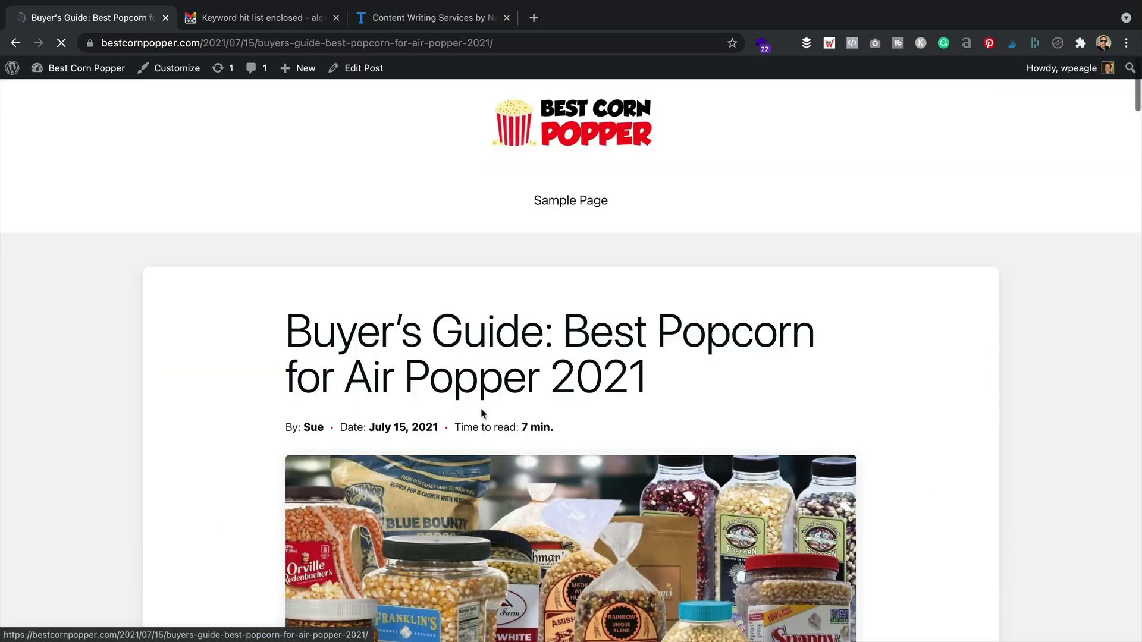
scroll(630, 309, down, 15)
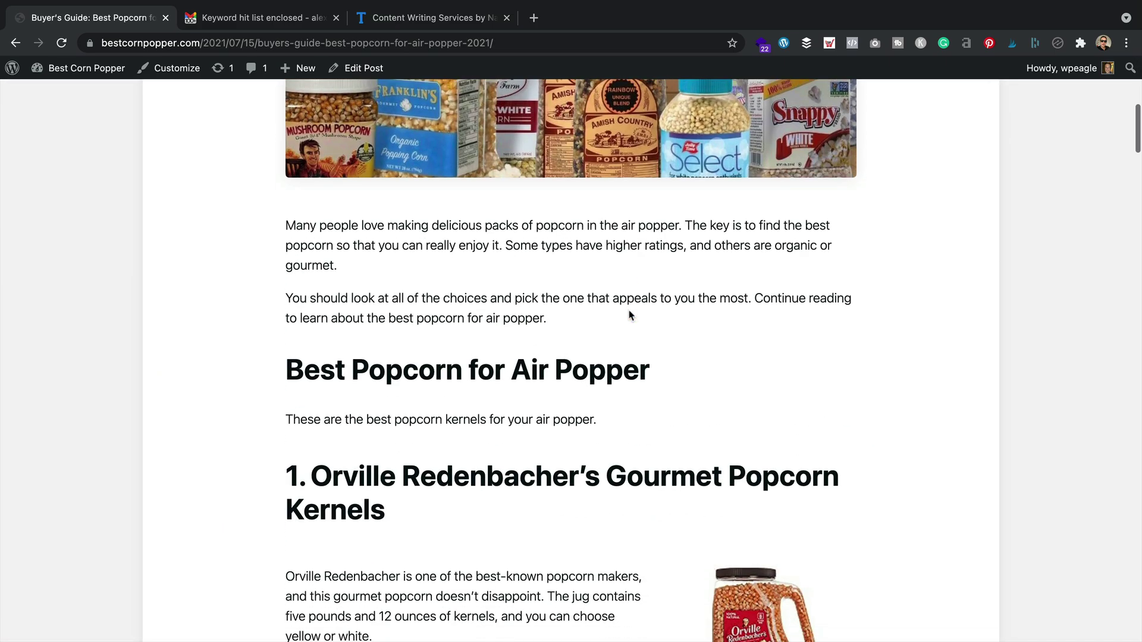
scroll(629, 315, down, 7)
scroll(571, 321, up, 20)
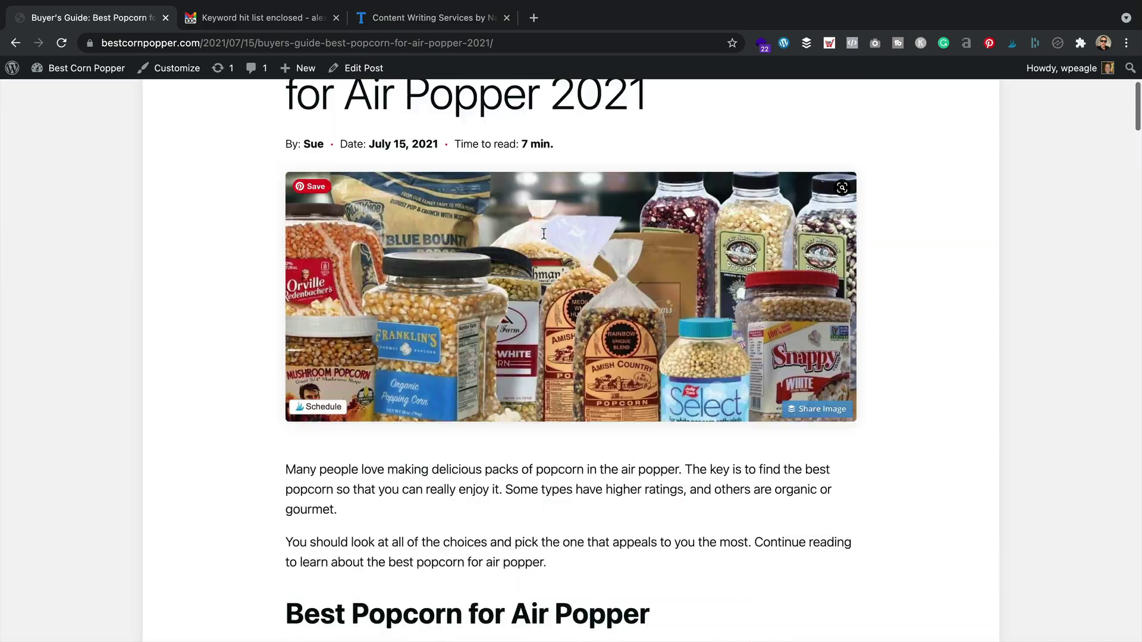
click(16, 42)
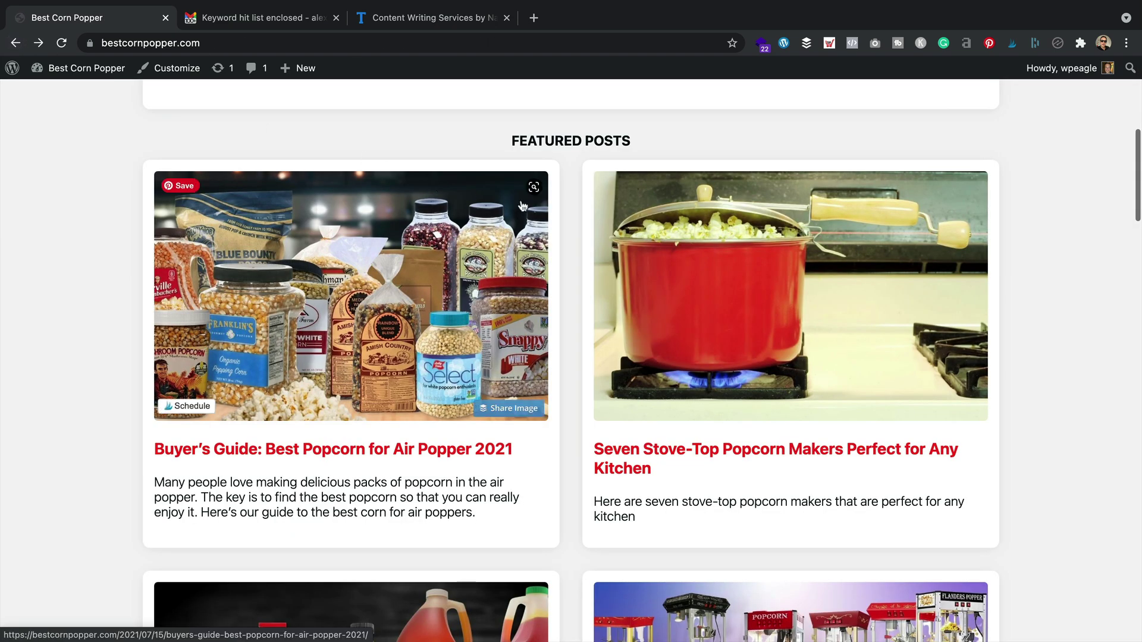
scroll(511, 193, up, 4)
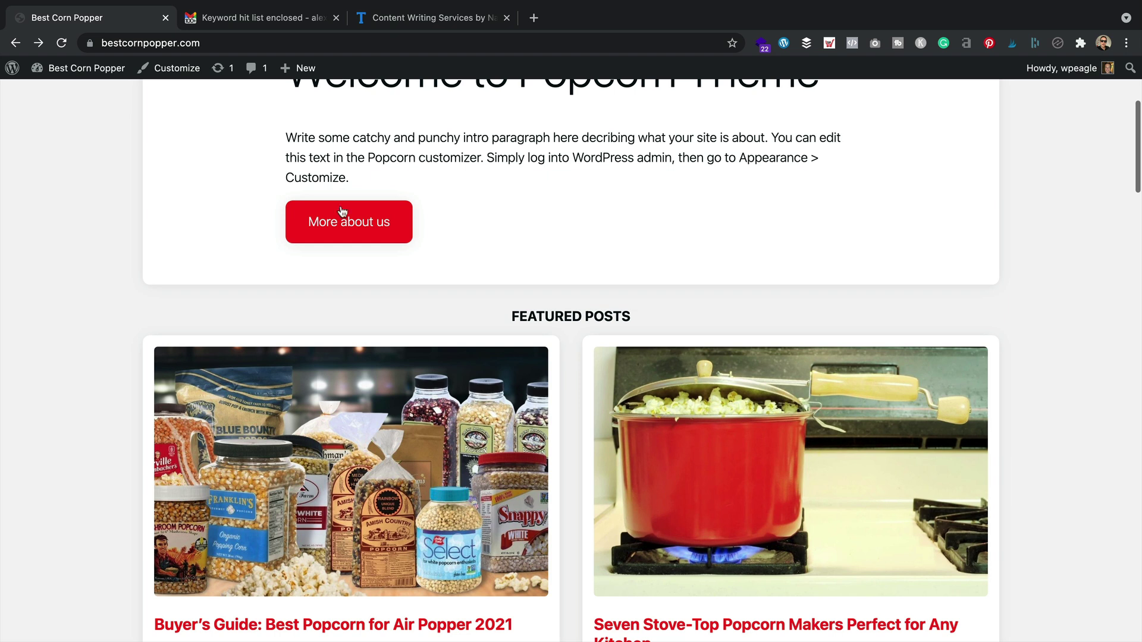
- Open the keyword research service website keywordcare.com in a new browser tab
click(533, 18)
text(keyw)
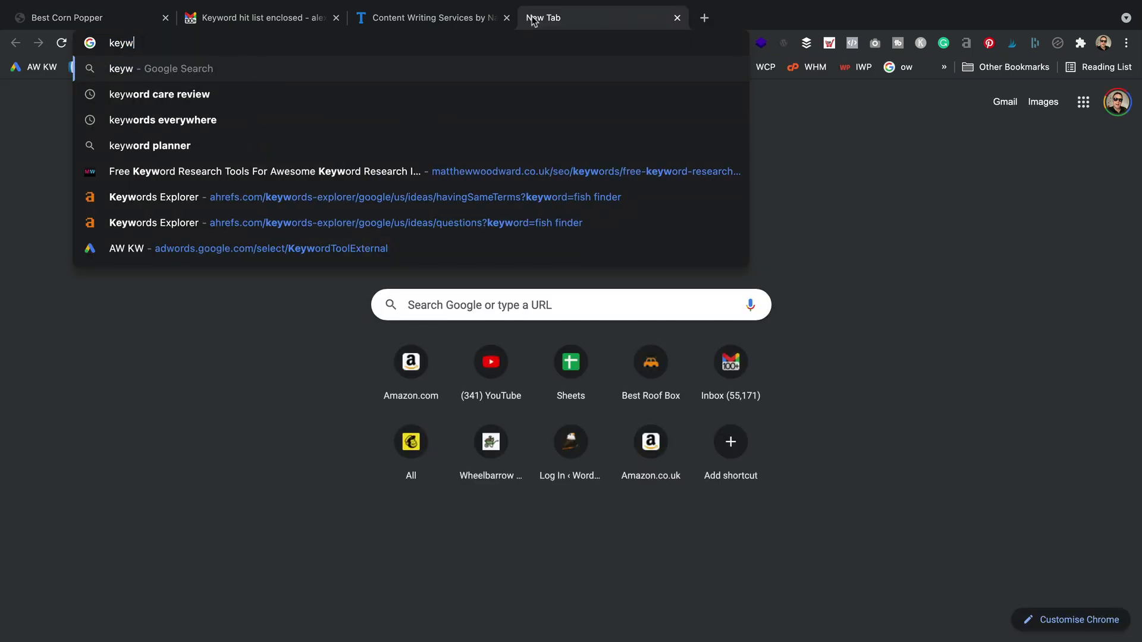
text(ordcare.com)
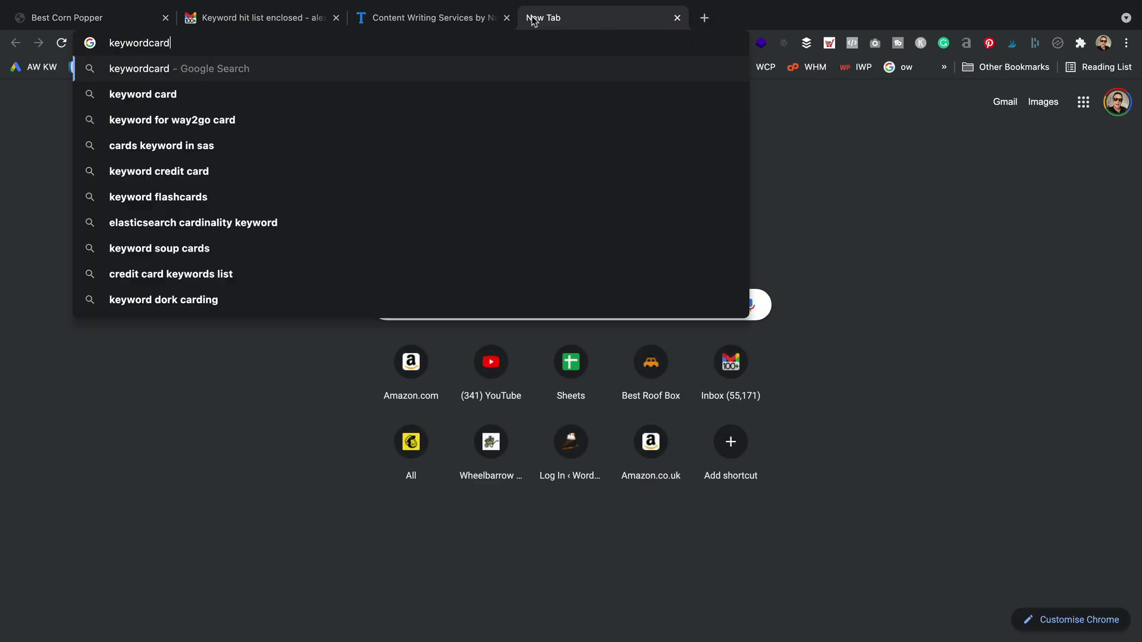
key(Return)
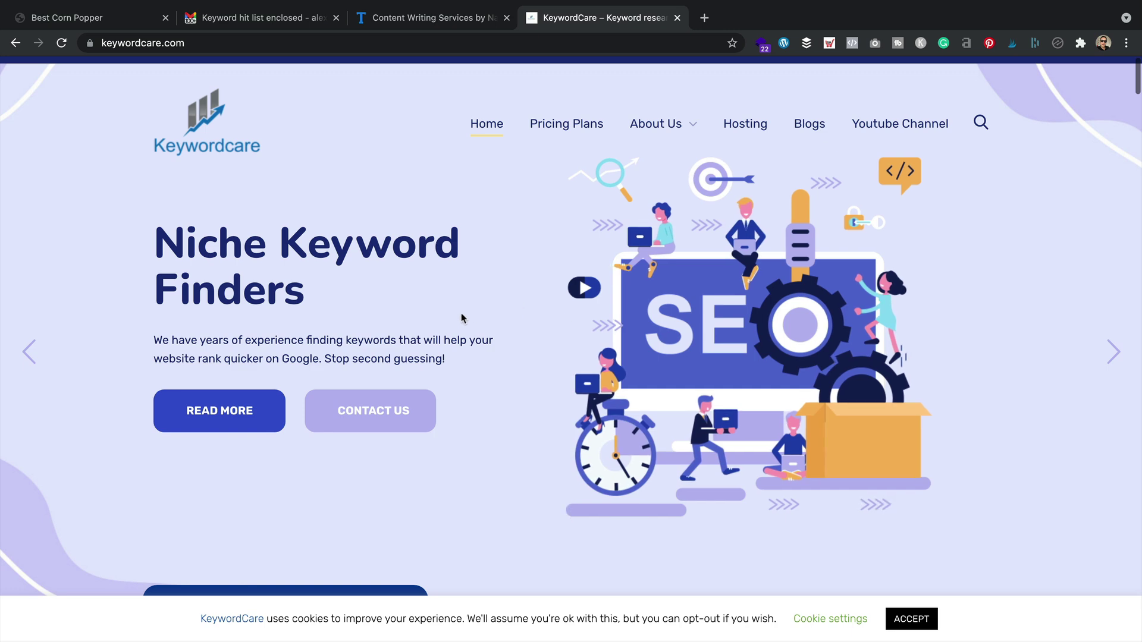
- Examine the Popcorn.xlsx keyword list across all its columns, and highlight the SEO article titles in rows 4 to 16
click(251, 18)
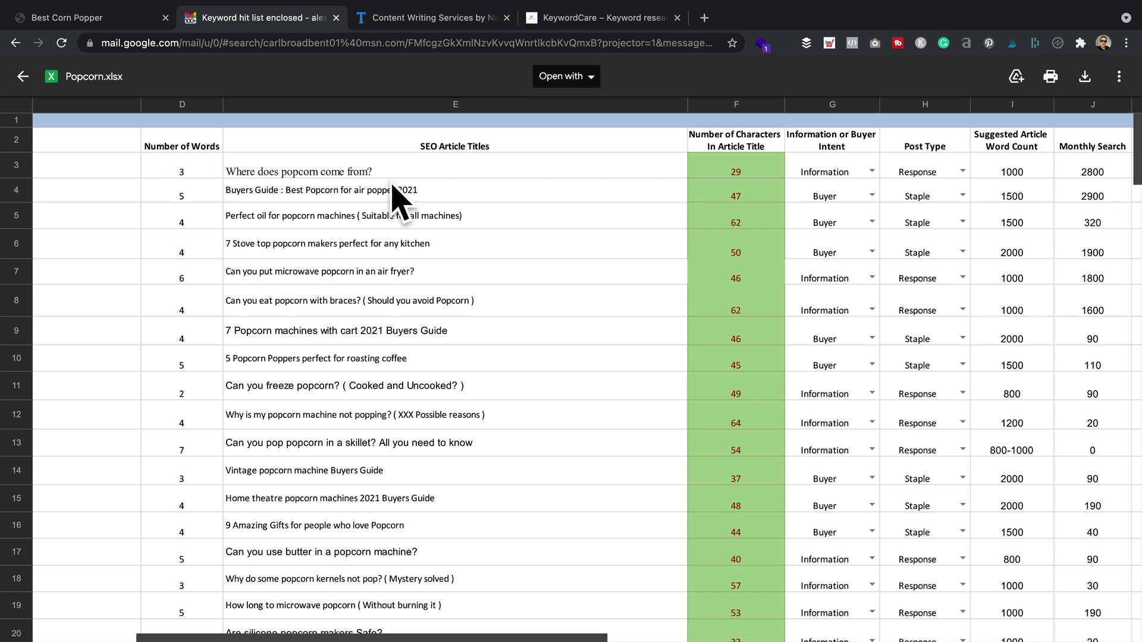
scroll(516, 205, right, 6)
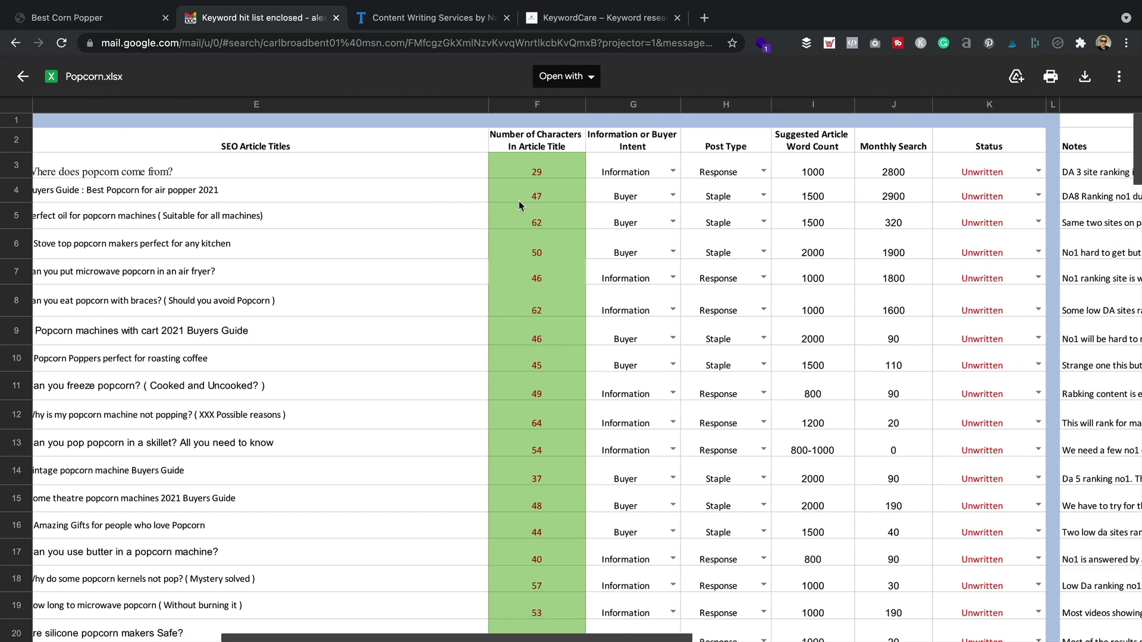
scroll(519, 205, left, 5)
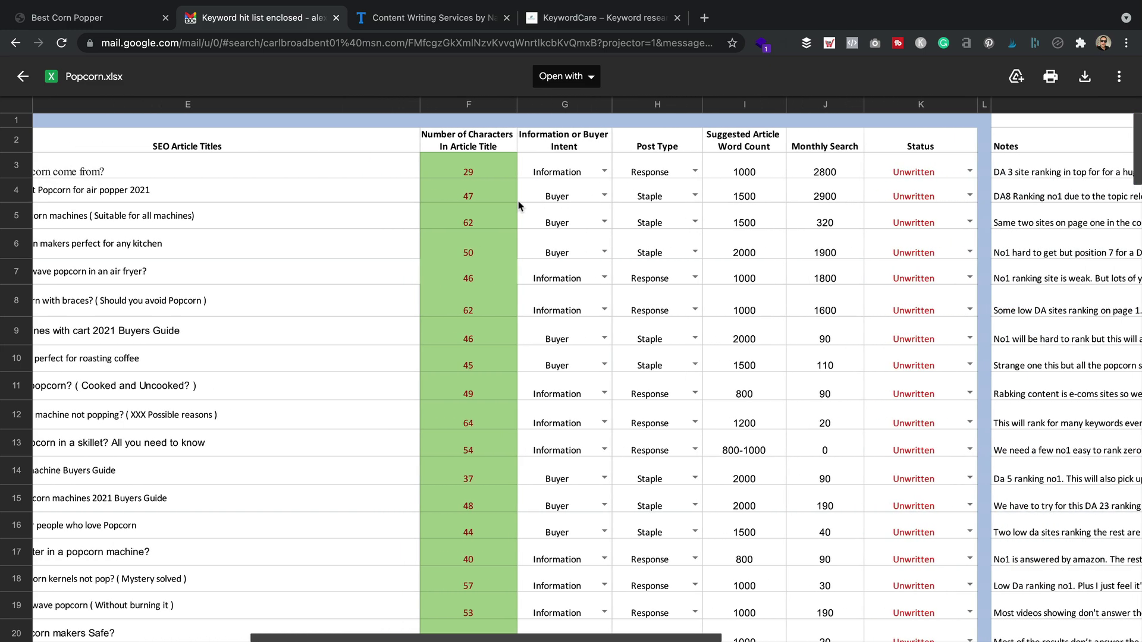
scroll(518, 206, right, 12)
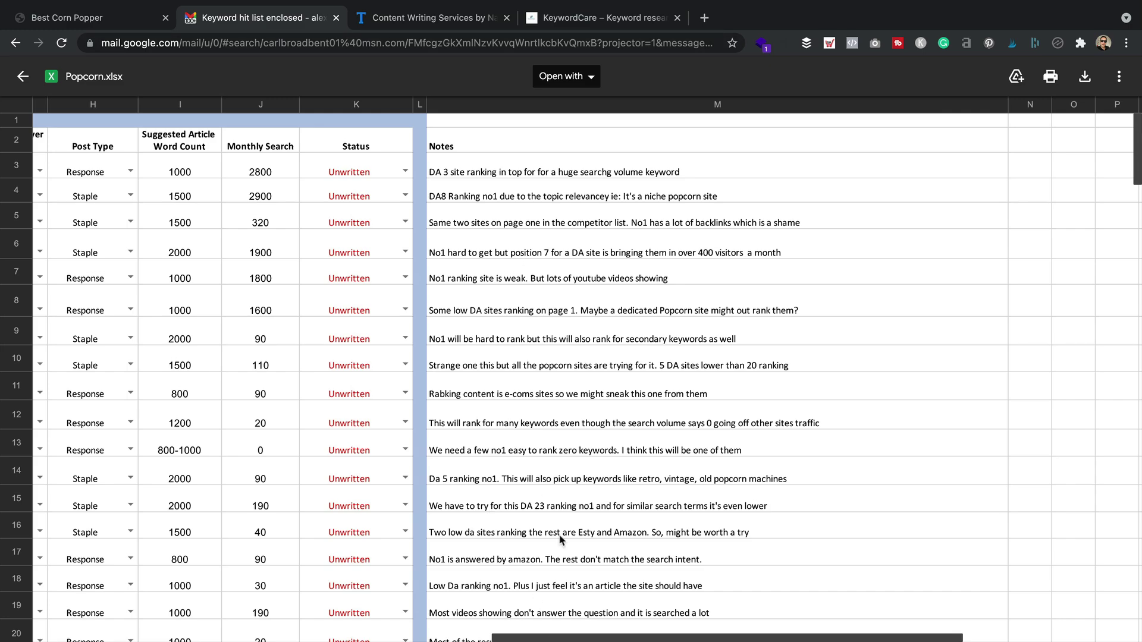
scroll(570, 246, left, 9)
scroll(570, 247, left, 8)
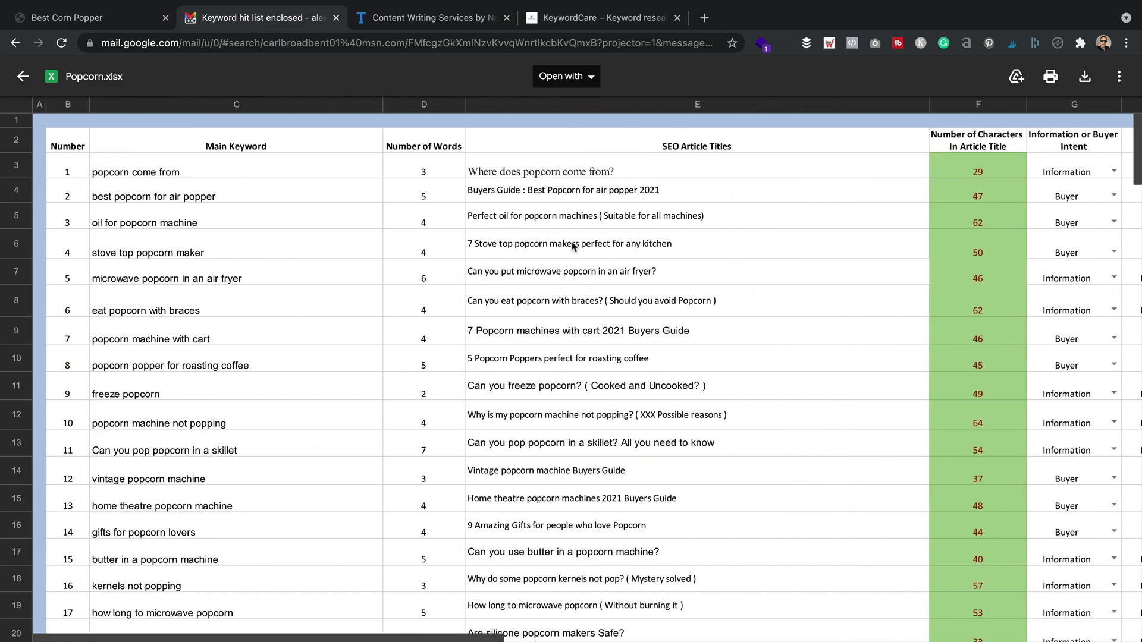
click(494, 242)
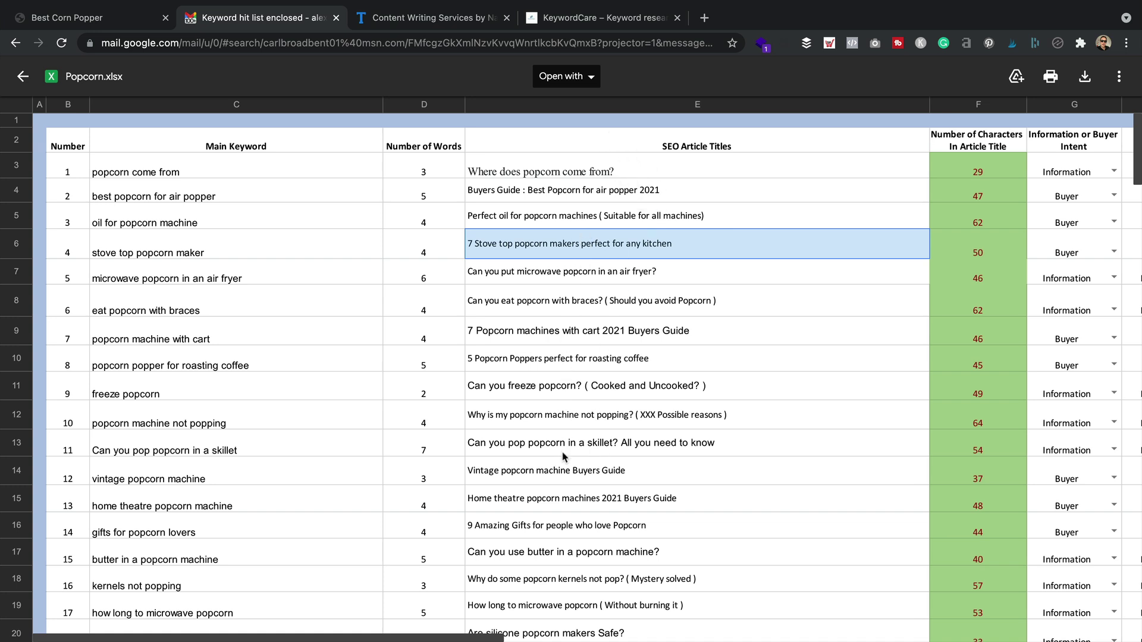
drag(528, 195, 569, 535)
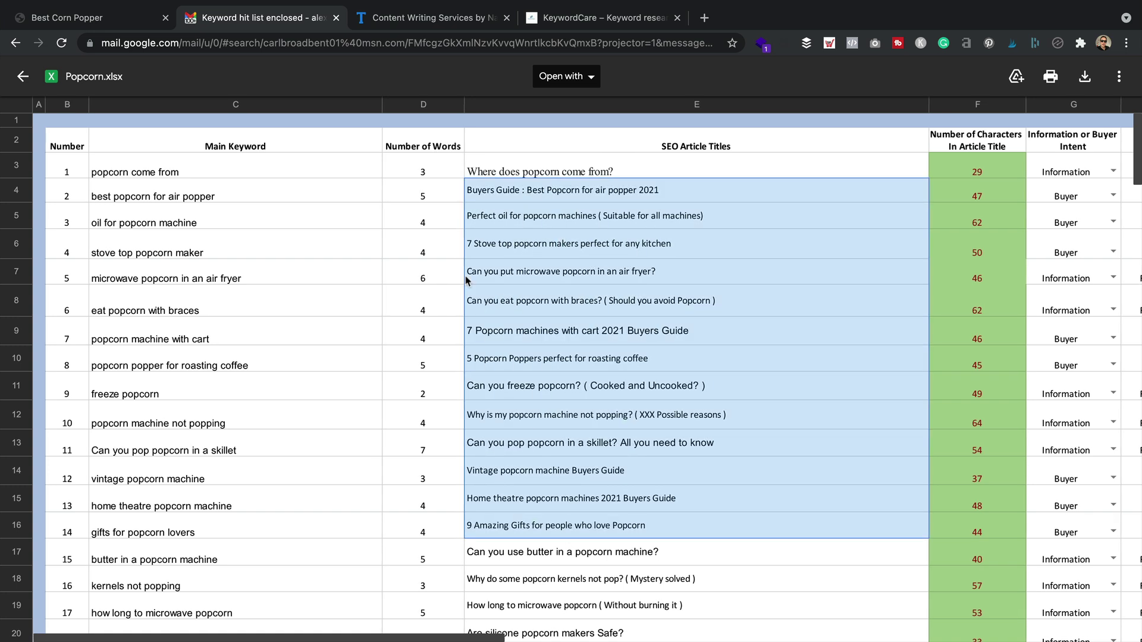
- Open Textun's article writing order form and look at the word count options for the first article
click(431, 9)
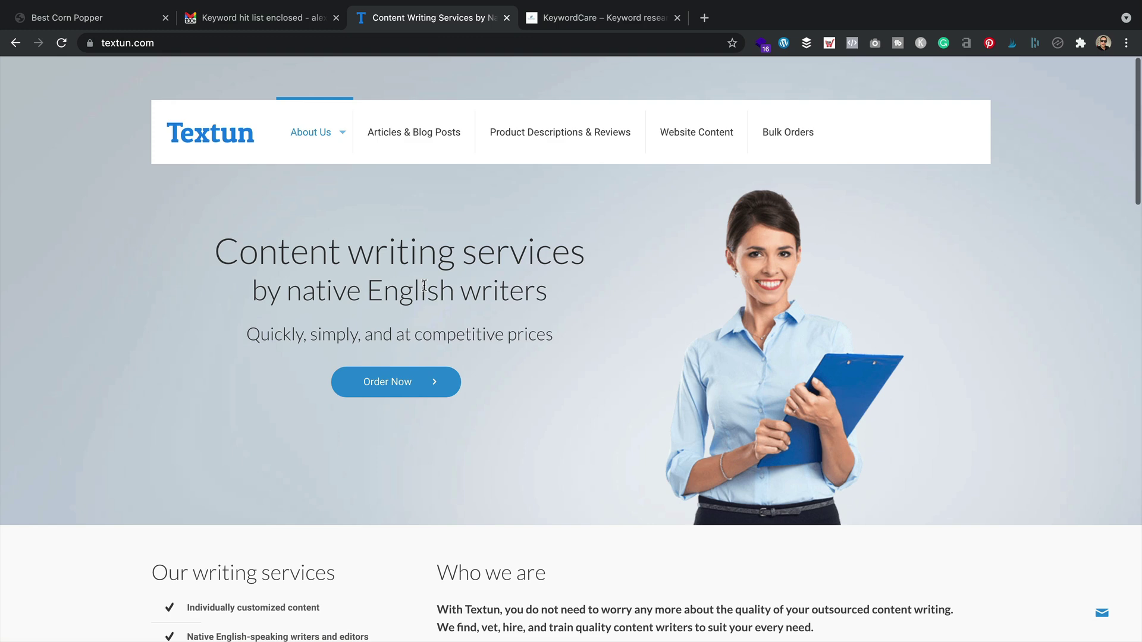
click(430, 378)
scroll(558, 301, down, 10)
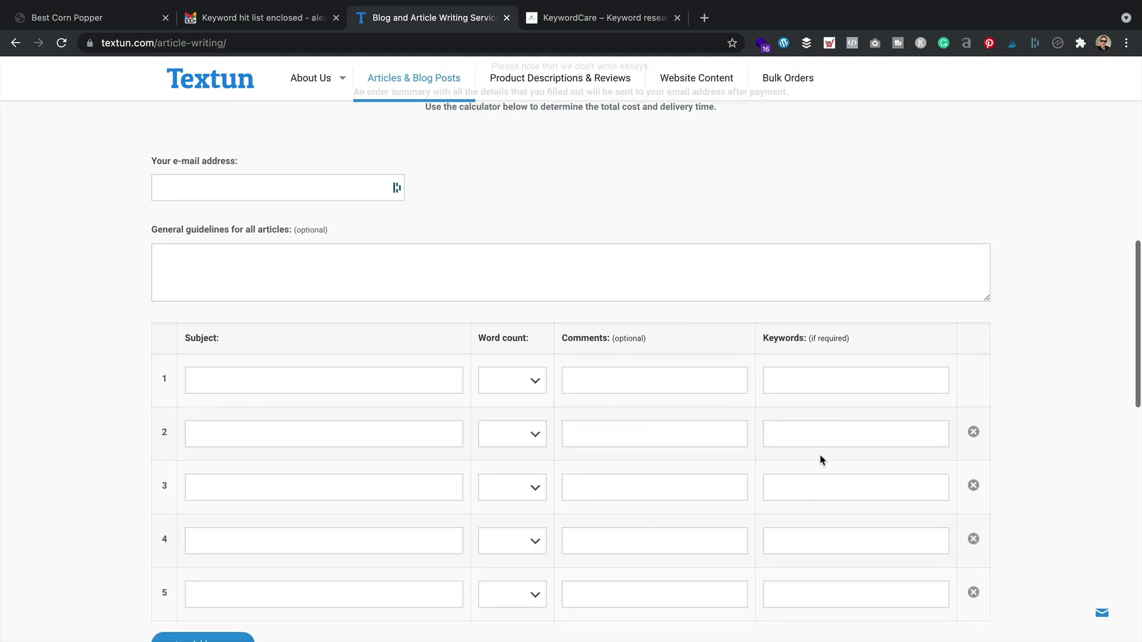
click(512, 381)
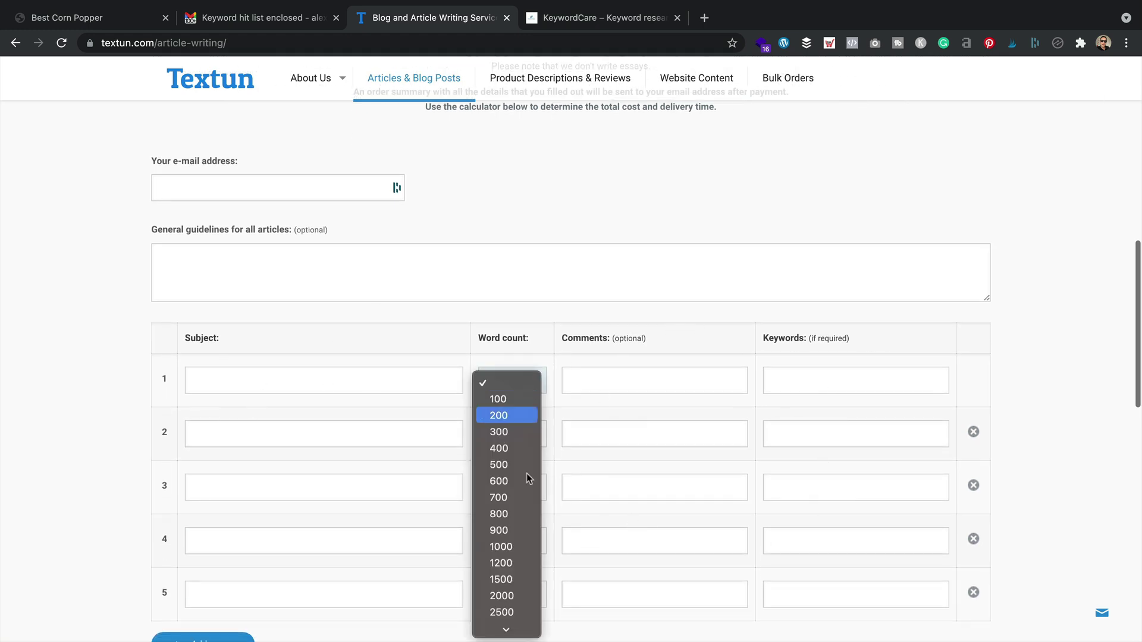
click(500, 222)
click(255, 8)
click(193, 85)
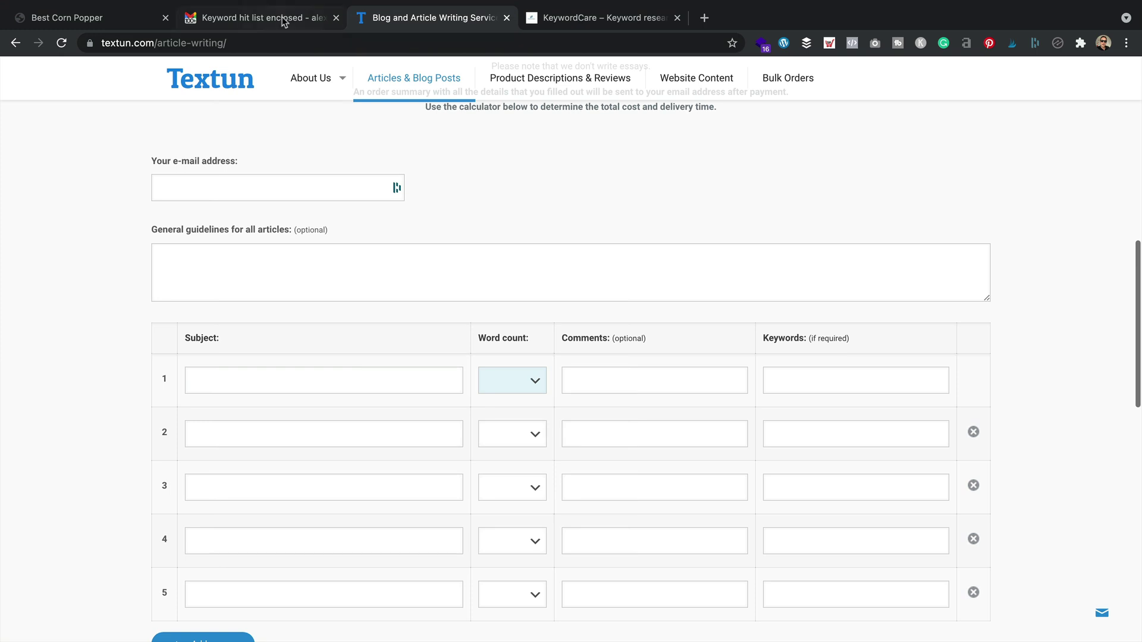
- Recheck the popcorn keyword spreadsheet, then review the quality options and service overview on Textun's article writing page
click(283, 21)
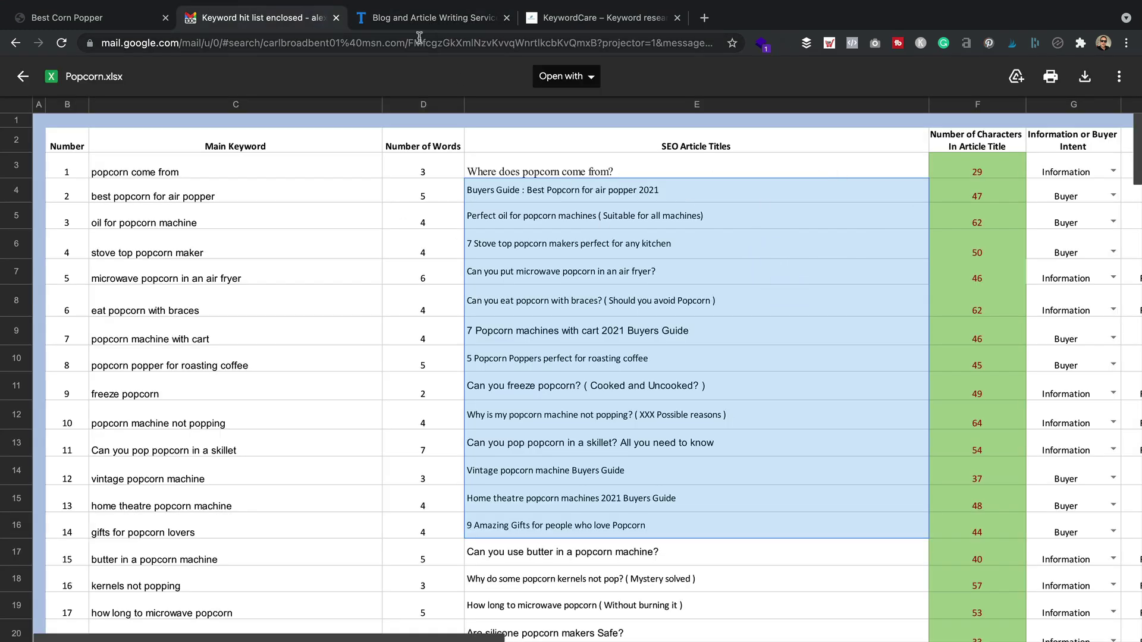
click(584, 20)
click(455, 22)
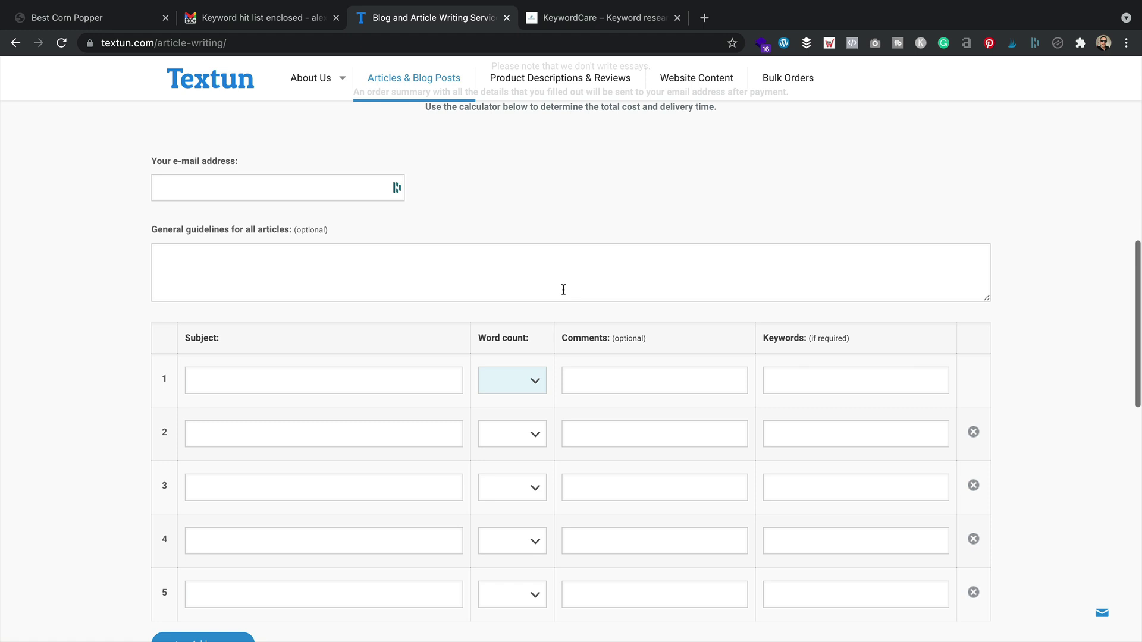
scroll(589, 209, down, 3)
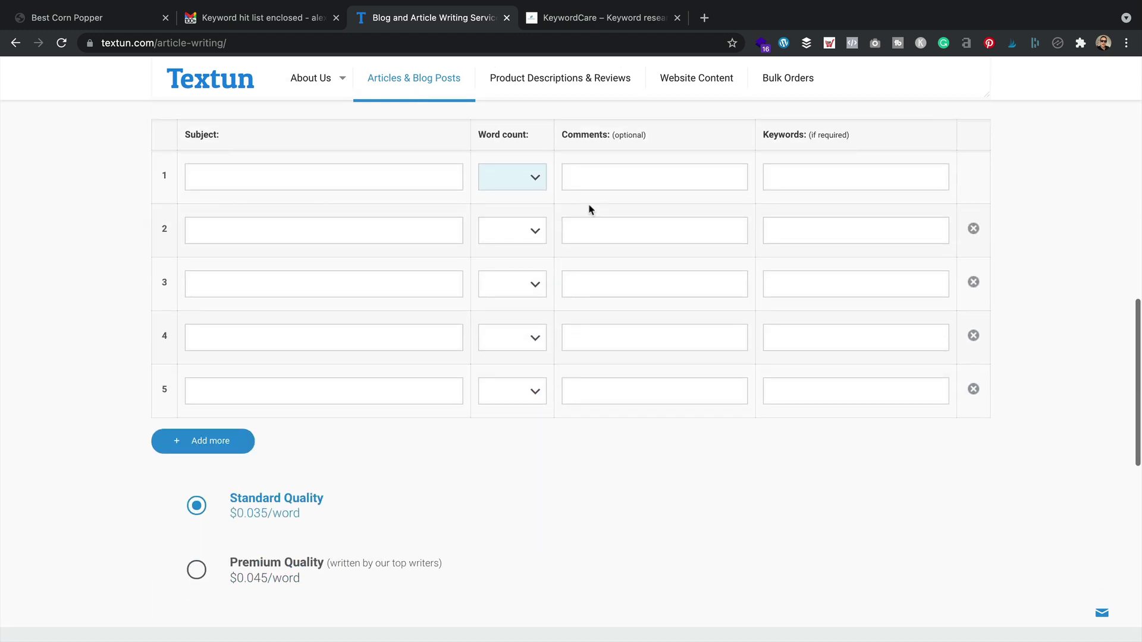
scroll(589, 209, up, 15)
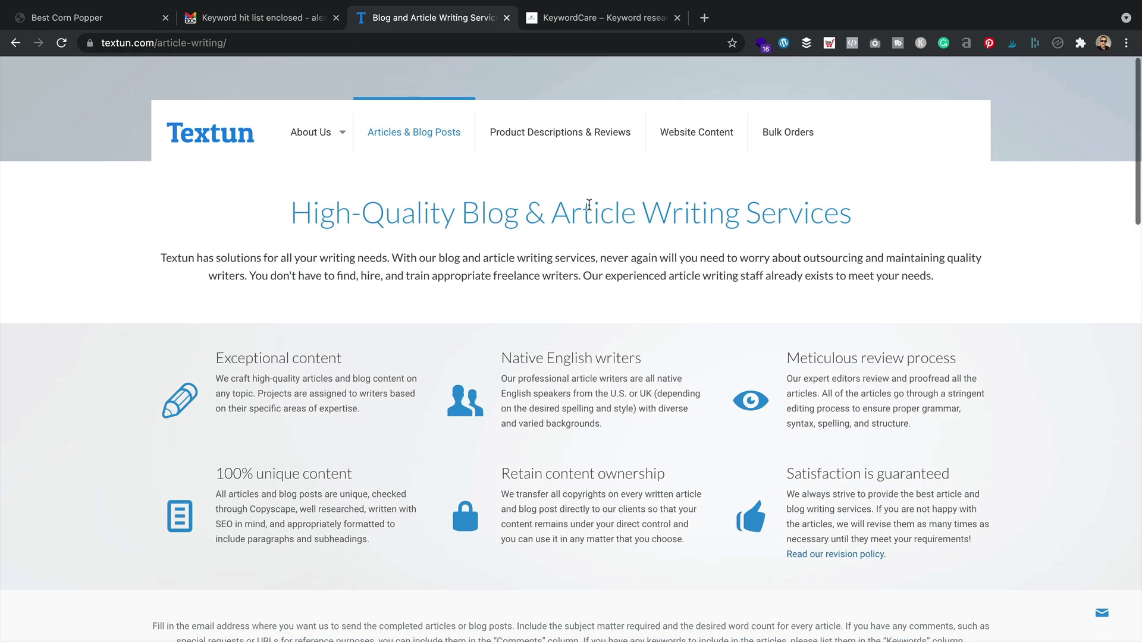
- Open the Perfect Oil for Popcorn Machines article on the Best Corn Popper site and read through its product sections
click(135, 13)
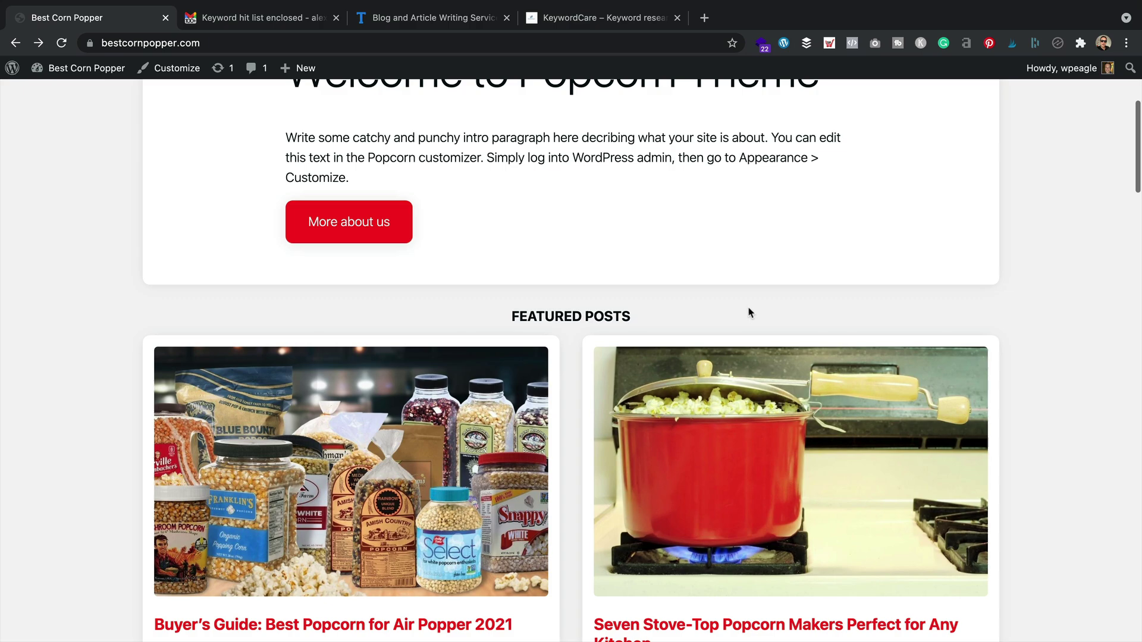
scroll(749, 313, down, 8)
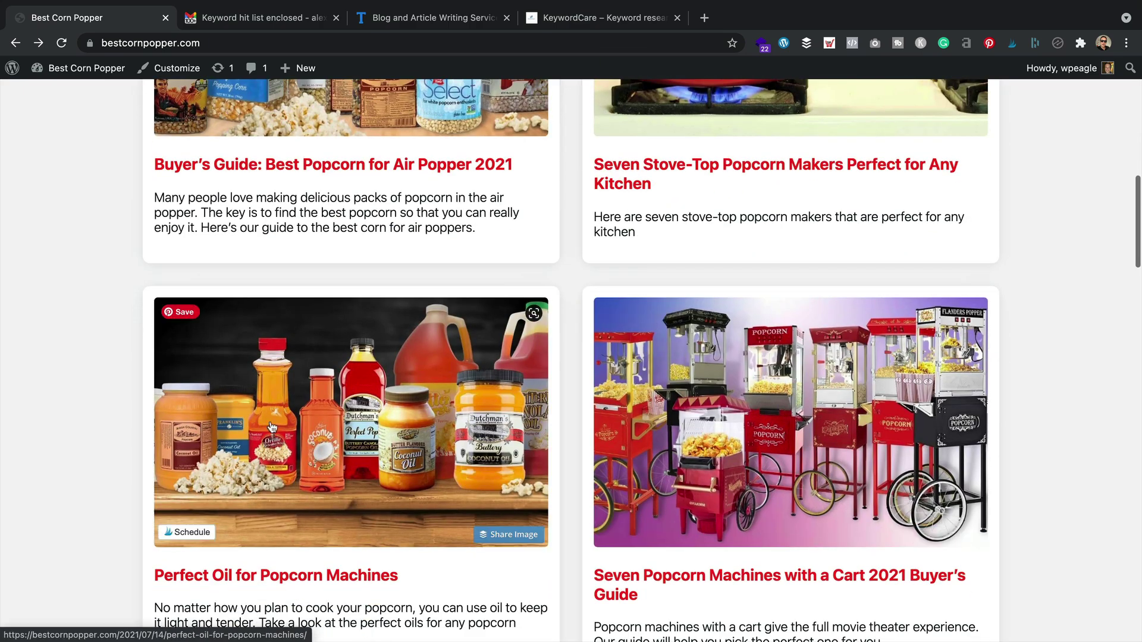
click(292, 424)
scroll(652, 374, down, 10)
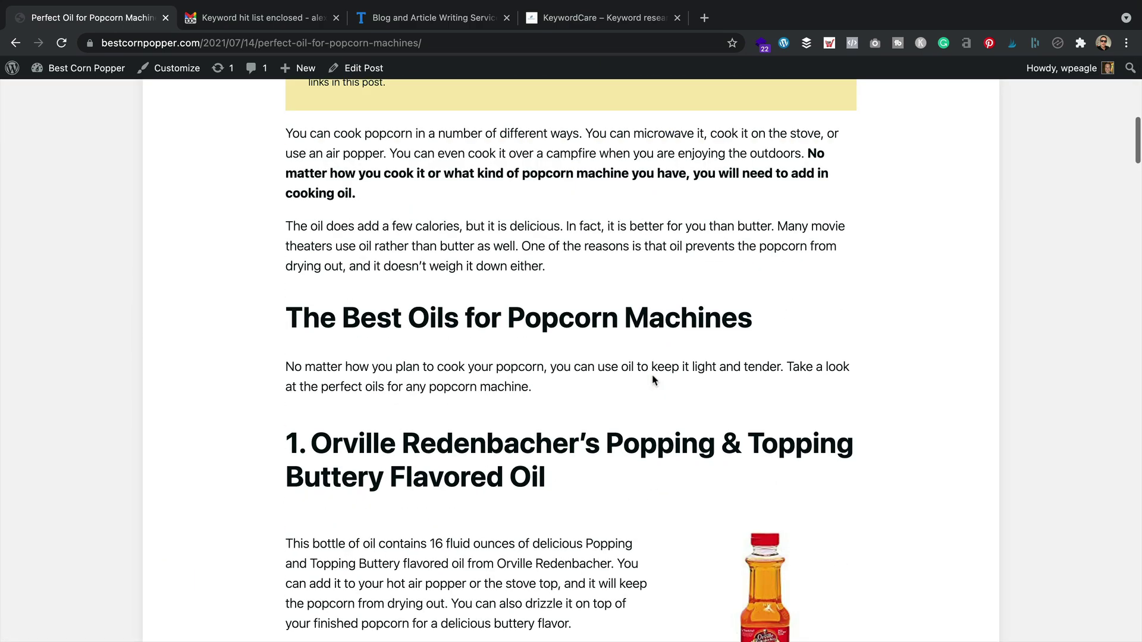
scroll(652, 379, down, 13)
scroll(651, 381, down, 11)
scroll(651, 381, down, 1)
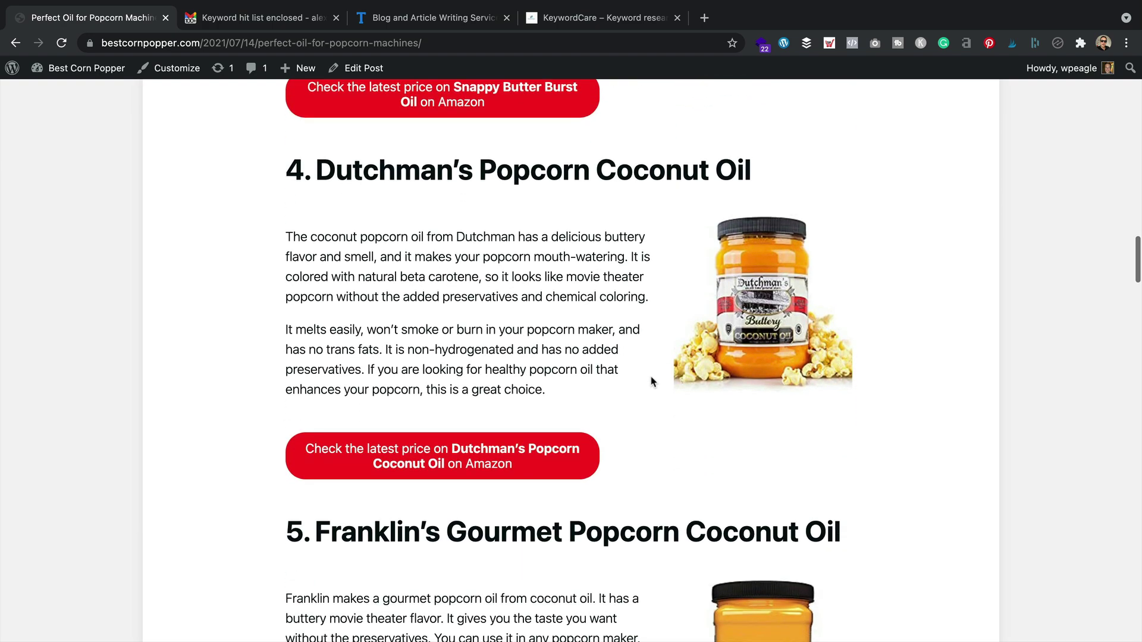
scroll(652, 381, down, 8)
scroll(652, 381, up, 20)
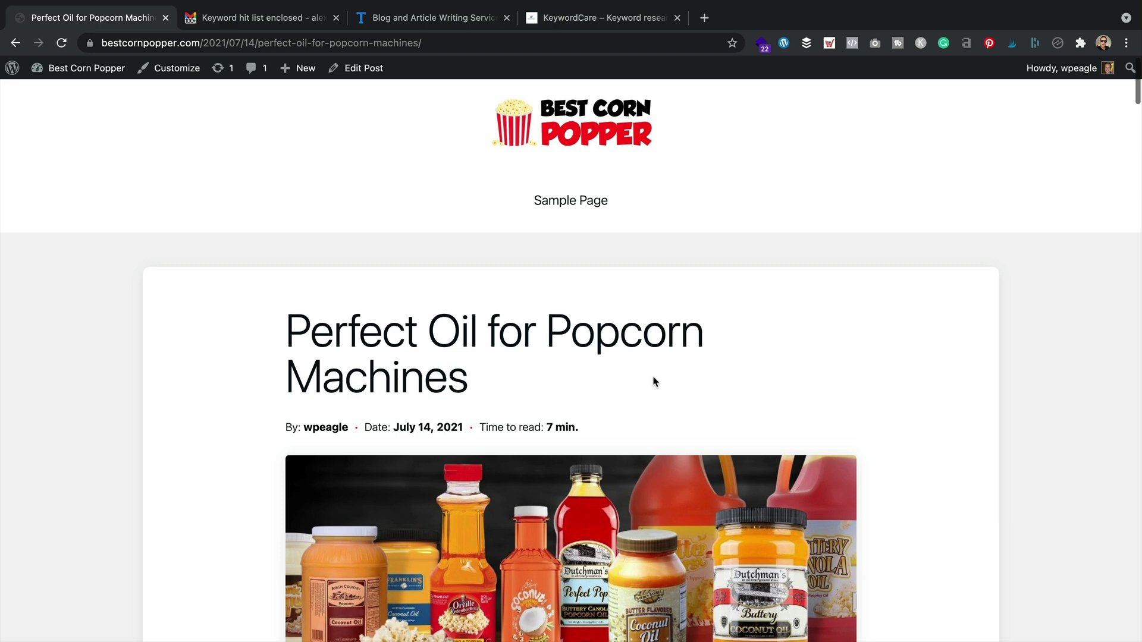
- Return to the Best Corn Popper homepage and review the full run of featured and latest posts and the intro
click(610, 106)
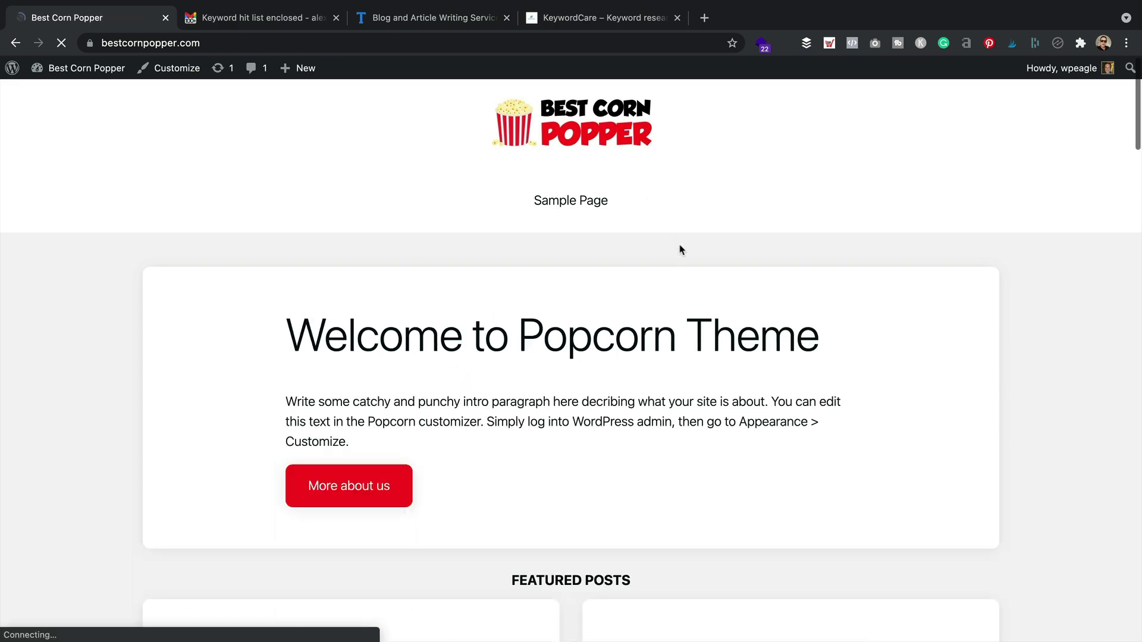
scroll(679, 246, down, 5)
scroll(679, 244, down, 2)
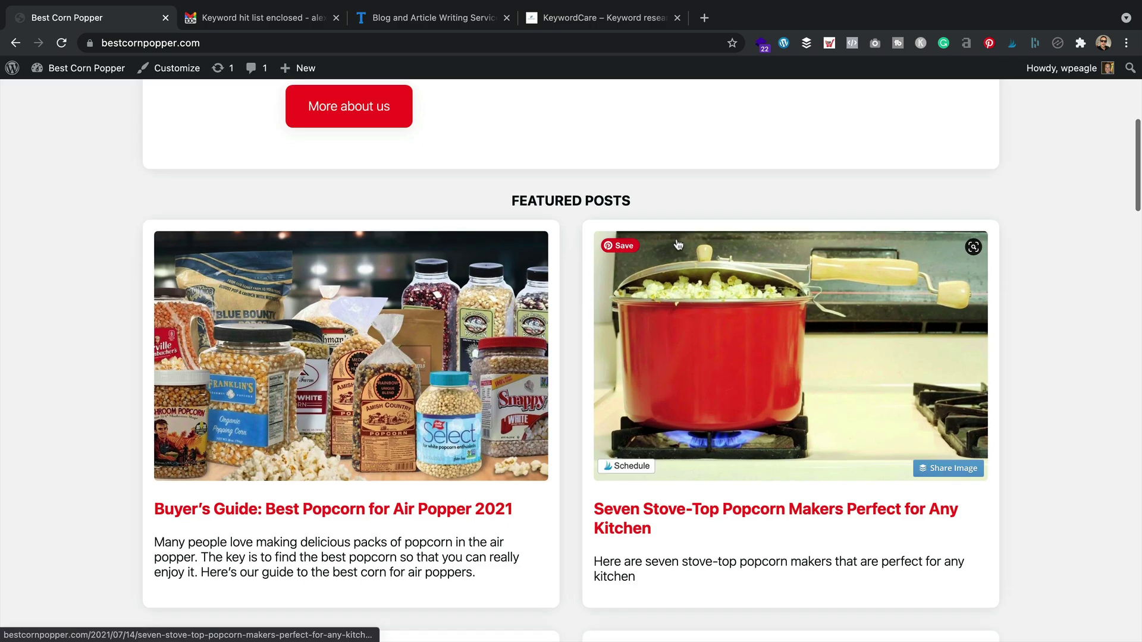
scroll(531, 309, down, 10)
scroll(531, 308, down, 20)
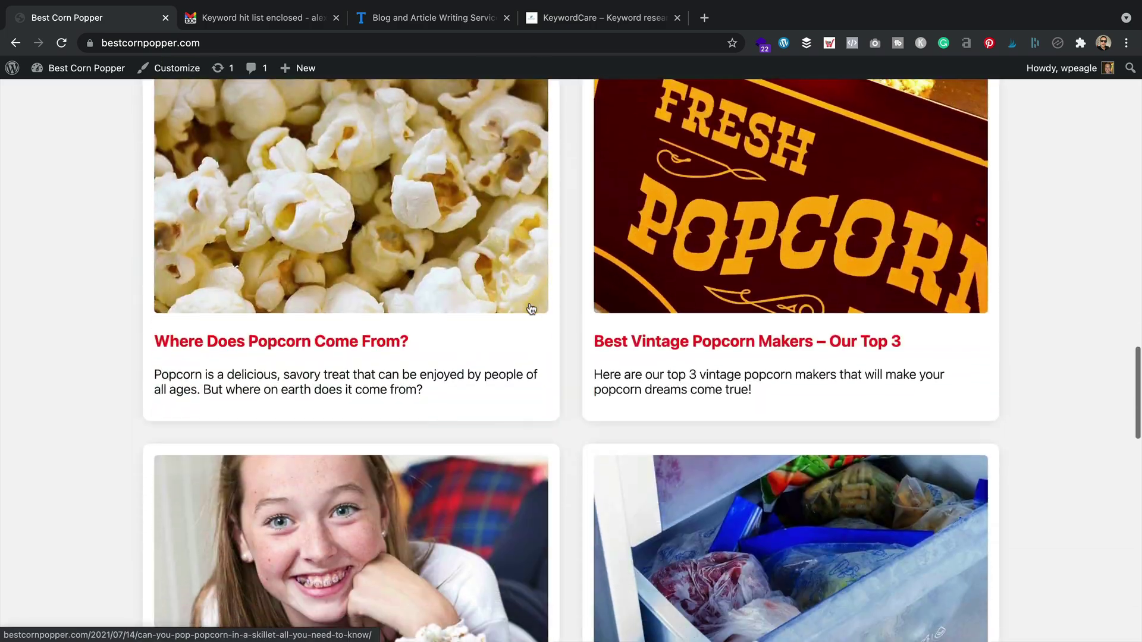
scroll(531, 308, down, 10)
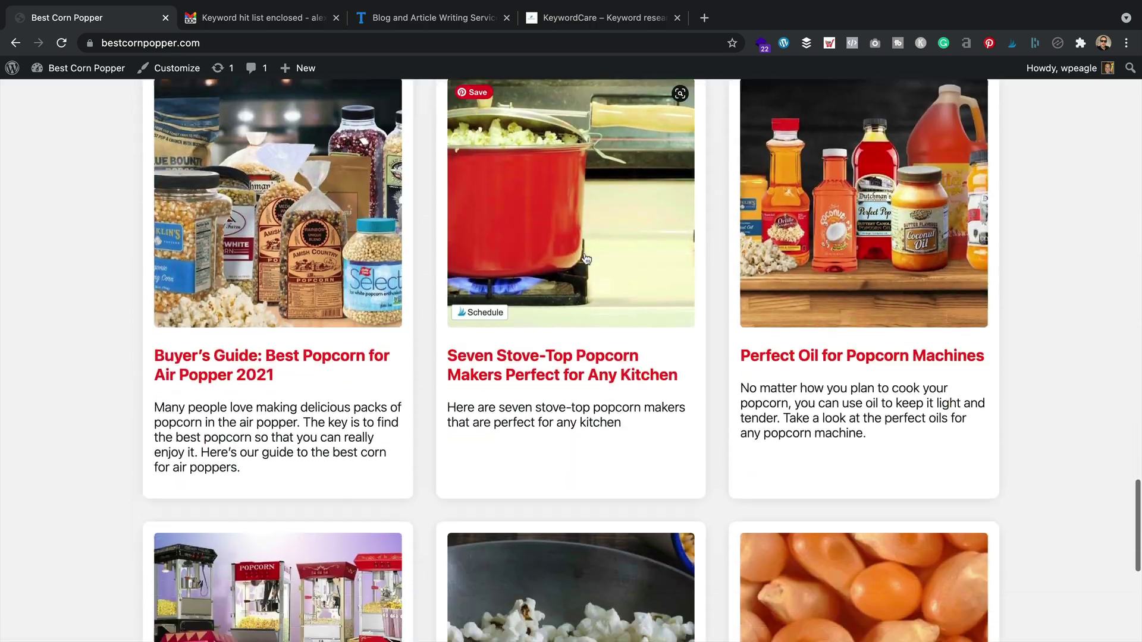
scroll(586, 259, up, 20)
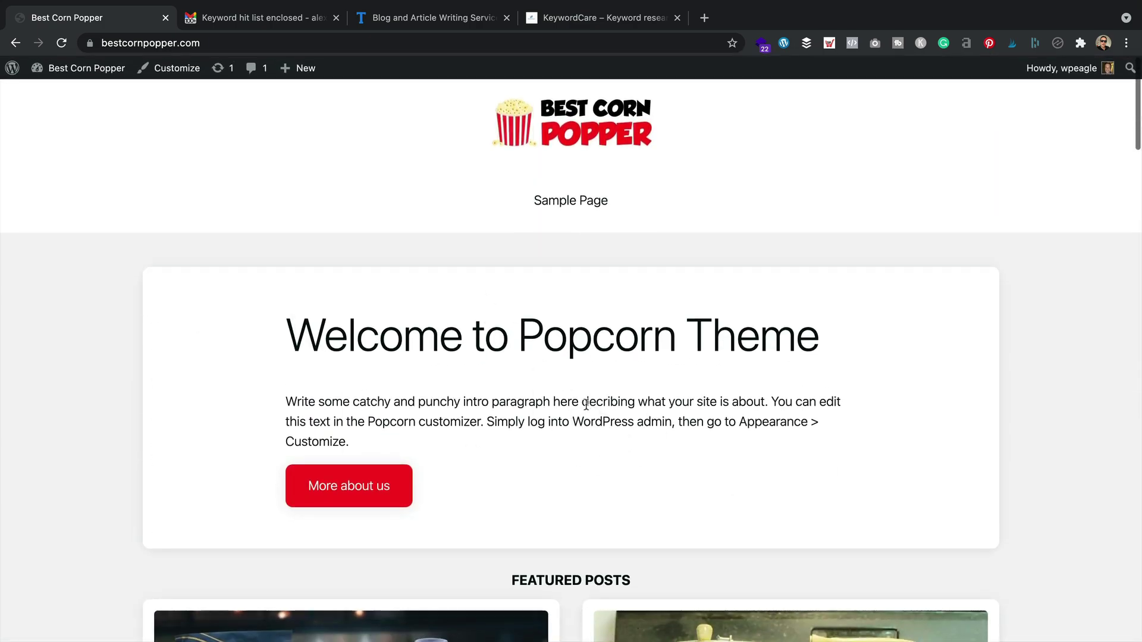
scroll(580, 406, down, 2)
scroll(573, 408, up, 2)
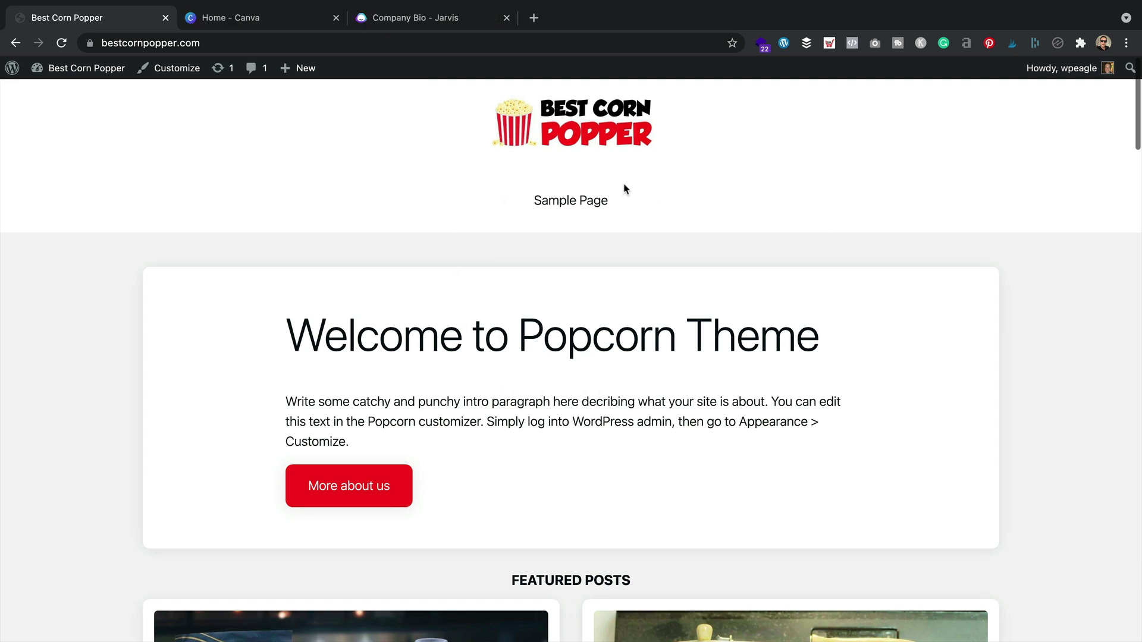
drag(385, 446, 266, 405)
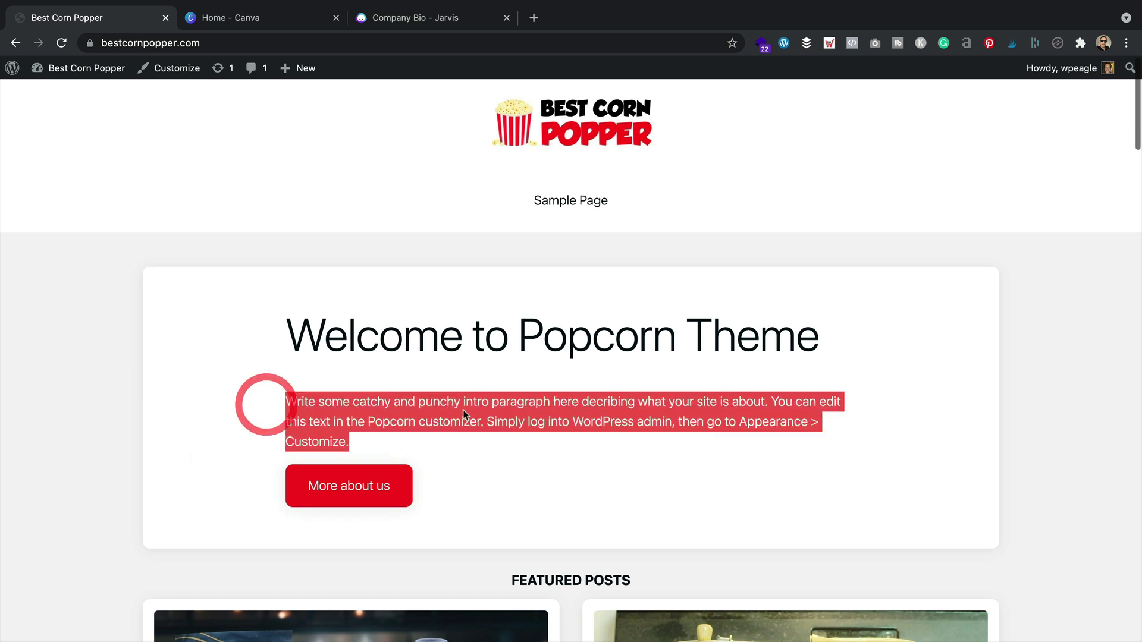
click(458, 379)
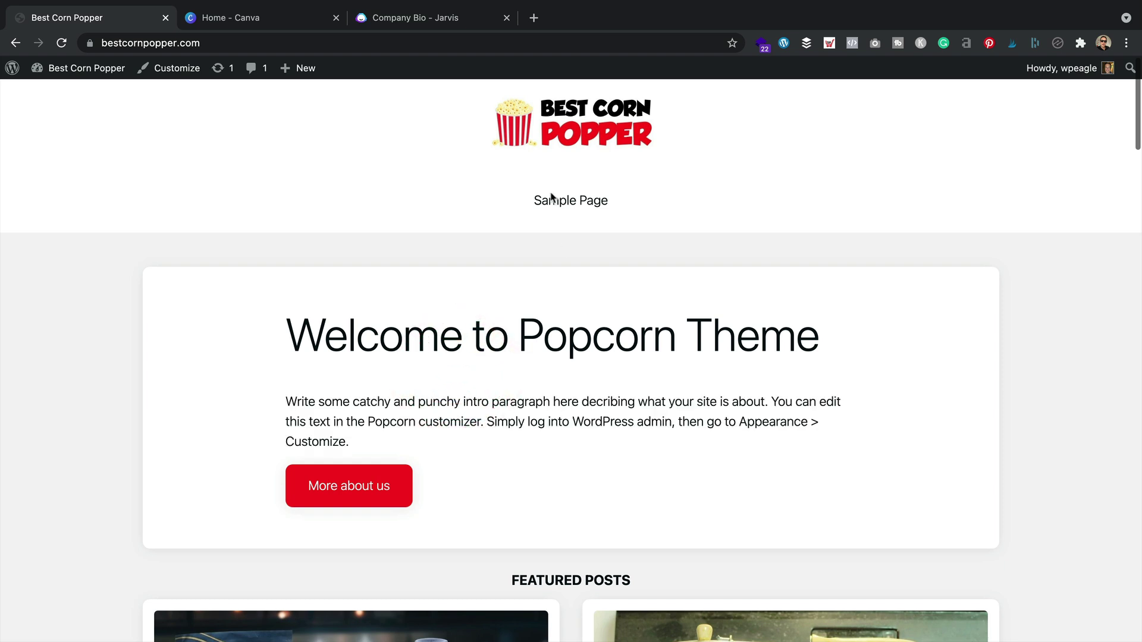
- Switch to the Jarvis Company Bio template and enter BestCornPopper.com as the company name
click(440, 17)
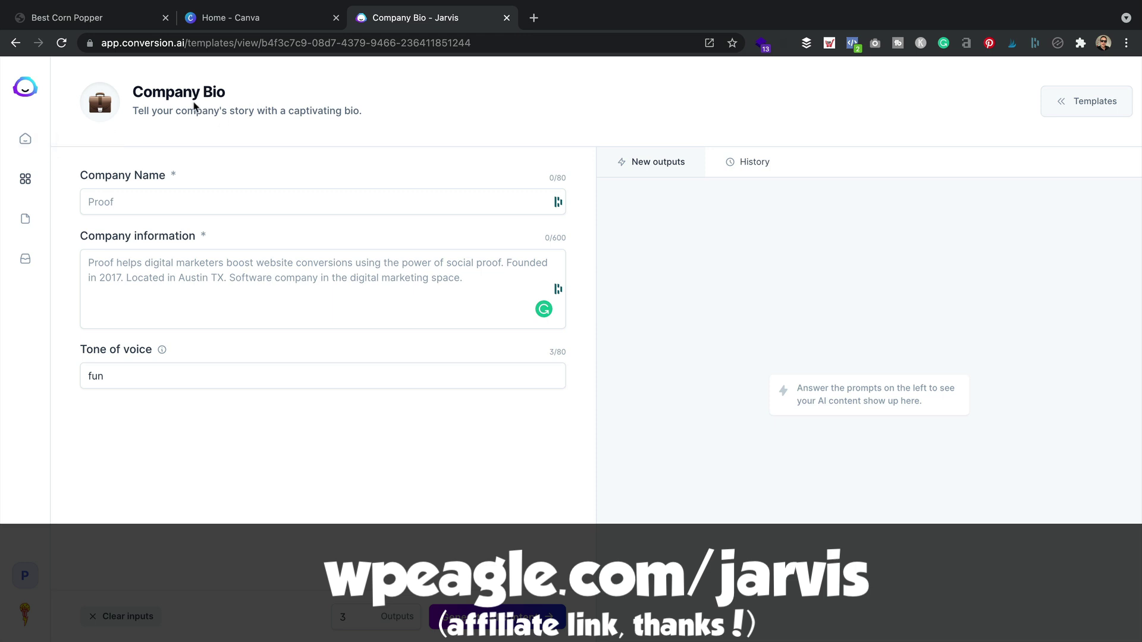
click(161, 201)
text(Best)
text(Corp)
text(Popper.com)
- Begin the company information with "Everyone loves popcorn. We're here you help you make the best possible popcorn"
click(209, 264)
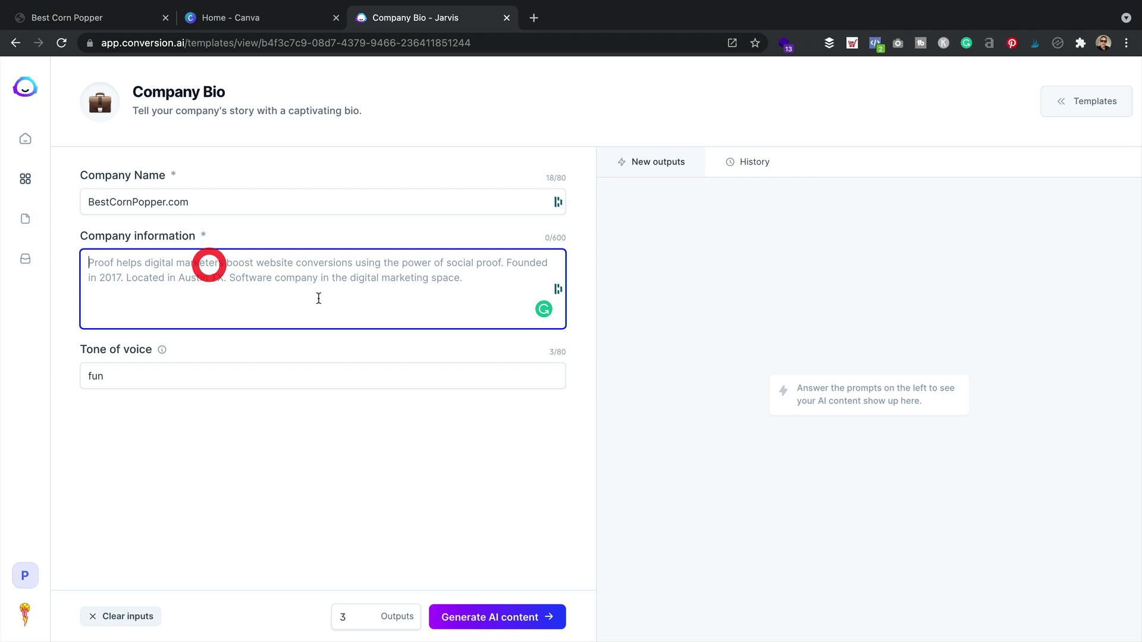
text(We're)
key(ctrl+a)
text(Everyone loves popcorn/)
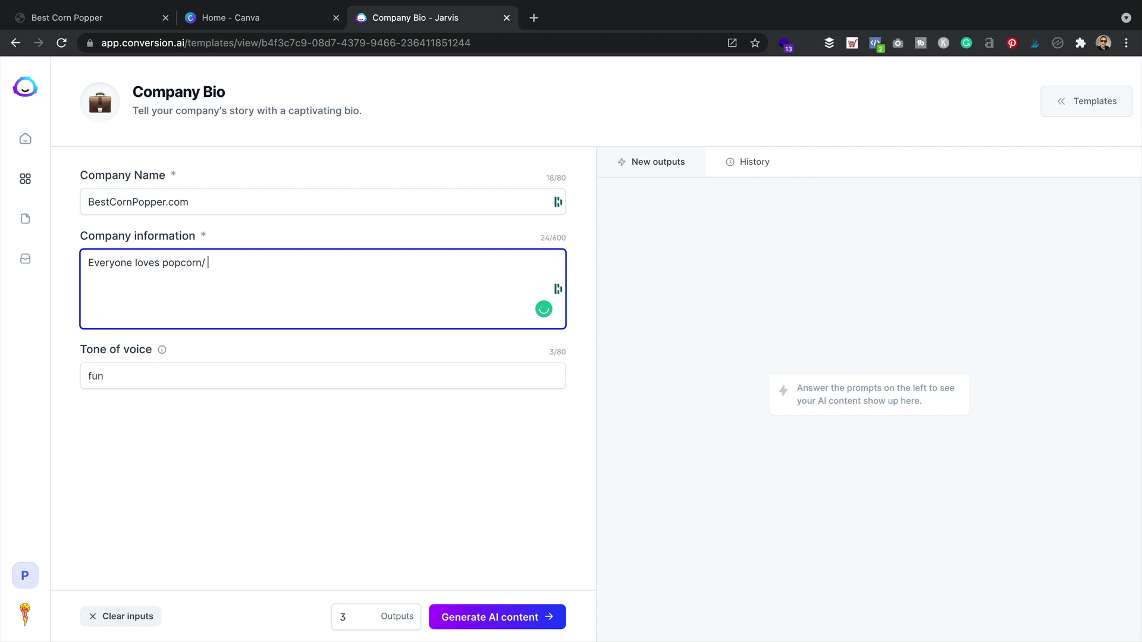
text( We're he)
text(re yo jhel)
text(u help you)
text( ma)
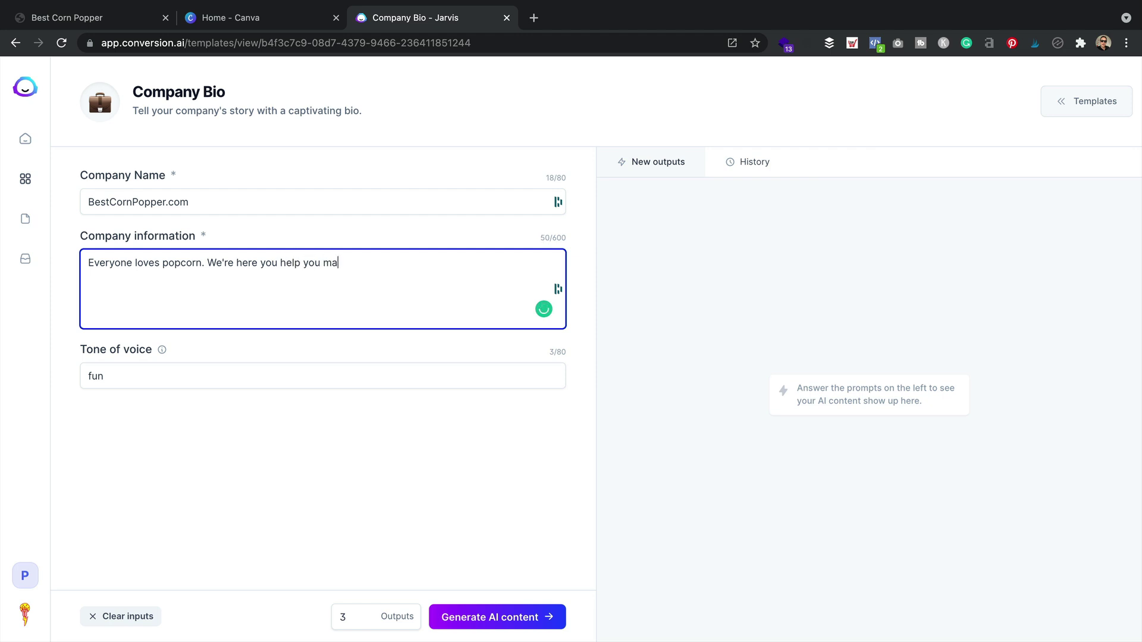
text(ke the best possible popcor)
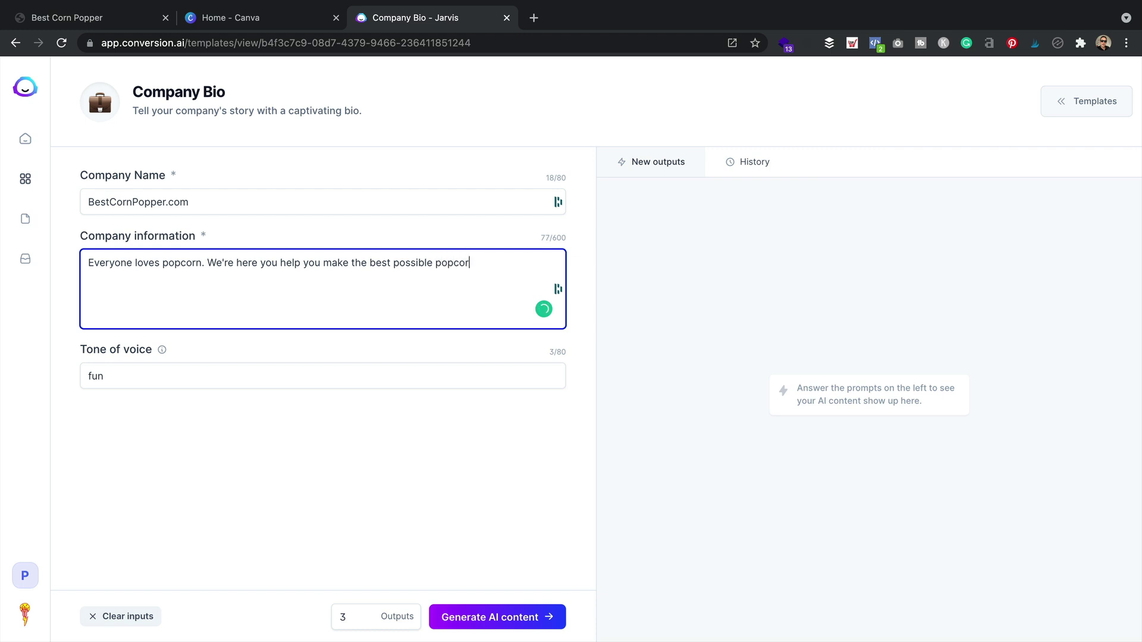
- Complete the company information sentence with "with our popcorn machine buyers guides and popcorn information articles."
text(n with our buye)
text(opcorn machine)
text( bugers guid)
key(BackSpace)
key(BackSpace)
key(BackSpace)
key(BackSpace)
key(BackSpace)
key(BackSpace)
key(BackSpace)
key(BackSpace)
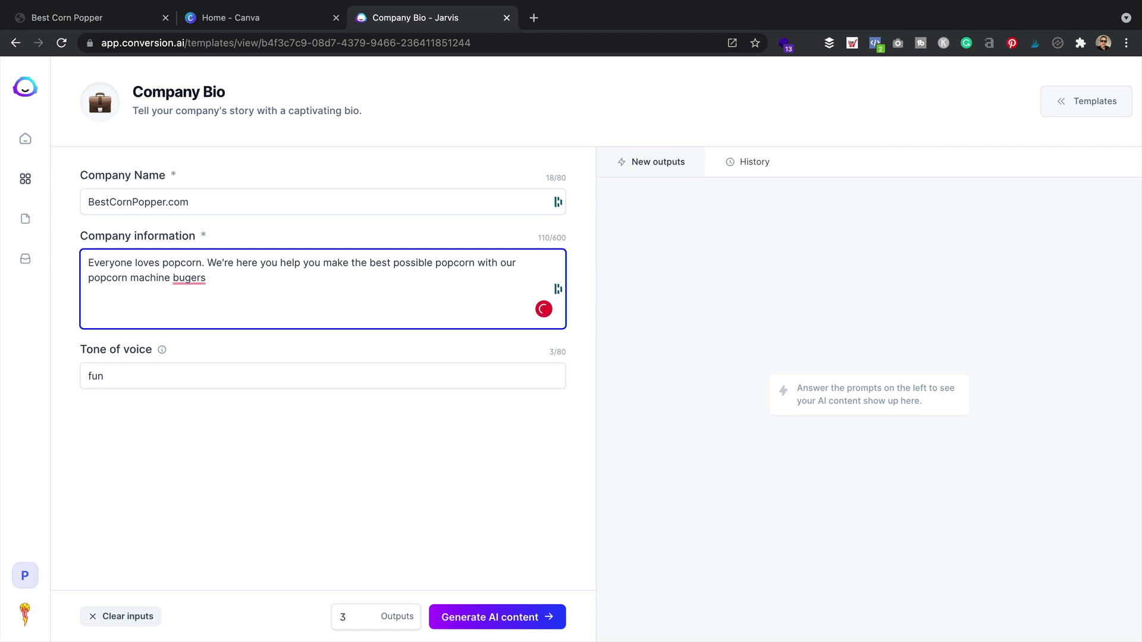
text(ers guide)
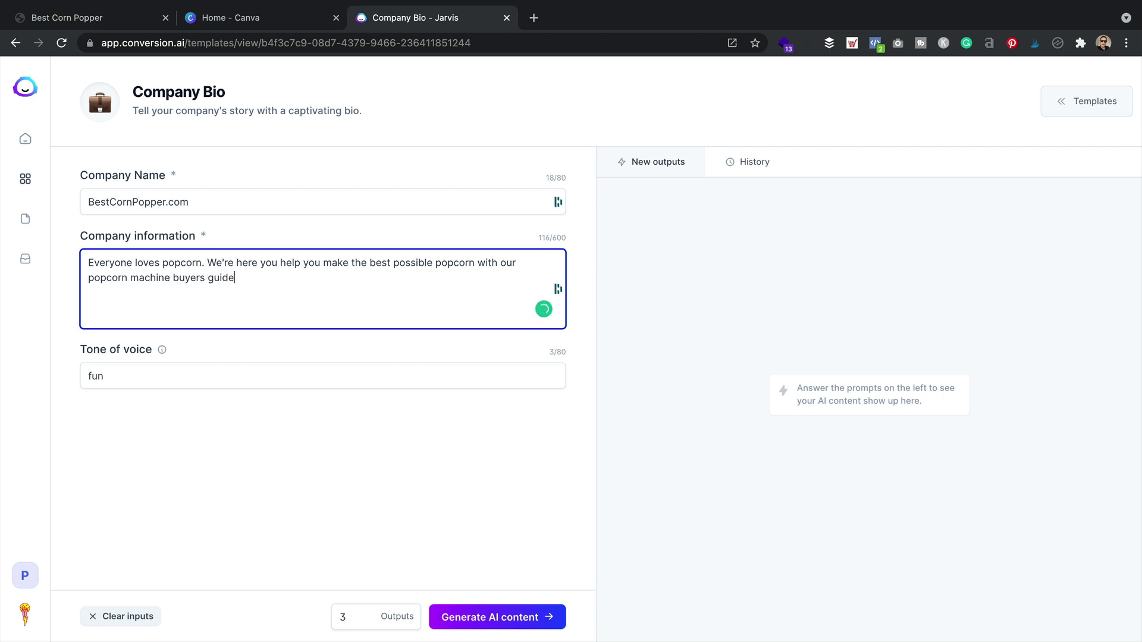
text(s and popcorn informatio)
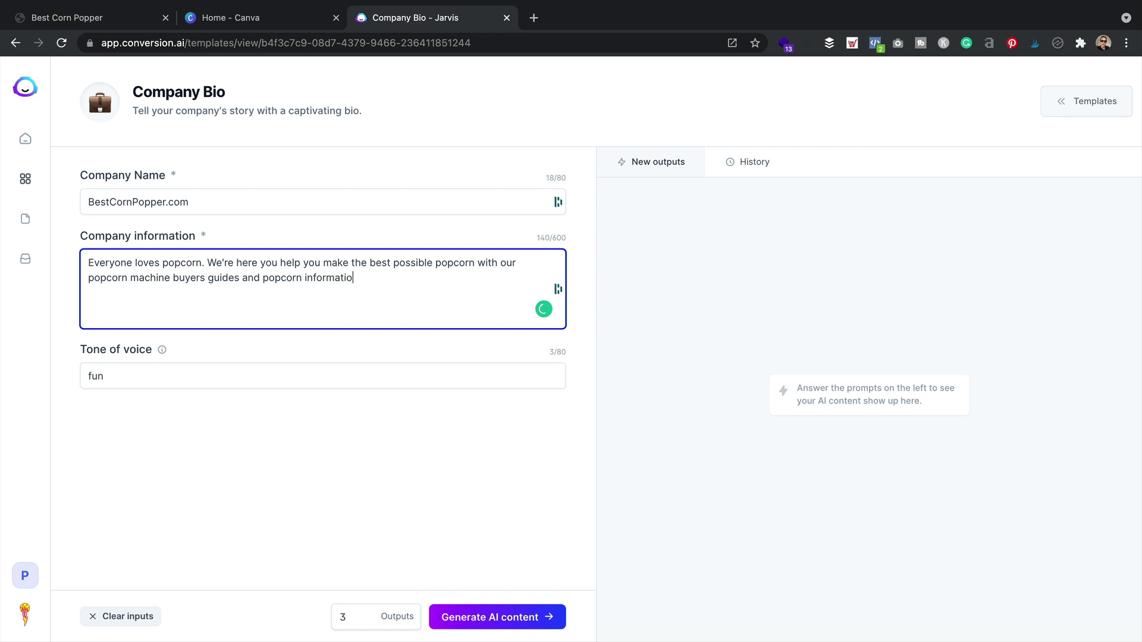
text(n articles.)
- Generate the company bio content and copy the output that begins "BestCornPopper.com is a website that offers"
click(110, 377)
click(541, 616)
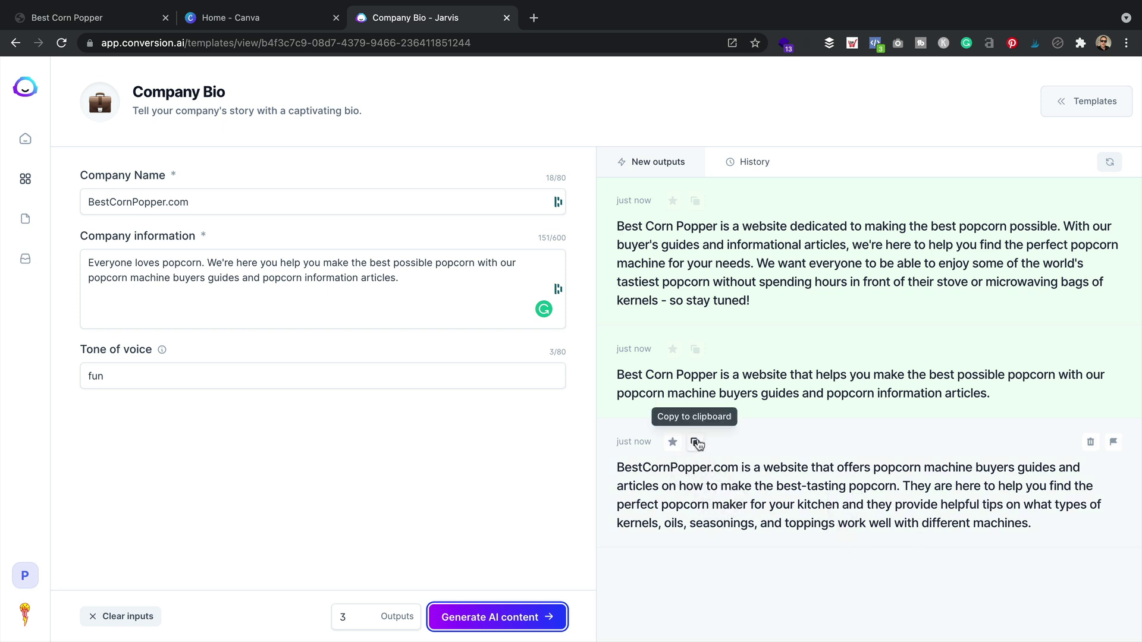
click(701, 445)
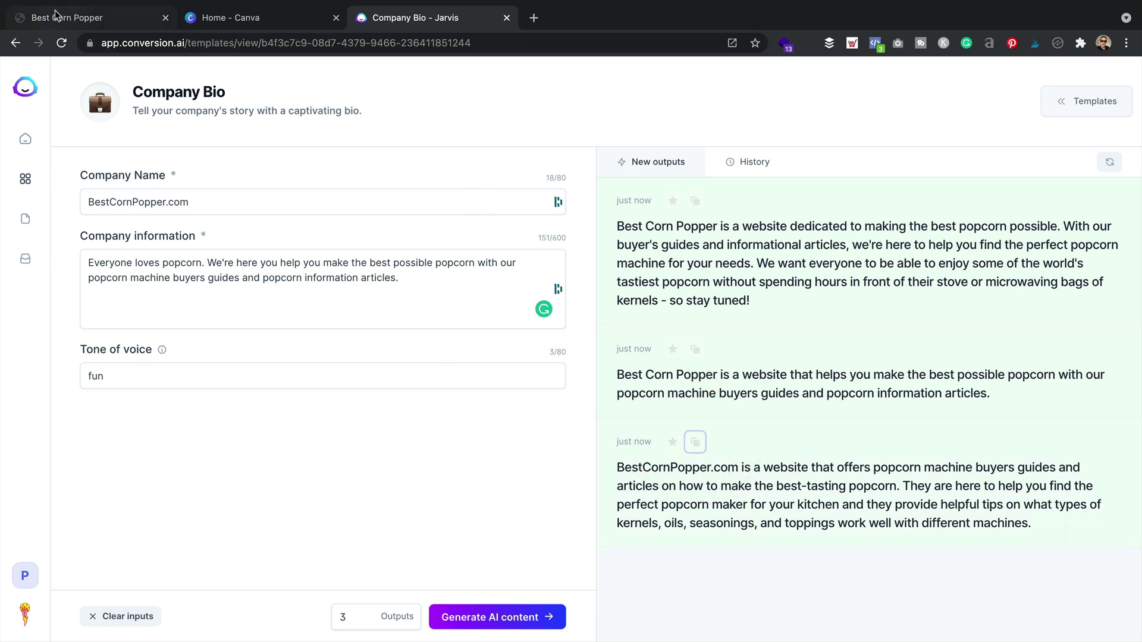
- Return to the Best Corn Popper site and open the Popcorn theme's front page settings in the WordPress customizer
mouse_move(52, 5)
click(108, 16)
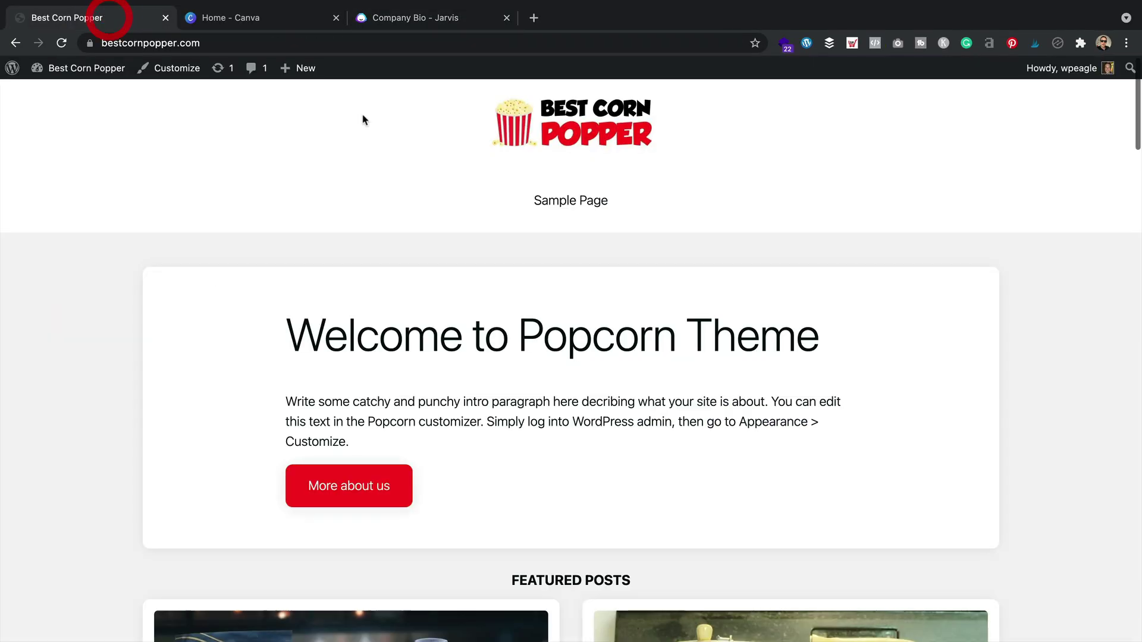
scroll(374, 123, down, 3)
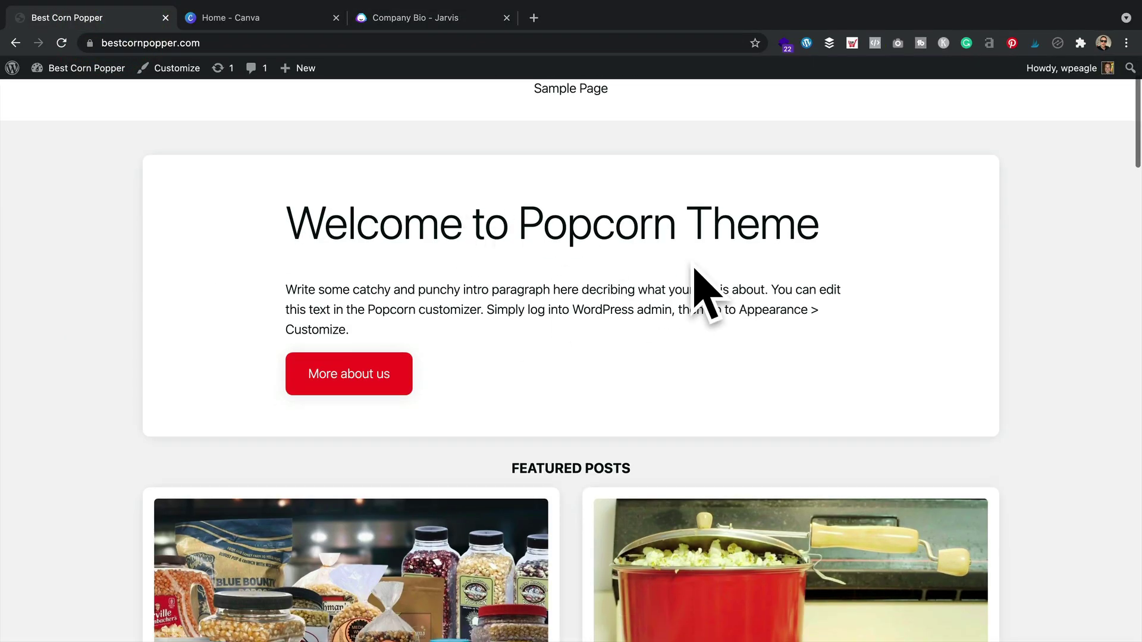
scroll(563, 273, up, 2)
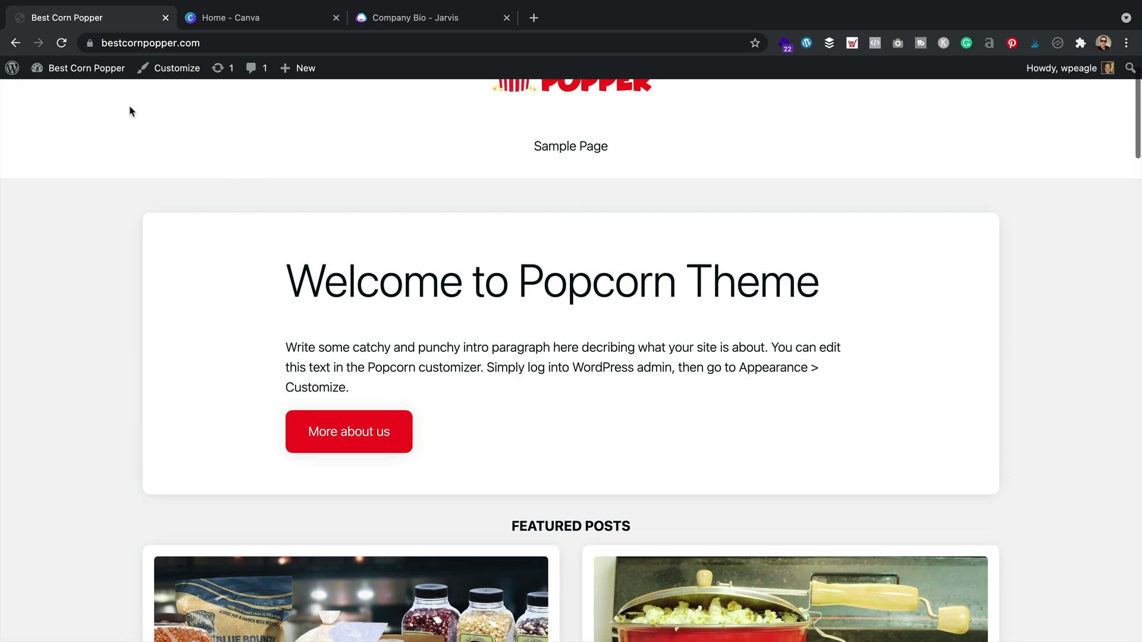
click(177, 69)
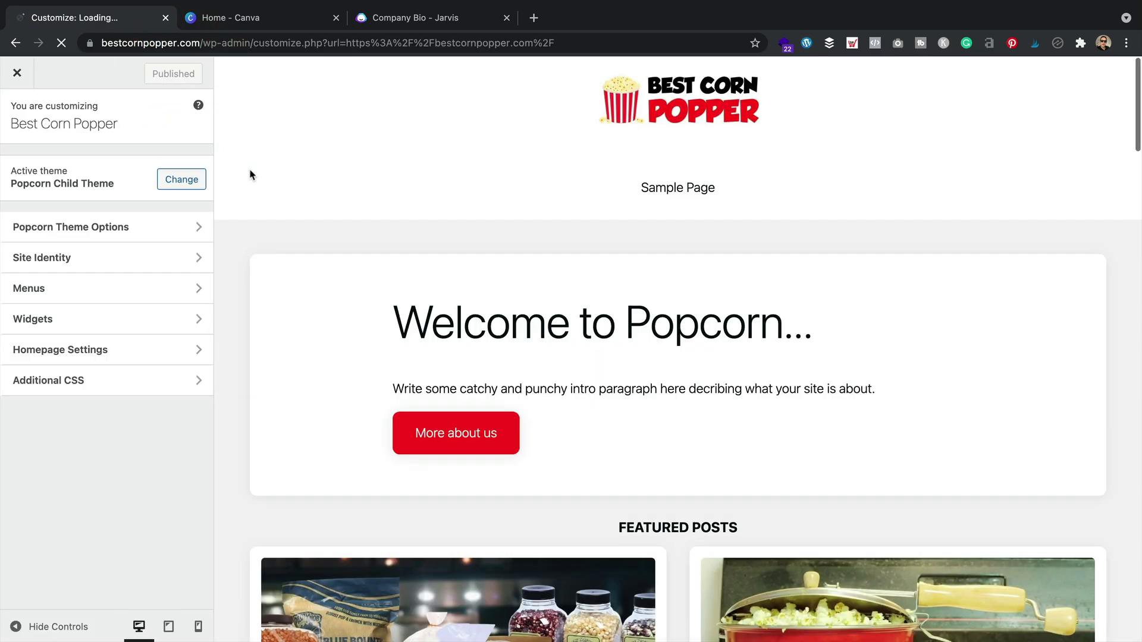
click(140, 227)
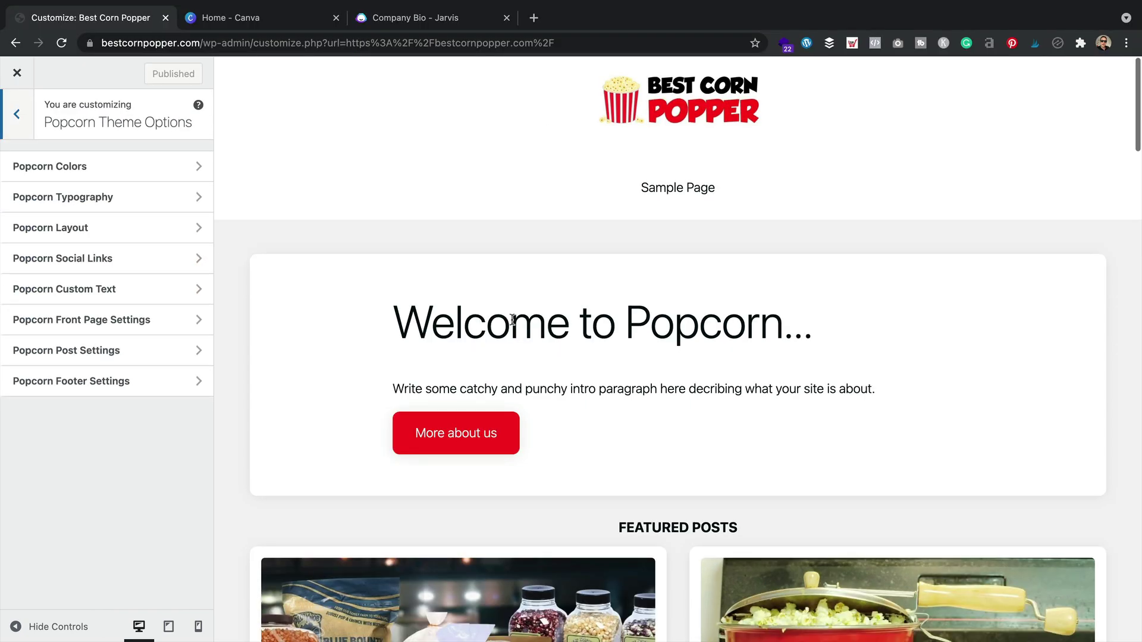
click(122, 324)
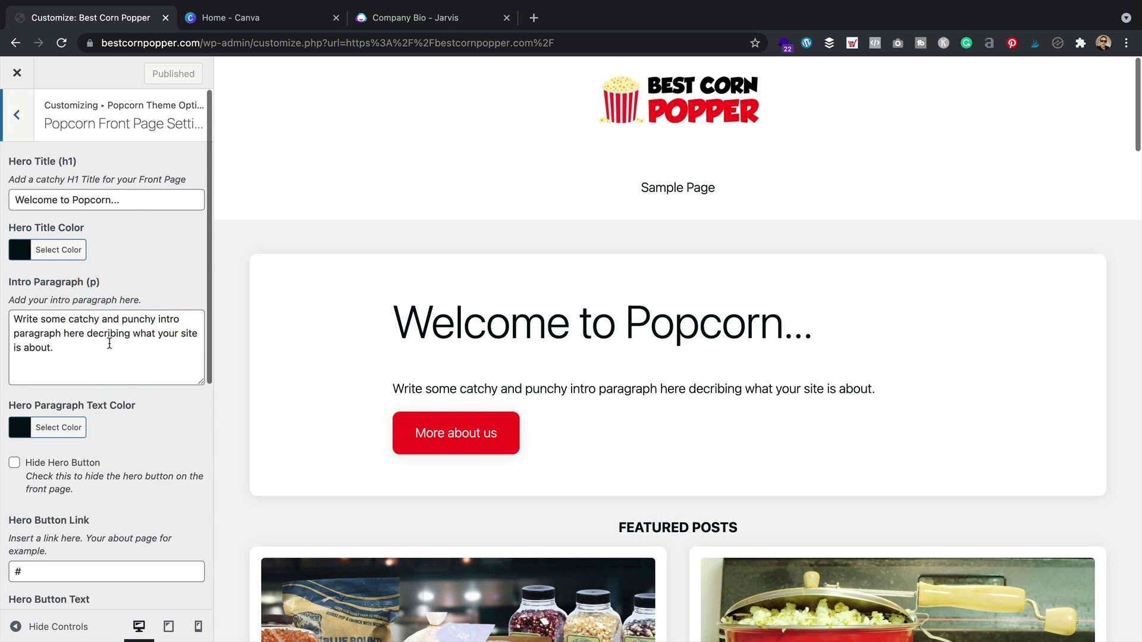
- Try "Welcome to BestCornPopper.com" as the hero title and replace it with "Everyone Loves Popcorn!"
drag(120, 199, 74, 197)
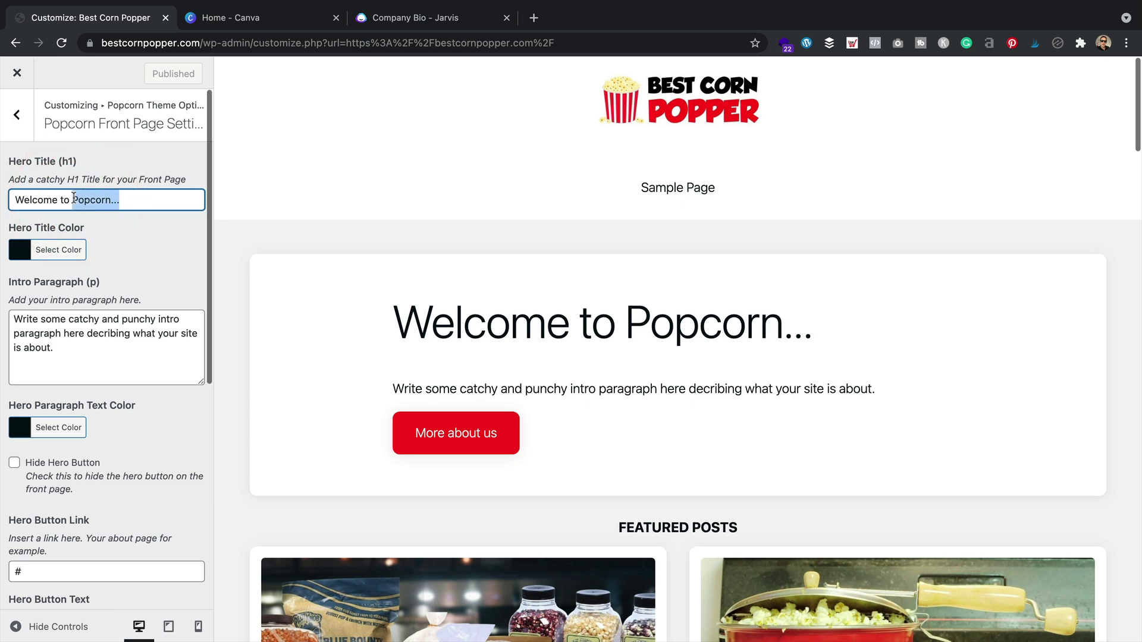
text(BestCornPopper.com)
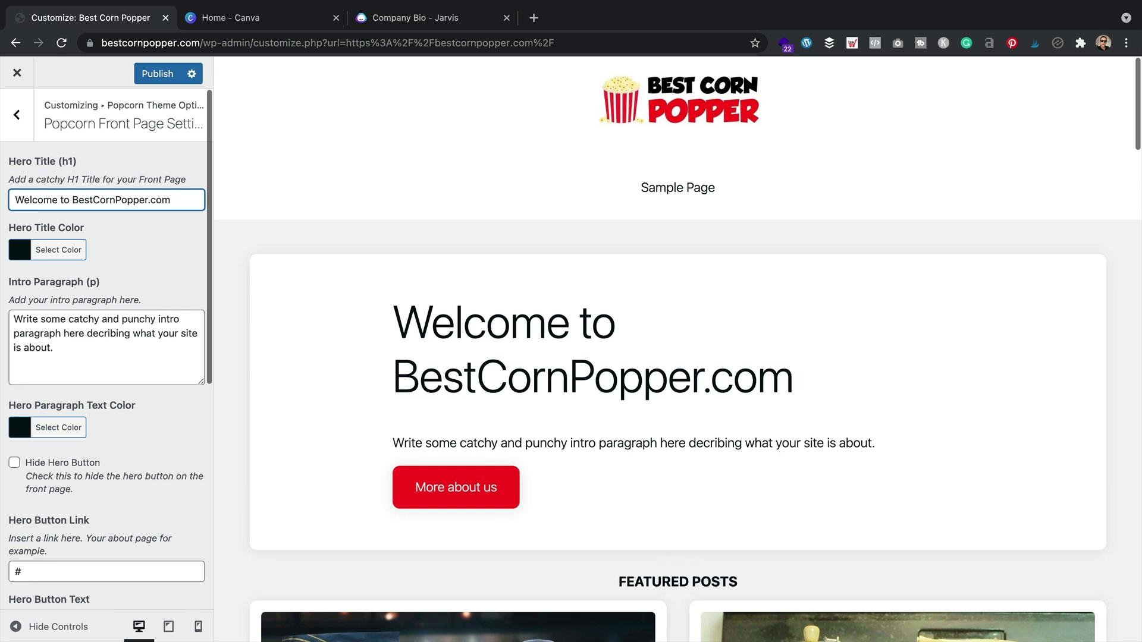
key(super+a)
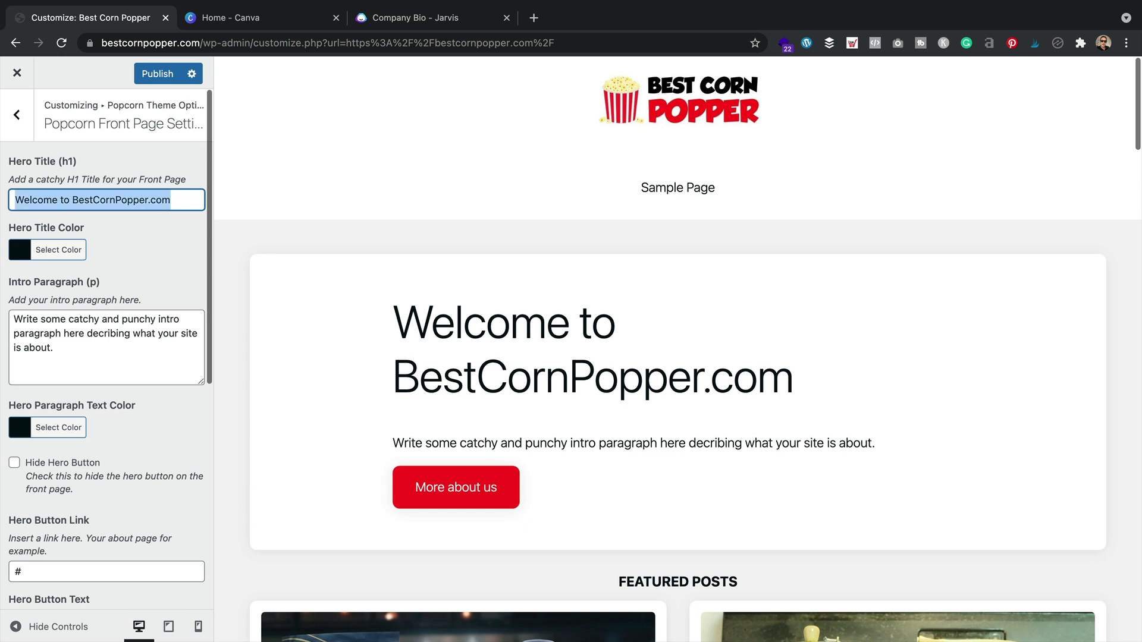
text(Everyone Loves Popcorn!)
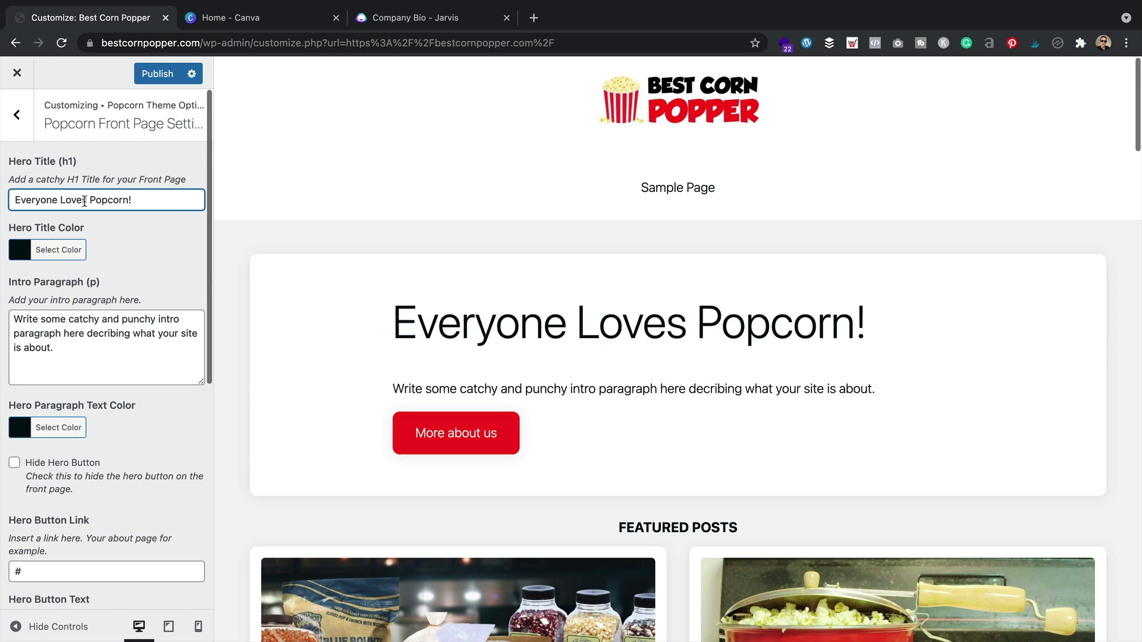
- Replace the placeholder intro paragraph with the copied company bio
click(102, 352)
key(ctrl+a)
key(ctrl+v)
scroll(136, 271, down, 2)
scroll(114, 245, up, 3)
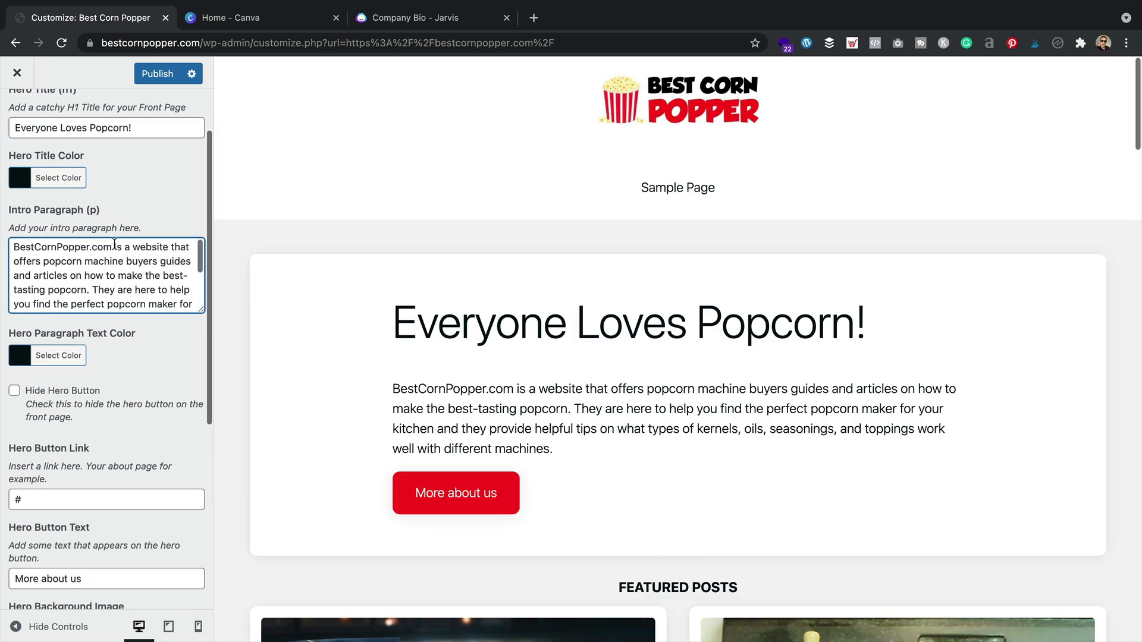
- Reword the start of the intro paragraph to "Here at BestCornPopper.com we provide popcorn machine buyers guides"
click(12, 247)
text(Here at)
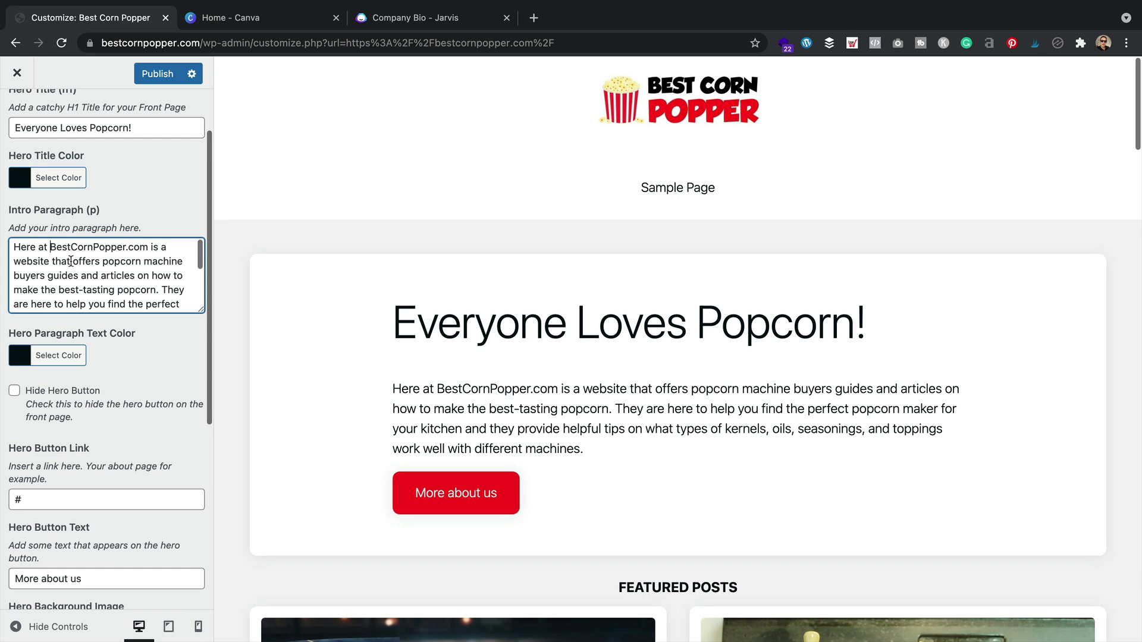
drag(96, 261, 147, 248)
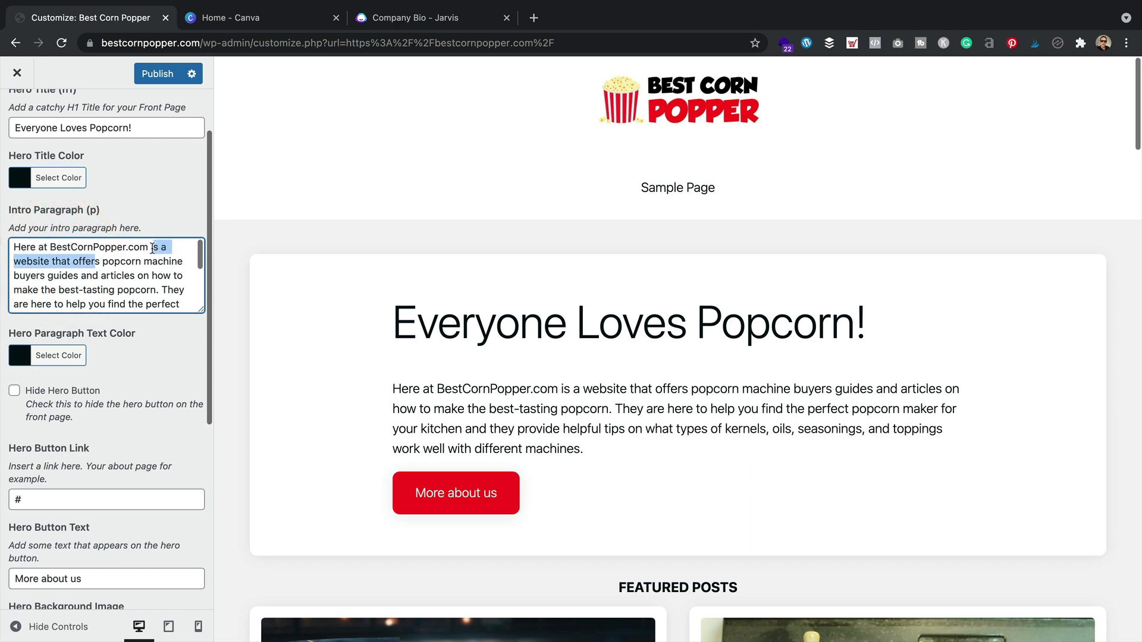
key(BackSpace)
key(BackSpace)
text(we)
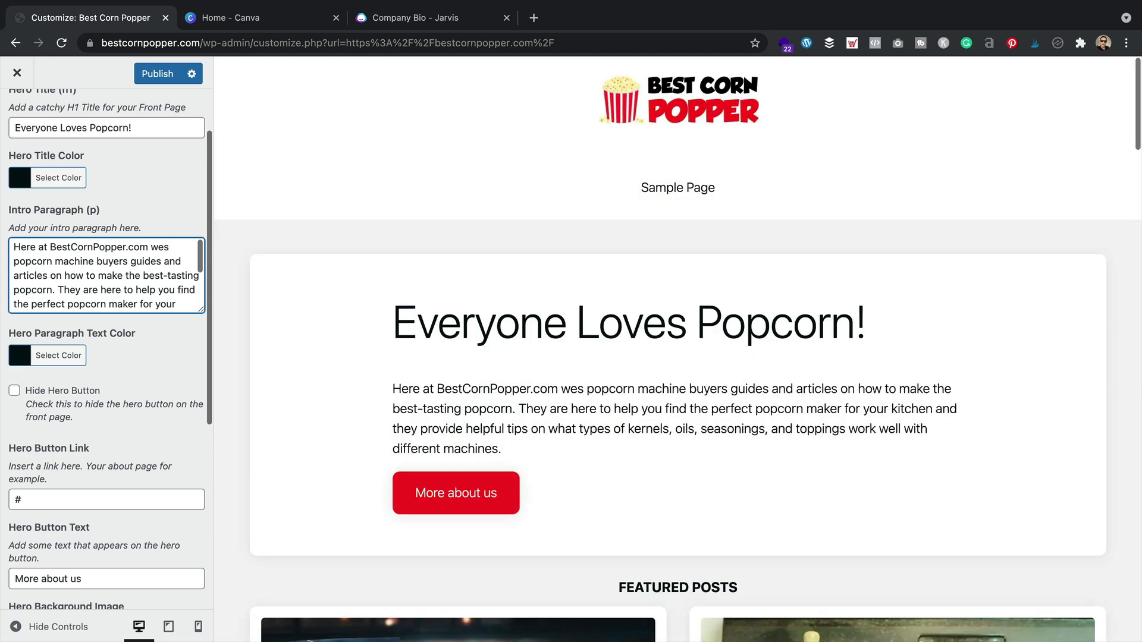
text( provi)
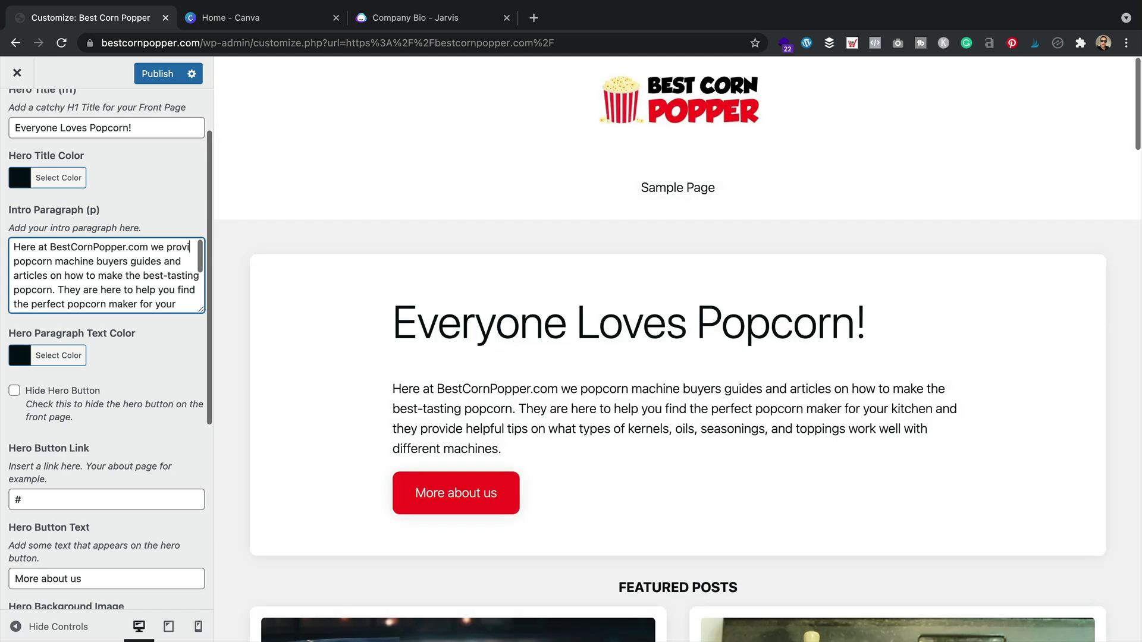
text(de popcorn machine buyers guides)
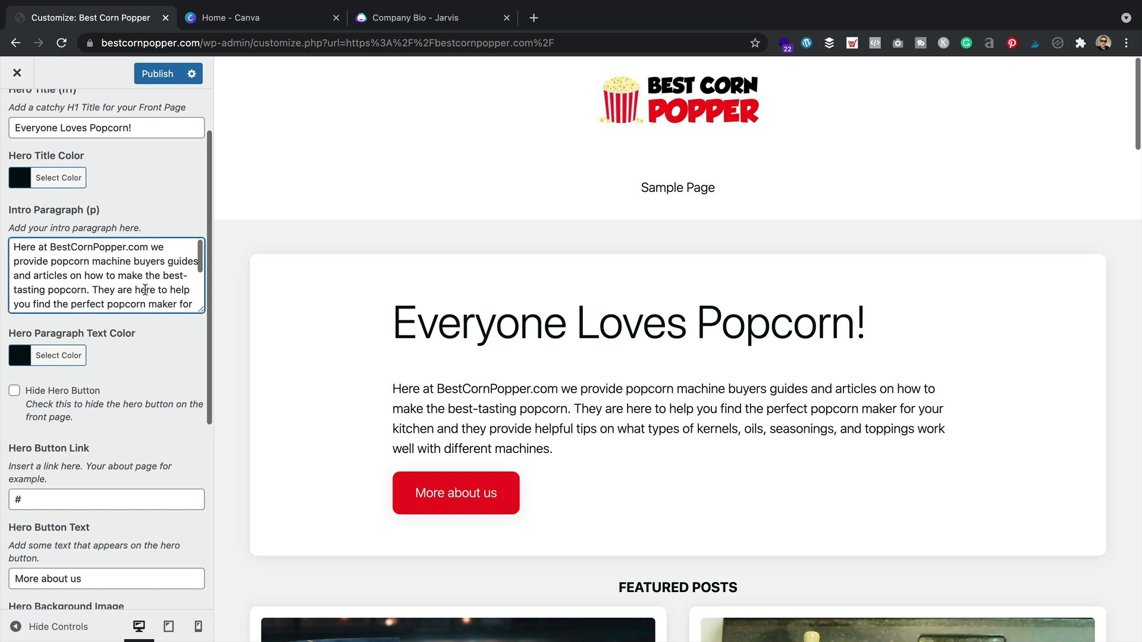
- Change "They are here to help" to "We are here to help" in the intro paragraph
scroll(136, 271, down, 1)
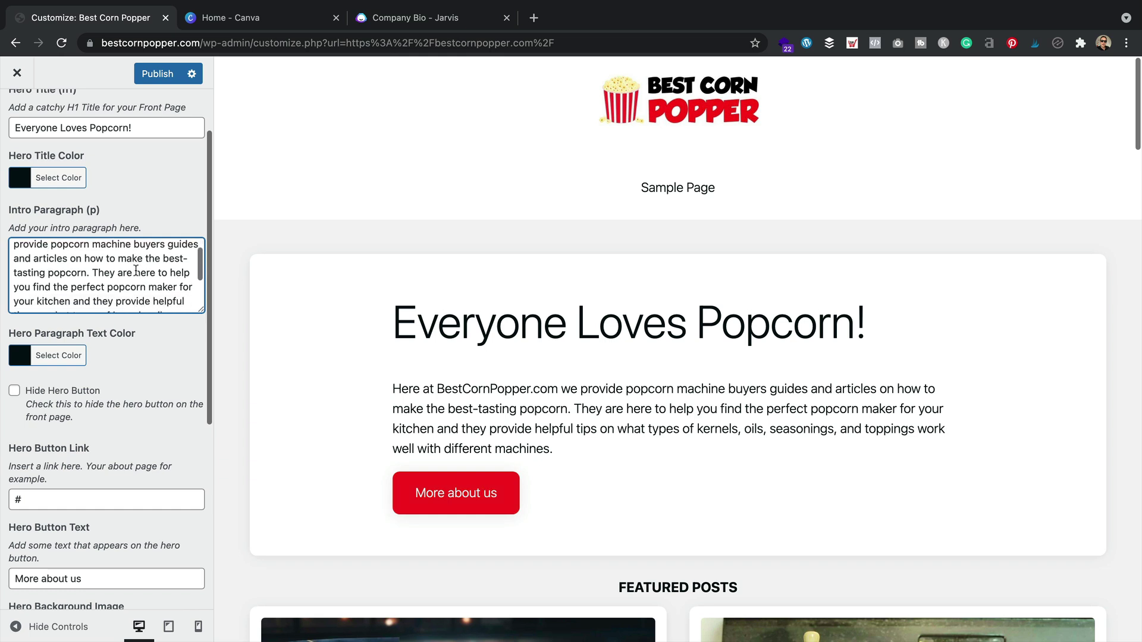
drag(132, 273, 96, 273)
text(We are)
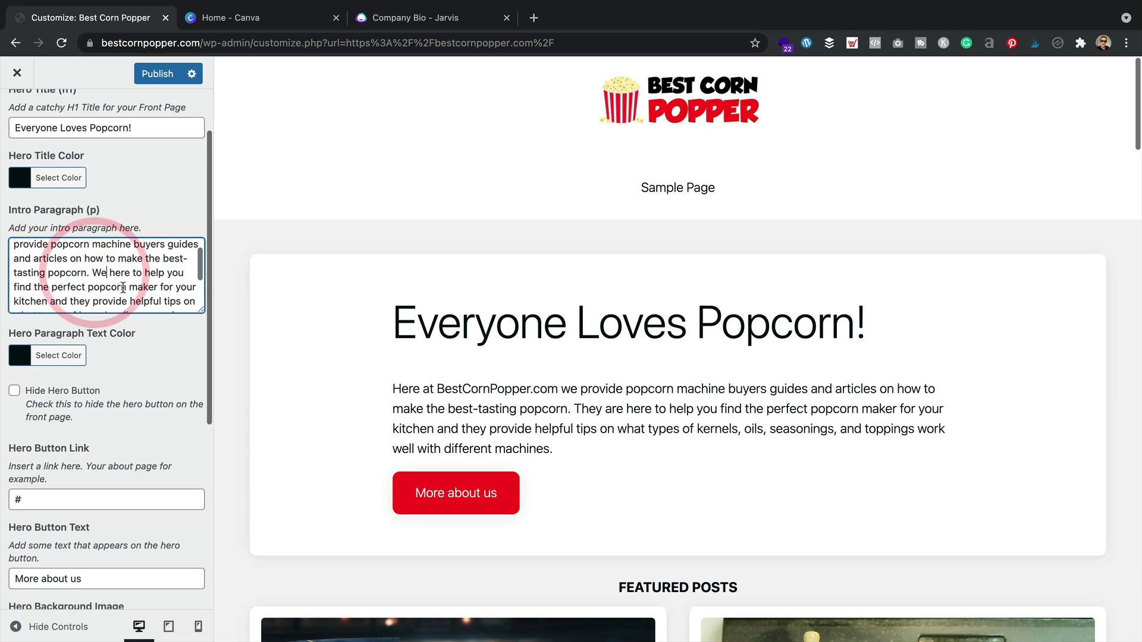
- Reword "they provide helpful tips" in the intro paragraph to "provide you with helpful tips"
scroll(146, 273, down, 2)
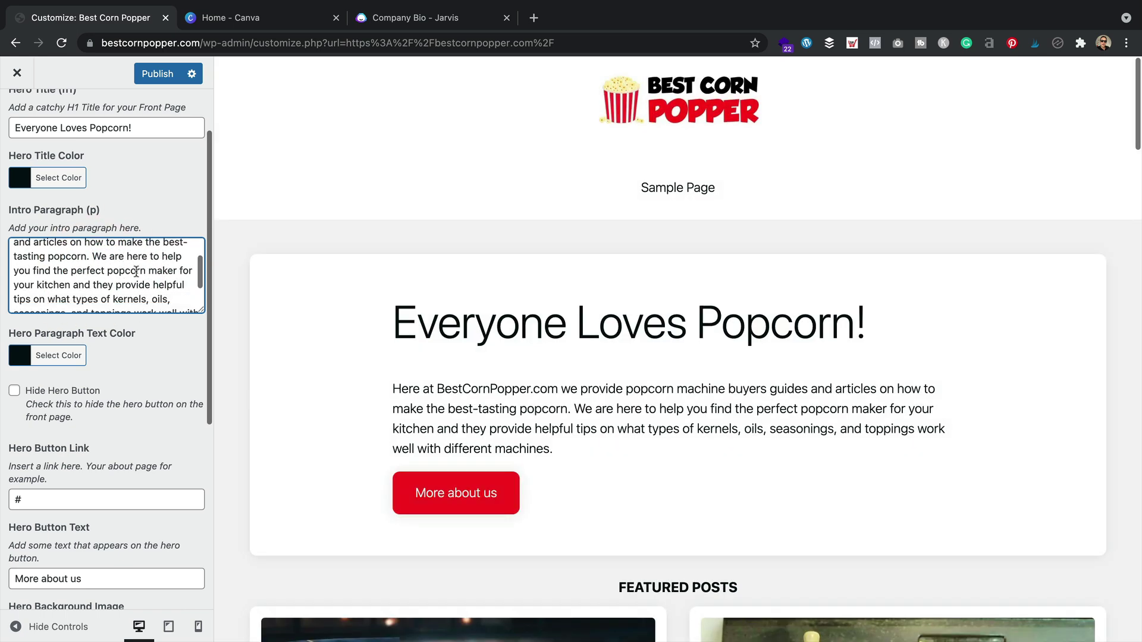
double_click(102, 285)
key(BackSpace)
key(BackSpace)
click(127, 285)
text(you with)
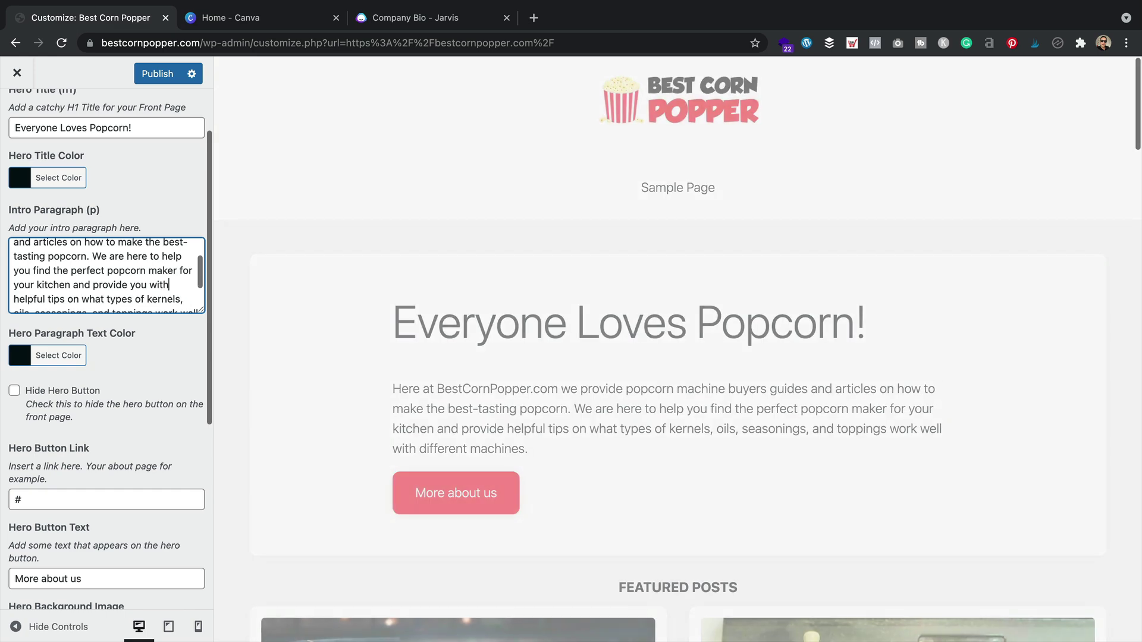
- Replace "with different machines." at the end of the intro paragraph with "to create delicious popcorn."
scroll(148, 270, down, 2)
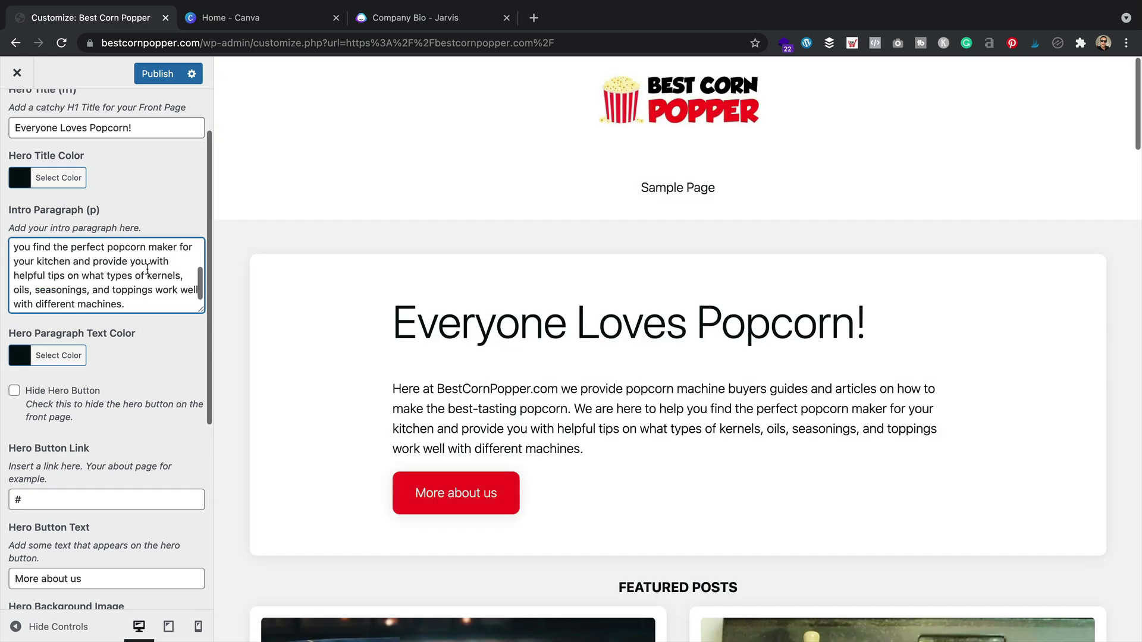
scroll(147, 270, down, 1)
drag(143, 301, 11, 300)
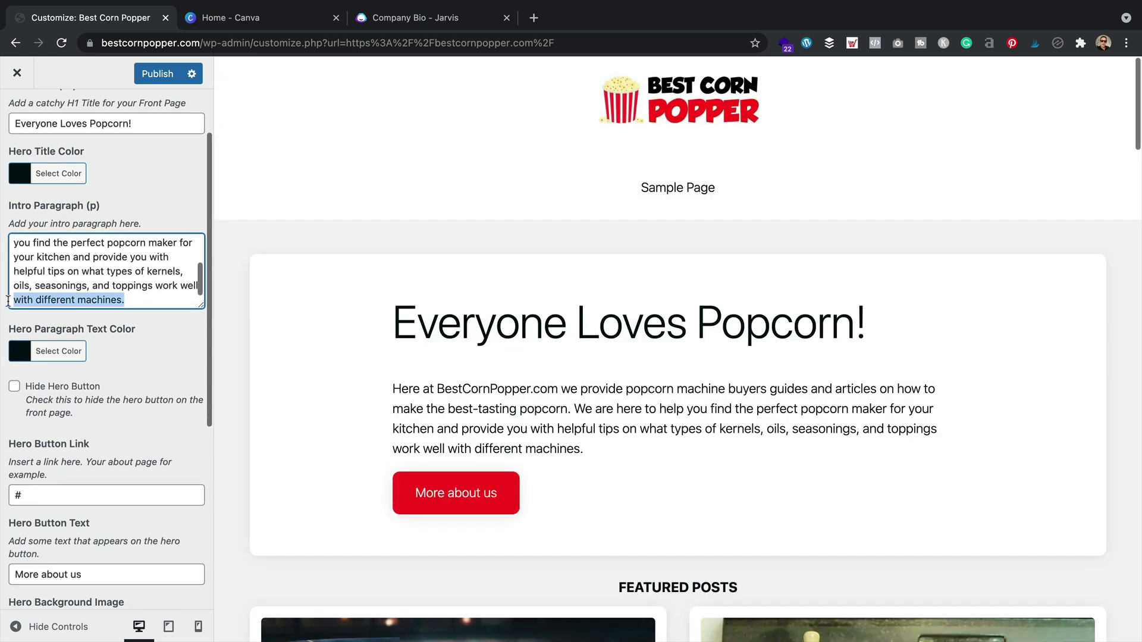
text(to )
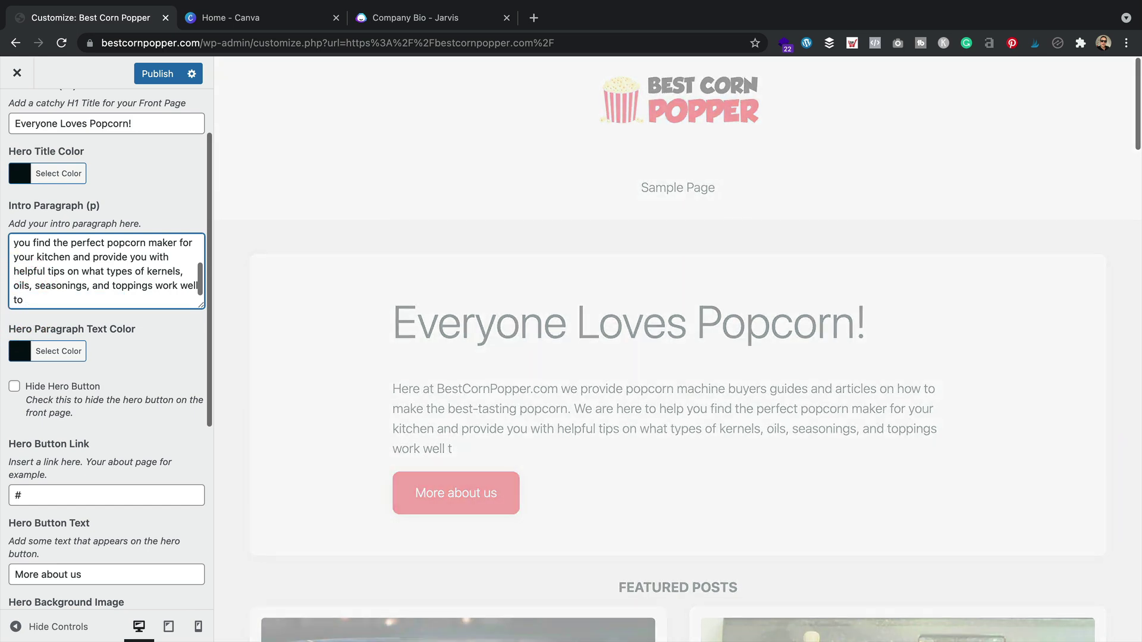
text(create the mo)
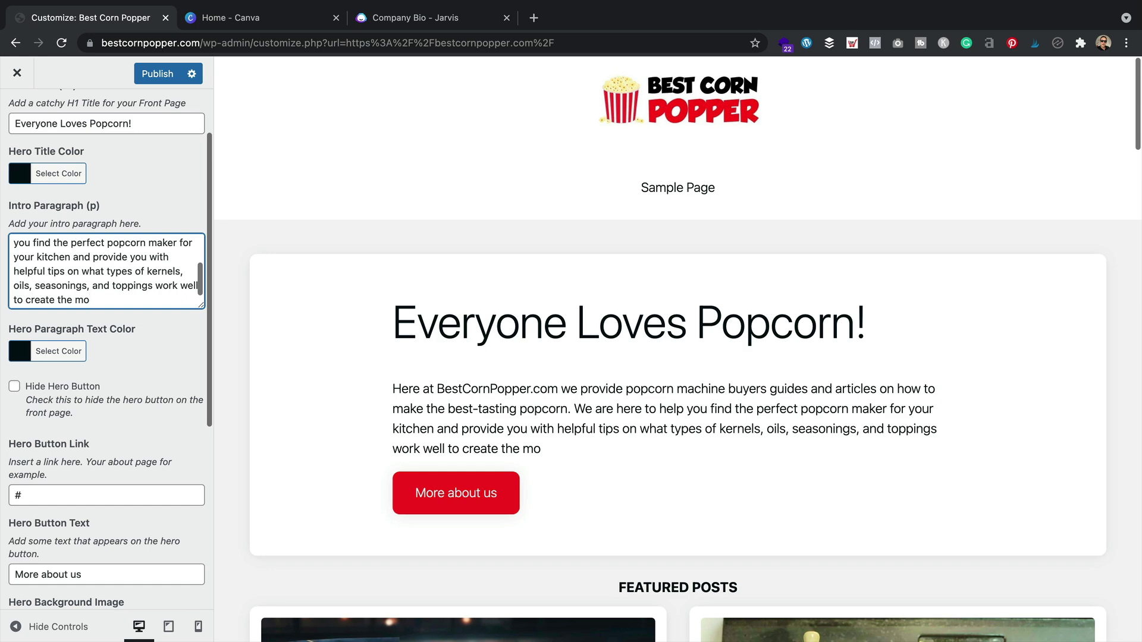
key(BackSpace)
key(BackSpace)
key(BackSpace)
key(BackSpace)
key(BackSpace)
key(BackSpace)
text(del)
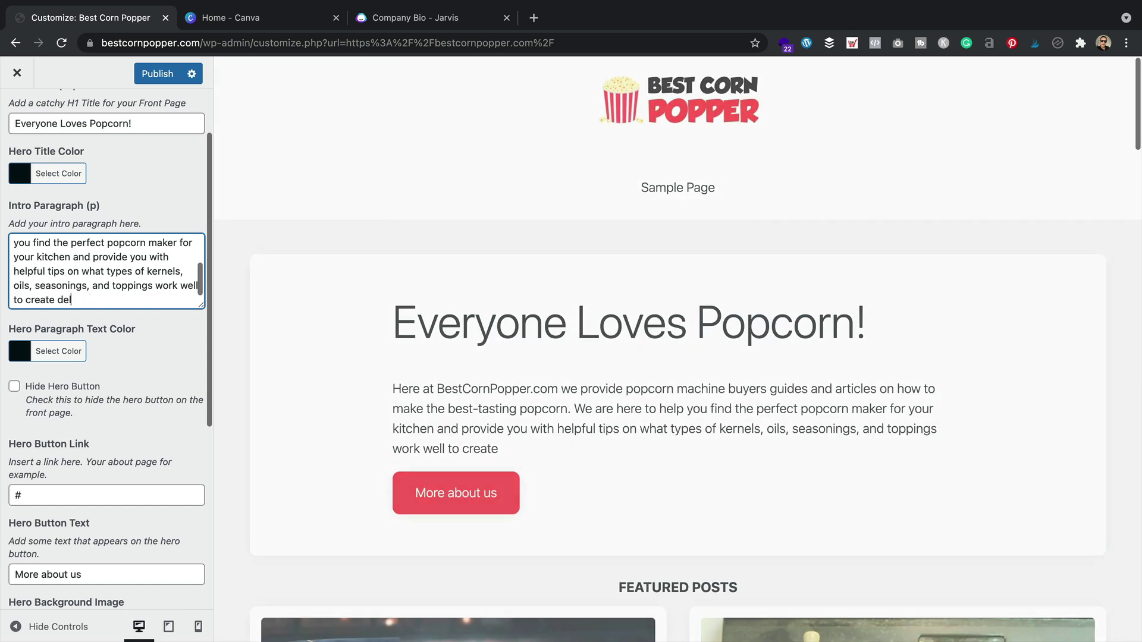
text(icious popcorn.)
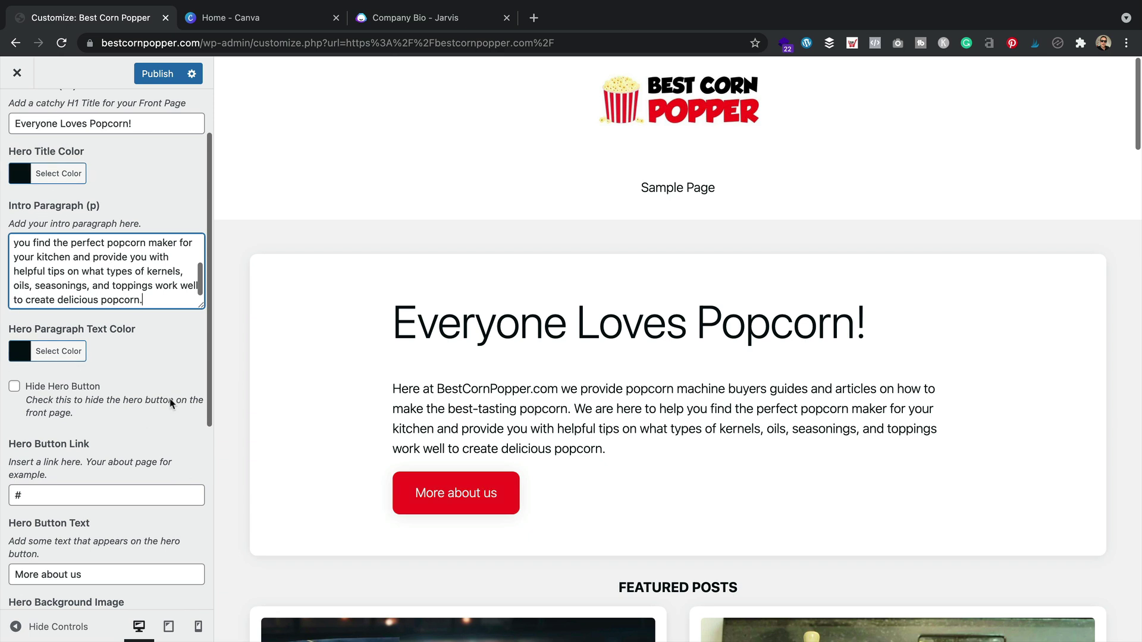
- Change the hero button text to "Browse Our Guides"
scroll(148, 388, down, 1)
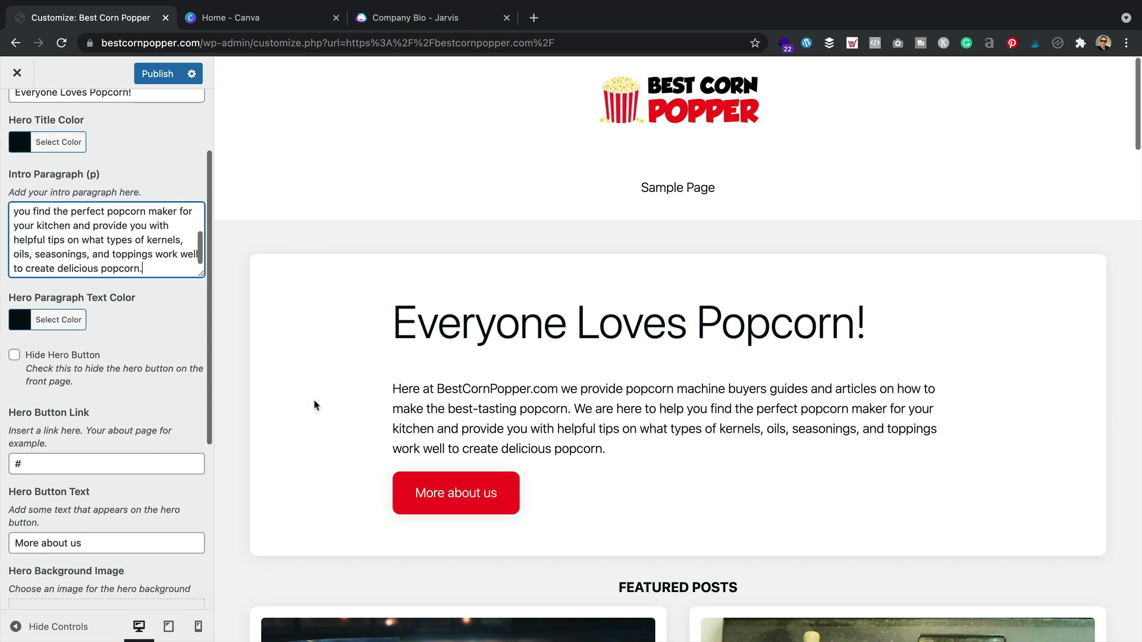
scroll(173, 283, down, 1)
scroll(164, 286, down, 1)
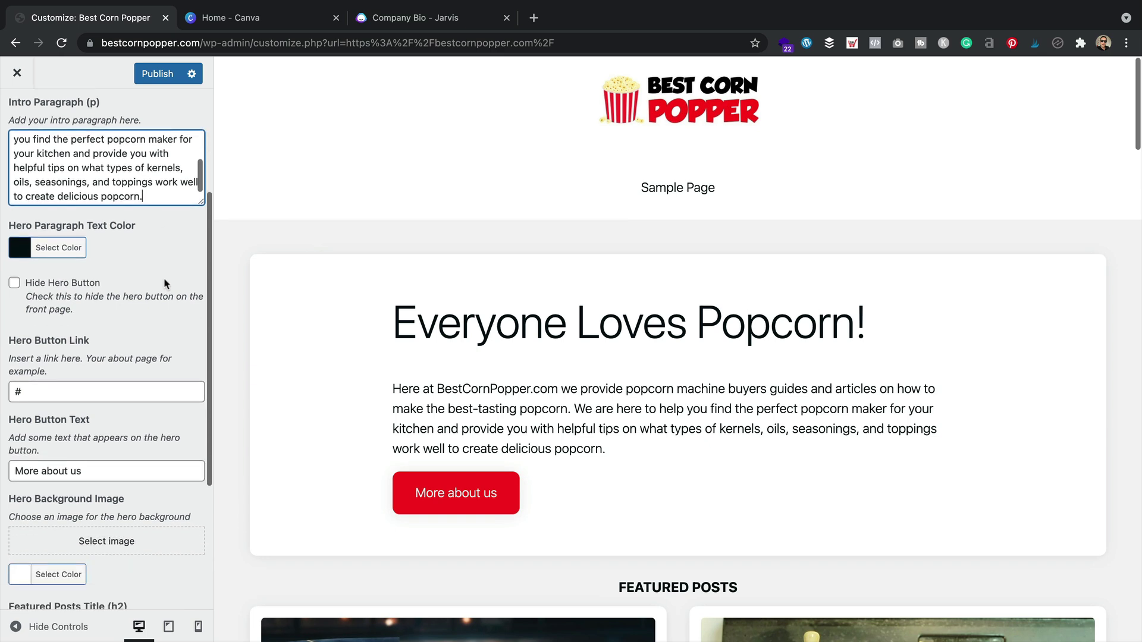
click(41, 388)
double_click(16, 388)
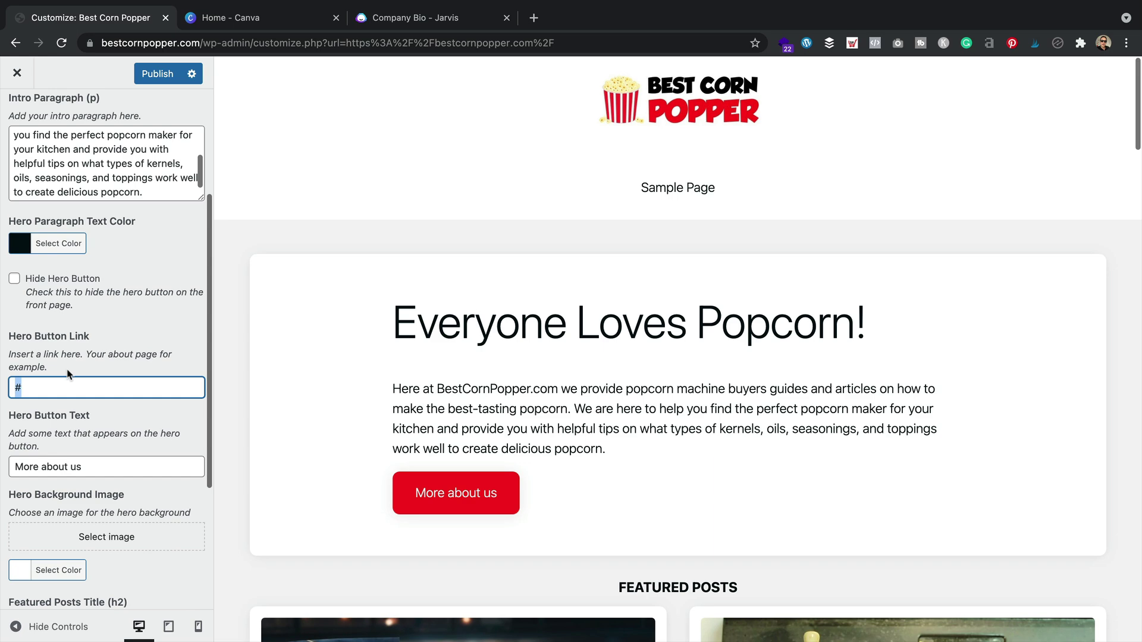
key(Tab)
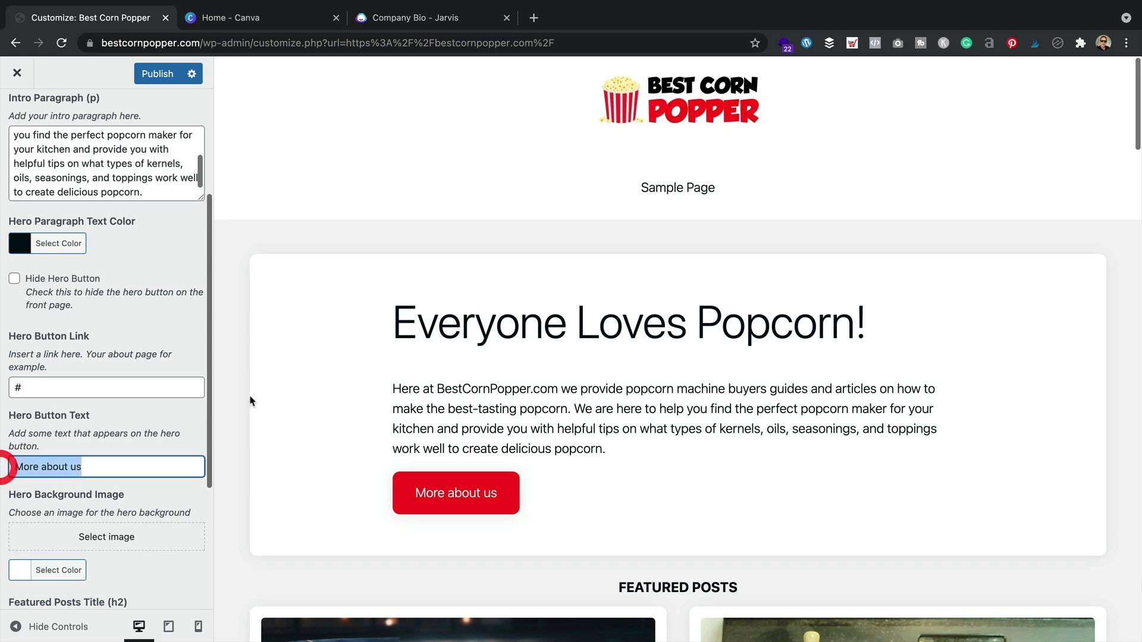
text(Browse)
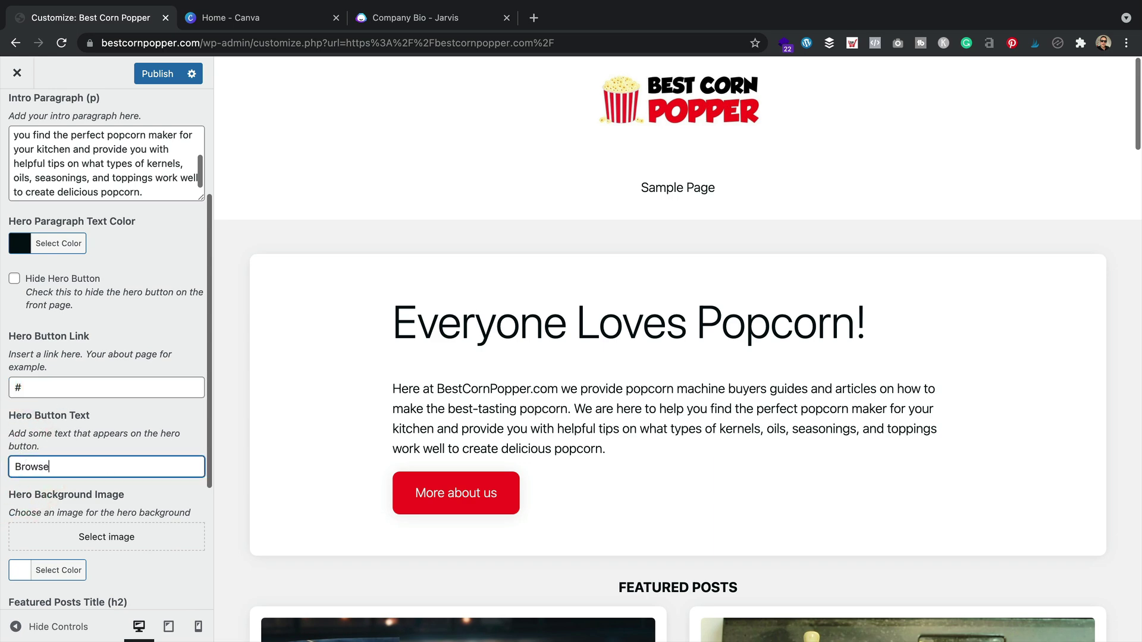
text( Our G)
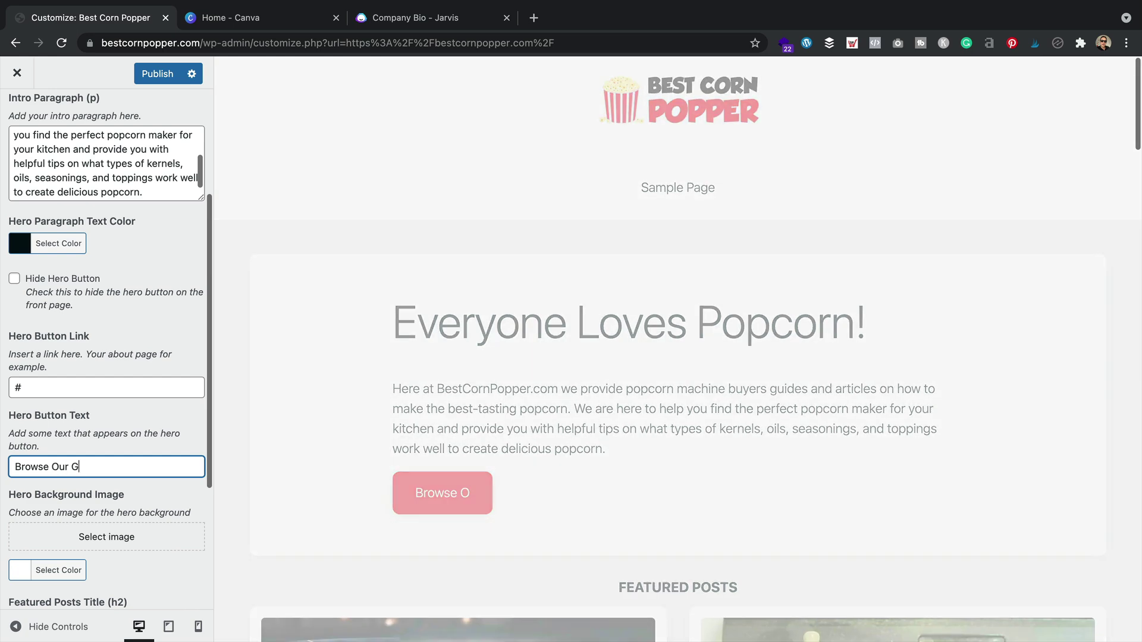
text(uides)
scroll(148, 275, down, 4)
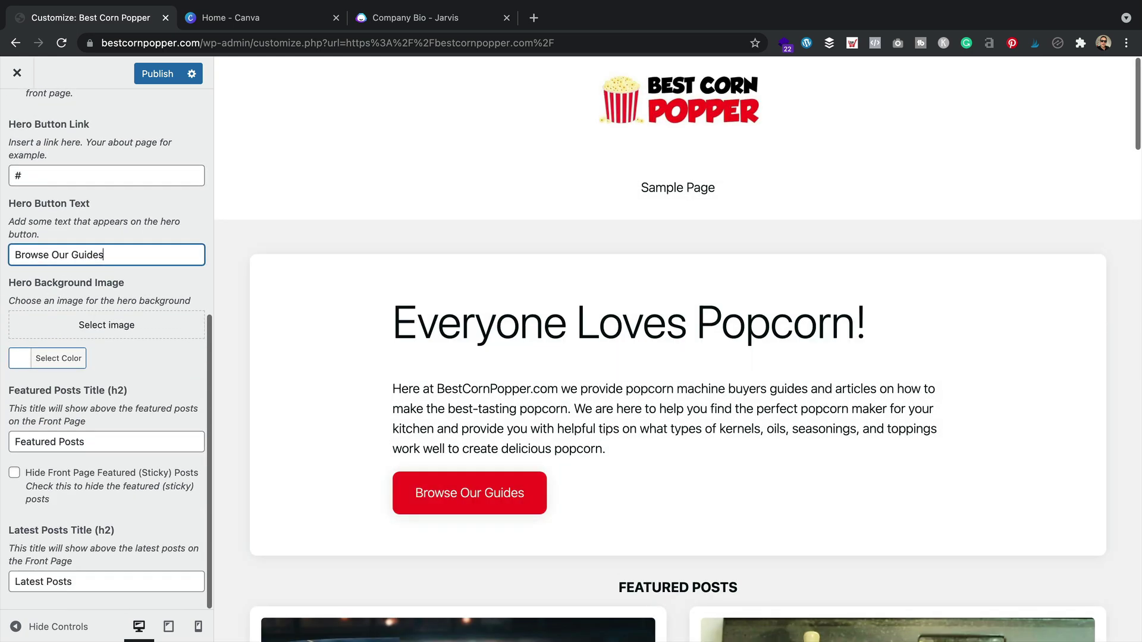
scroll(132, 299, up, 2)
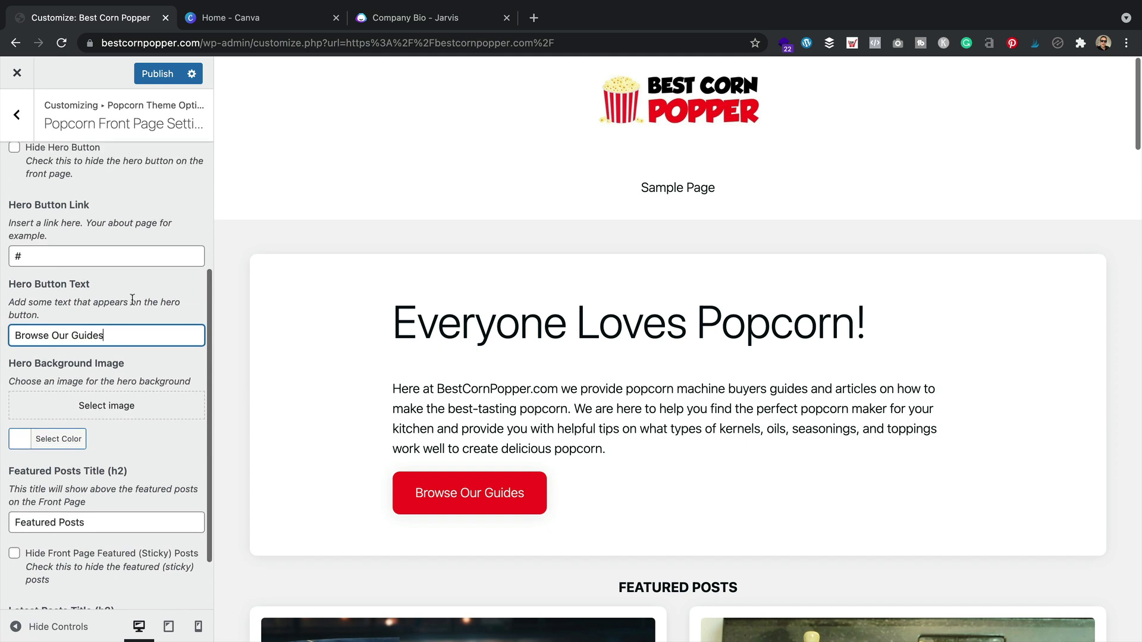
- Switch to Canva and create a new custom-size design of 1200 x 800 px
click(246, 16)
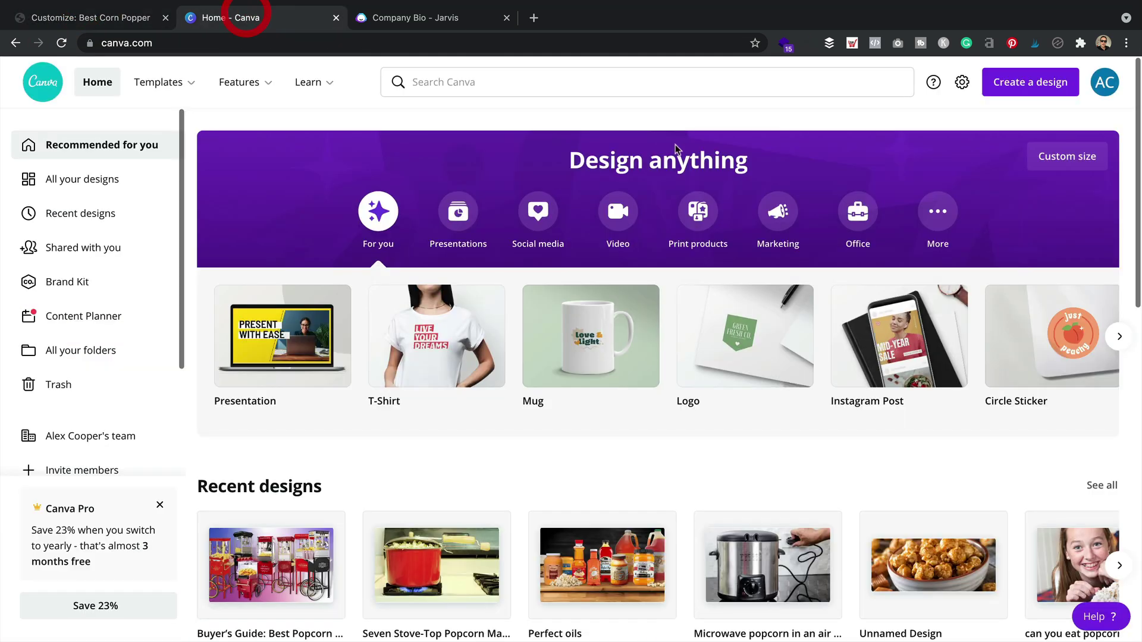
click(1038, 82)
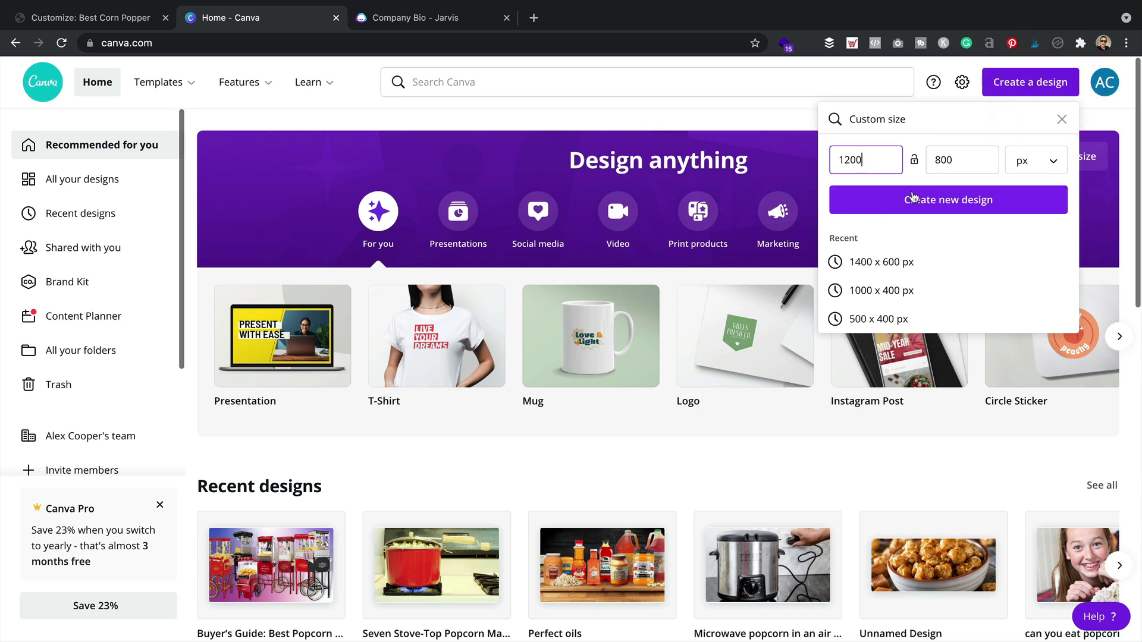
click(964, 201)
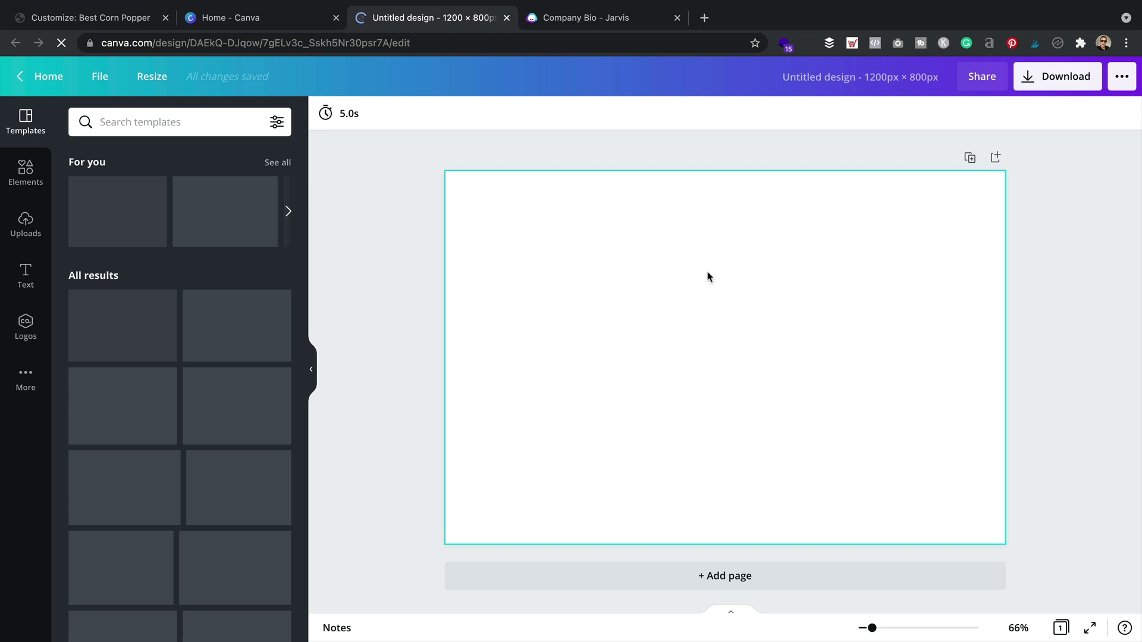
- Search the Canva elements for "popcorn"
click(25, 173)
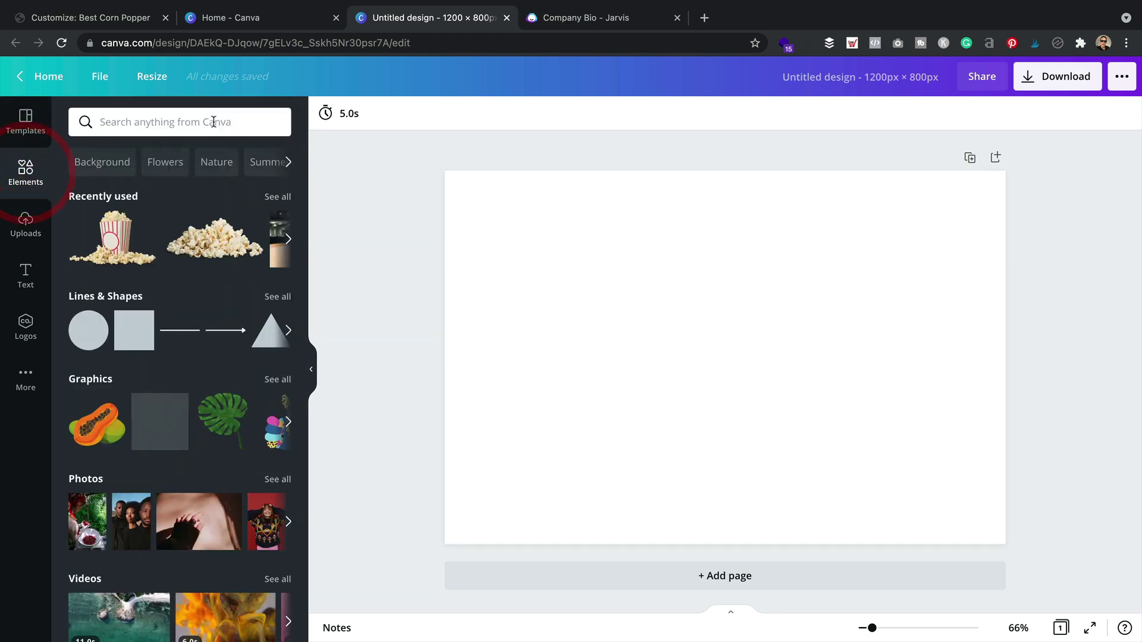
click(212, 121)
text(poi)
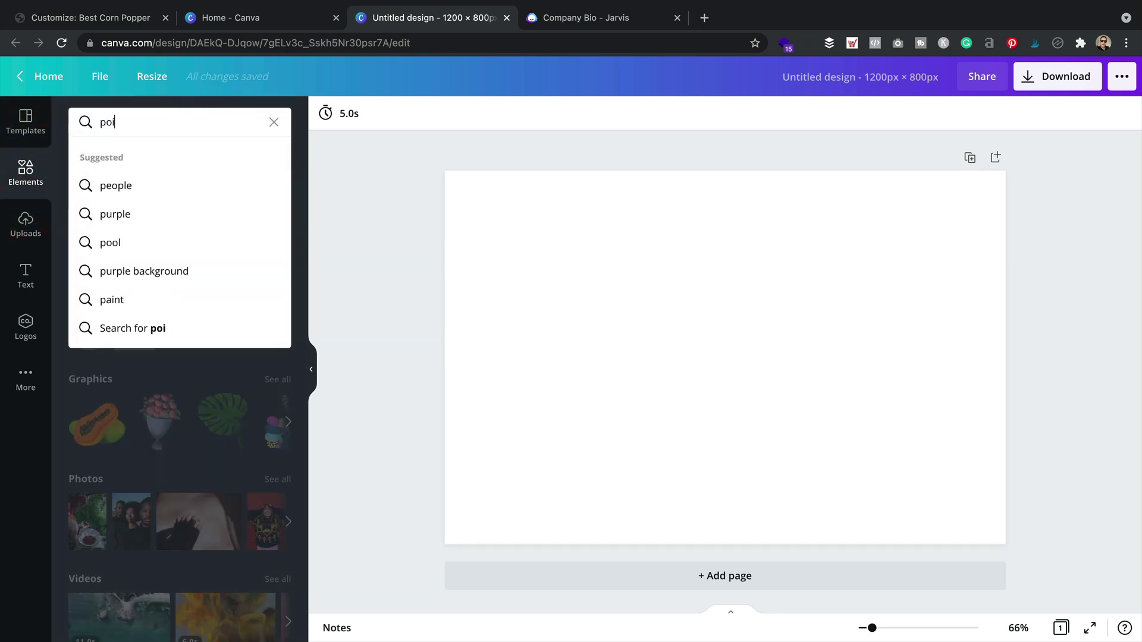
key(BackSpace)
text(pcorn)
key(Return)
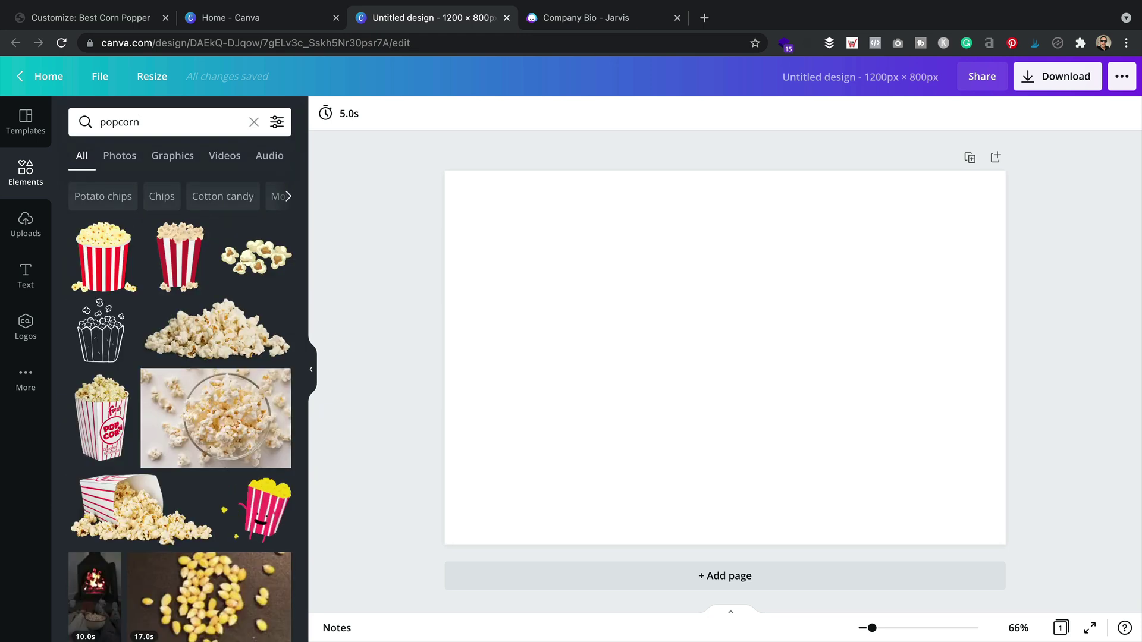
- Fill the blank page with the photo of scattered popcorn on a yellow background
scroll(140, 248, down, 3)
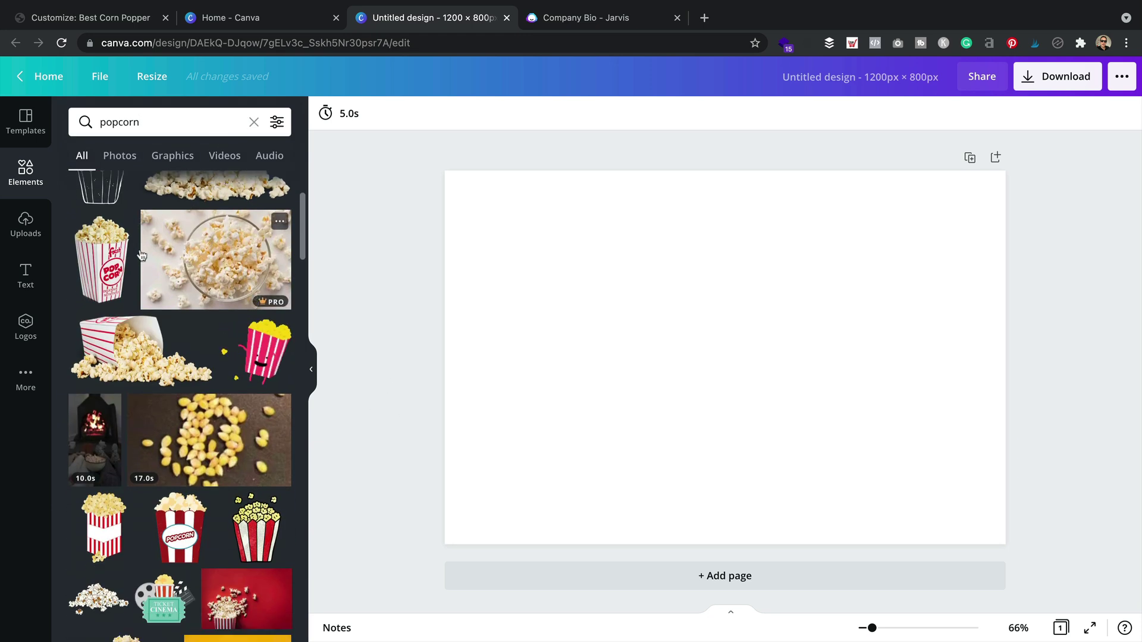
scroll(140, 249, down, 4)
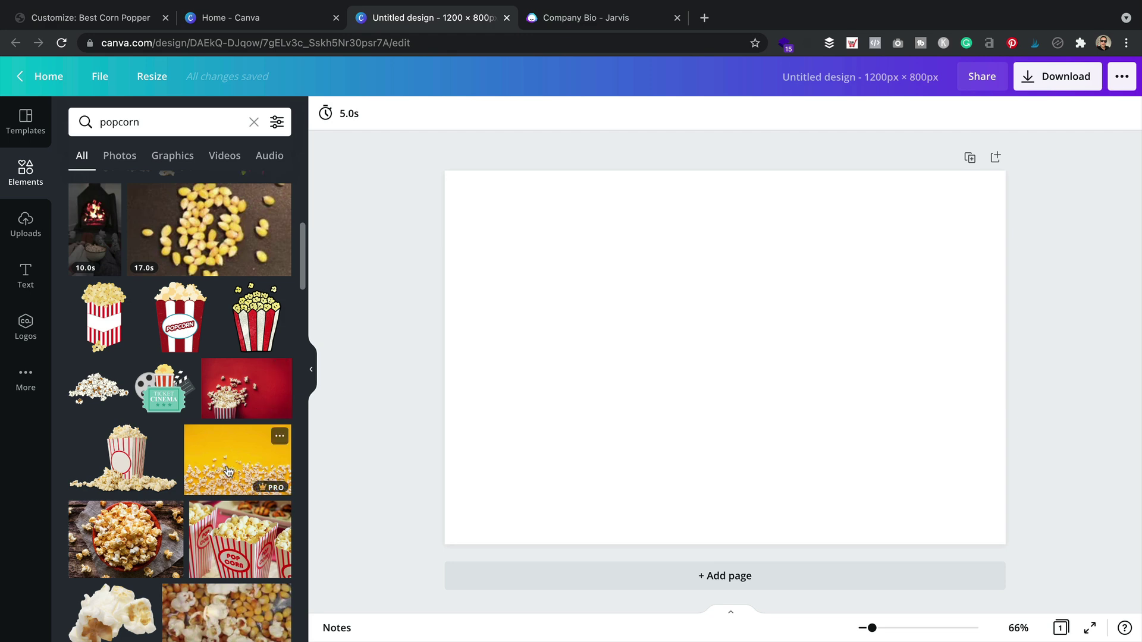
scroll(240, 465, down, 3)
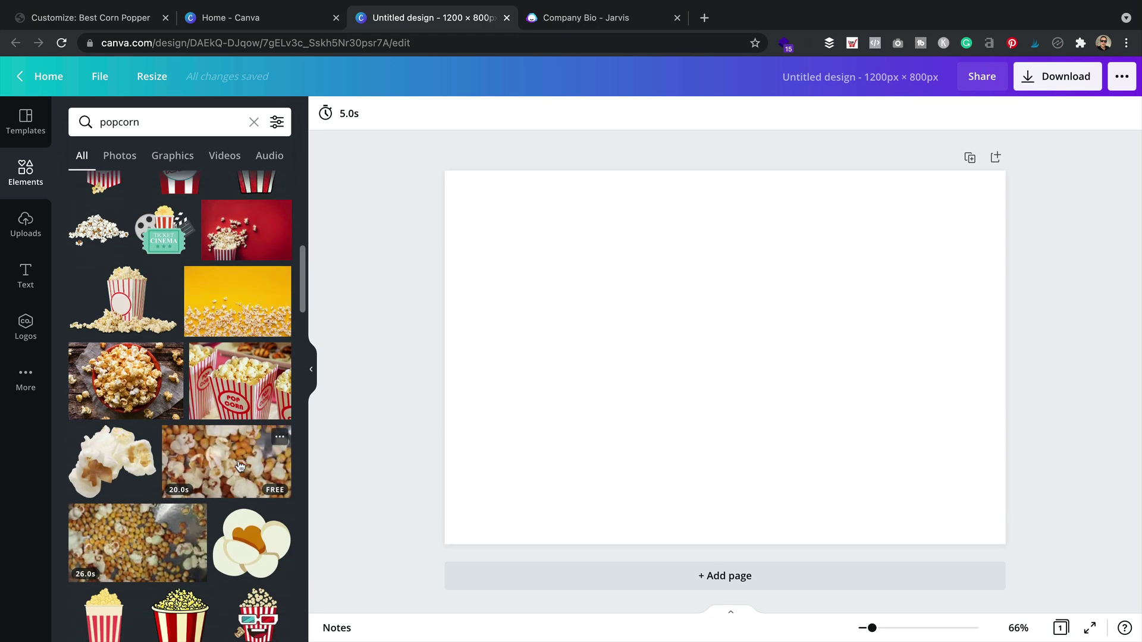
scroll(241, 416, down, 2)
scroll(242, 388, up, 3)
drag(243, 388, 466, 404)
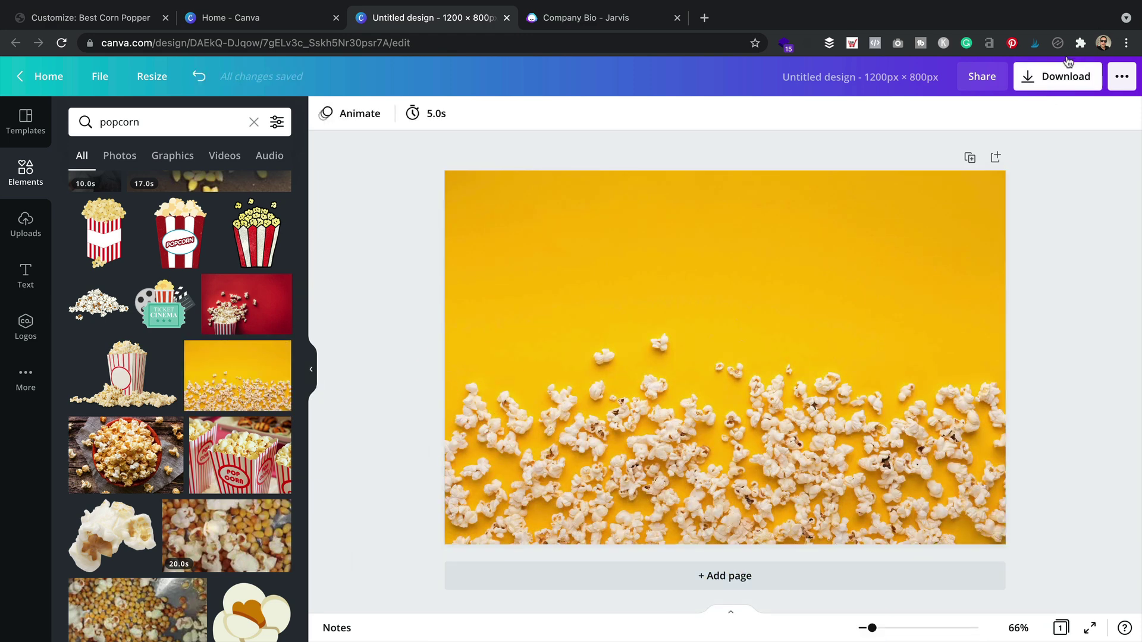
- Download the design as a JPG and save it in the Content folder as "welcome to bestcornpopper.com"
click(1062, 76)
click(986, 176)
click(981, 216)
click(1011, 338)
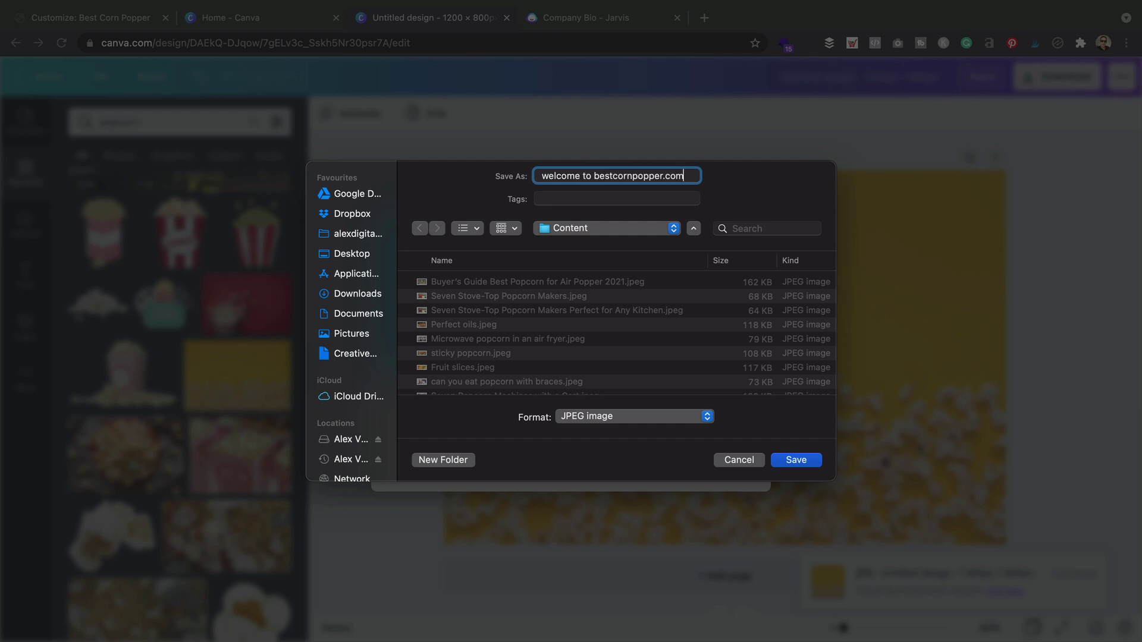
click(796, 460)
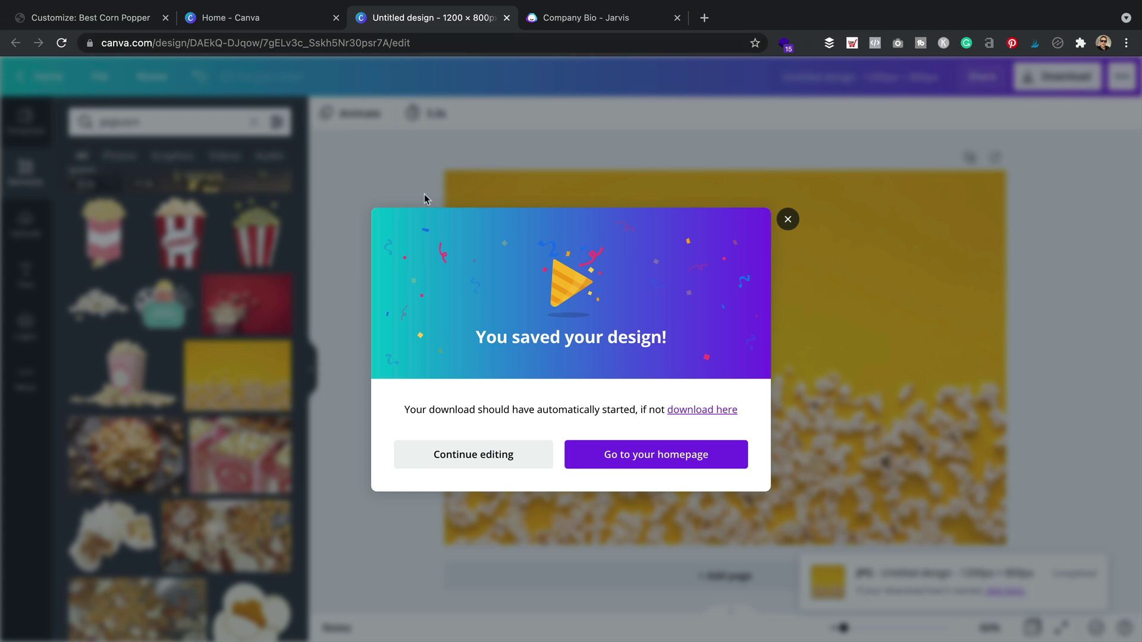
- Return to the WordPress Customizer and upload "welcome to bestcornpopper.com 4.jpeg" as the hero background image
click(72, 18)
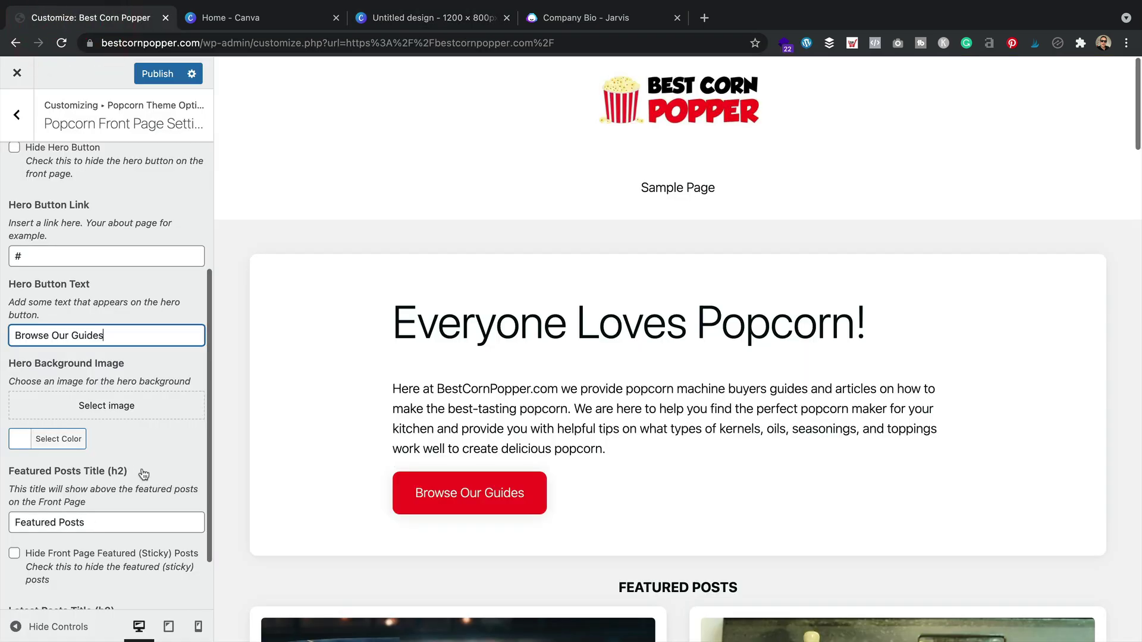
click(104, 401)
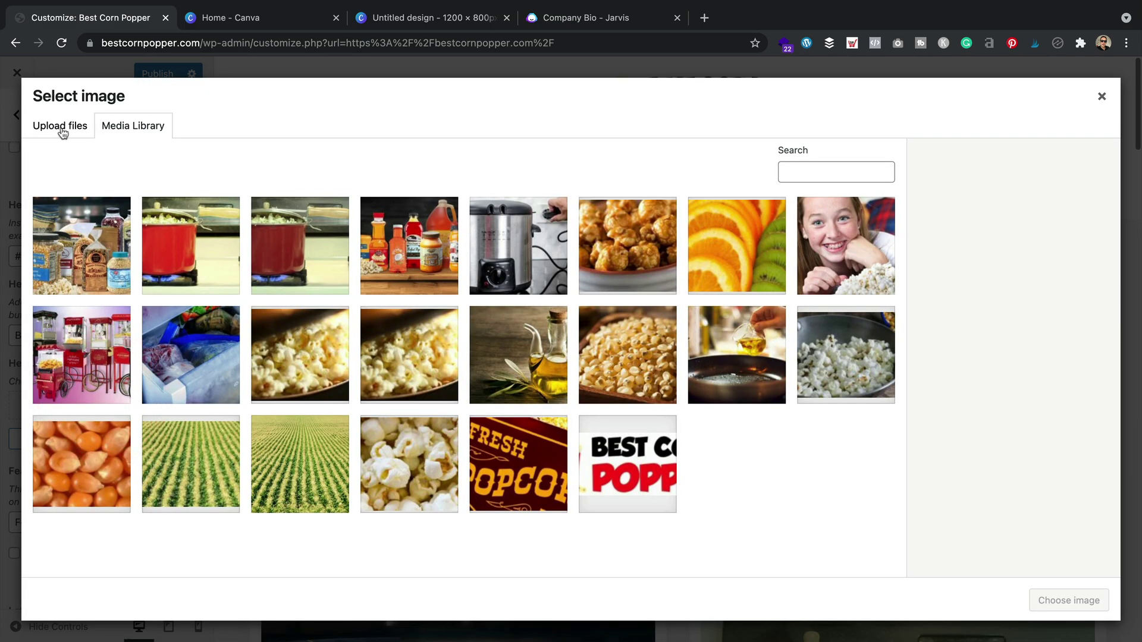
click(59, 126)
click(598, 347)
double_click(479, 214)
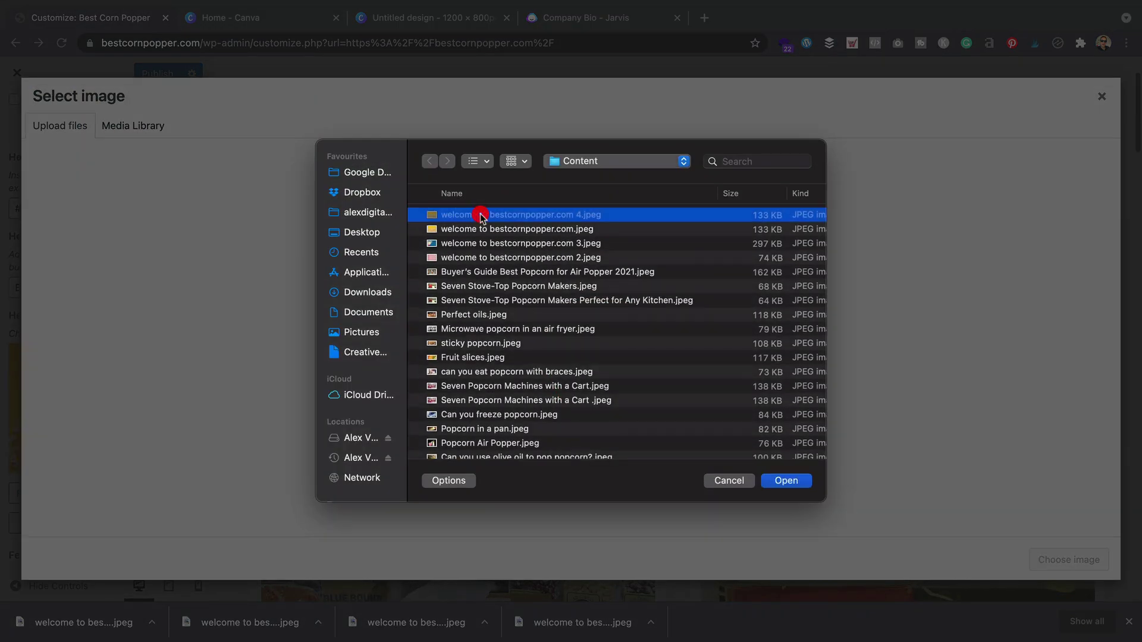
click(1075, 559)
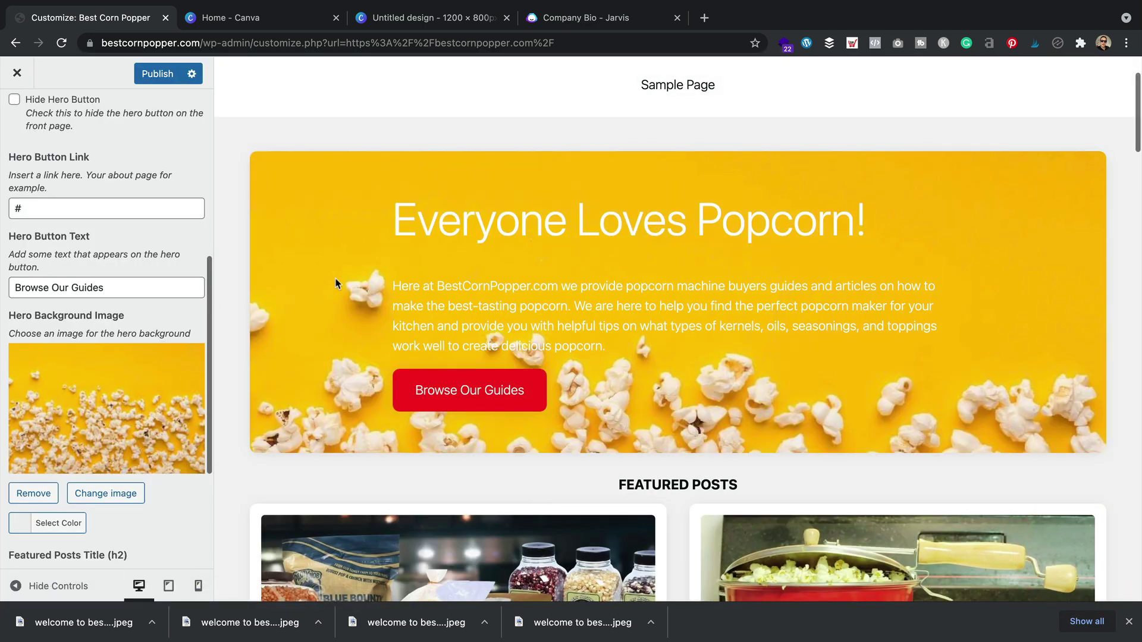
- Set the hero image overlay color to a near-black with 22% opacity, rgba(10,10,10,0.22)
scroll(345, 270, down, 2)
scroll(183, 339, down, 3)
click(60, 388)
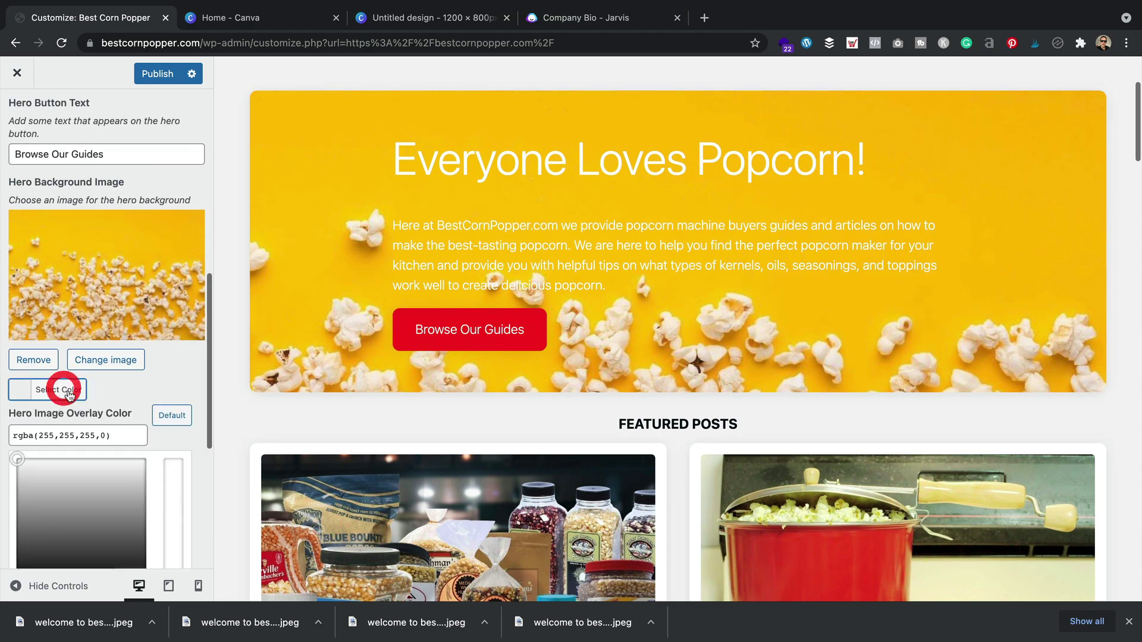
scroll(107, 297, down, 4)
click(143, 349)
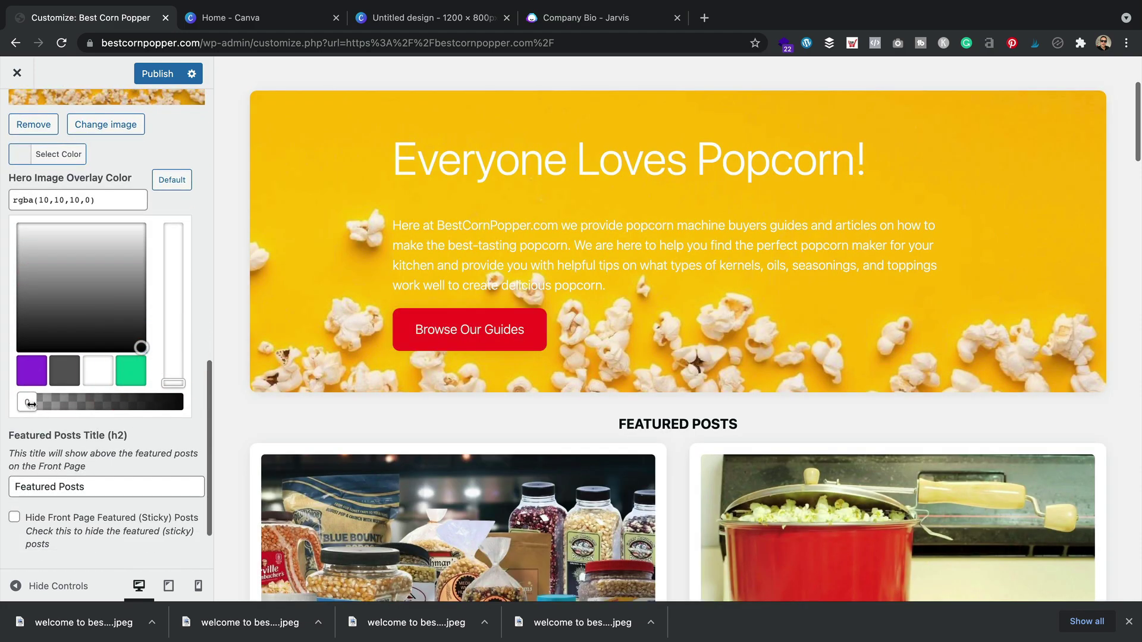
drag(27, 402, 74, 403)
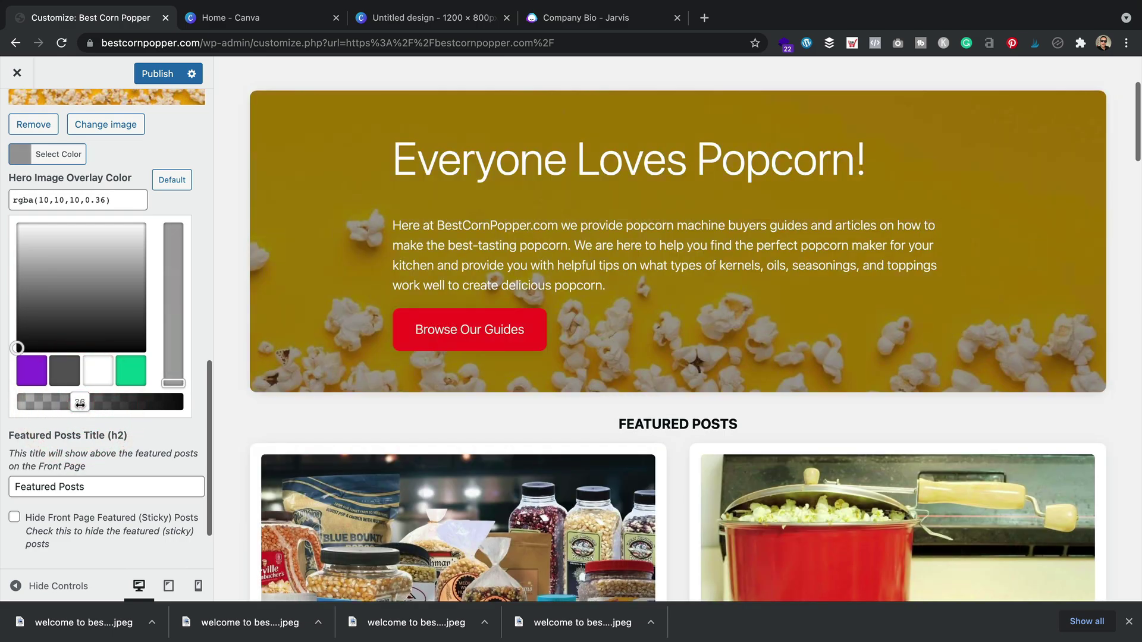
drag(79, 405, 70, 405)
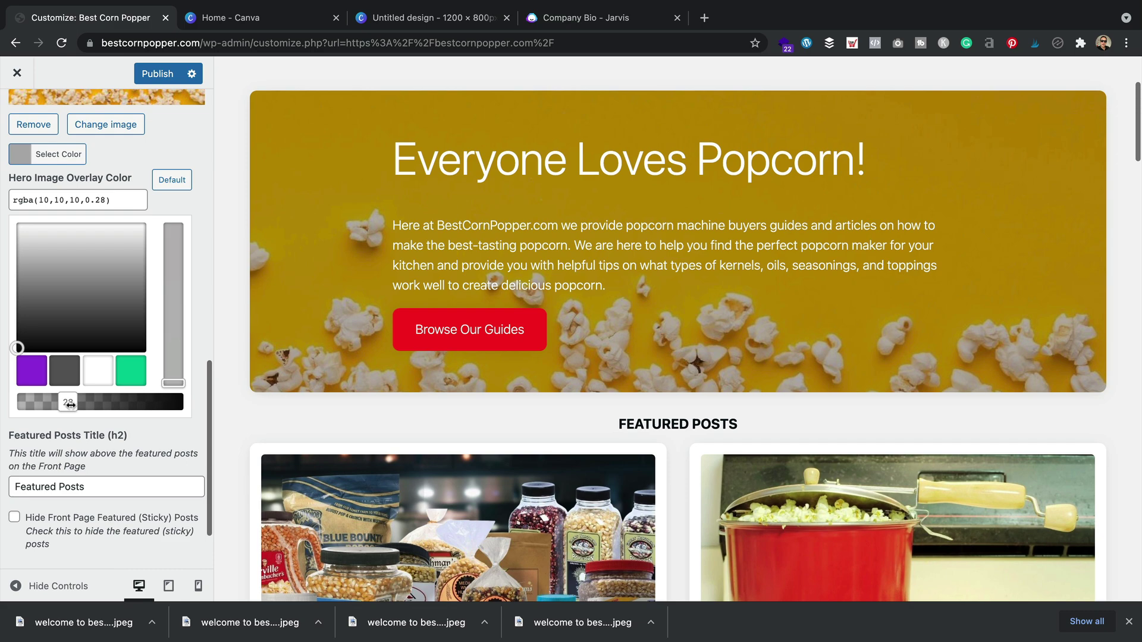
drag(70, 405, 63, 405)
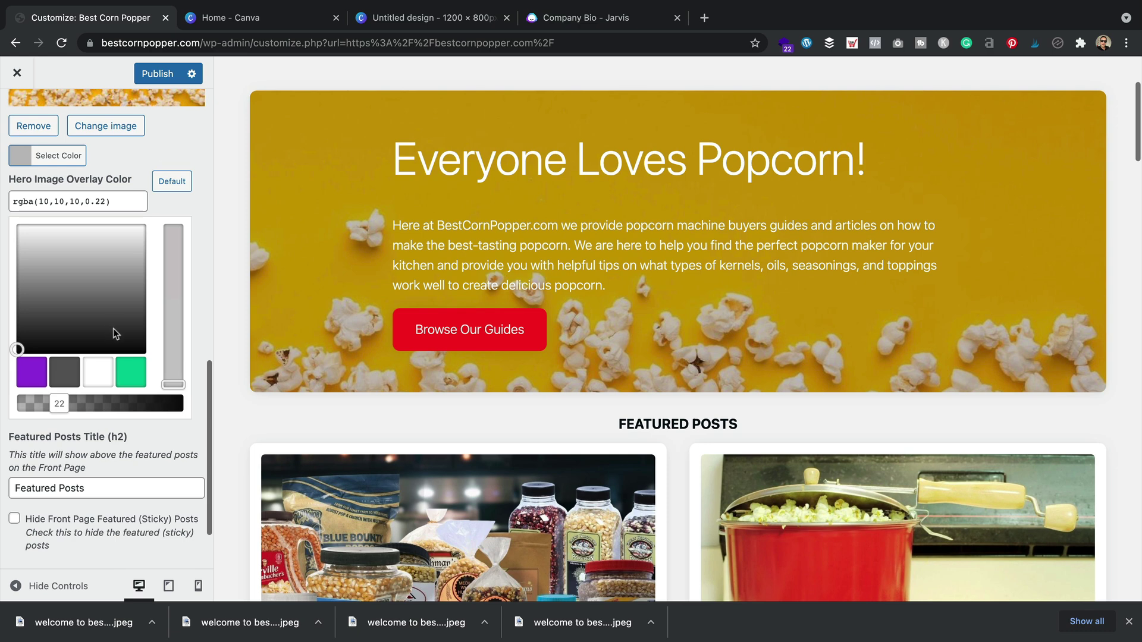
- Publish the front page settings and close the Customizer to check the hero section on the live homepage
scroll(116, 333, down, 2)
scroll(116, 333, up, 15)
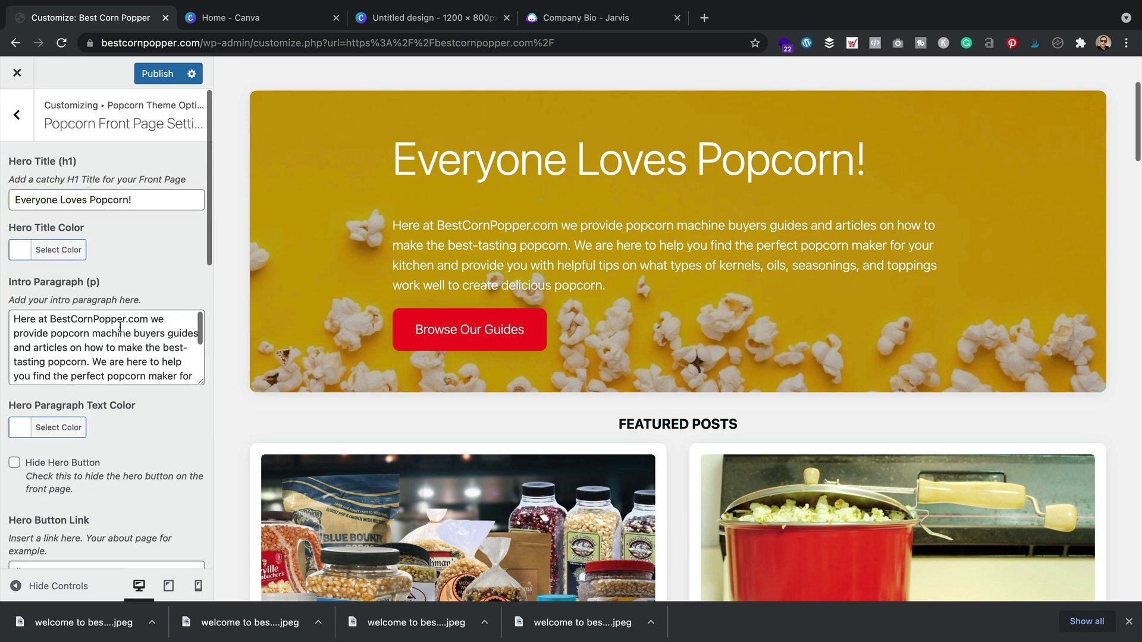
click(166, 76)
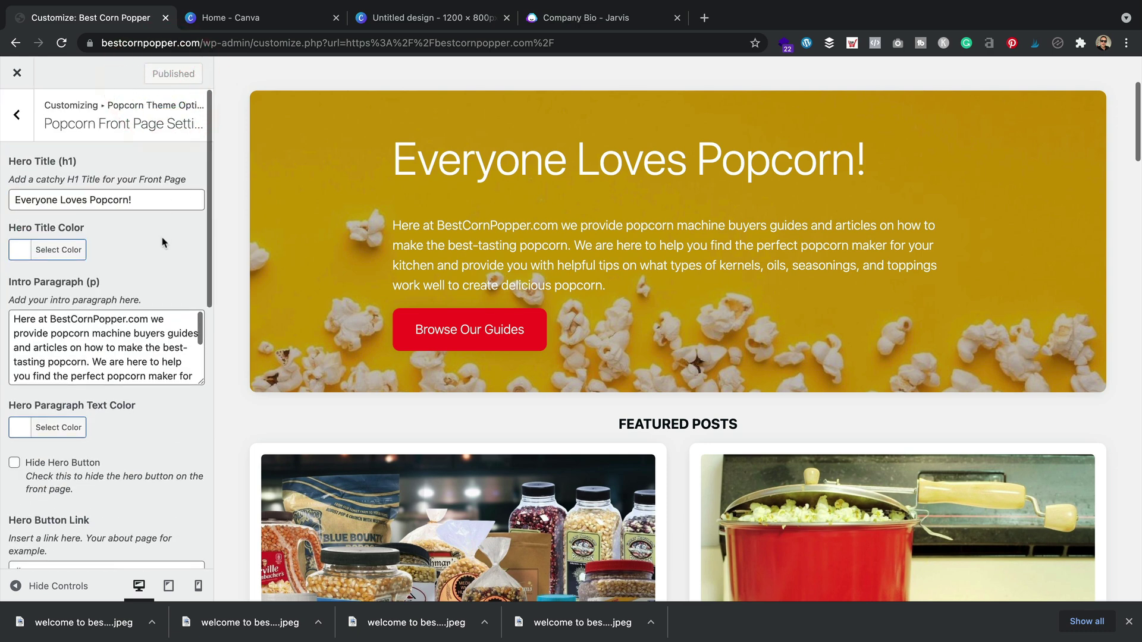
click(11, 74)
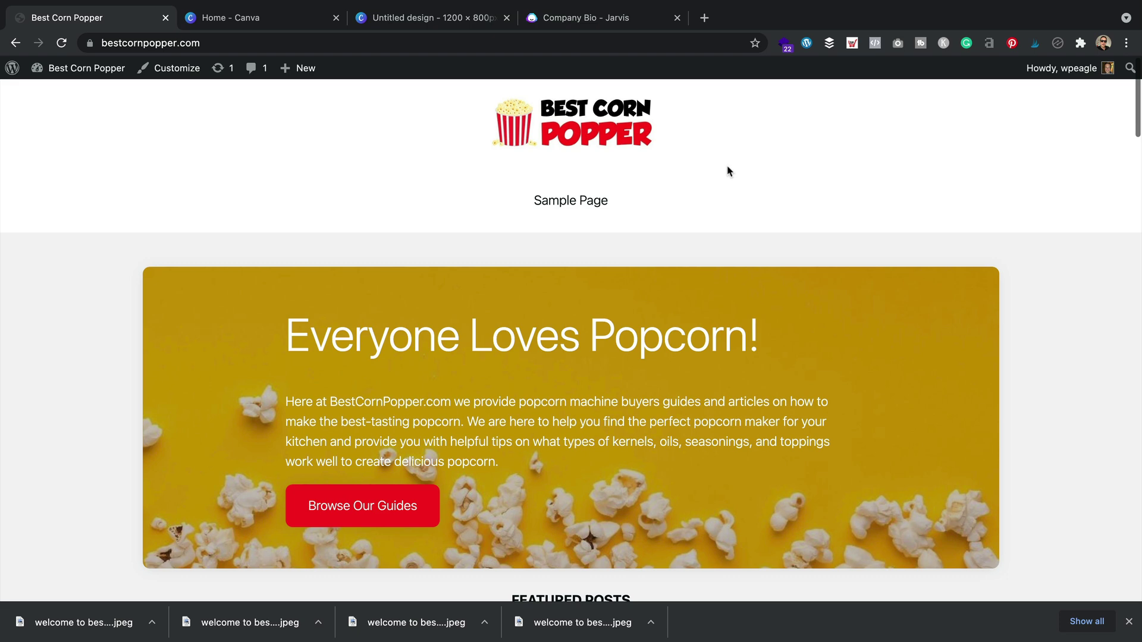
scroll(728, 172, down, 3)
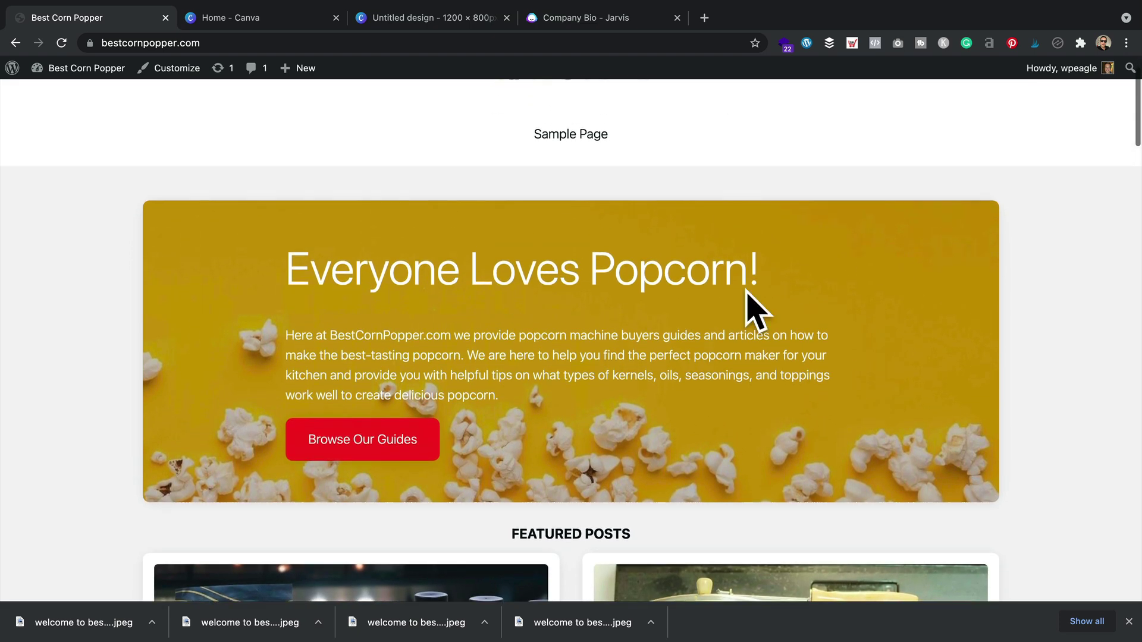
- Reopen the theme's front page settings and set the hero image overlay to dark gray at 3% opacity, rgba(50,50,50,0.03)
click(174, 68)
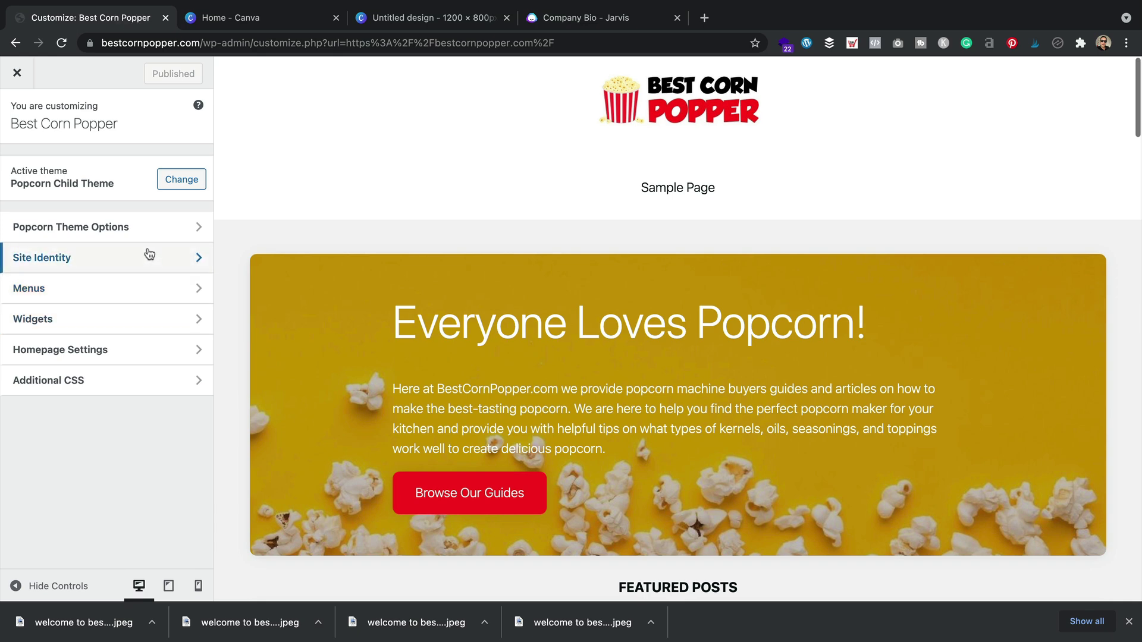
click(148, 231)
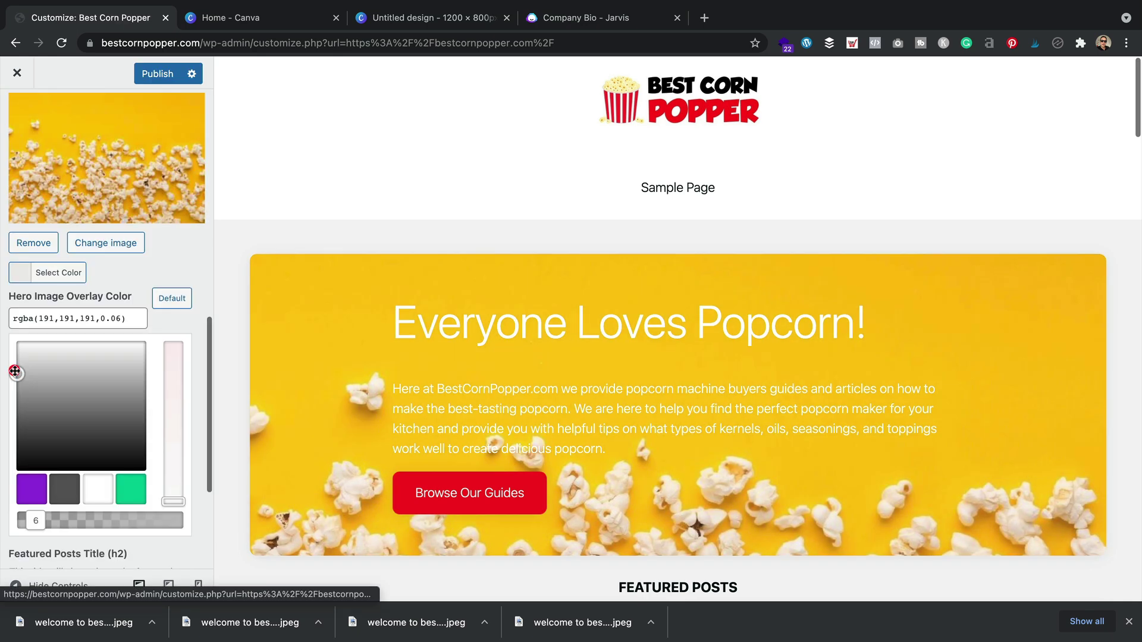
click(14, 371)
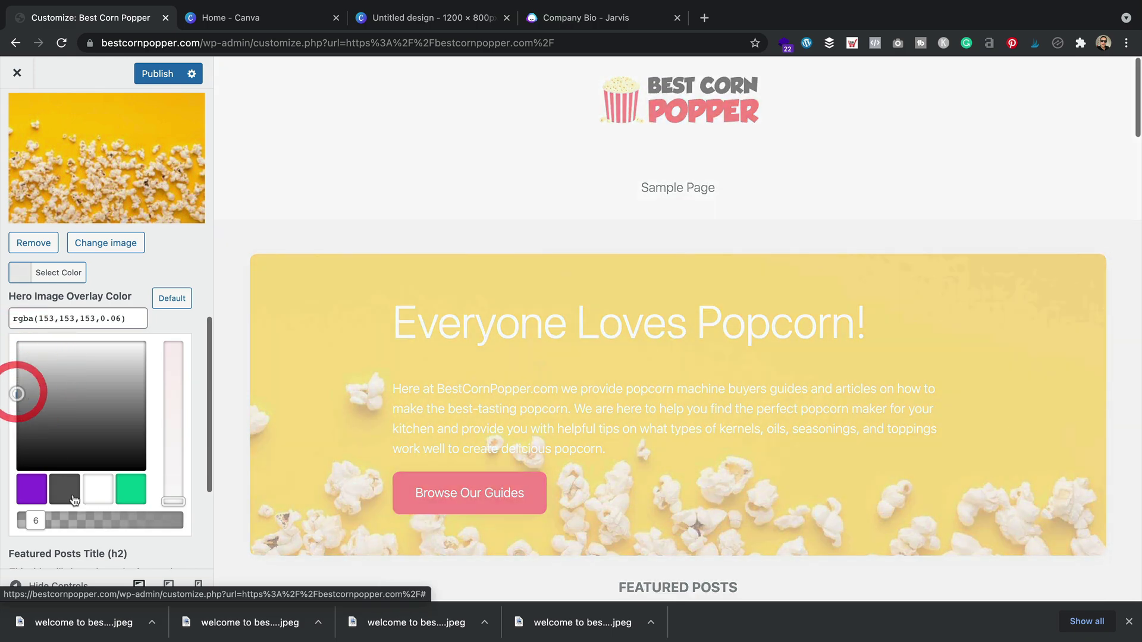
click(71, 493)
drag(145, 520, 36, 521)
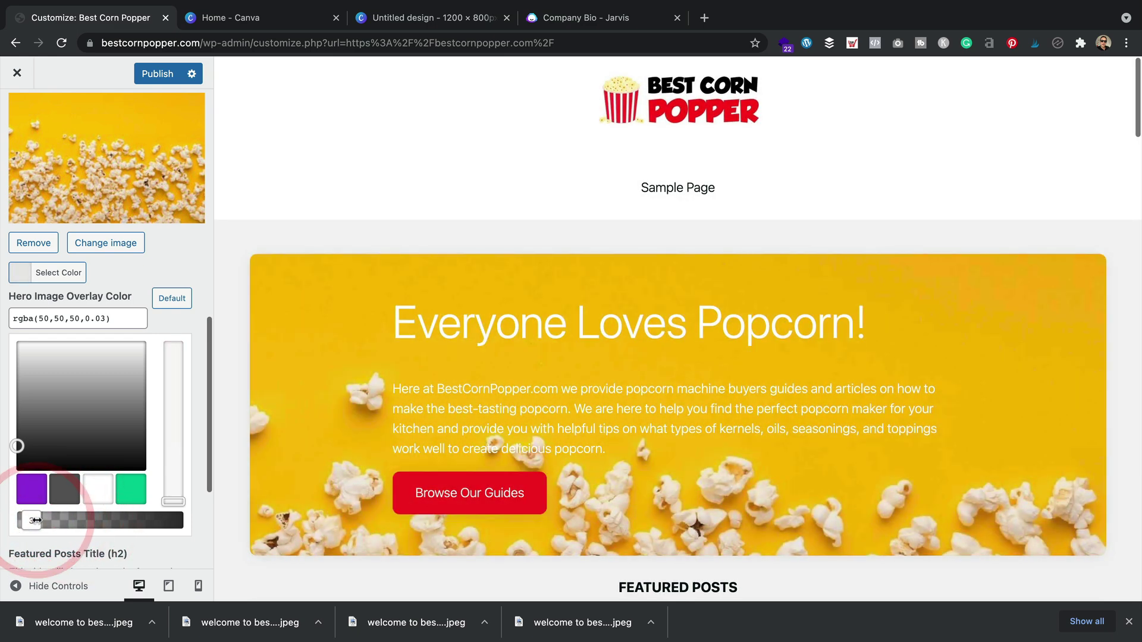
- Publish the new overlay color and return from the Customizer to the live homepage
scroll(153, 441, down, 3)
click(167, 74)
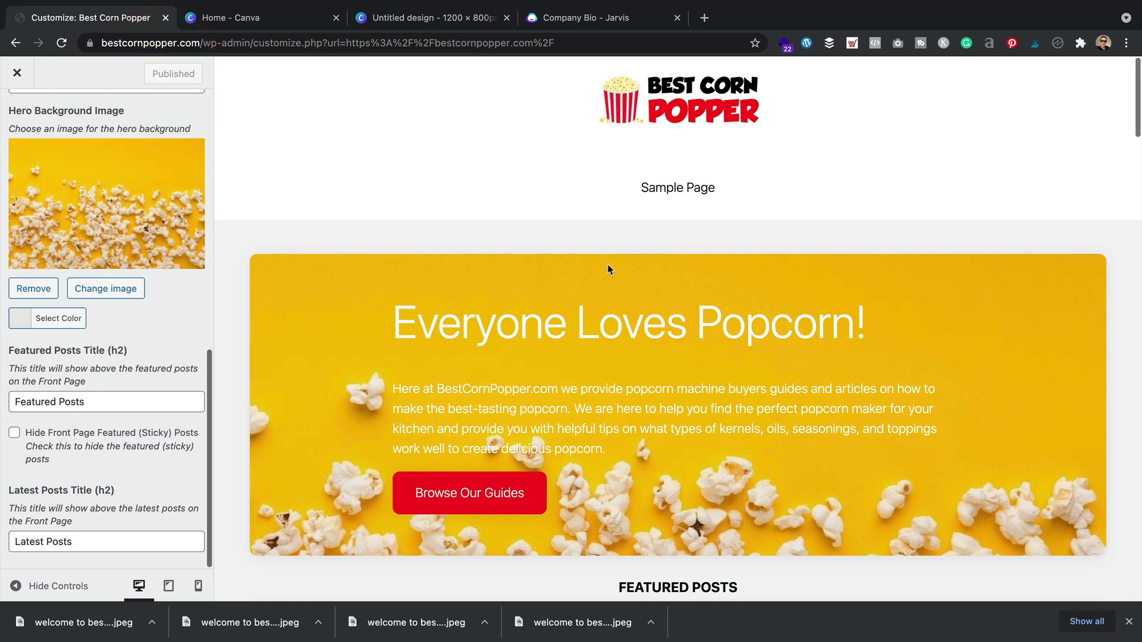
click(12, 74)
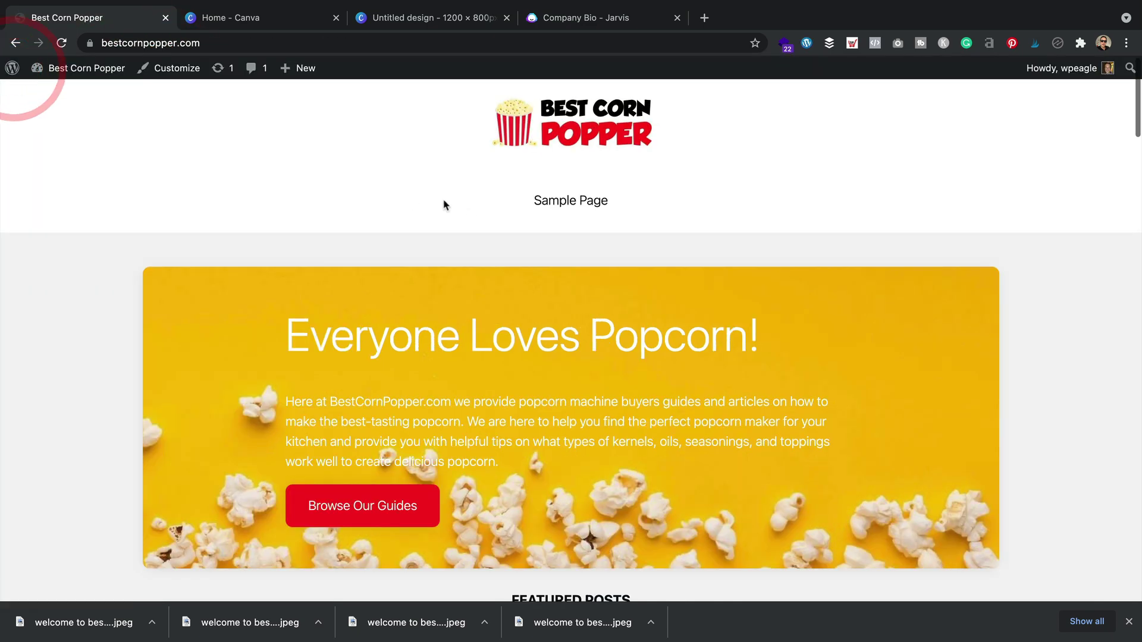
- Look through the posts listed under Featured Posts on the homepage
scroll(466, 211, down, 6)
scroll(394, 409, down, 15)
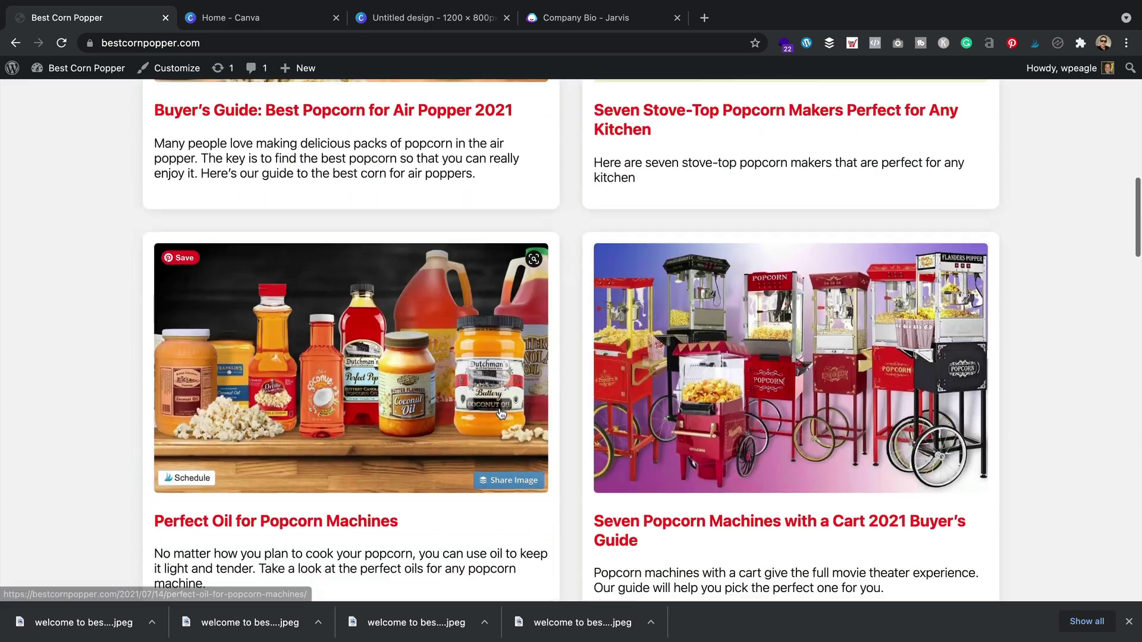
scroll(500, 414, down, 5)
scroll(500, 413, up, 12)
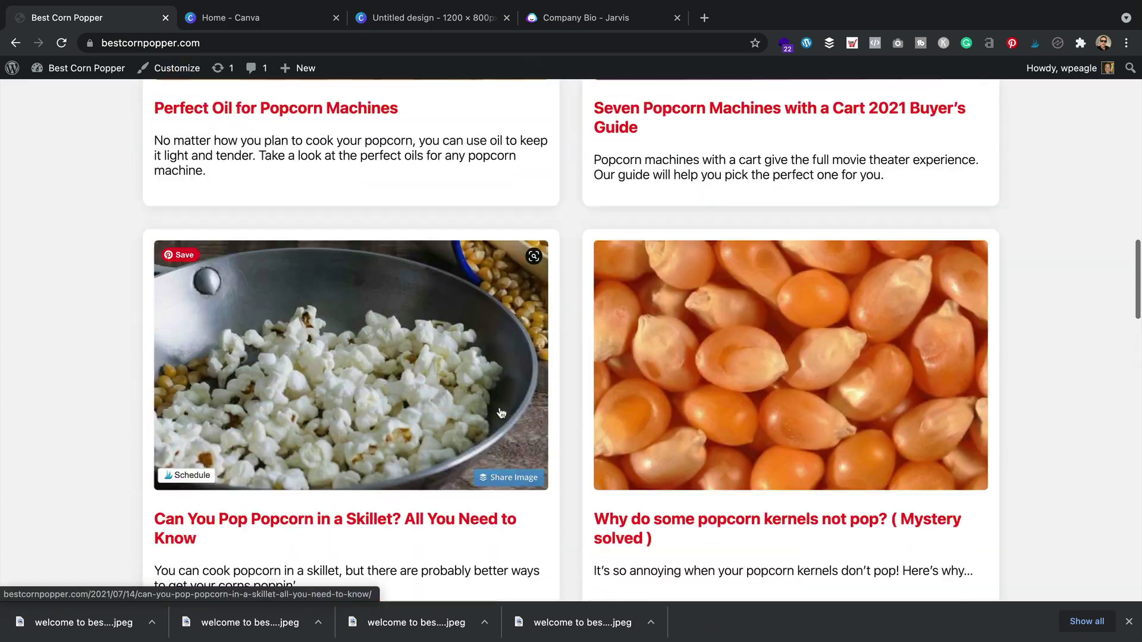
scroll(416, 357, down, 5)
scroll(369, 268, up, 4)
scroll(348, 204, down, 3)
scroll(347, 204, down, 3)
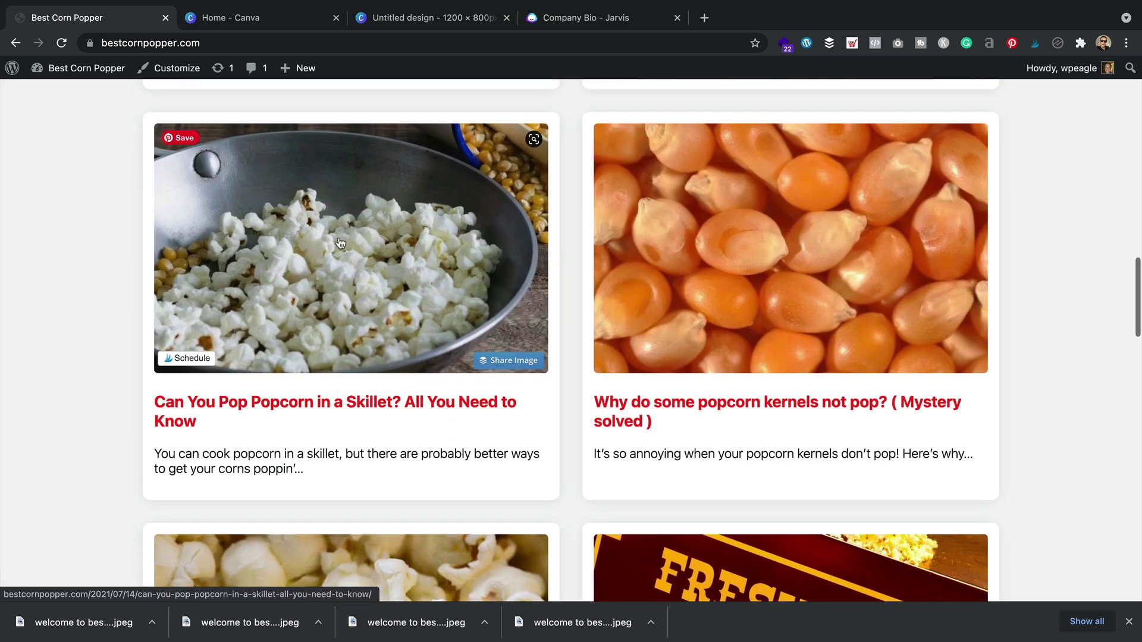
scroll(368, 244, down, 4)
scroll(372, 244, down, 6)
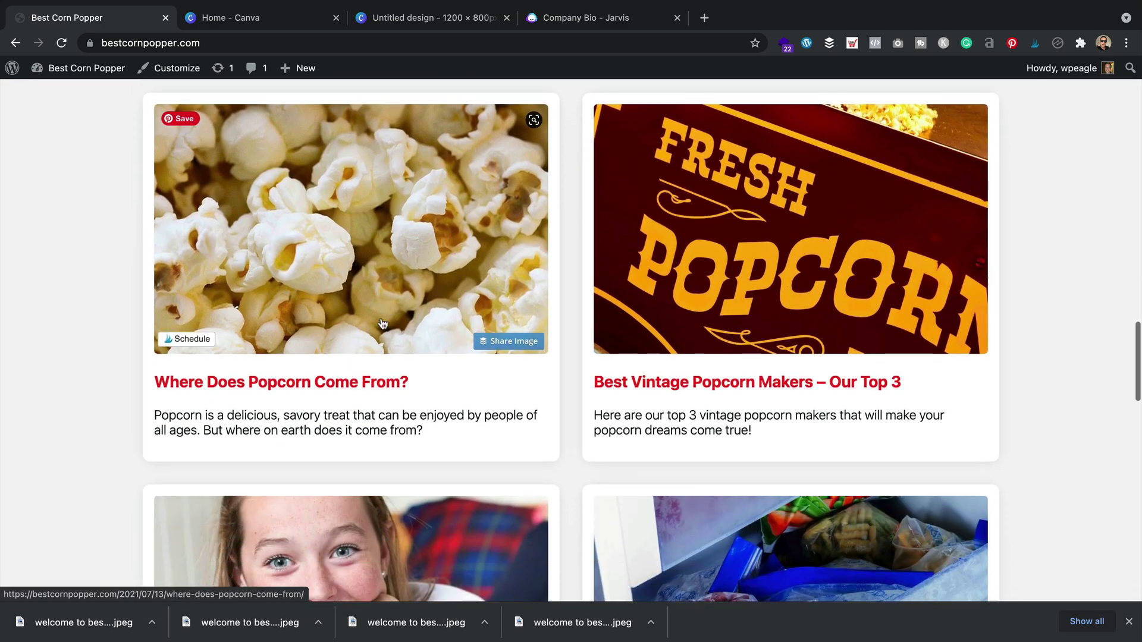
scroll(384, 323, down, 1)
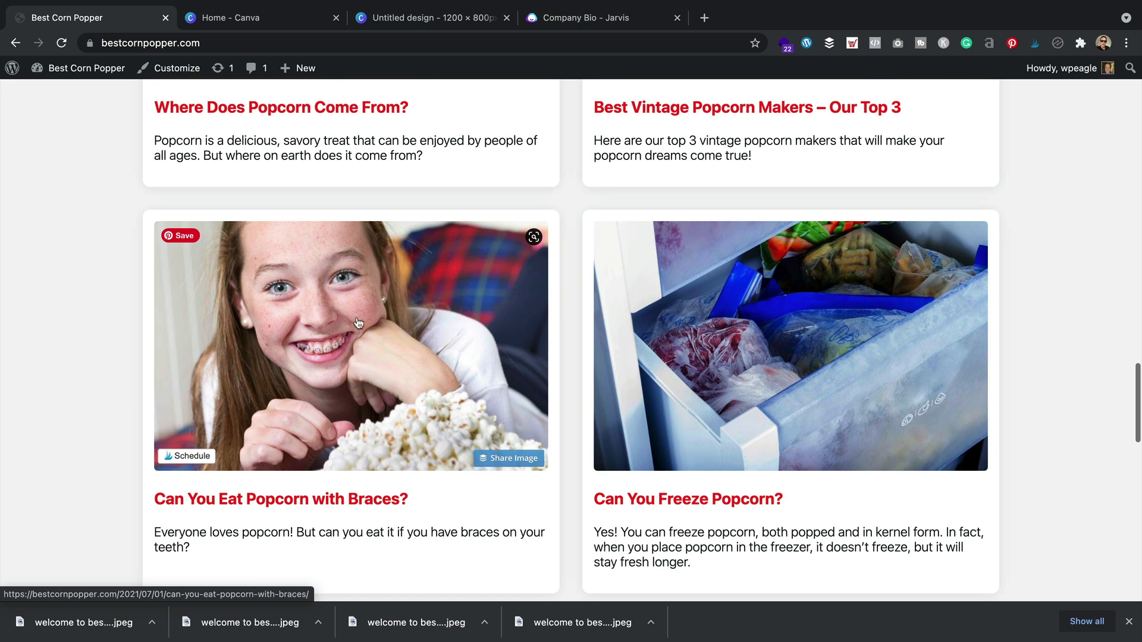
- Edit the post "Can You Eat Popcorn with Braces?" so it sticks to the top of the blog, and update it
click(360, 323)
click(351, 72)
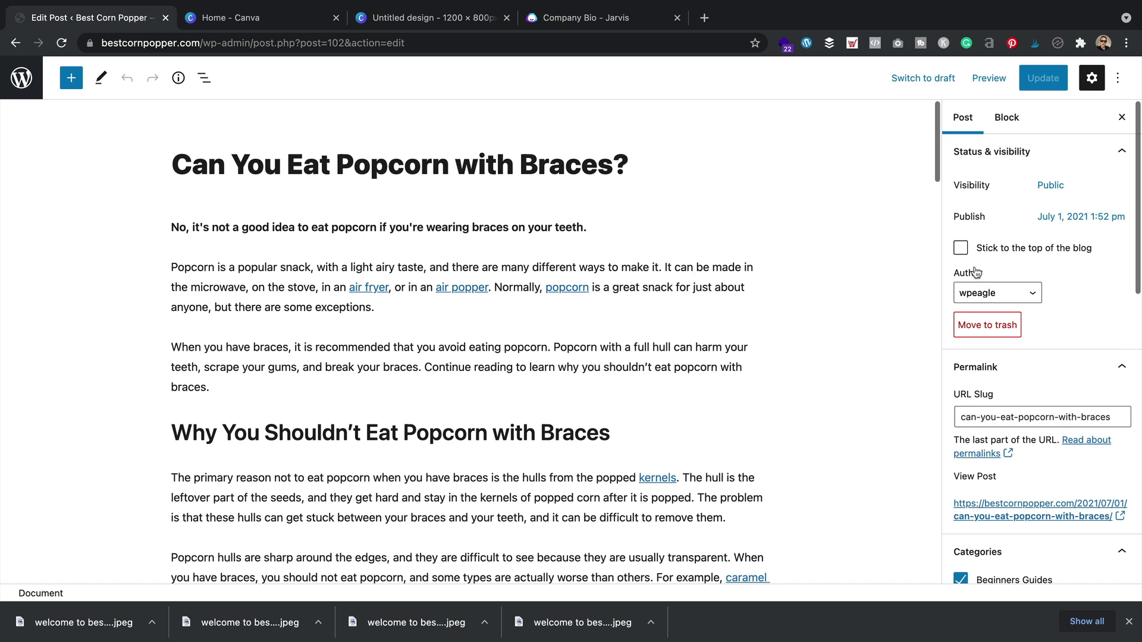
click(961, 248)
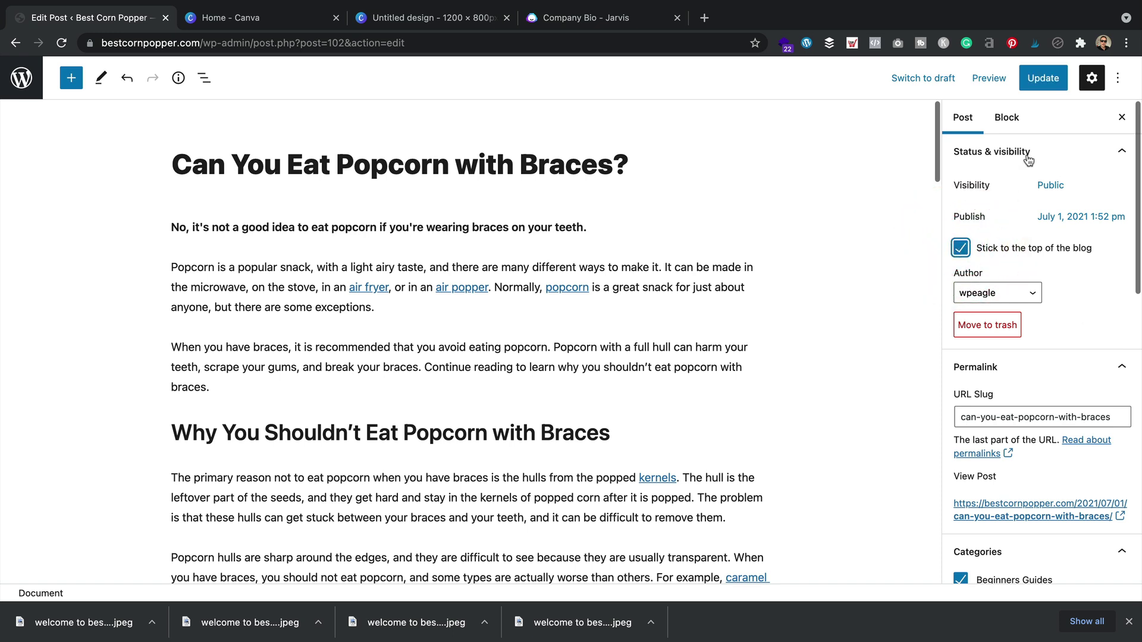
click(1050, 82)
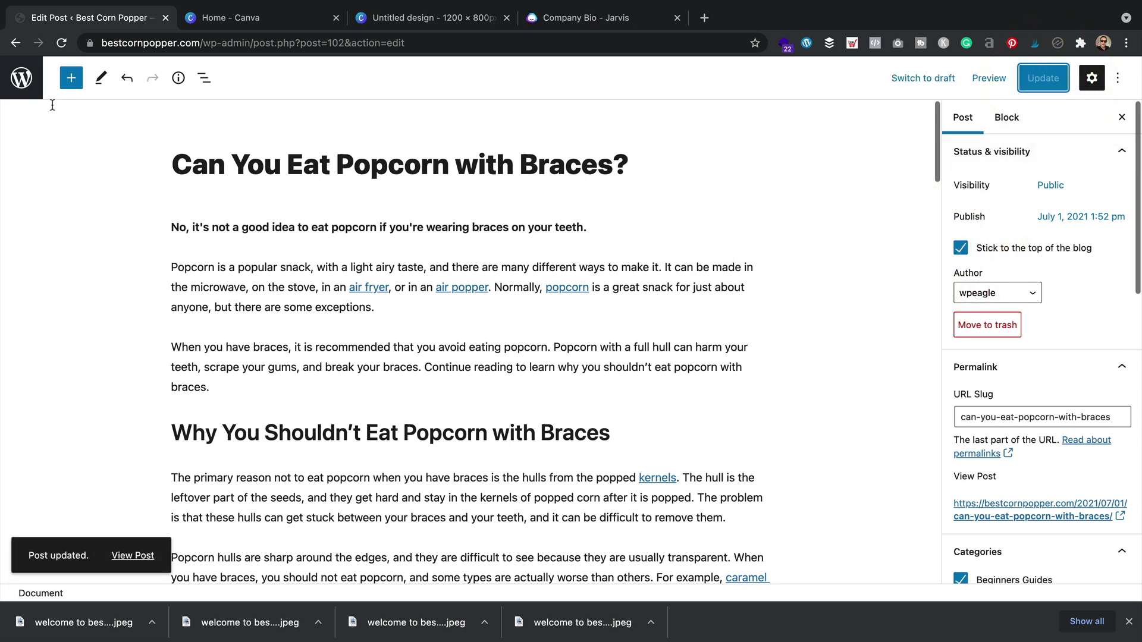
- View the updated post, return to the homepage and examine its Featured Posts and Latest Posts sections
click(131, 557)
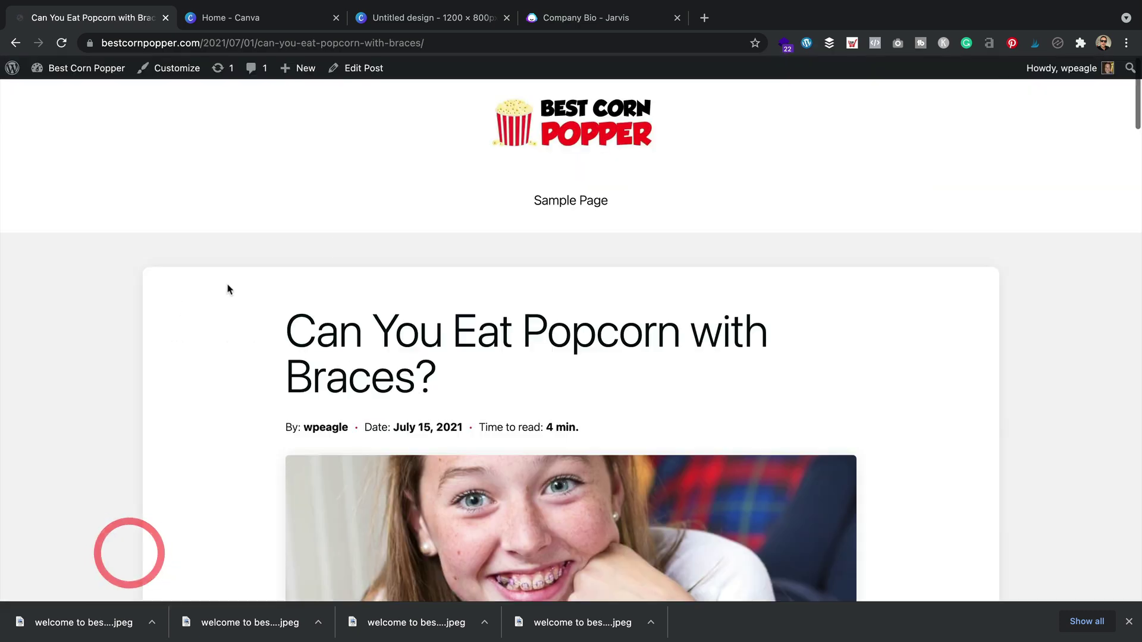
click(598, 124)
scroll(705, 279, down, 4)
scroll(705, 279, down, 3)
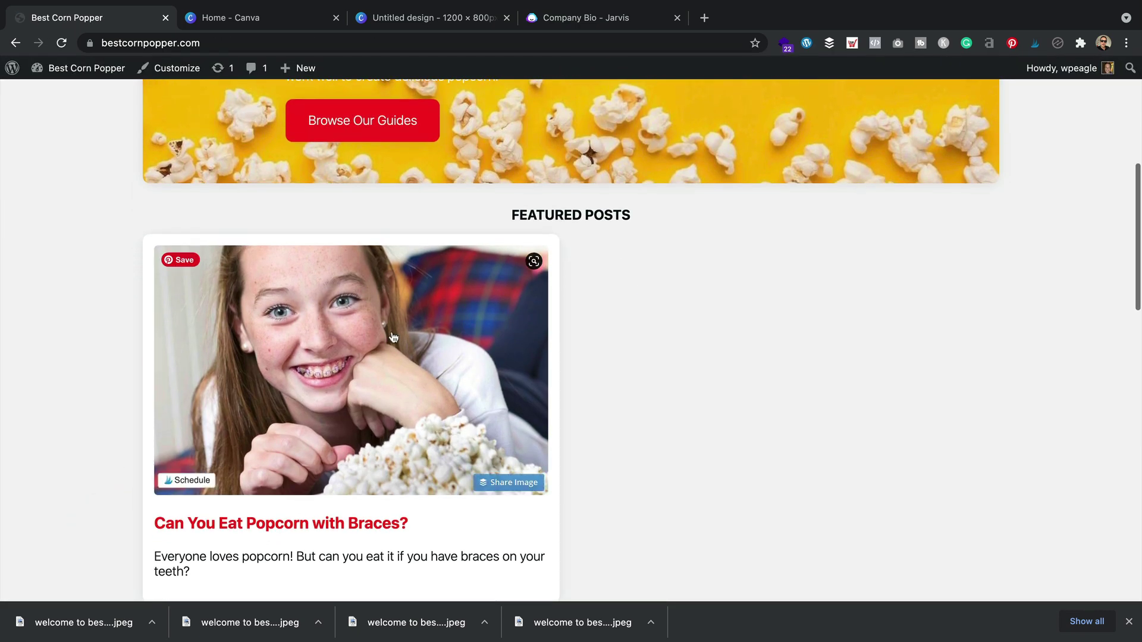
scroll(464, 334, down, 4)
scroll(392, 335, up, 3)
scroll(392, 335, down, 8)
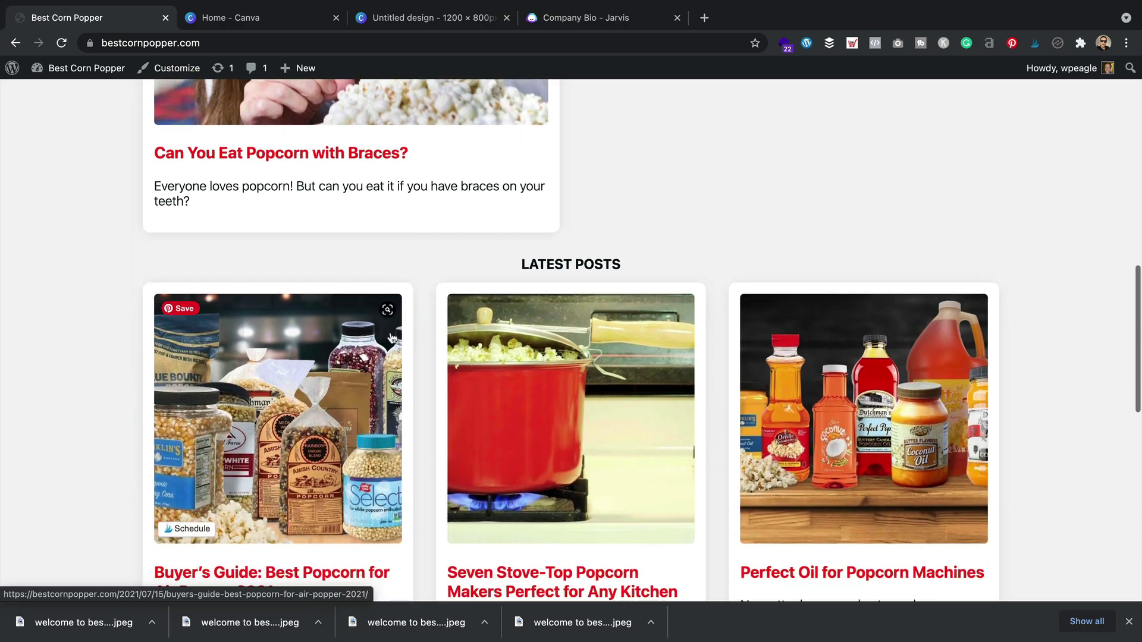
scroll(393, 338, down, 7)
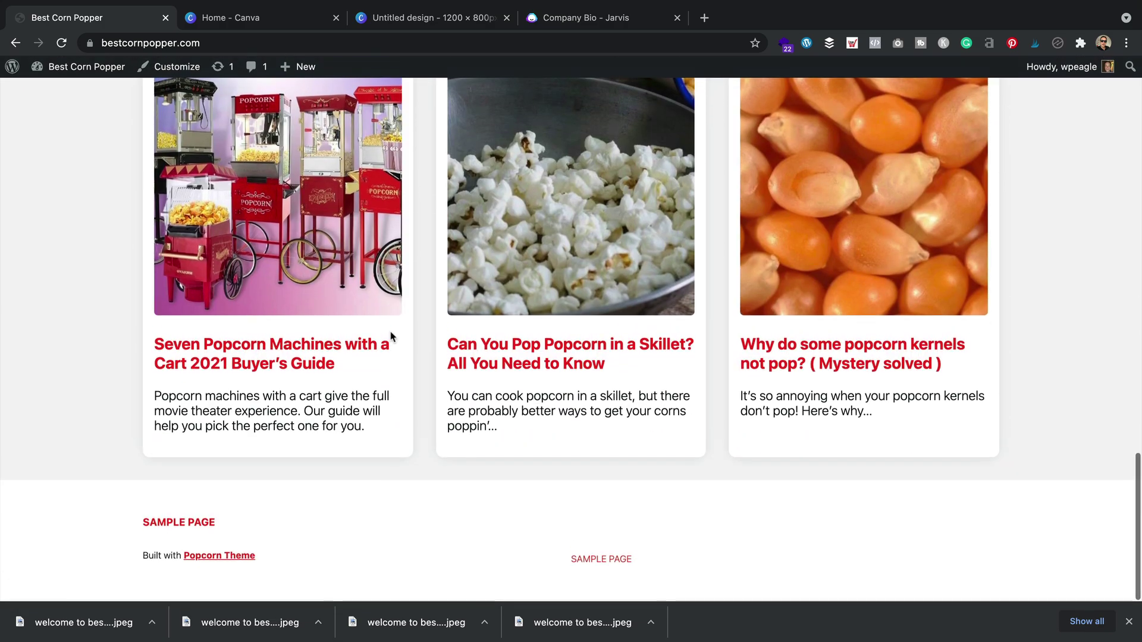
scroll(390, 331, up, 20)
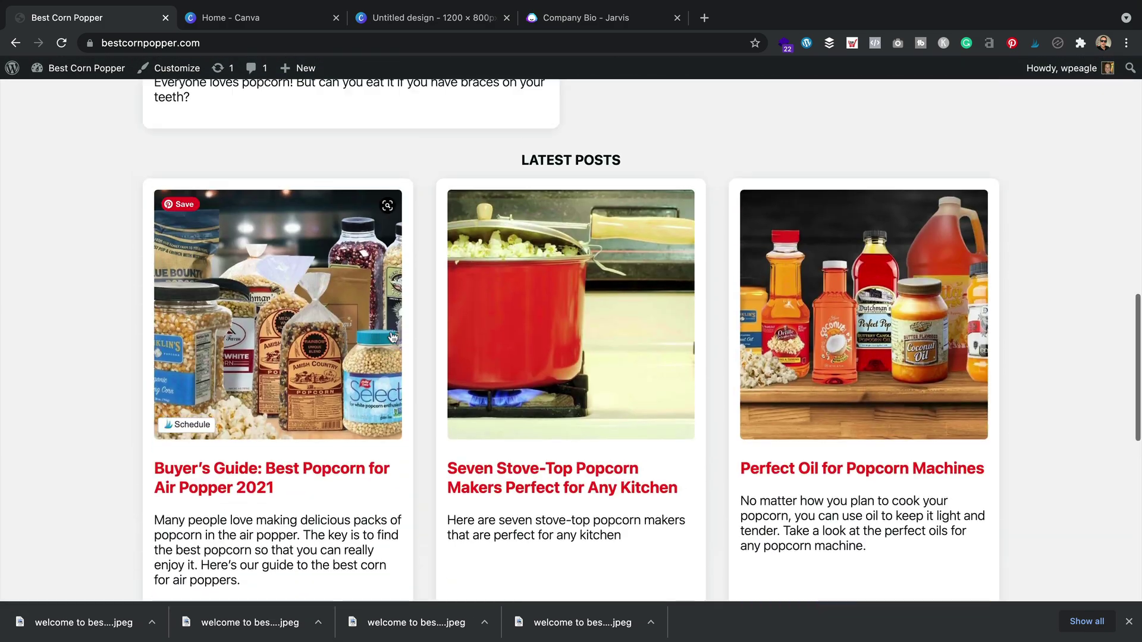
scroll(525, 237, down, 14)
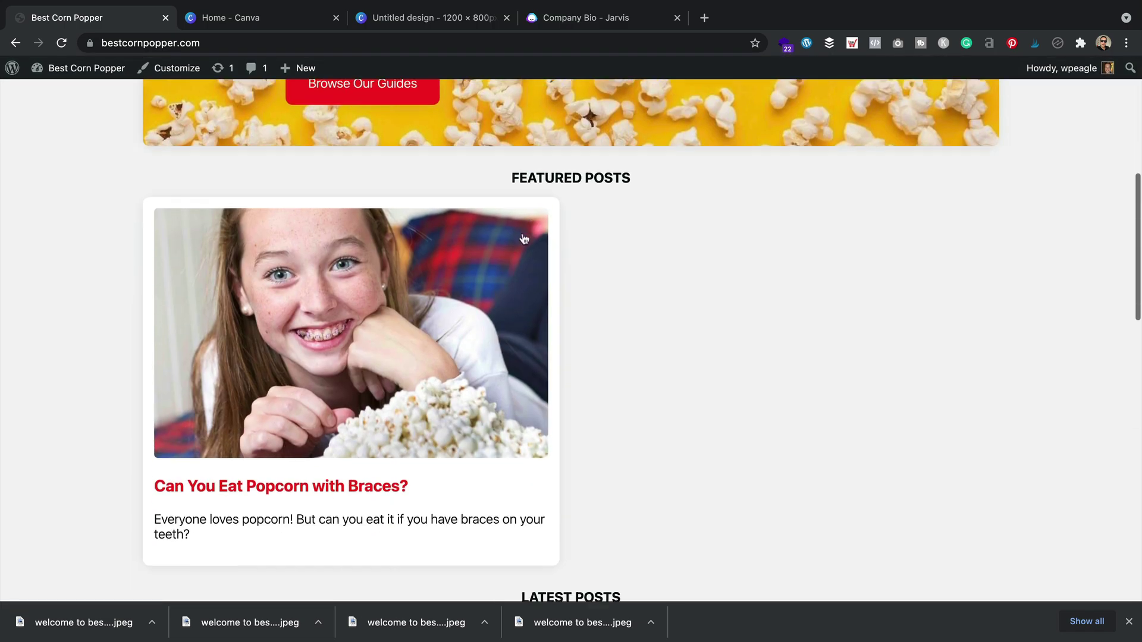
scroll(524, 239, down, 3)
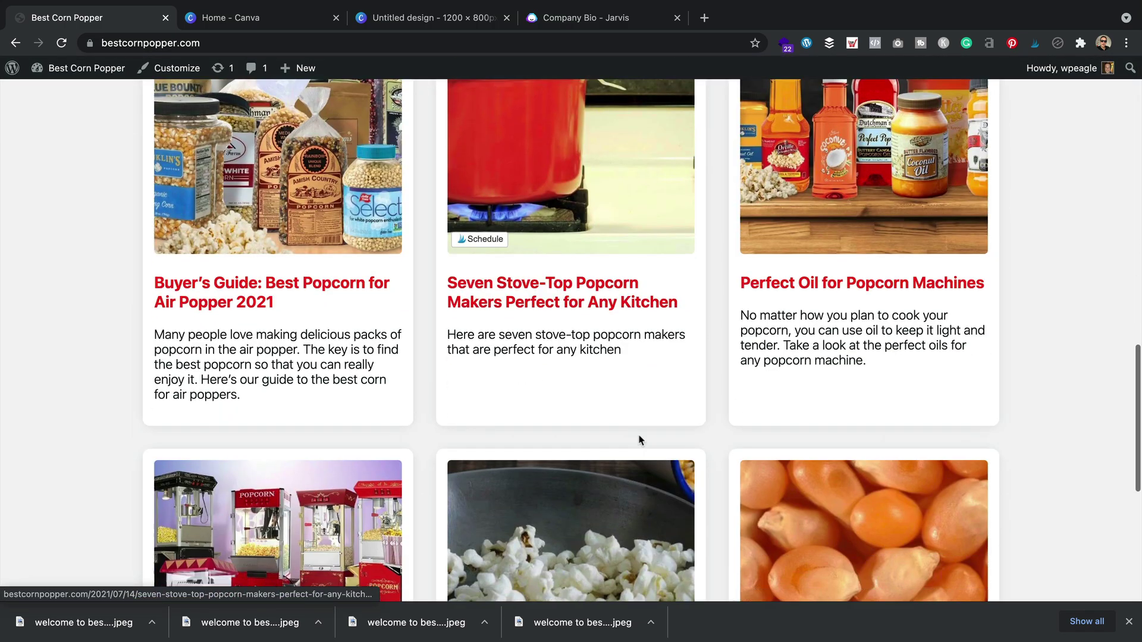
scroll(527, 437, up, 4)
scroll(527, 437, up, 13)
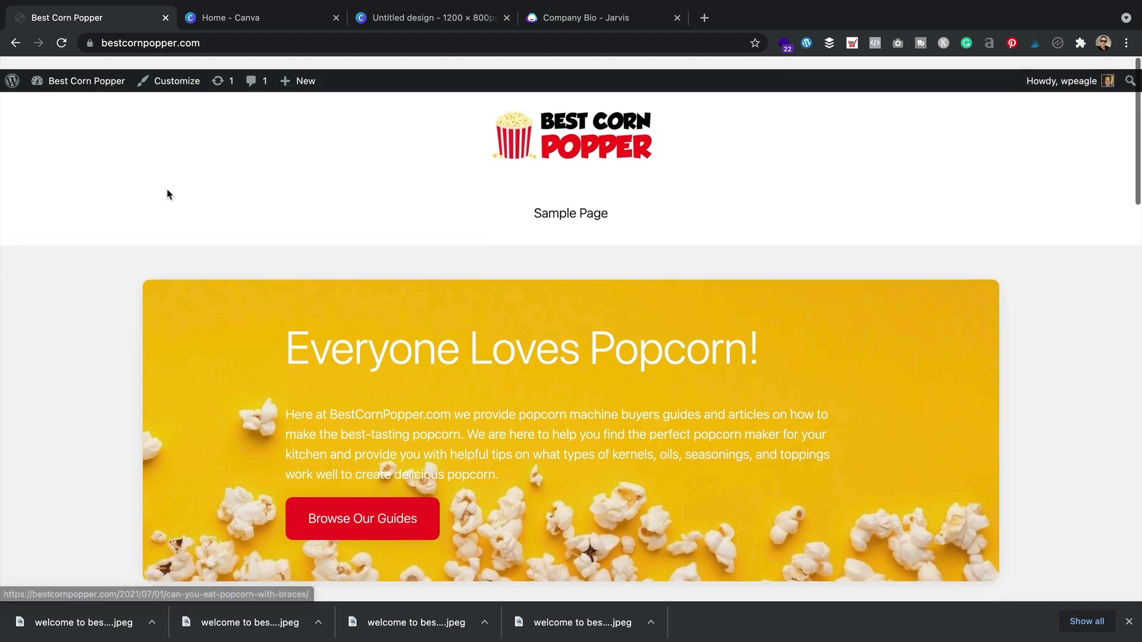
- Make the post "Can You Put Microwave Popcorn in an Air Fryer?" sticky through Quick Edit in the posts list
mouse_move(87, 70)
click(76, 94)
click(51, 179)
scroll(321, 245, down, 4)
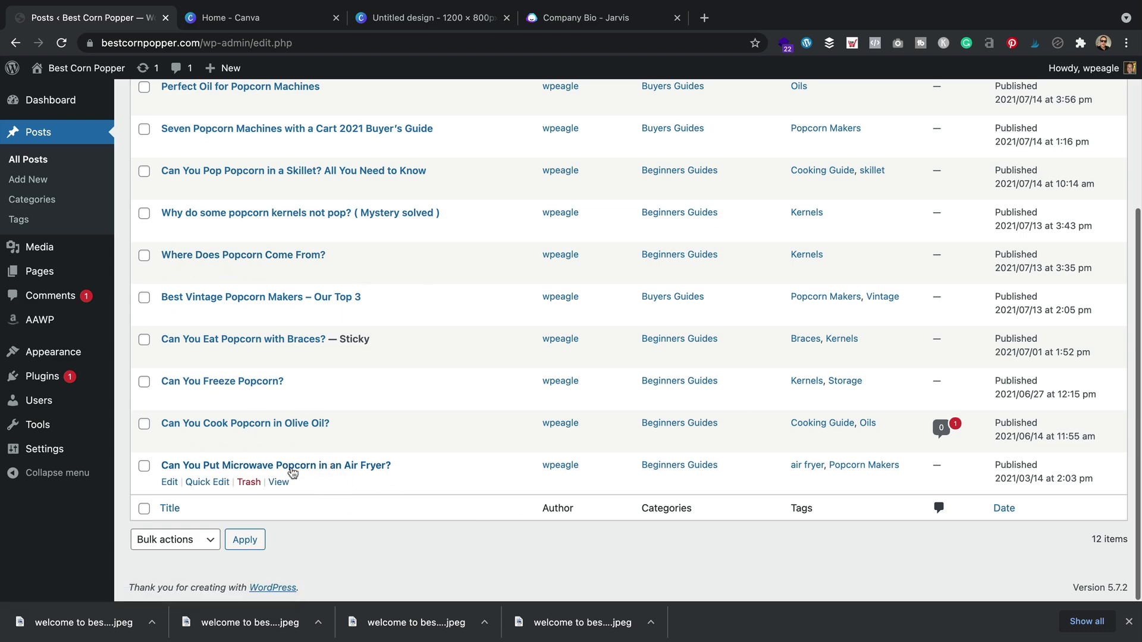
click(207, 482)
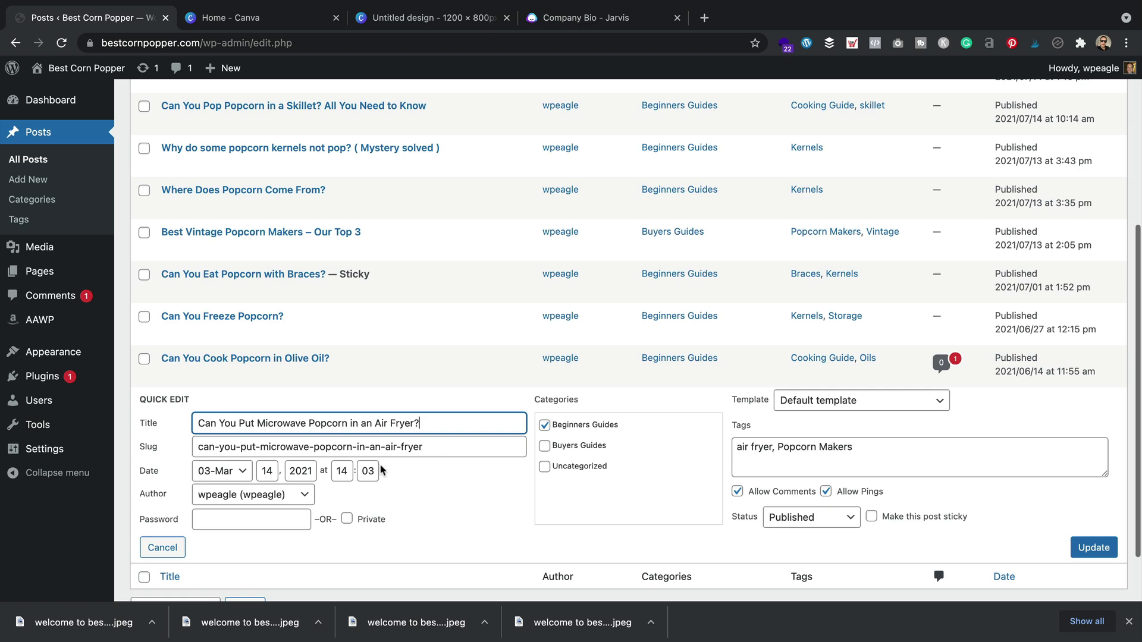
click(901, 519)
click(1093, 546)
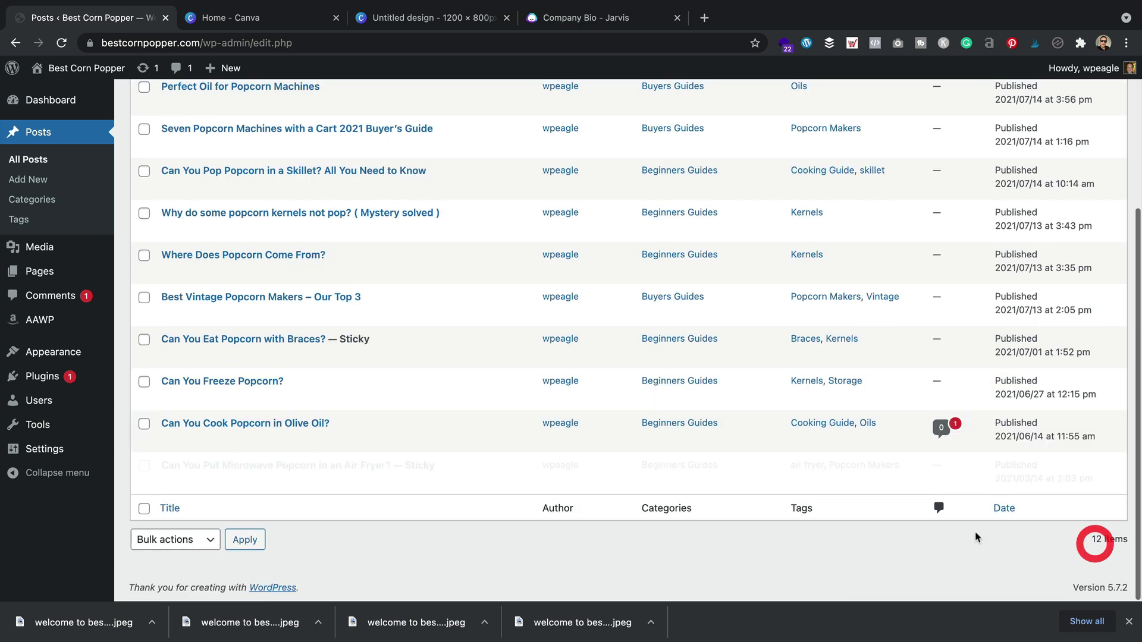
- Visit the homepage and check the posts shown in the Featured Posts and Latest Posts sections
mouse_move(78, 68)
click(47, 89)
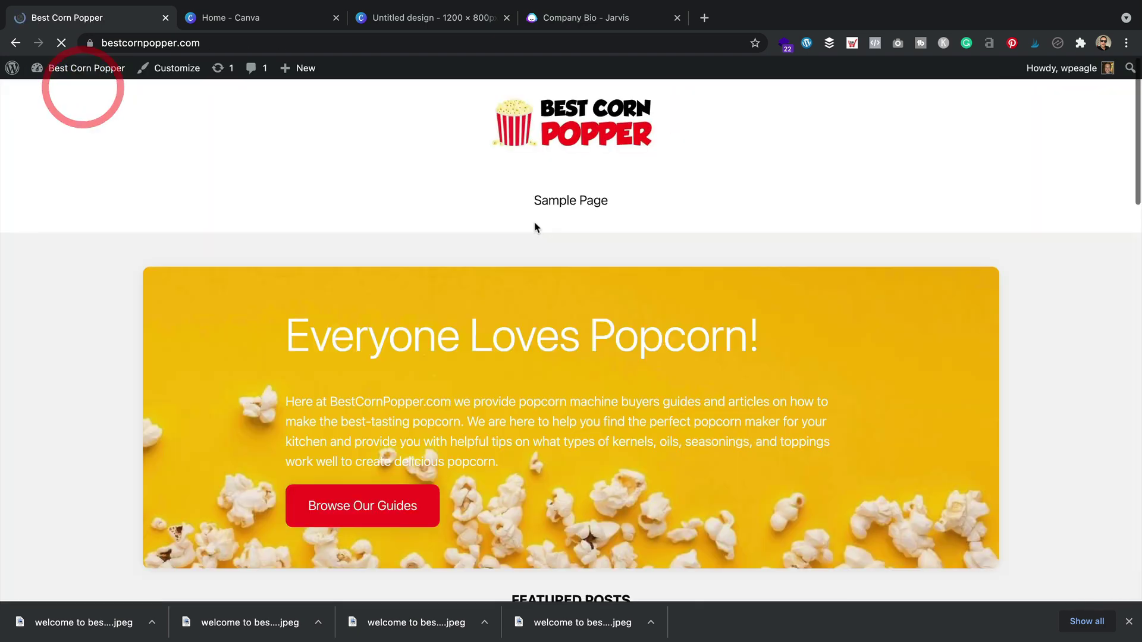
scroll(537, 219, down, 4)
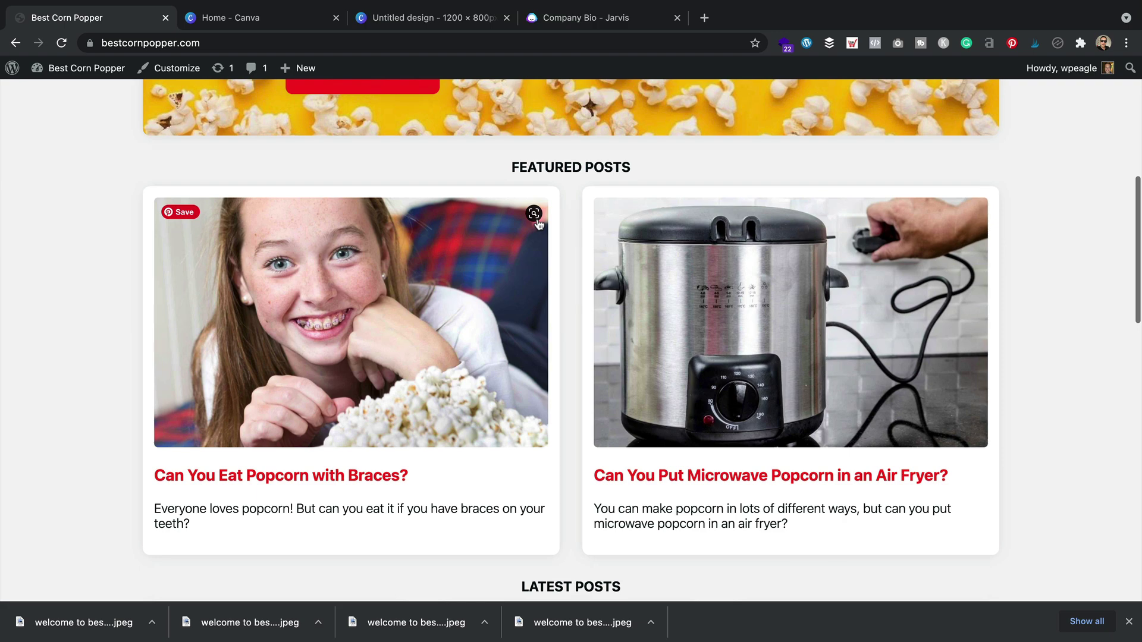
scroll(537, 221, down, 7)
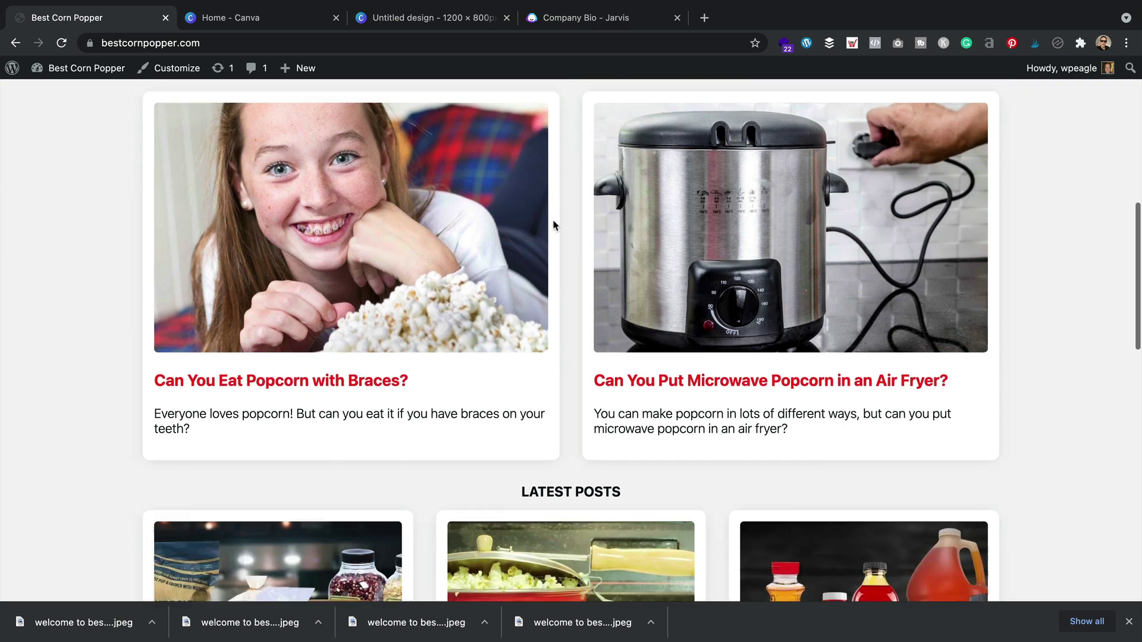
scroll(690, 357, down, 8)
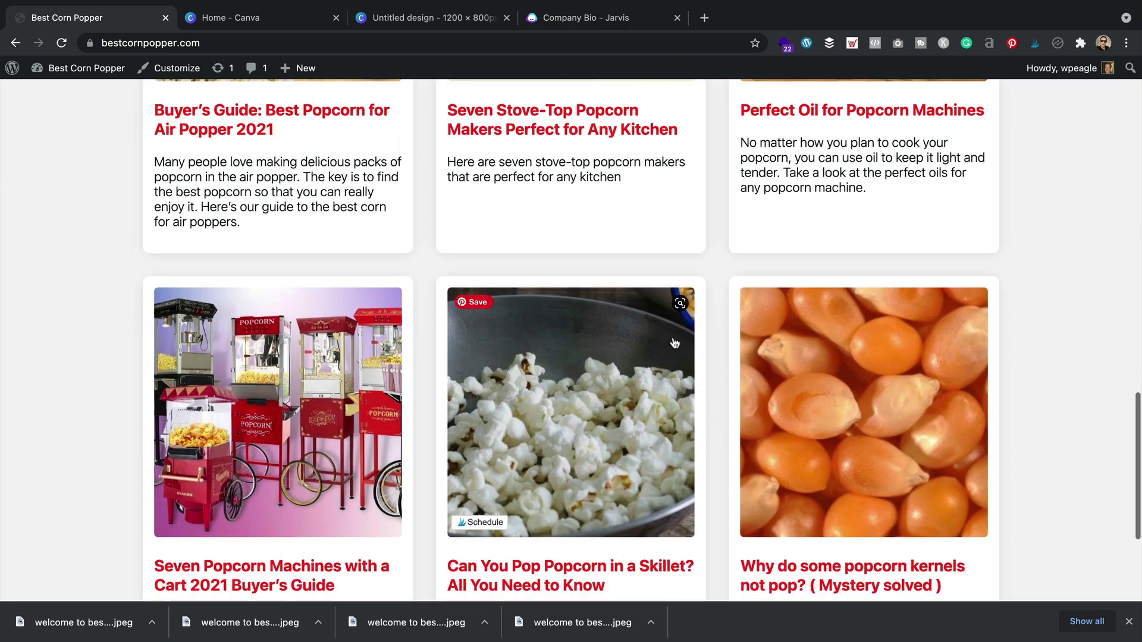
scroll(672, 344, up, 3)
scroll(672, 344, up, 15)
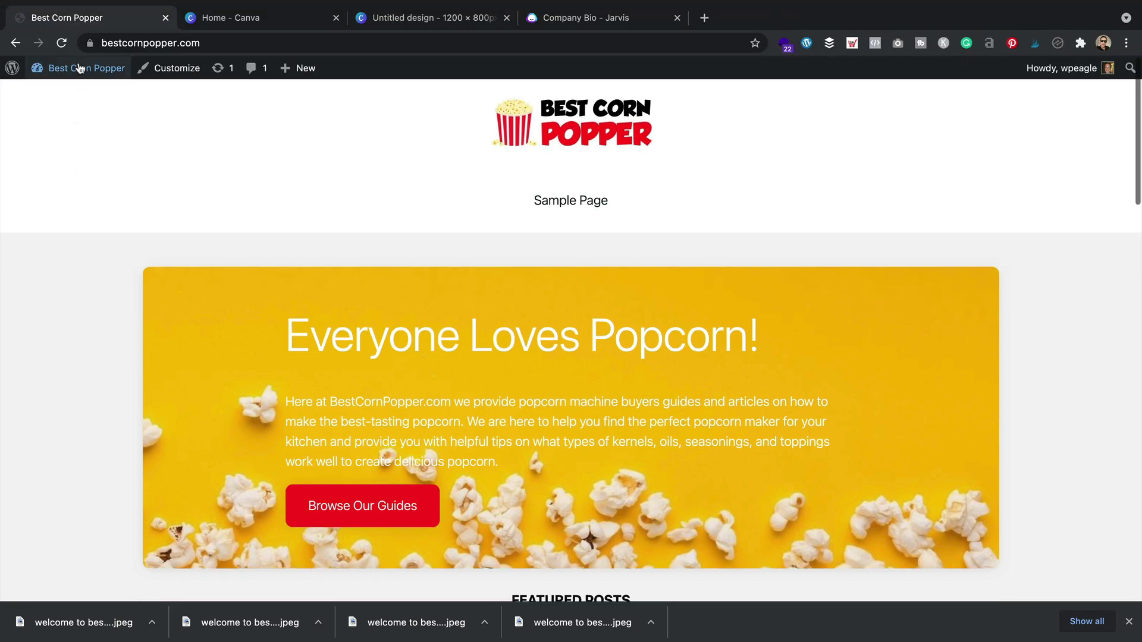
- Go to the site dashboard and review the existing post categories
mouse_move(77, 67)
click(70, 88)
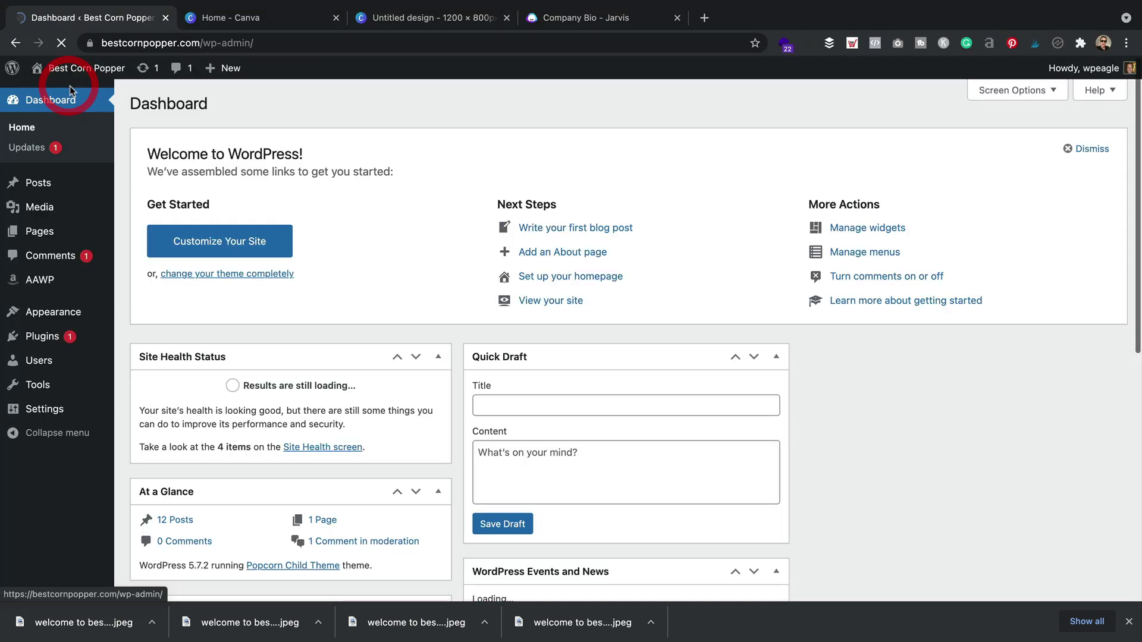
mouse_move(86, 191)
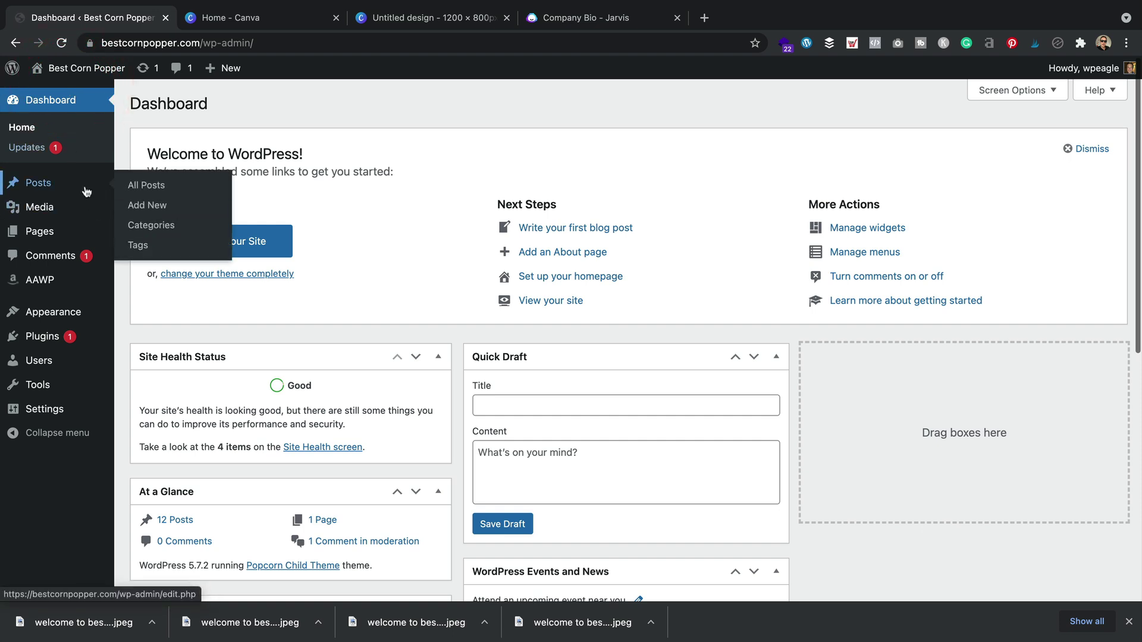
click(148, 225)
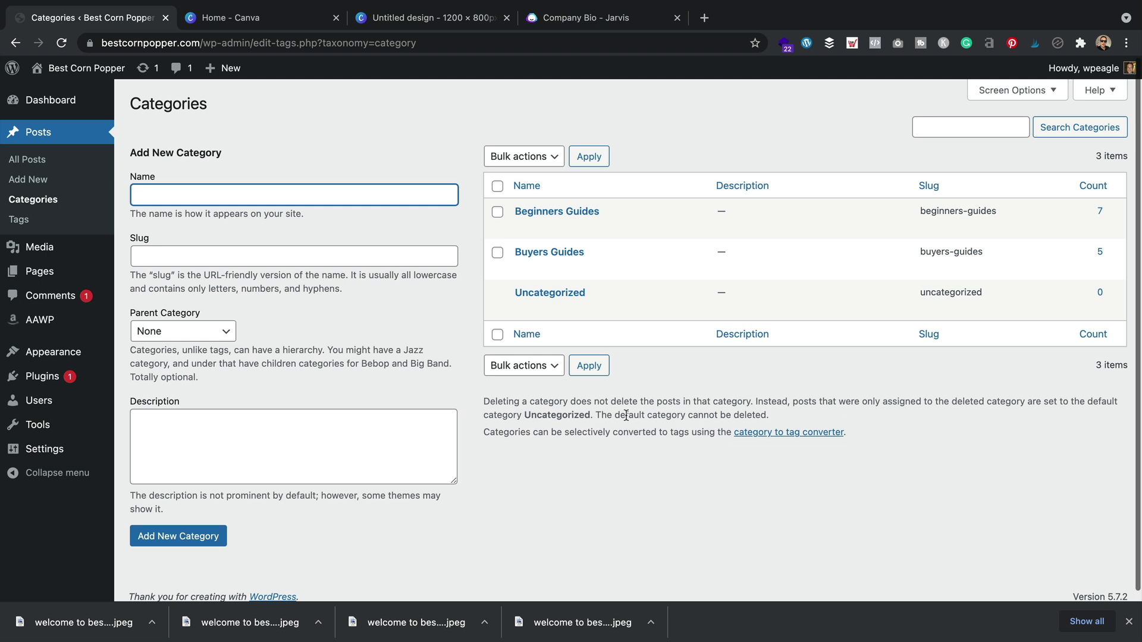
- Change the status of the Privacy Policy page from draft to Published through Quick Edit in the pages list
mouse_move(36, 265)
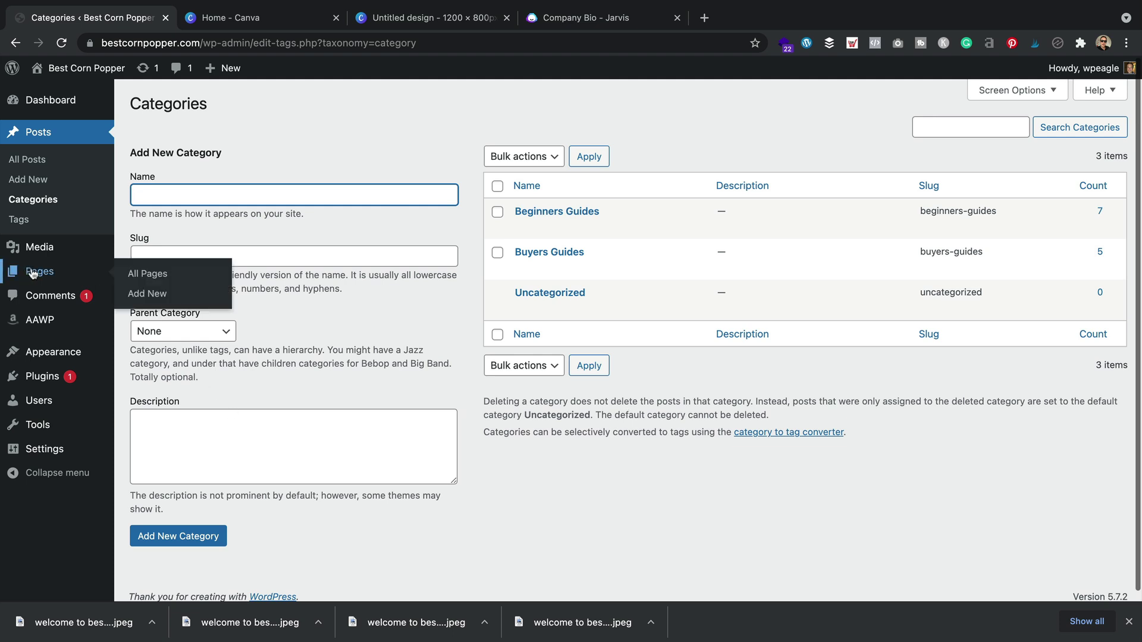
click(146, 269)
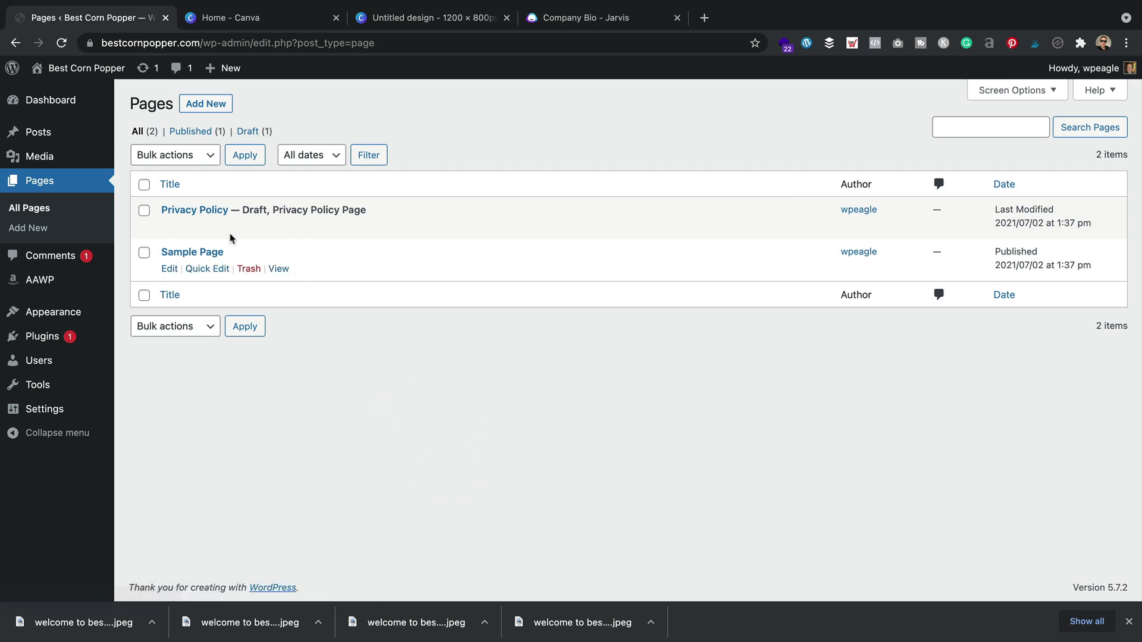
mouse_move(216, 230)
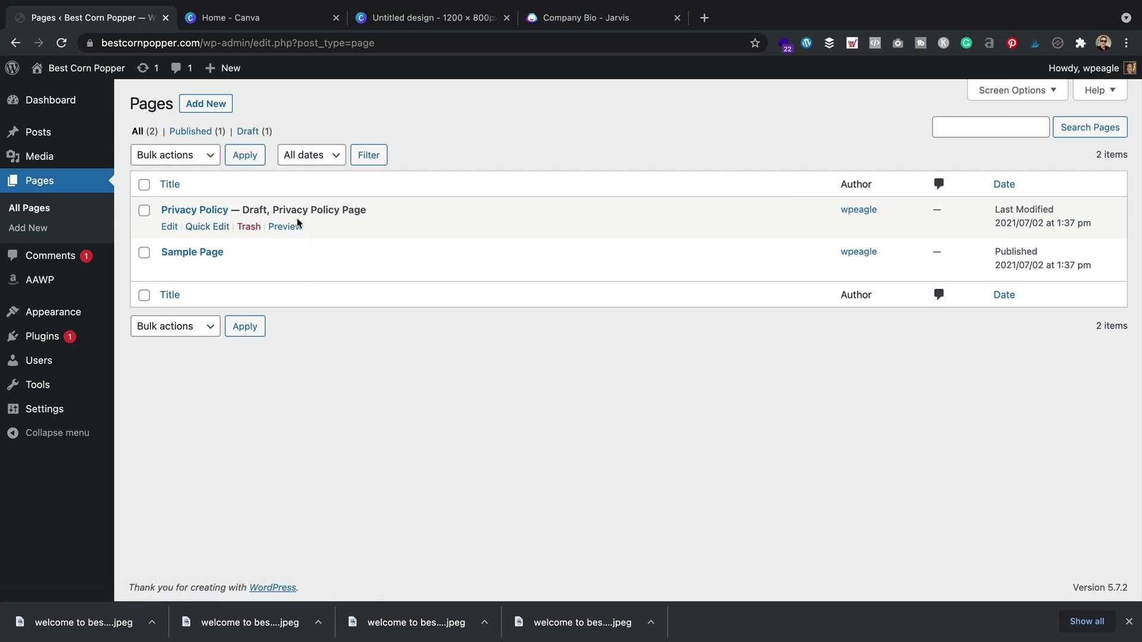
click(210, 227)
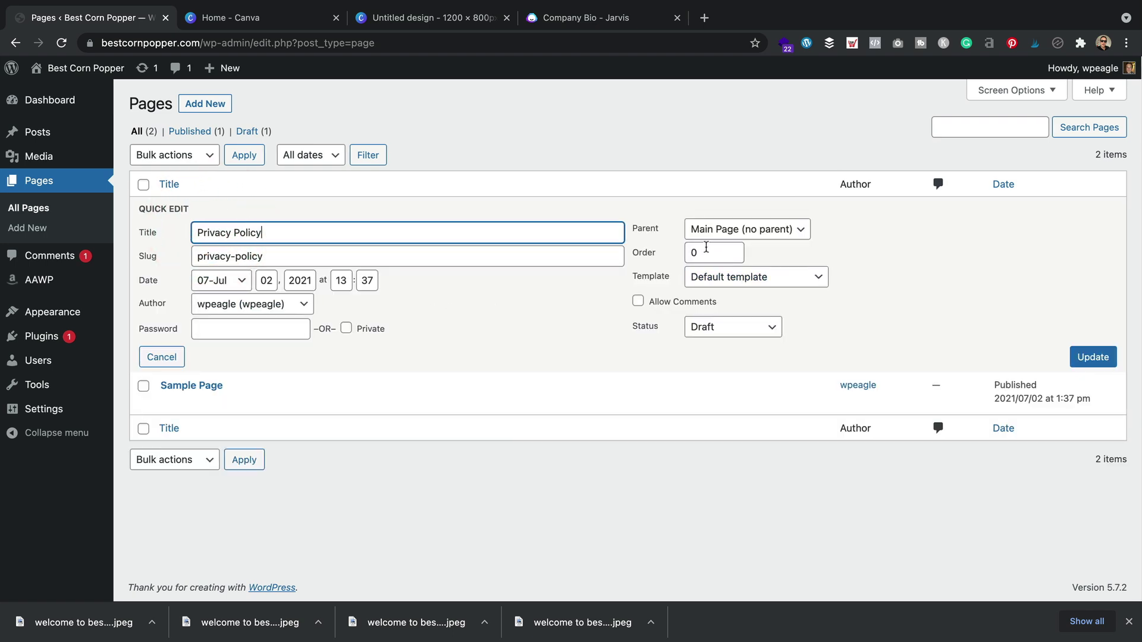
click(764, 327)
click(766, 295)
click(1094, 356)
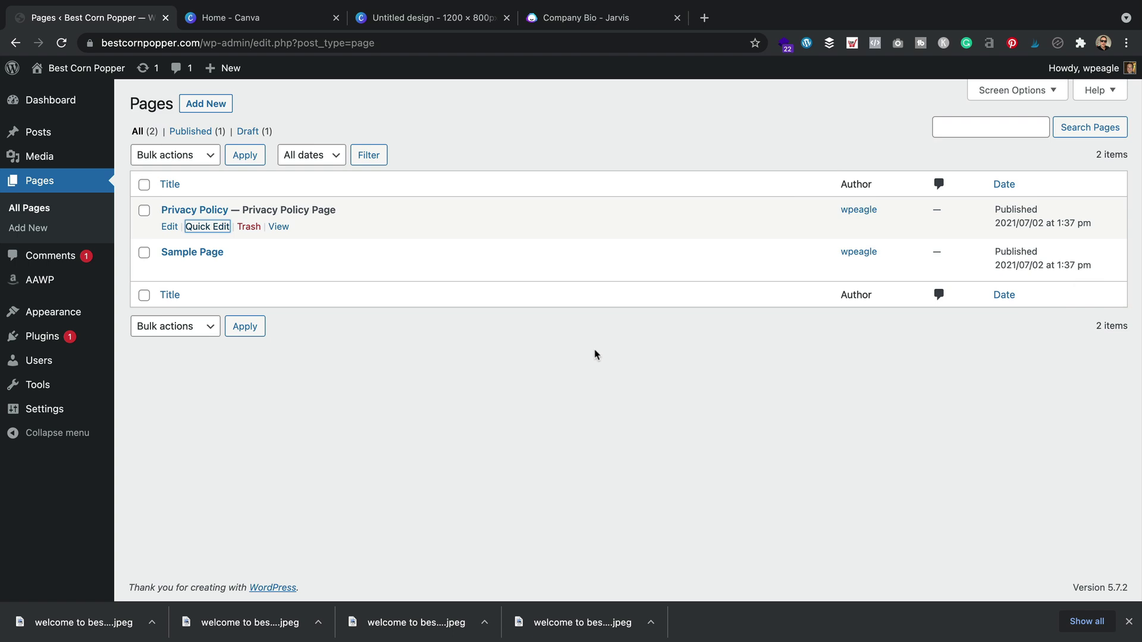
- Create a new page titled "About us", publish it, and return to the pages list
click(206, 104)
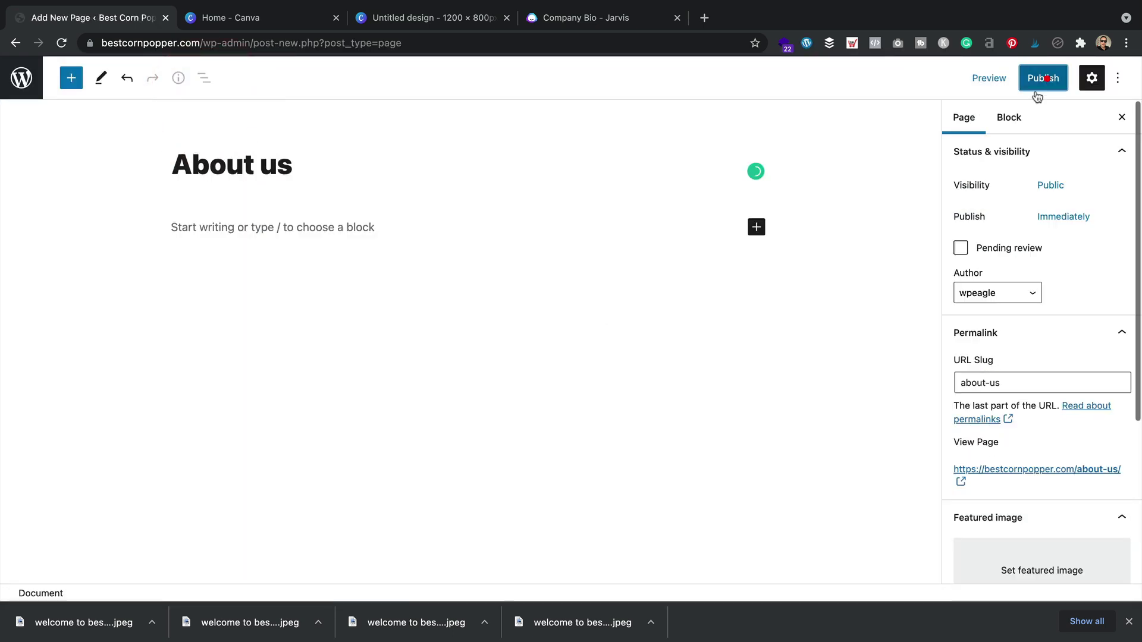
click(1035, 89)
click(1005, 77)
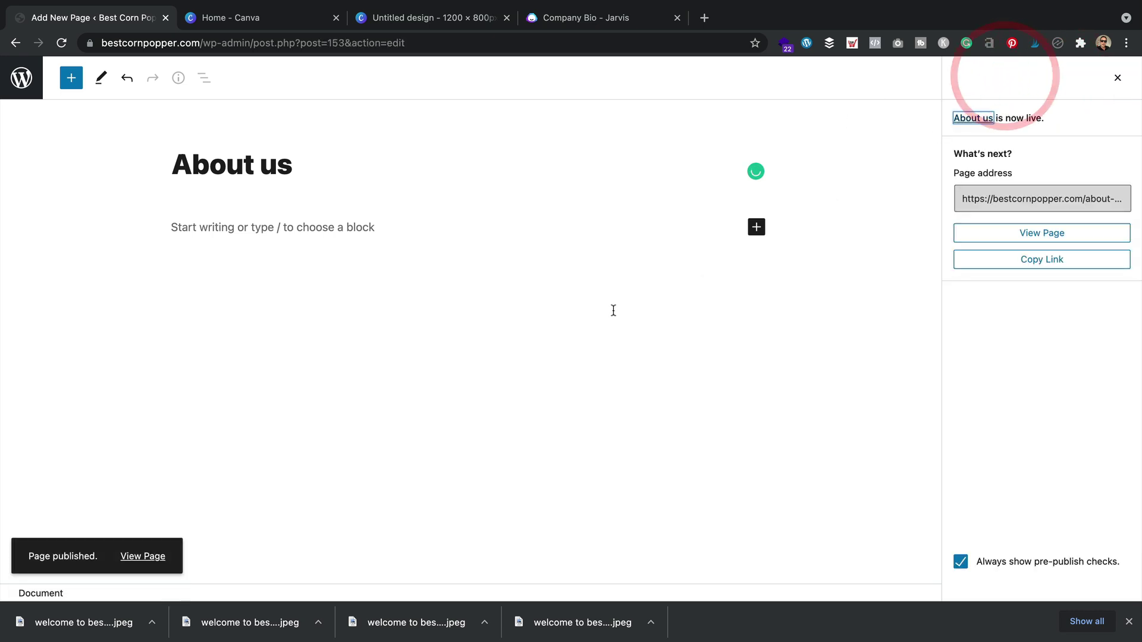
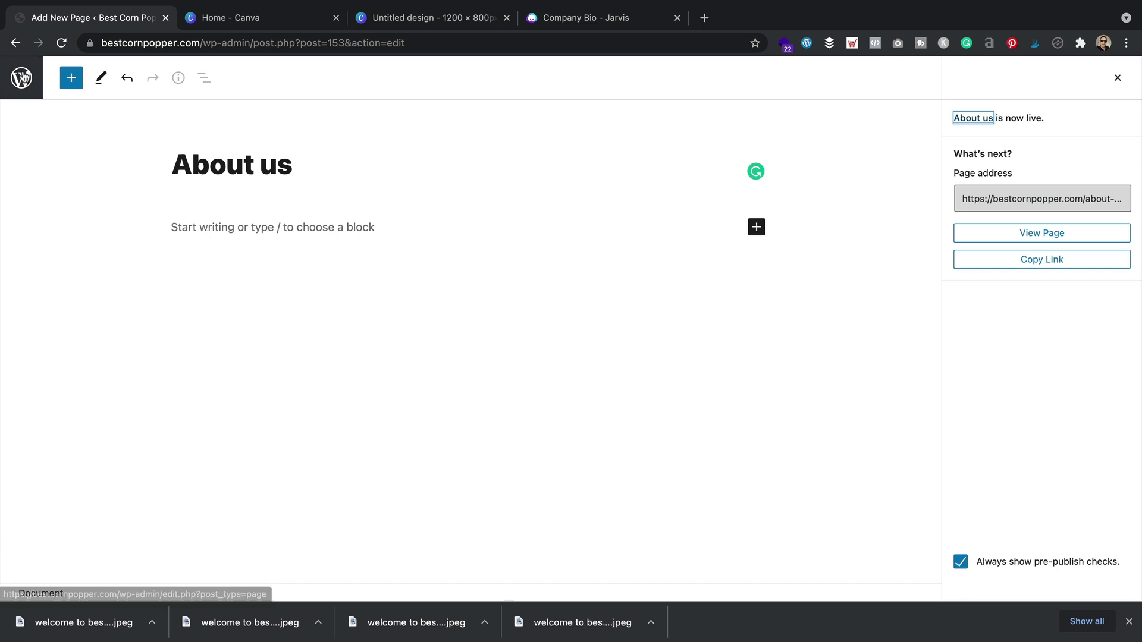
click(23, 78)
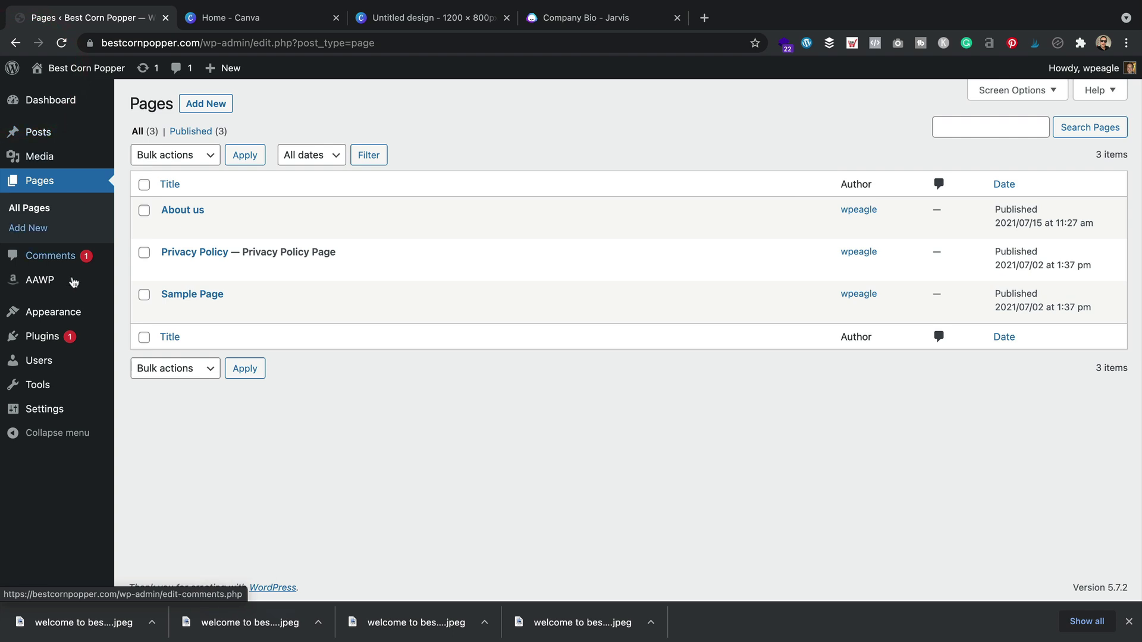
- Create a new navigation menu named "Main Menu"
mouse_move(71, 312)
click(166, 374)
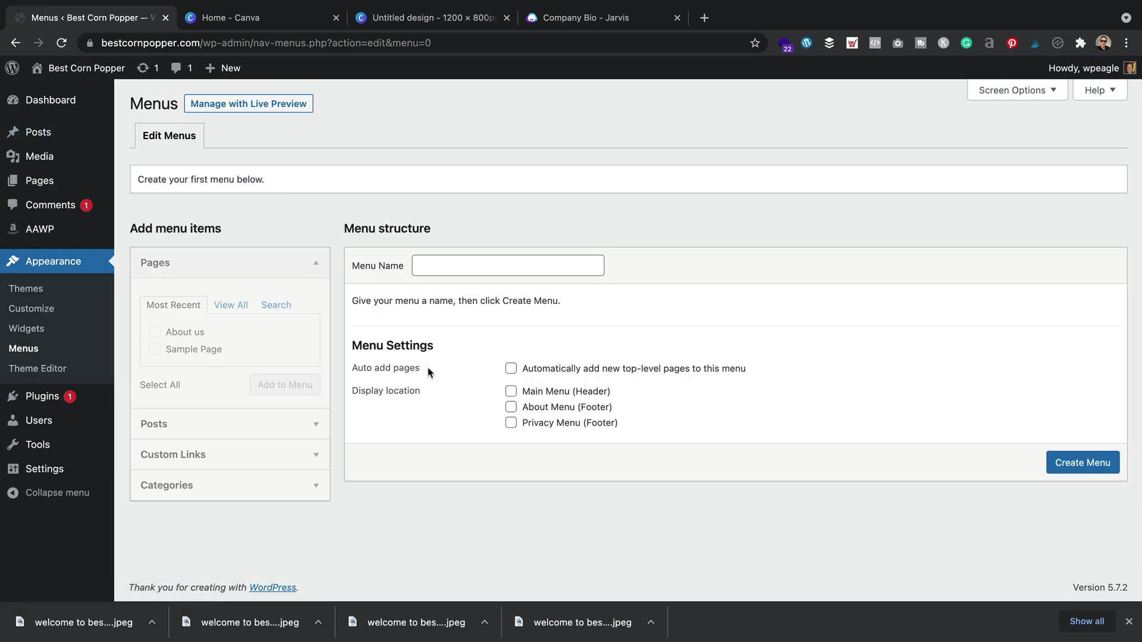
click(493, 264)
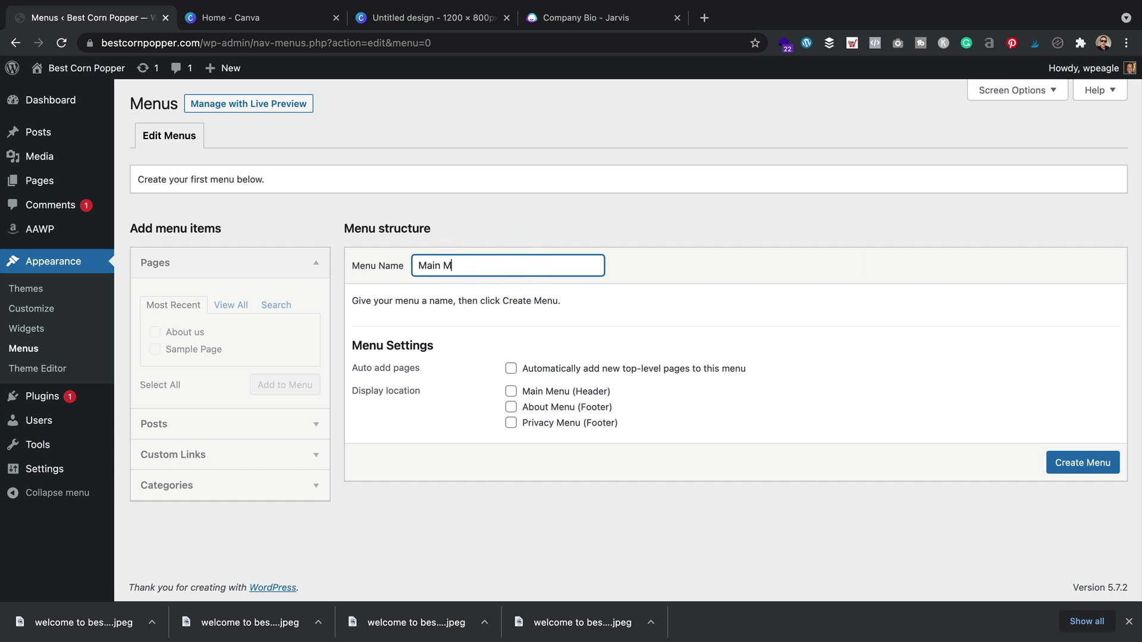
click(1075, 471)
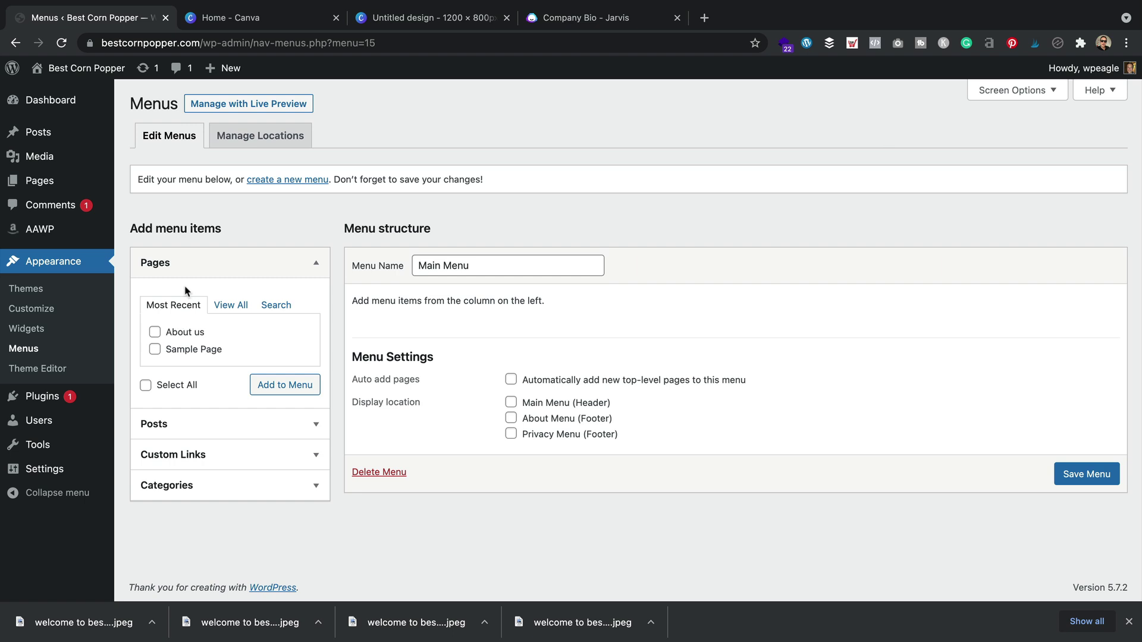
- Add the About us page and the Beginners Guides and Buyers Guides categories to the Main Menu
click(154, 332)
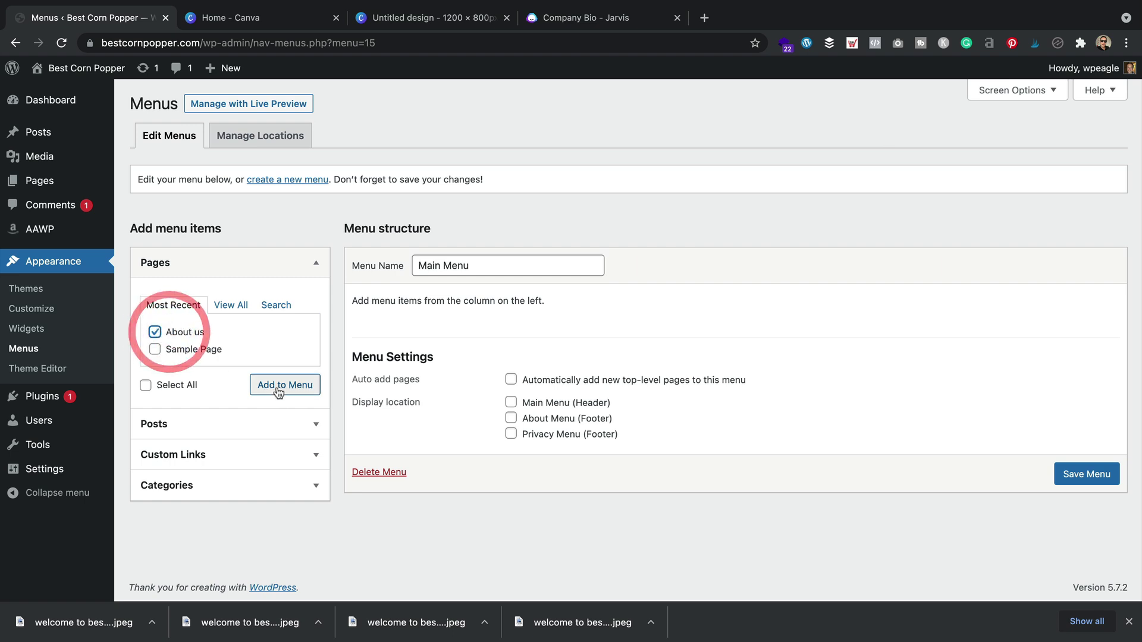
click(292, 385)
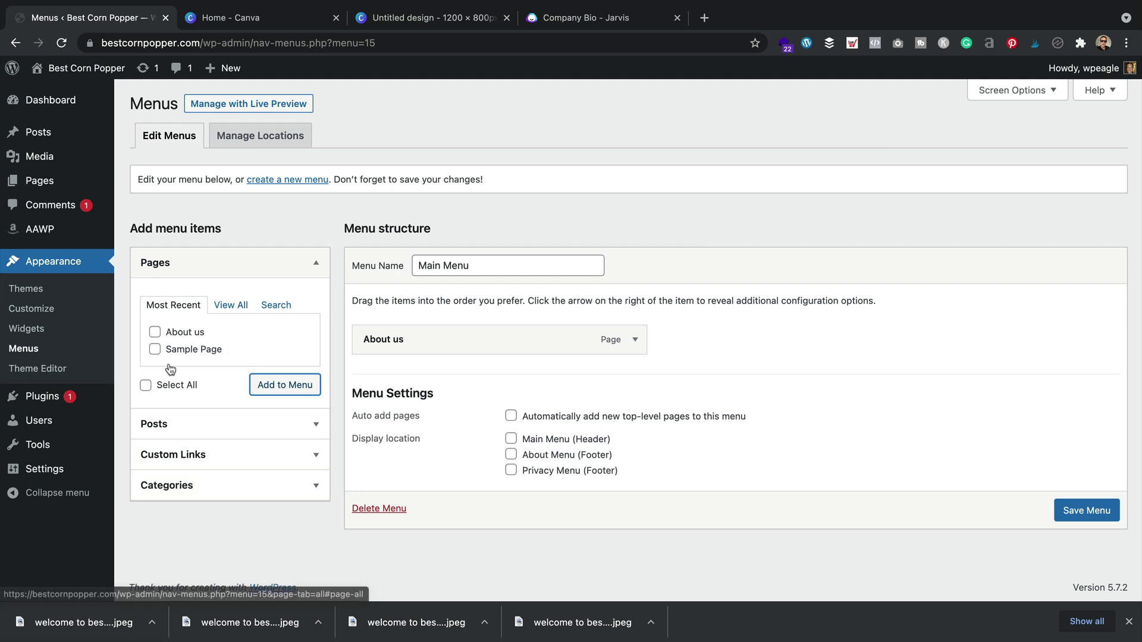
click(228, 482)
click(155, 424)
click(155, 441)
click(288, 477)
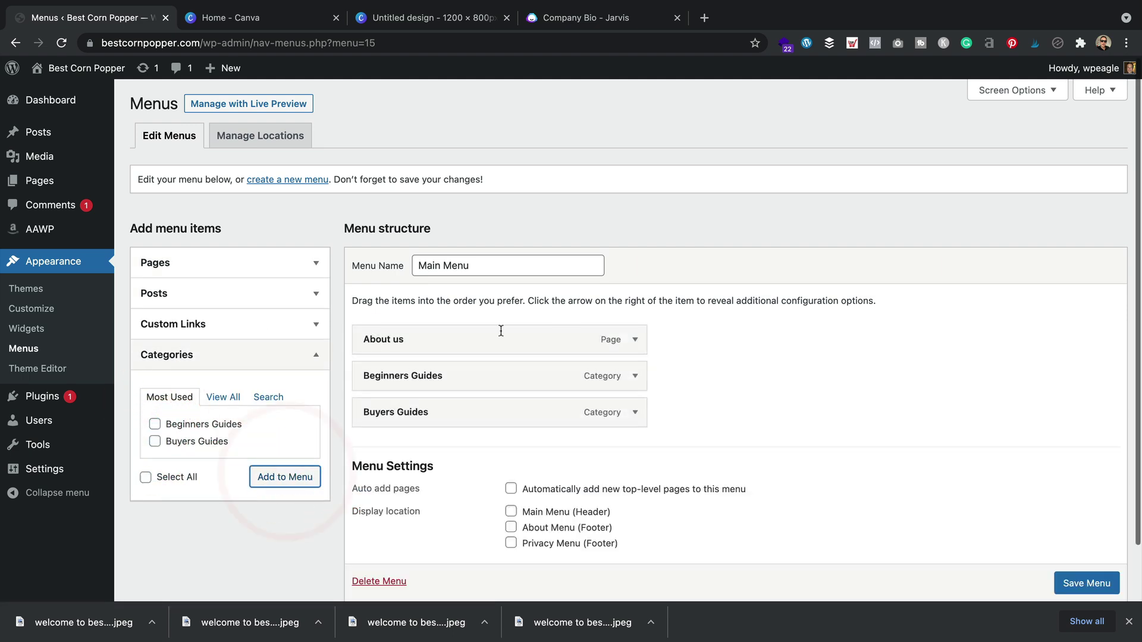
- Reorder the menu items as Beginners Guides, Buyers Guides, About us, and save the menu
drag(502, 385, 492, 334)
drag(479, 412, 484, 379)
click(1087, 580)
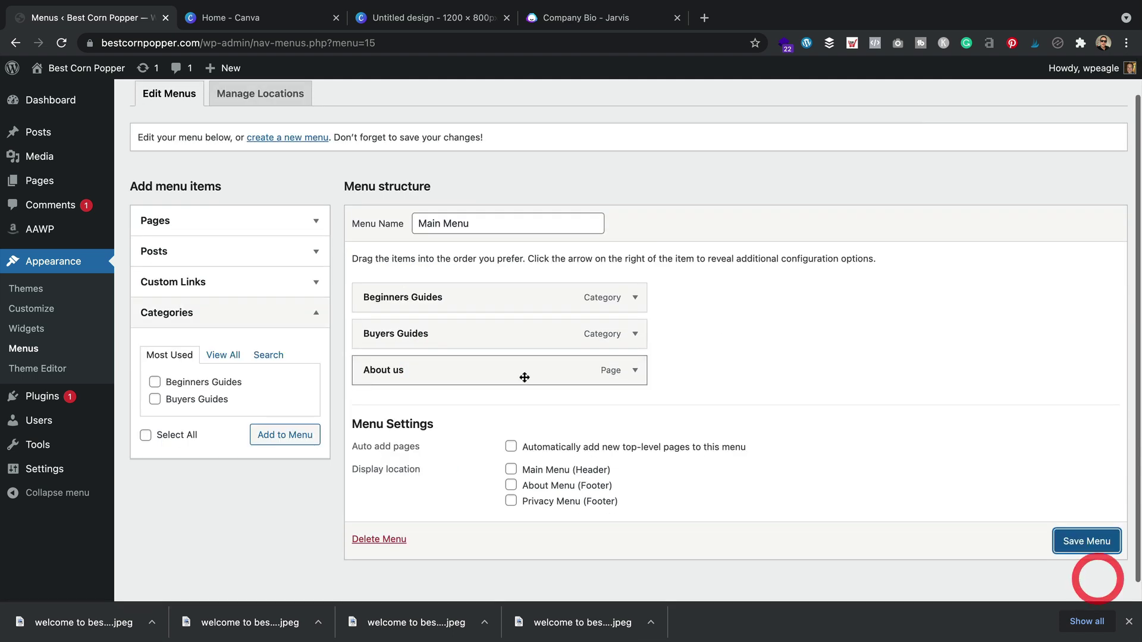
click(1086, 540)
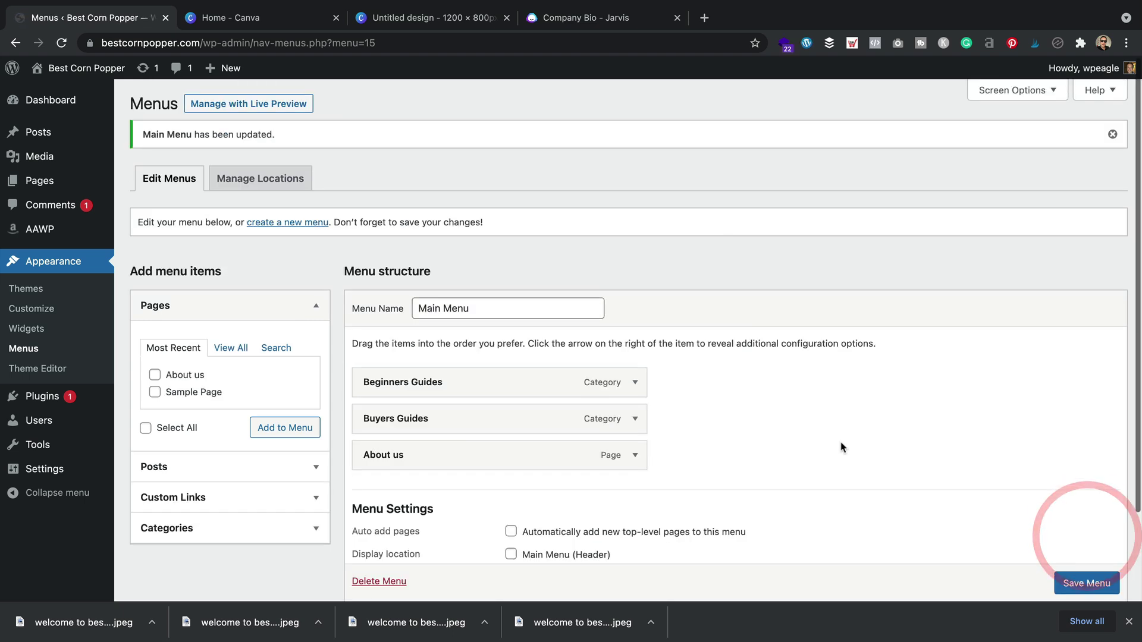
- Assign the menu to the Main Menu (Header) display location and save it
scroll(775, 403, down, 3)
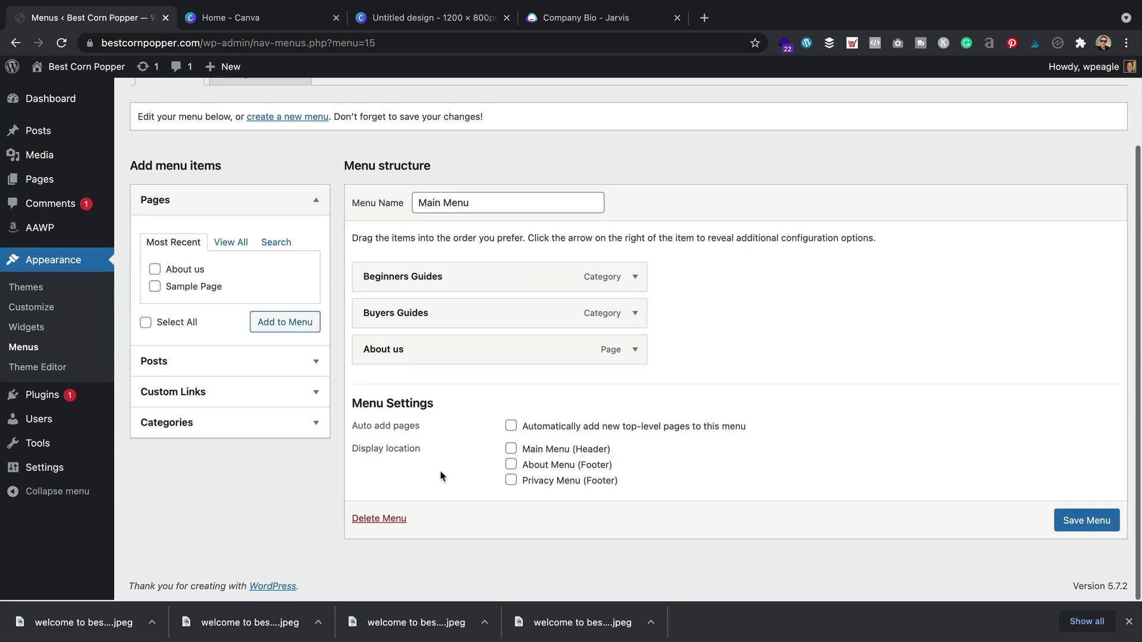
click(511, 450)
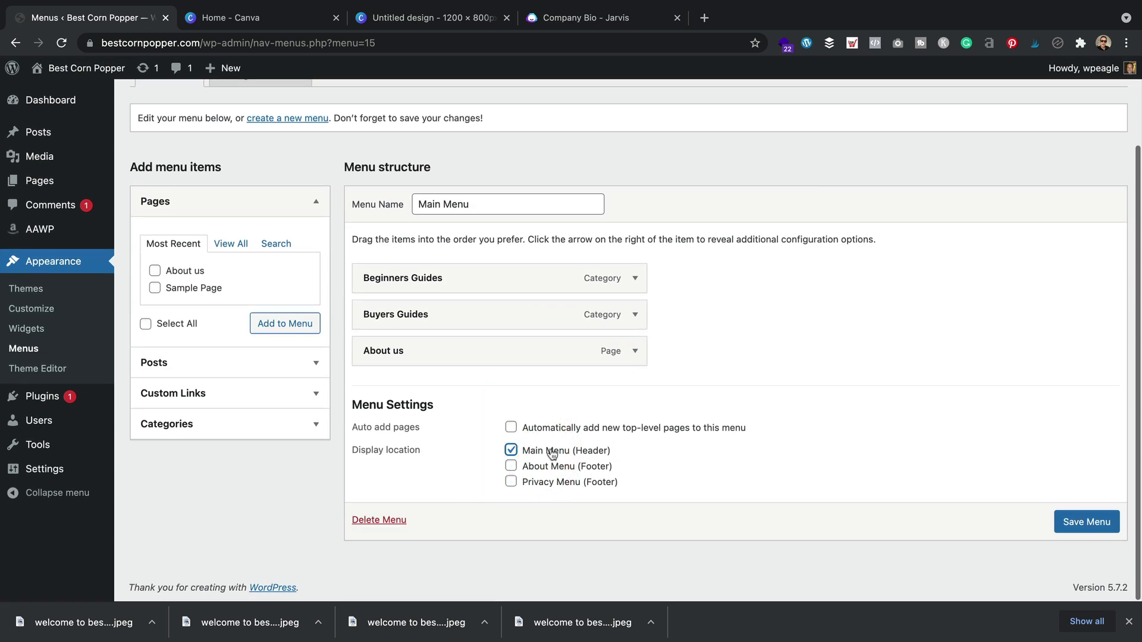
click(1068, 531)
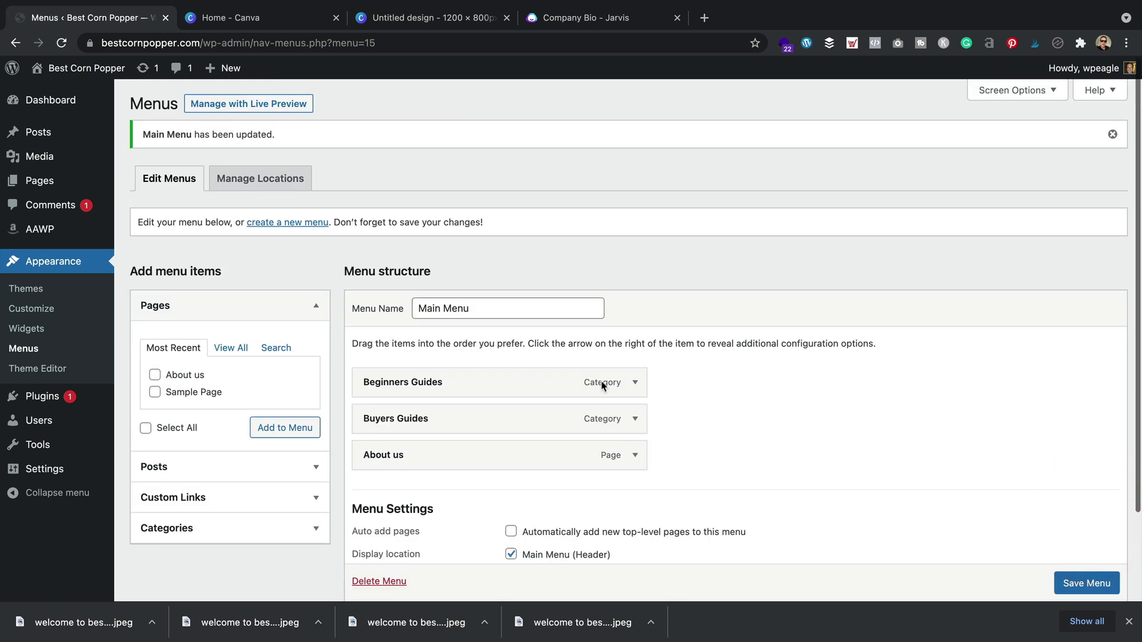
- Visit the homepage and check the Beginners Guides and Buyers Guides category pages through the header menu
click(109, 97)
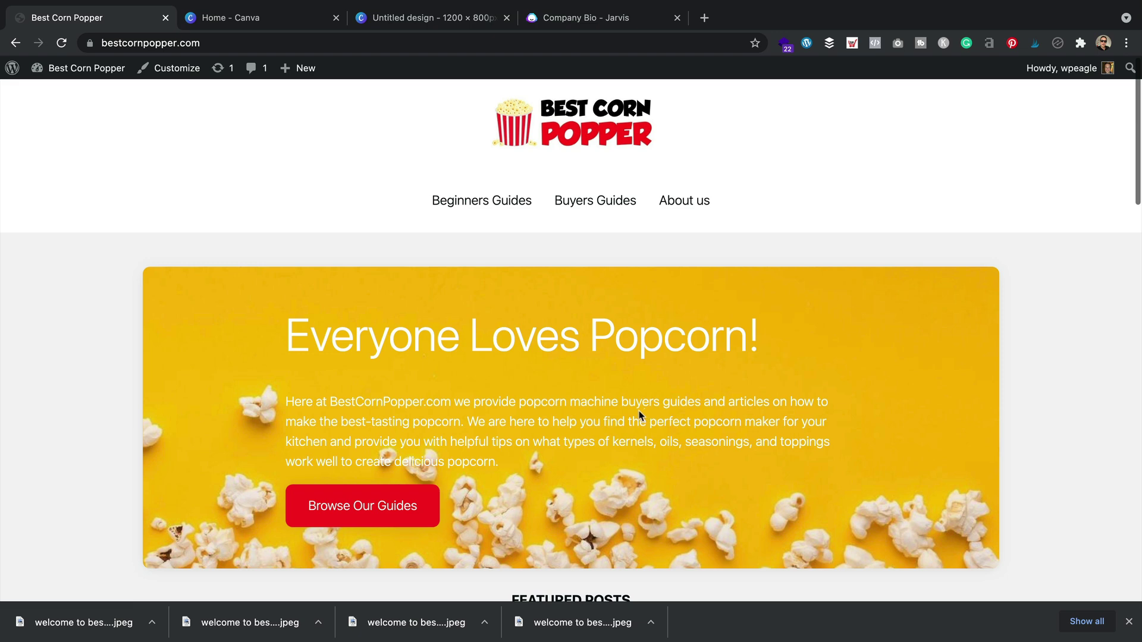
click(497, 204)
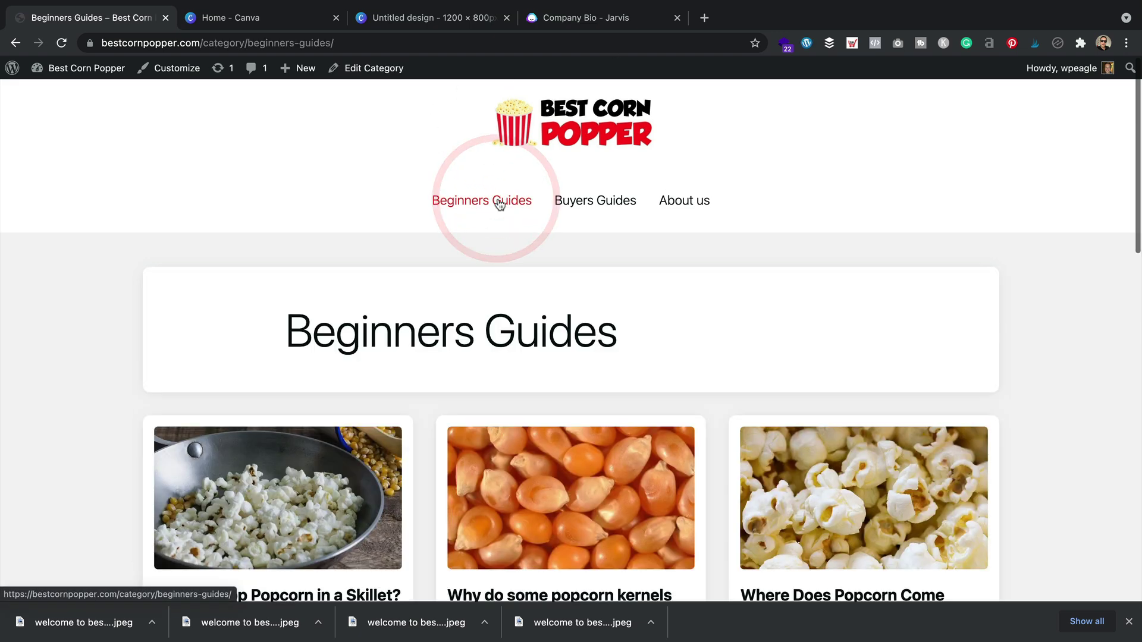
scroll(684, 260, down, 15)
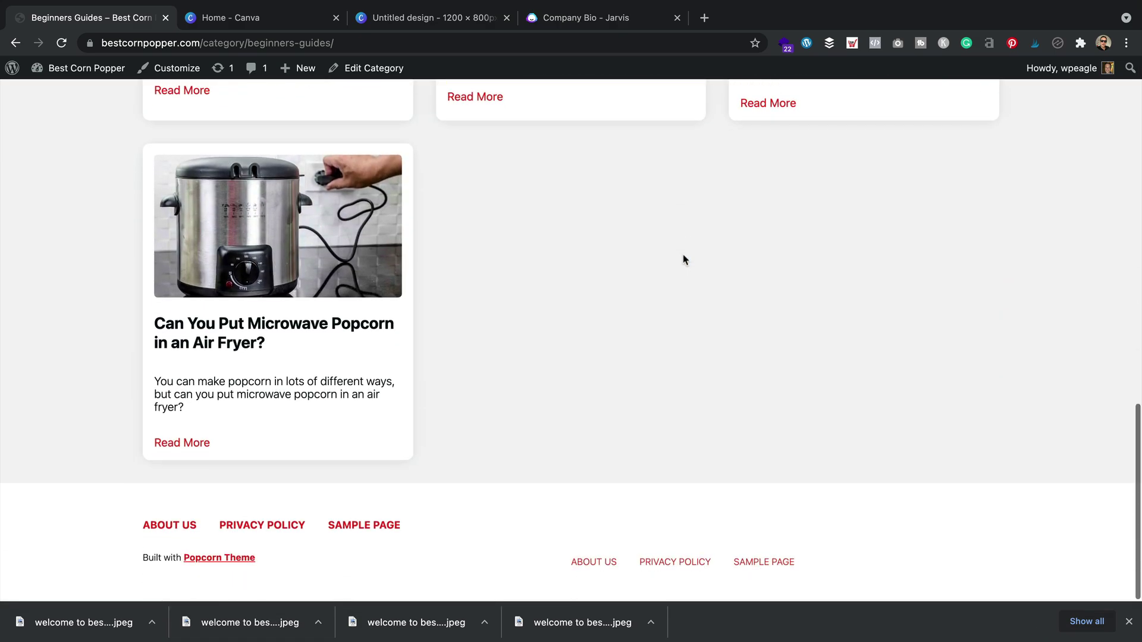
scroll(684, 260, up, 15)
click(606, 201)
scroll(704, 232, down, 3)
scroll(704, 232, down, 8)
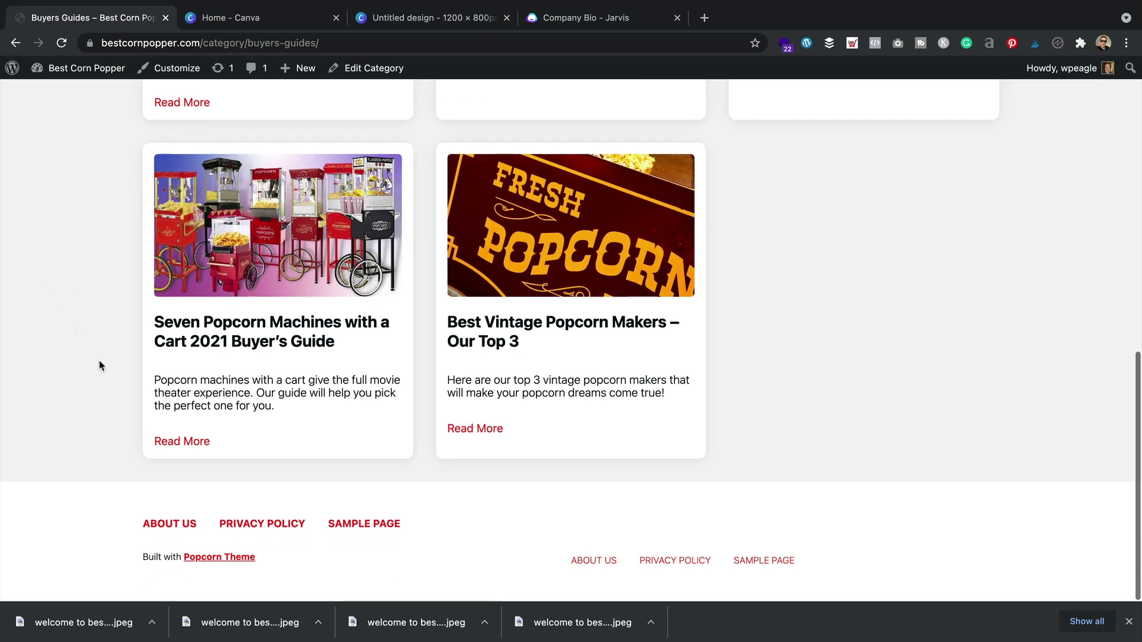
- Disable the About Menu in the footer through the Popcorn Footer Settings of the site customizer
click(181, 70)
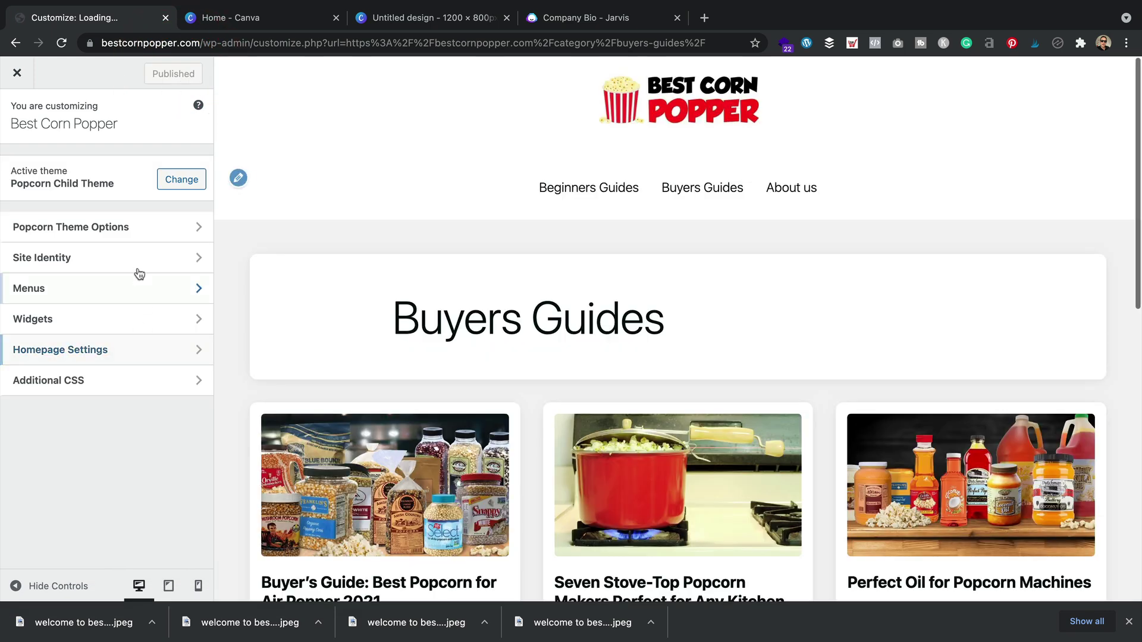
click(132, 229)
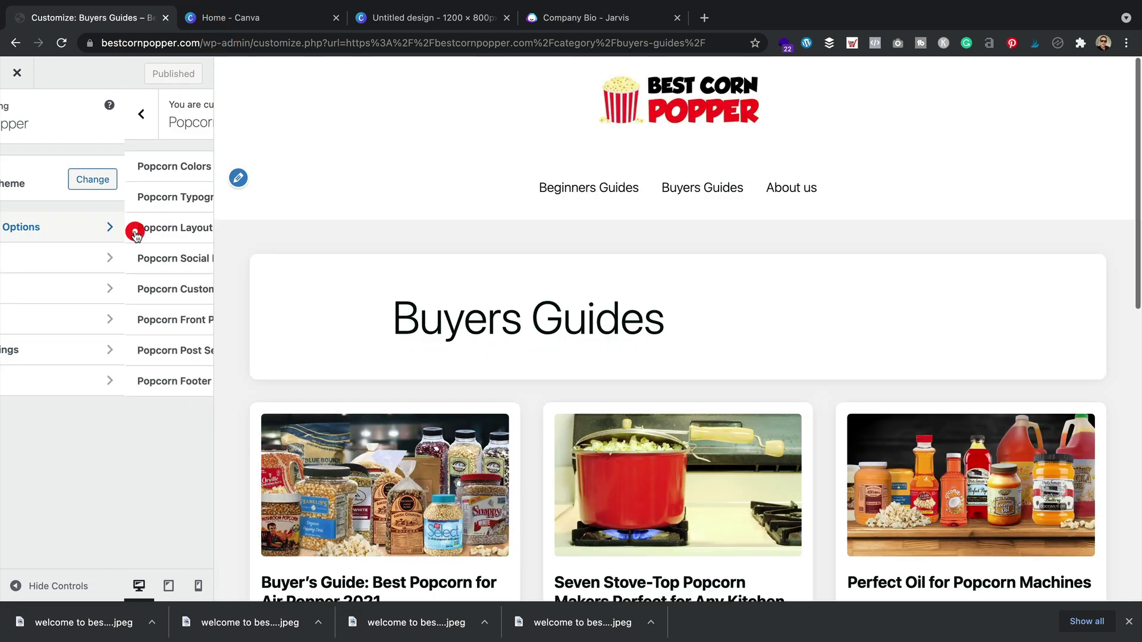
click(161, 371)
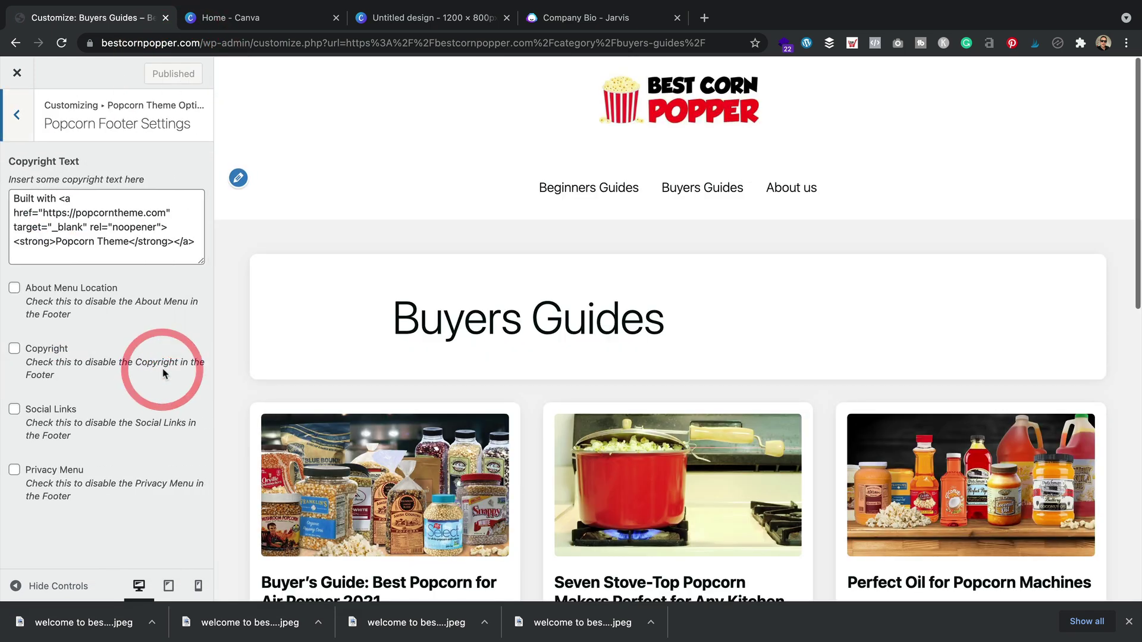
scroll(357, 336, down, 10)
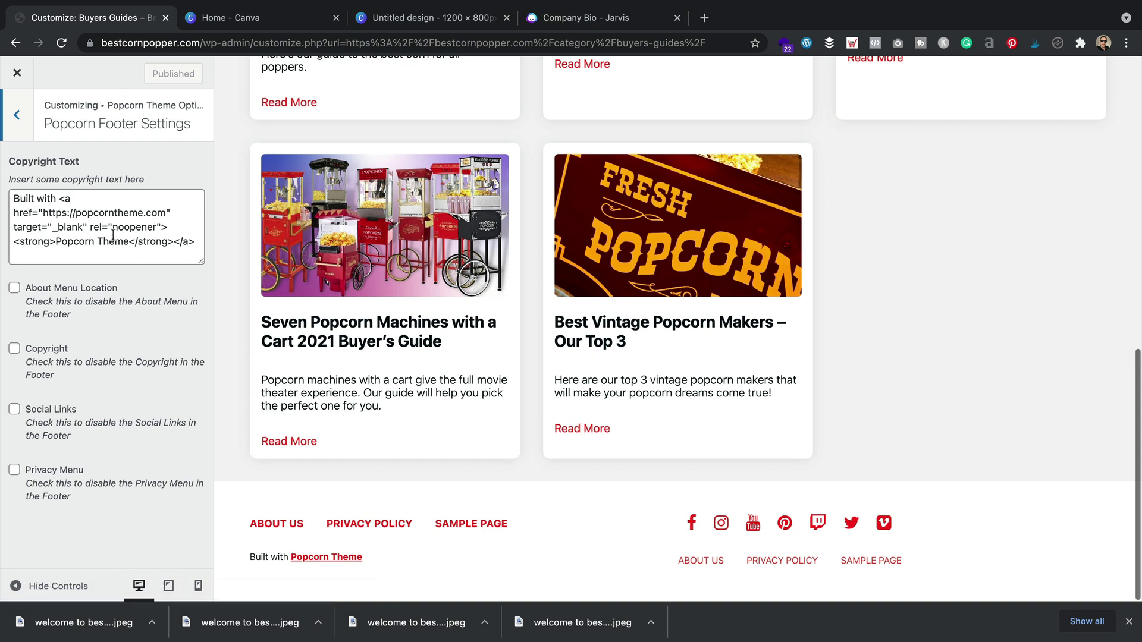
click(245, 555)
drag(152, 234, 81, 222)
click(142, 287)
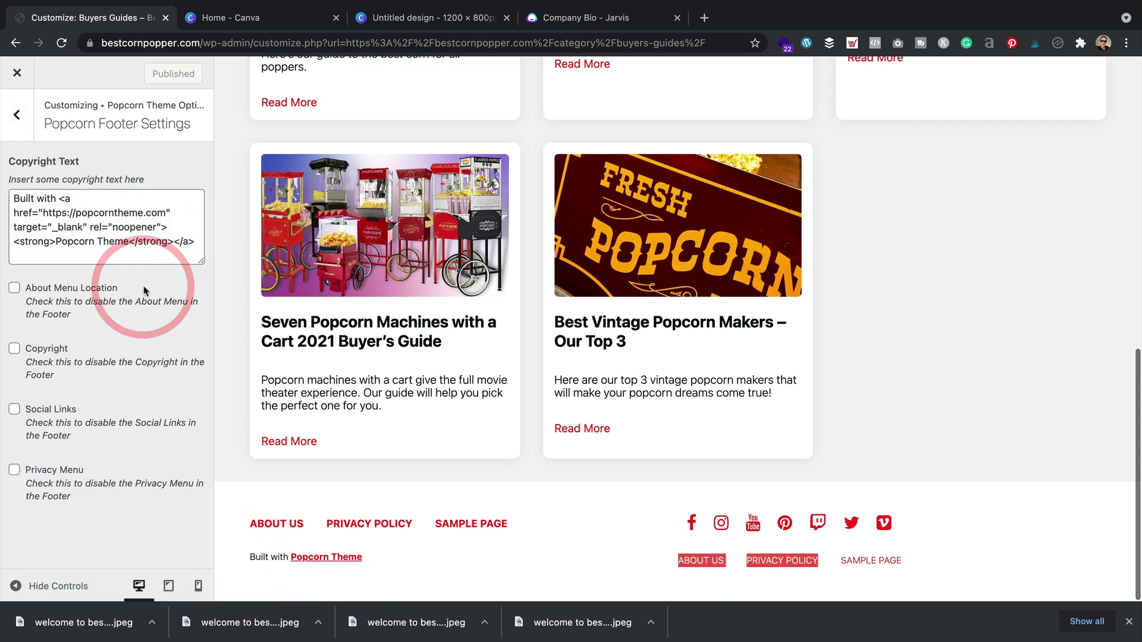
click(15, 288)
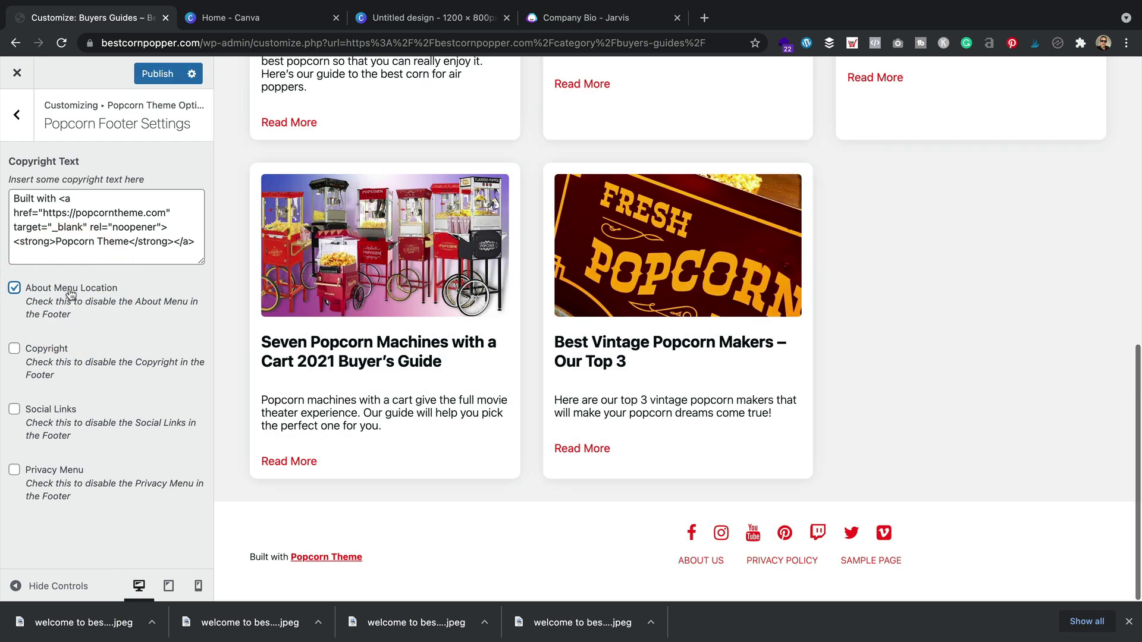
click(71, 292)
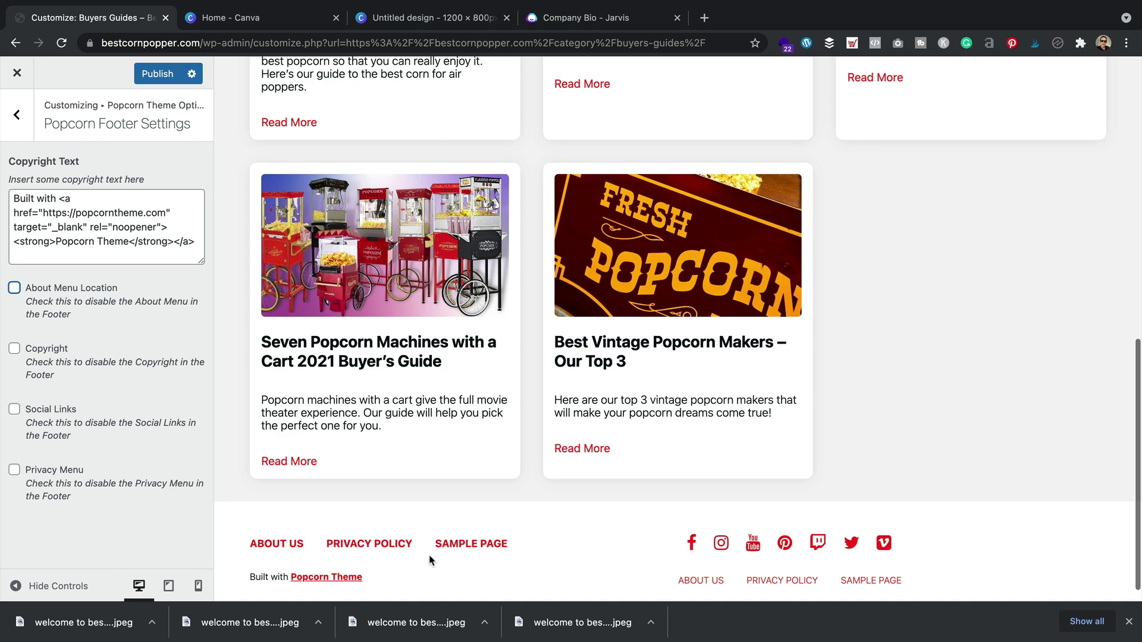
click(14, 289)
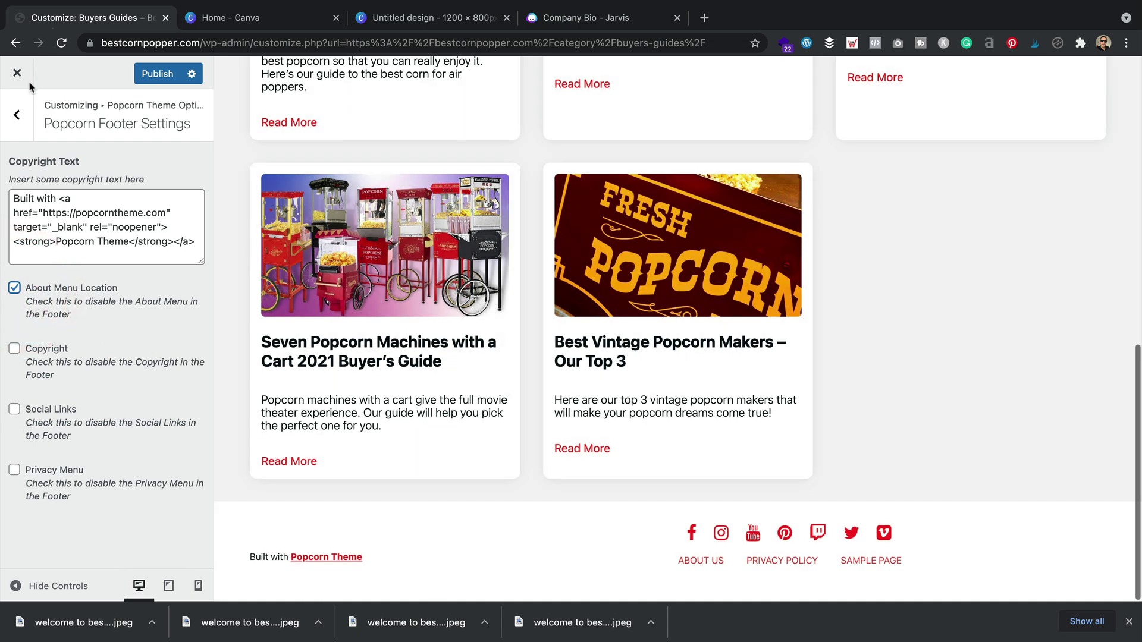
click(17, 114)
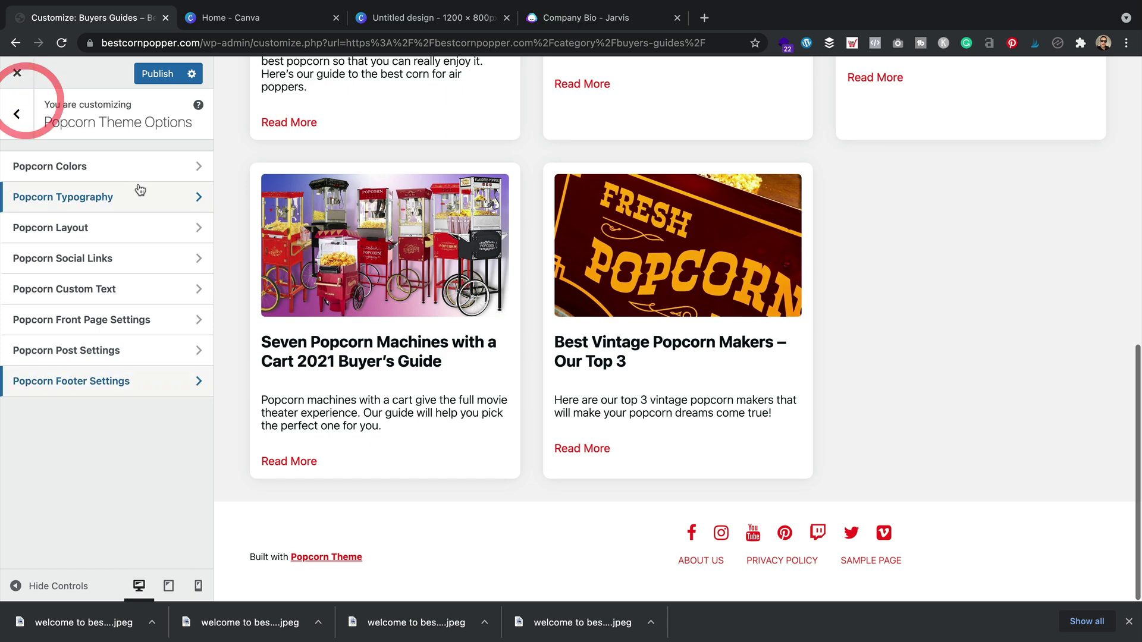
click(148, 266)
scroll(95, 381, down, 3)
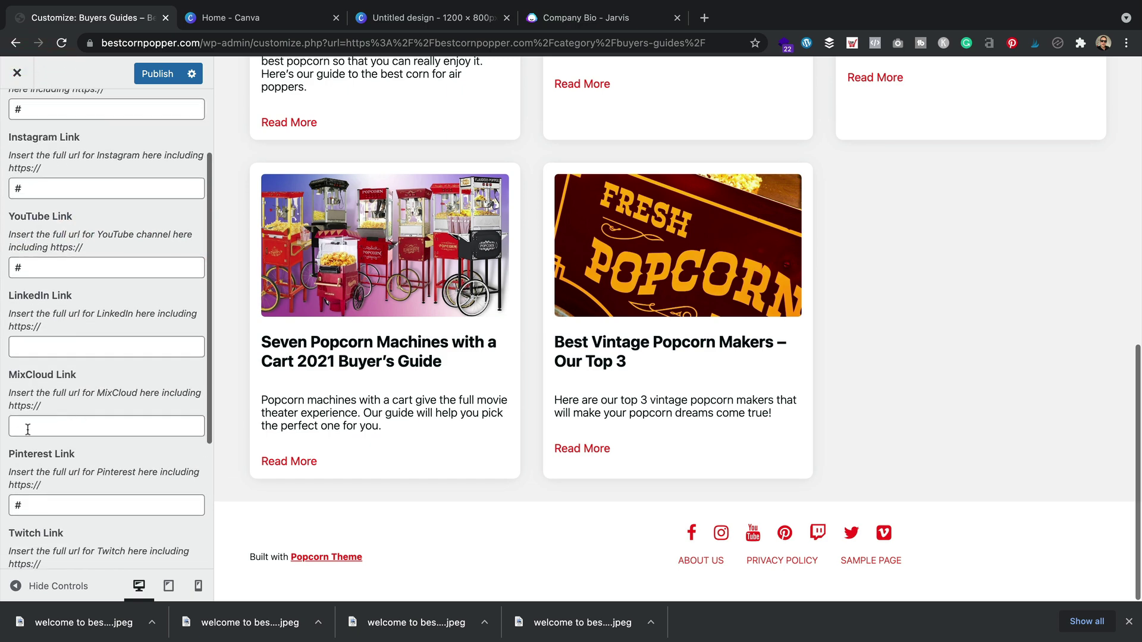
scroll(48, 173, up, 3)
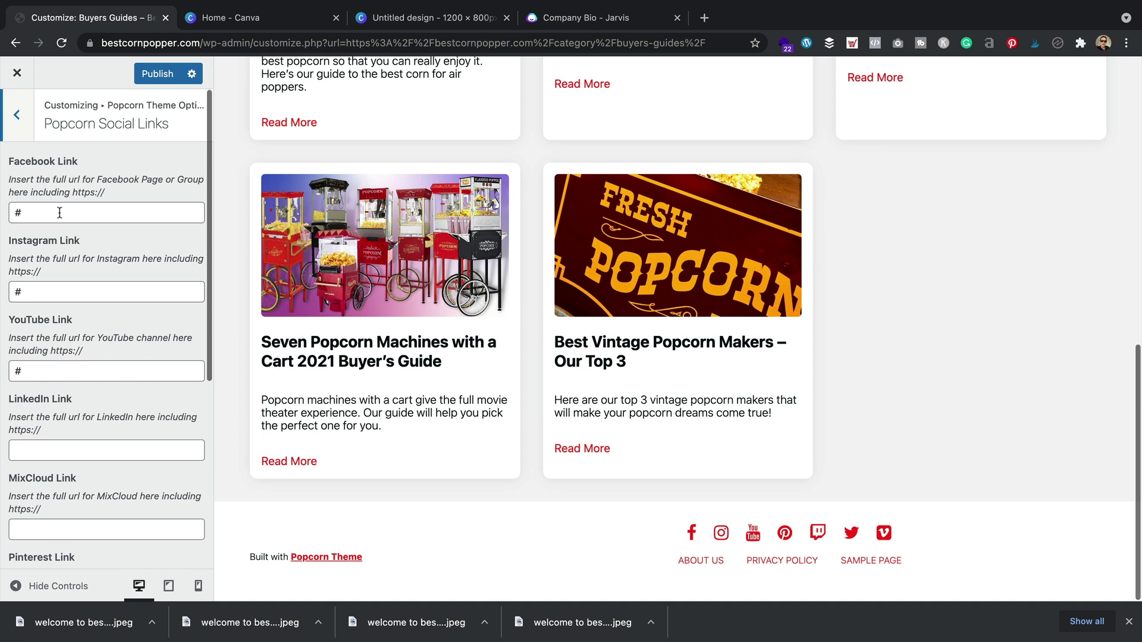
double_click(17, 212)
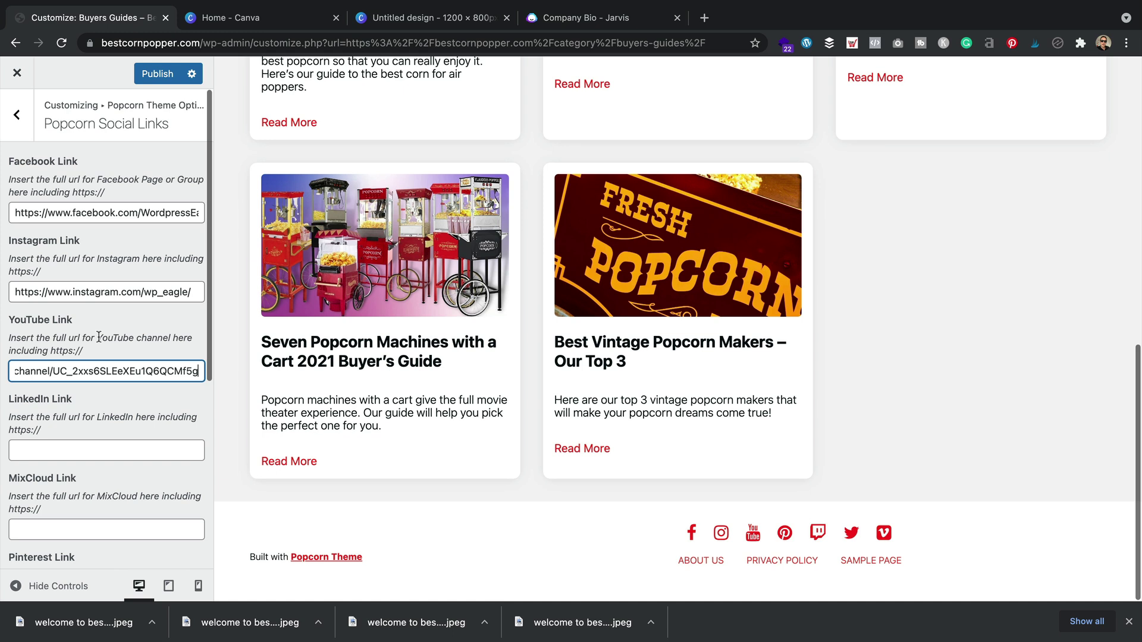
click(16, 115)
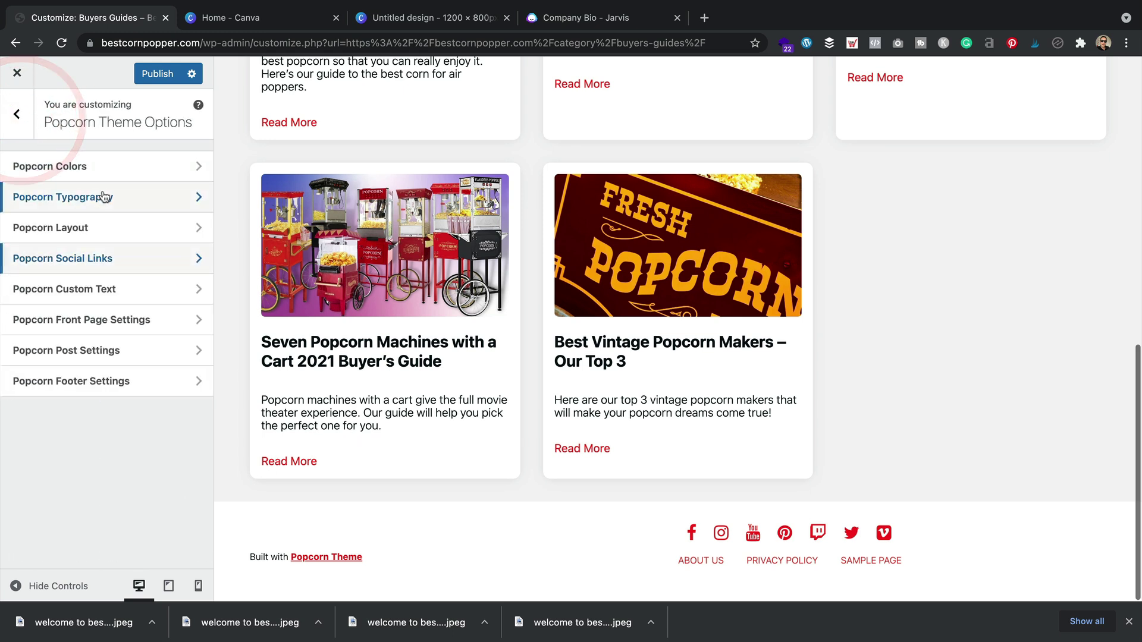
- Try disabling the Privacy Menu in Popcorn Footer Settings, re-enable it, then publish the customizer changes and check the live footer
click(121, 379)
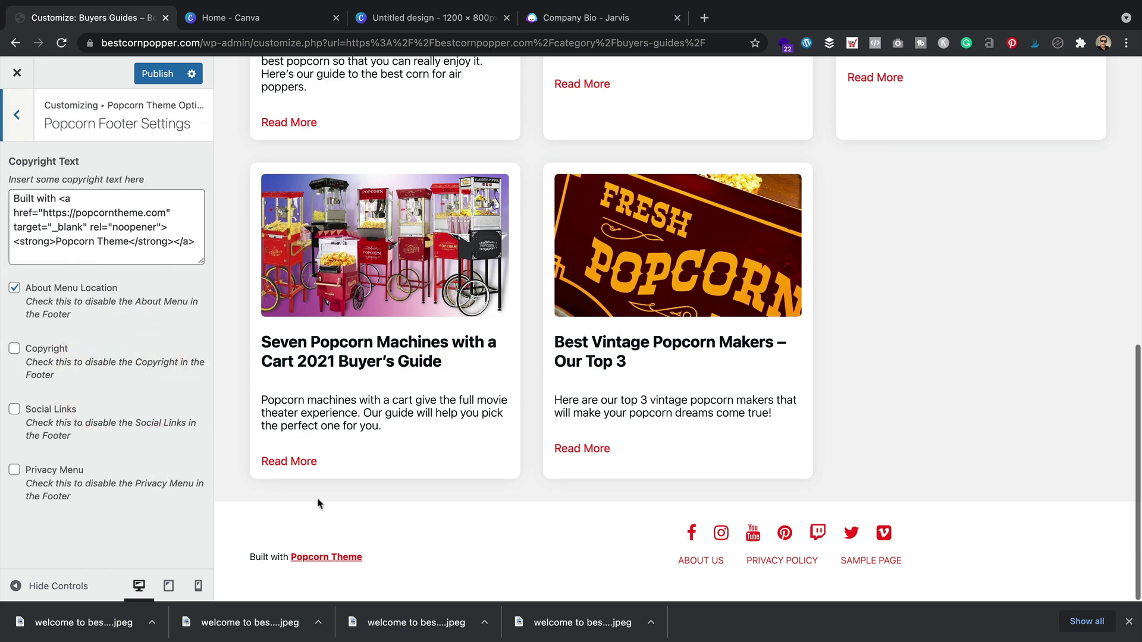
click(15, 470)
click(14, 471)
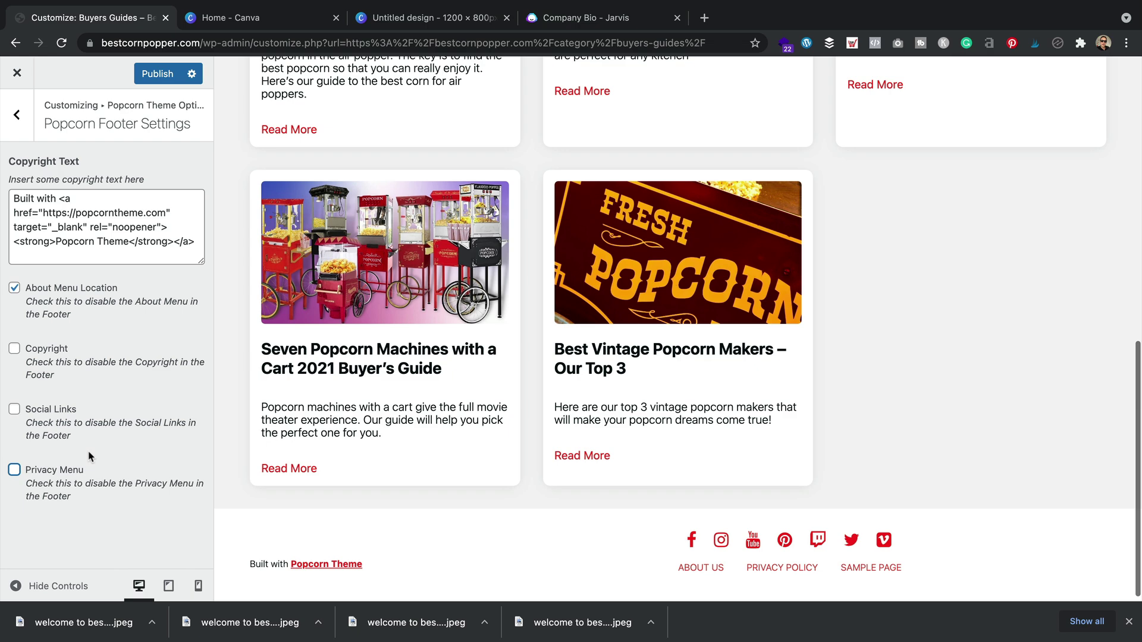
click(156, 76)
click(17, 73)
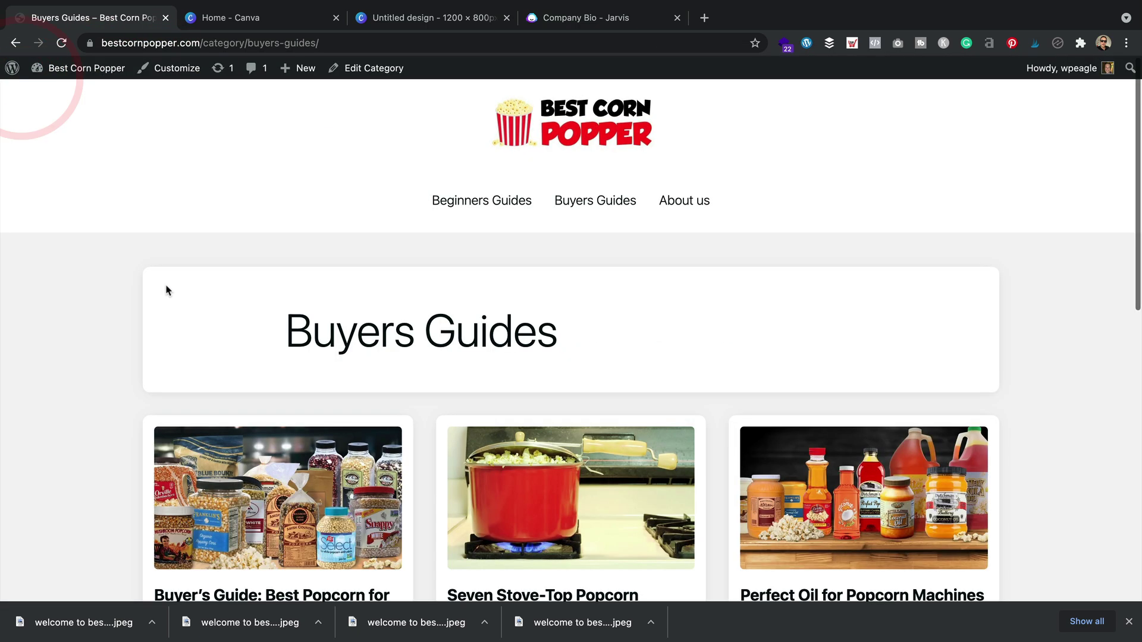
scroll(380, 285, down, 10)
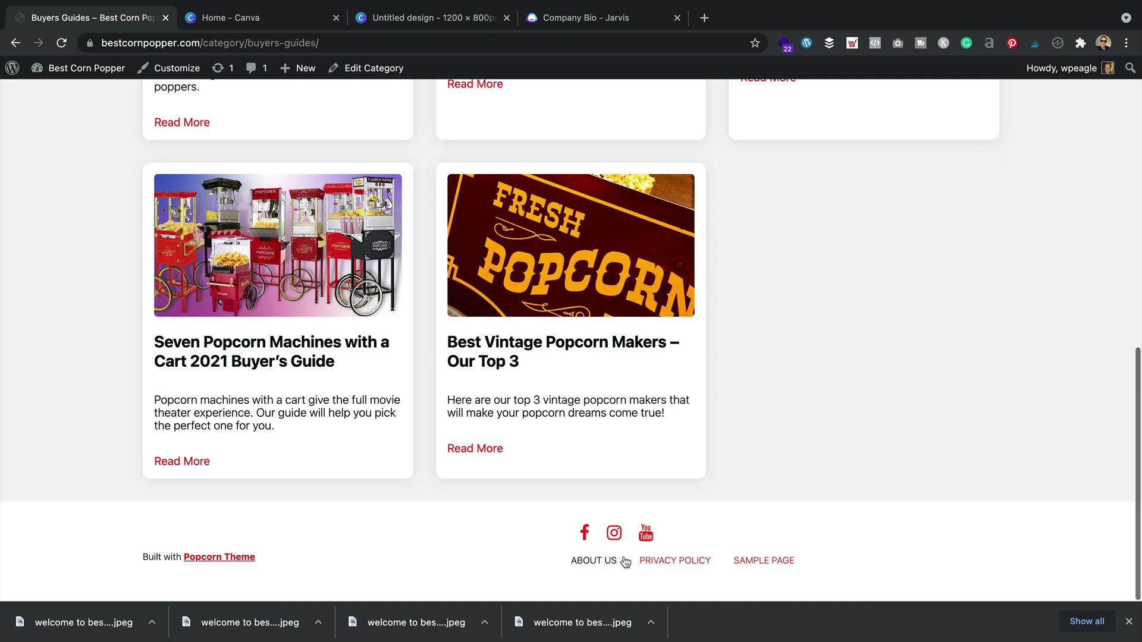
- Create a new menu named Privacy assigned to the Privacy Menu (Footer) display location
mouse_move(89, 71)
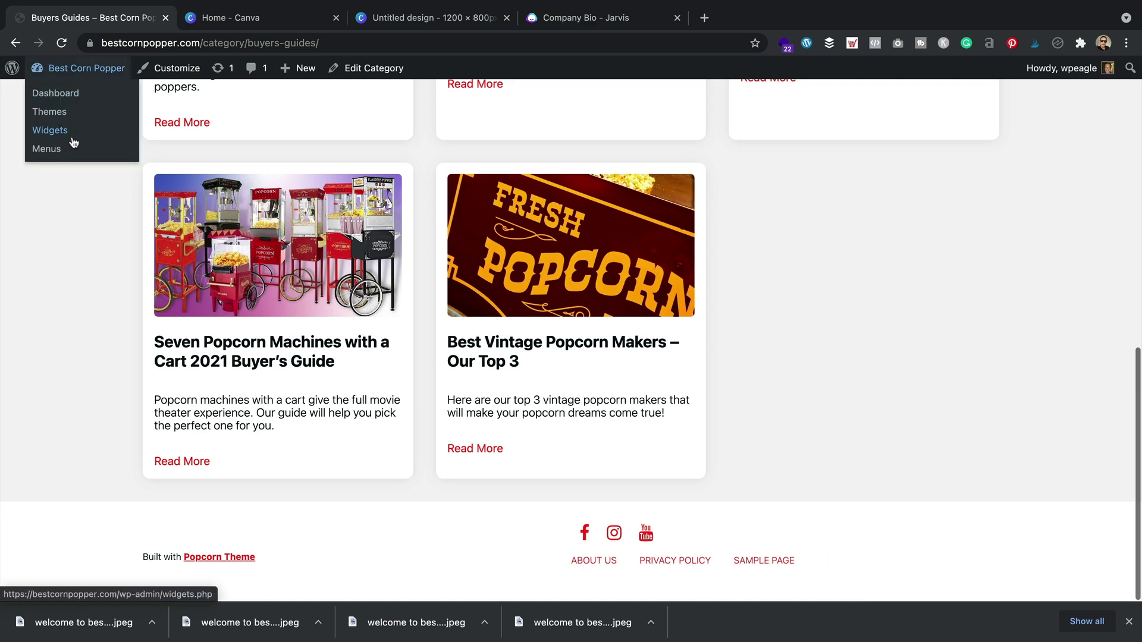
click(48, 149)
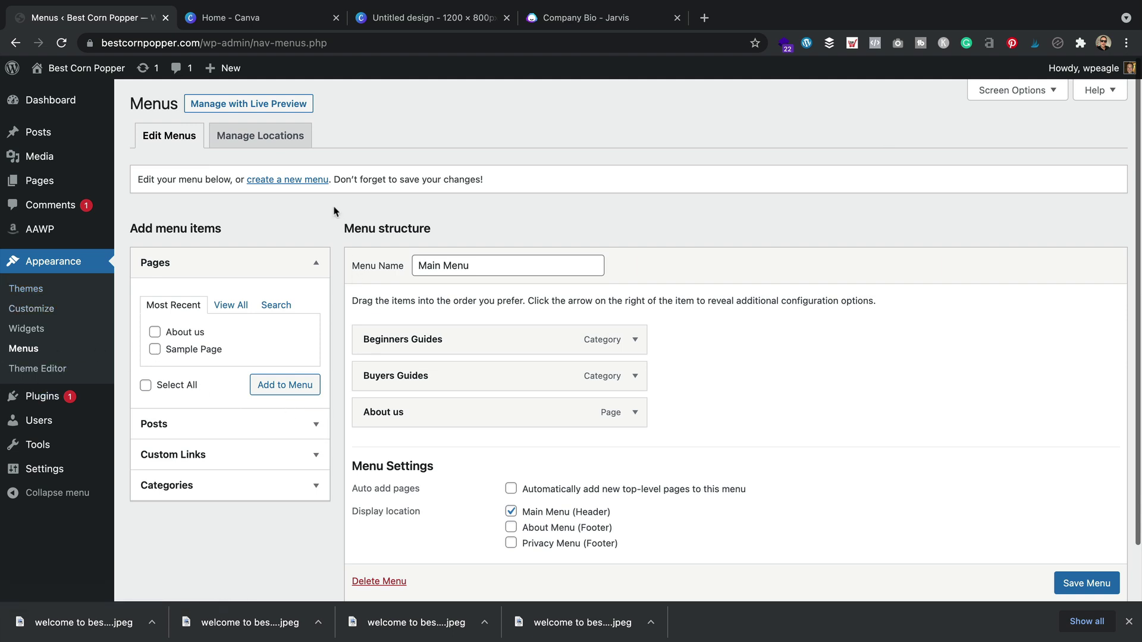
click(284, 179)
click(472, 265)
text(Privacy)
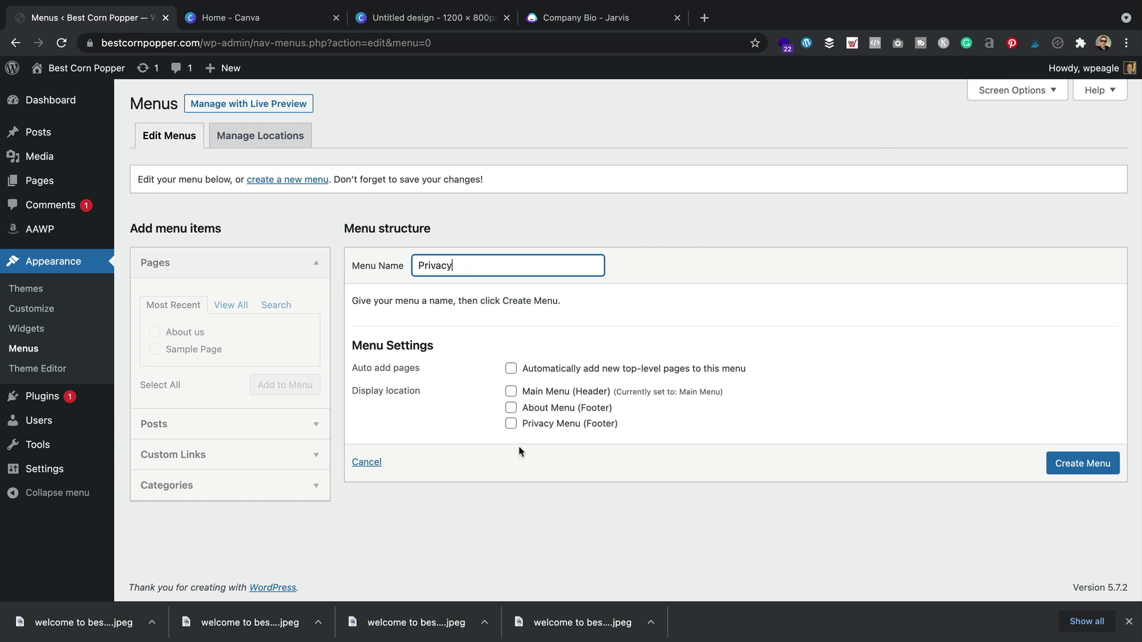
click(511, 423)
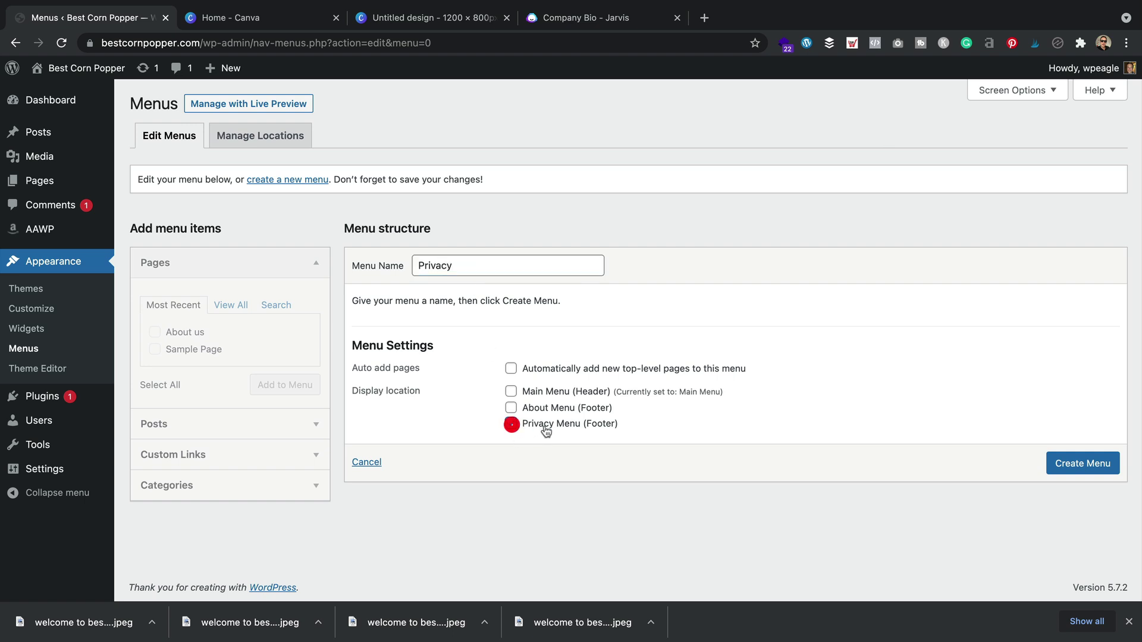
click(1105, 468)
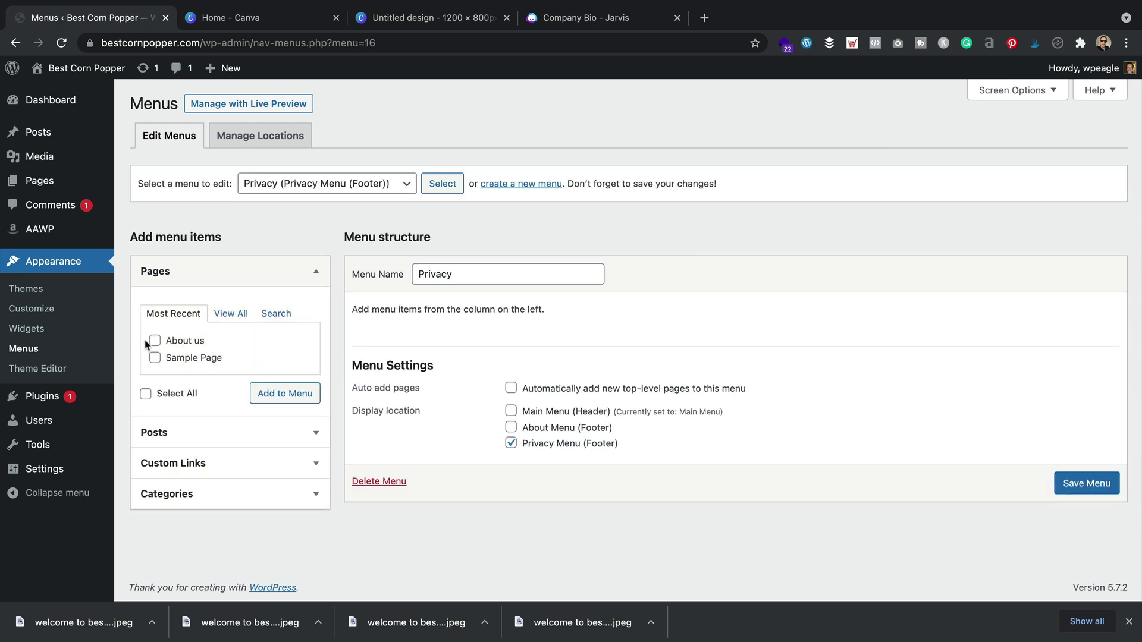
- Add the Home, Privacy Policy and About us pages to the Privacy menu and save it
click(155, 341)
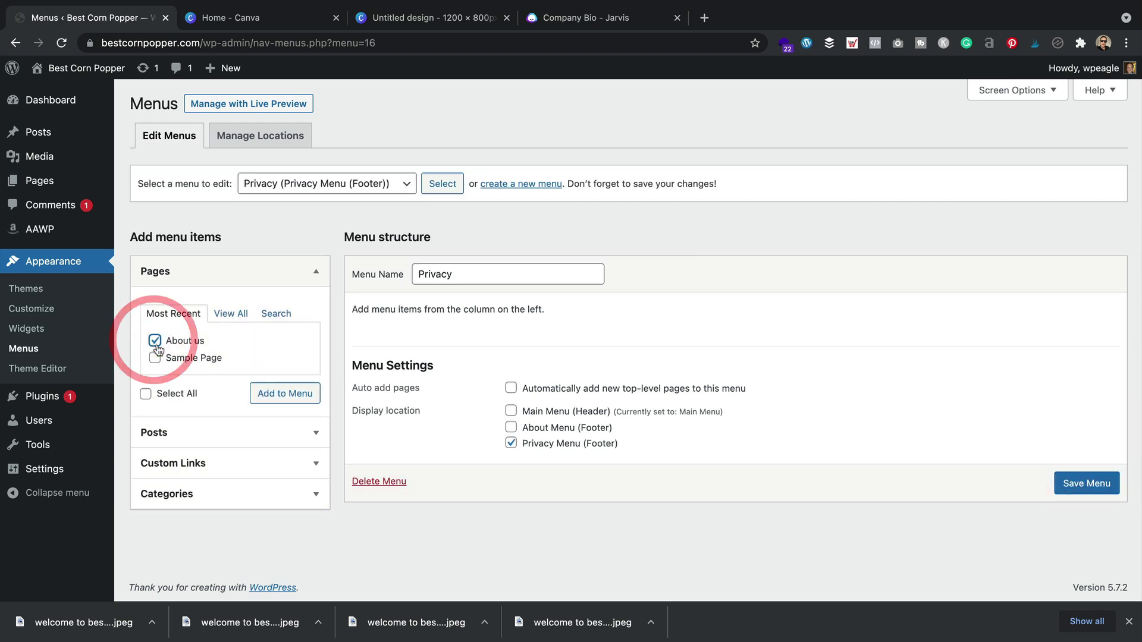
click(225, 316)
click(155, 358)
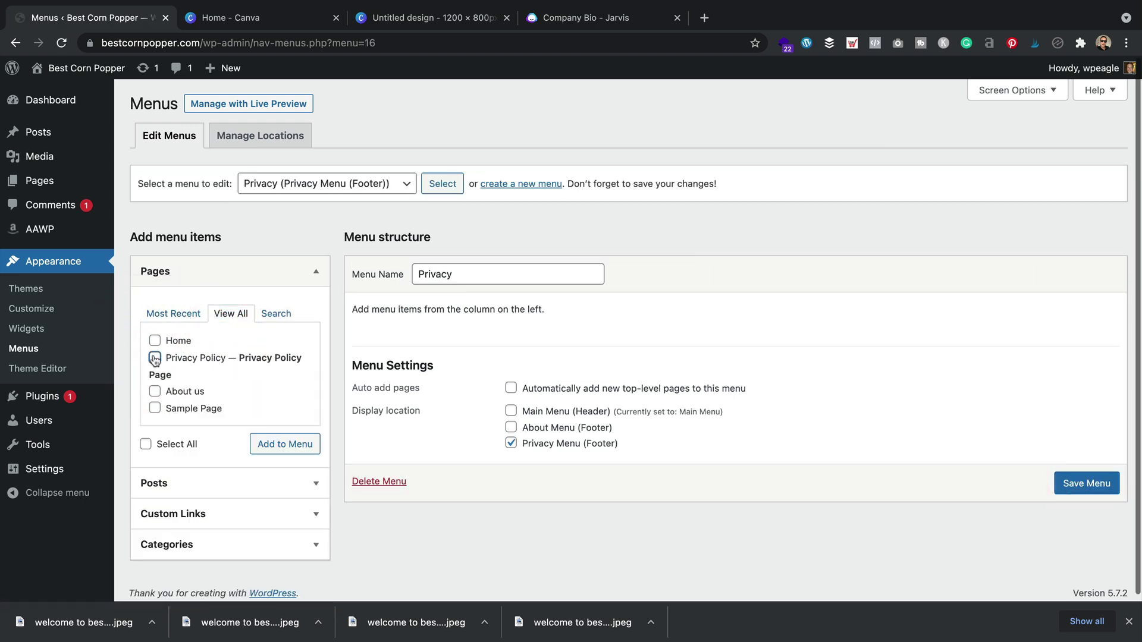
click(154, 391)
click(155, 341)
click(297, 444)
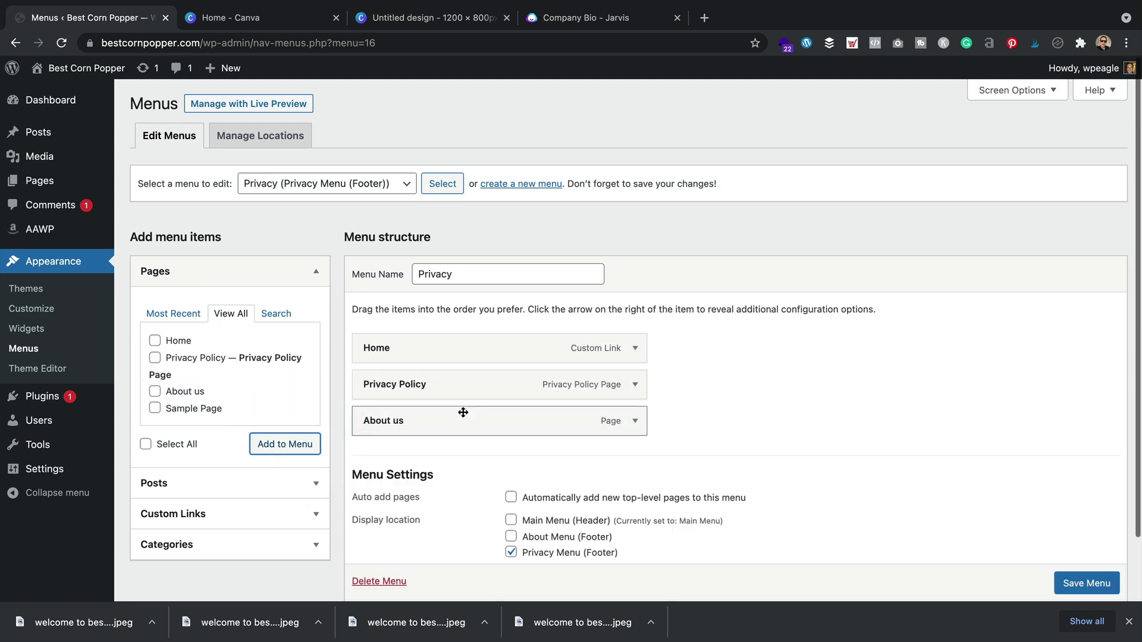
click(1094, 584)
click(1093, 552)
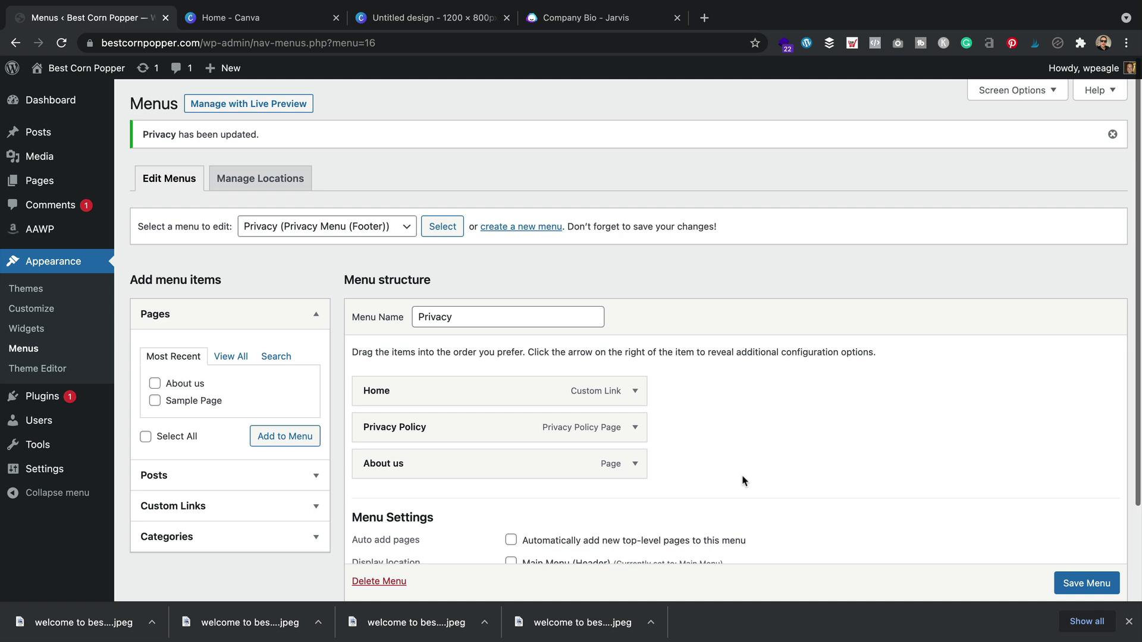
scroll(737, 432, down, 3)
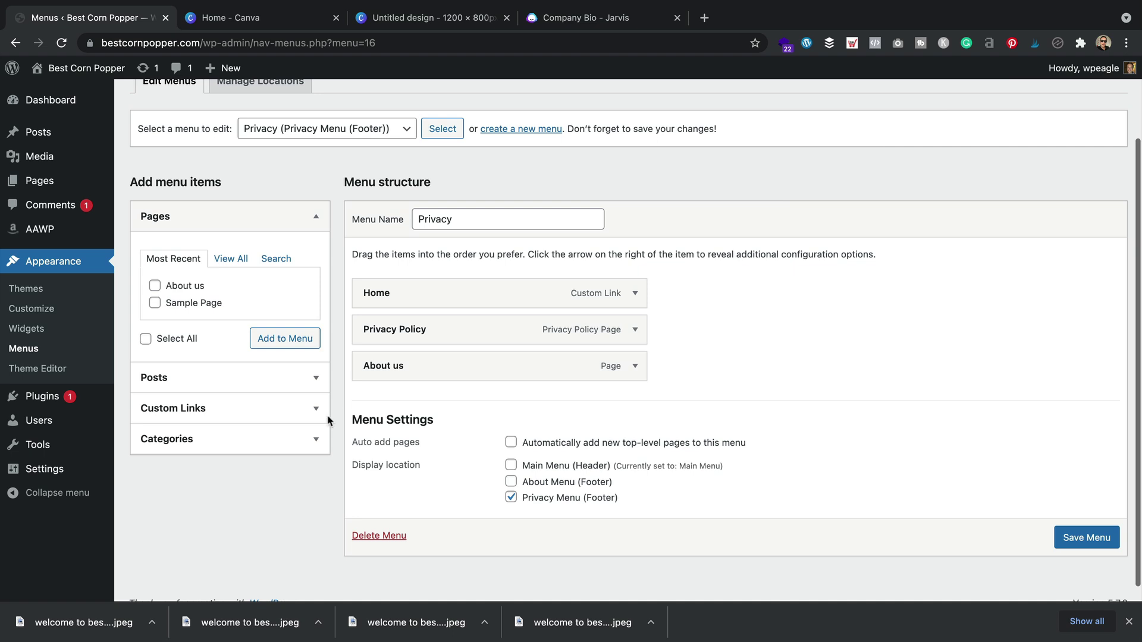
click(311, 408)
click(252, 352)
text(WP Eagle)
click(276, 322)
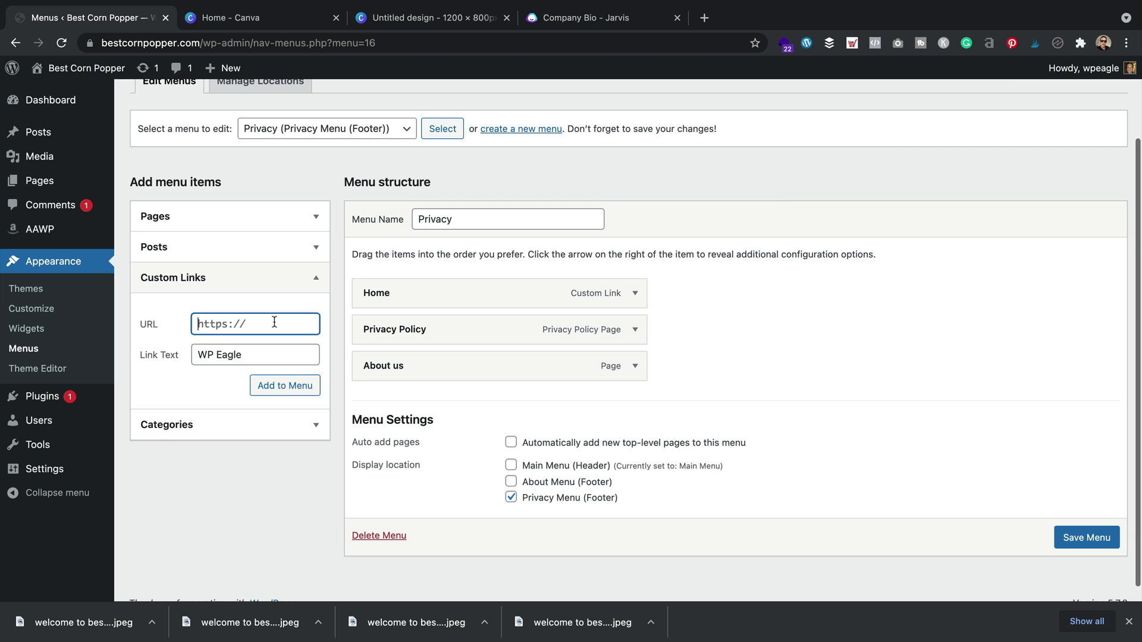
text(https://wpeagle.com)
scroll(262, 339, down, 1)
click(296, 376)
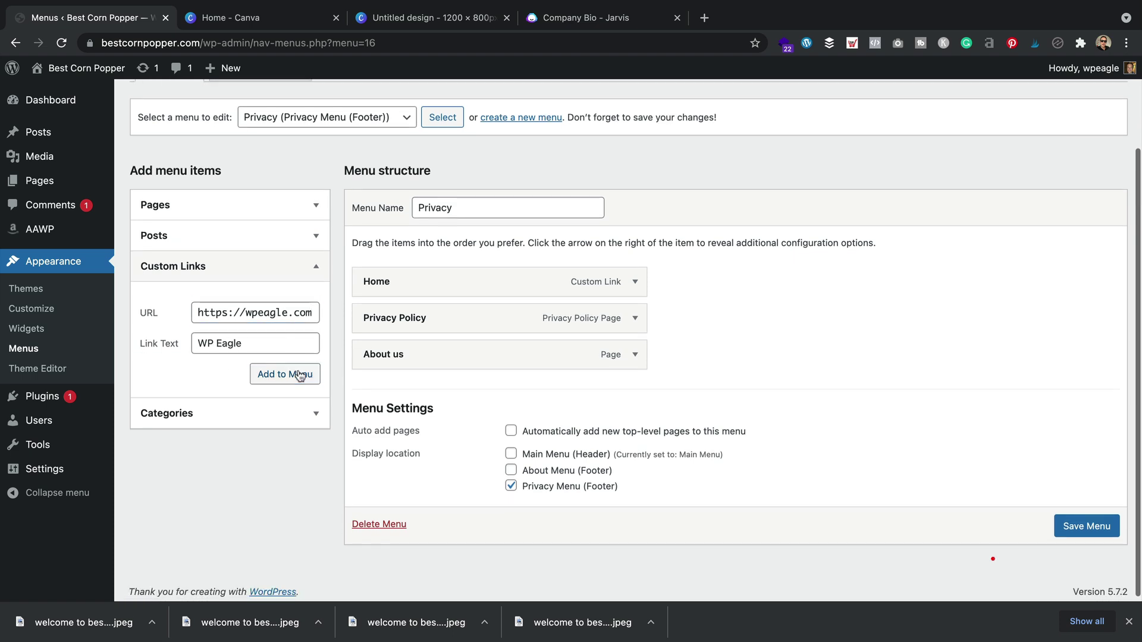
scroll(1113, 588, down, 1)
click(1089, 552)
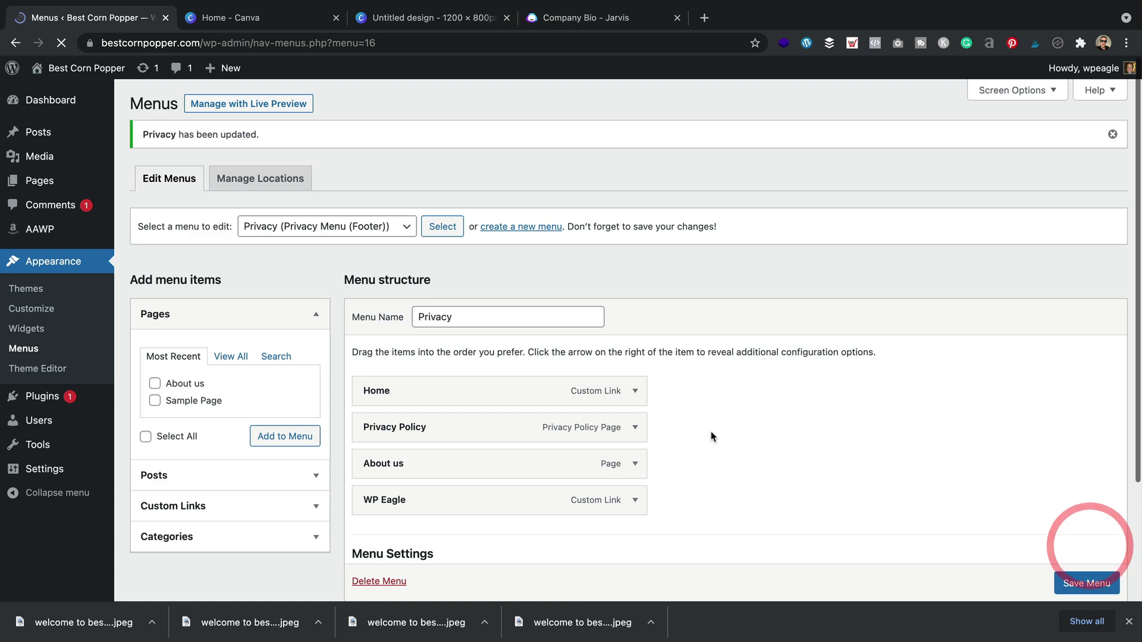
- Visit the homepage and check the footer social icons and menu links, the hero banner and the featured posts
mouse_move(83, 68)
click(91, 93)
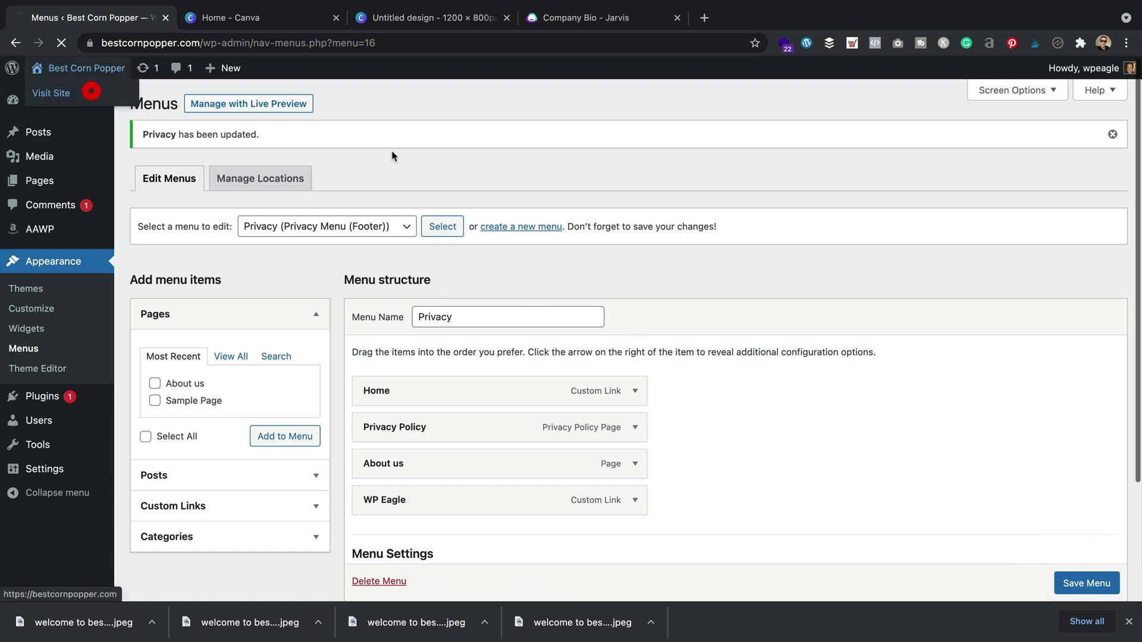
scroll(736, 209, down, 1)
scroll(736, 210, down, 20)
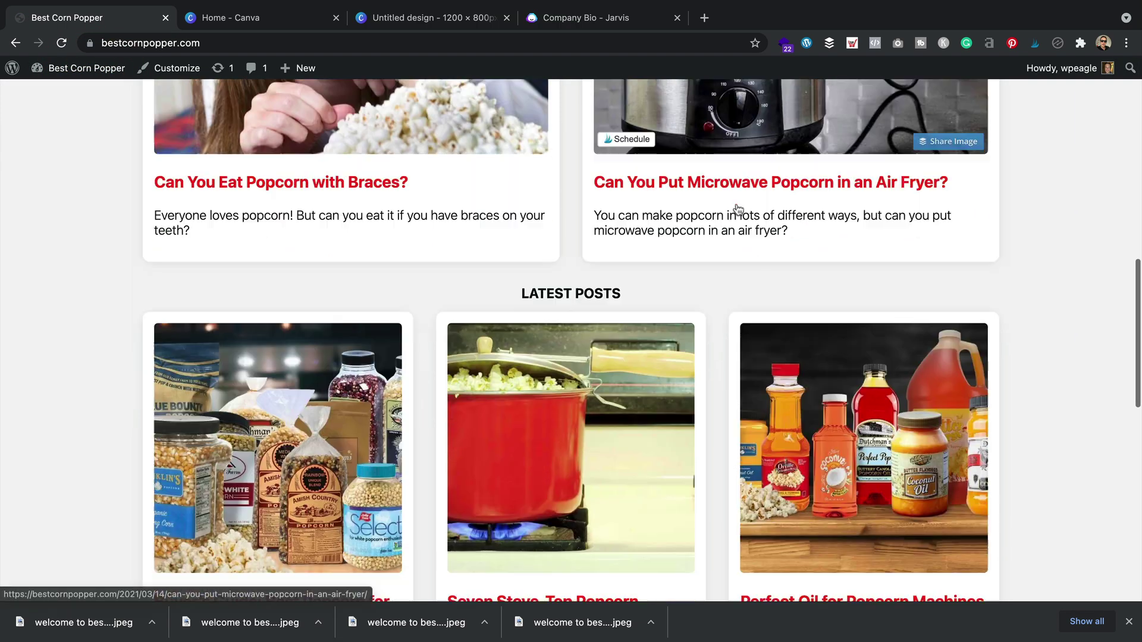
scroll(736, 208, down, 1)
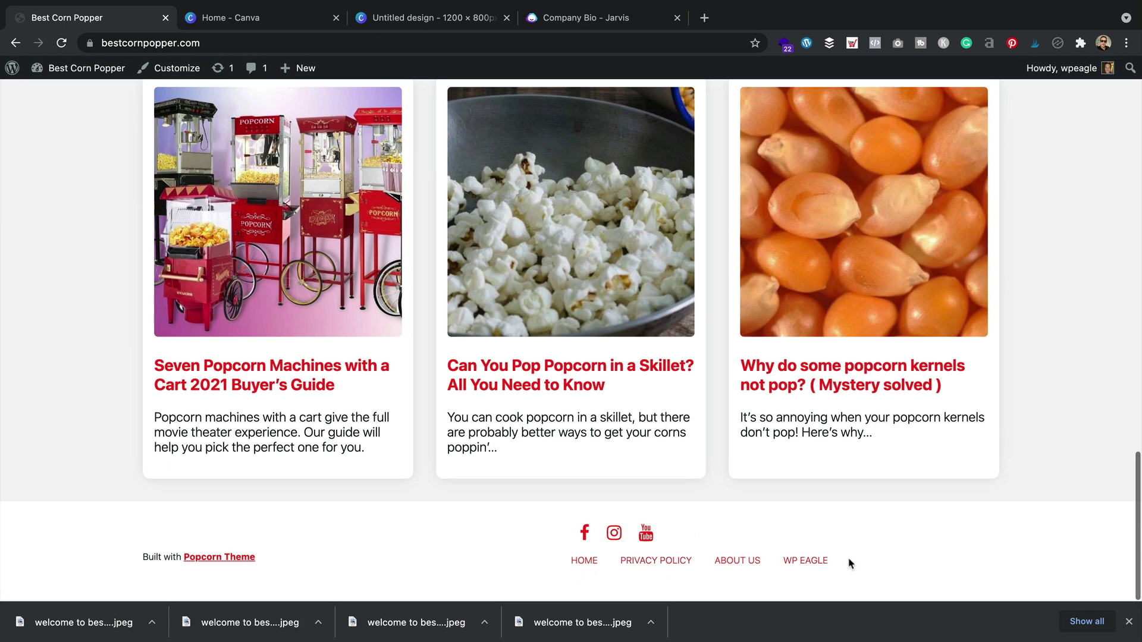
scroll(866, 567, up, 20)
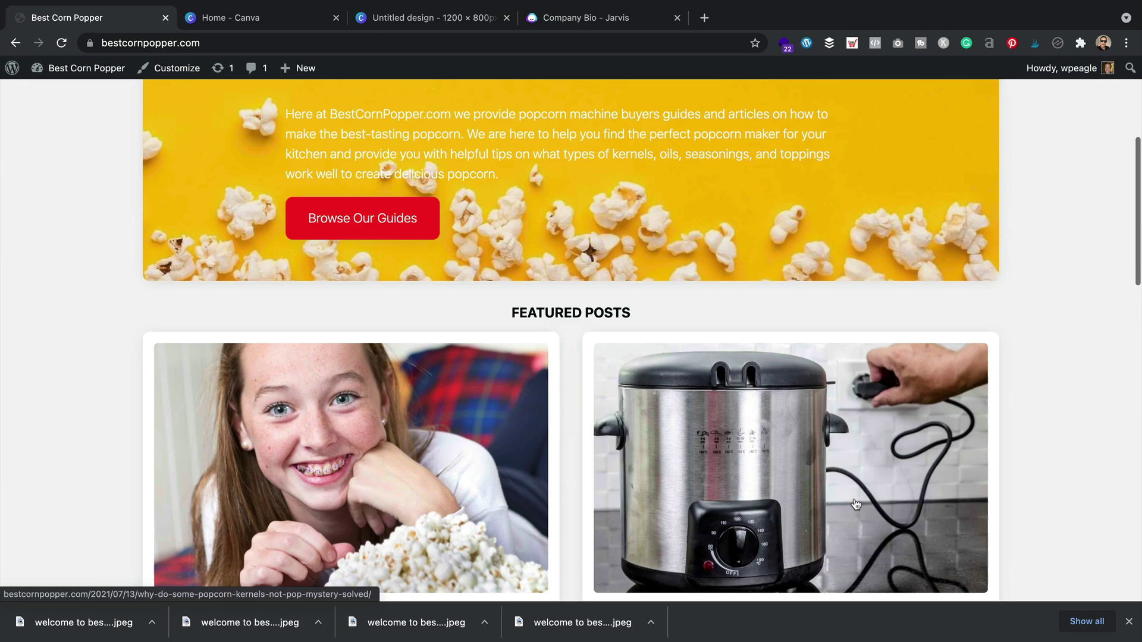
scroll(781, 296, down, 4)
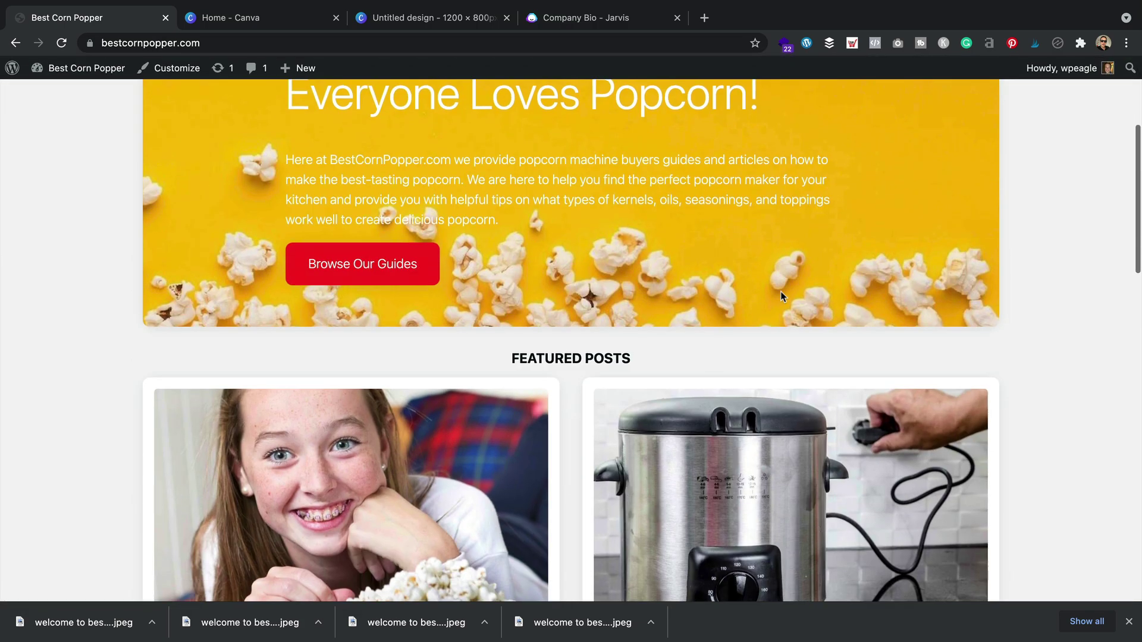
scroll(780, 296, down, 2)
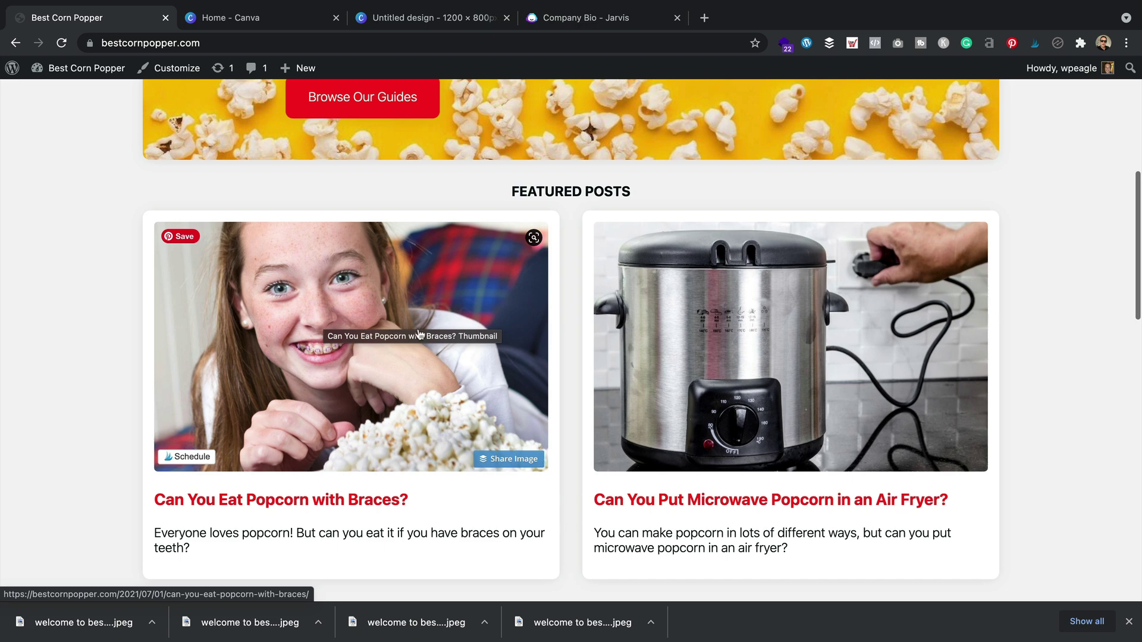
- Open the featured post Can You Eat Popcorn with Braces? and review its headings, images, body text and related posts
click(410, 289)
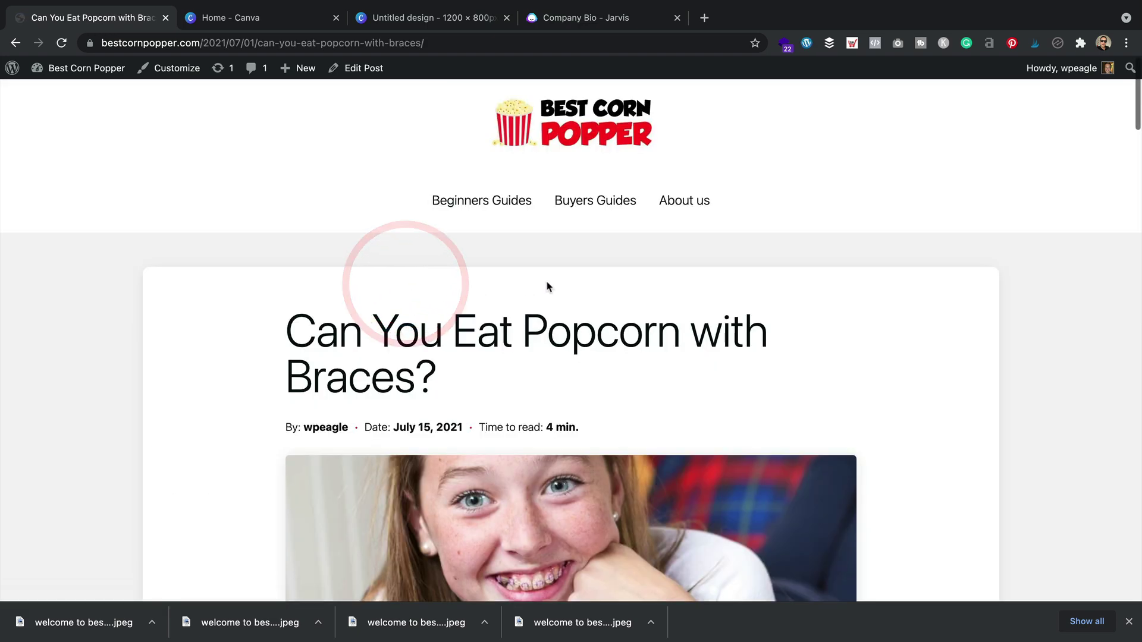
scroll(546, 286, down, 6)
scroll(547, 284, down, 6)
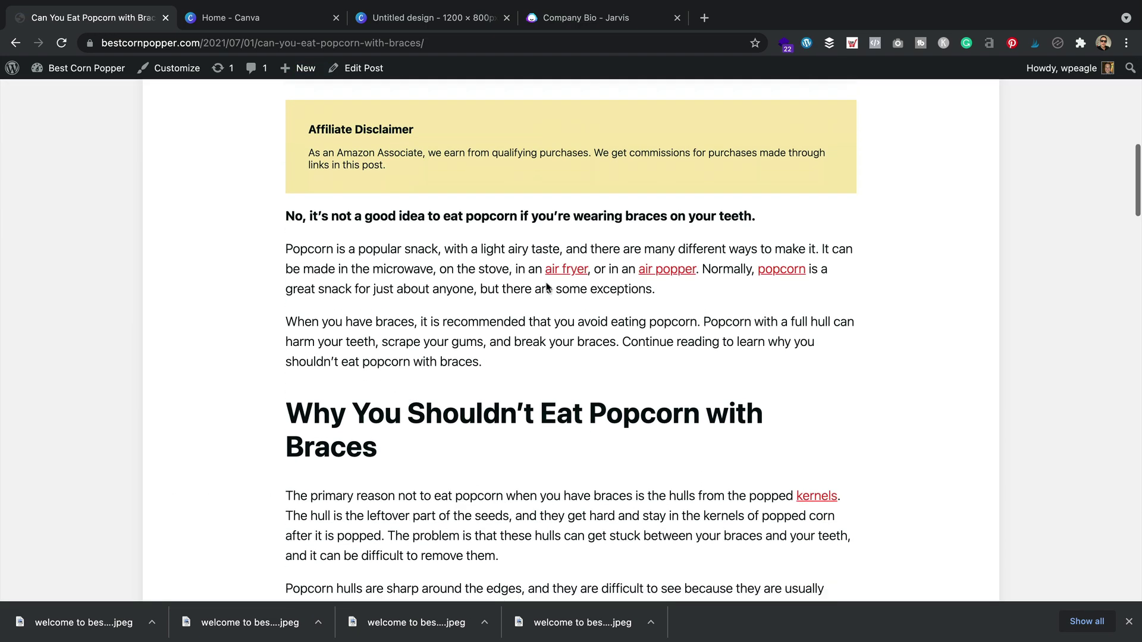
drag(430, 320, 293, 284)
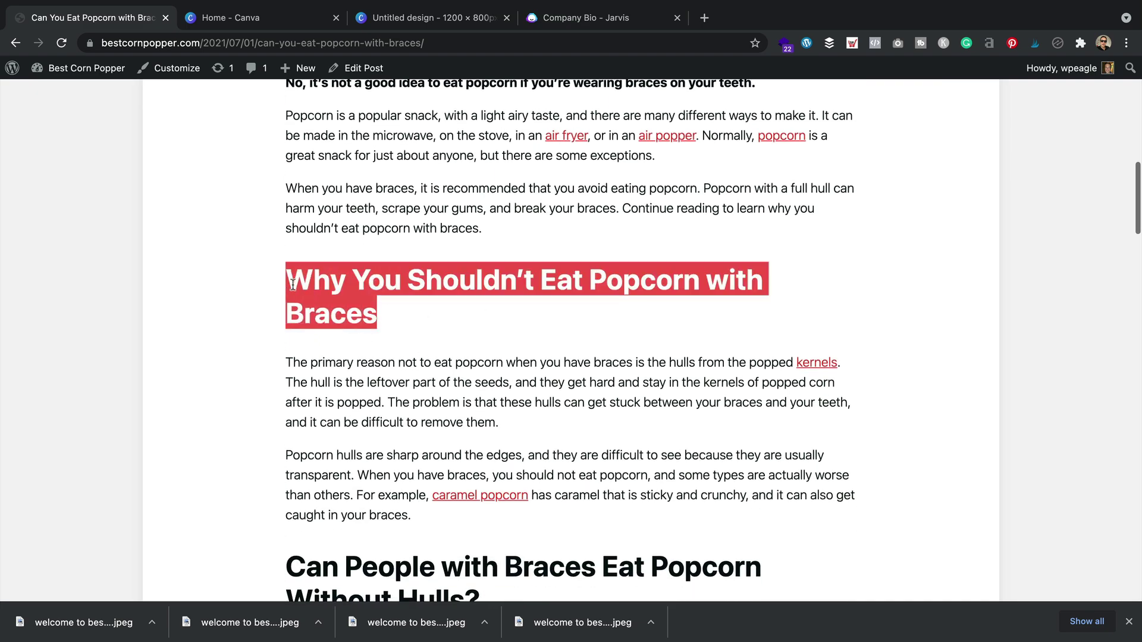
scroll(435, 320, down, 15)
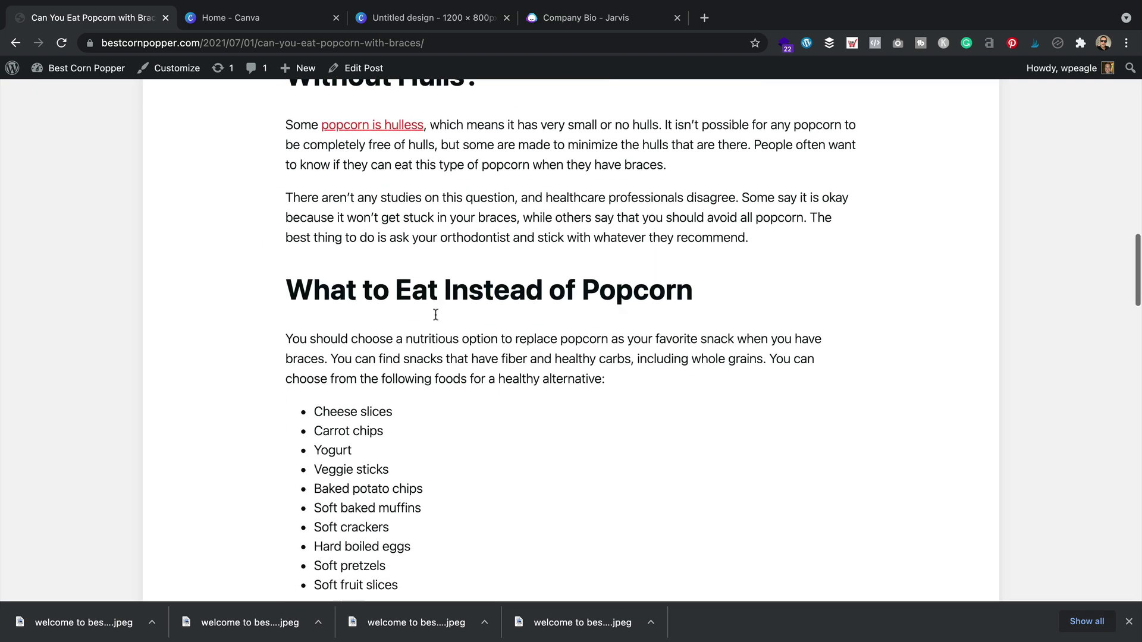
scroll(436, 320, down, 20)
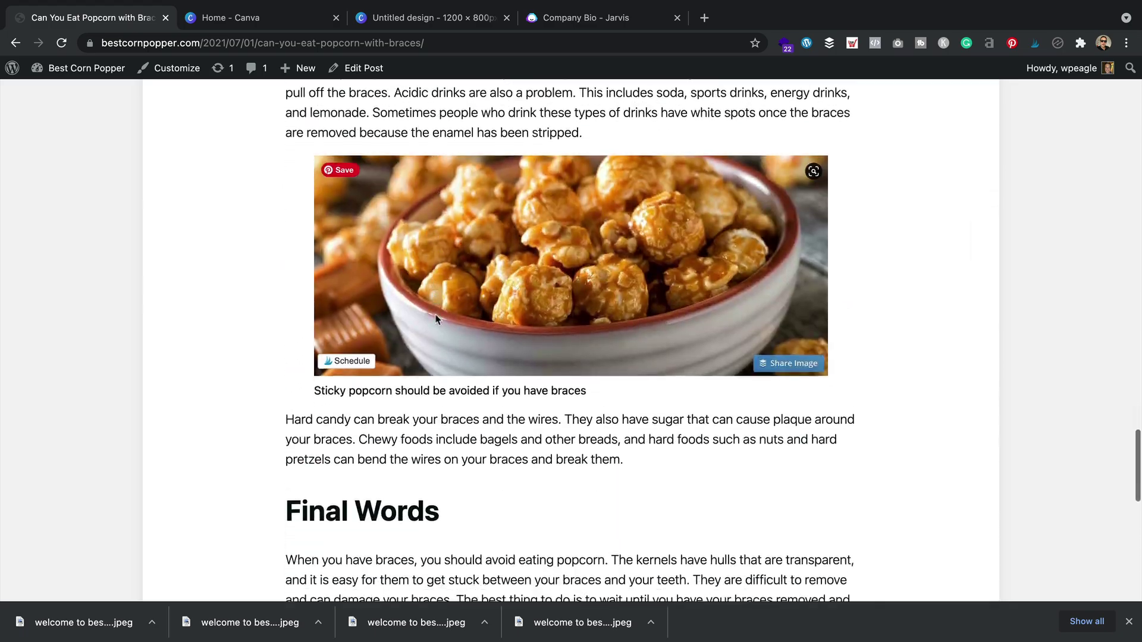
scroll(436, 403, up, 20)
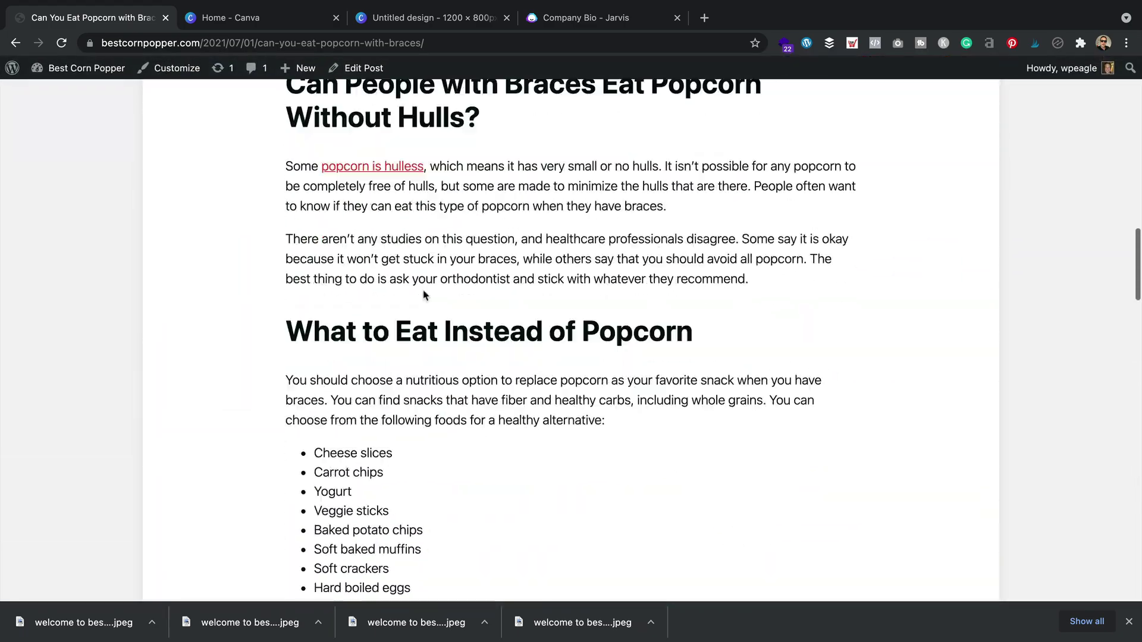
scroll(426, 297, down, 12)
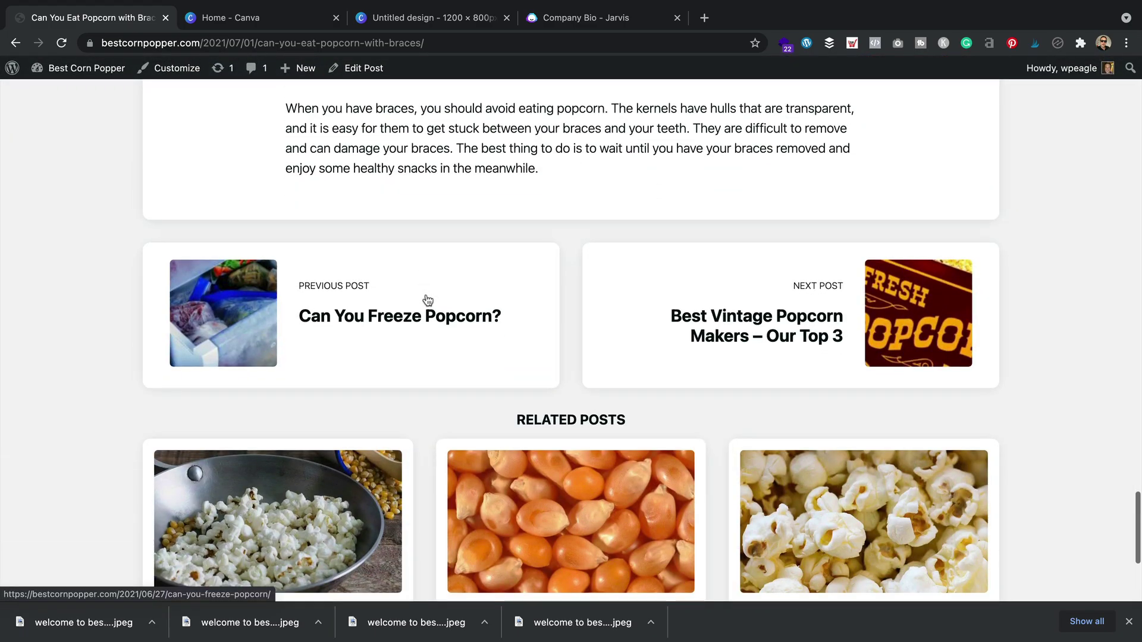
- Open the next post, Best Vintage Popcorn Makers – Our Top 3, and review its title, comparison table and product heading sizes
click(815, 314)
scroll(608, 257, down, 10)
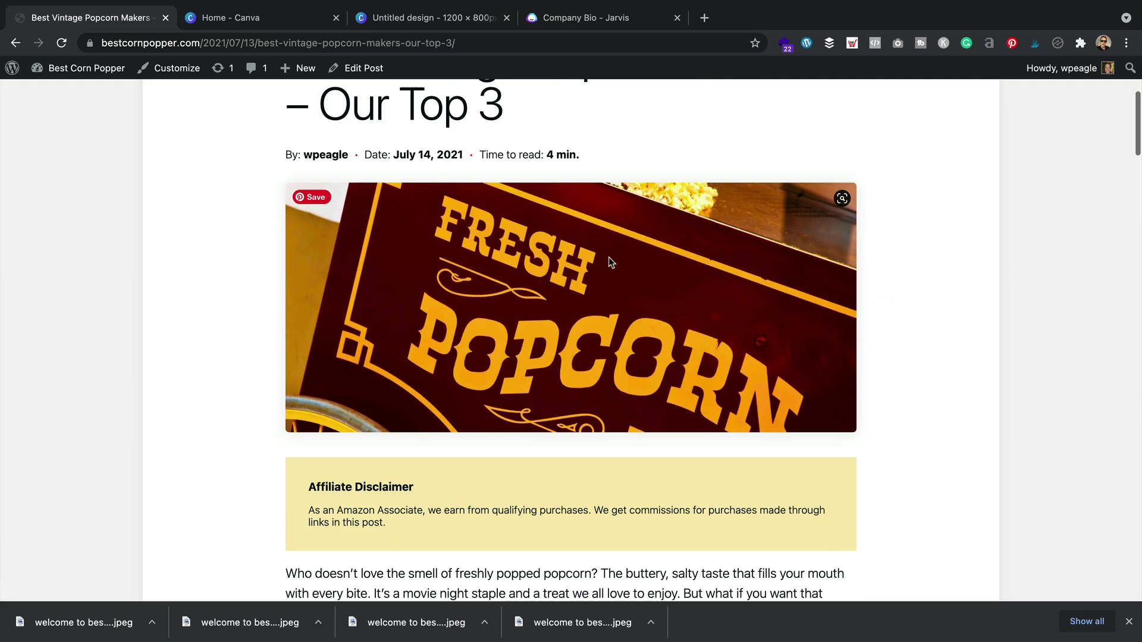
scroll(608, 257, down, 8)
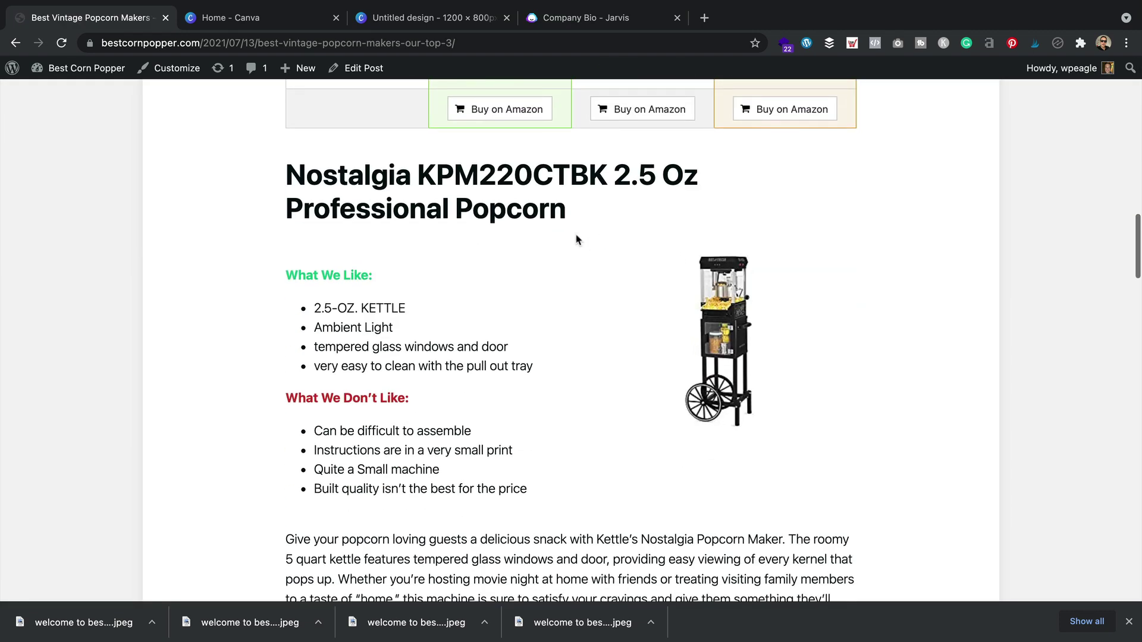
scroll(575, 238, up, 1)
triple_click(571, 239)
click(280, 225)
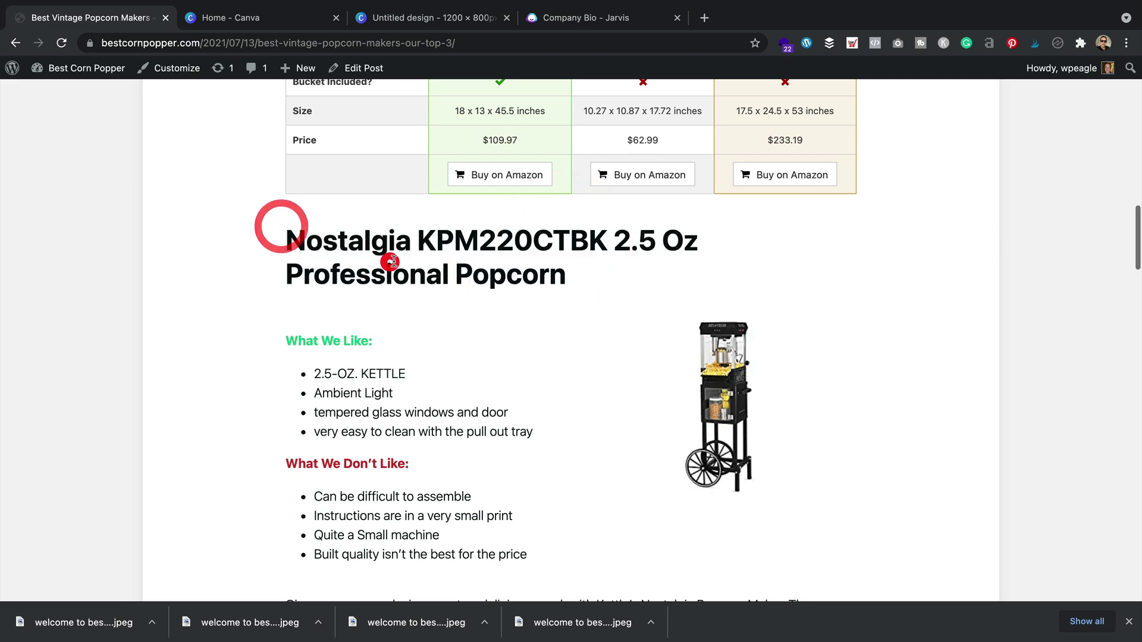
click(389, 261)
scroll(390, 262, up, 8)
scroll(357, 262, up, 1)
triple_click(337, 272)
click(999, 271)
click(815, 262)
- Open the Popcorn Typography theme options for this post and set both the default and headings font faces to Helvetica
click(177, 68)
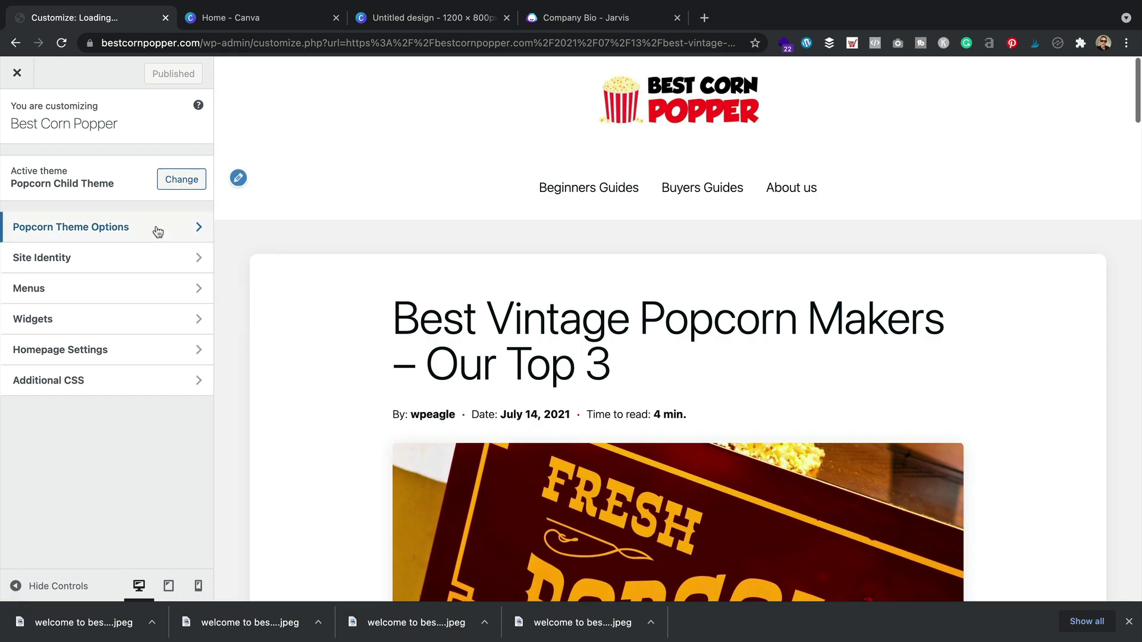
click(157, 228)
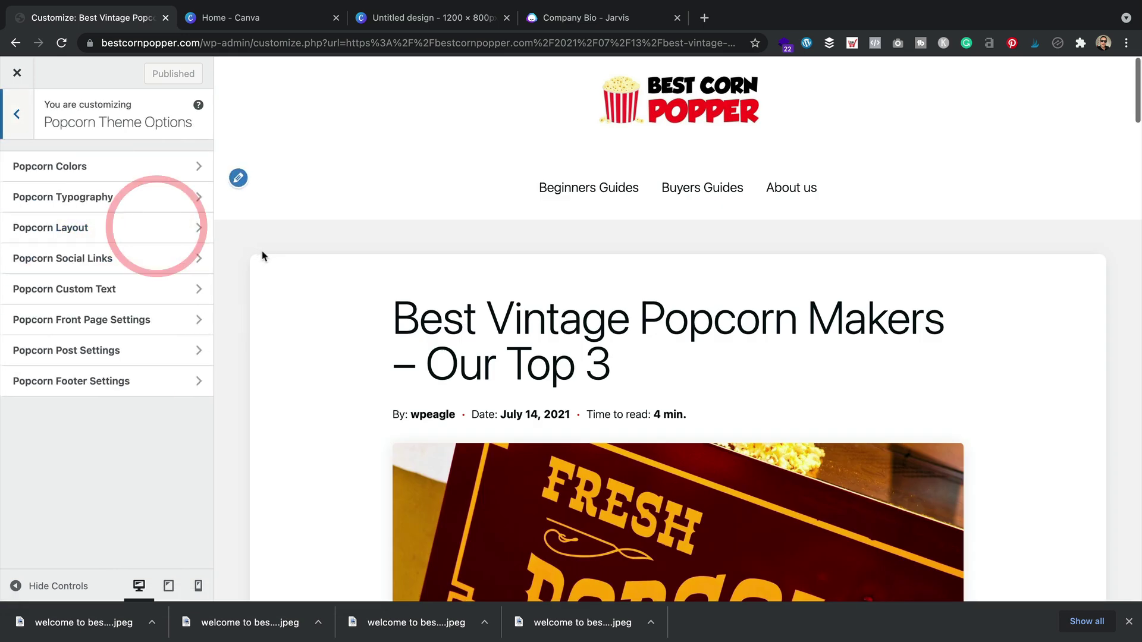
click(131, 196)
scroll(382, 266, down, 3)
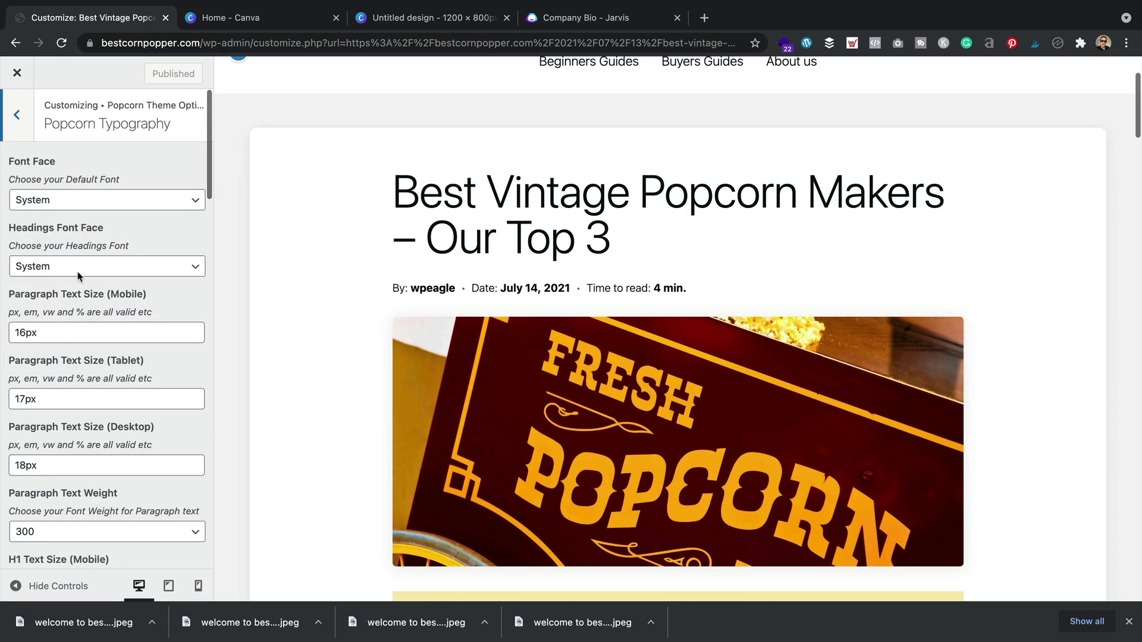
scroll(128, 285, down, 2)
scroll(154, 224, up, 2)
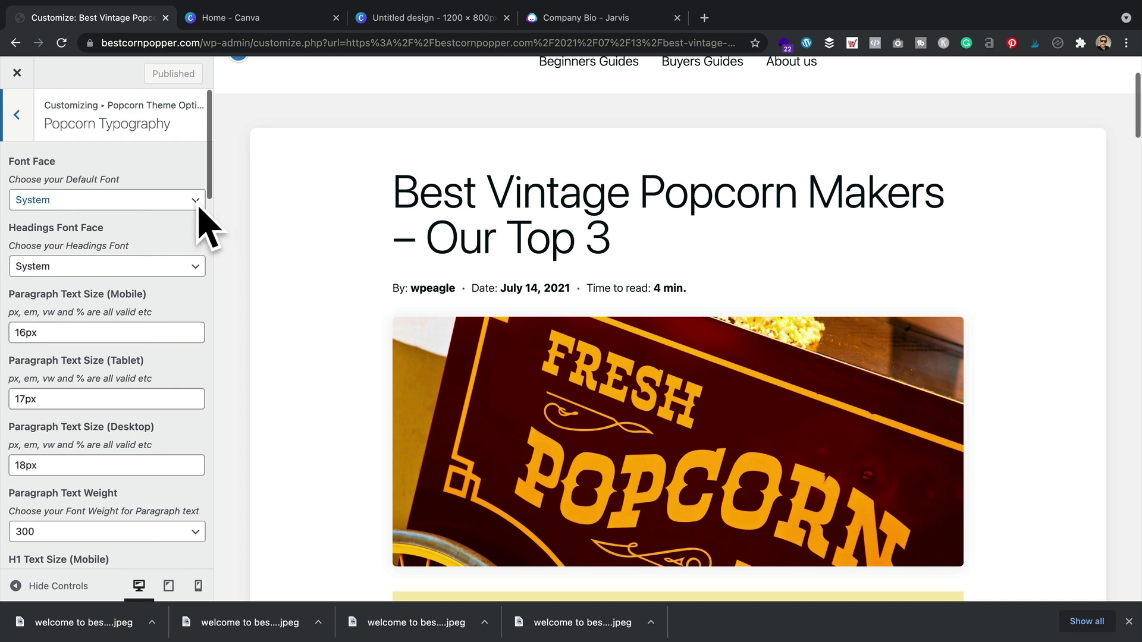
click(171, 203)
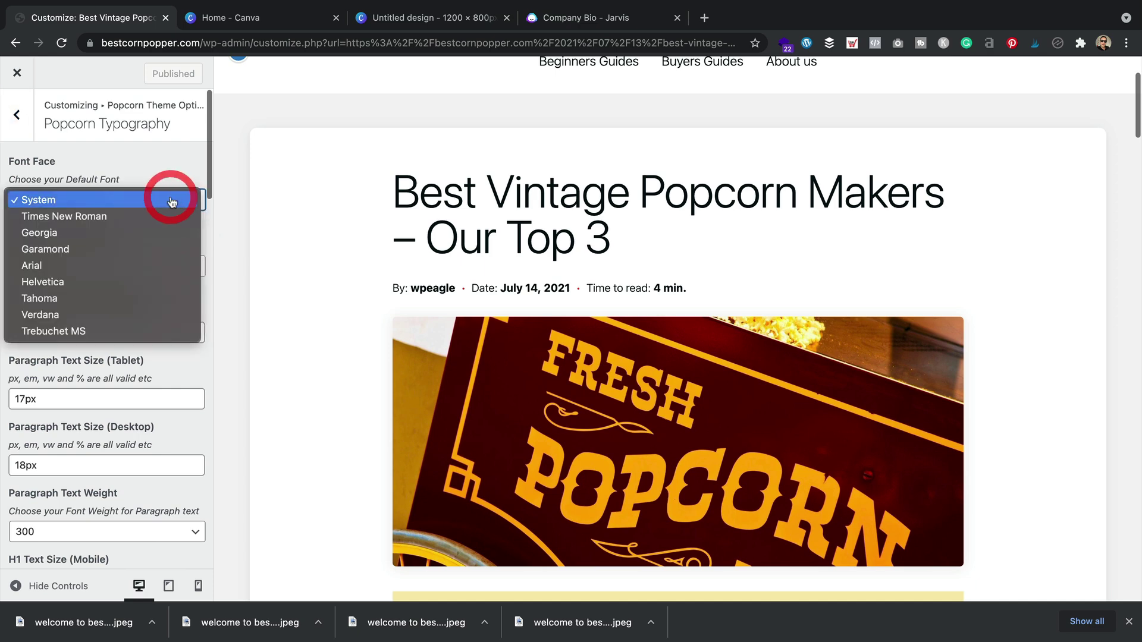
click(135, 279)
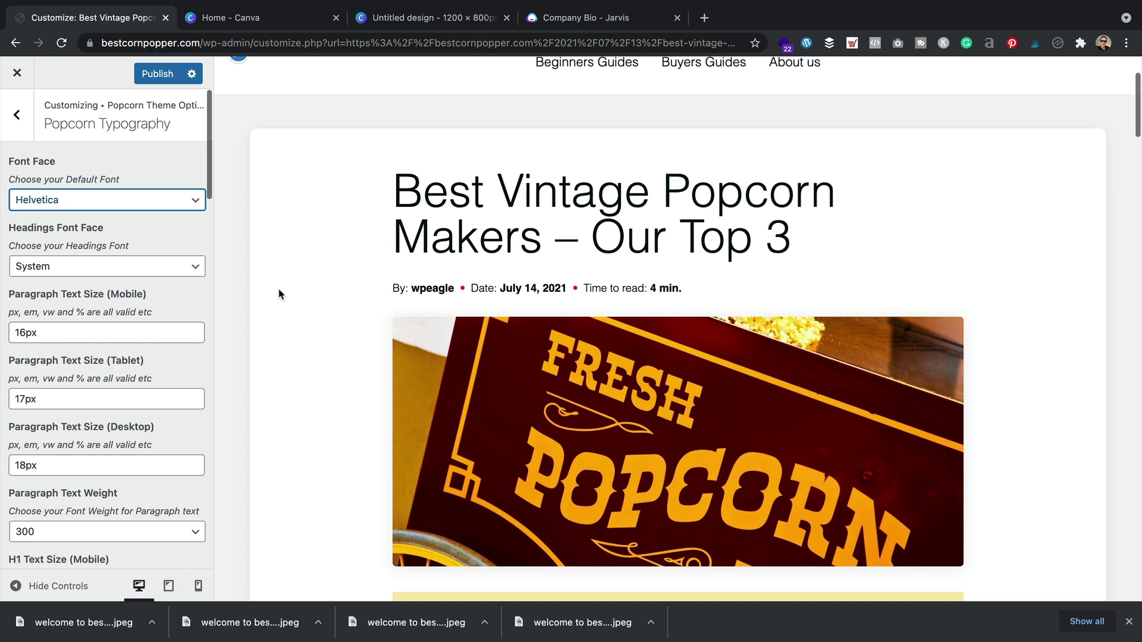
click(184, 267)
click(110, 349)
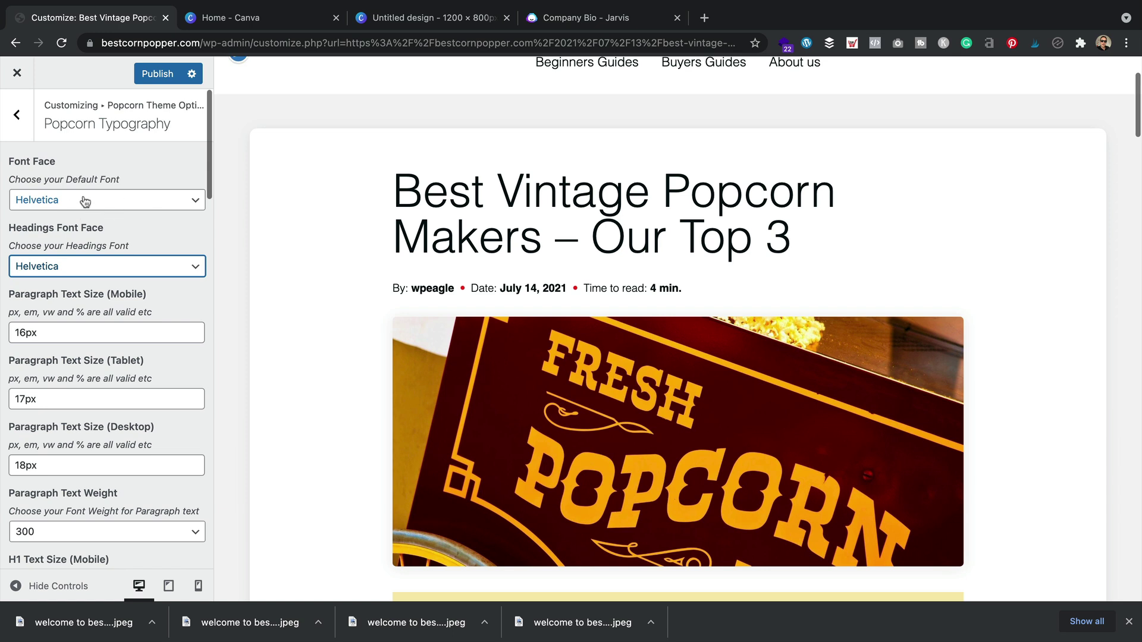
- Review the paragraph and H1 typography settings, previewing the post at tablet and mobile sizes before returning to desktop
scroll(127, 244, down, 3)
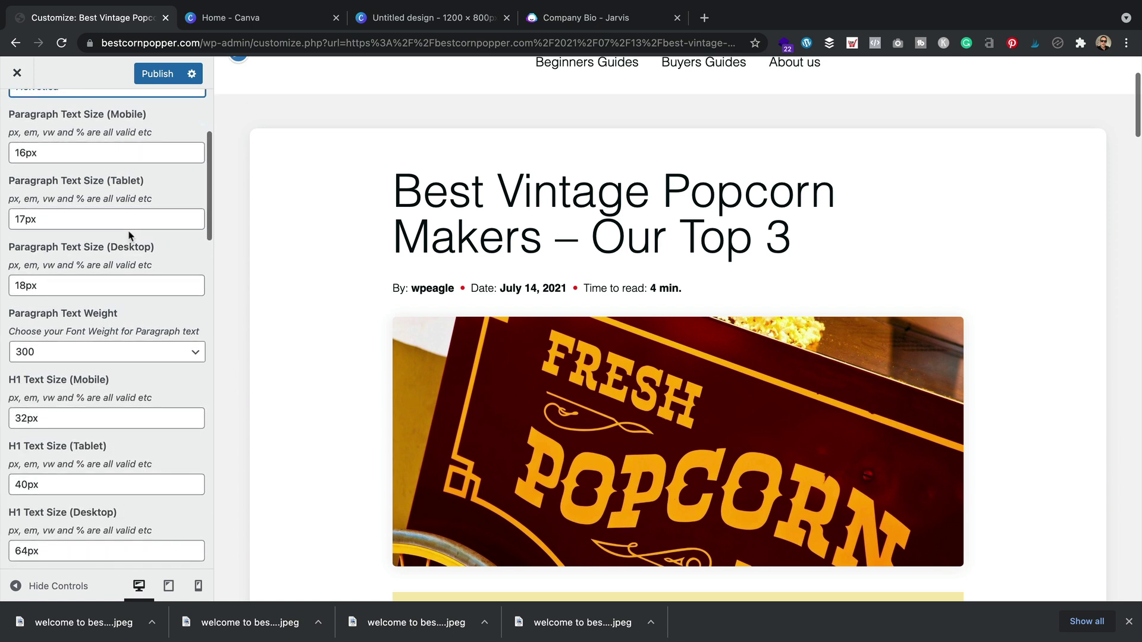
scroll(129, 235, down, 2)
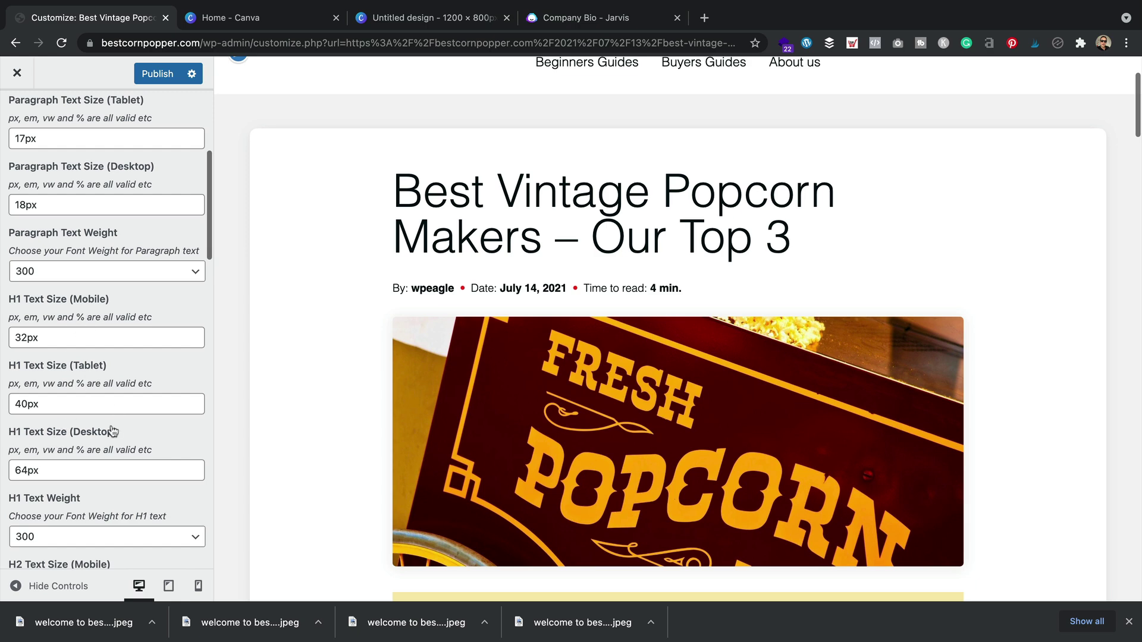
click(168, 586)
click(198, 587)
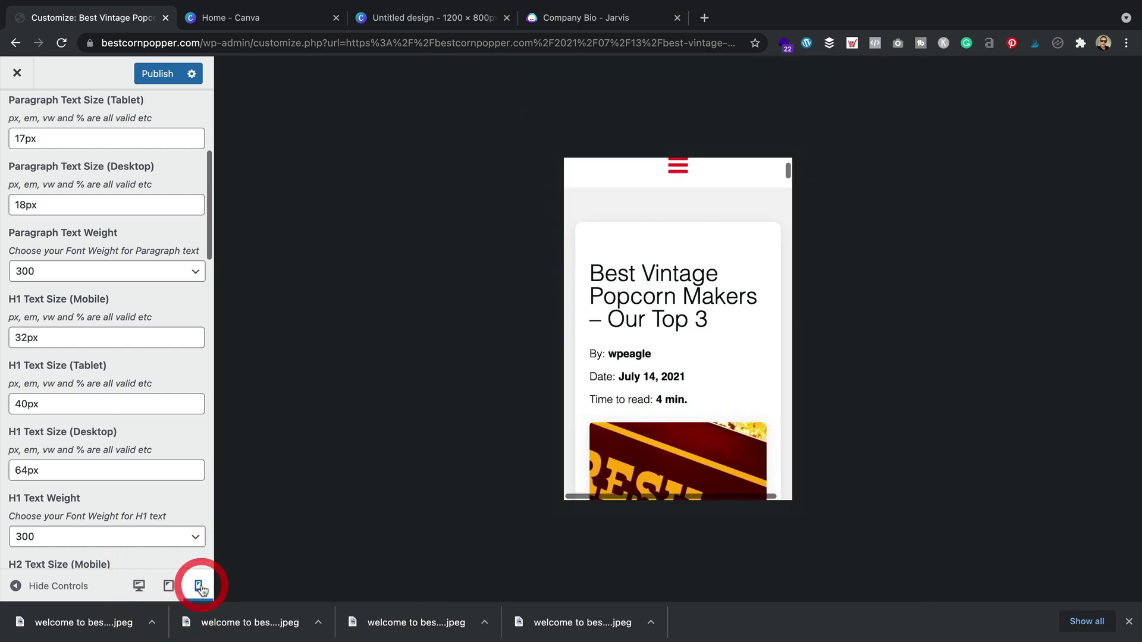
click(138, 586)
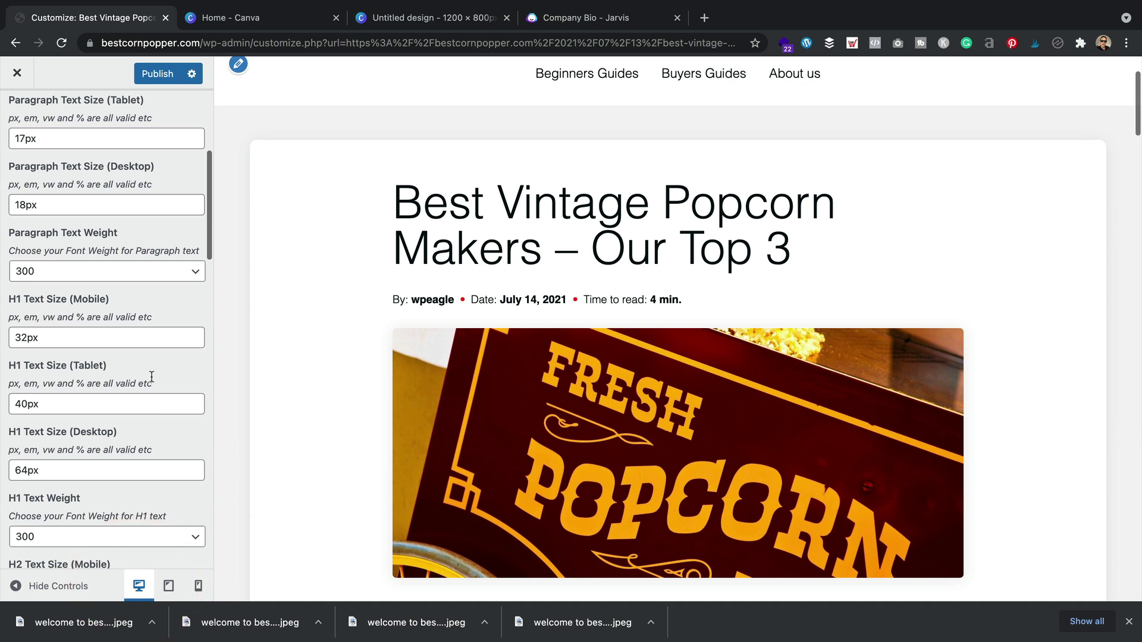
- Set the H1 desktop text size to 58px and the H1 text weight to 600
scroll(151, 373, down, 1)
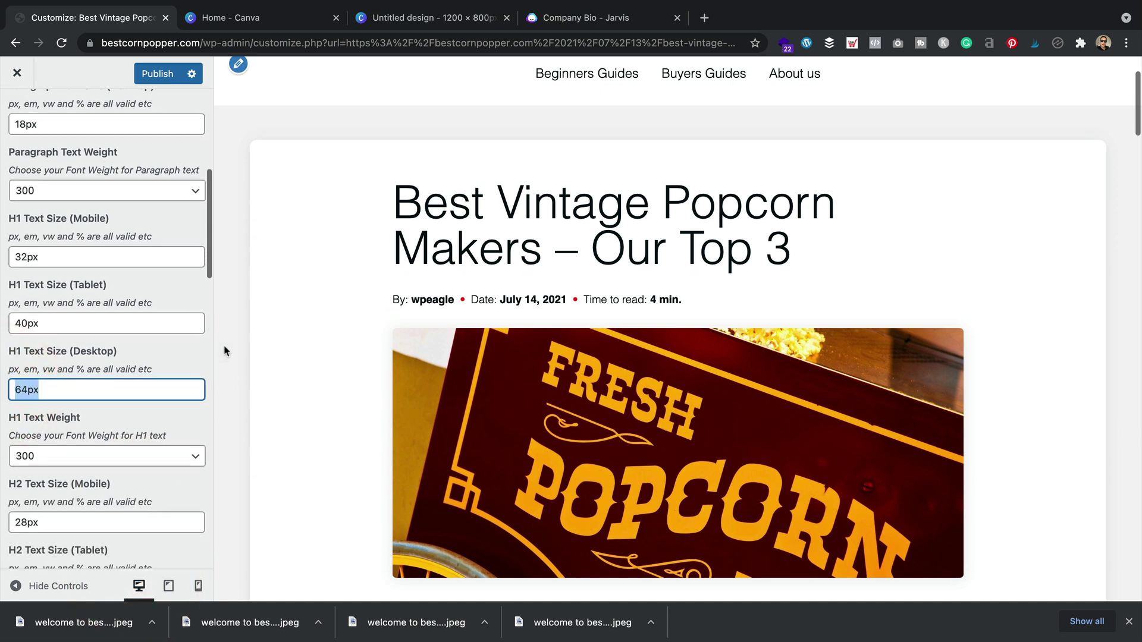
text(px)
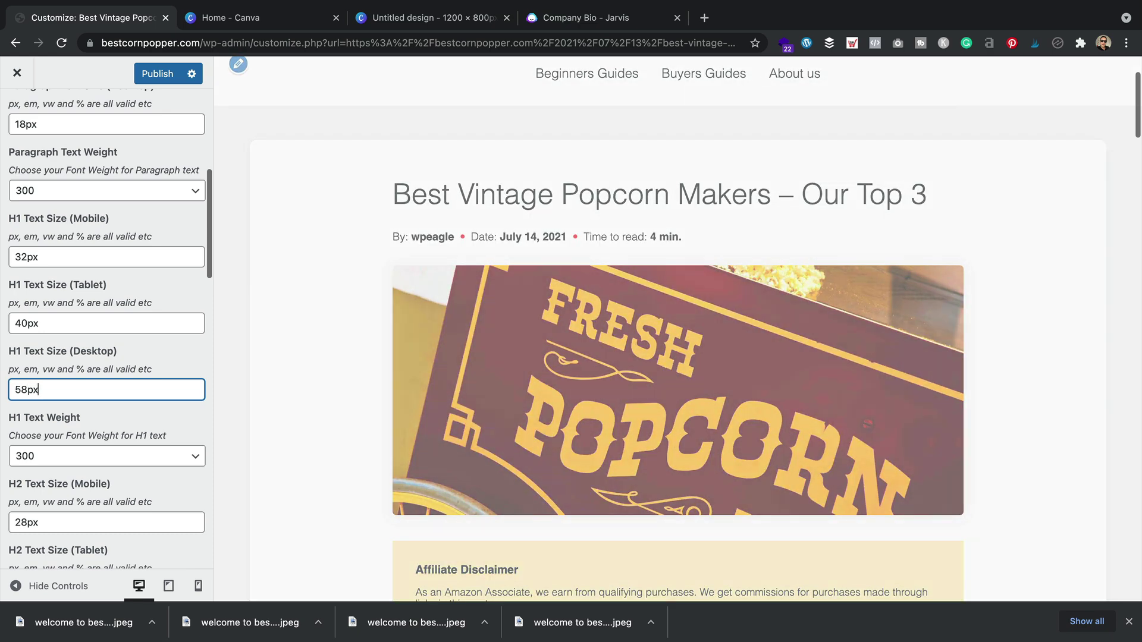
click(166, 456)
click(128, 506)
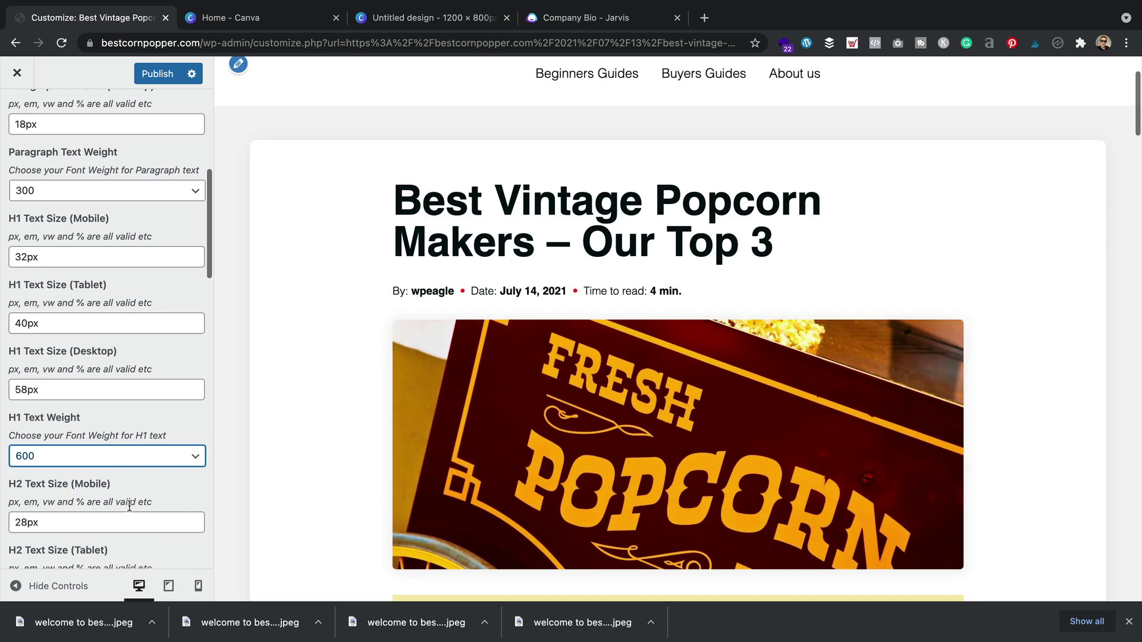
- Preview the restyled H1 post title at tablet and mobile sizes, and return to the desktop preview
scroll(98, 413, down, 1)
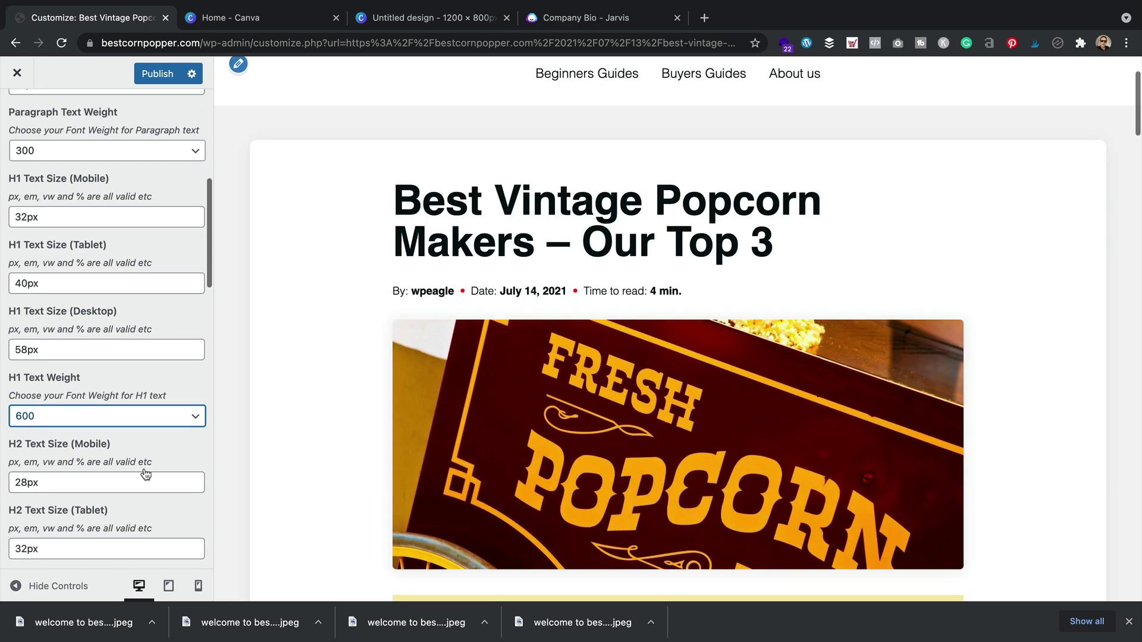
click(172, 588)
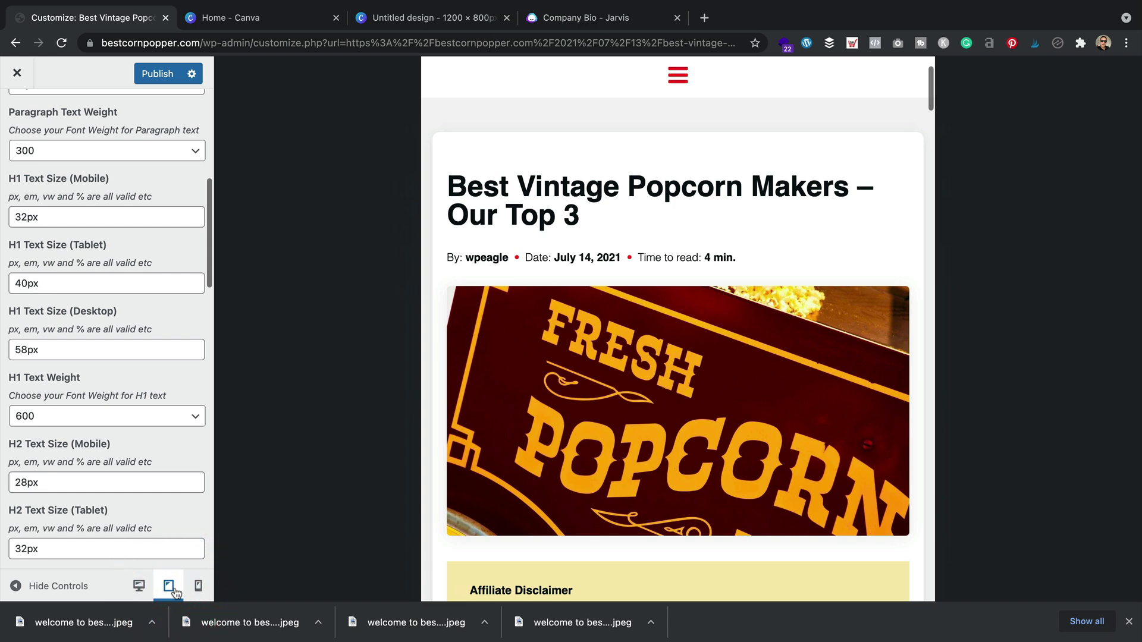
click(196, 587)
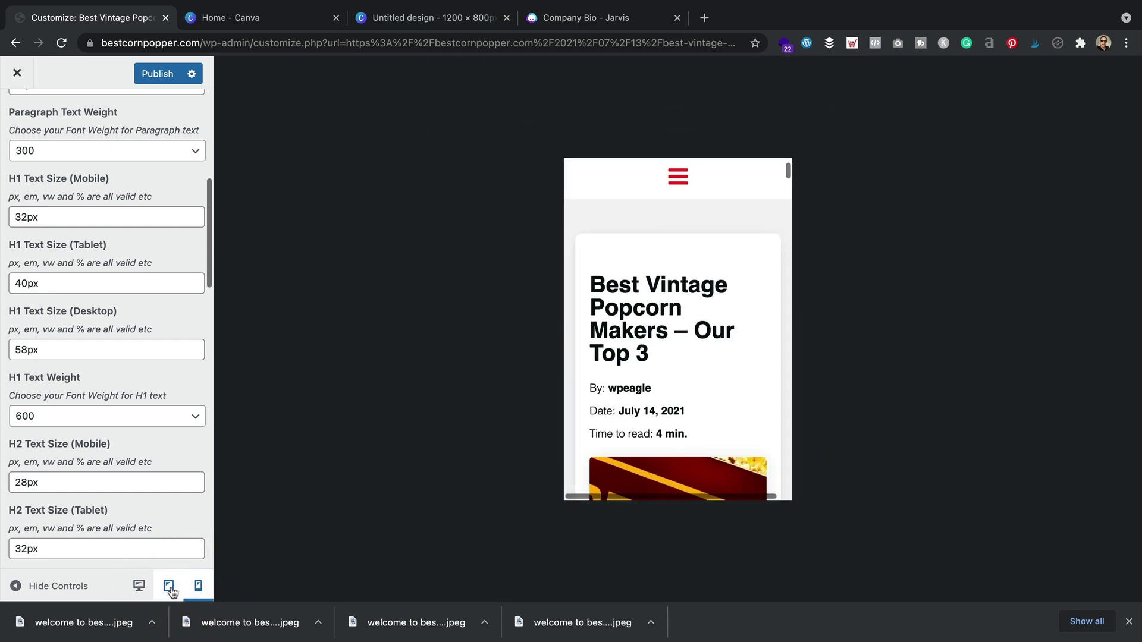
click(170, 587)
click(139, 585)
- Bring the post's Our Top 3 heading into the preview and set the H2 desktop text size to 36px
scroll(450, 385, down, 3)
scroll(451, 385, down, 5)
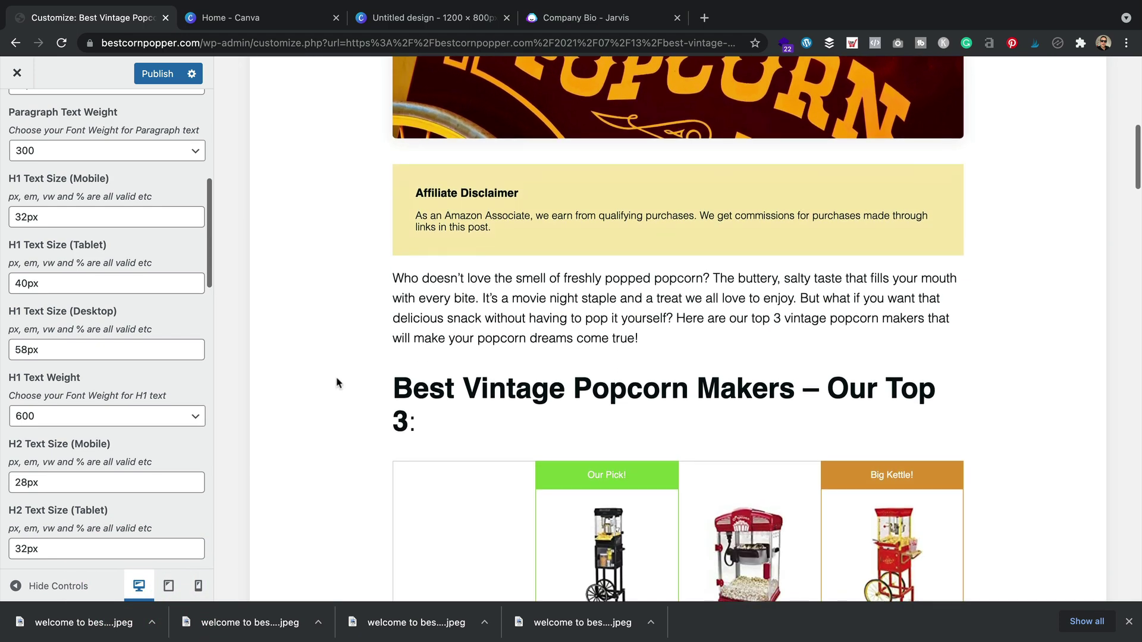
scroll(179, 405, down, 5)
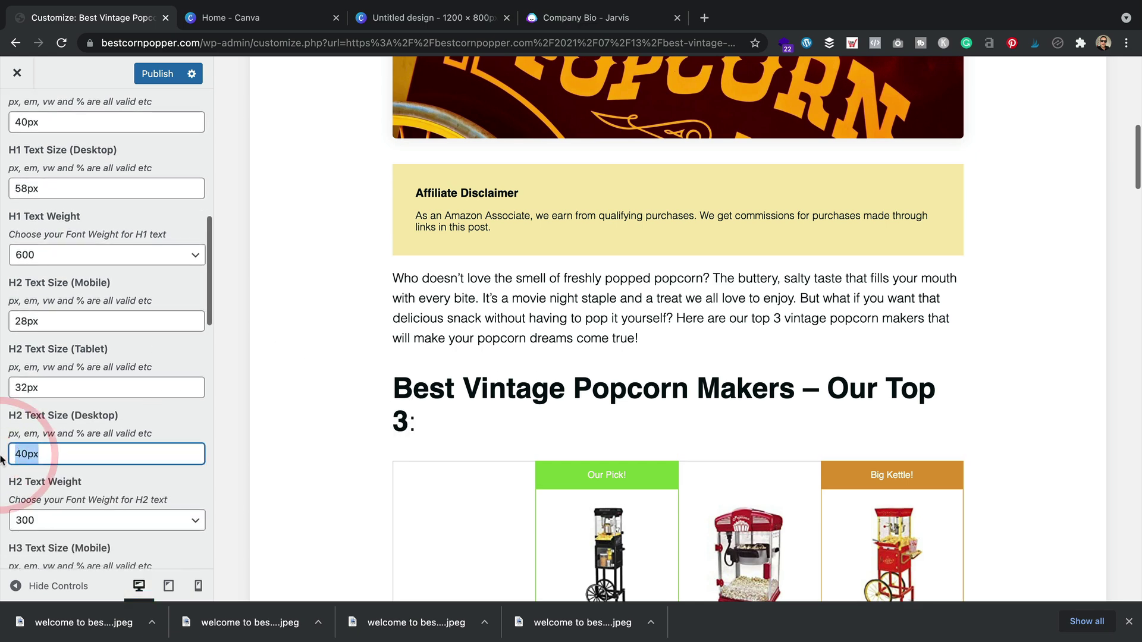
text(px)
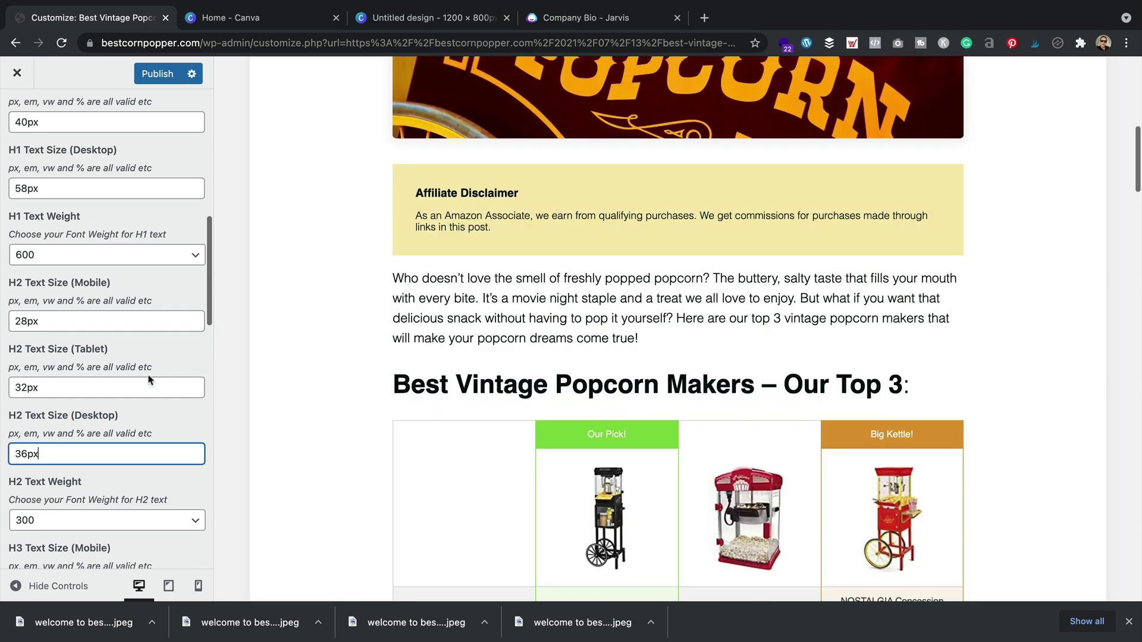
- Check the H2 heading above the comparison table at tablet and mobile sizes, and return to the desktop preview
scroll(141, 379, down, 2)
click(169, 585)
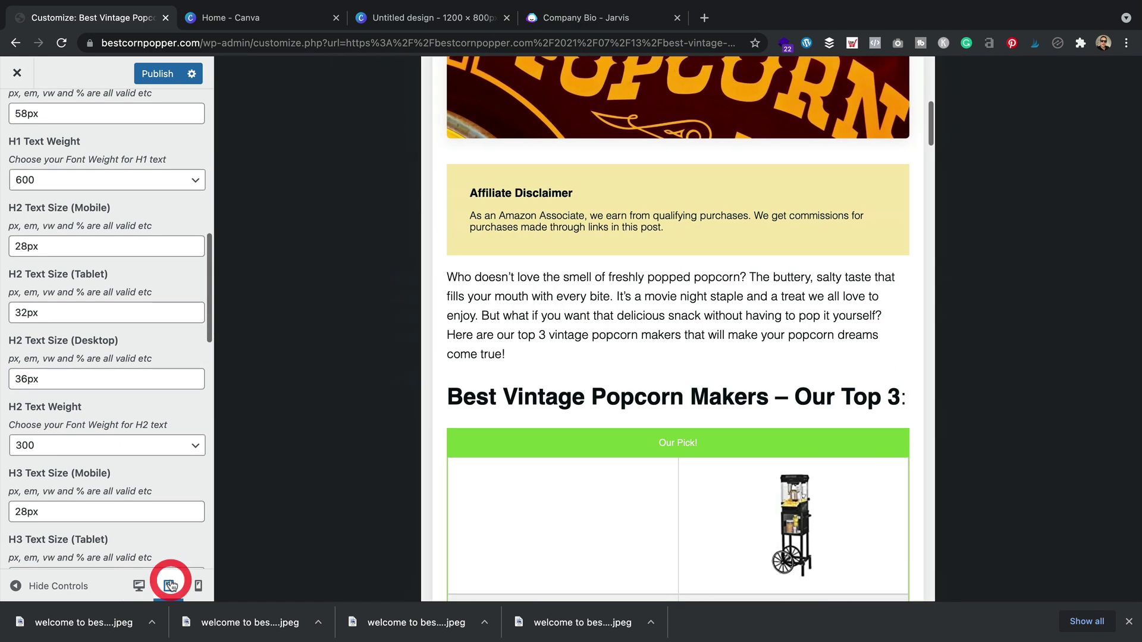
click(198, 586)
scroll(722, 334, up, 5)
scroll(719, 342, down, 5)
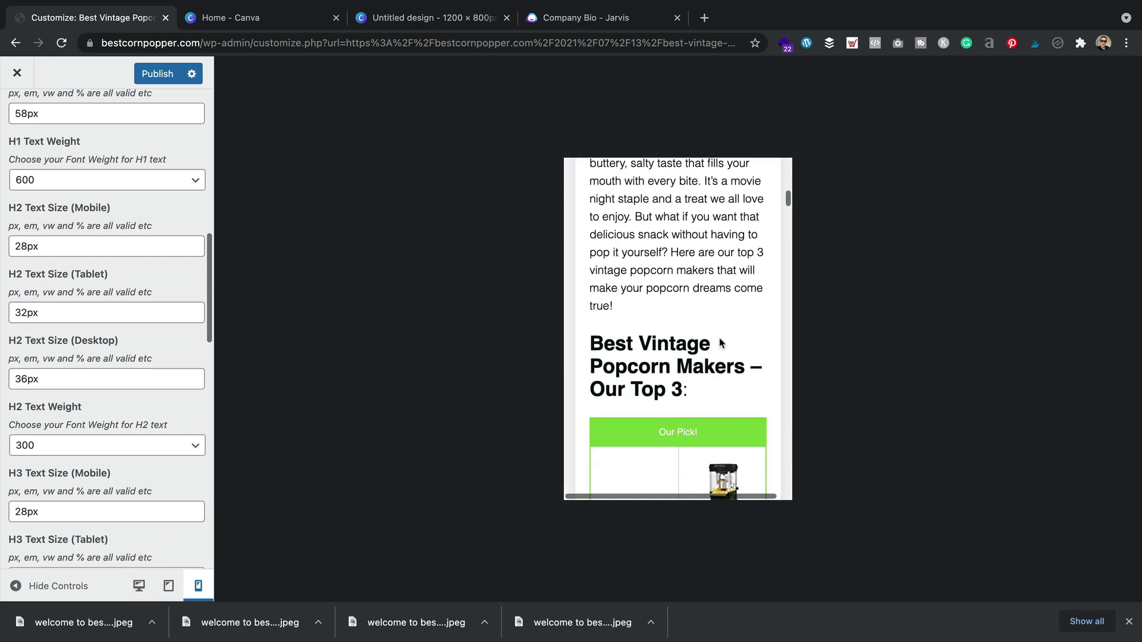
scroll(97, 403, down, 2)
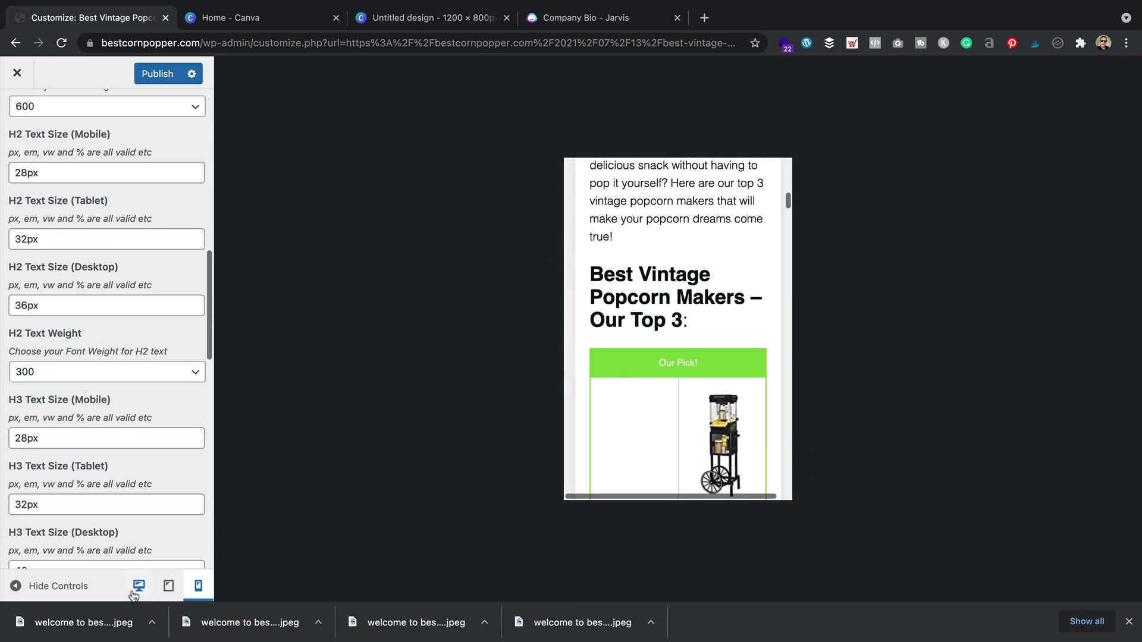
click(139, 586)
- Bring the Nostalgia product heading into the preview and set the H3 desktop text size to 30px
scroll(401, 351, down, 1)
scroll(74, 407, down, 2)
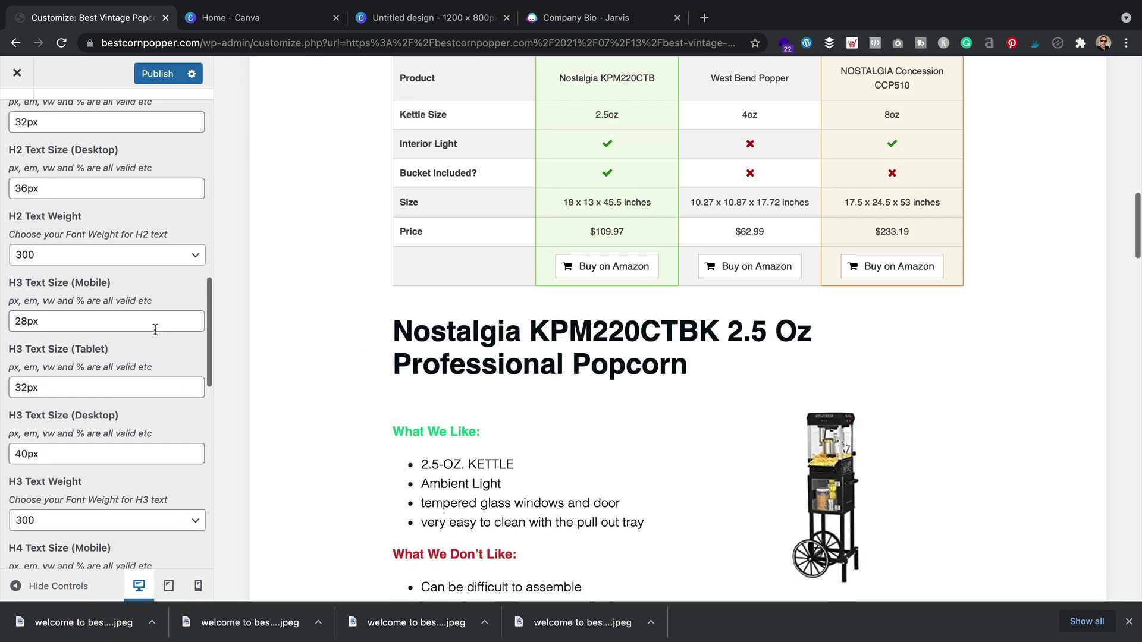
scroll(156, 330, up, 3)
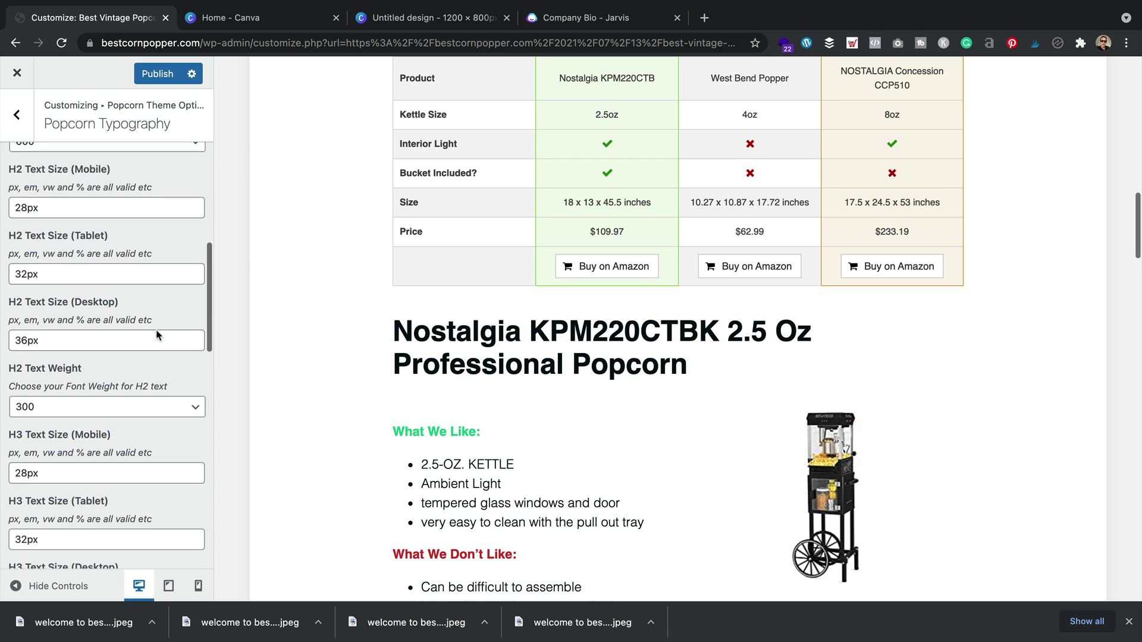
scroll(157, 333, down, 1)
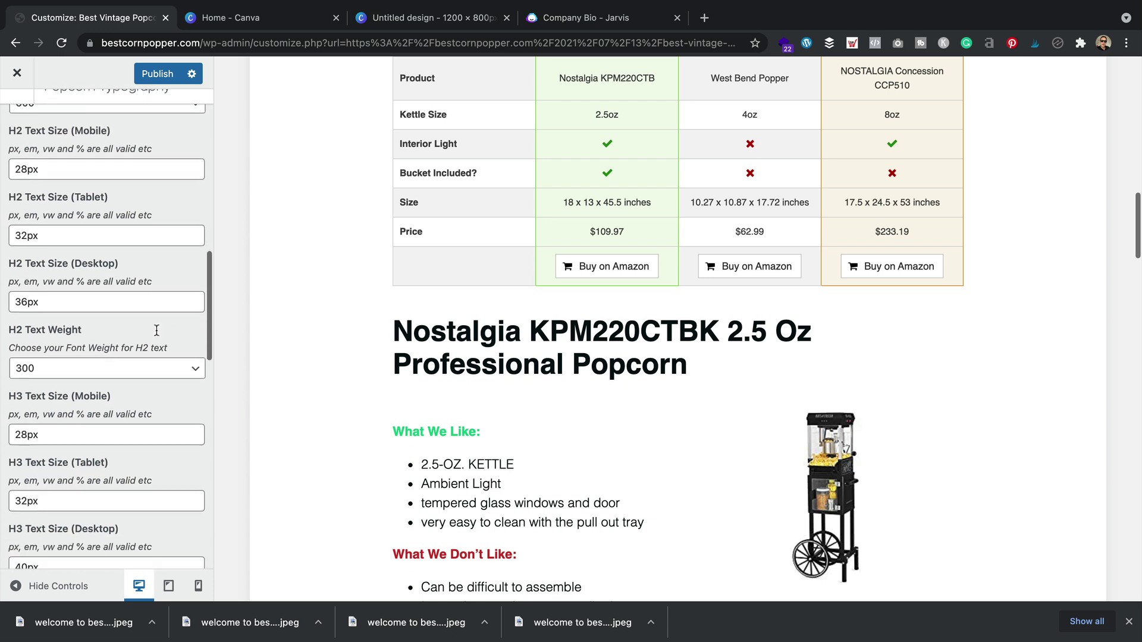
scroll(81, 418, up, 2)
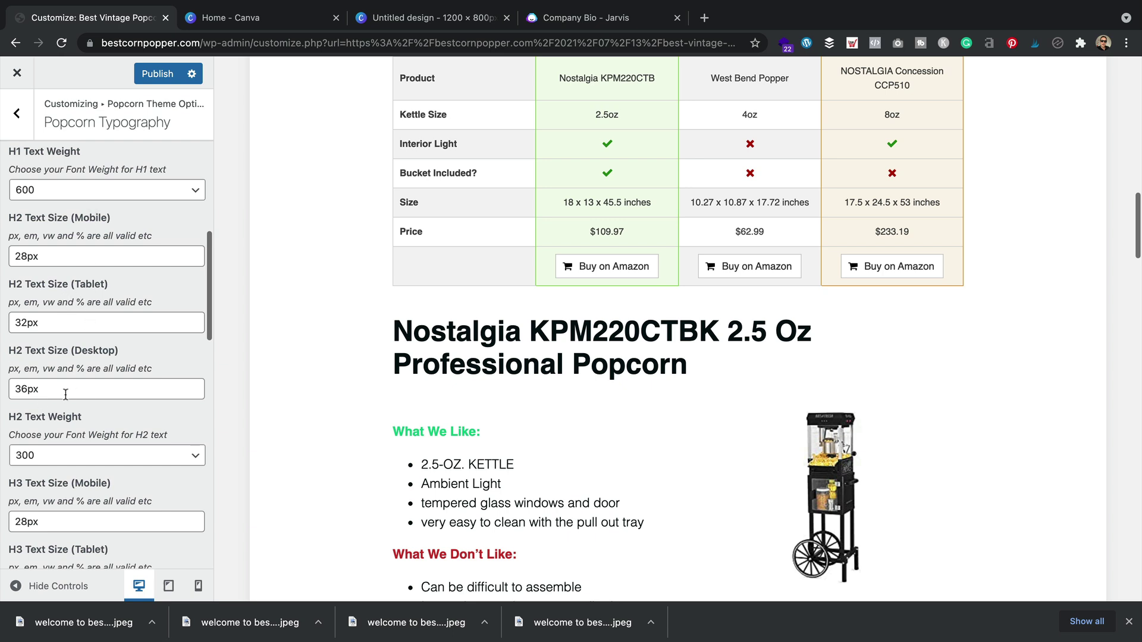
scroll(65, 394, down, 3)
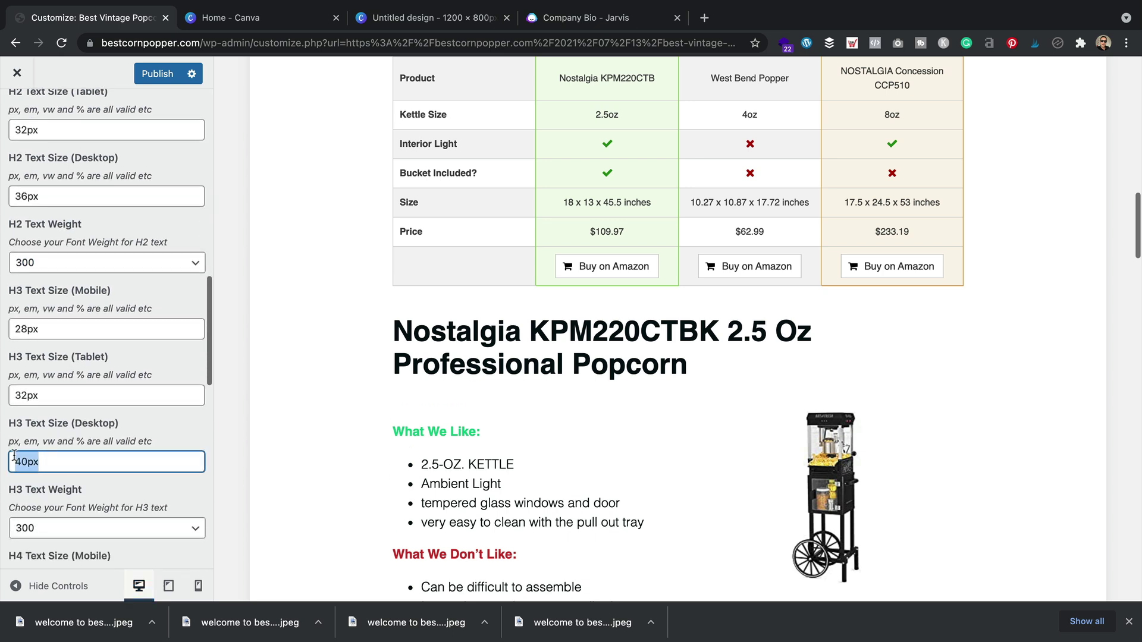
text(px)
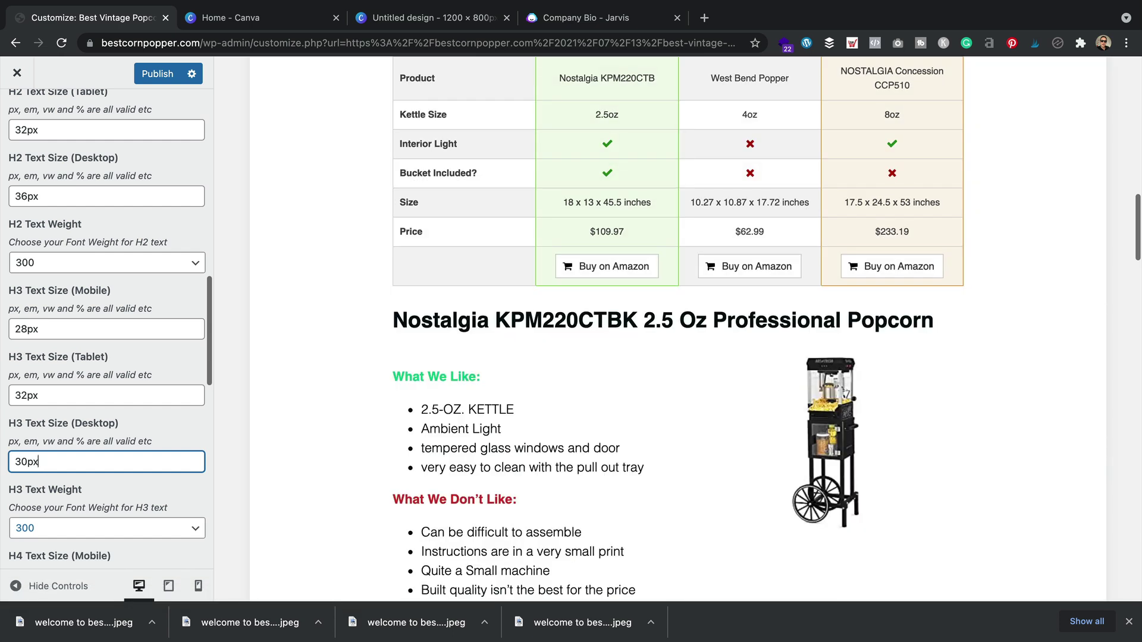
- Check the Nostalgia product's H3 heading in the tablet preview and then in the mobile preview
scroll(167, 416, down, 2)
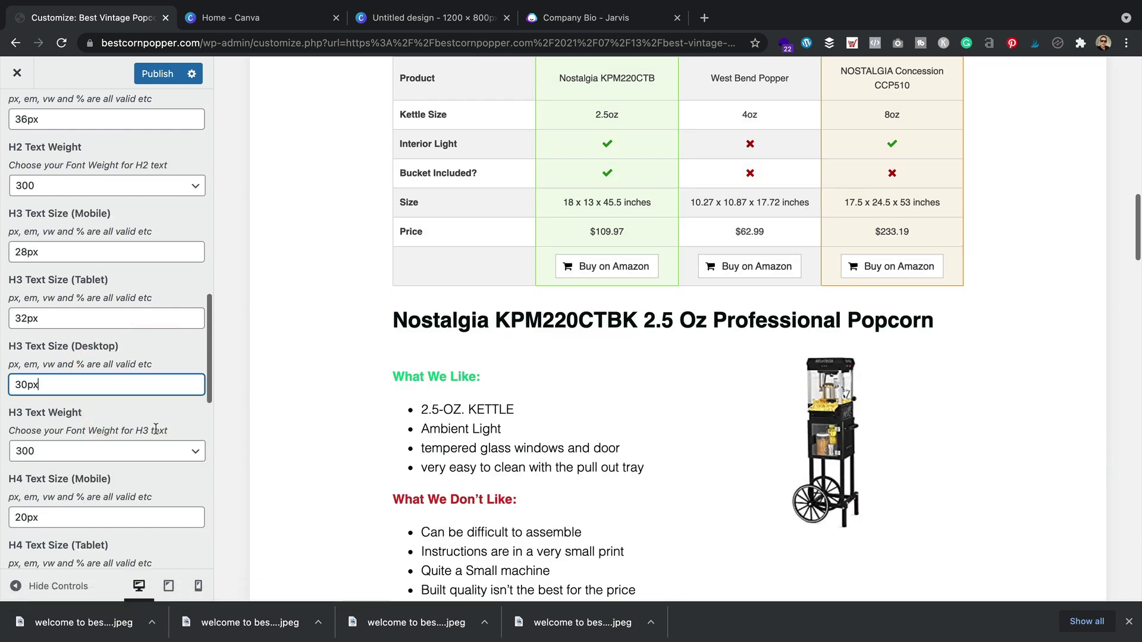
click(169, 584)
scroll(494, 462, up, 6)
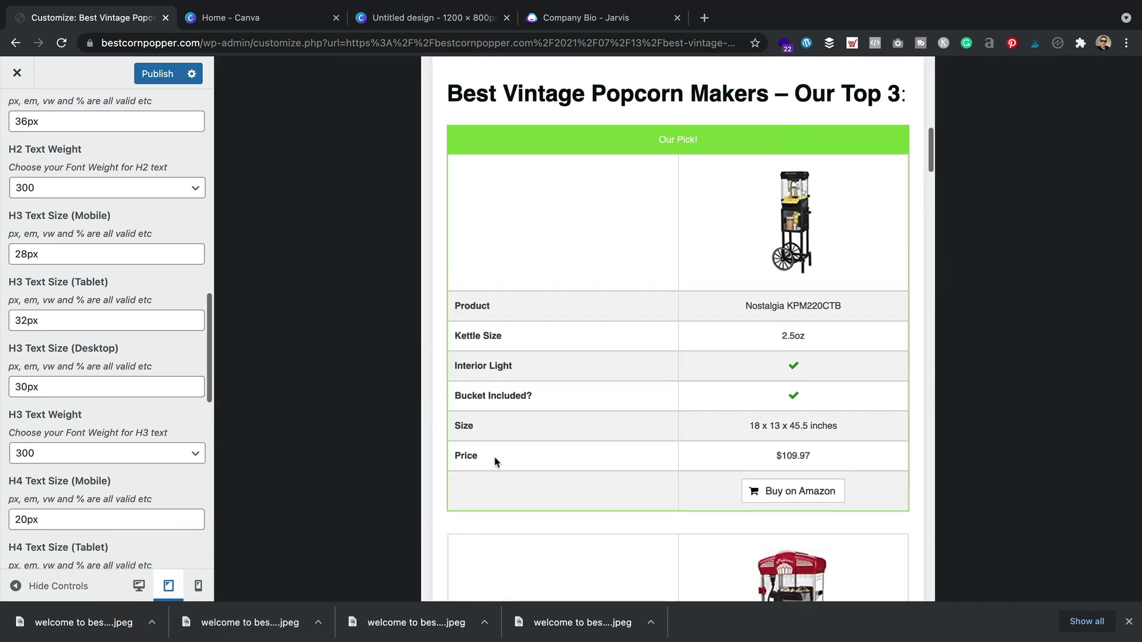
scroll(495, 462, down, 15)
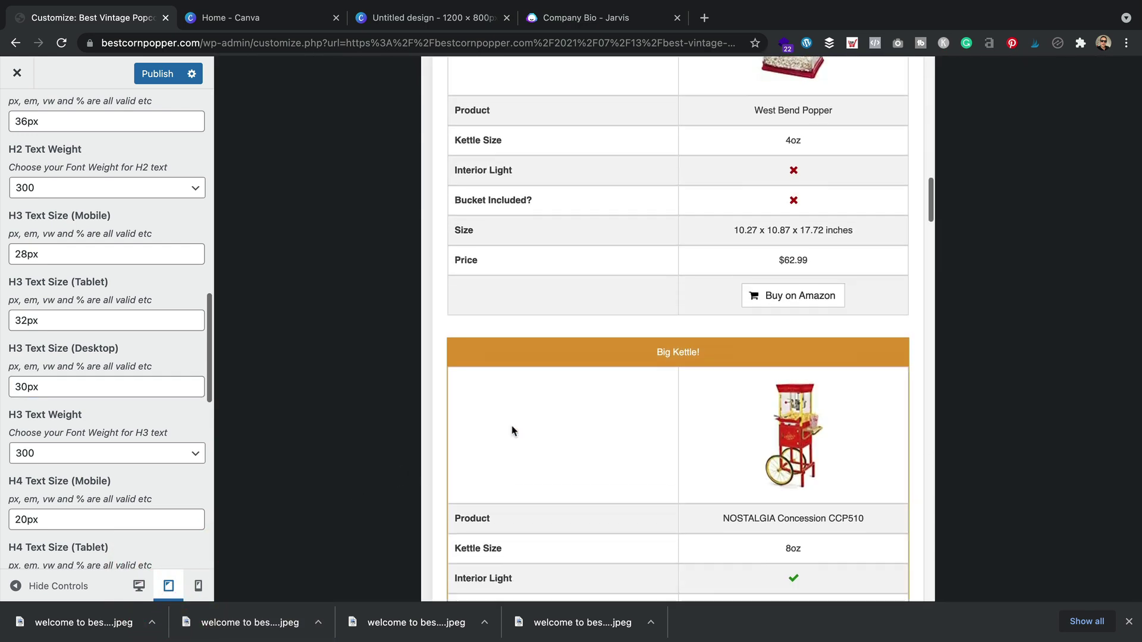
scroll(513, 430, down, 3)
scroll(512, 429, up, 4)
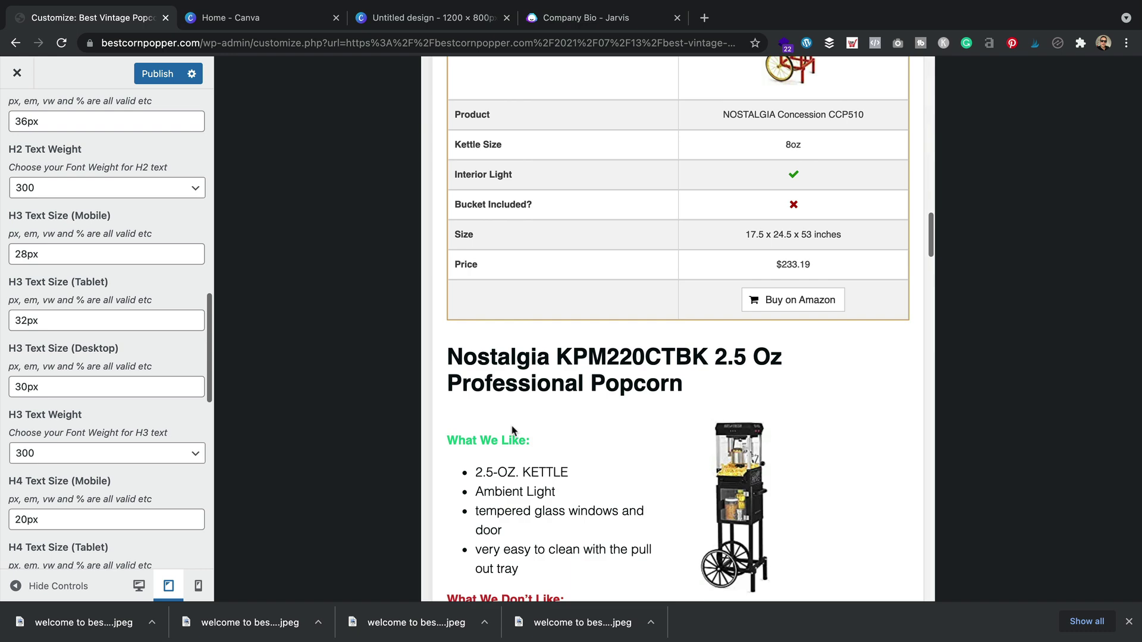
scroll(511, 427, up, 14)
scroll(511, 427, down, 11)
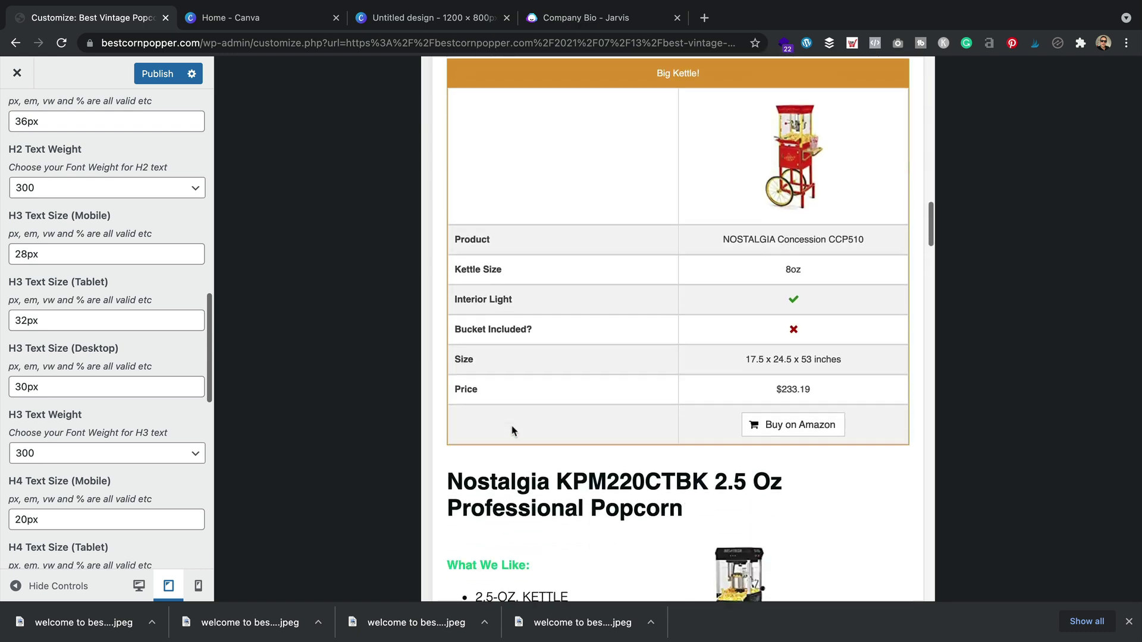
scroll(512, 429, down, 6)
click(198, 586)
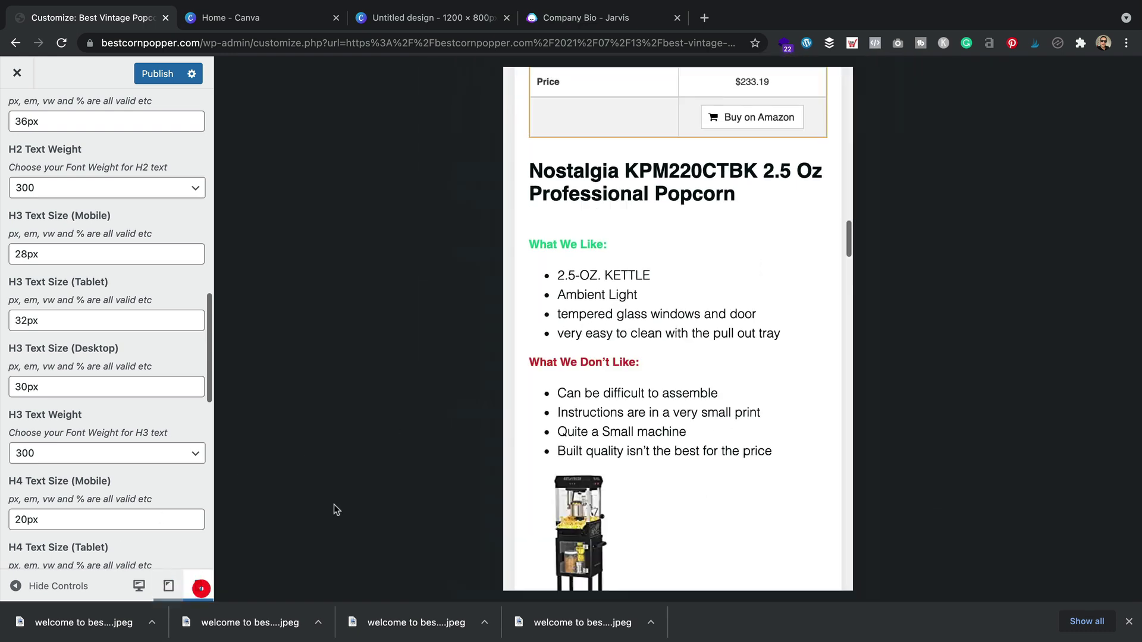
scroll(702, 323, down, 5)
scroll(702, 324, up, 1)
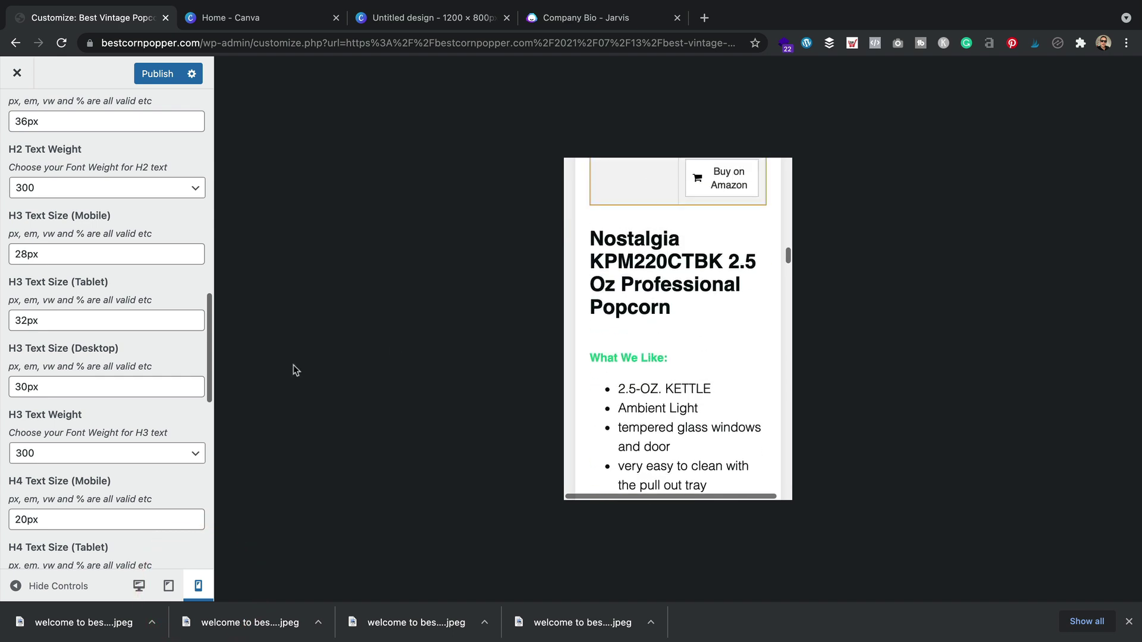
- Look over the H4 to H6 text settings, publish the typography changes and close the Customizer
scroll(80, 364, down, 8)
scroll(76, 347, down, 4)
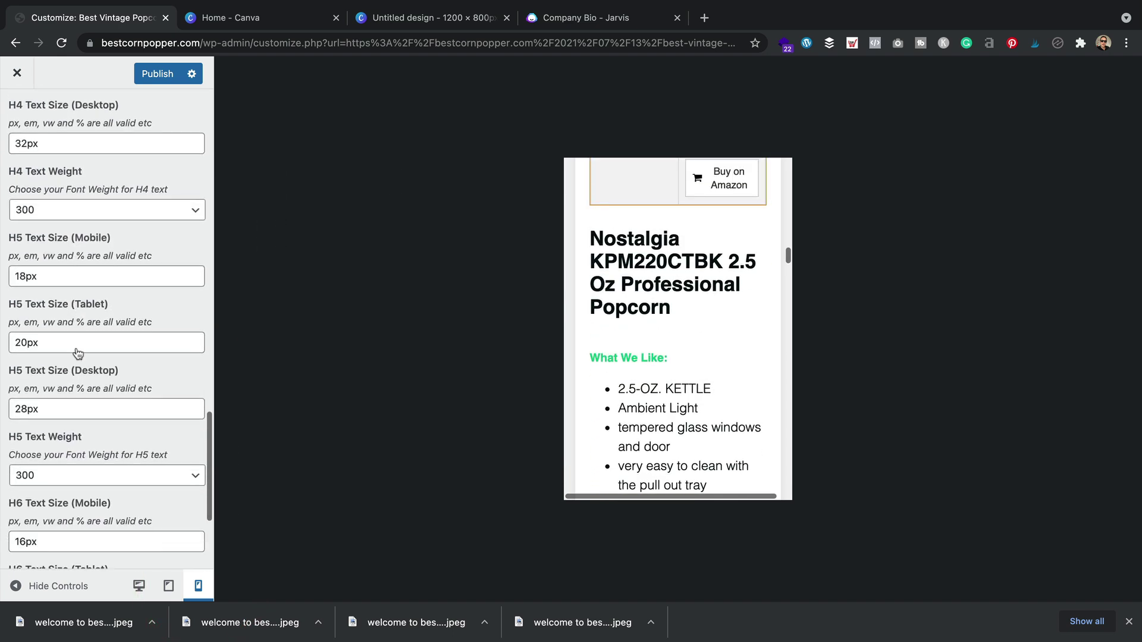
scroll(79, 348, up, 15)
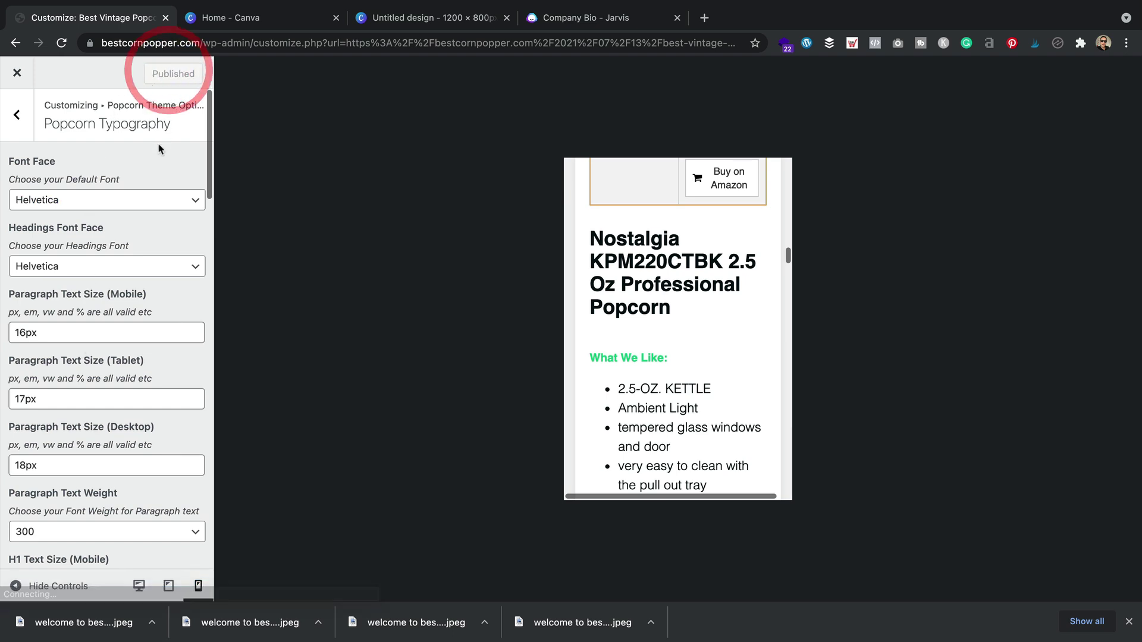
click(15, 72)
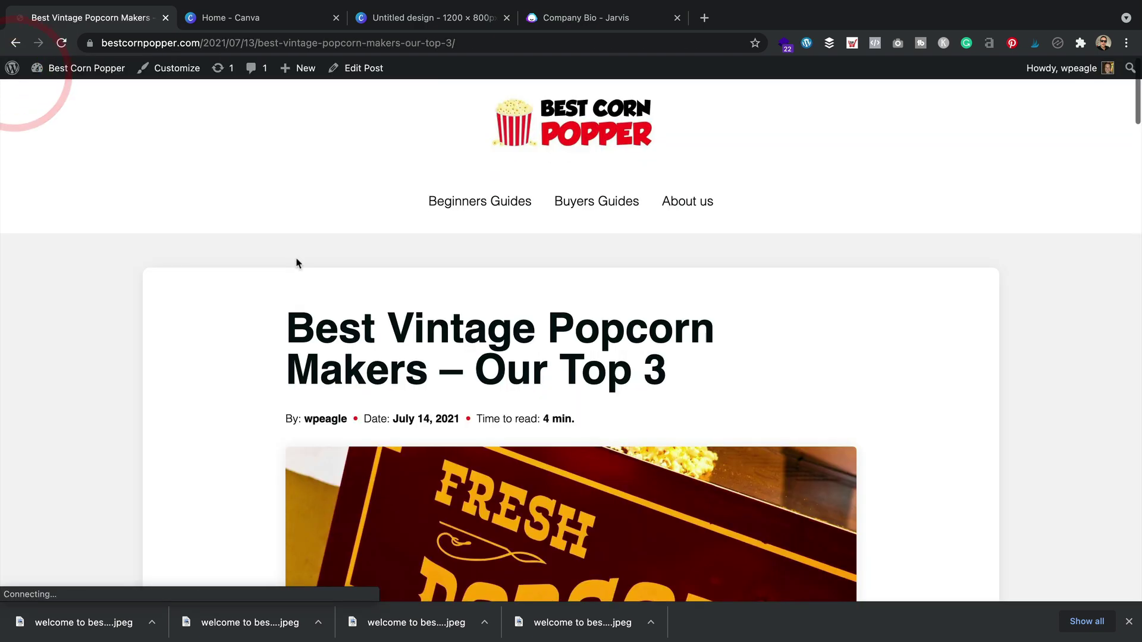
- Review the title, comparison table and Nostalgia section of the live Best Vintage Popcorn Makers post
scroll(605, 251, down, 3)
scroll(606, 252, down, 1)
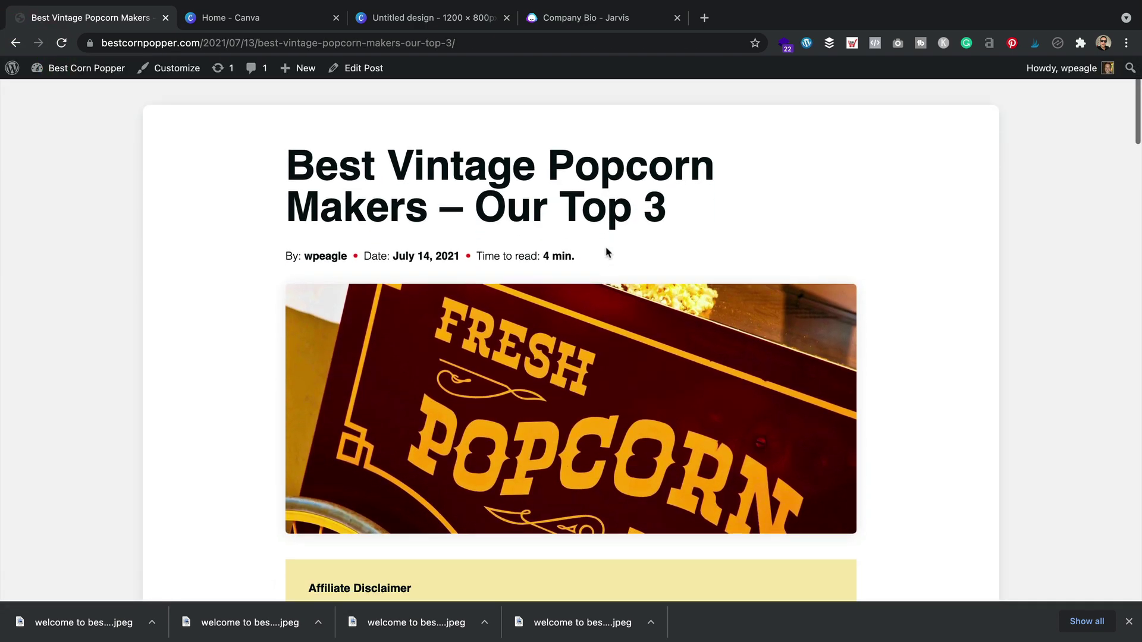
scroll(606, 252, down, 10)
scroll(605, 252, down, 10)
scroll(605, 252, up, 4)
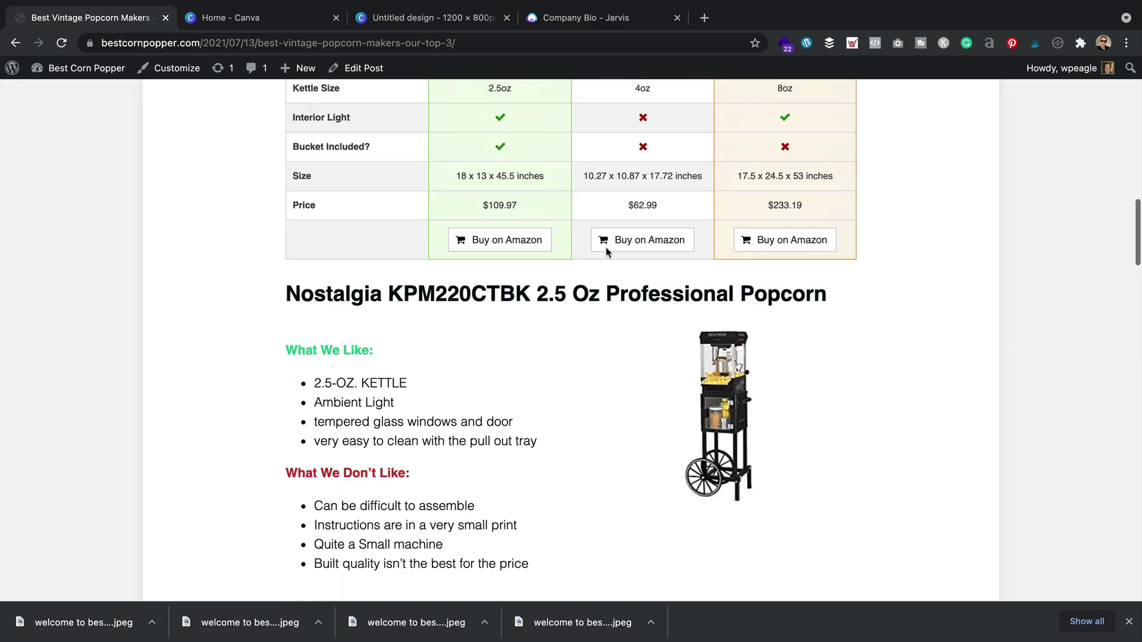
scroll(605, 252, up, 15)
- Open the site's homepage and look through it from the hero banner to the footer
click(599, 130)
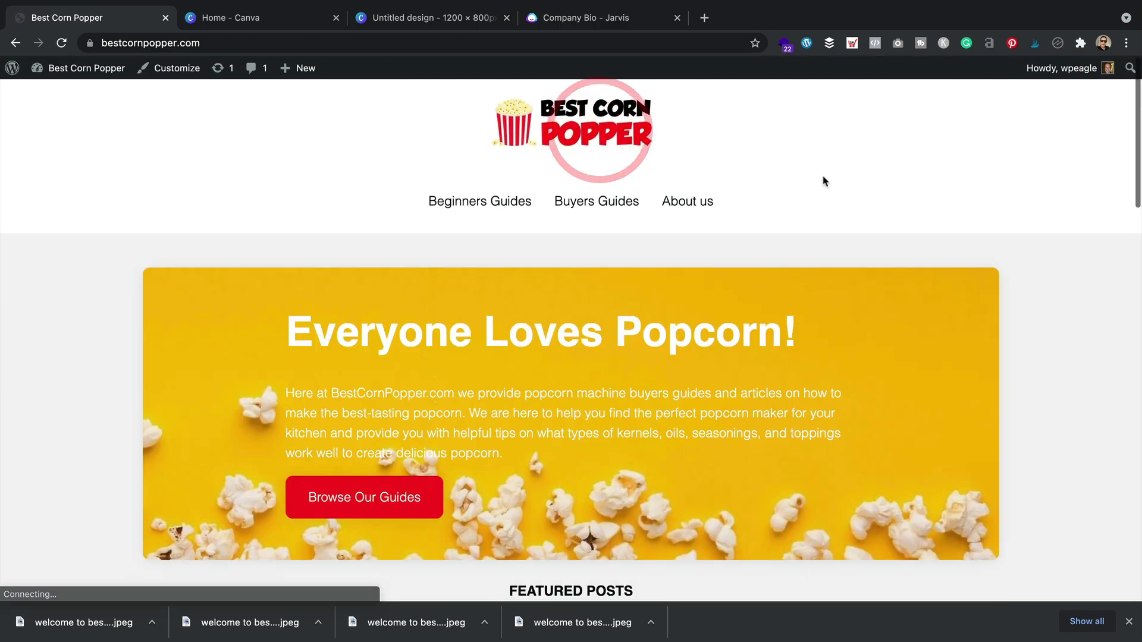
scroll(824, 180, down, 3)
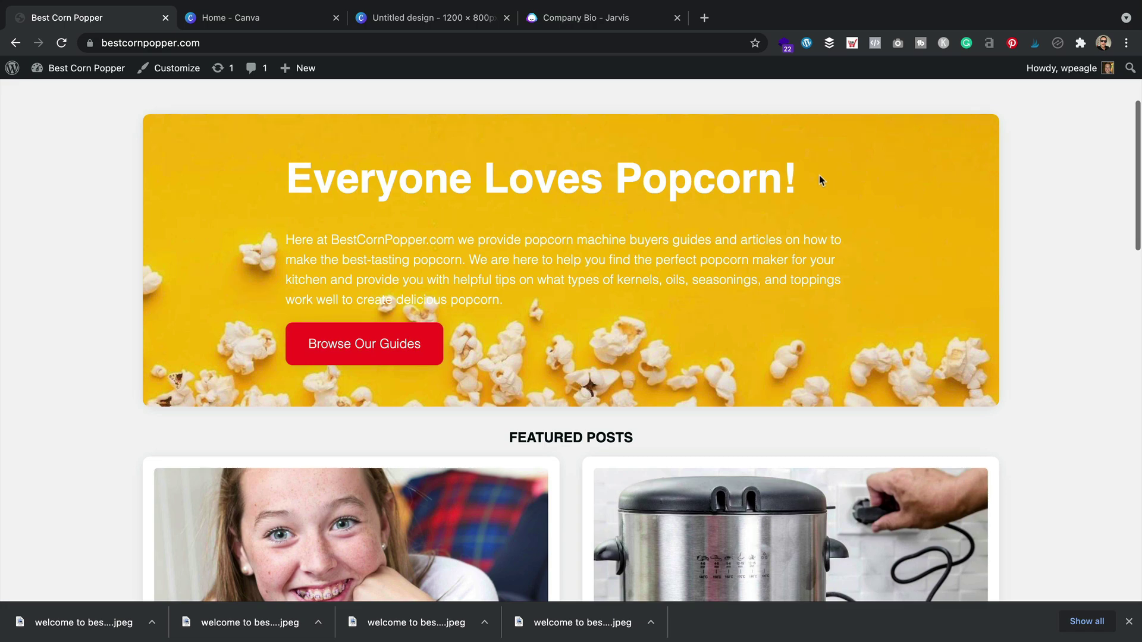
scroll(819, 176, down, 8)
scroll(818, 182, down, 14)
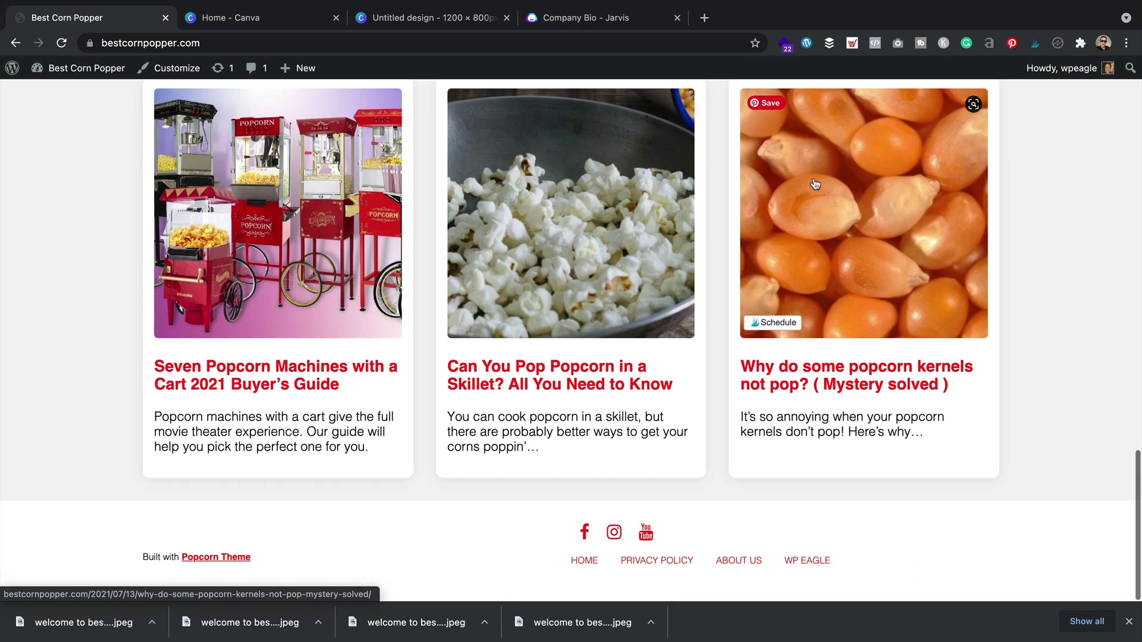
scroll(815, 183, up, 20)
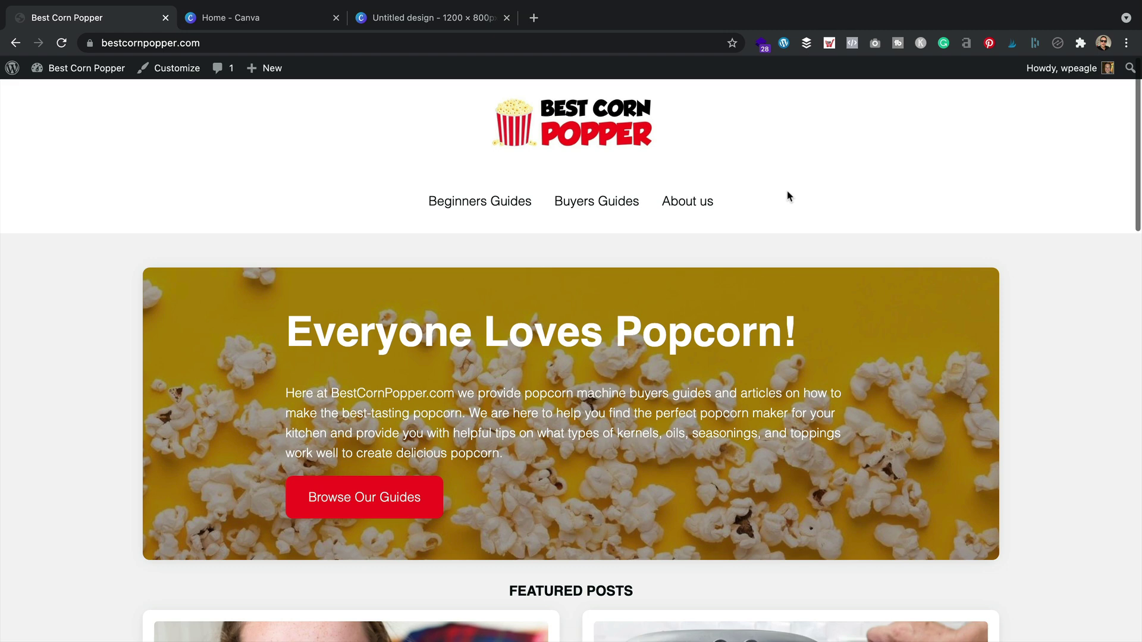
- Examine the homepage's darkened hero banner and the Featured Posts section below it
scroll(693, 203, down, 5)
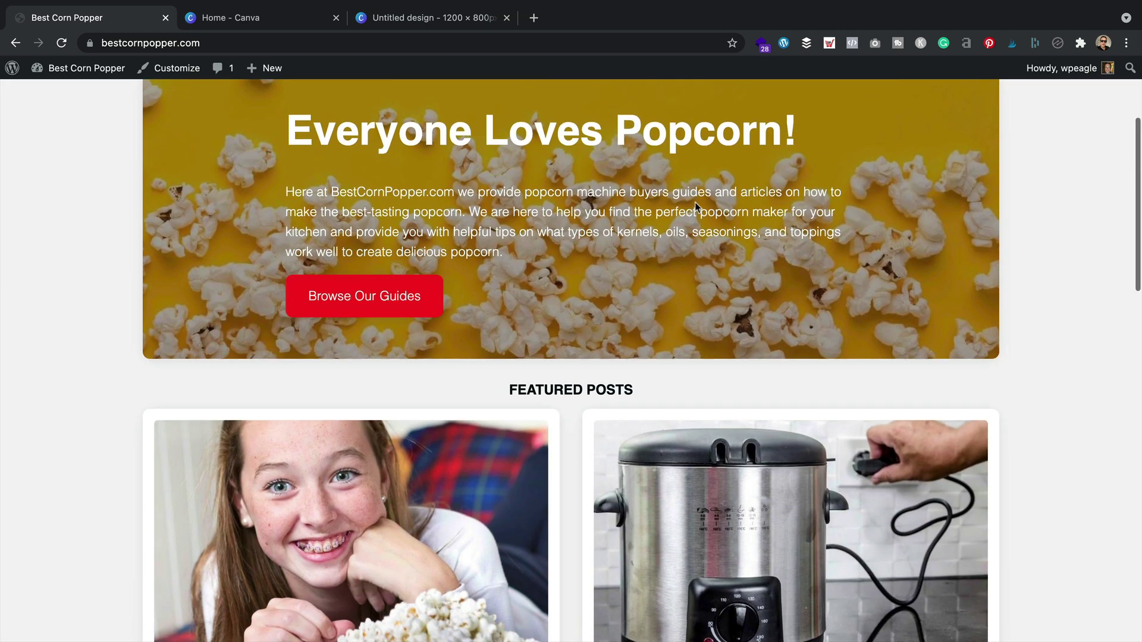
scroll(697, 206, down, 3)
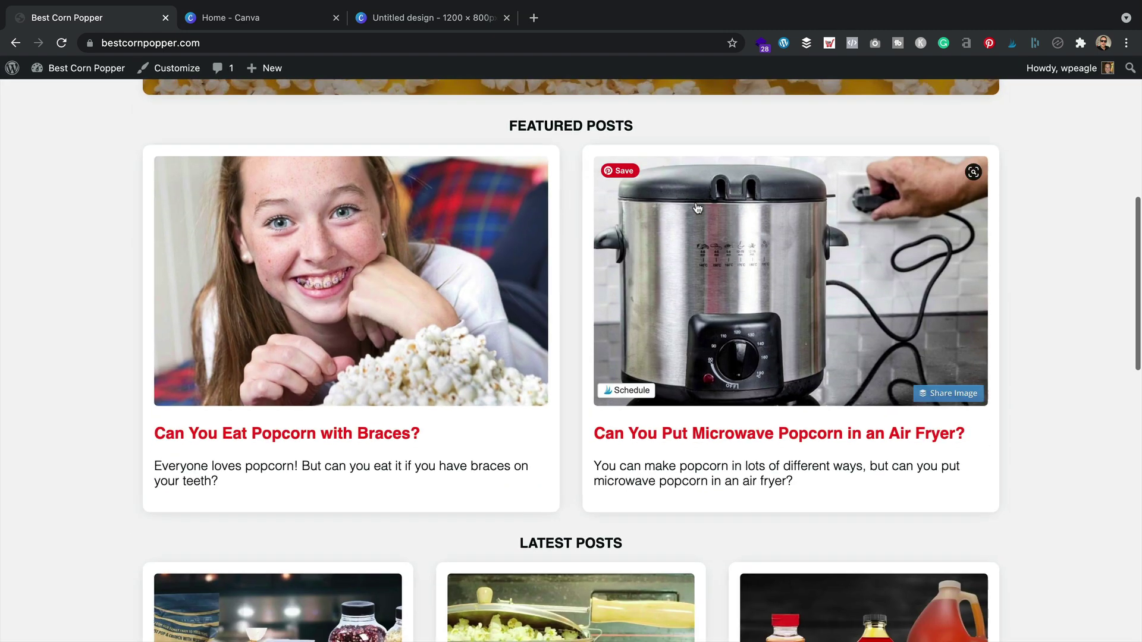
scroll(697, 205, up, 4)
scroll(696, 201, down, 7)
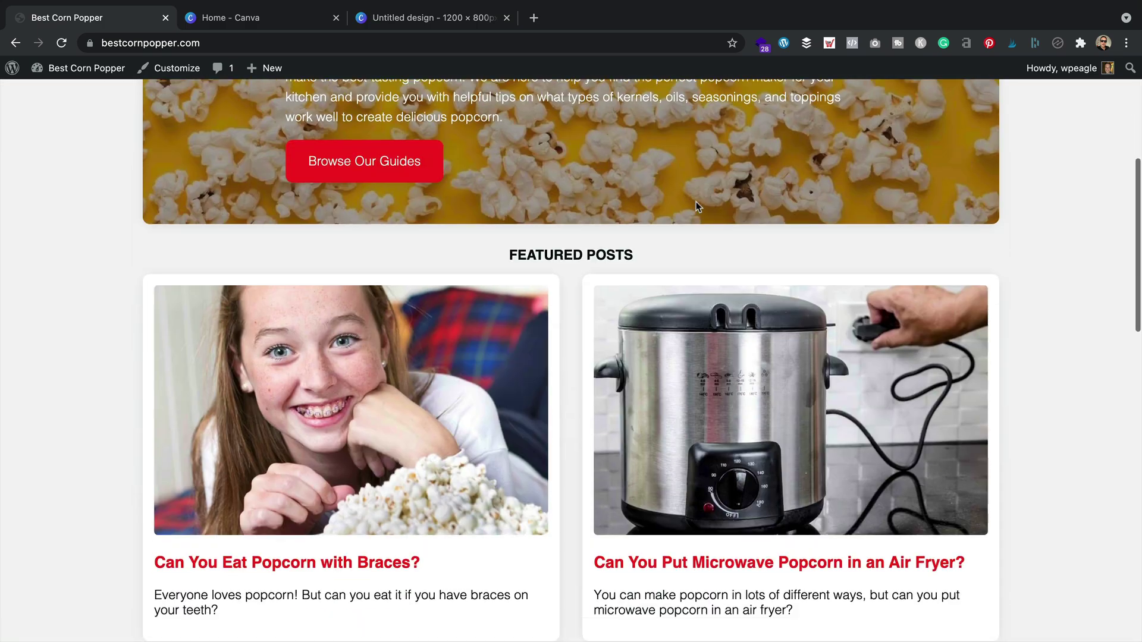
scroll(627, 238, down, 2)
scroll(561, 234, up, 8)
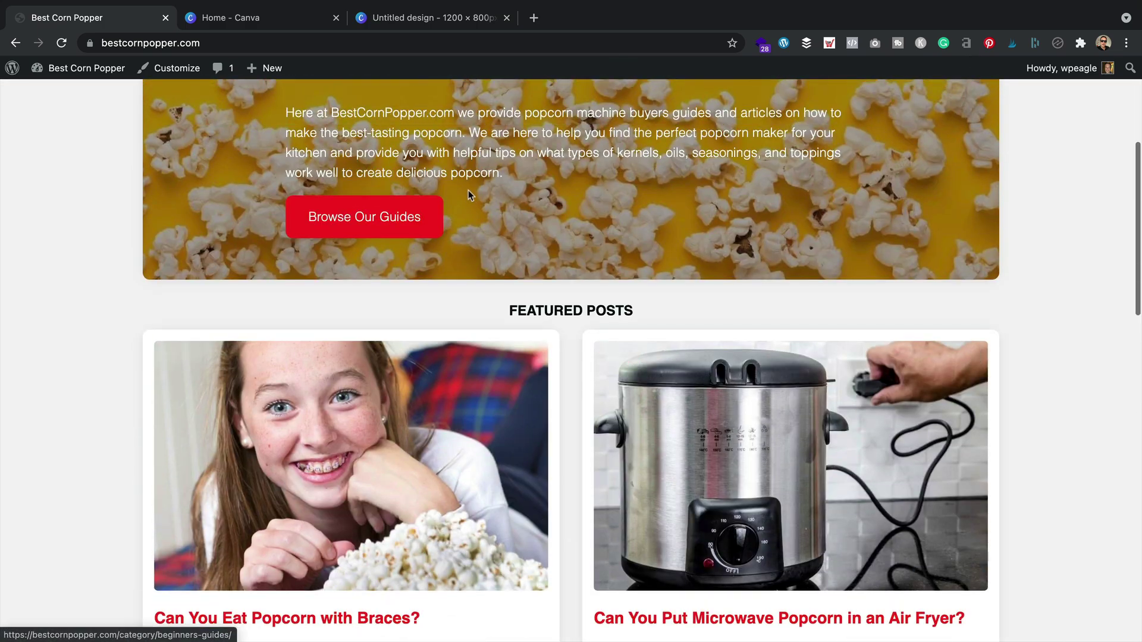
scroll(476, 172, up, 3)
- Open the Beginners Guides category and check the post navigation and related posts under the skillet popcorn article
click(491, 119)
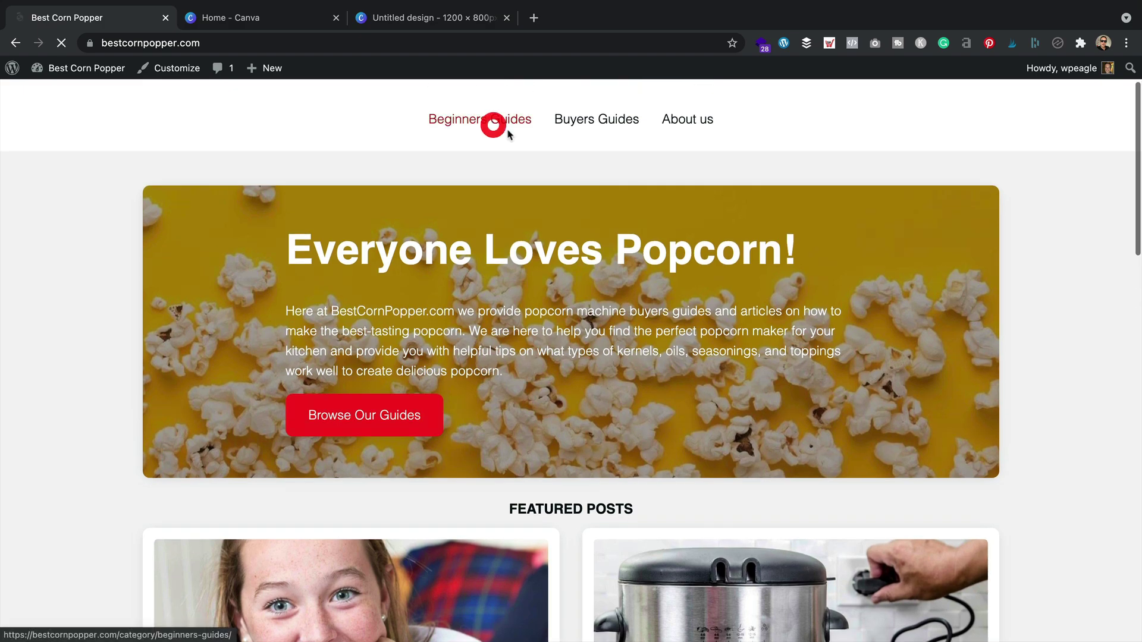
scroll(366, 326, down, 3)
scroll(390, 334, down, 20)
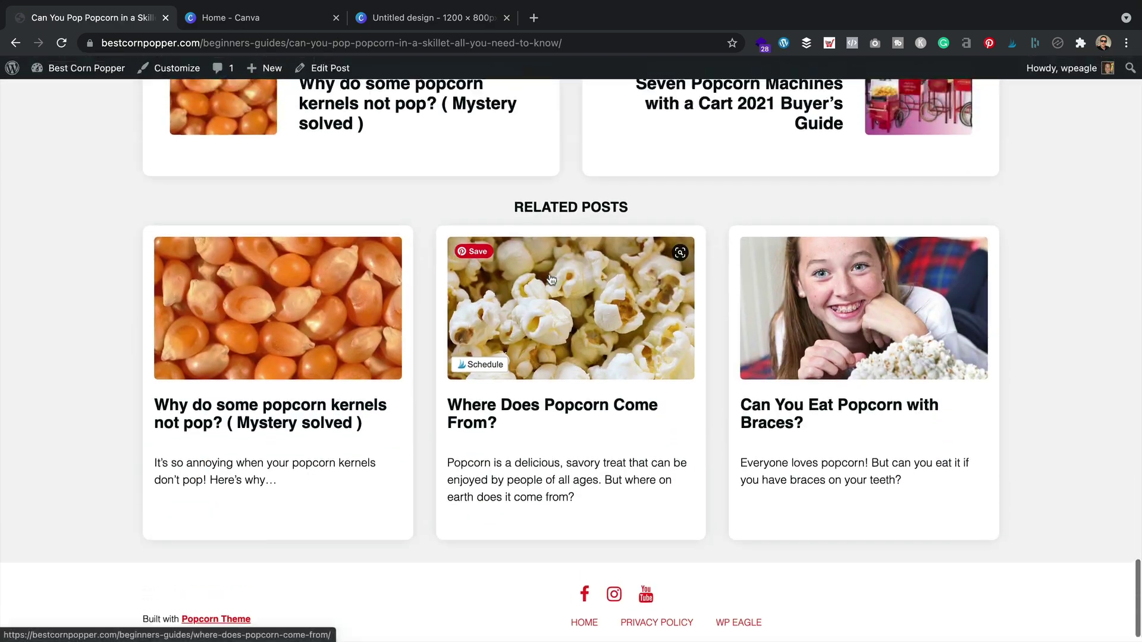
scroll(508, 260, up, 2)
- Go back to Beginners Guides, open "Can You Put Microwave Popcorn in an Air Fryer?" and find its post navigation cards
click(15, 43)
scroll(411, 153, down, 10)
click(325, 372)
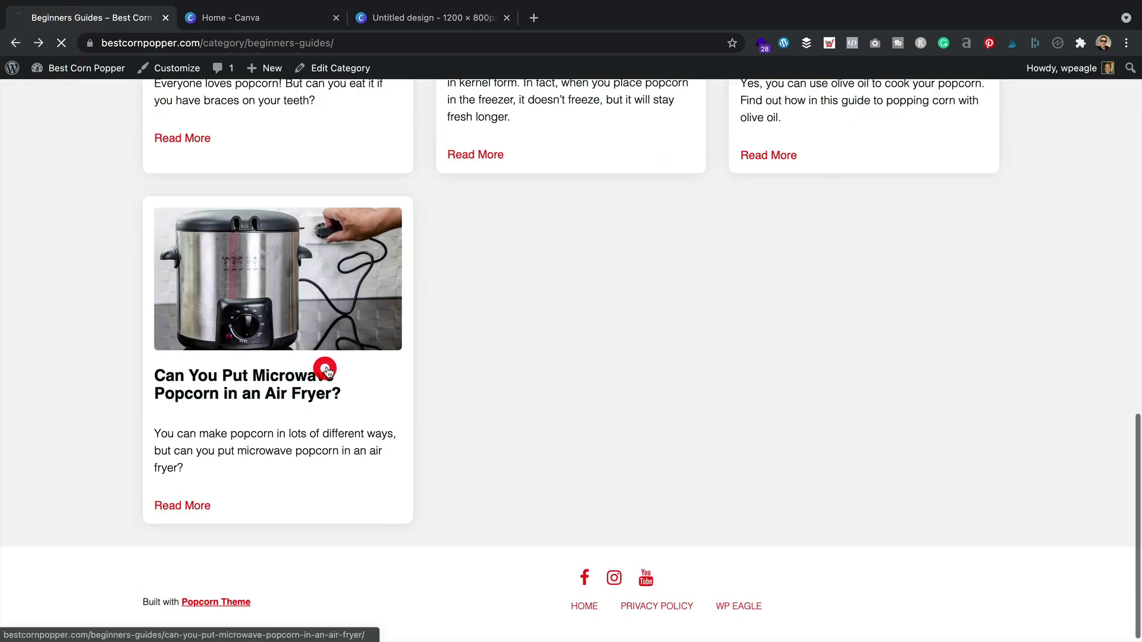
scroll(505, 293, down, 20)
scroll(516, 288, up, 4)
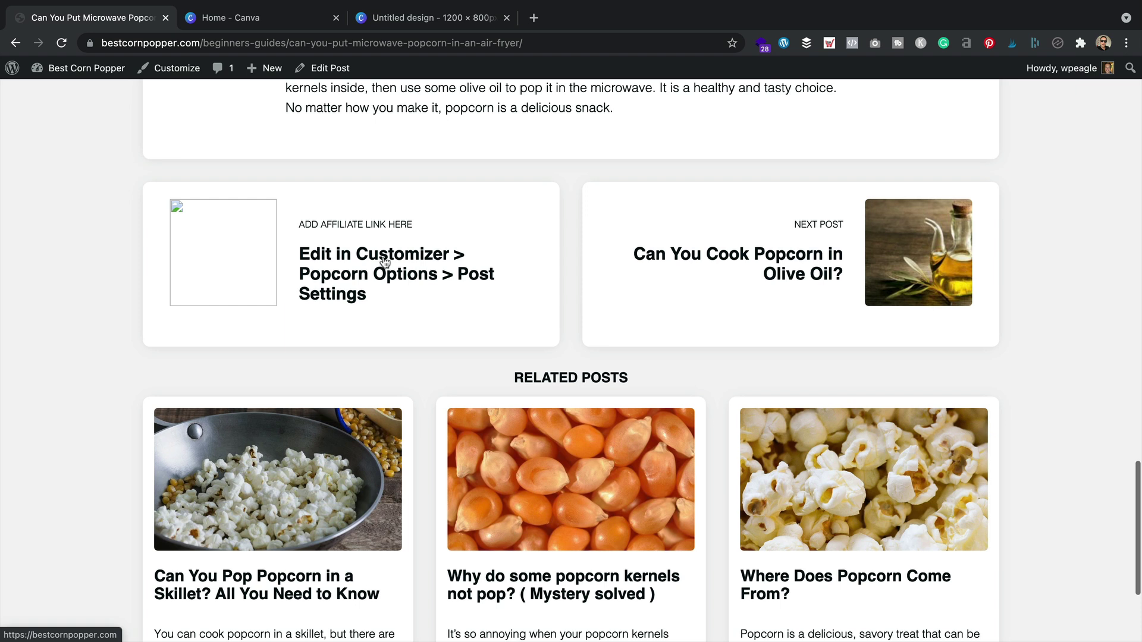
- Open Popcorn Post Settings in the Customizer and bring the Featured Article navigation card into the post preview
click(172, 70)
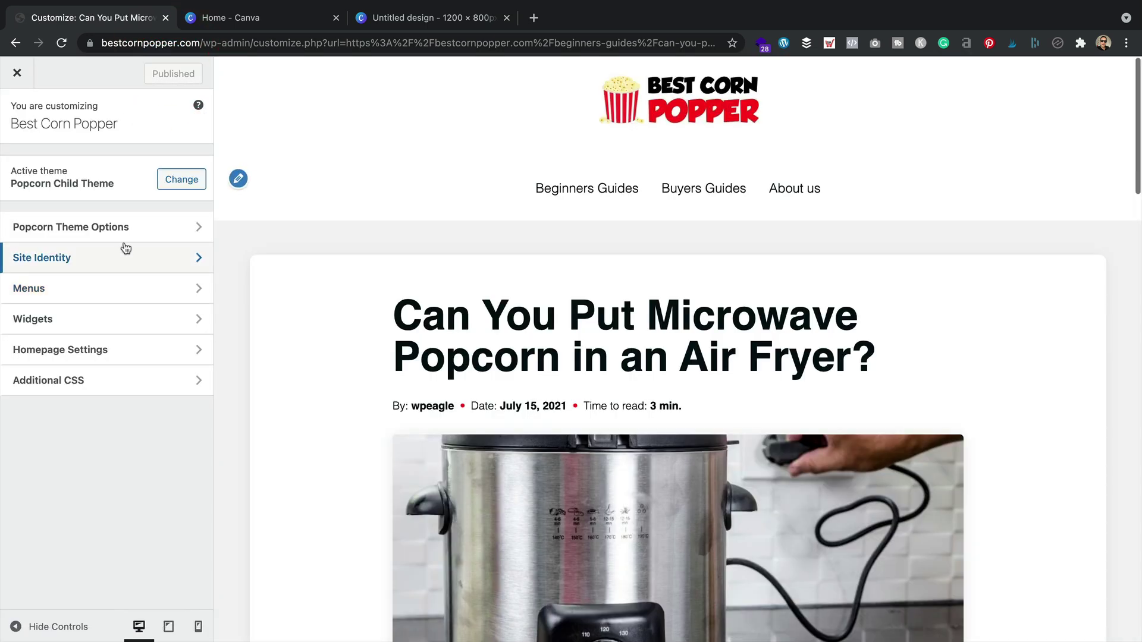
click(132, 227)
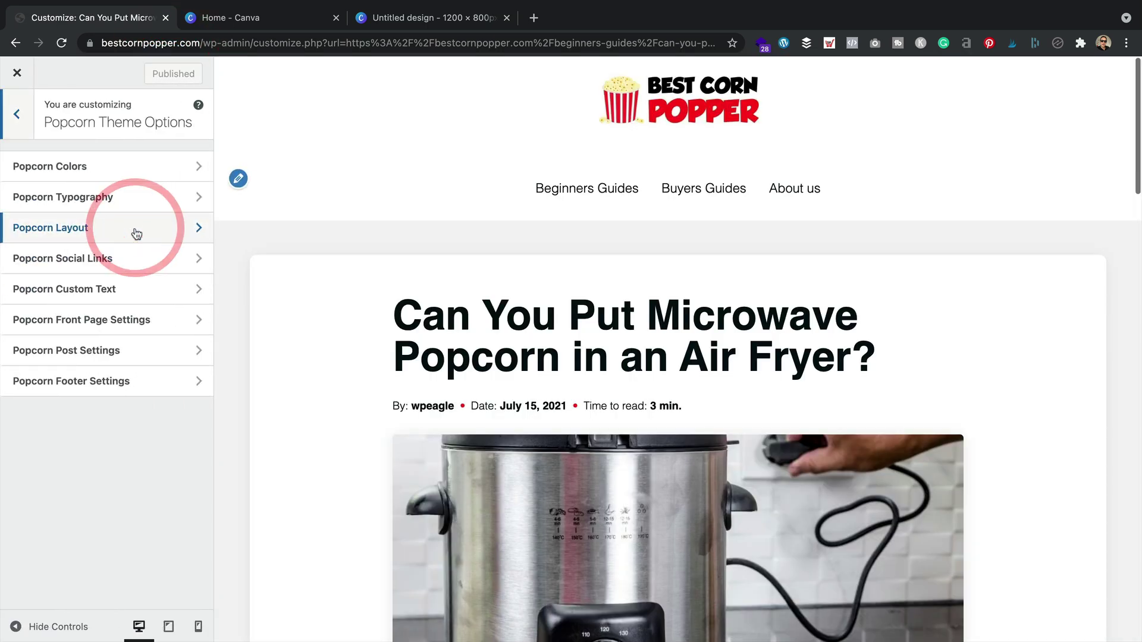
click(127, 352)
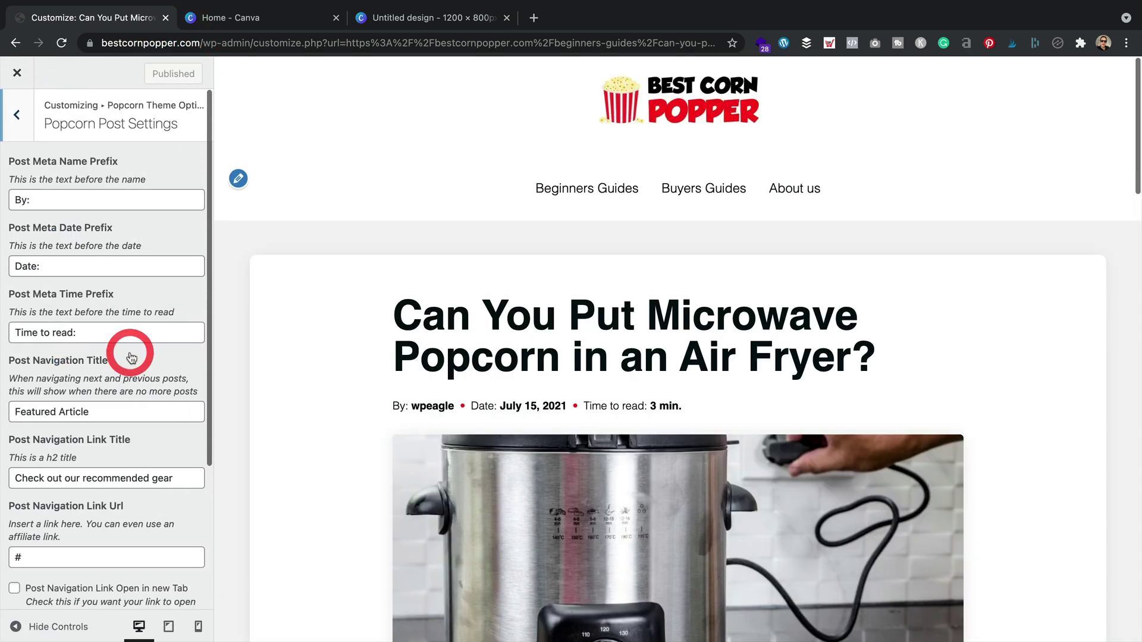
scroll(127, 359, down, 3)
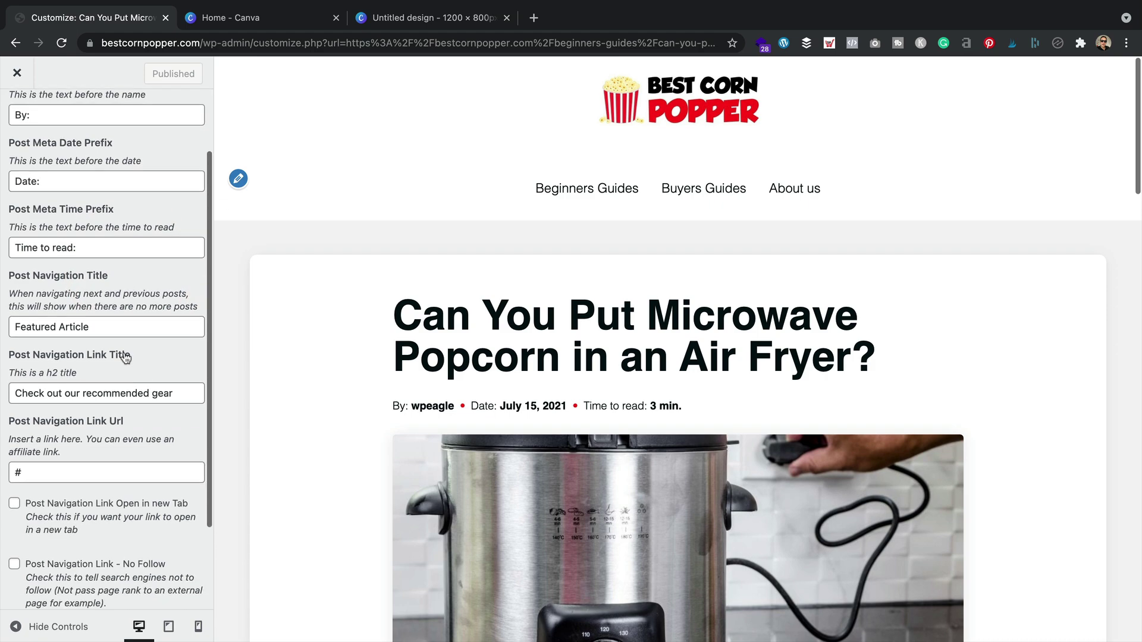
scroll(380, 347, down, 20)
scroll(380, 348, up, 1)
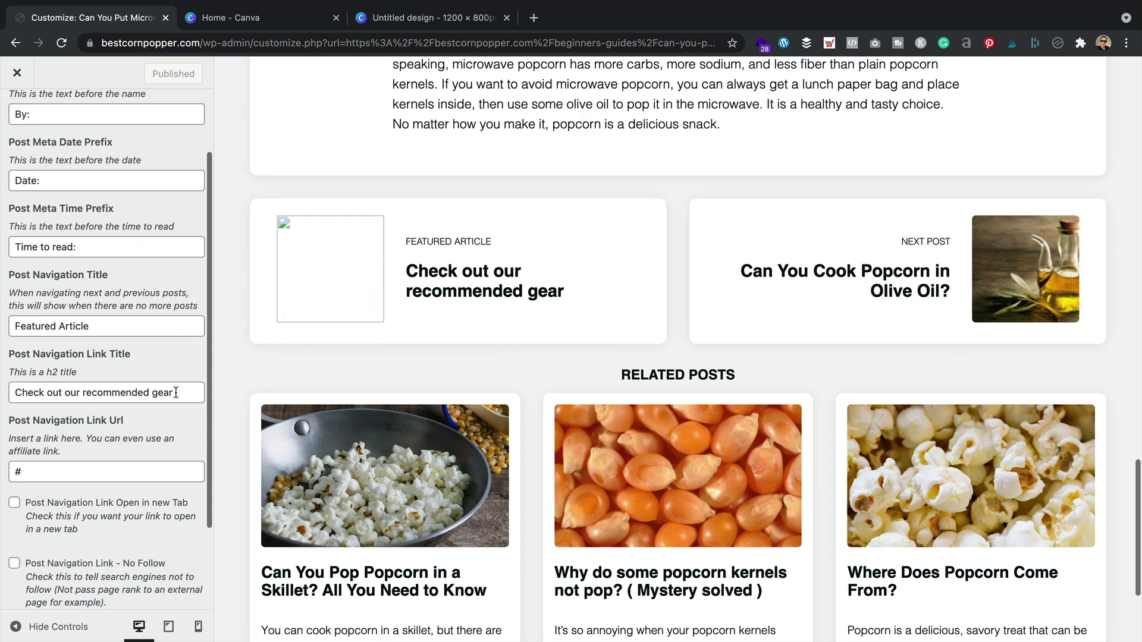
scroll(376, 367, down, 3)
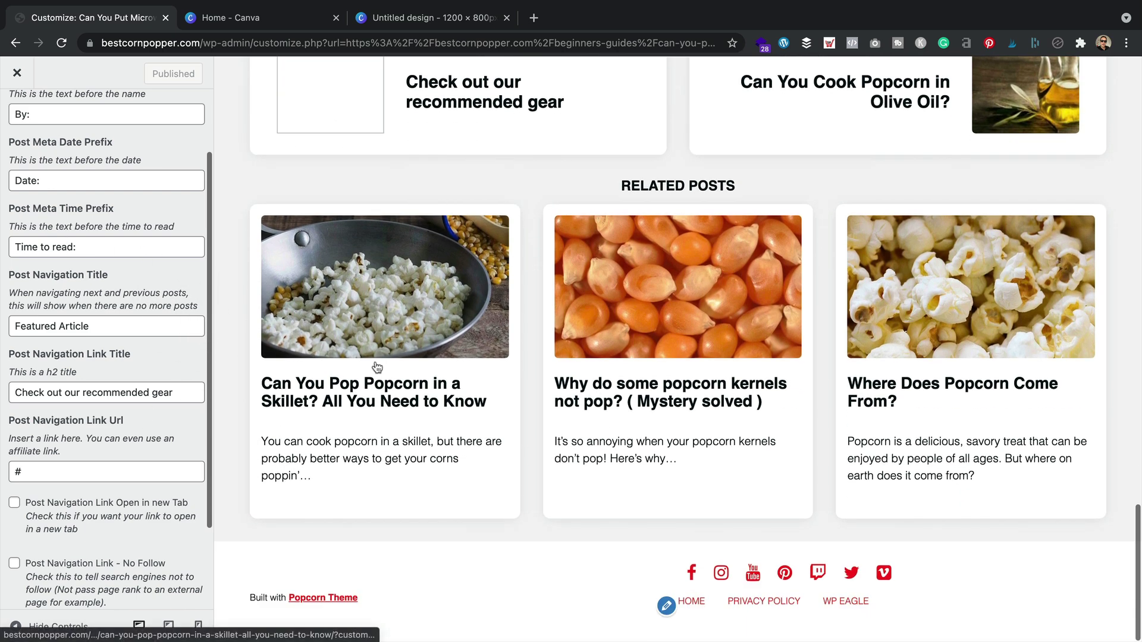
scroll(377, 368, up, 1)
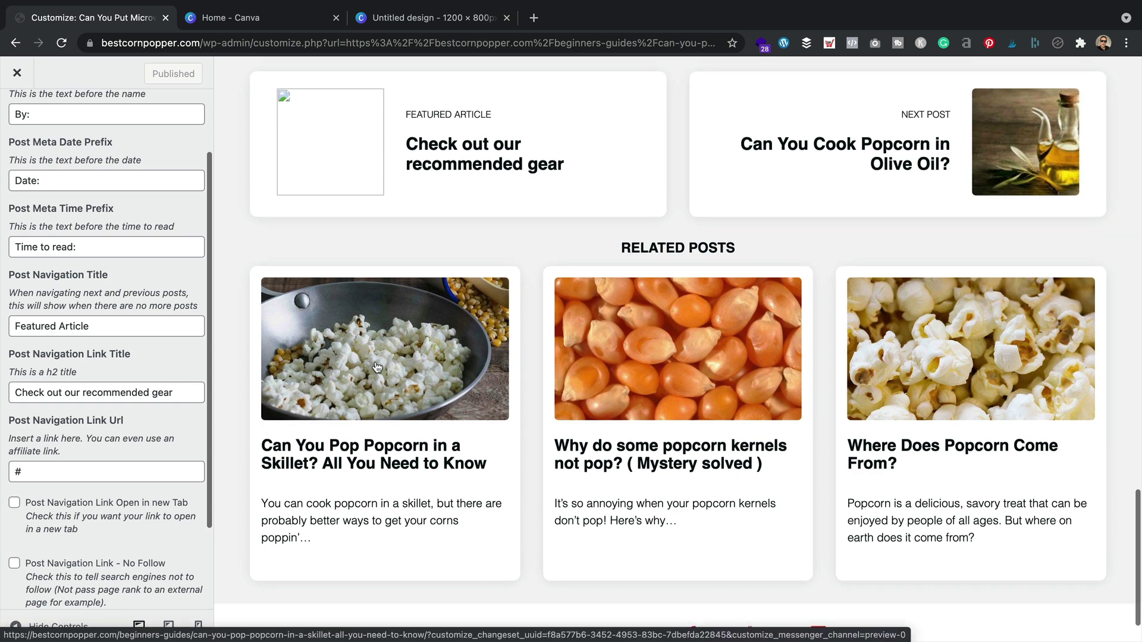
scroll(393, 420, up, 1)
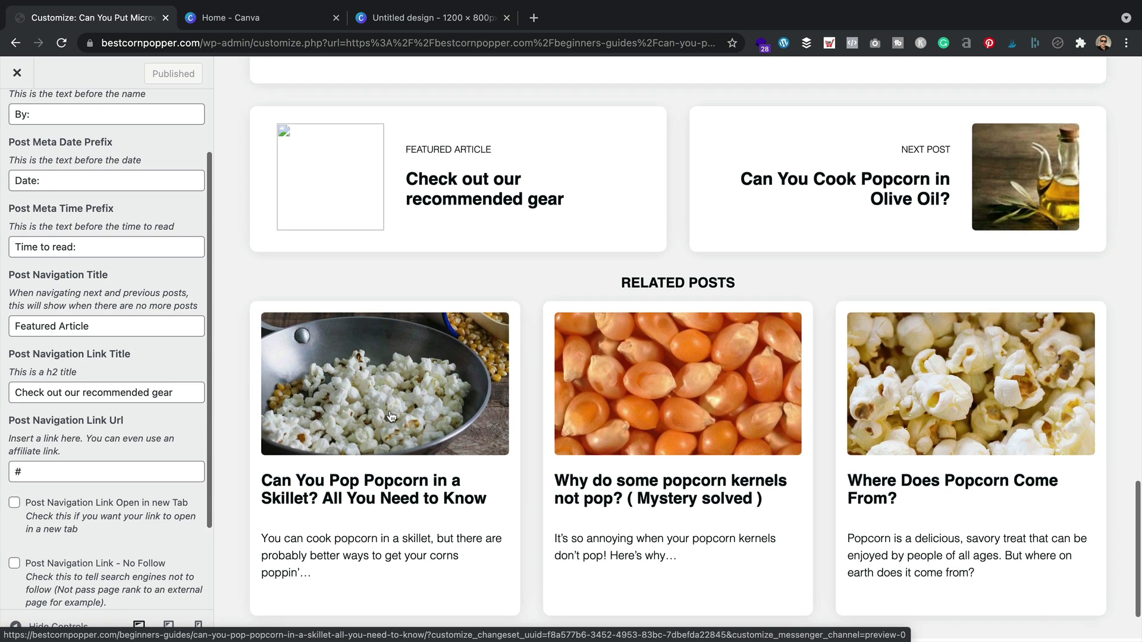
- Set the Post Navigation Link Title to "Where Does Popcorn Come From"
click(179, 392)
drag(179, 393, 9, 391)
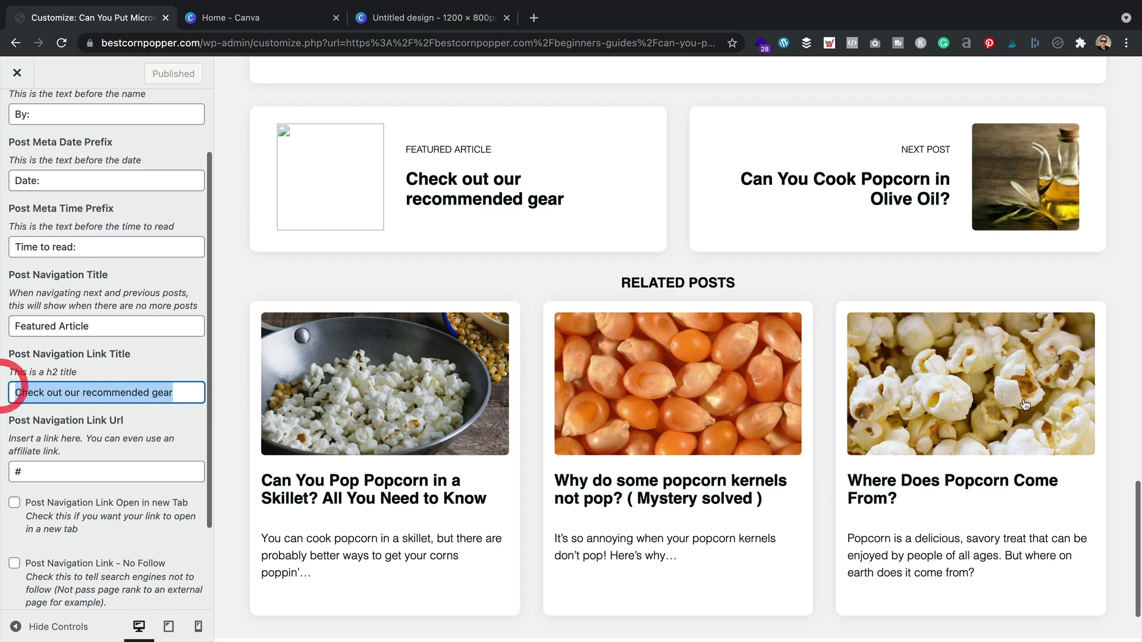
text(Where Does PopC)
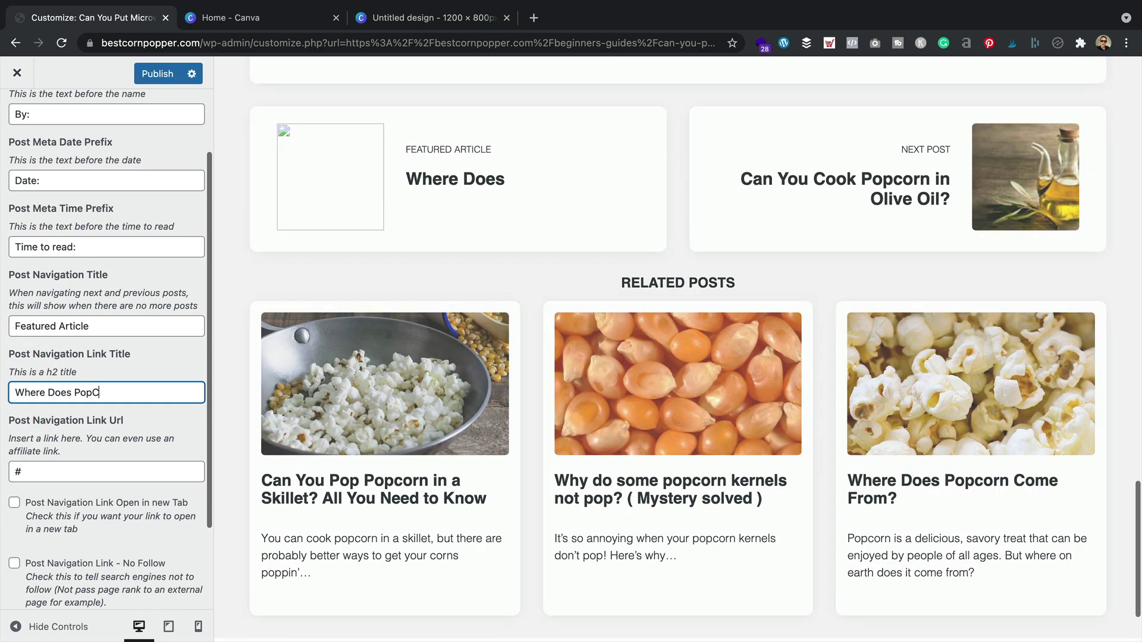
key(BackSpace)
text(corn Come From)
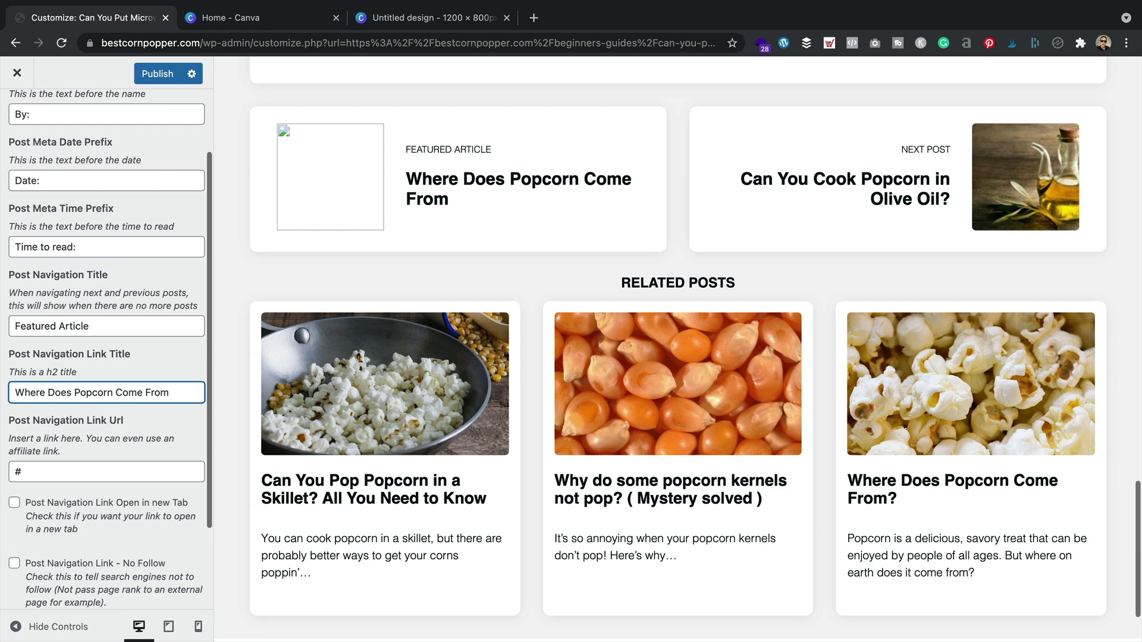
- Complete the Post Navigation Link Title with a question mark and paste the "Where Does Popcorn Come From?" post's link address as the link URL
text(?)
right_click(925, 481)
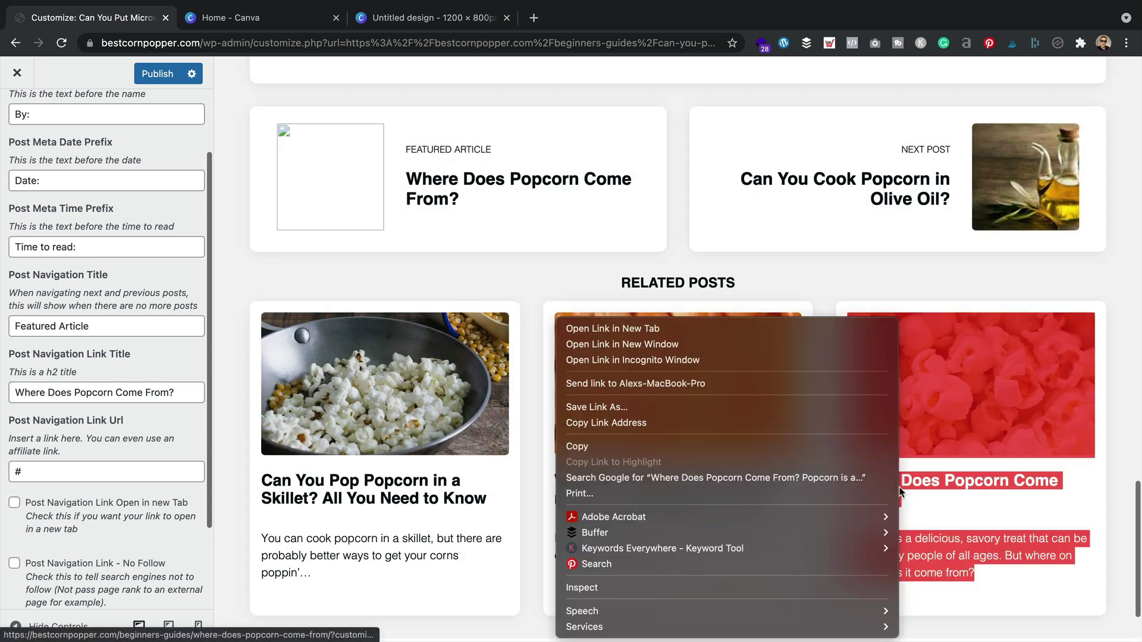
click(771, 426)
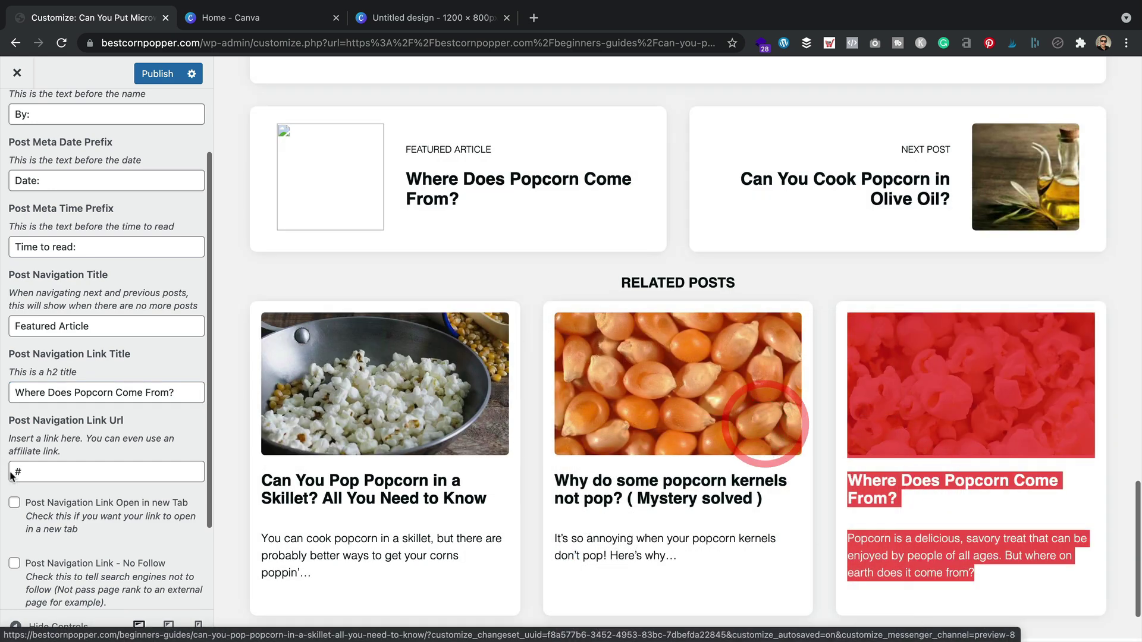
click(51, 471)
key(super+v)
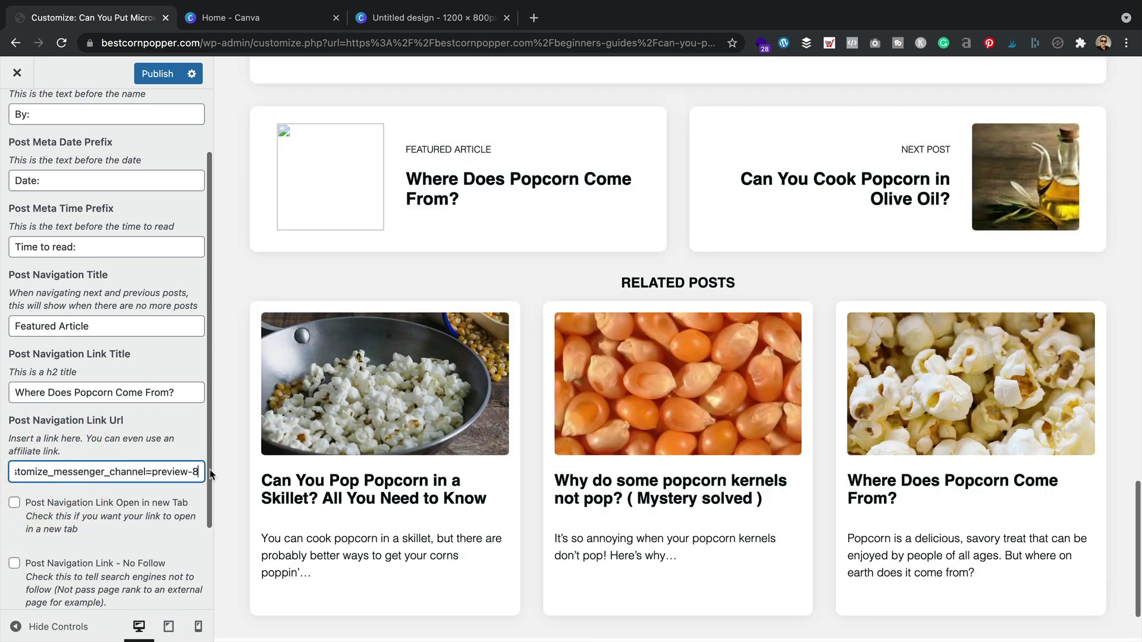
- Strip the customizer parameters and the domain from the Post Navigation Link Url, keeping the relative path beginning with /beginners-guides/where-does-popcorn-come-from/
drag(207, 470, 31, 474)
text(=)
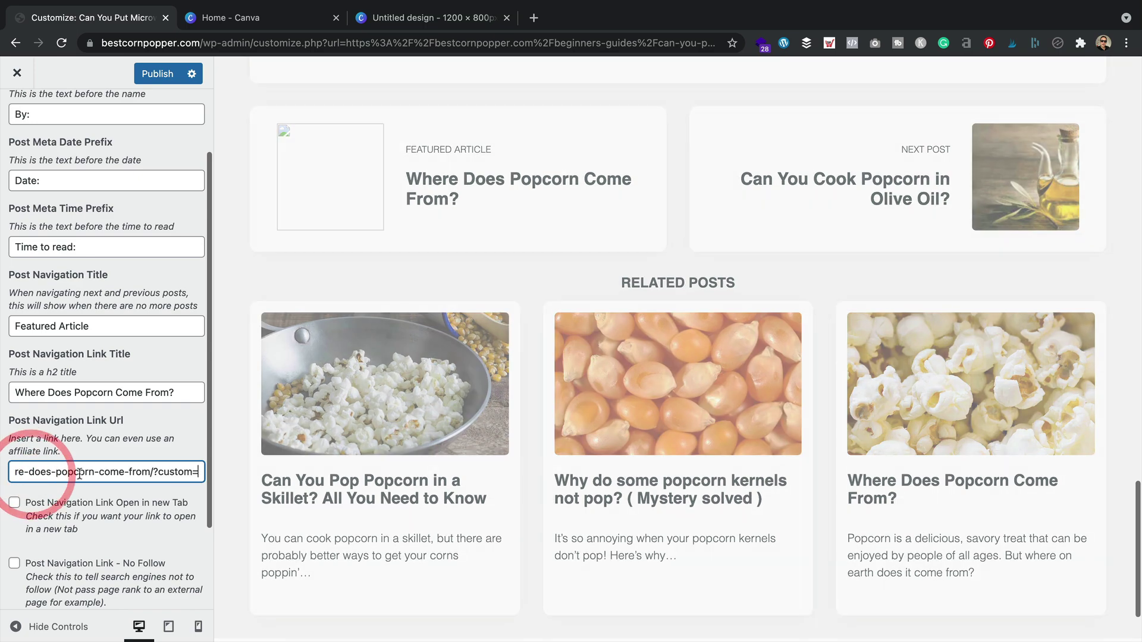
drag(153, 471, 316, 483)
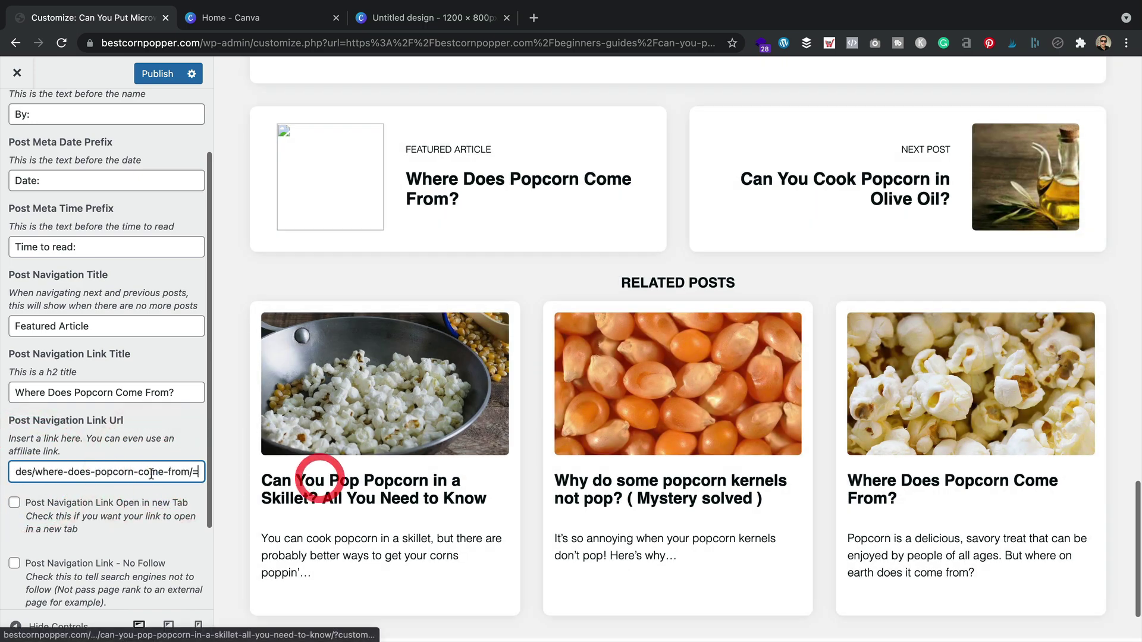
text(==)
key(BackSpace)
key(BackSpace)
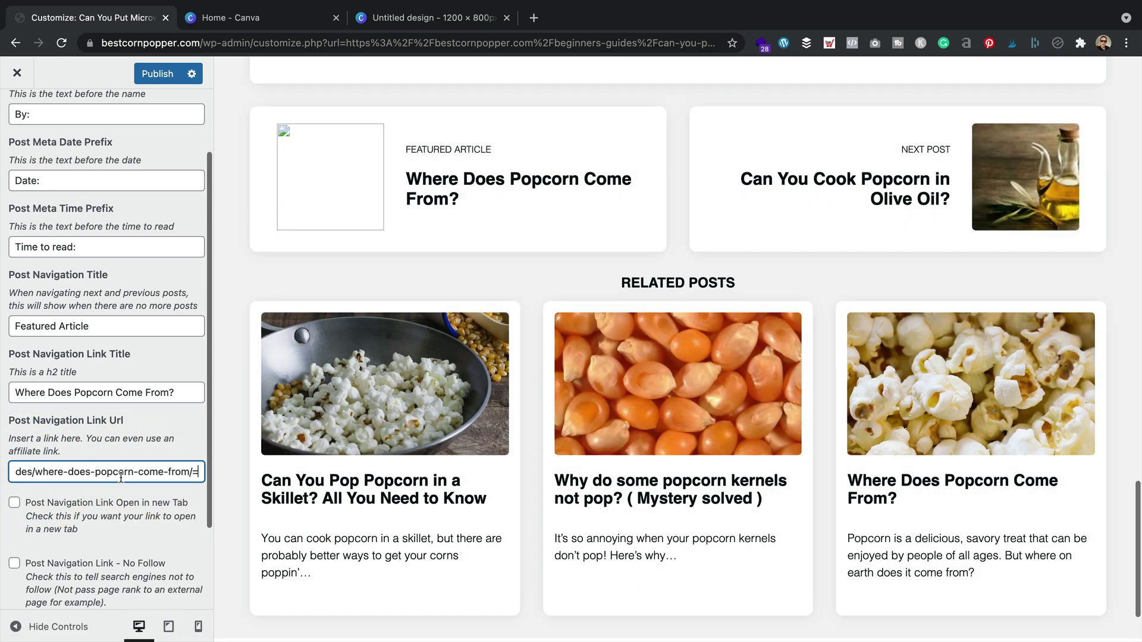
scroll(38, 471, left, 3)
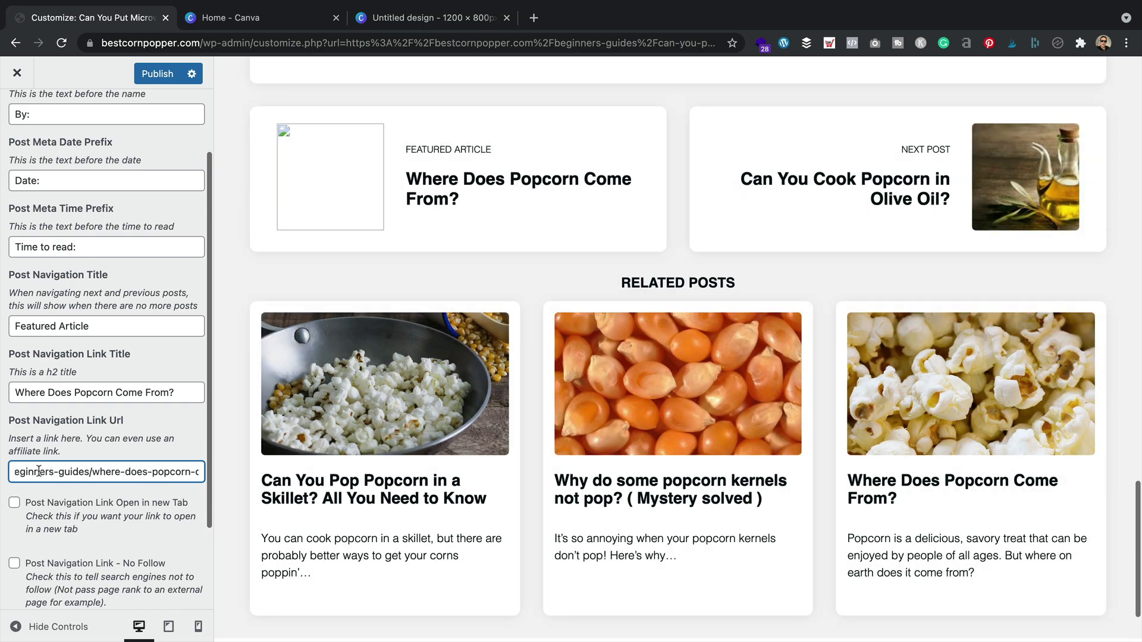
drag(108, 470, 5, 474)
key(BackSpace)
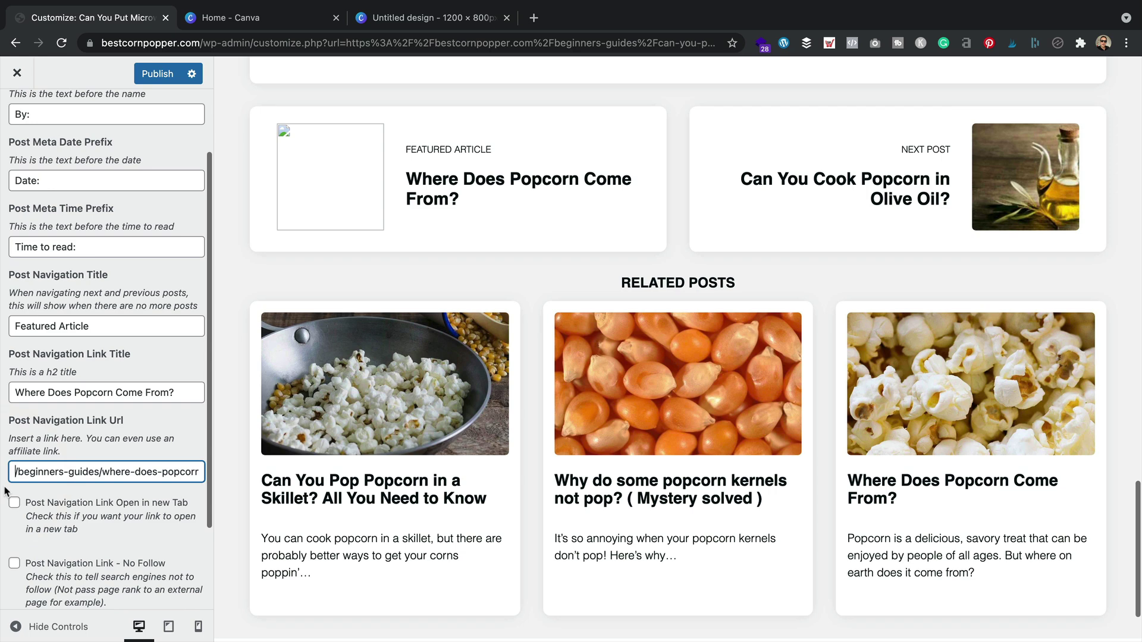
- Set the Post Navigation Image to the close-up photo of white popcorn from the Media Library
scroll(75, 414, down, 2)
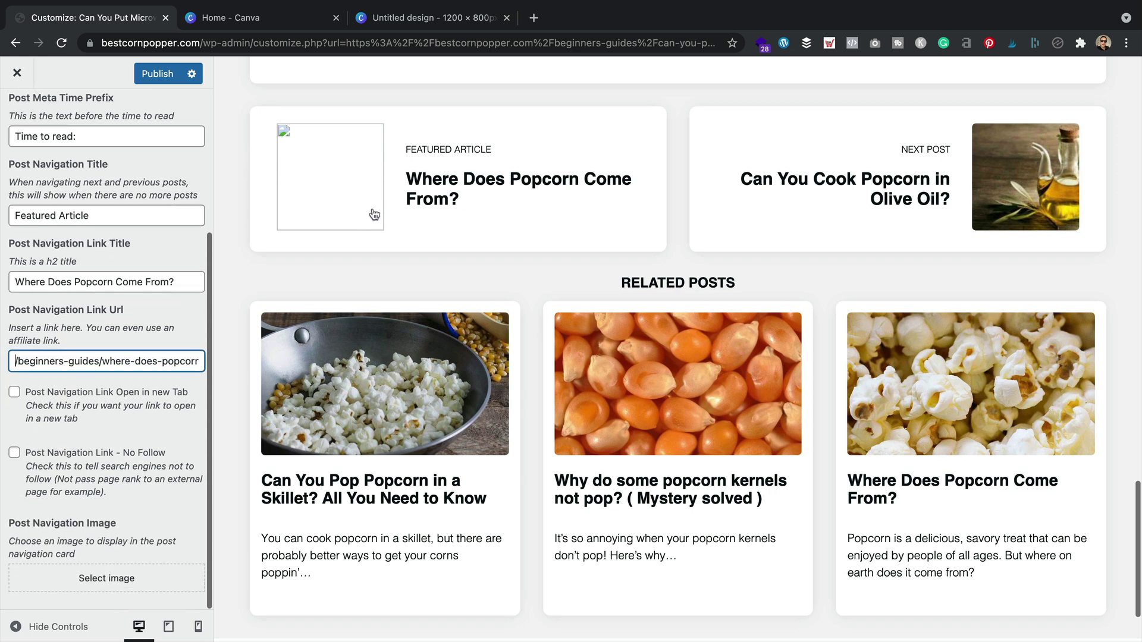
click(144, 581)
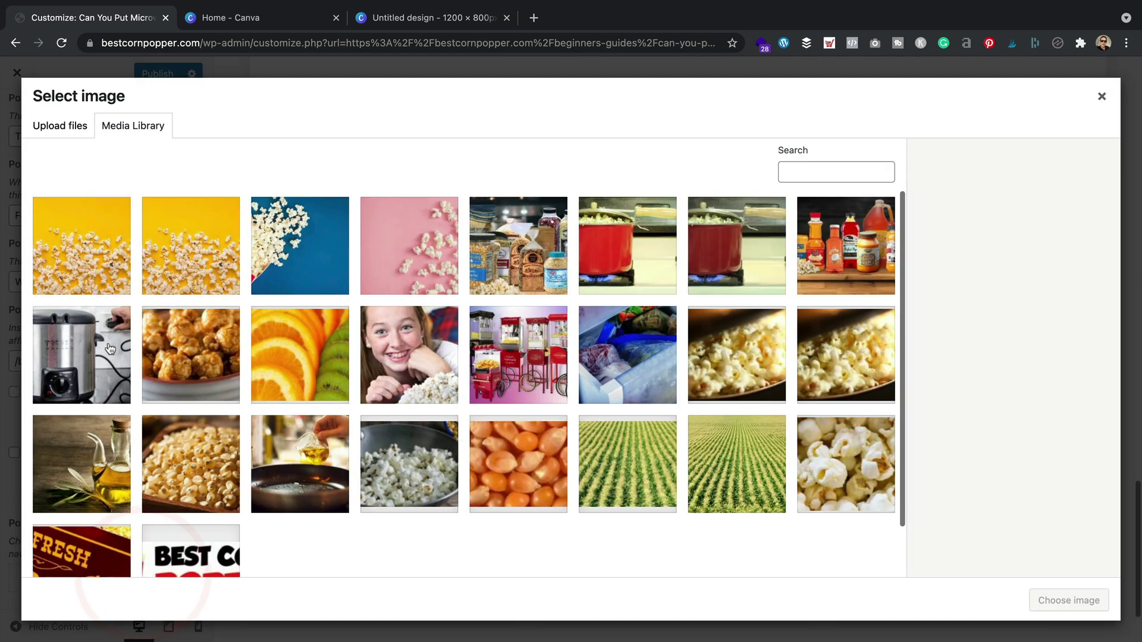
click(299, 238)
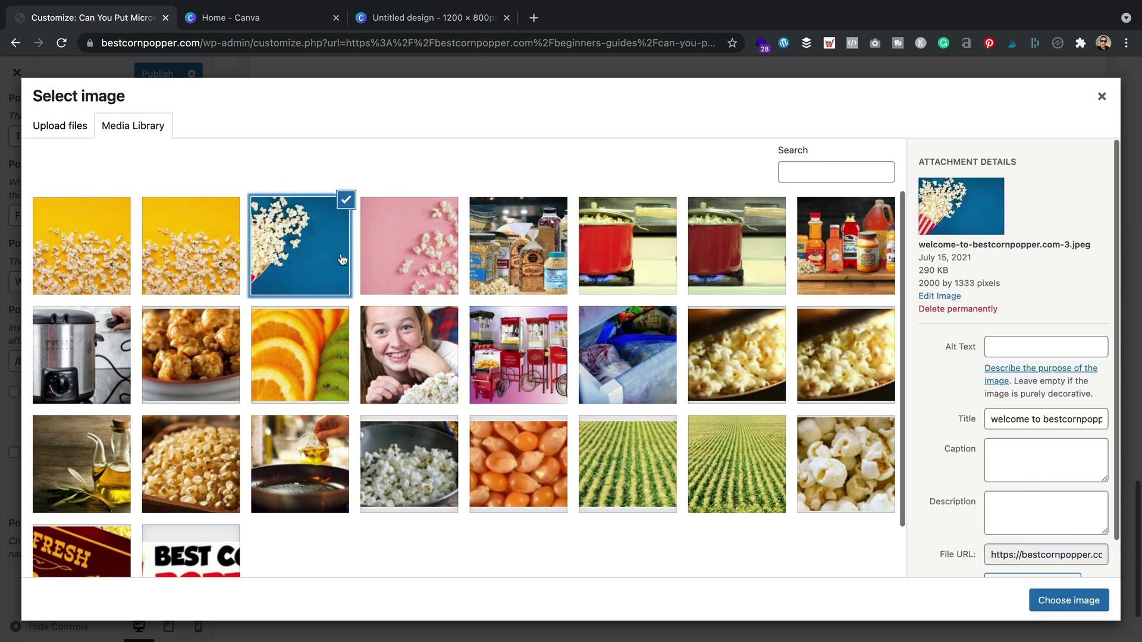
click(348, 198)
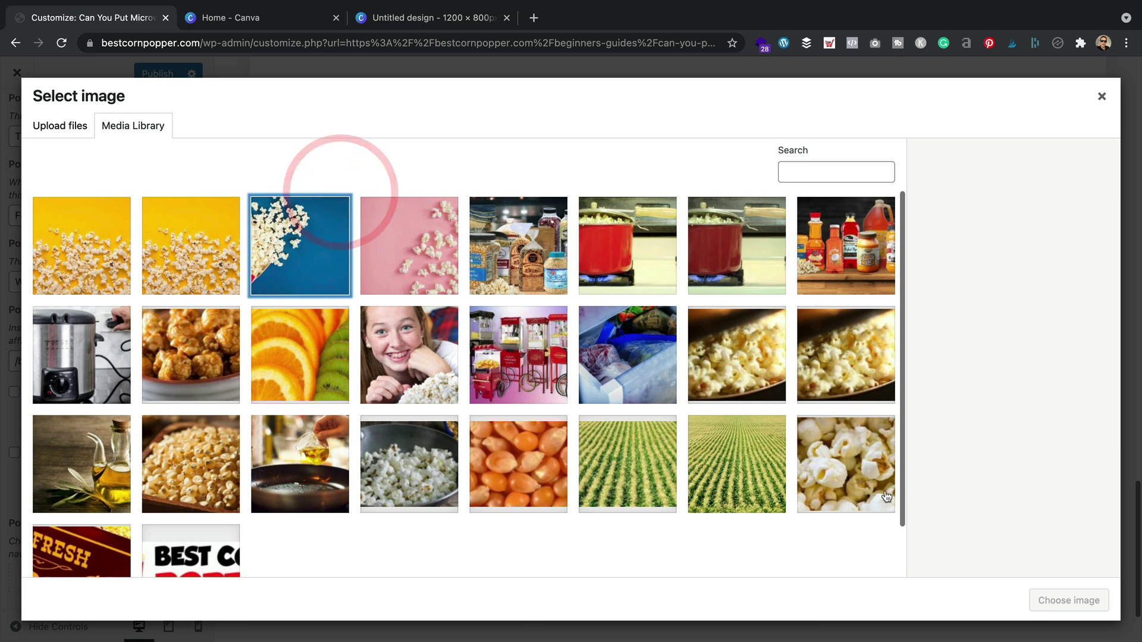
click(840, 457)
click(1041, 602)
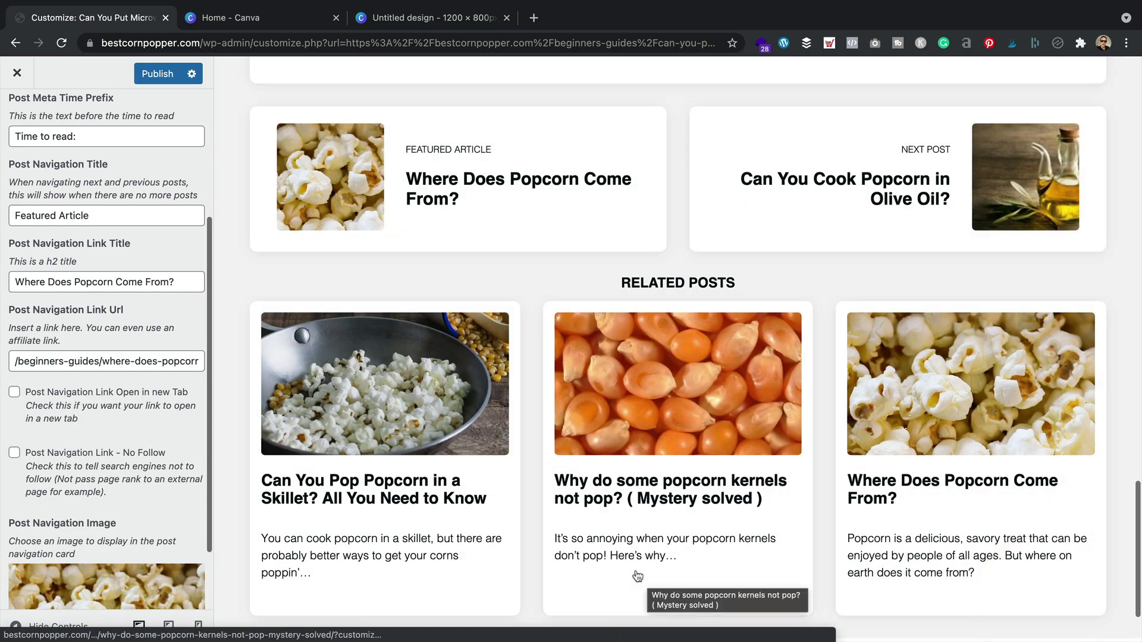
- Publish the post settings, close the Customizer and look through the live air fryer article
click(167, 71)
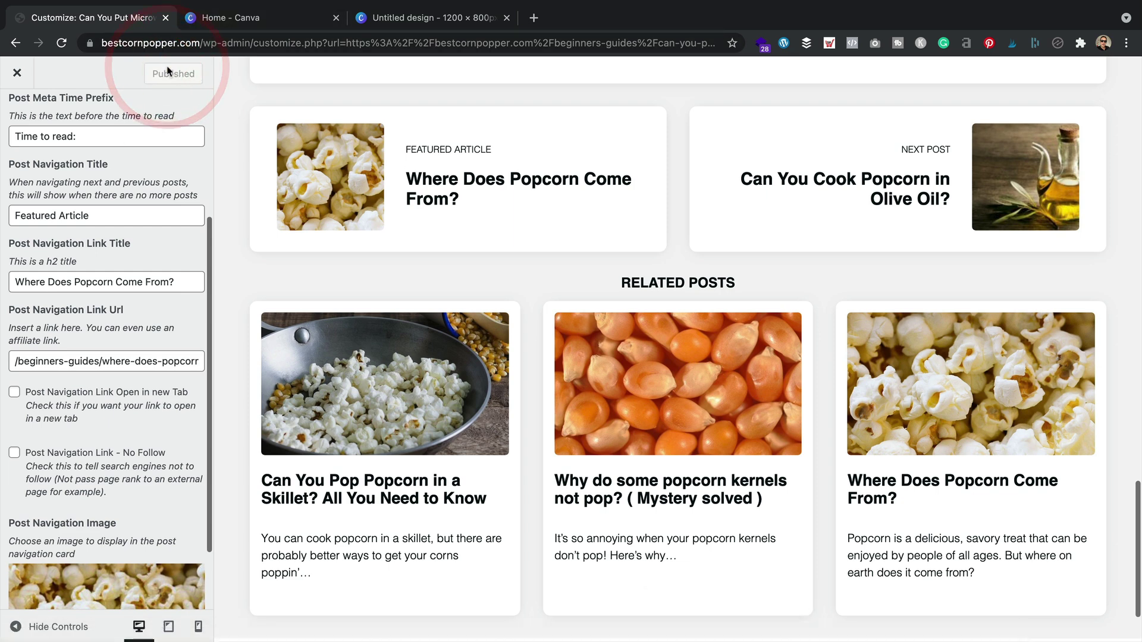
click(17, 72)
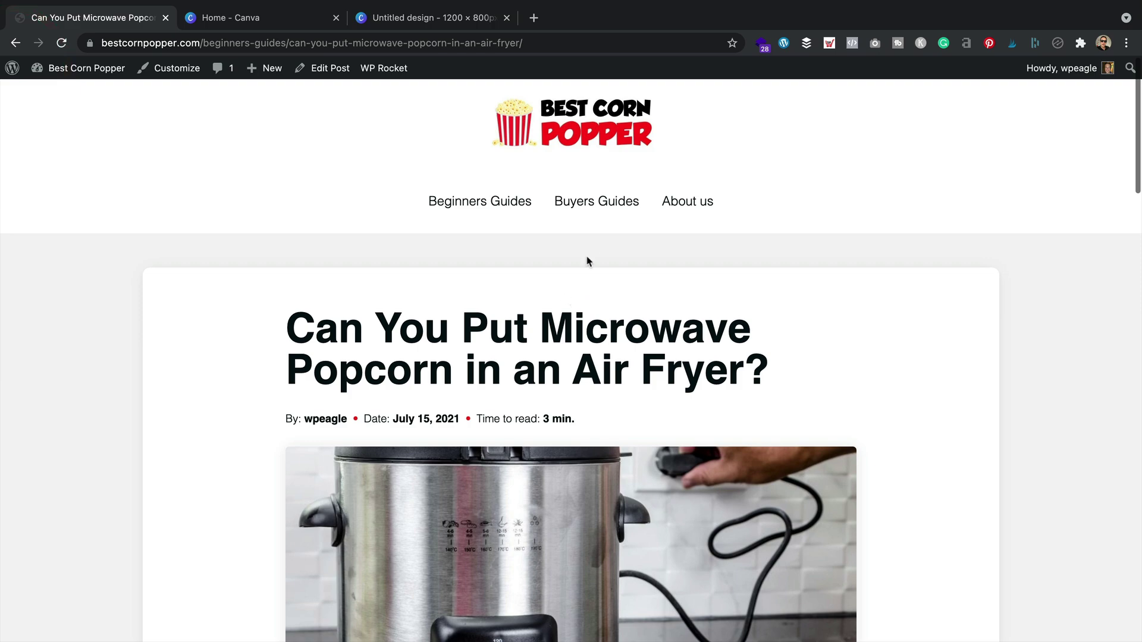
scroll(595, 265, down, 20)
scroll(598, 267, down, 1)
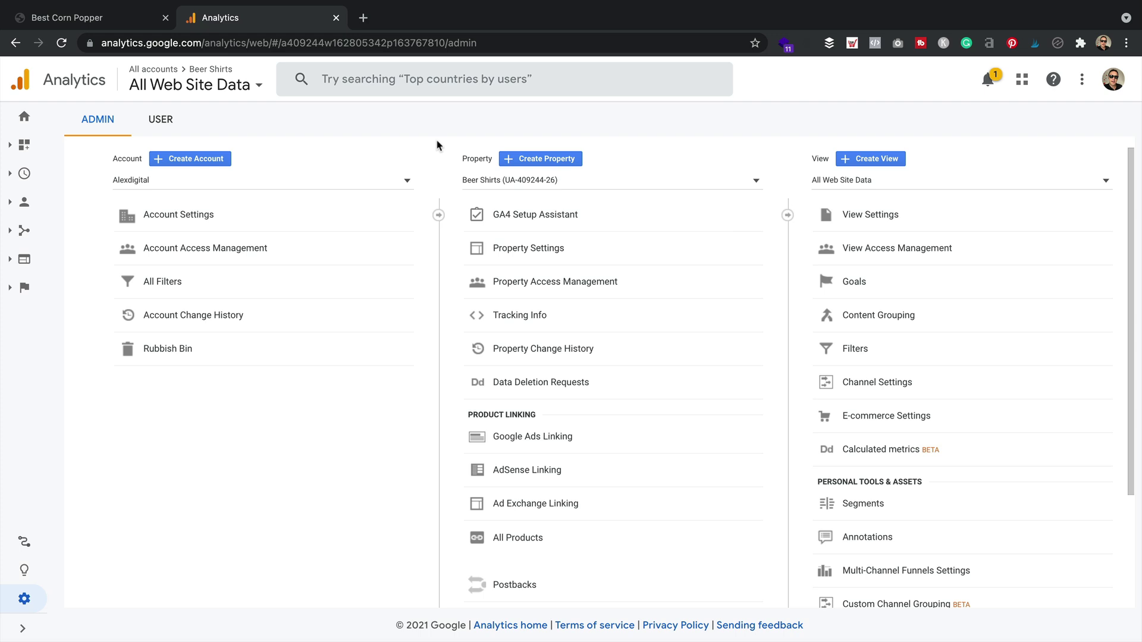
- In Google Analytics, start a new property named "Best Corn Popper" and continue to the business information
click(567, 158)
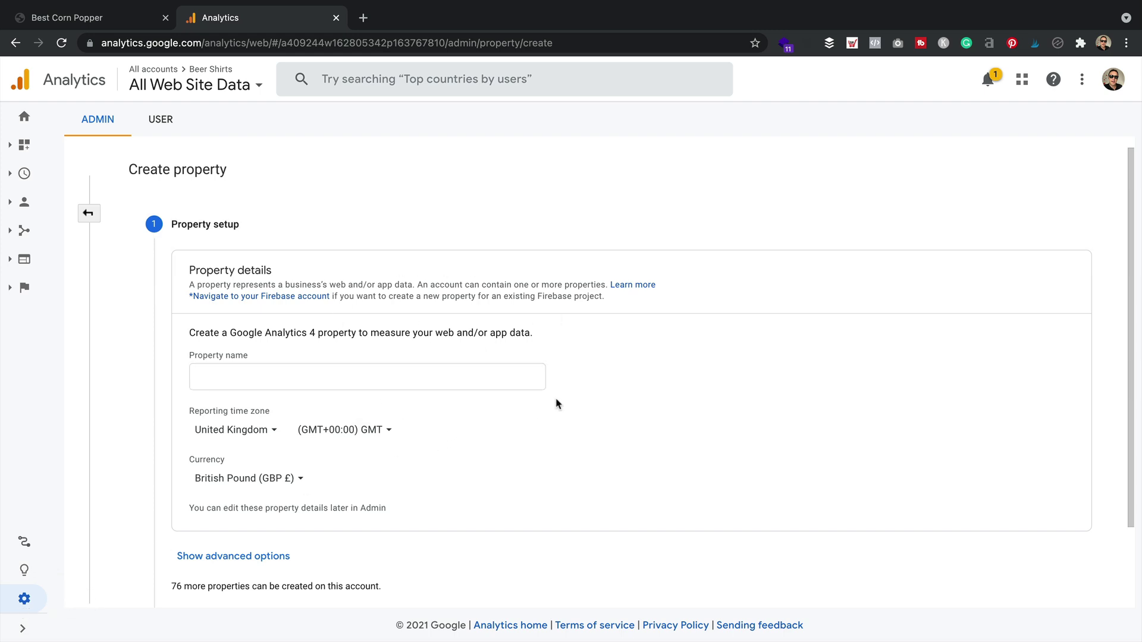
click(331, 378)
text(Best Corn Pooper)
key(BackSpace)
key(BackSpace)
key(BackSpace)
key(BackSpace)
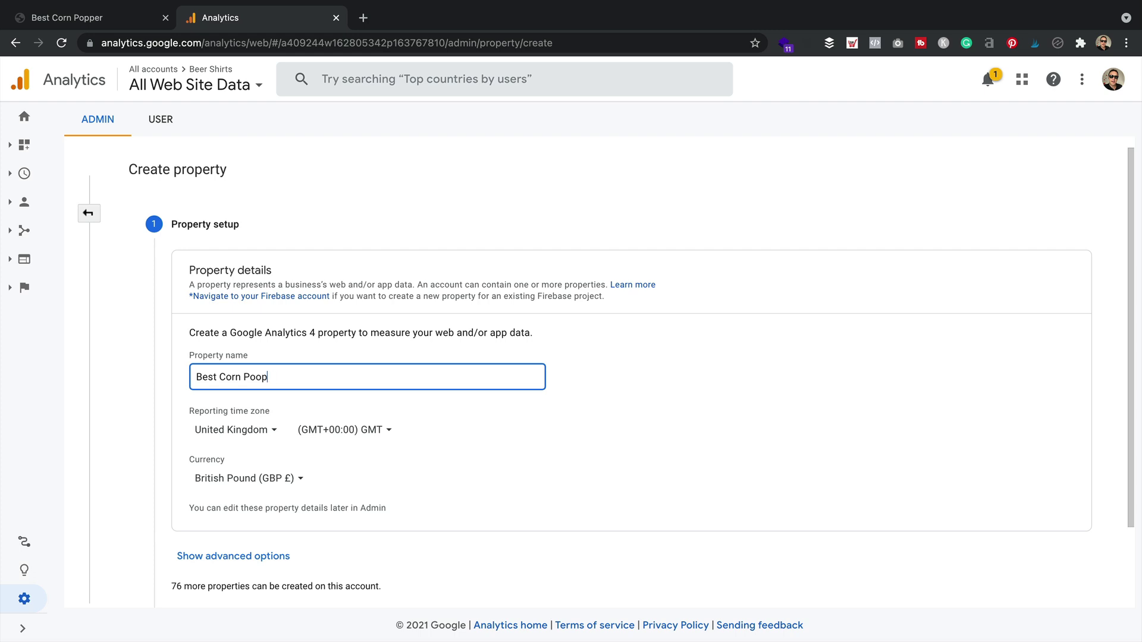
text(pper)
scroll(469, 389, down, 2)
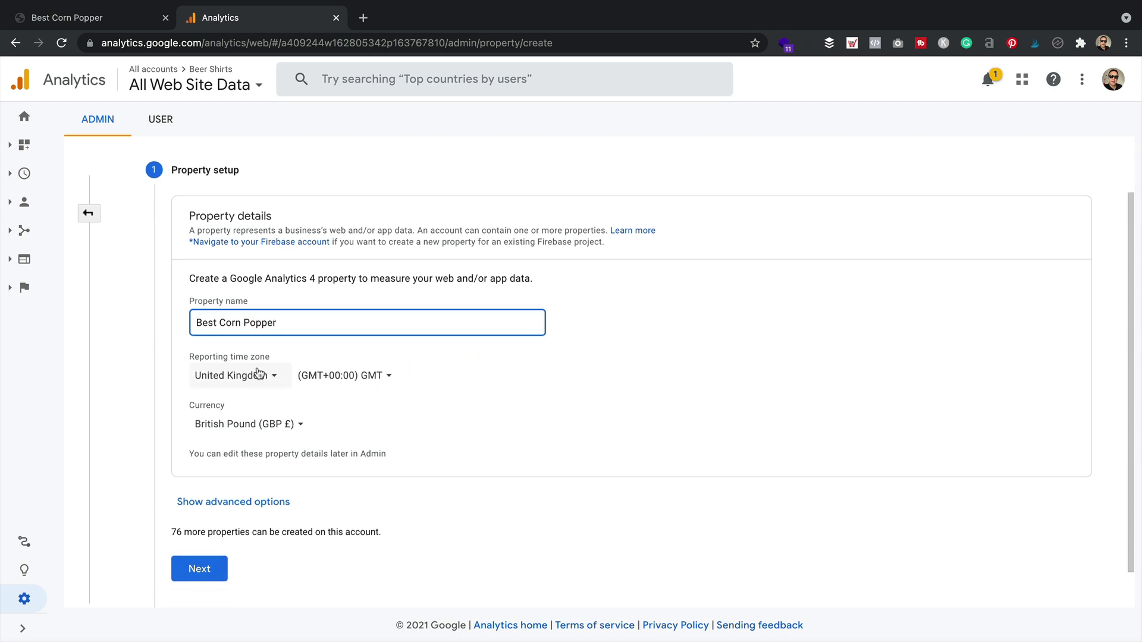
scroll(380, 426, down, 1)
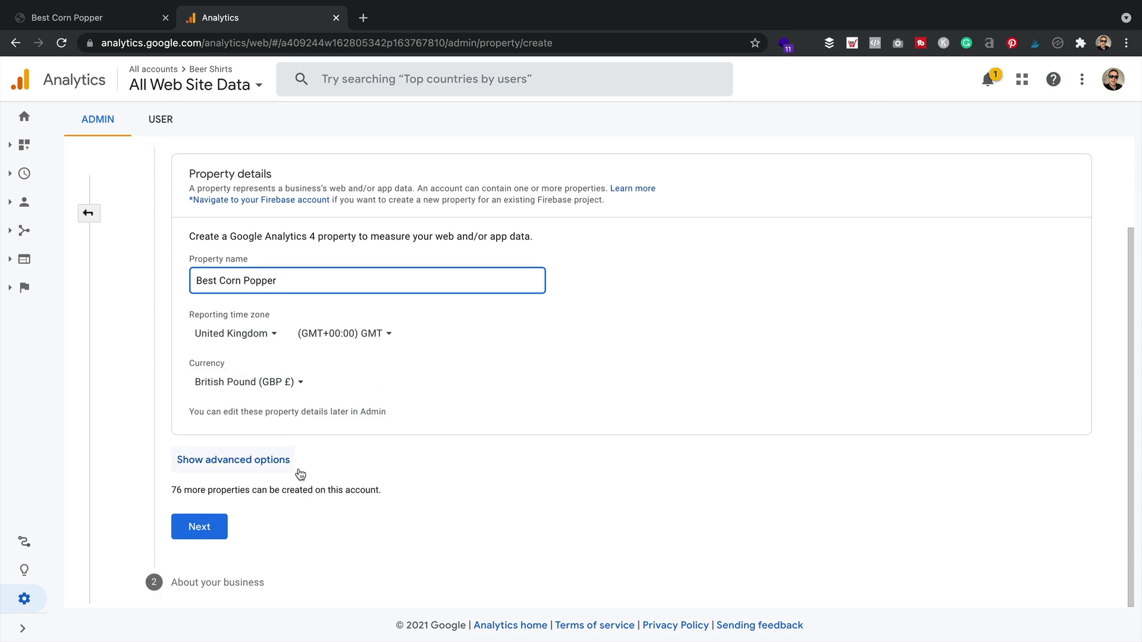
click(200, 527)
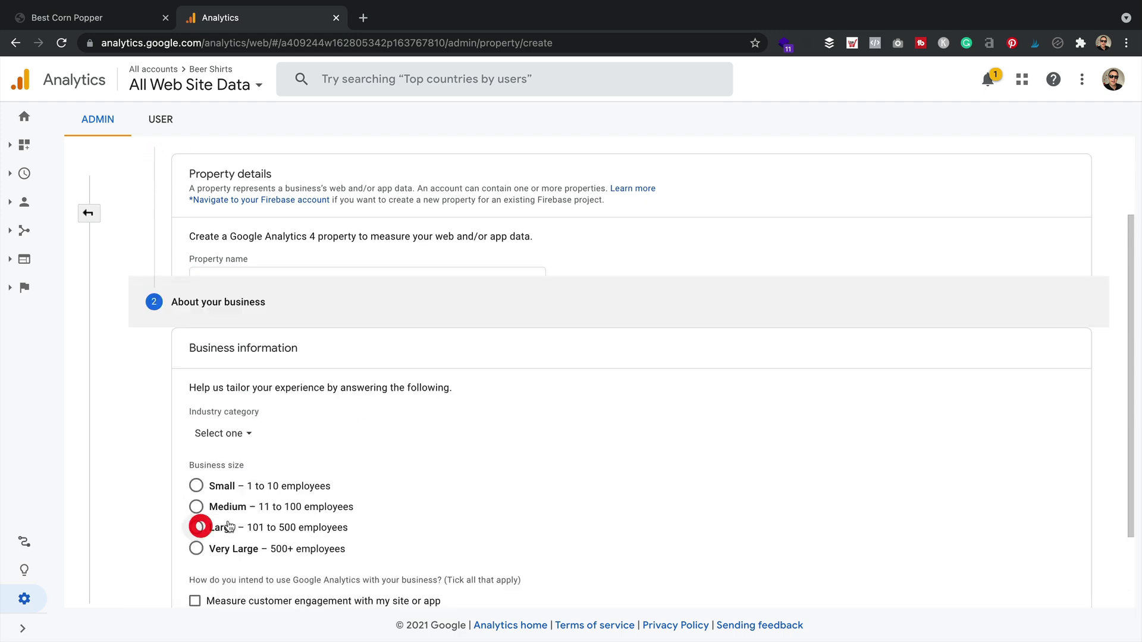
- Set the property's industry category to Other and the business size to Small – 1 to 10 employees
scroll(448, 319, down, 3)
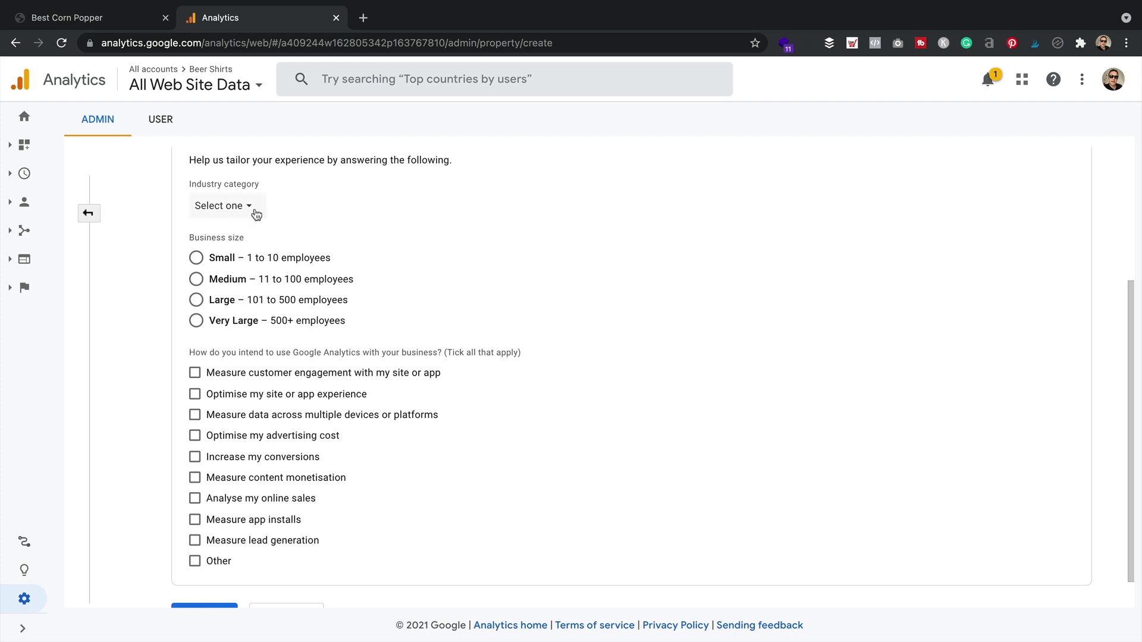
click(257, 214)
scroll(293, 346, down, 3)
scroll(292, 346, down, 5)
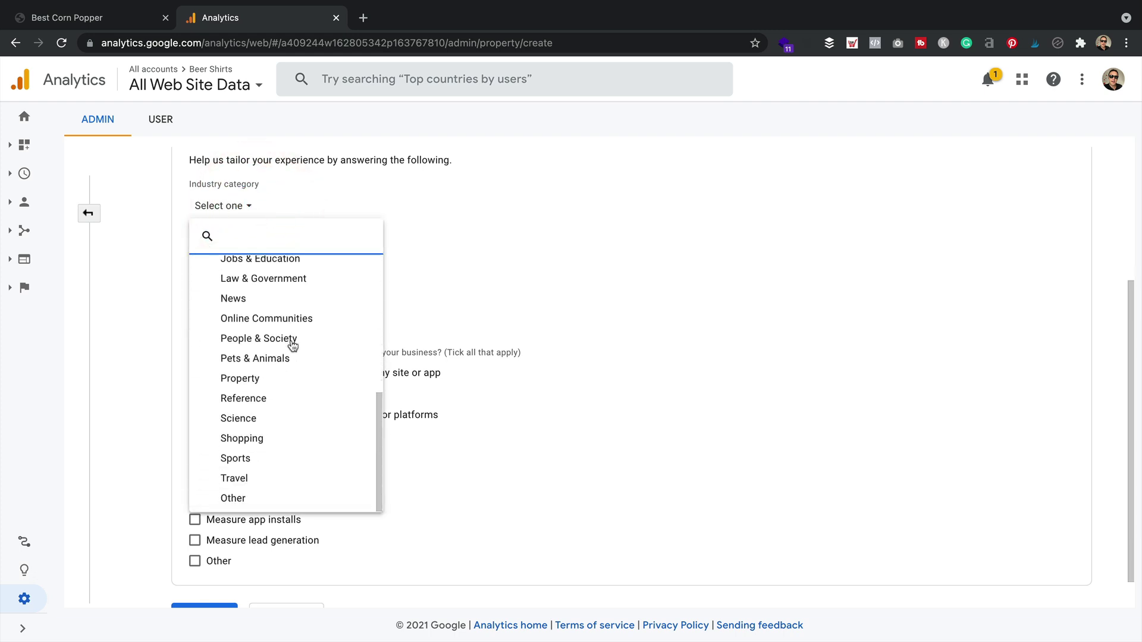
click(265, 498)
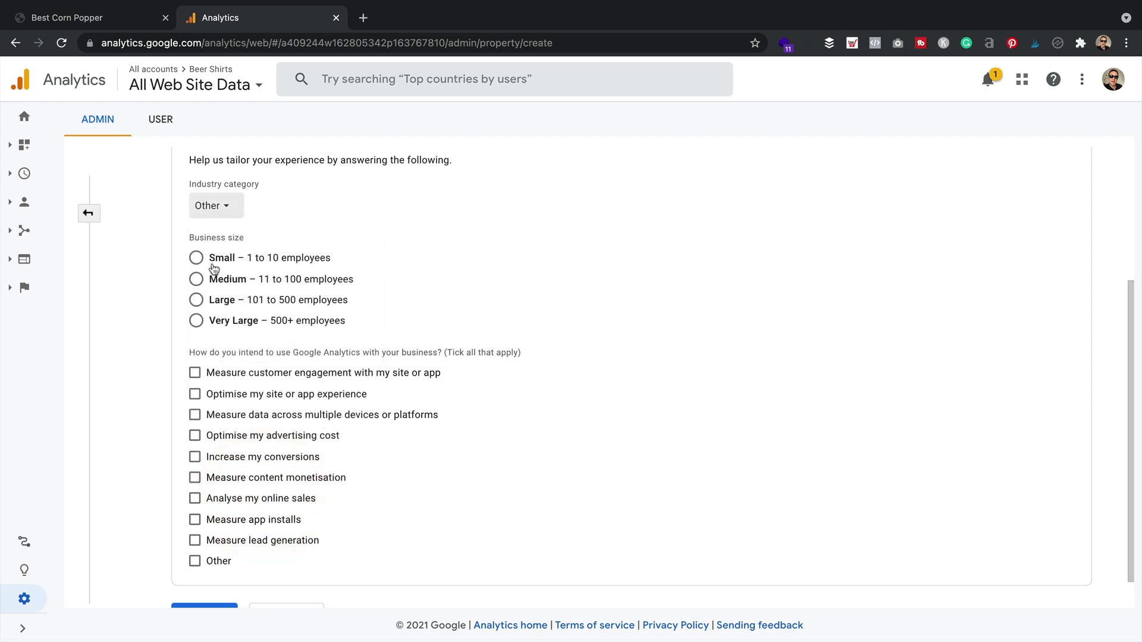
click(197, 258)
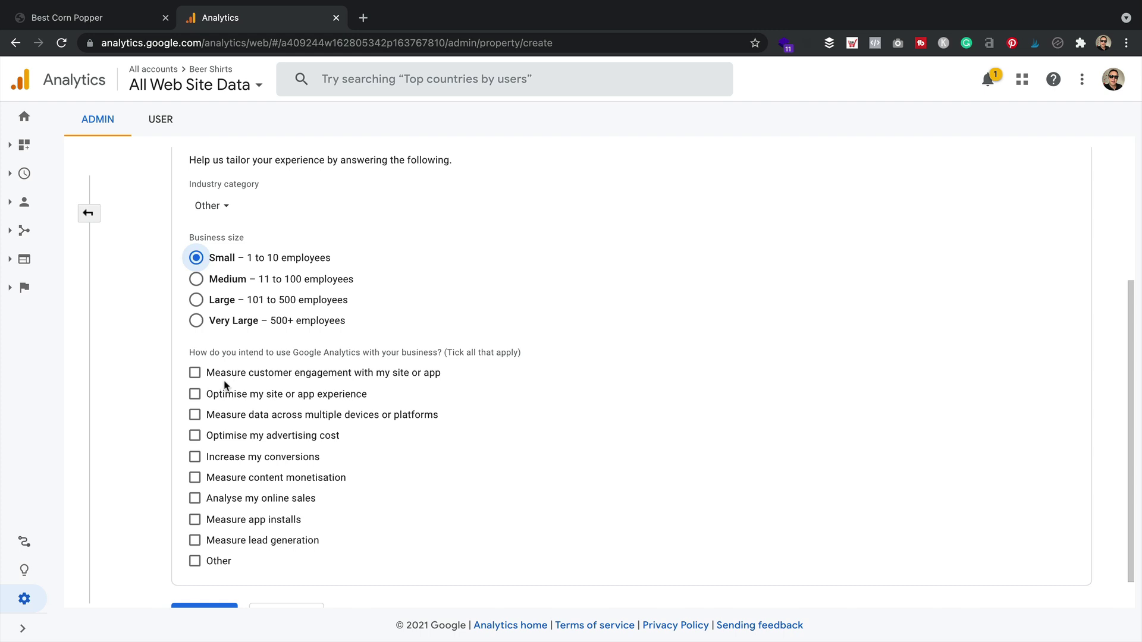
- Choose "Measure customer engagement with my site or app" as the intended use and create the property
click(209, 561)
scroll(358, 503, down, 2)
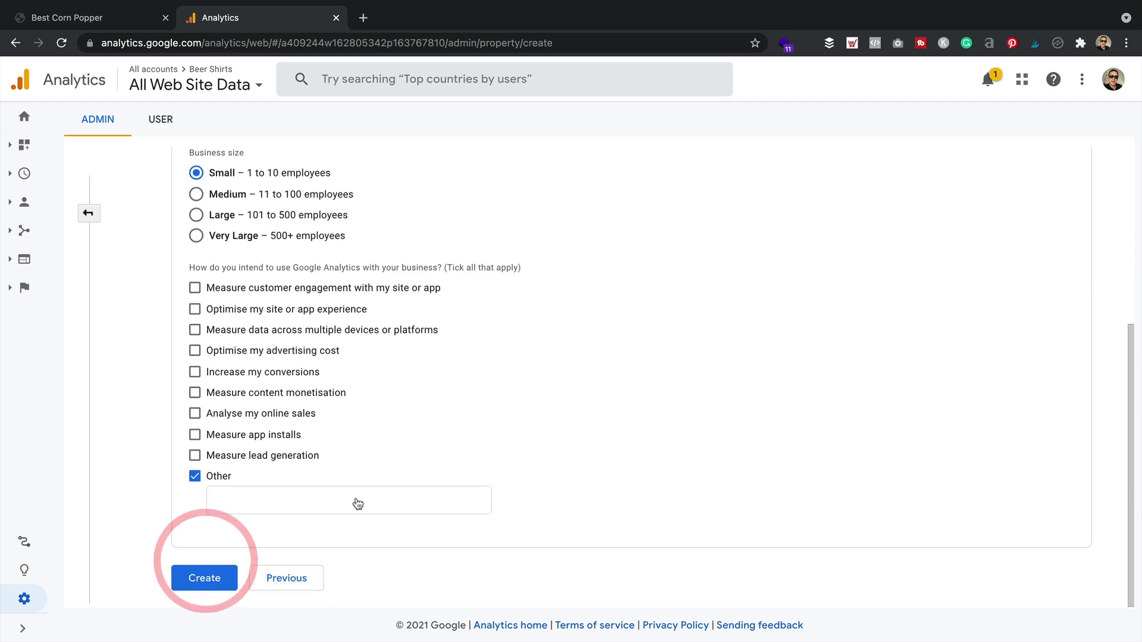
click(217, 475)
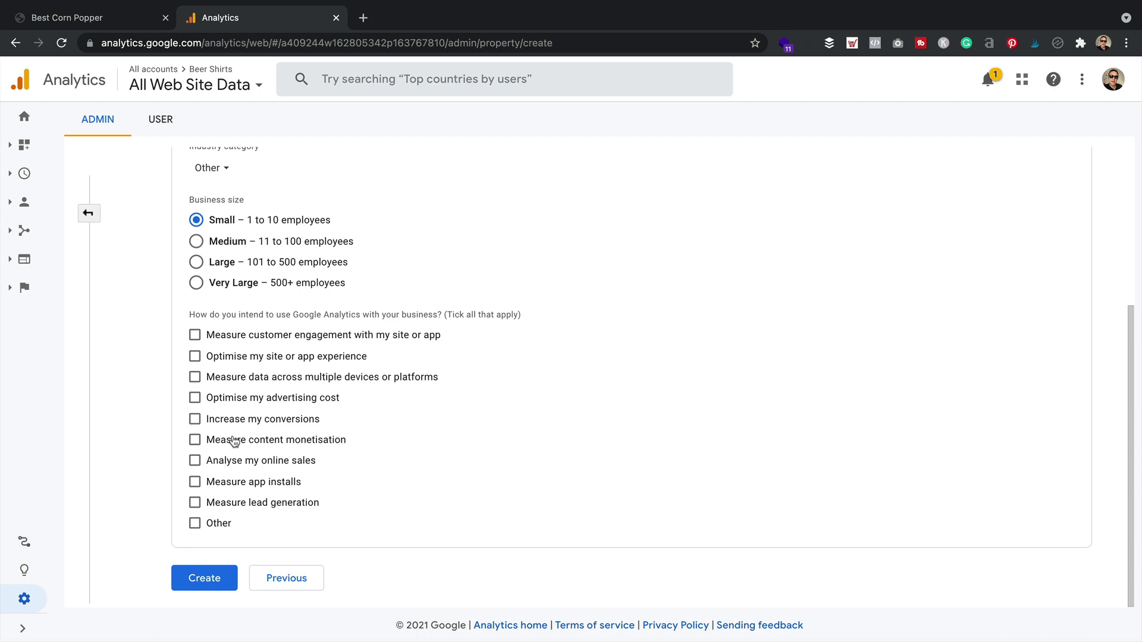
click(238, 338)
click(204, 577)
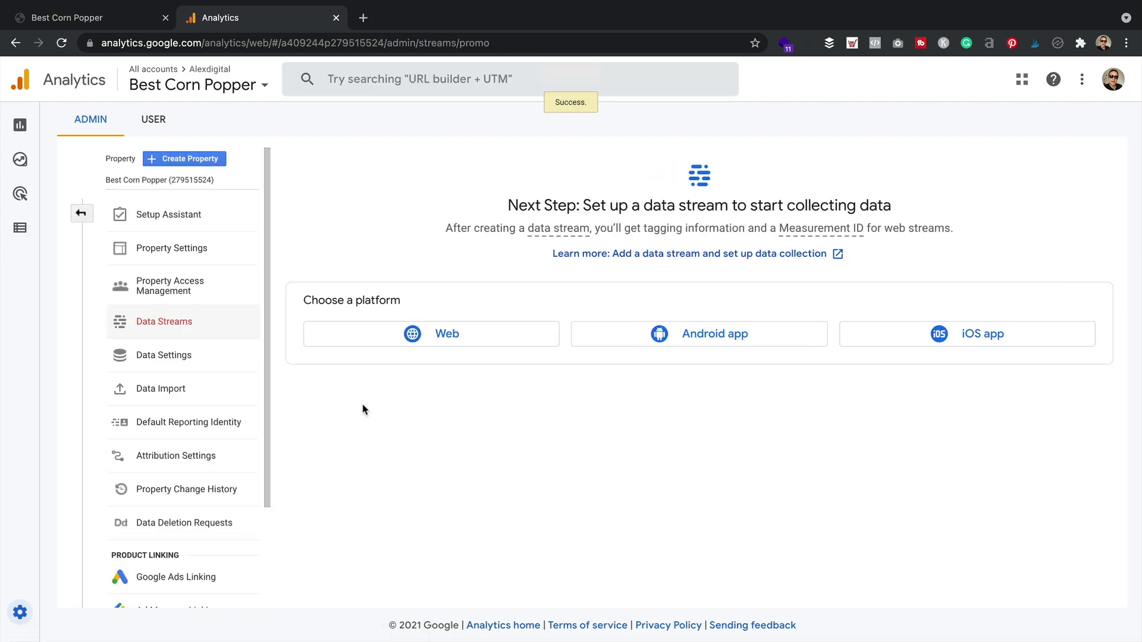
click(428, 334)
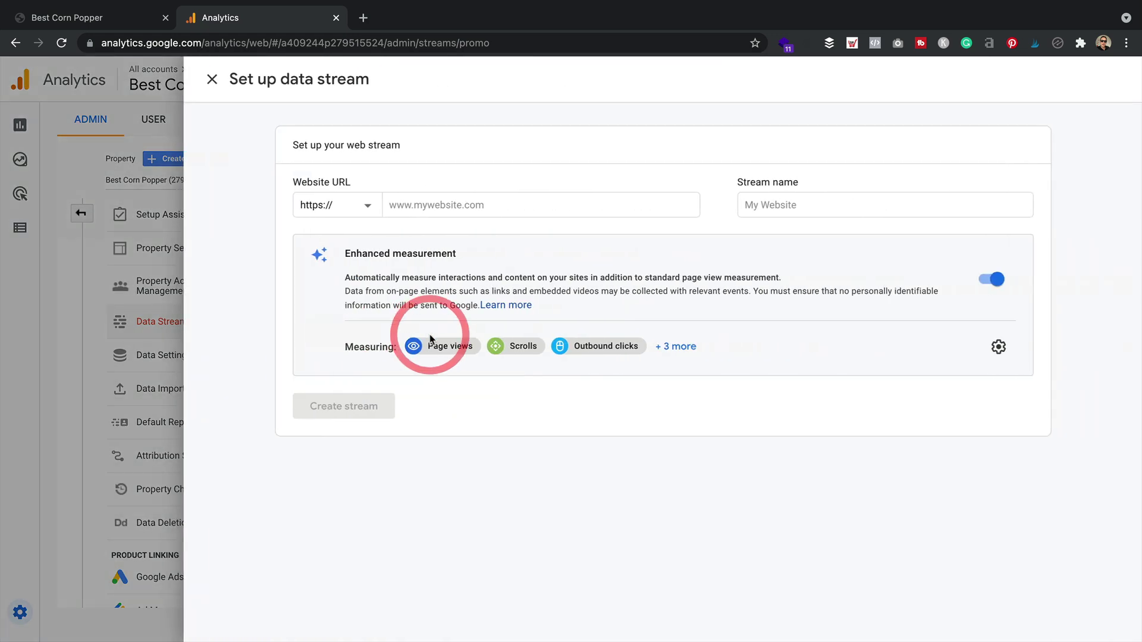
click(432, 205)
text(bestcornpopper./co)
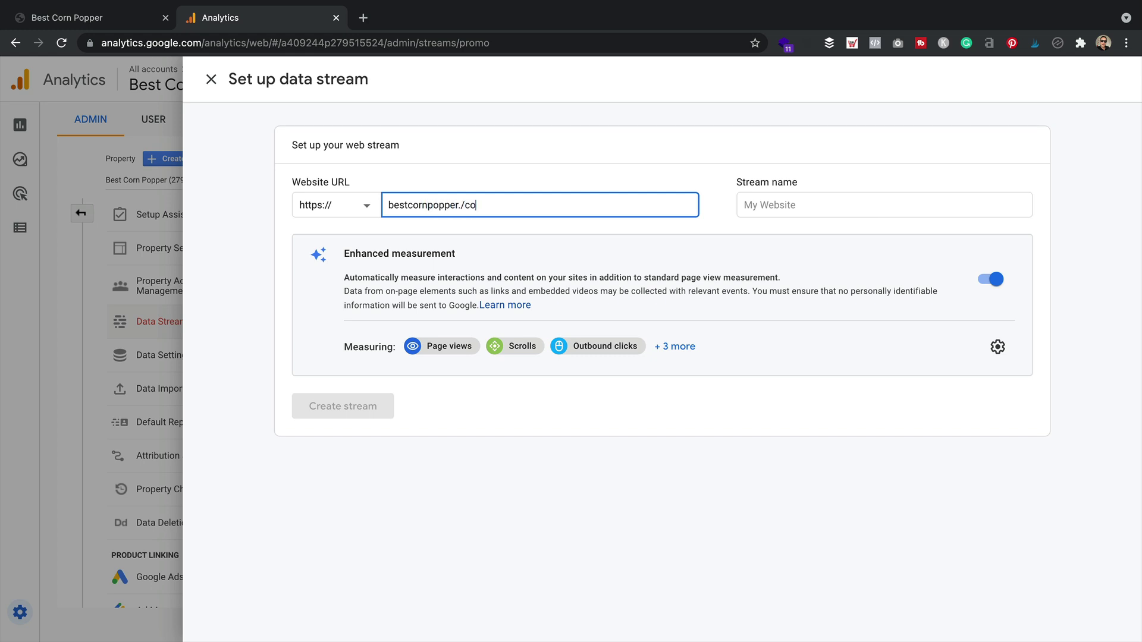
key(BackSpace)
key(BackSpace)
key(BackSpace)
text(com)
key(Tab)
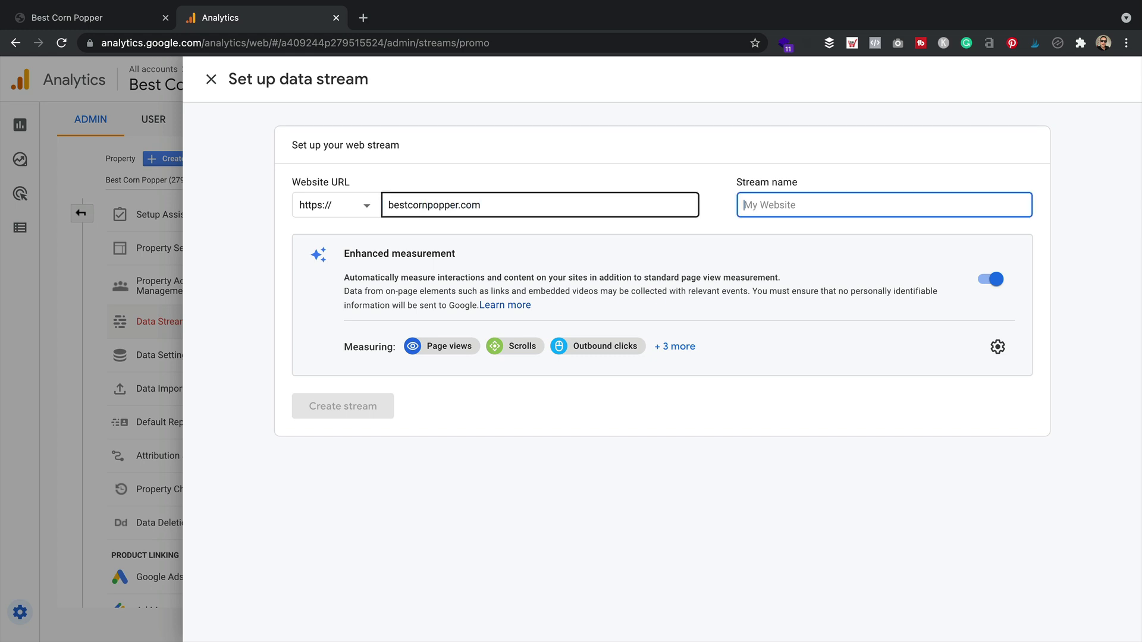
text(BestCornPopper.com)
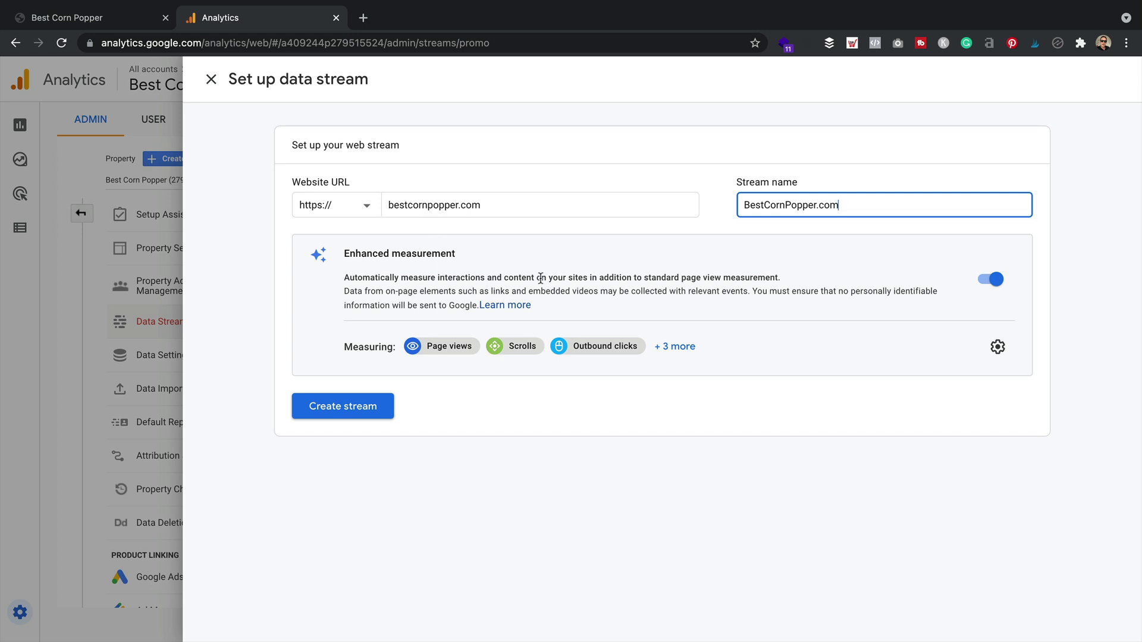
click(352, 407)
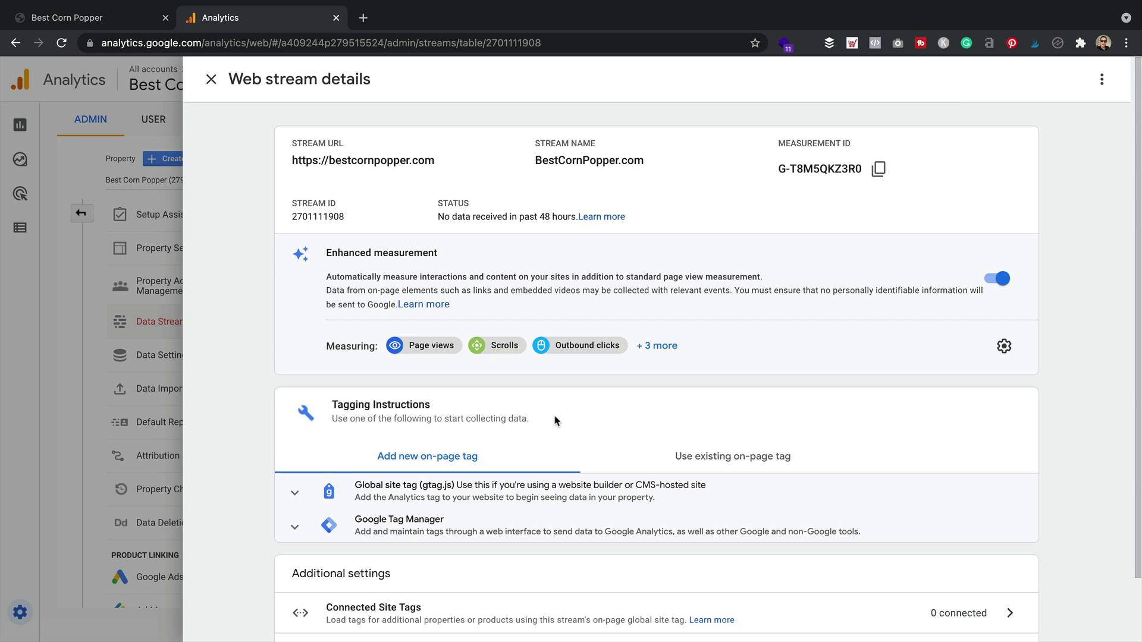
- Expand the Global site tag (gtag.js) tagging instructions of the new web stream and view the full tracking script
scroll(554, 420, down, 1)
click(303, 461)
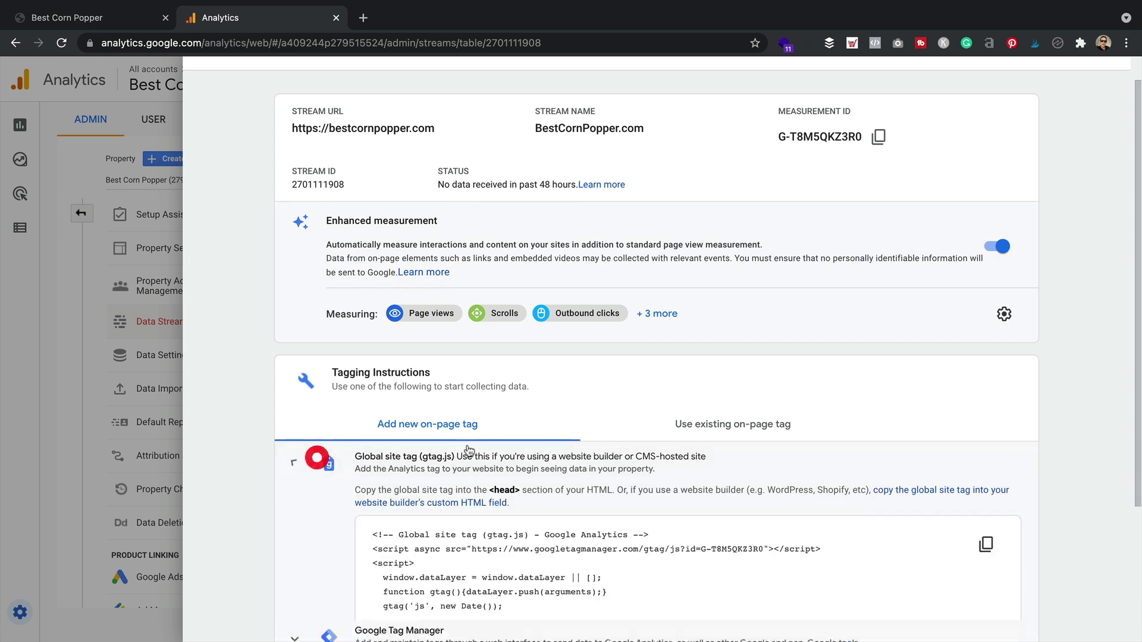
scroll(474, 447, down, 2)
scroll(494, 443, down, 1)
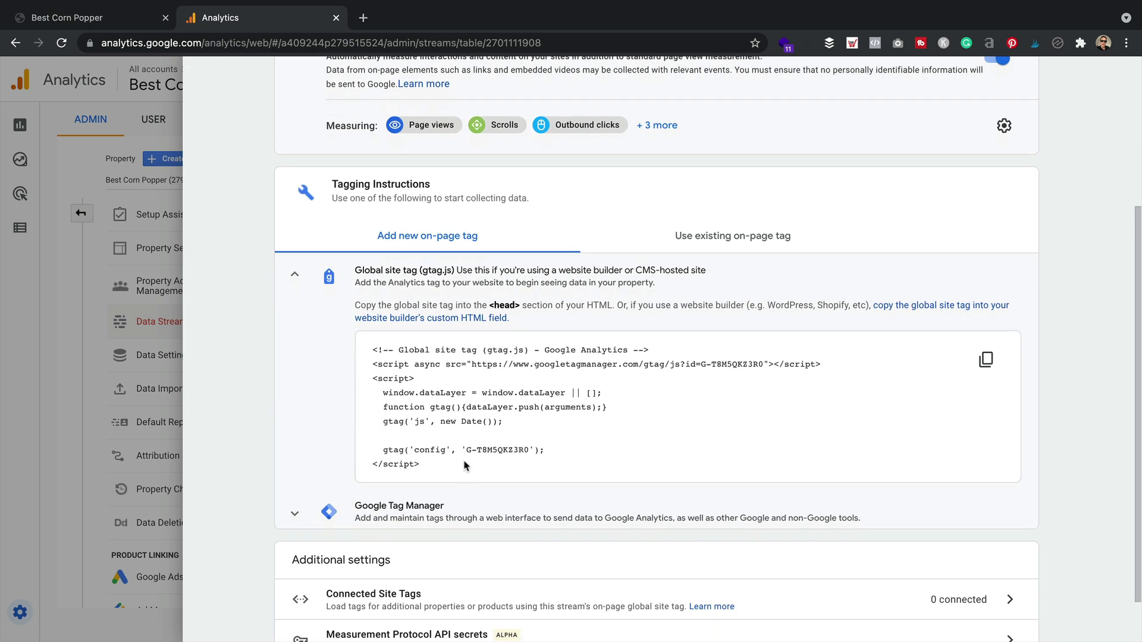
- Copy the global site tag script and open the Add Plugins page in the Best Corn Popper WordPress admin
click(985, 358)
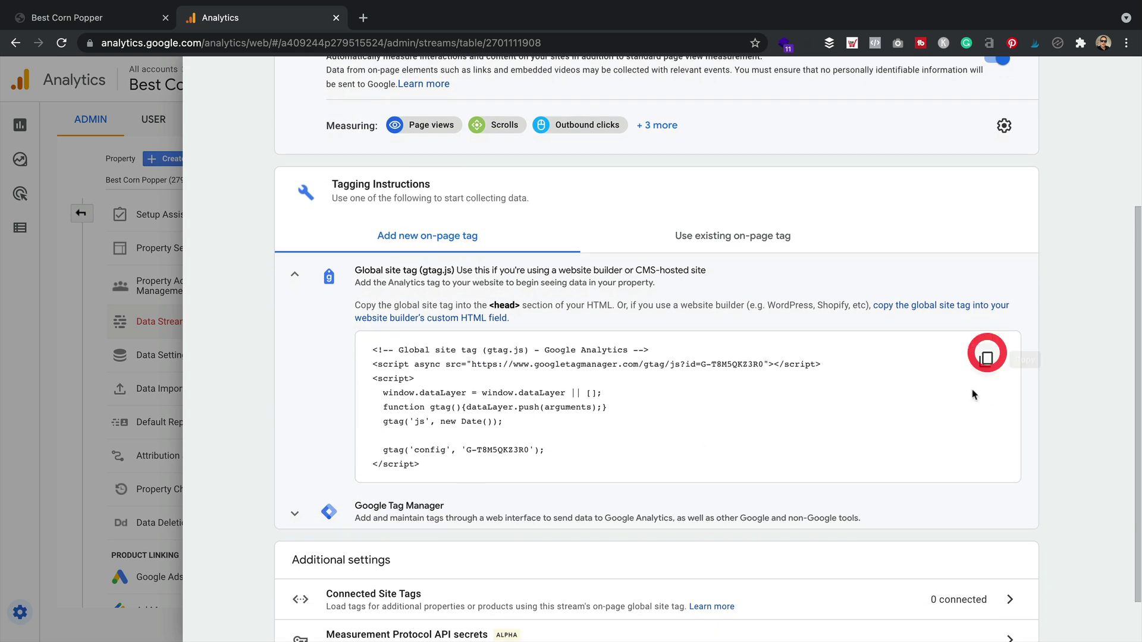
click(985, 358)
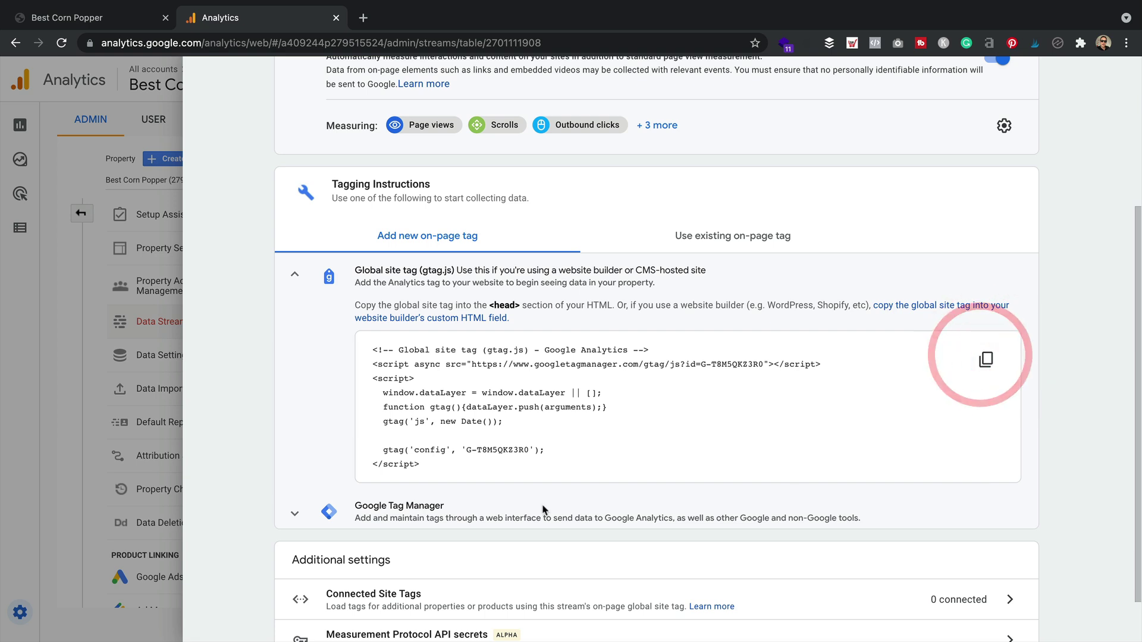
click(60, 18)
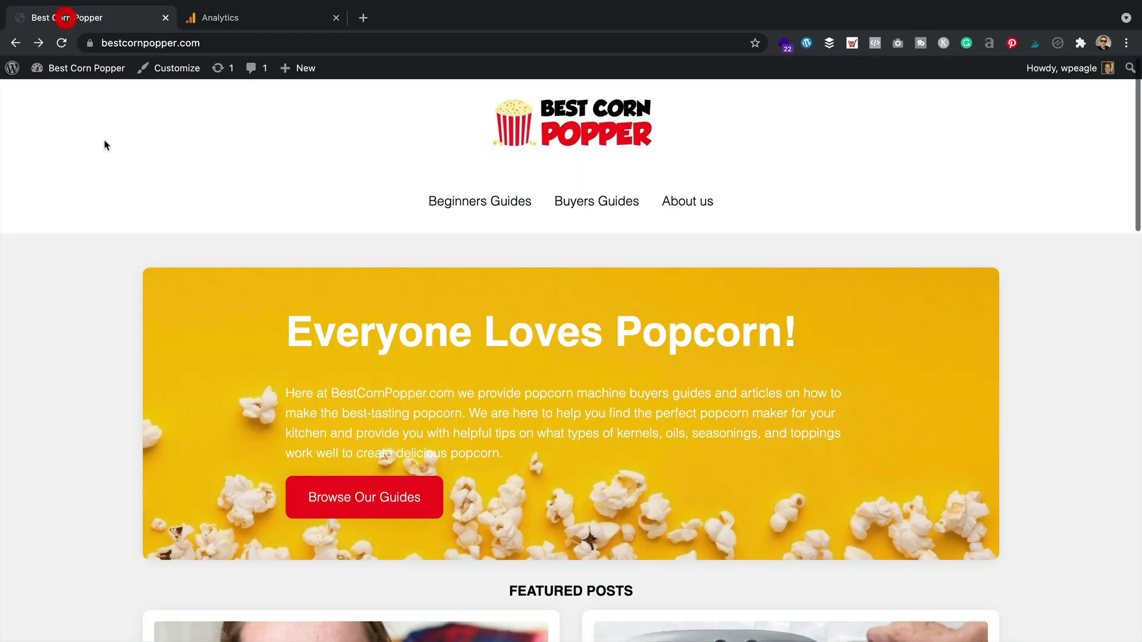
mouse_move(86, 100)
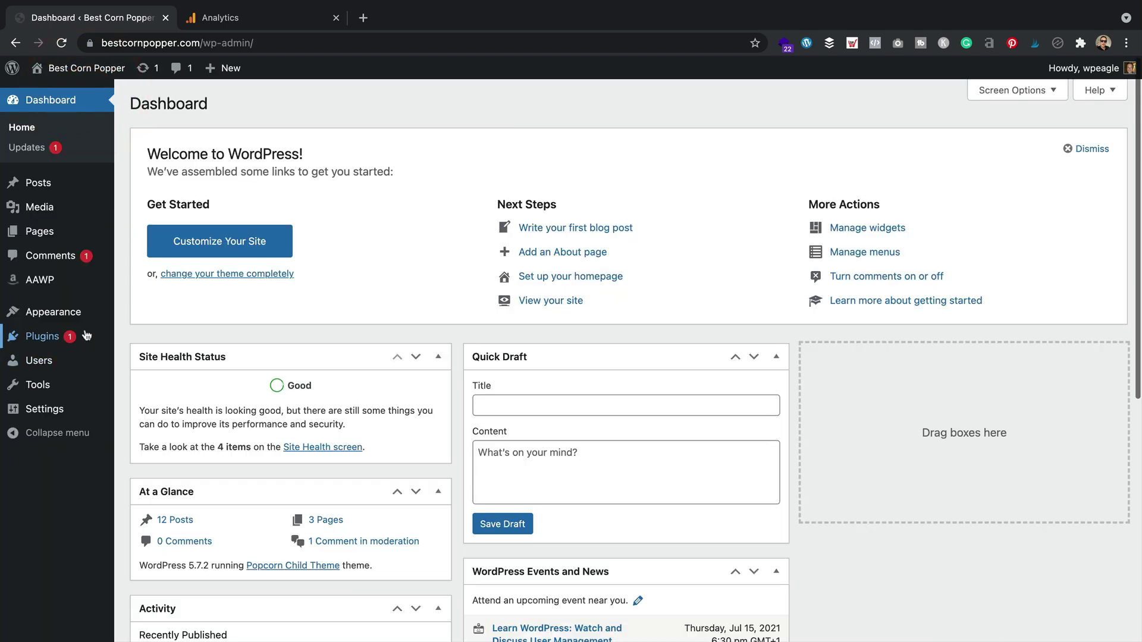
mouse_move(86, 336)
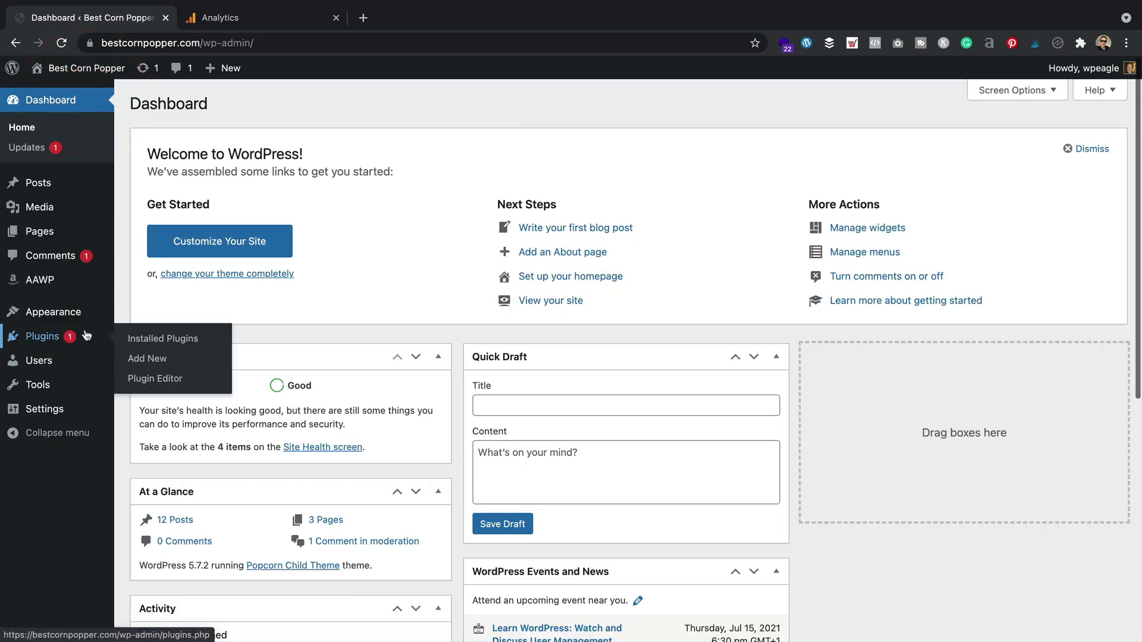
click(154, 359)
click(474, 168)
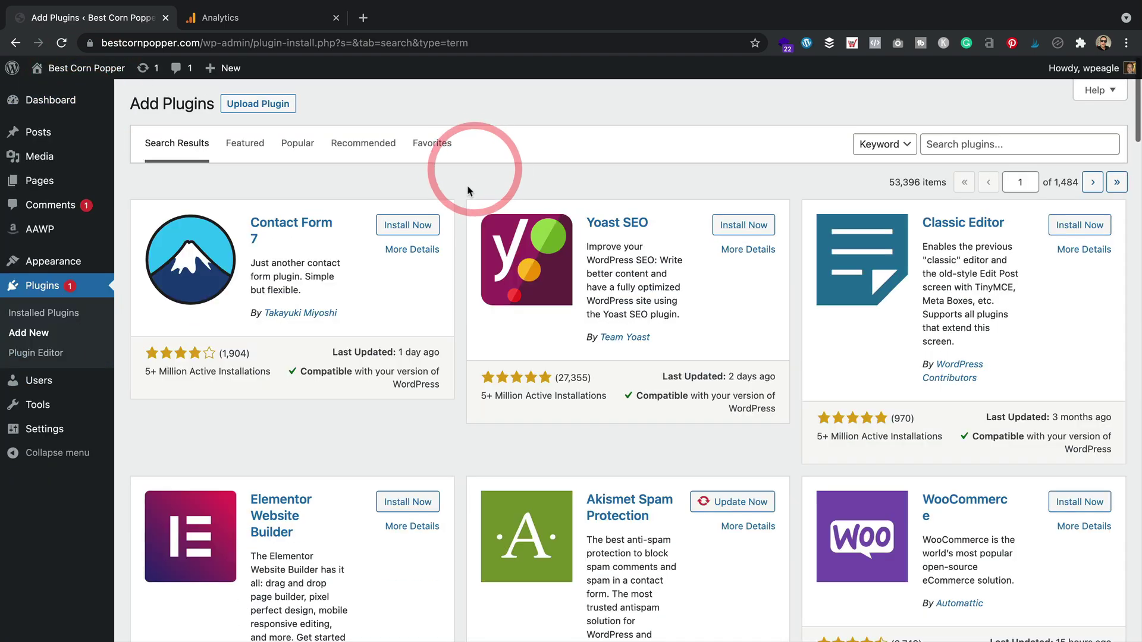
- Search plugins for "insert header footer", install and activate Insert Headers and Footers by WPBeginner, and update Akismet Anti-Spam
click(1033, 146)
text(insert header footer)
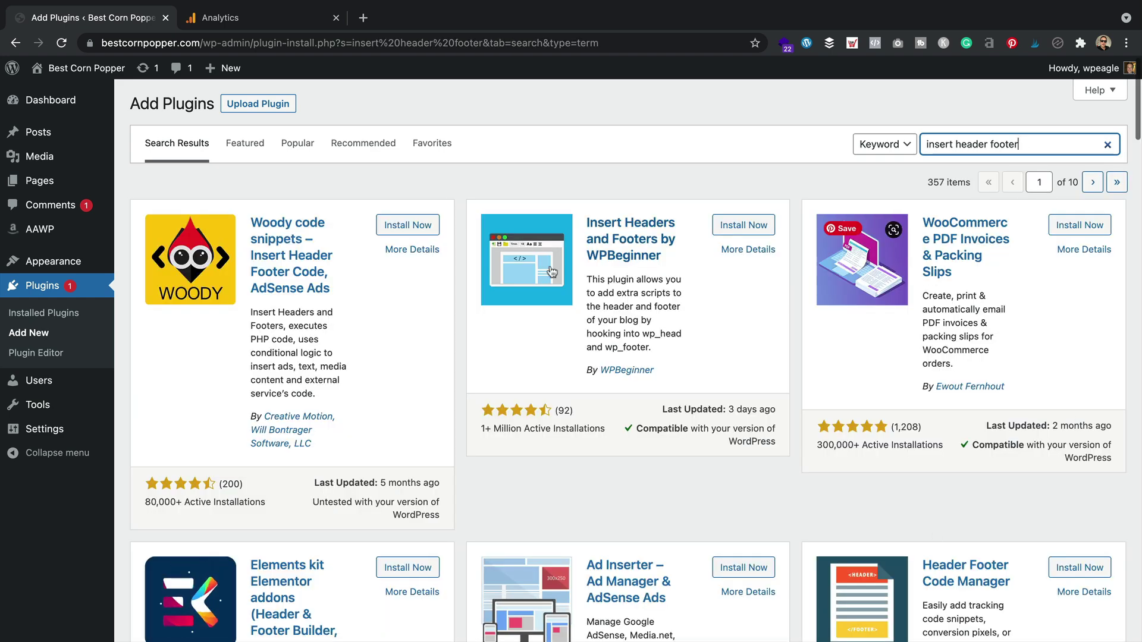
click(729, 230)
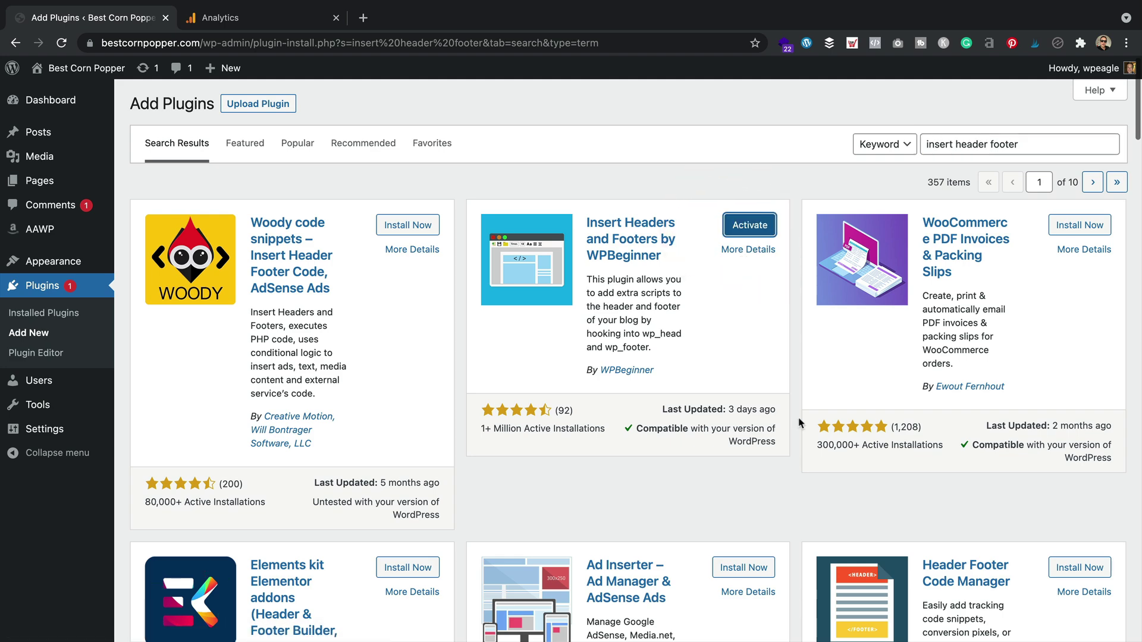
click(750, 225)
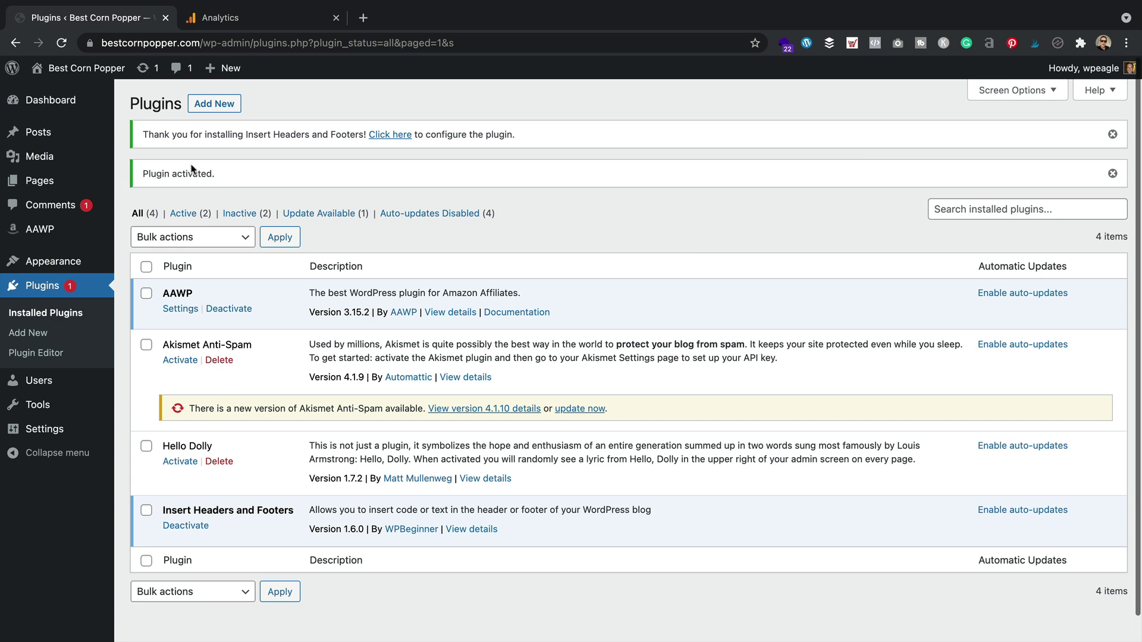
click(588, 409)
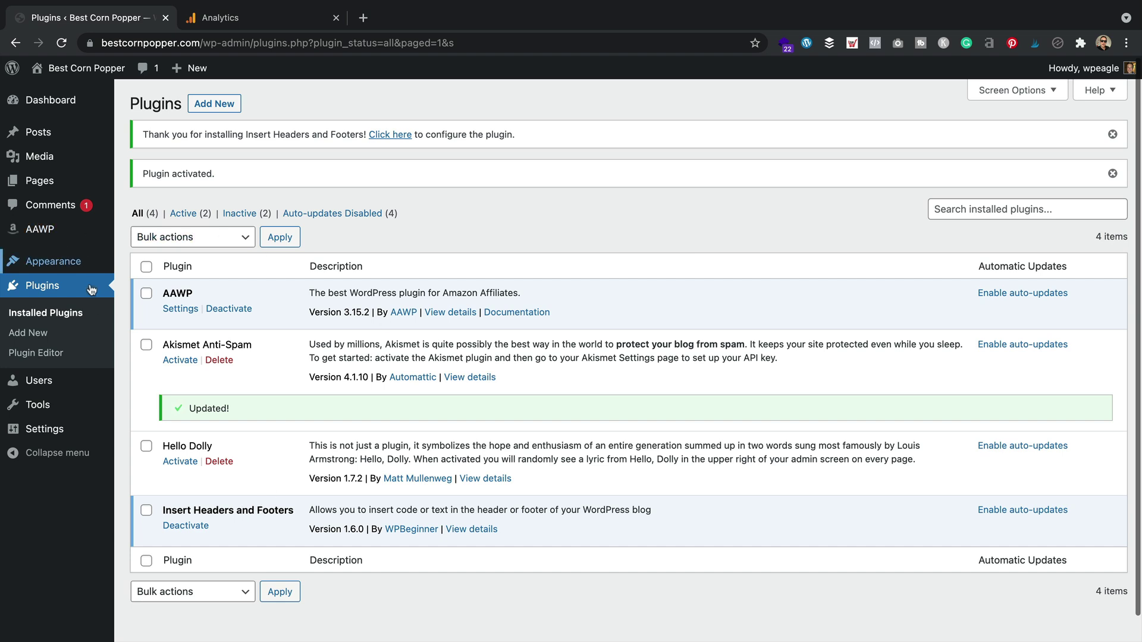
- Paste the copied global site tag into the header scripts of the Insert Headers and Footers settings and save
mouse_move(45, 429)
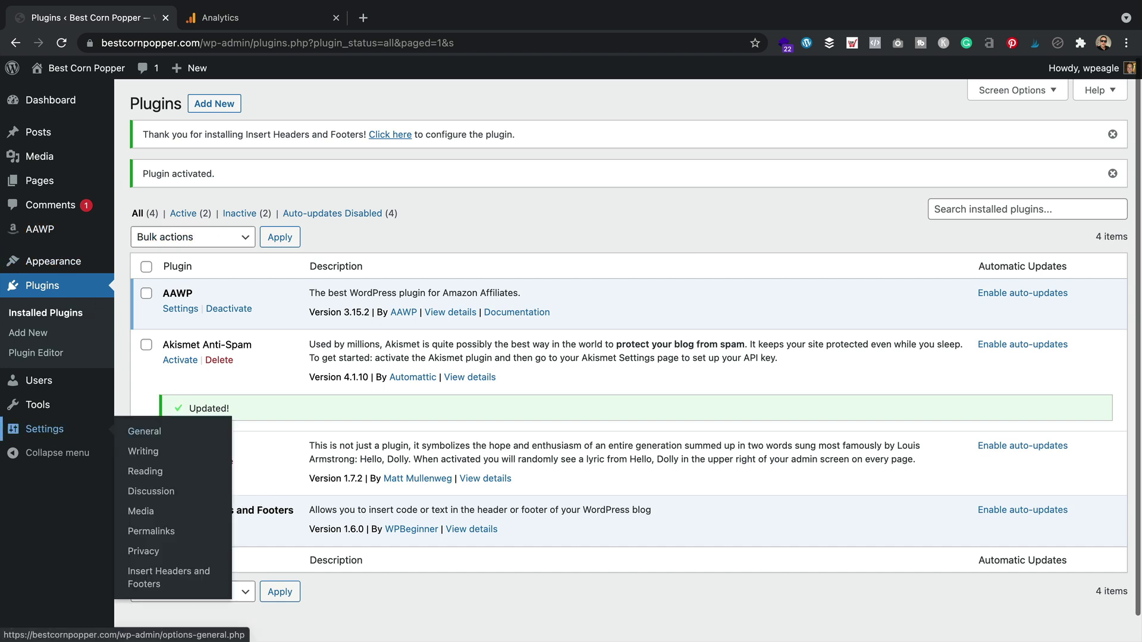
click(152, 568)
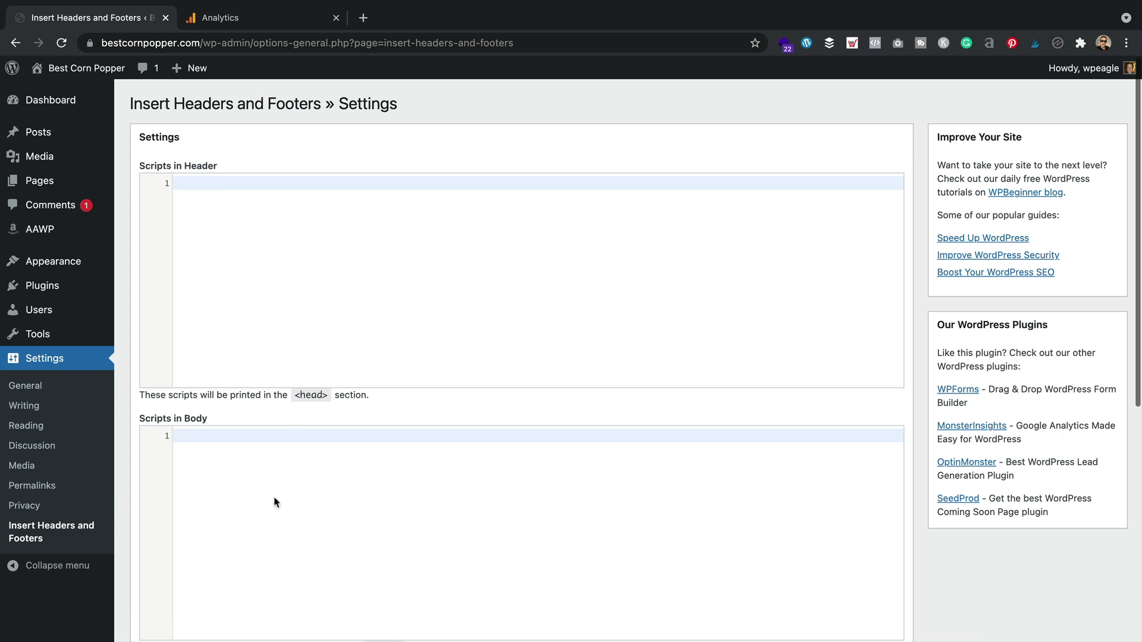
scroll(275, 503, down, 6)
scroll(270, 446, up, 6)
click(220, 179)
key(super+v)
scroll(344, 196, down, 10)
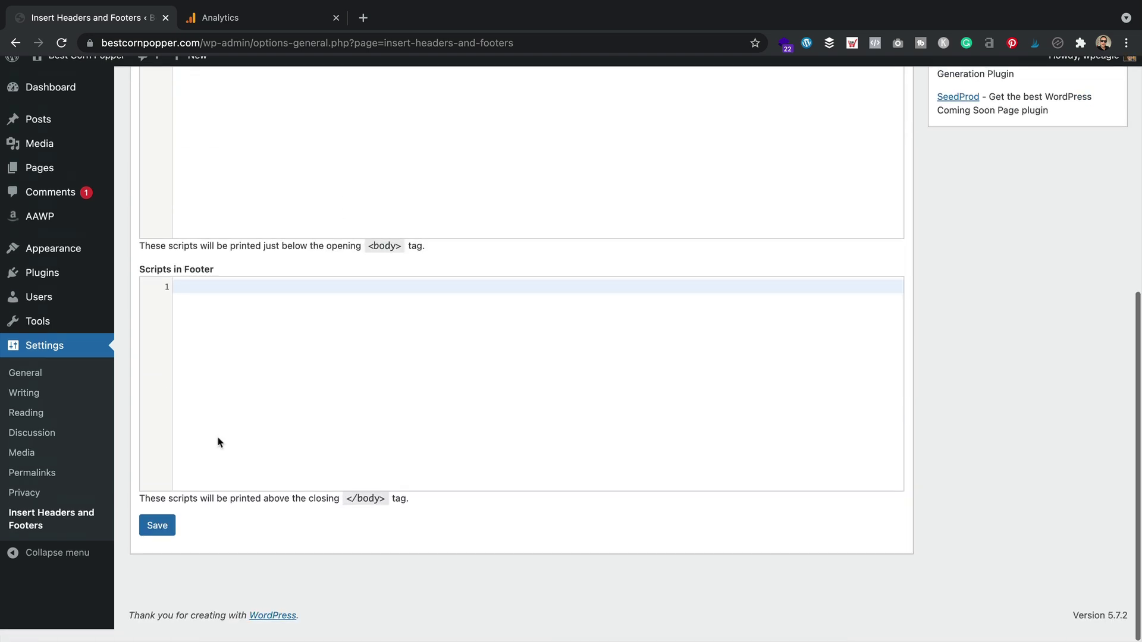
click(159, 537)
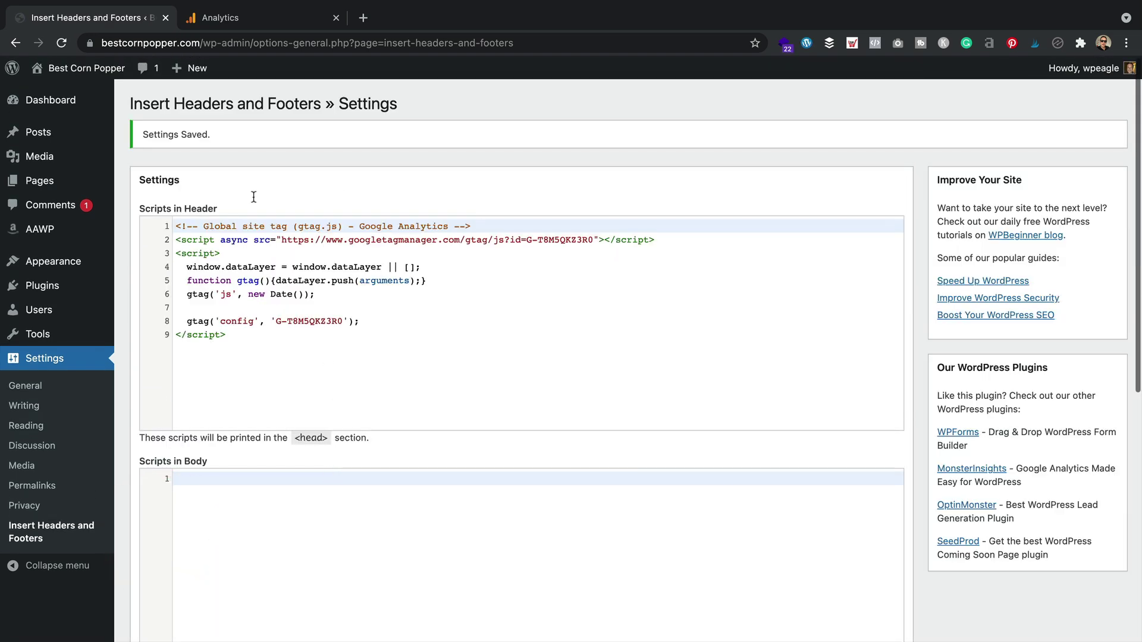
- Switch to Google Analytics, close the web stream details, and open the Real-time report for Best Corn Popper
click(250, 22)
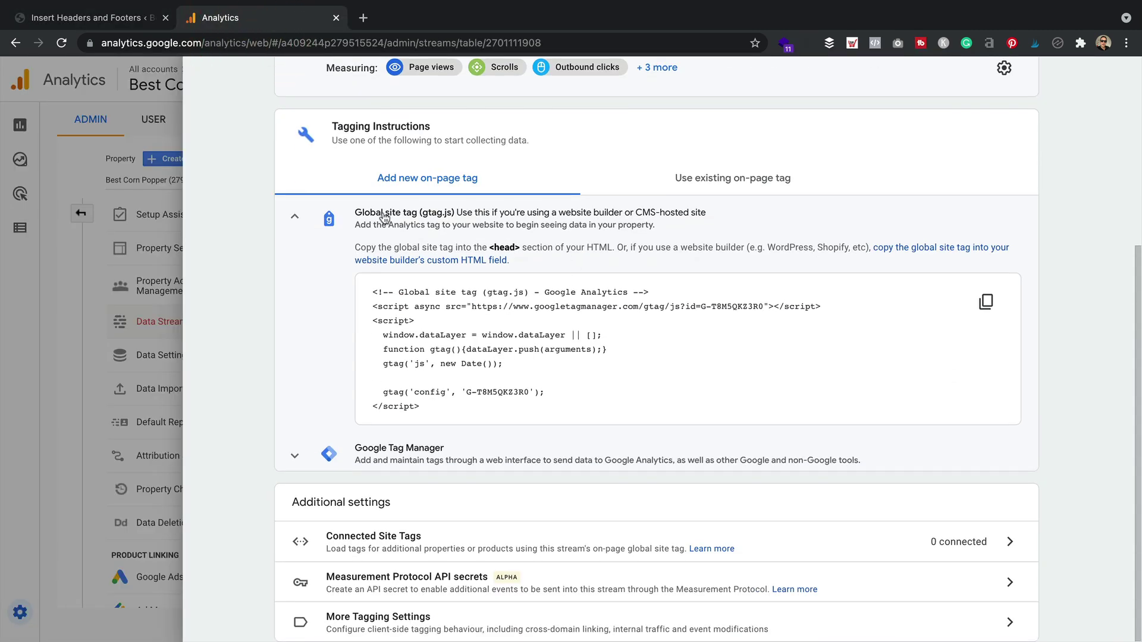
click(294, 217)
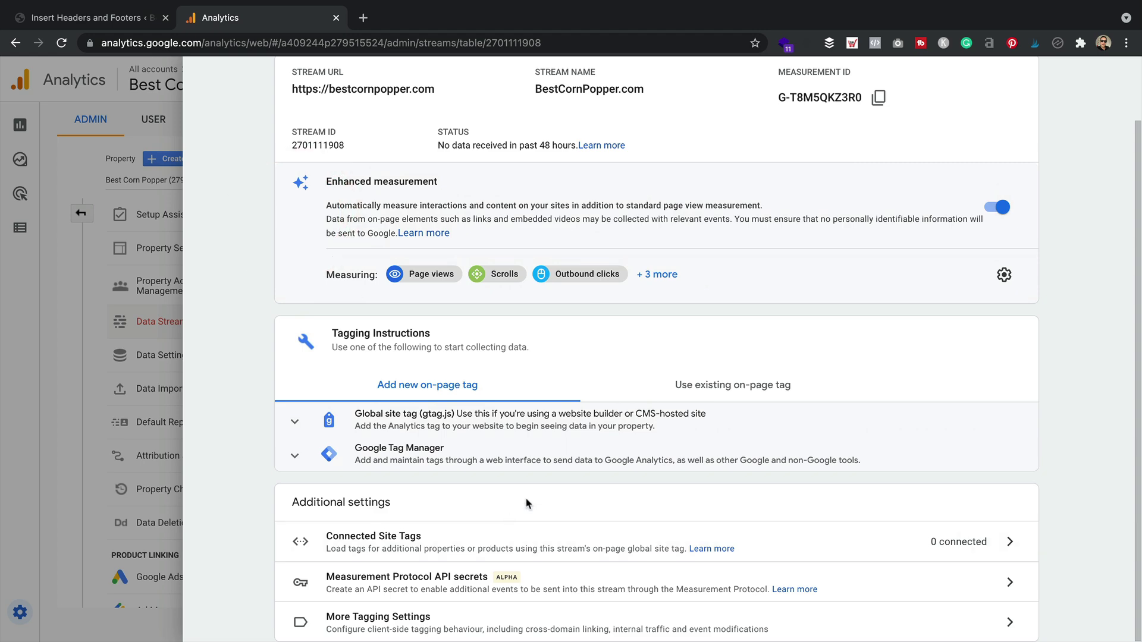
scroll(526, 503, up, 2)
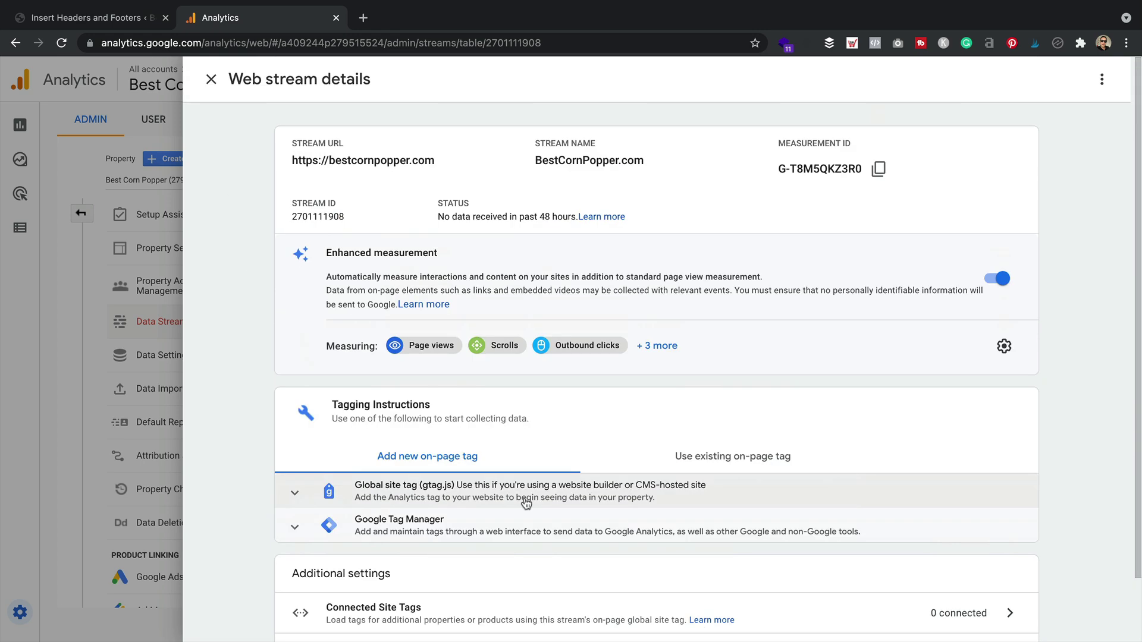
click(212, 80)
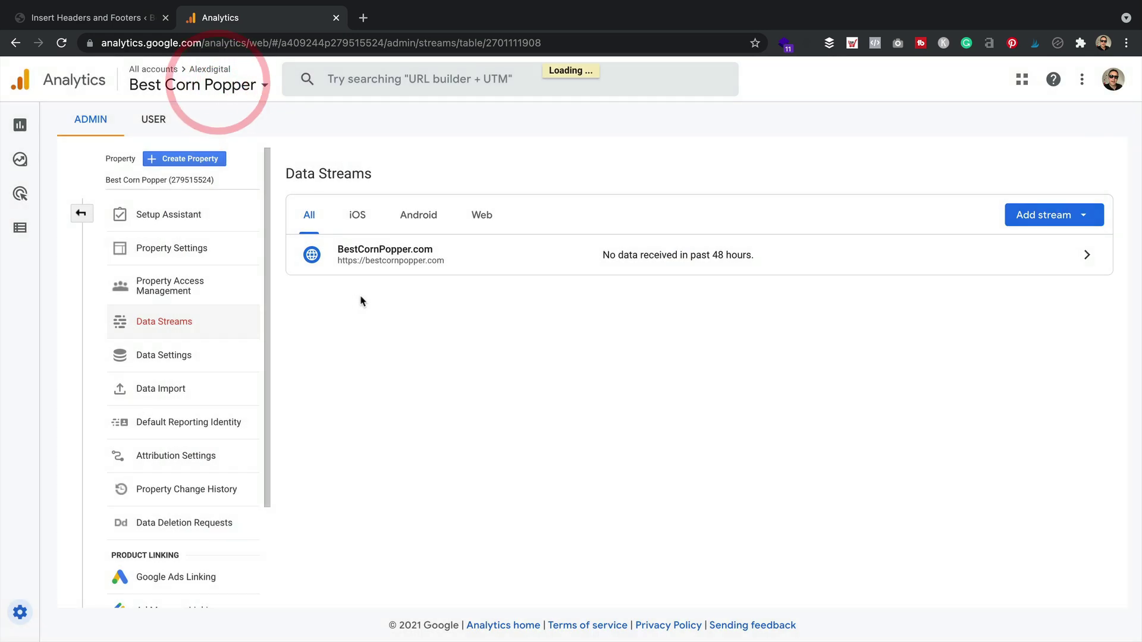
mouse_move(5, 152)
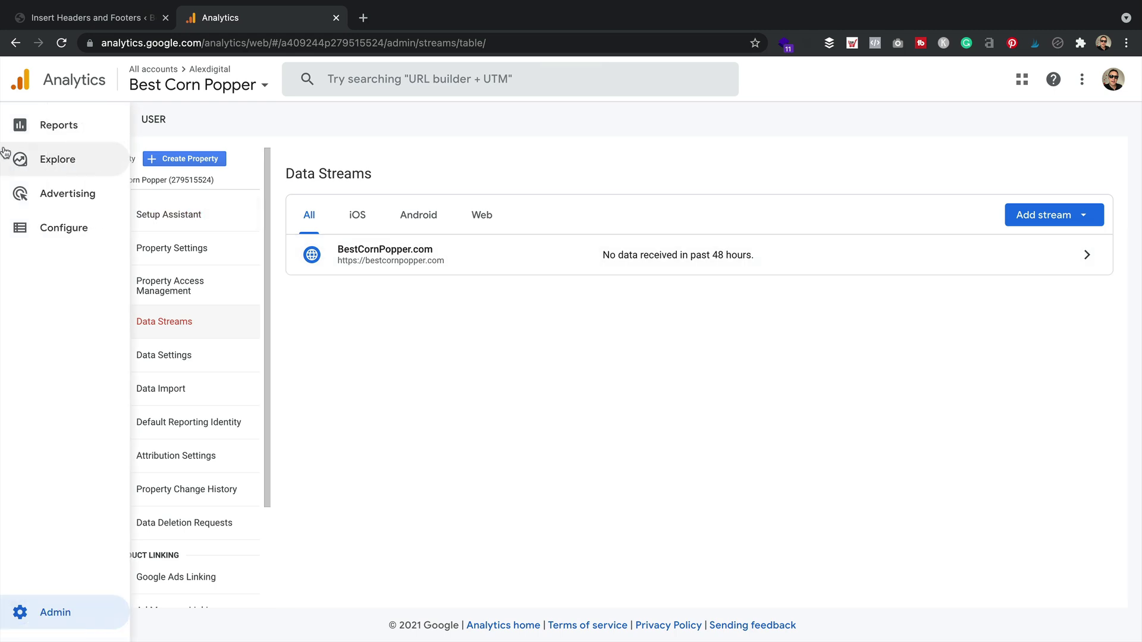
click(59, 123)
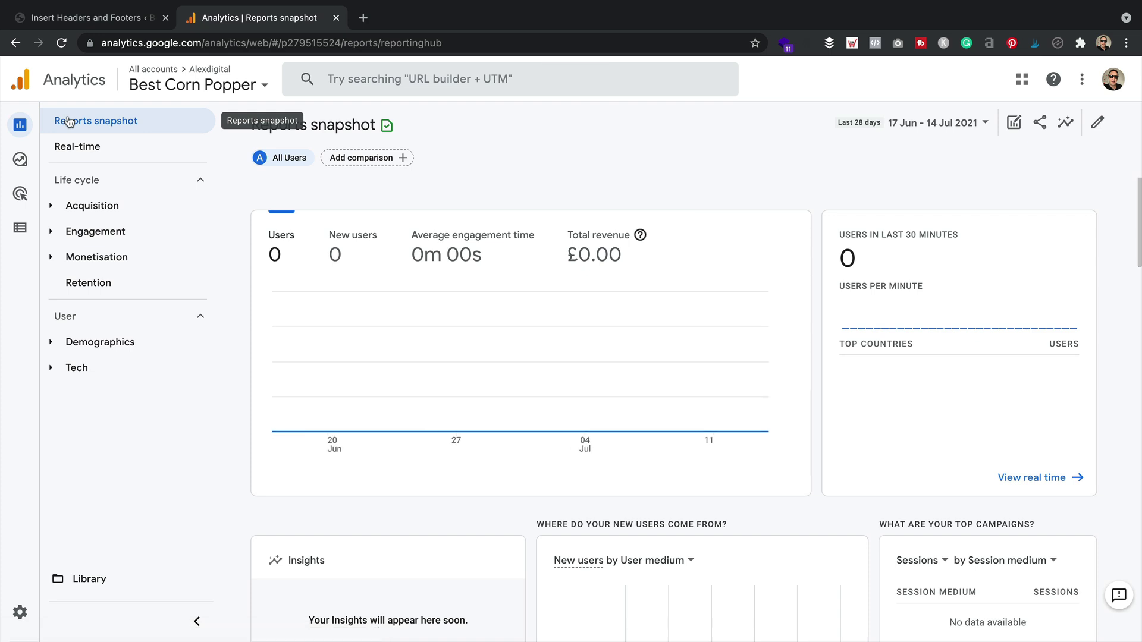
click(115, 151)
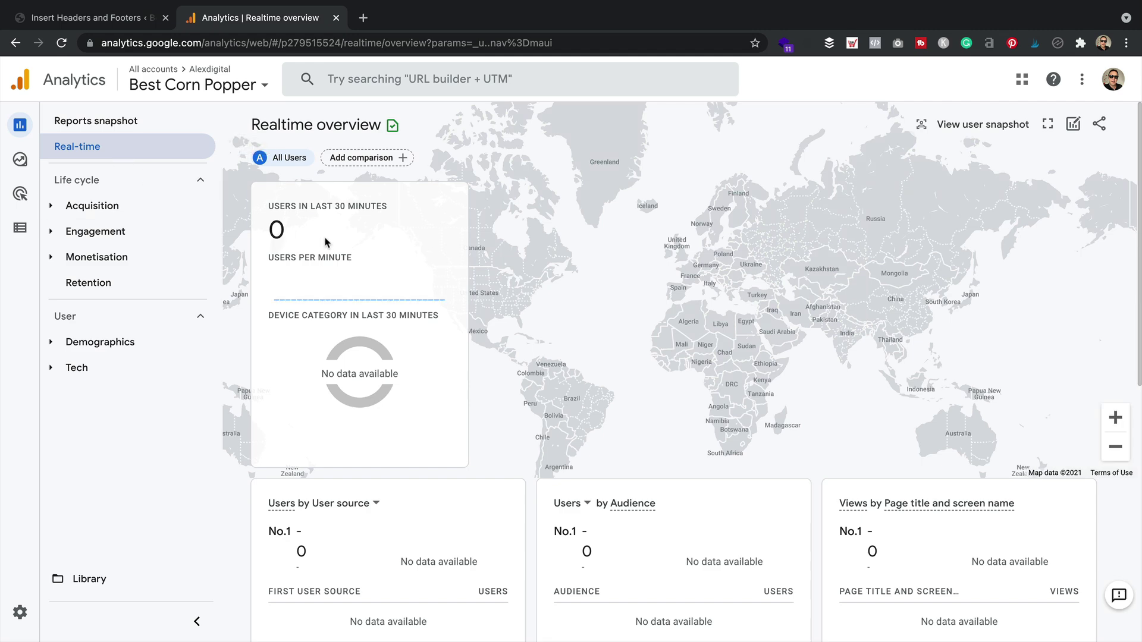
- Visit the live Best Corn Popper site, view the Beginners Guides category, and return to the homepage
click(126, 16)
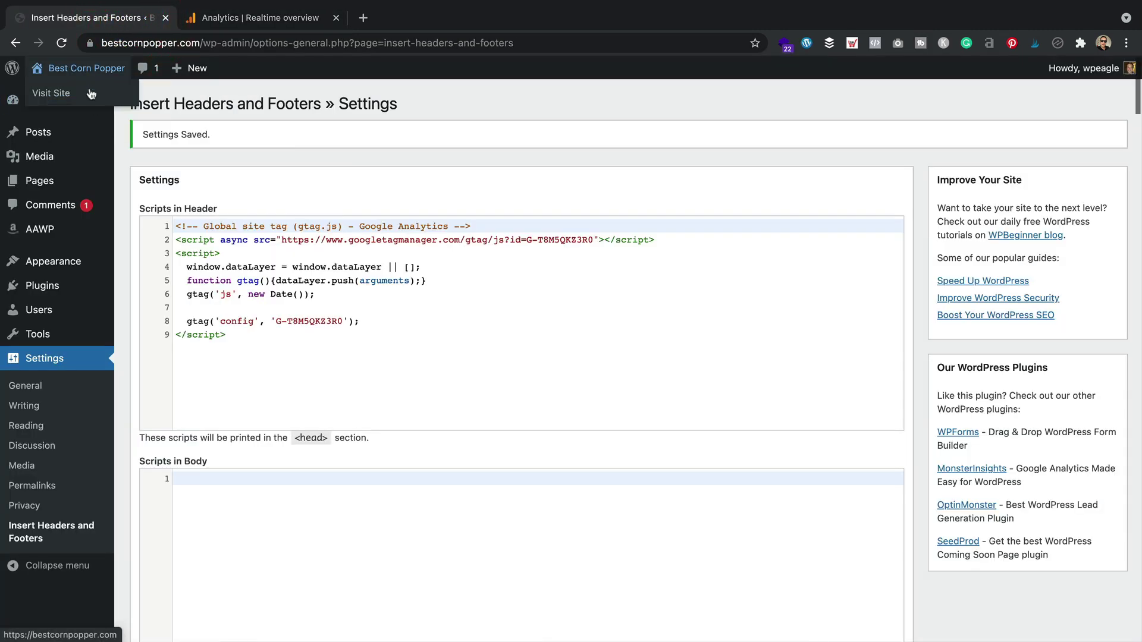
click(87, 95)
click(500, 201)
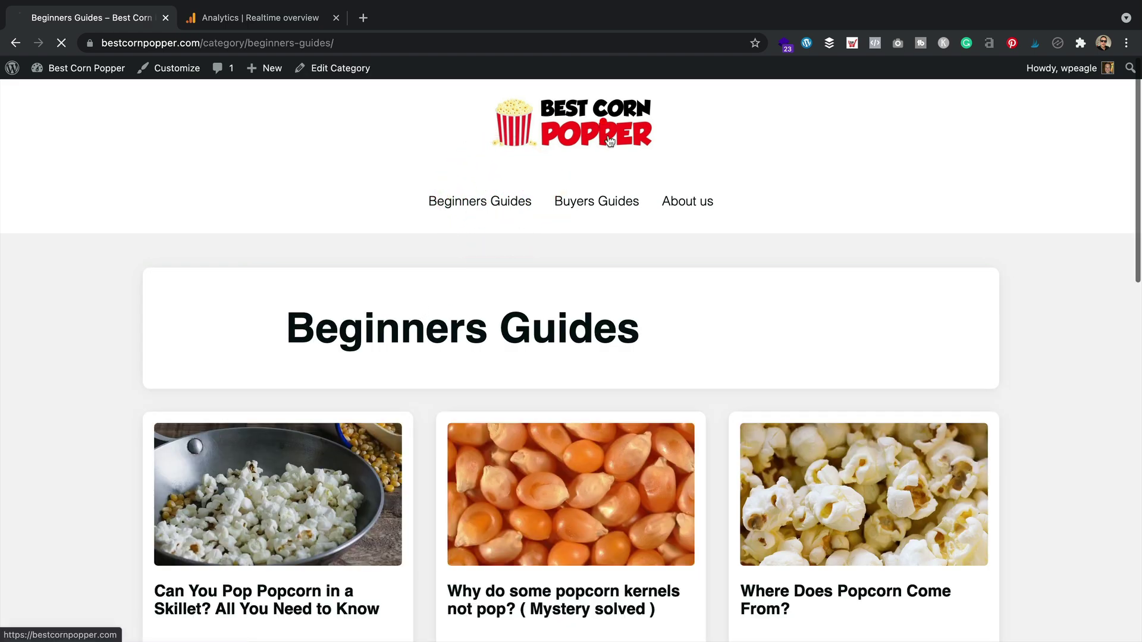
click(603, 125)
scroll(587, 212, down, 3)
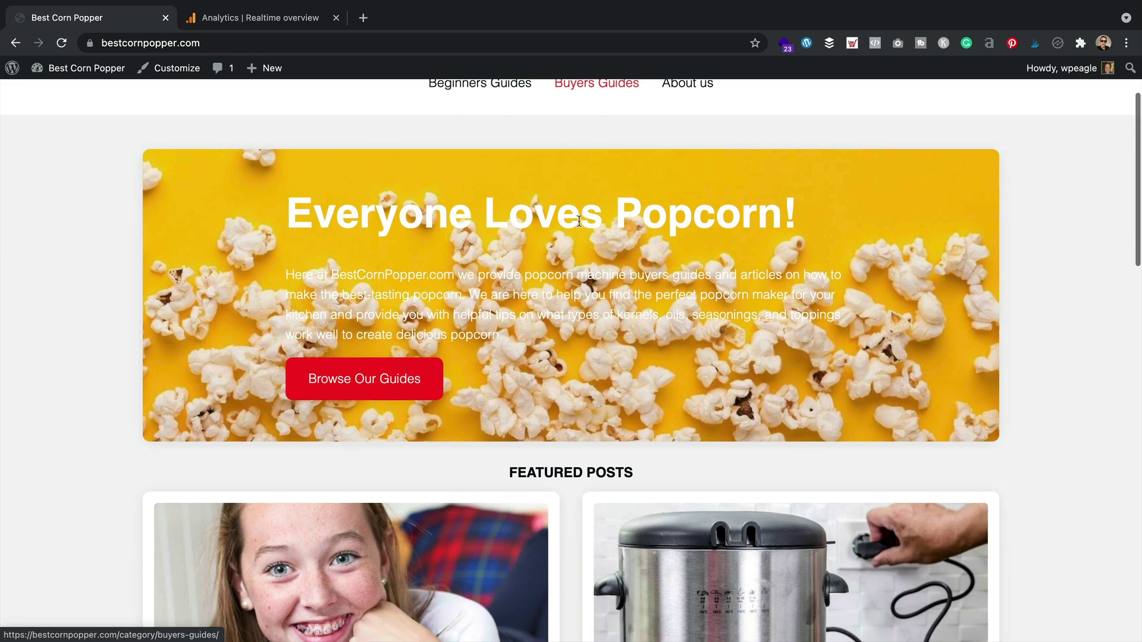
drag(562, 347, 273, 275)
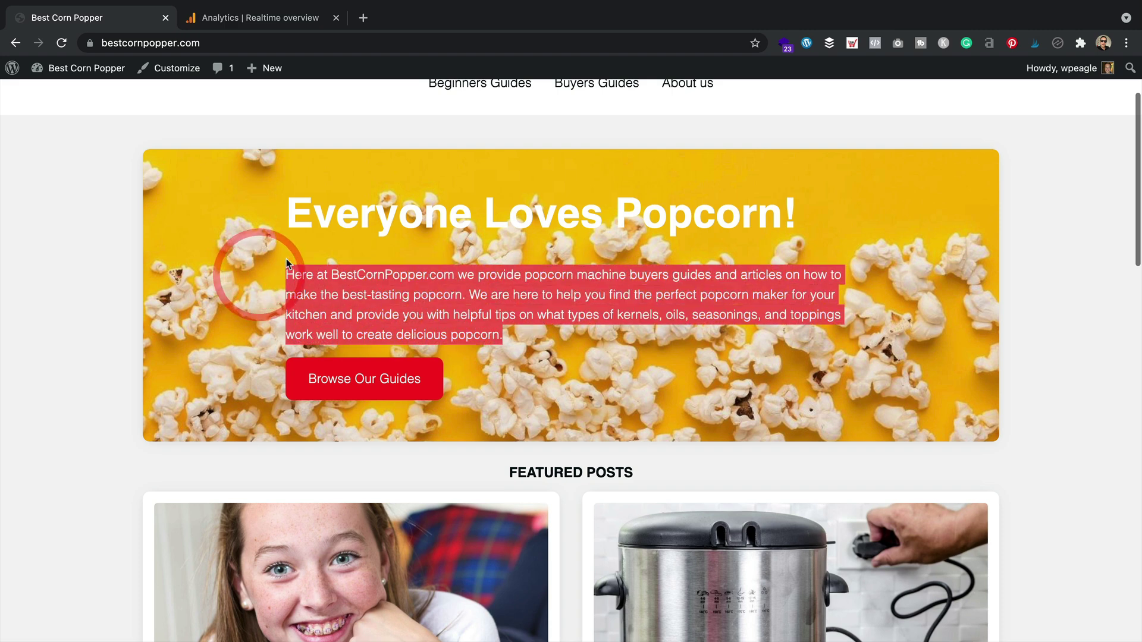
click(288, 258)
drag(524, 340, 247, 264)
click(247, 264)
click(589, 327)
- View the site's Buyers Guides and About us pages, and recheck the Realtime overview in Google Analytics
scroll(621, 260, up, 3)
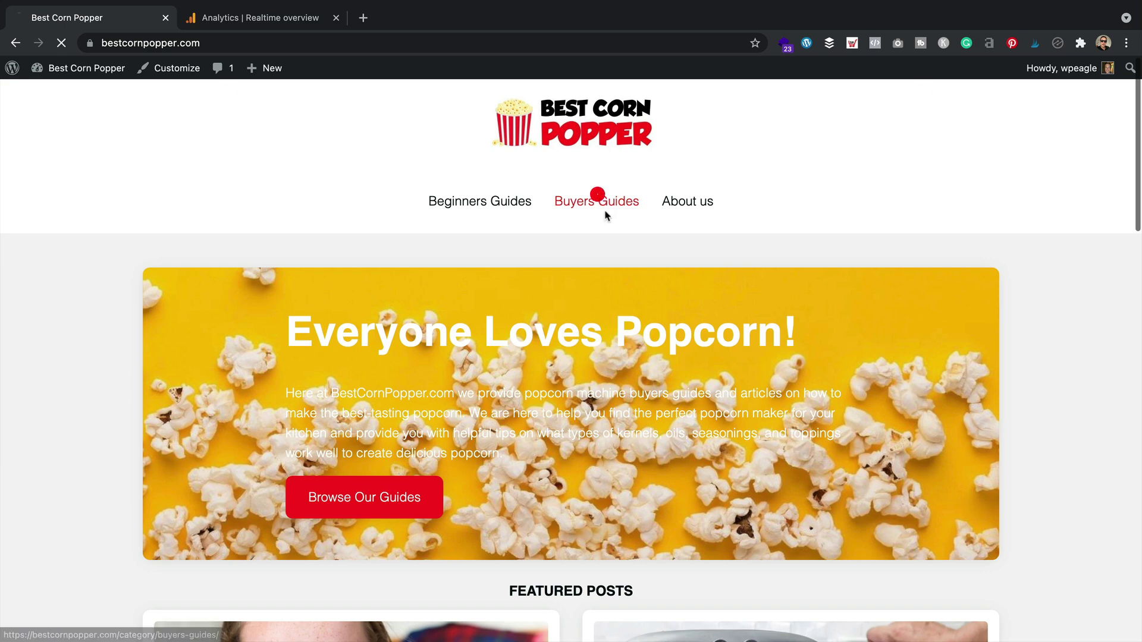
click(599, 206)
click(675, 202)
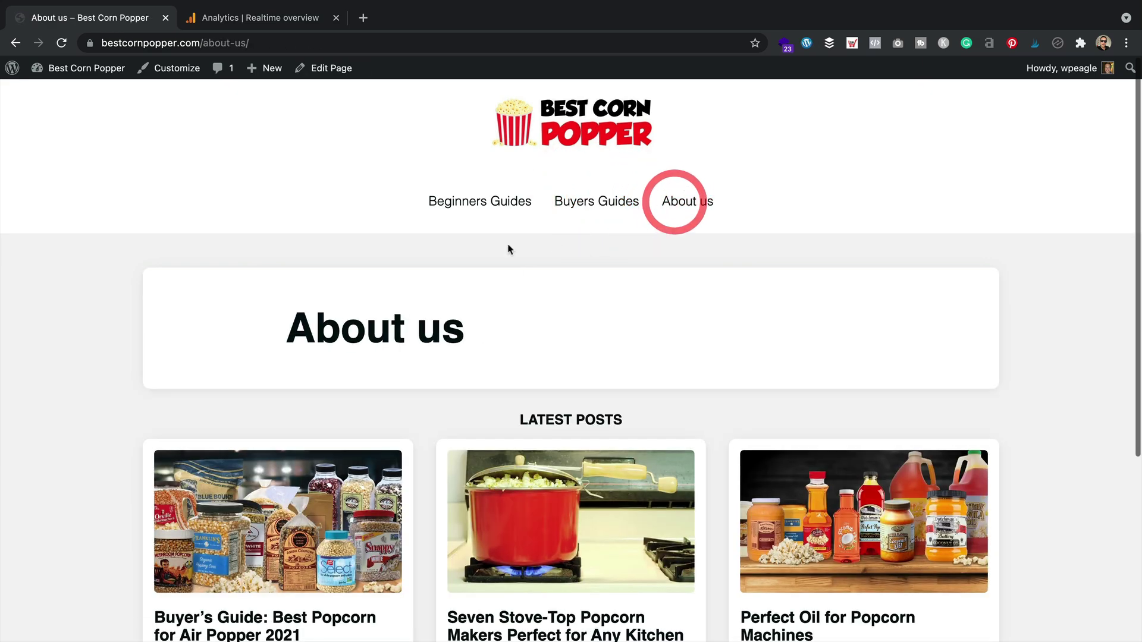
click(271, 17)
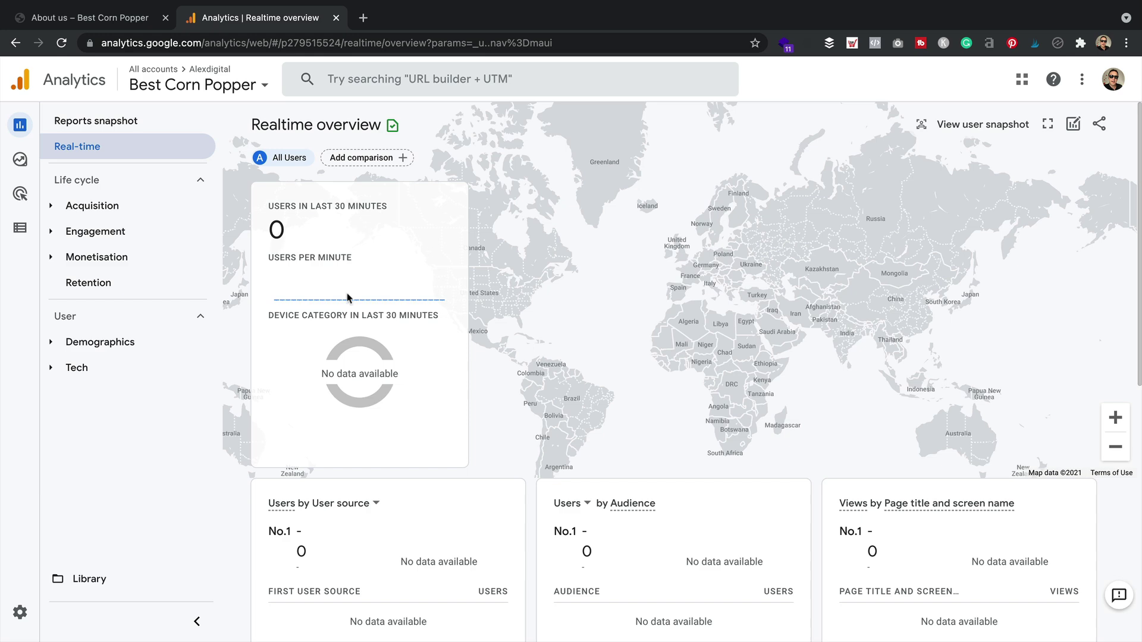
- Log out of the WordPress site and return to the Best Corn Popper homepage as a visitor
click(113, 17)
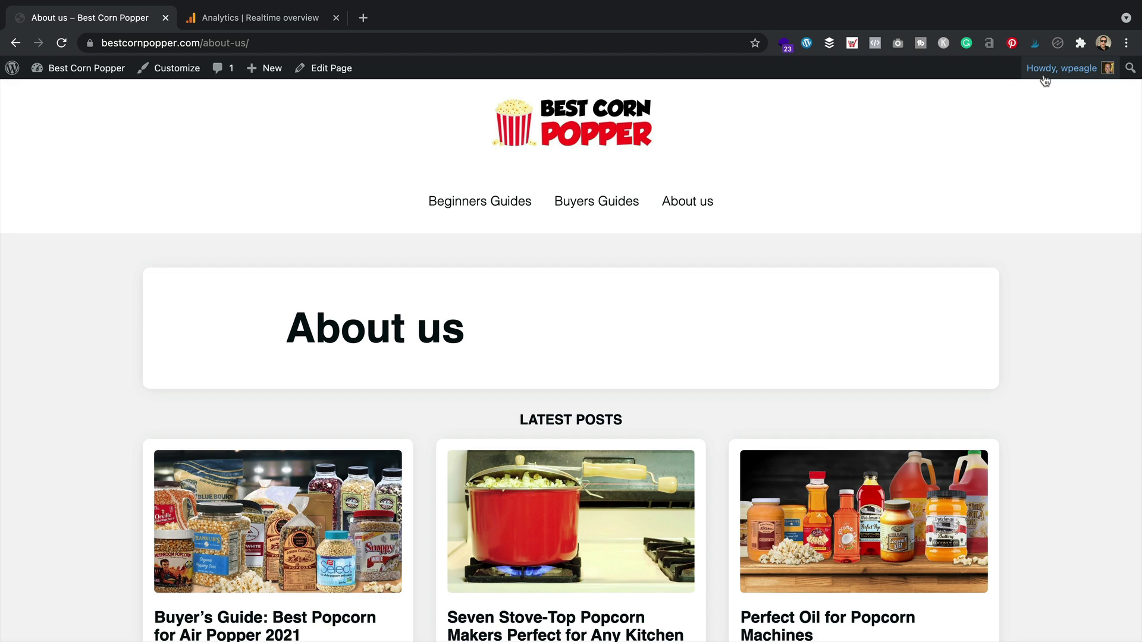
mouse_move(1061, 68)
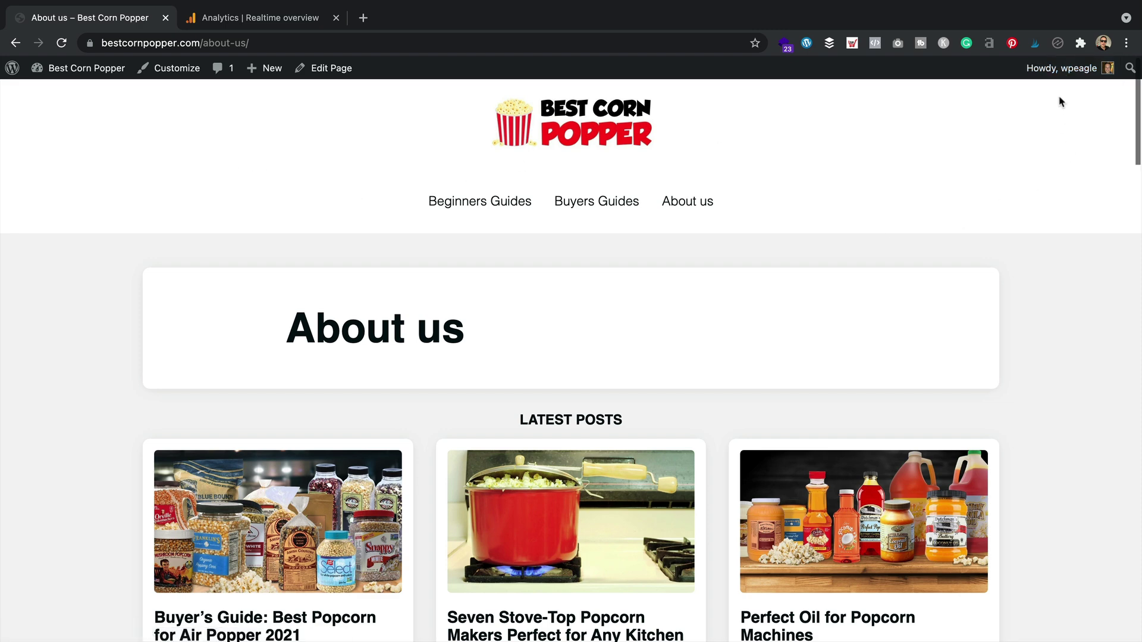
click(1046, 142)
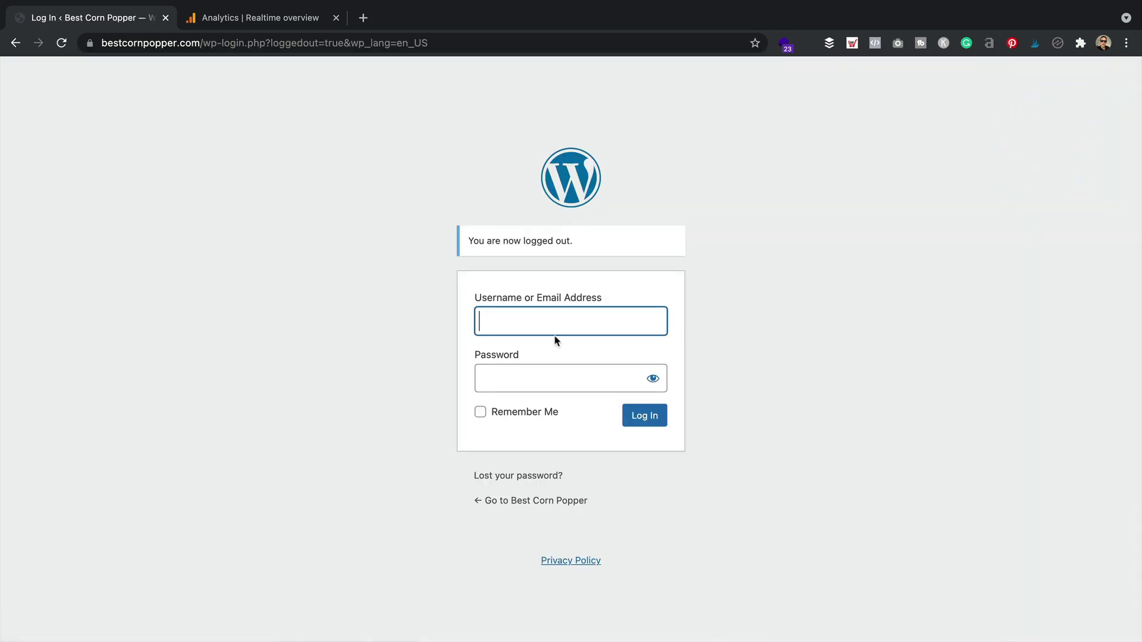
click(559, 503)
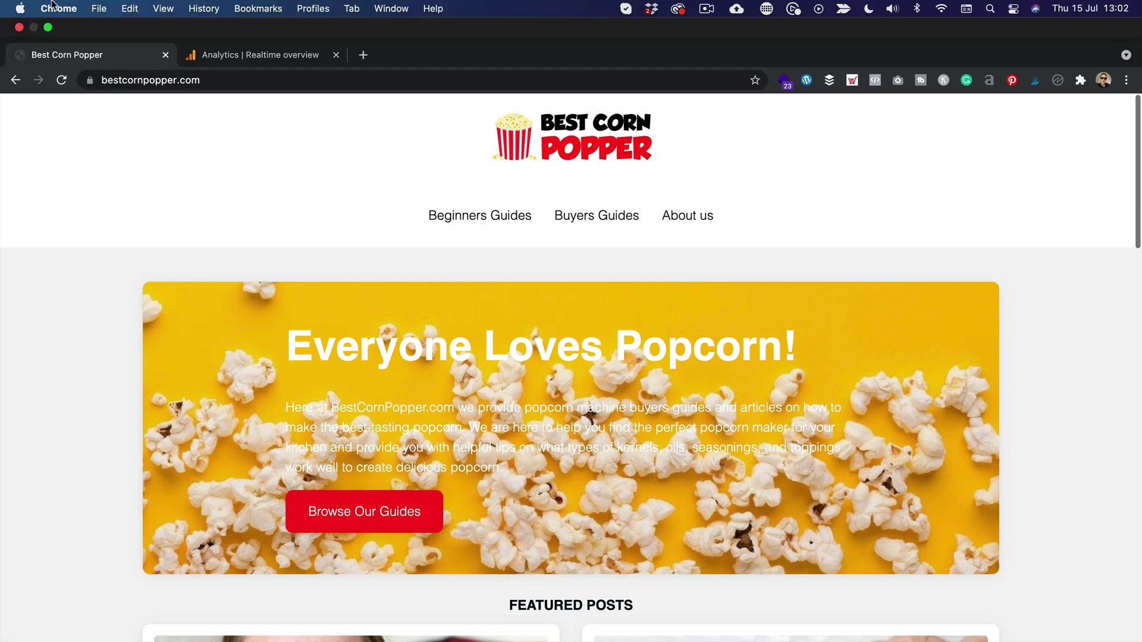
- Clear Chrome's cached images and files for all time and return to the Best Corn Popper homepage
click(59, 8)
click(134, 76)
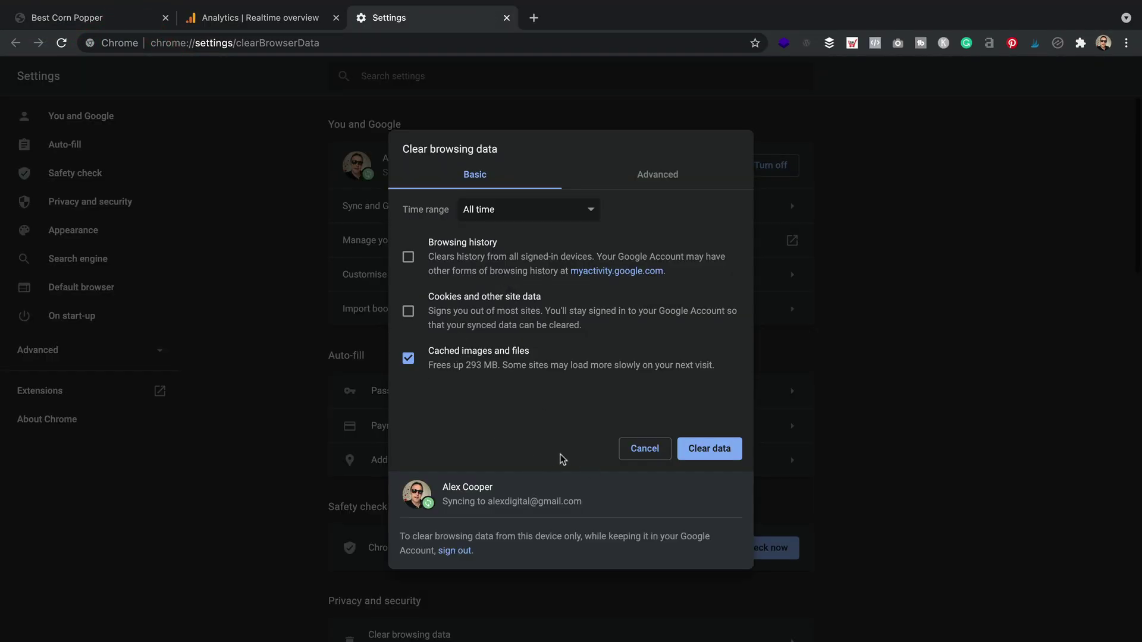
click(710, 448)
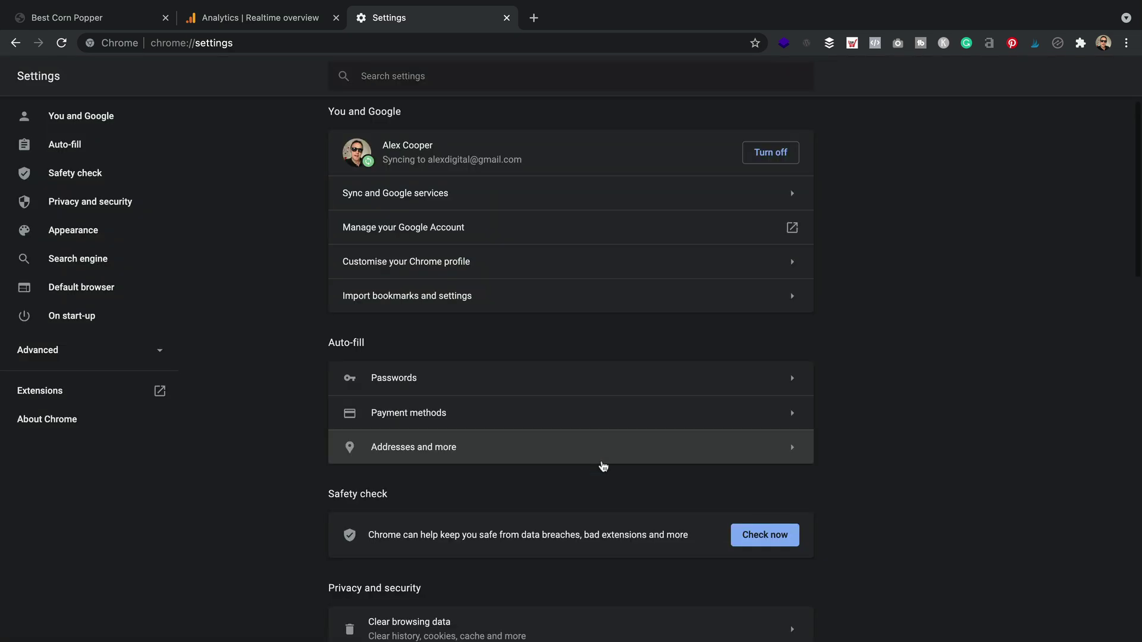
click(120, 11)
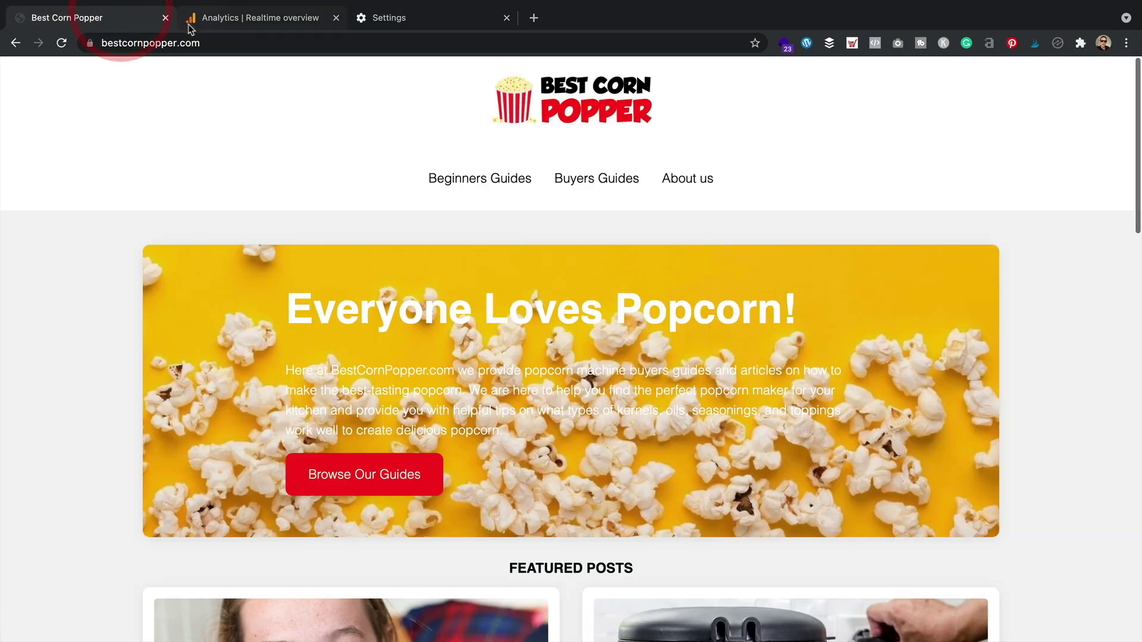
- Visit the live site's Buyers Guides page as a visitor and check the Realtime overview in Google Analytics
click(593, 180)
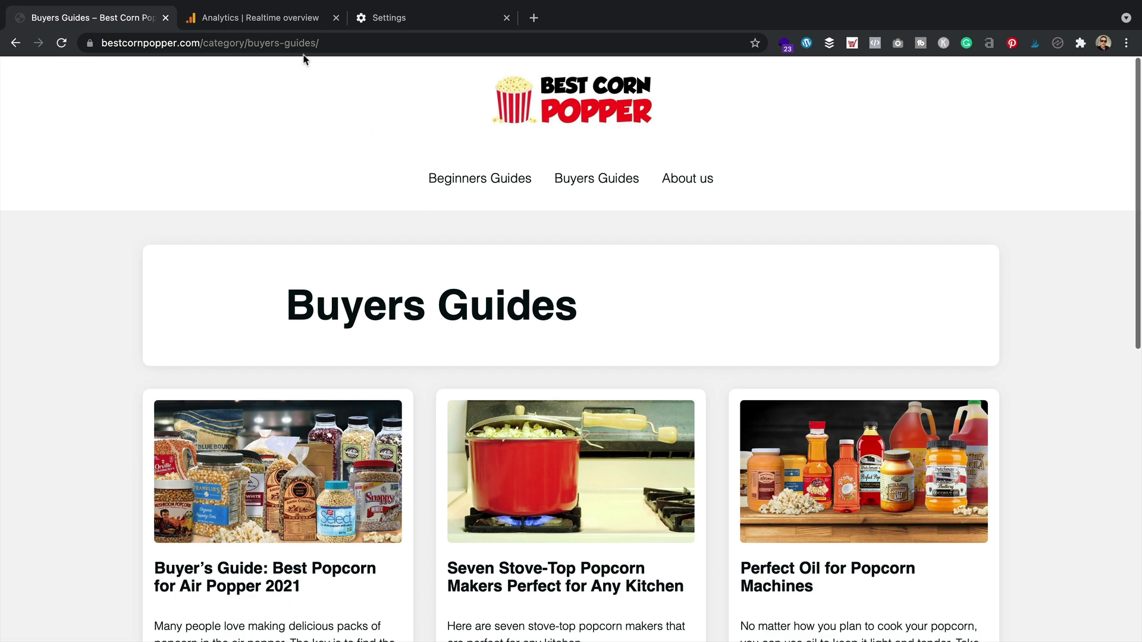
click(298, 18)
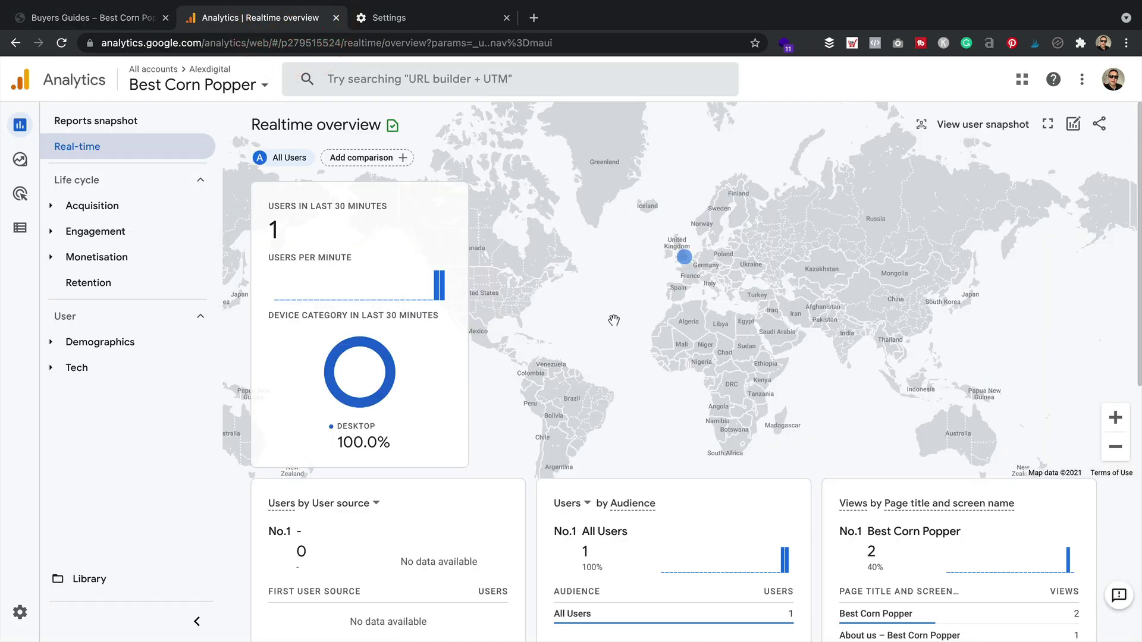
scroll(614, 320, down, 2)
scroll(616, 321, up, 1)
mouse_move(695, 267)
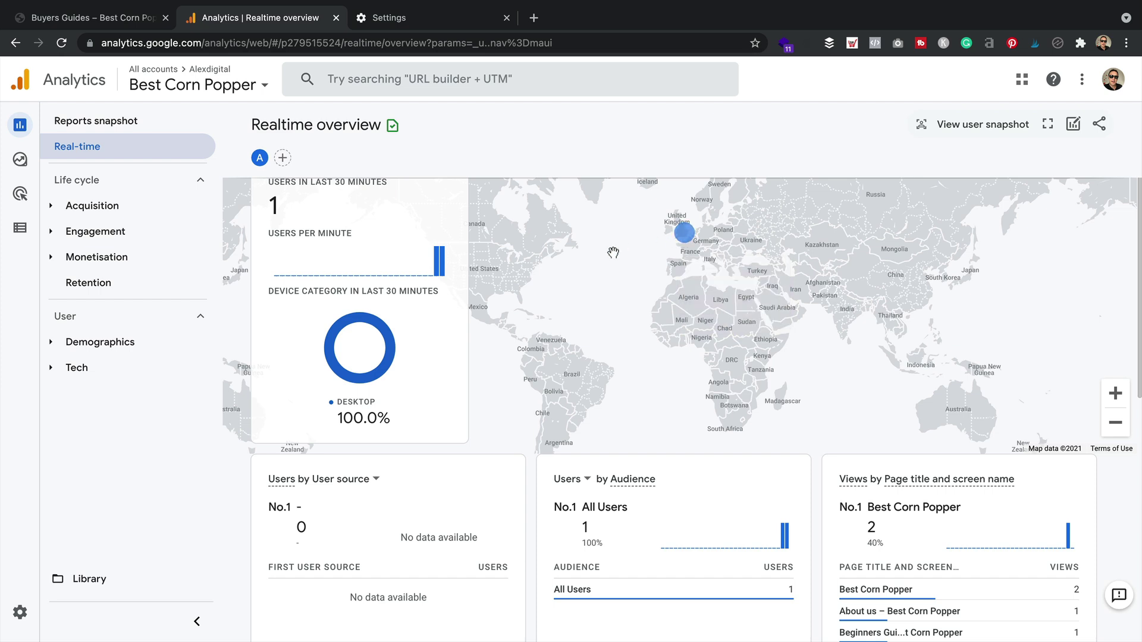
scroll(612, 250, up, 1)
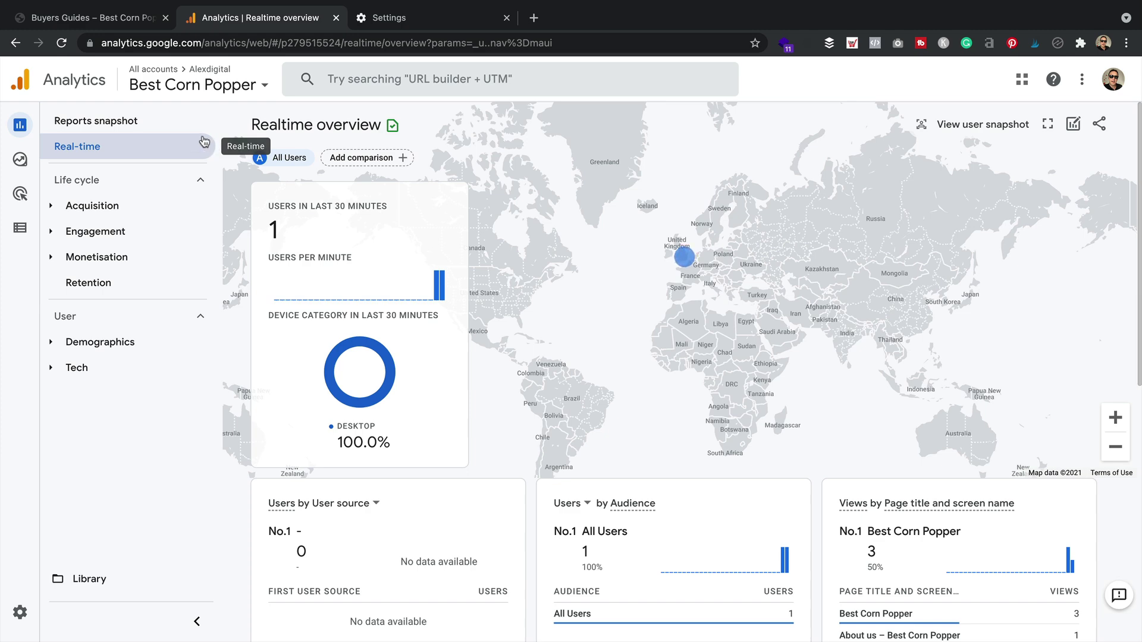
- Return to the Best Corn Popper homepage and open the site's WordPress admin dashboard
click(104, 18)
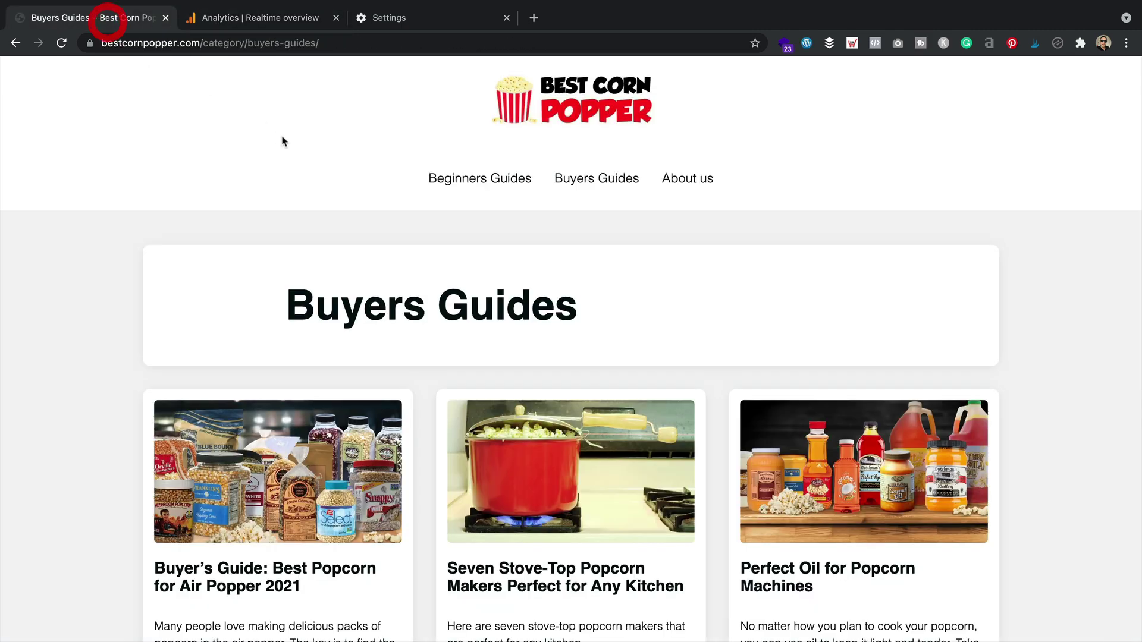
click(591, 116)
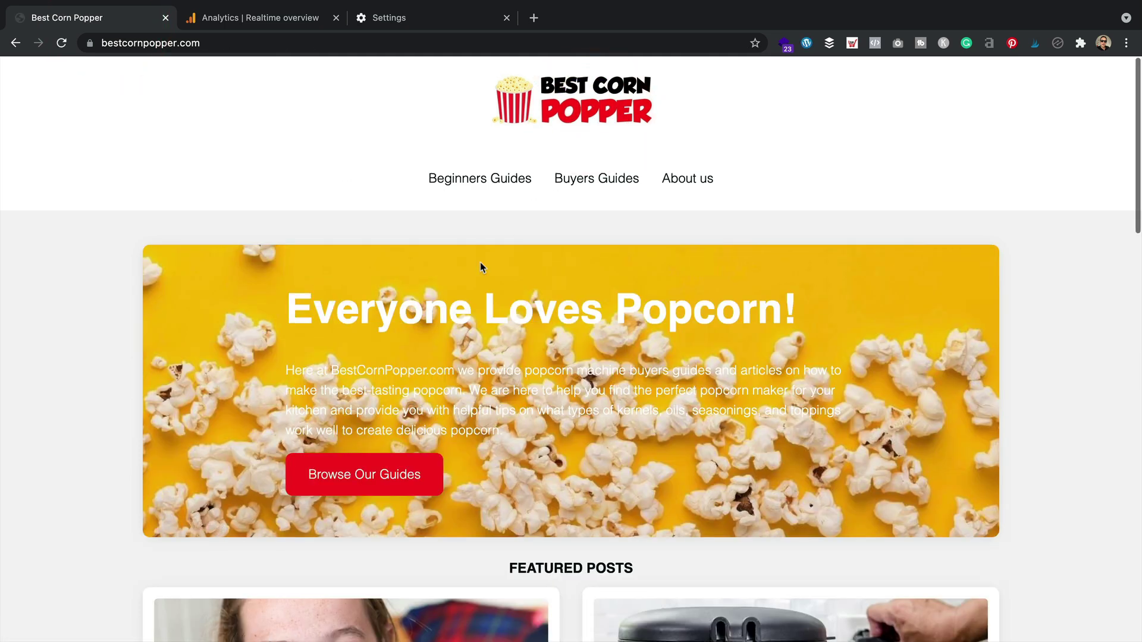
click(267, 44)
text(/wp)
key(Return)
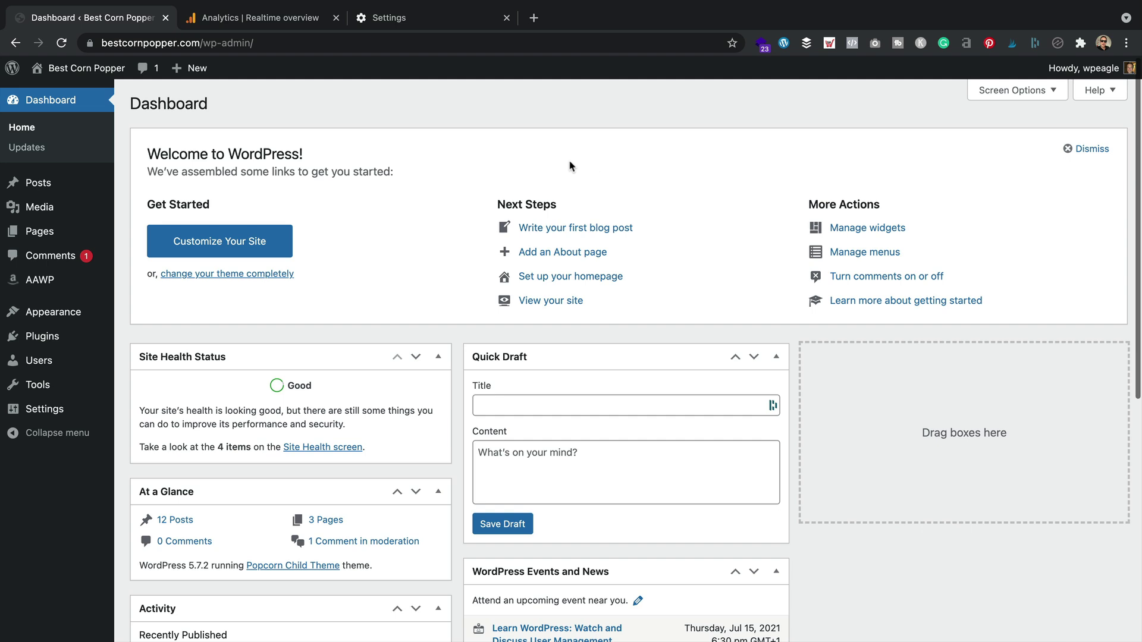
- In the site customizer's Popcorn Front Page Settings, set the hero image overlay color to rgba(10,10,10,0.33)
click(88, 69)
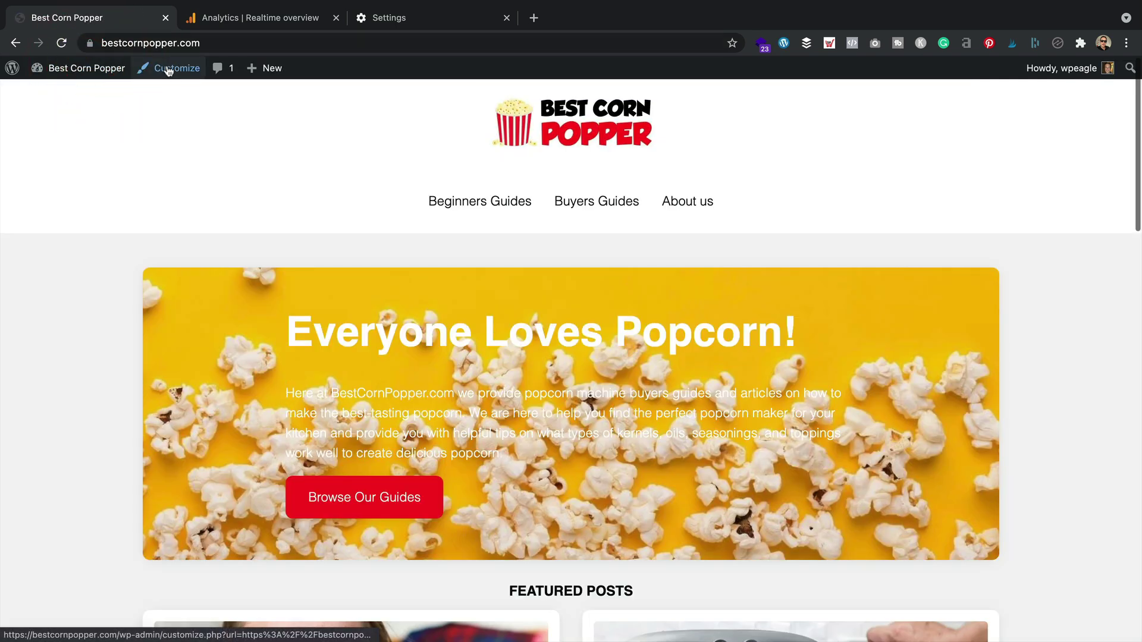
click(169, 70)
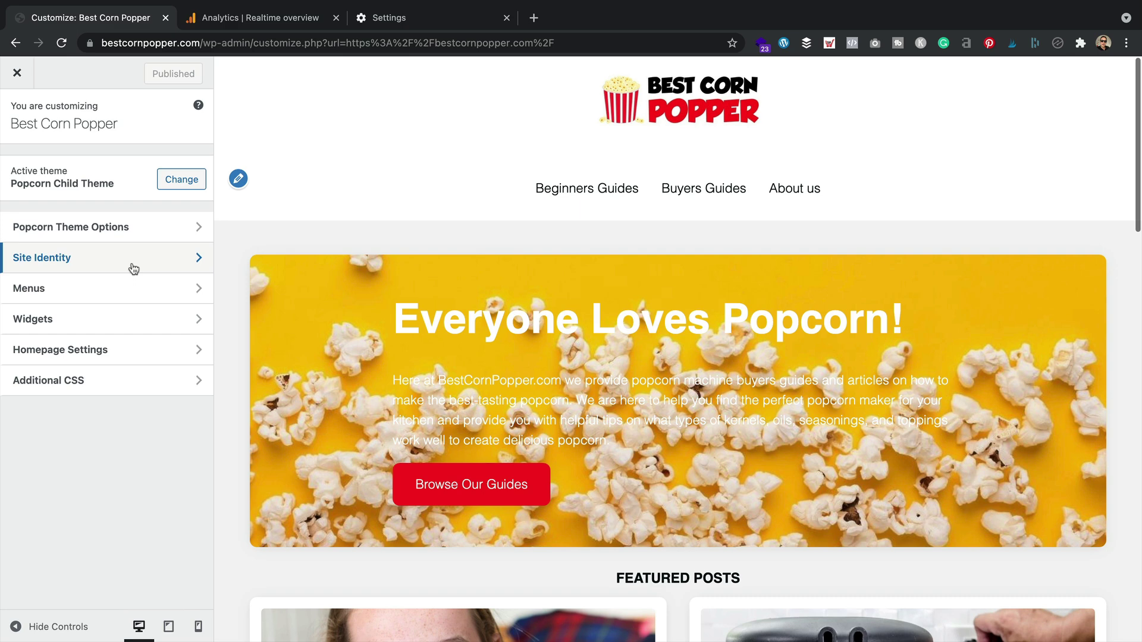
click(138, 227)
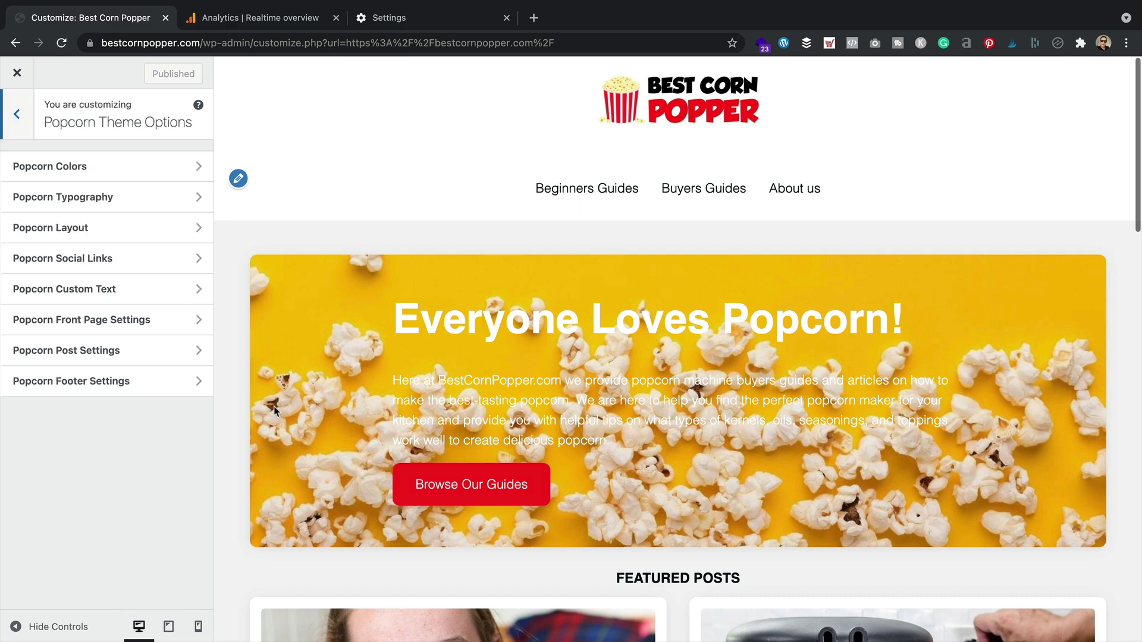
click(132, 318)
scroll(153, 410, down, 5)
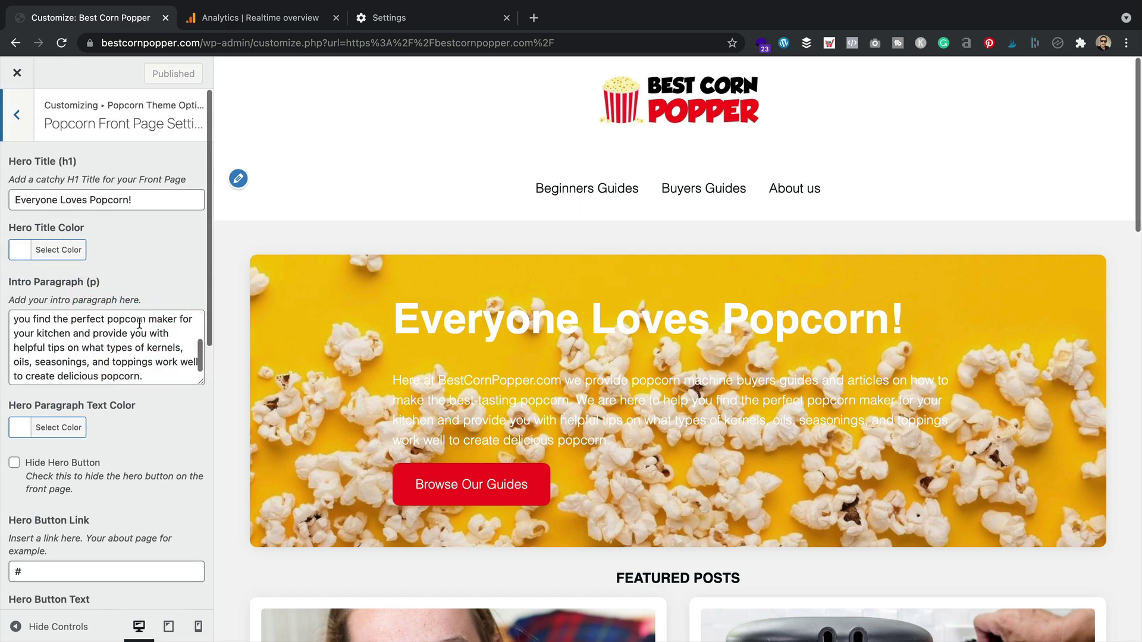
scroll(152, 410, down, 7)
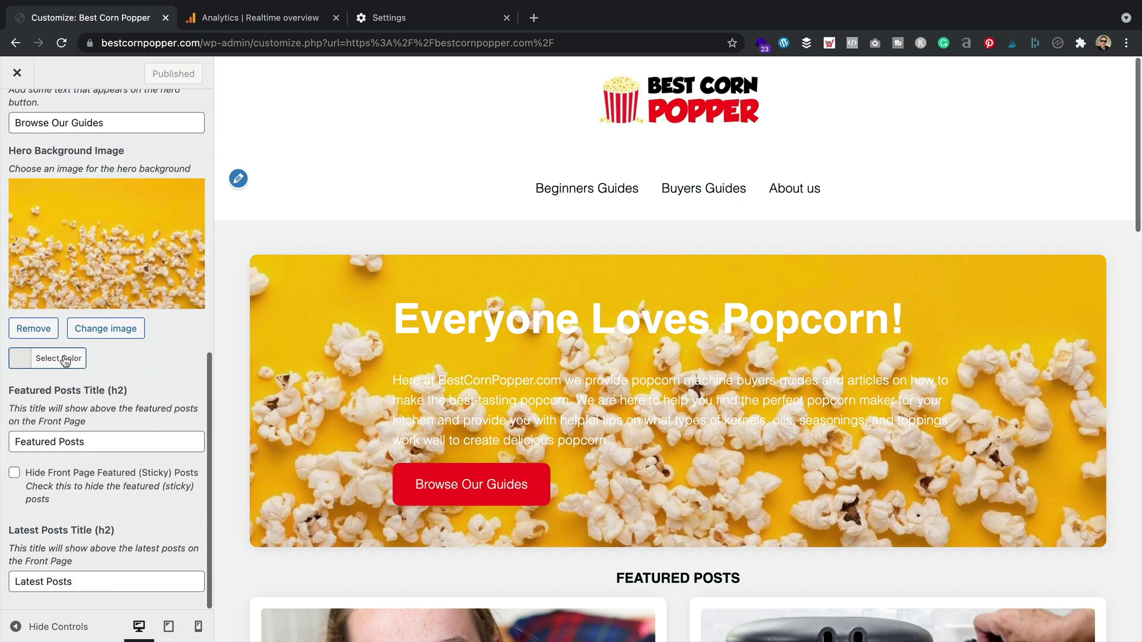
click(64, 360)
drag(16, 531, 16, 562)
drag(29, 605, 75, 605)
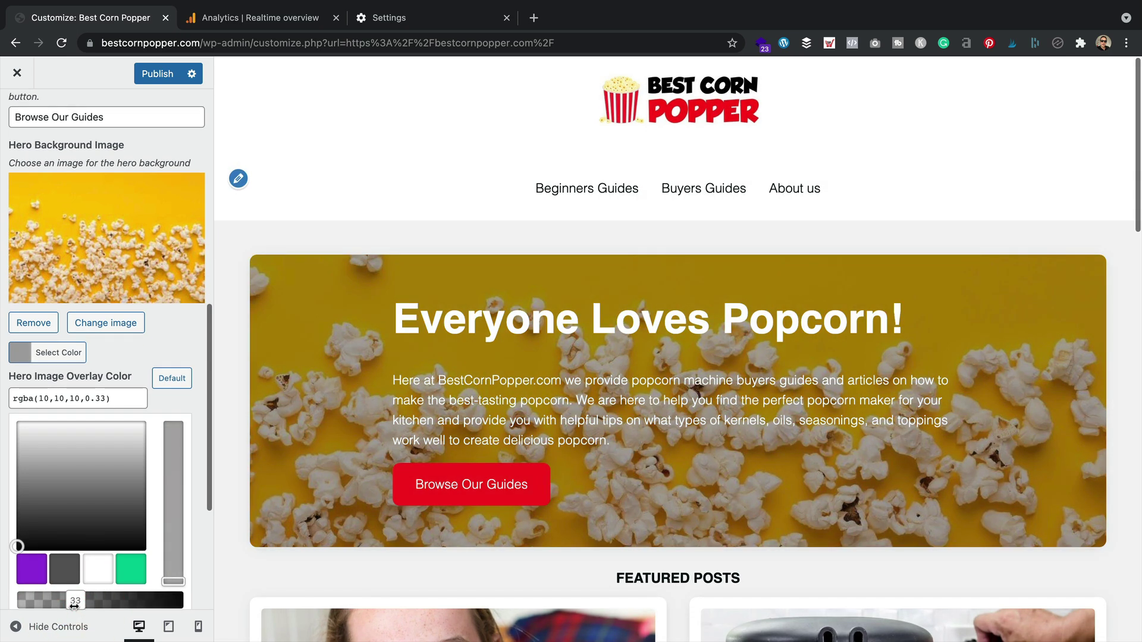
- Open the Beginners Guides page in a new tab and copy the /category/beginners-guides/ part of its URL
scroll(66, 473, down, 4)
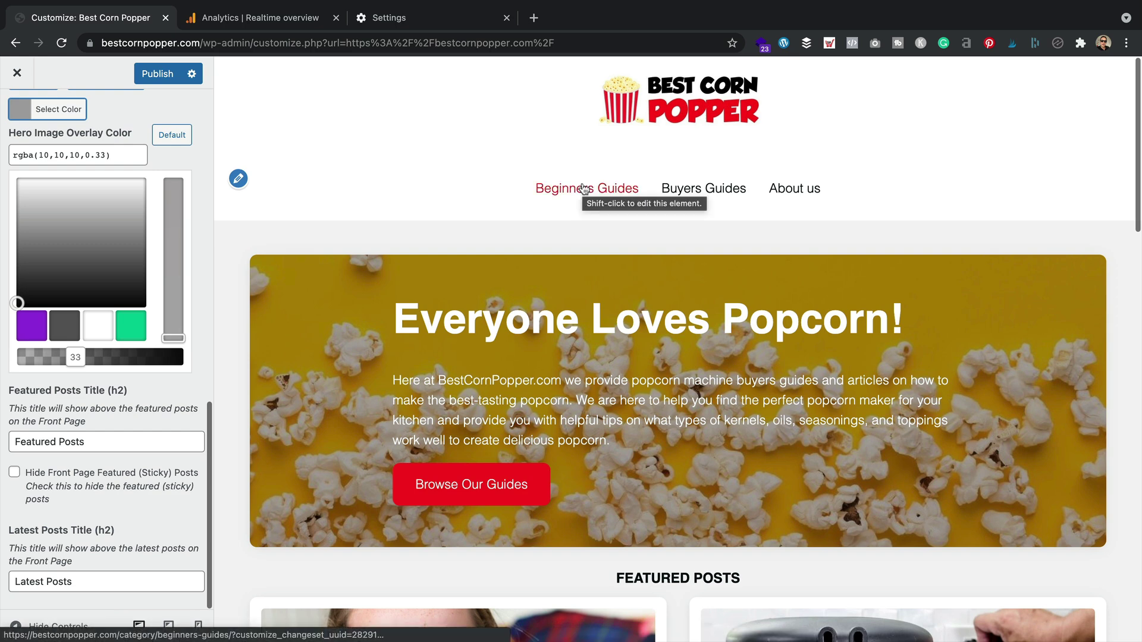
right_click(581, 188)
click(589, 190)
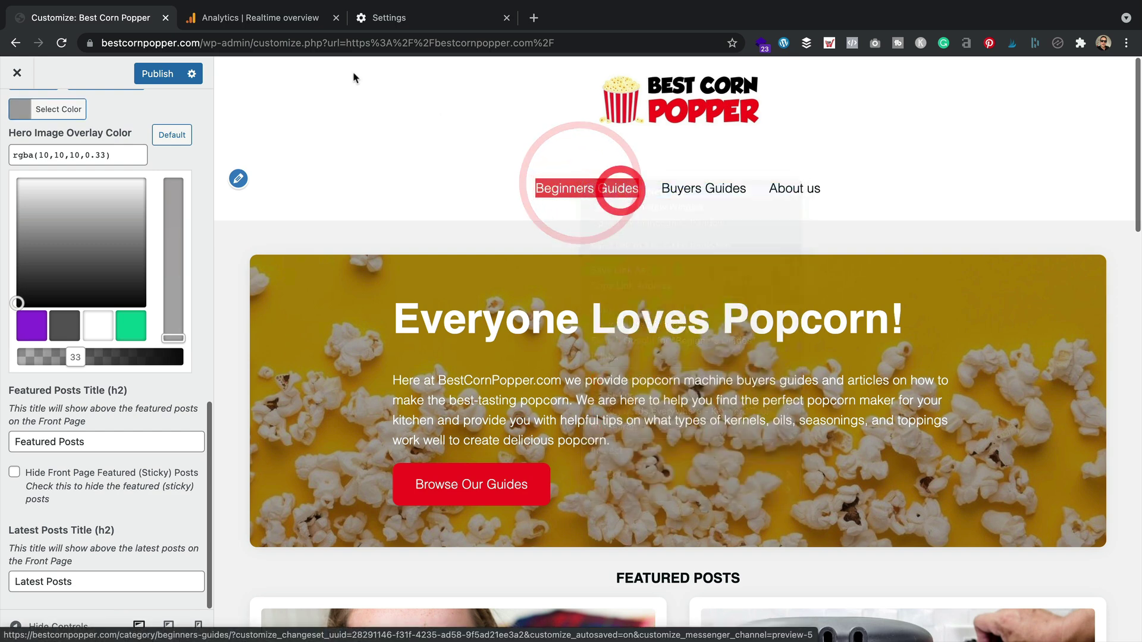
click(261, 17)
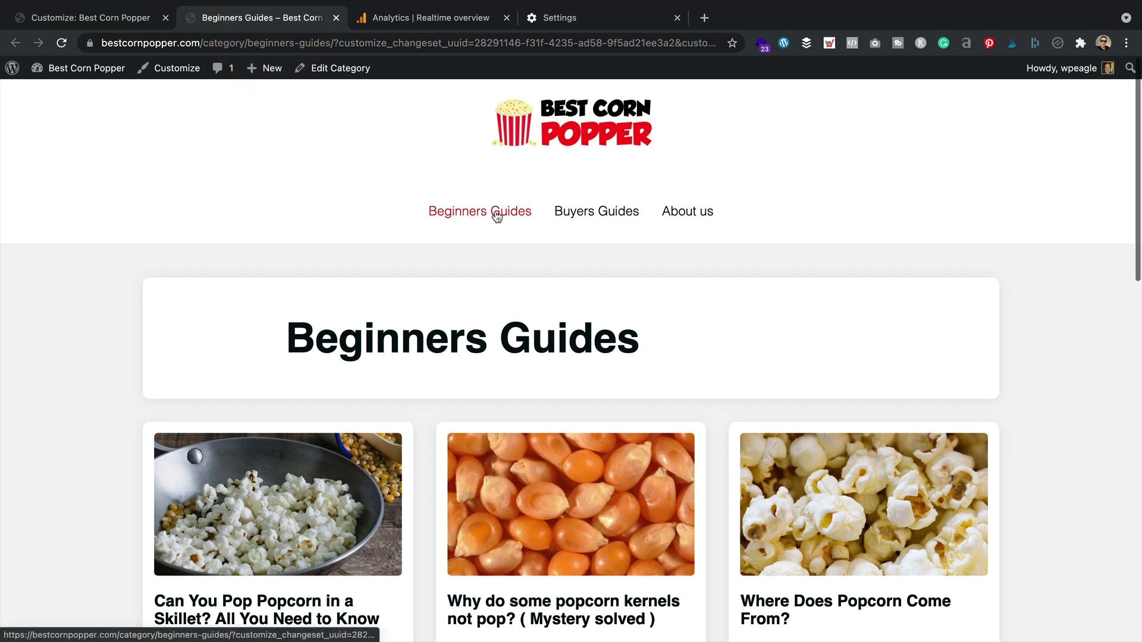
drag(335, 43, 202, 44)
key(super+c)
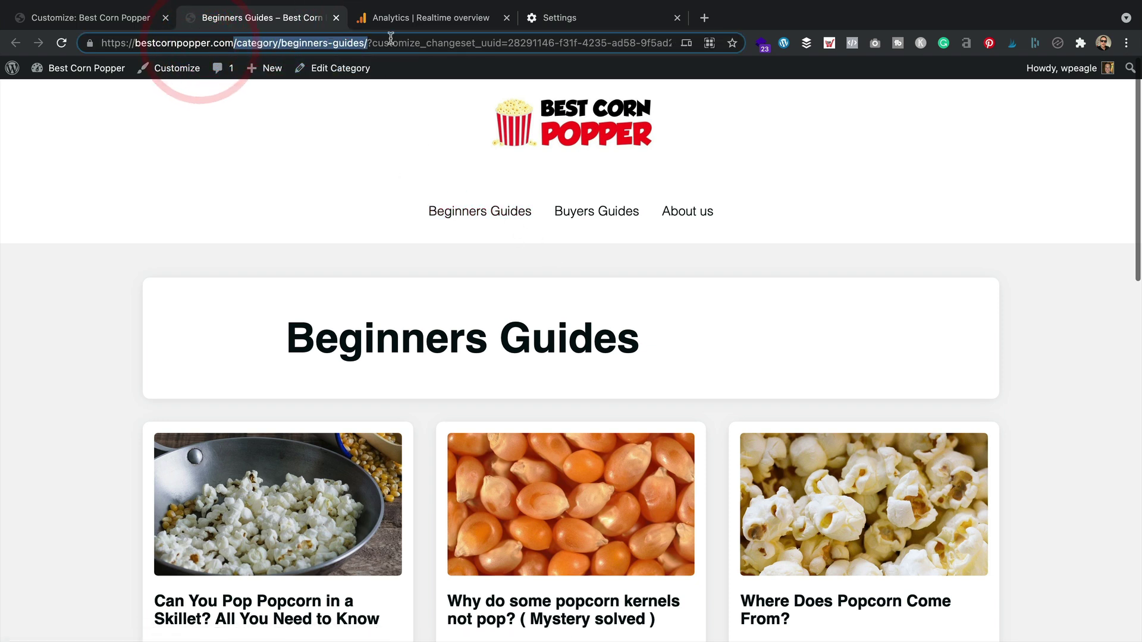
- Set the Hero Button Link in the front page settings to /category/beginners-guides/
click(89, 17)
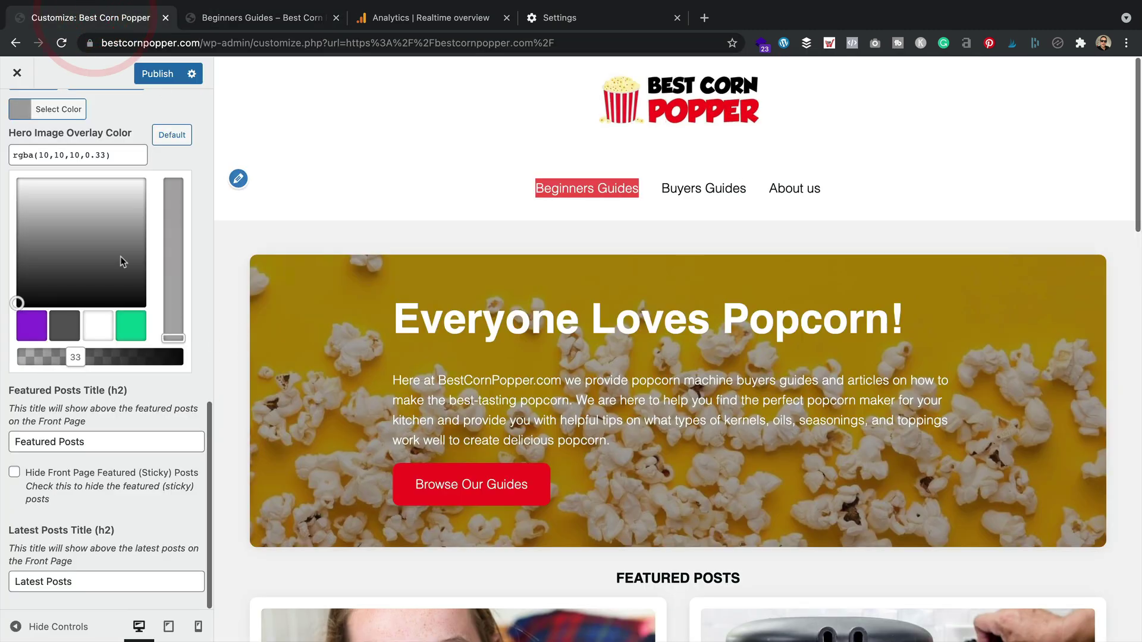
scroll(121, 256, up, 5)
scroll(121, 263, up, 5)
click(12, 314)
key(super+v)
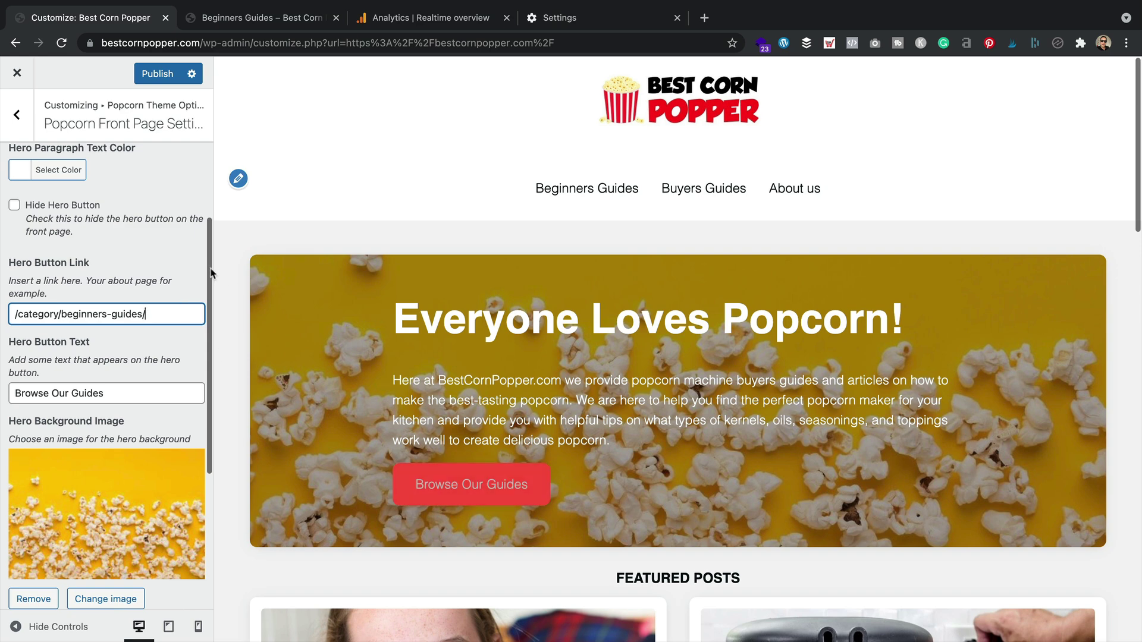
- Publish the customizer changes and test the Browse Our Guides button on the live homepage
click(148, 70)
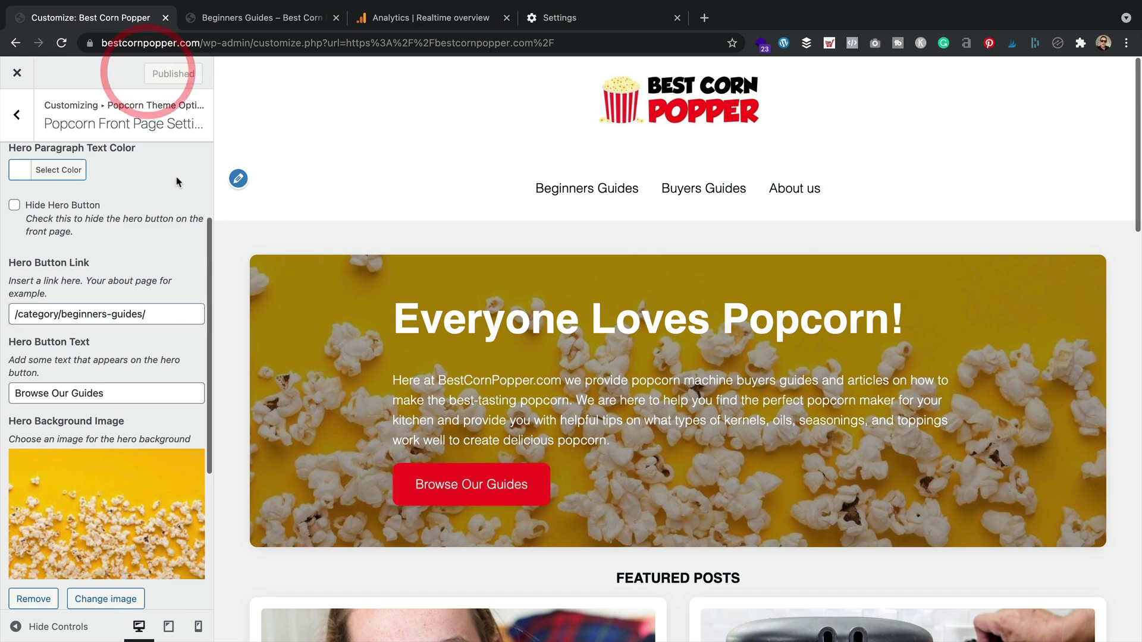
click(17, 72)
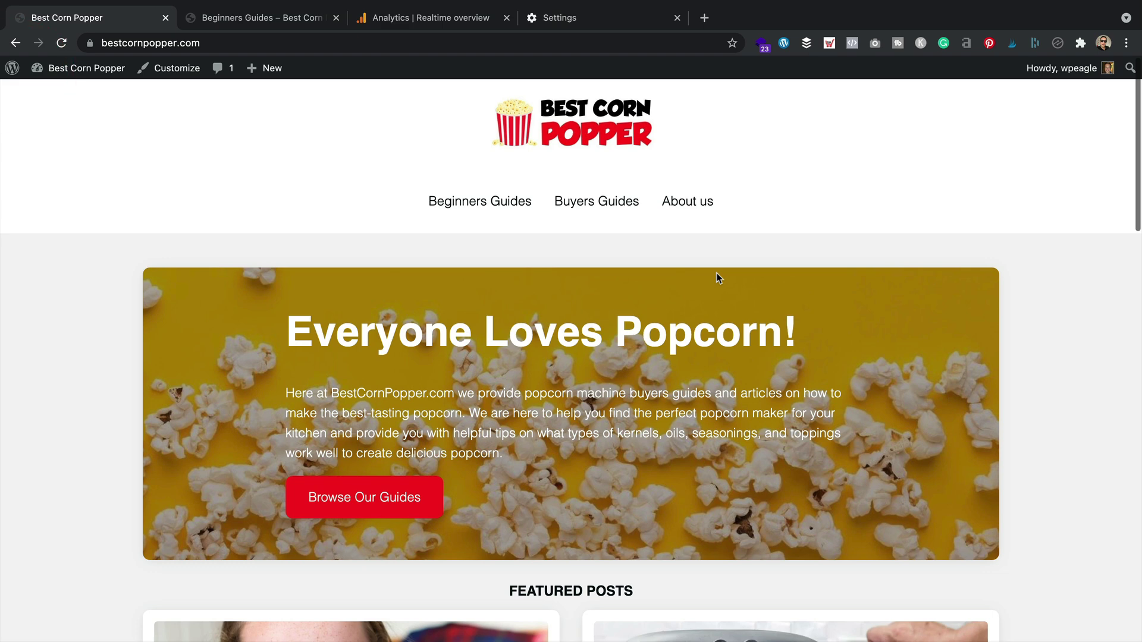
click(396, 505)
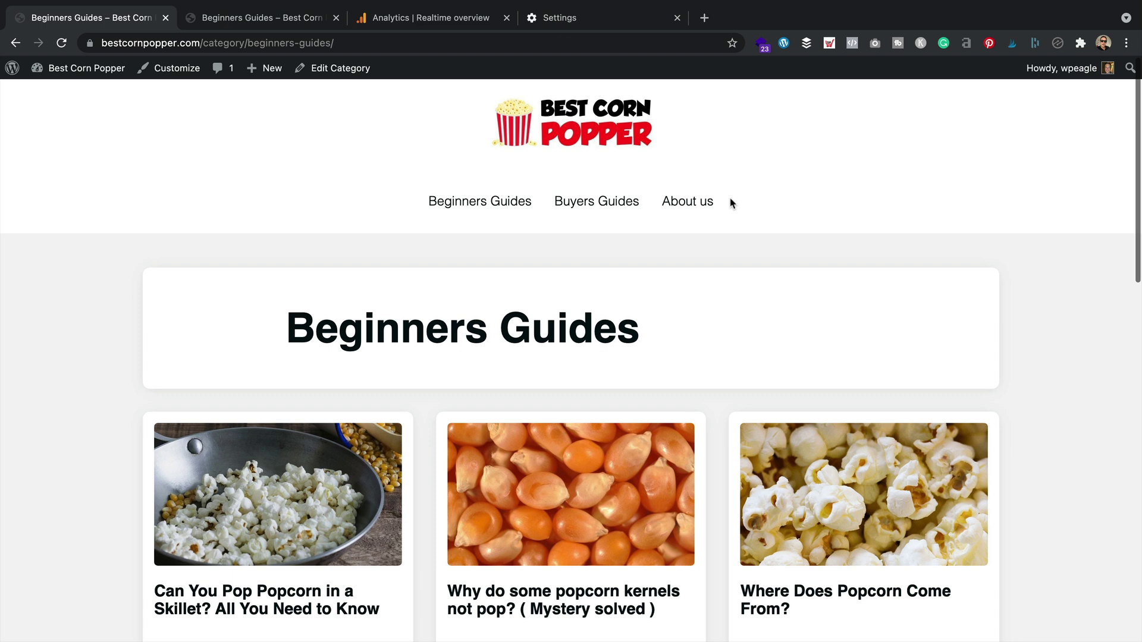
- In the WordPress Permalink Settings, set a custom structure of /%category%/%postname%/ and save the changes
mouse_move(71, 70)
click(70, 92)
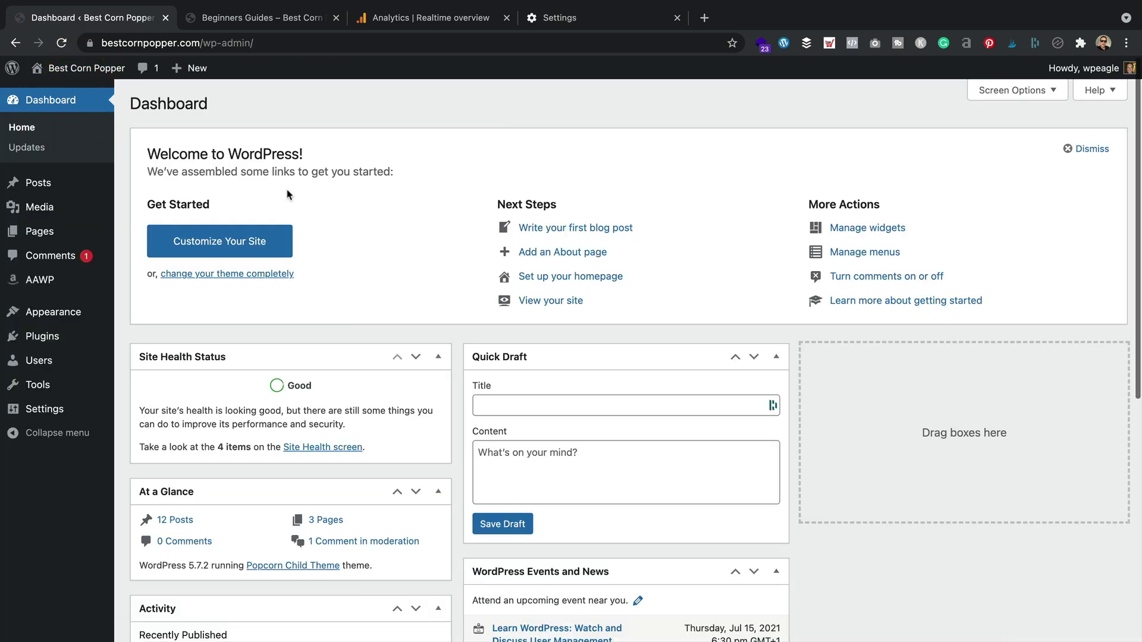
mouse_move(79, 414)
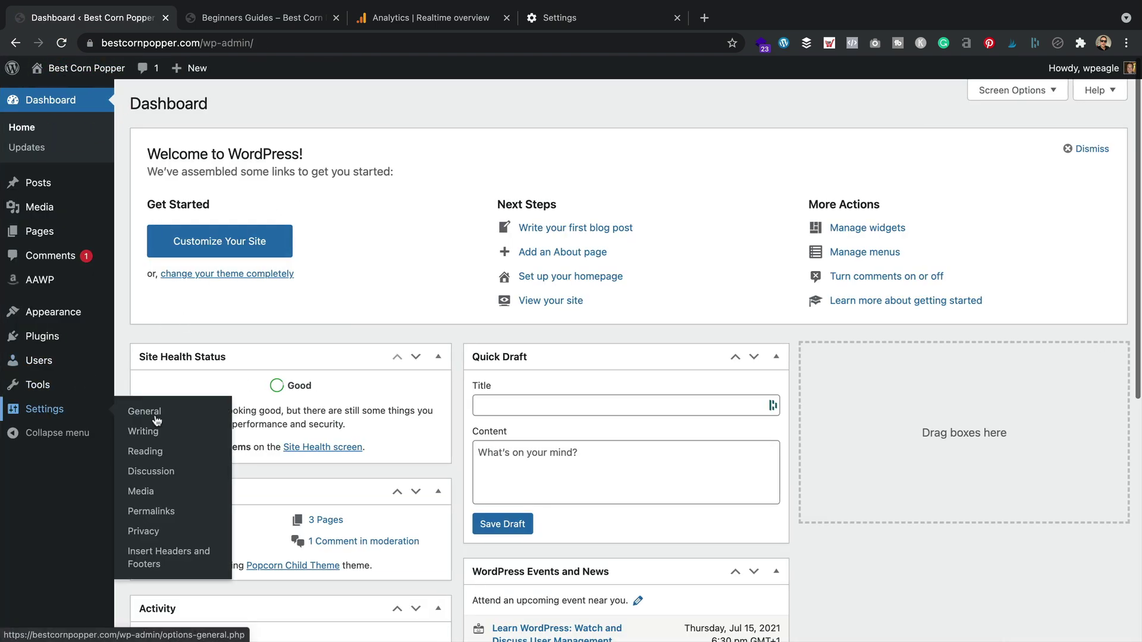
click(173, 510)
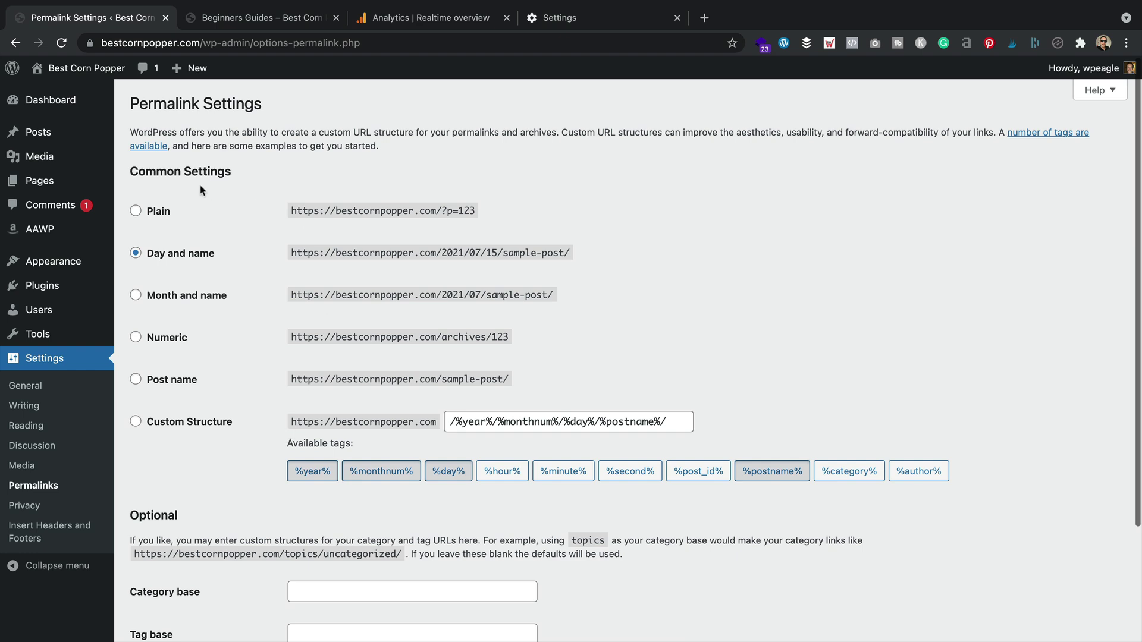
drag(675, 428, 417, 422)
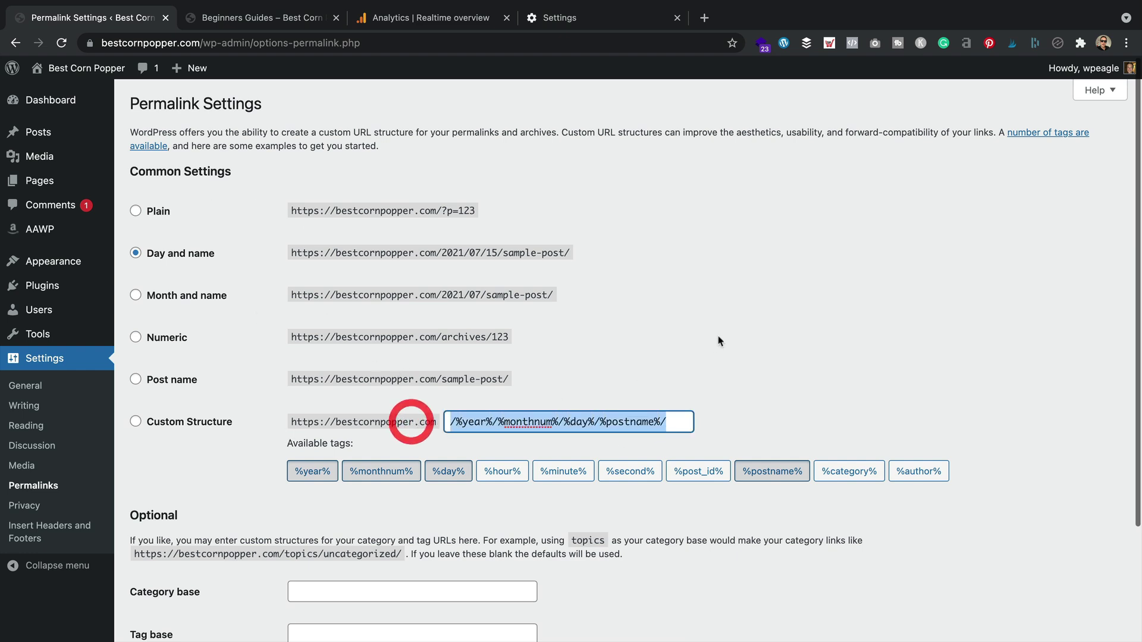
click(717, 340)
scroll(717, 341, down, 2)
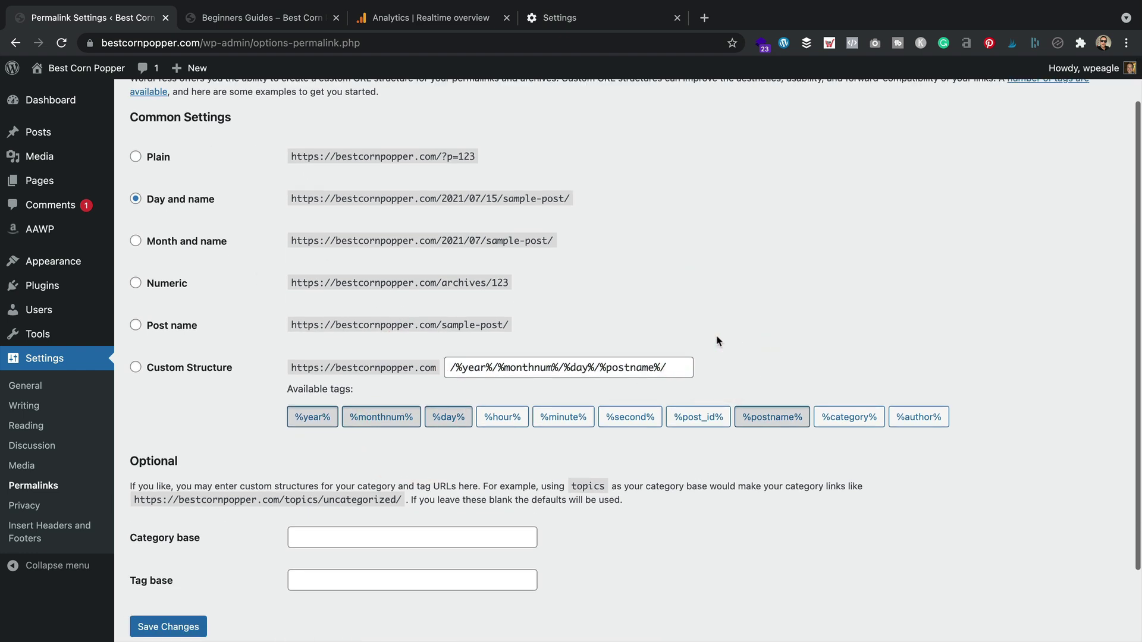
drag(191, 328, 183, 329)
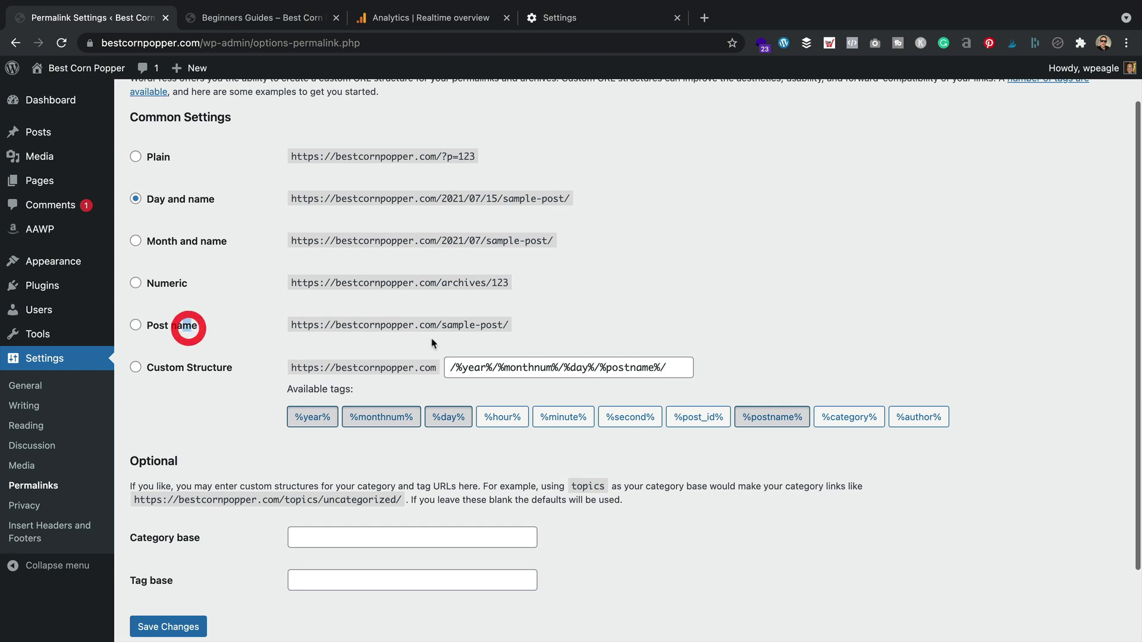
click(135, 325)
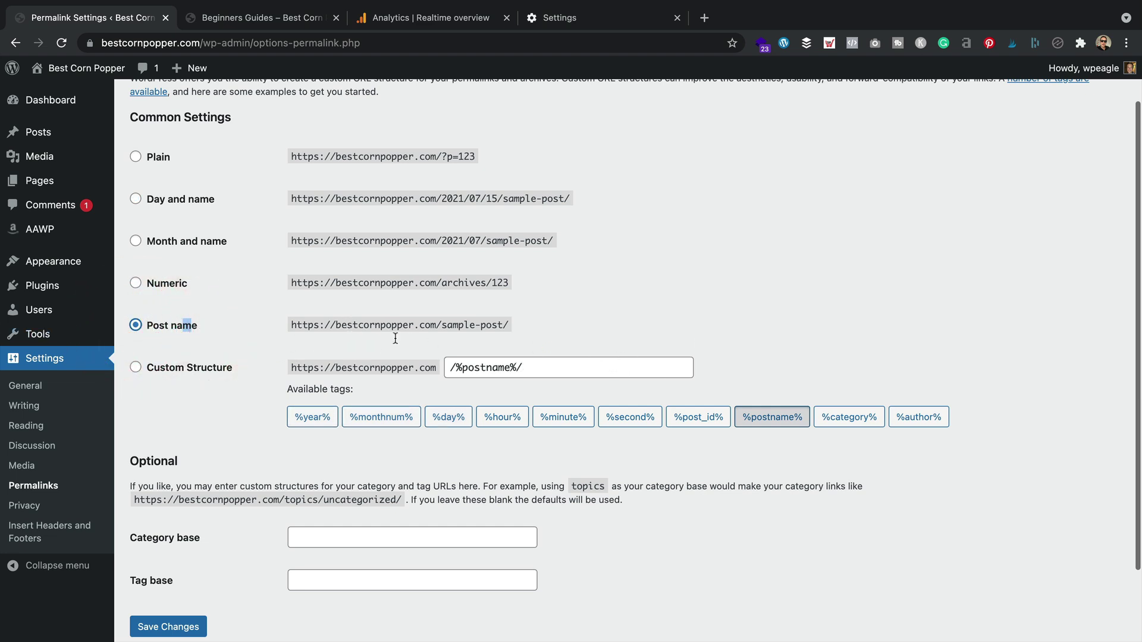
click(449, 367)
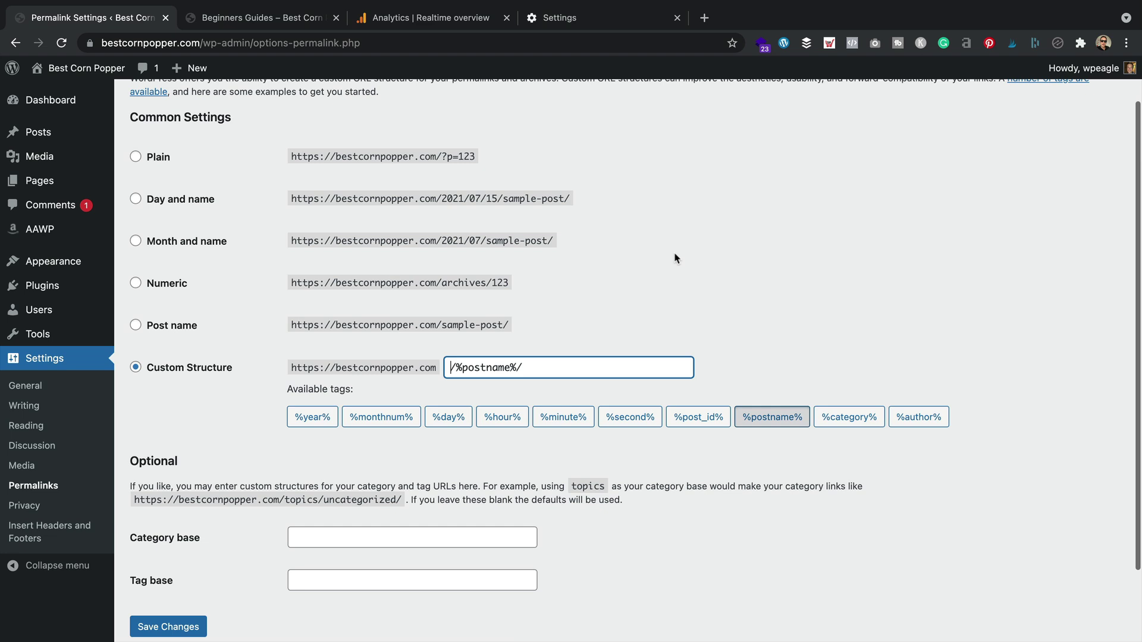
click(857, 420)
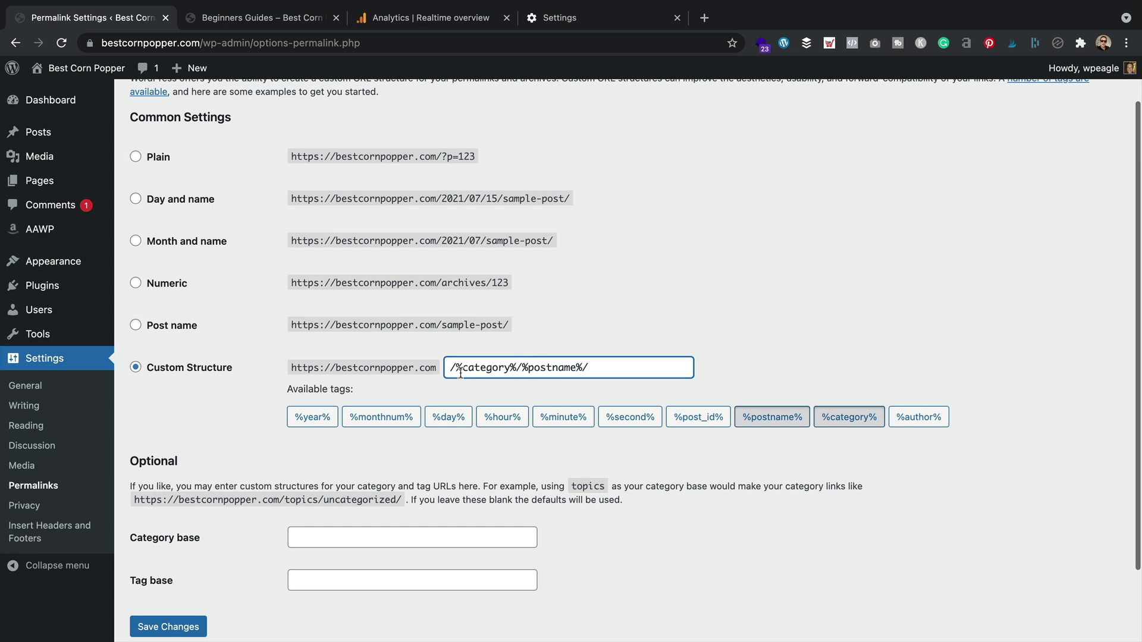
click(134, 624)
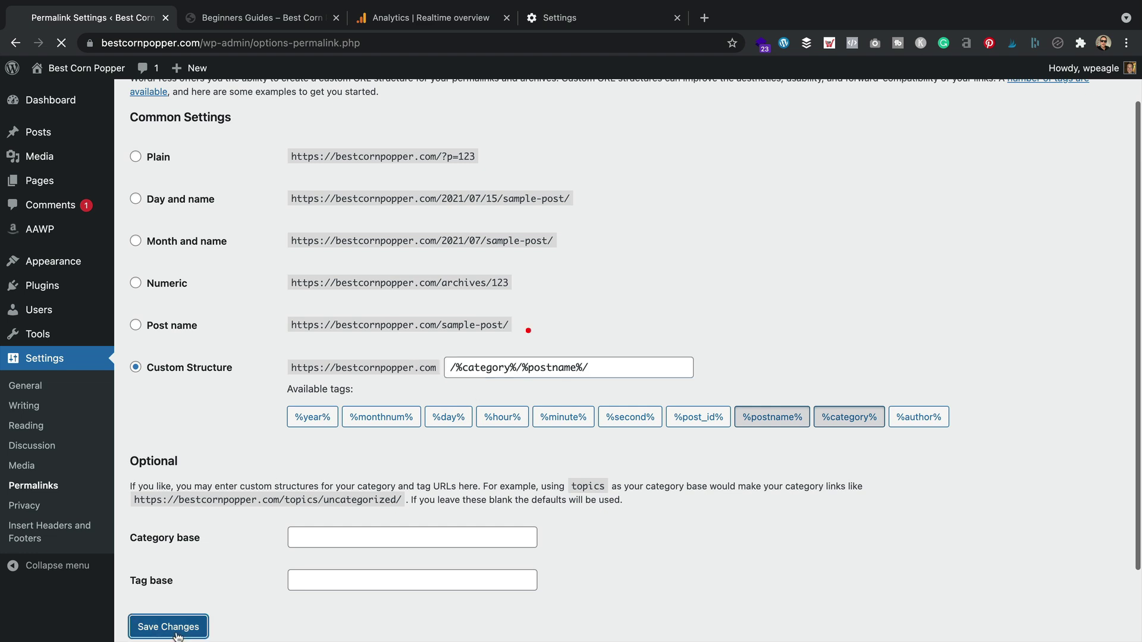
- Open the "Can You Eat Popcorn with Braces?" post from the live homepage and examine the category part of its URL
click(104, 76)
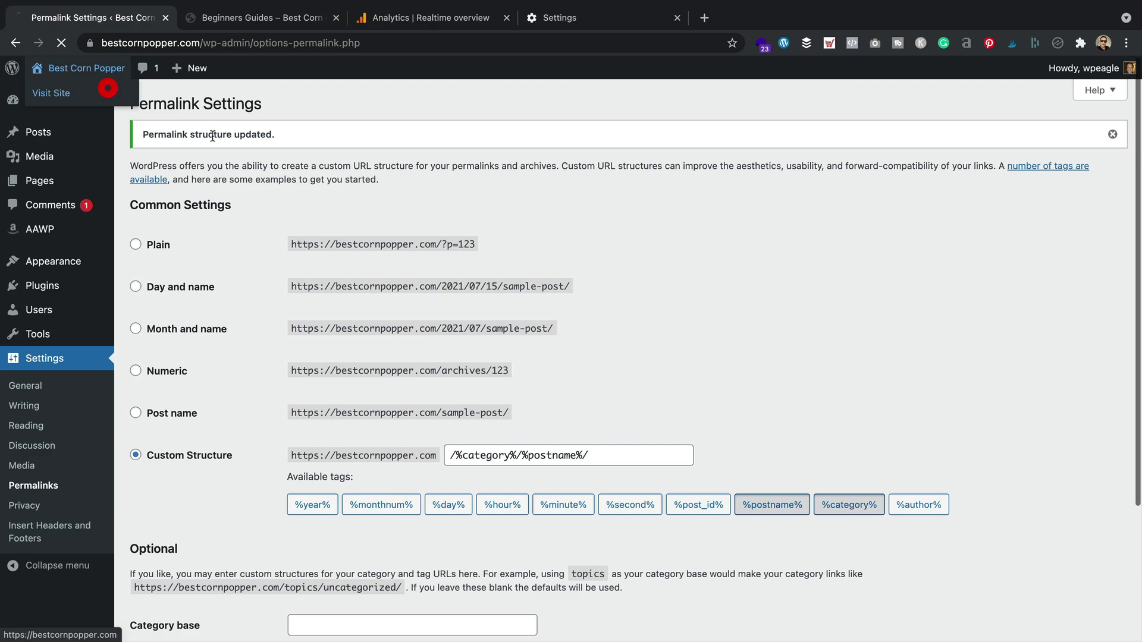
scroll(490, 220, down, 8)
click(408, 356)
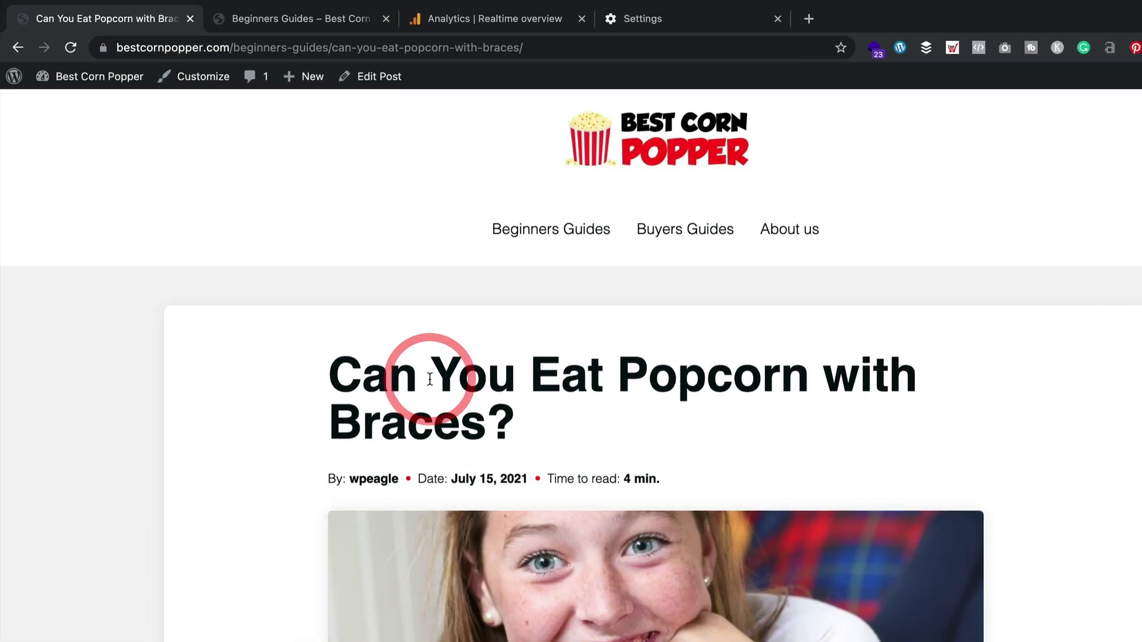
drag(201, 43, 277, 44)
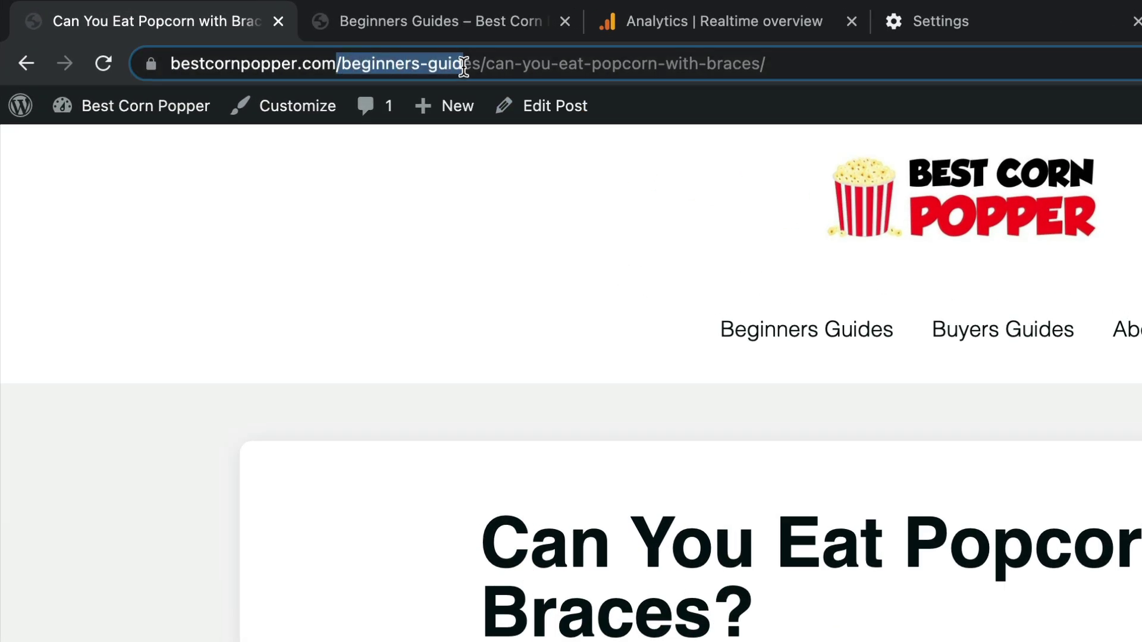
- Examine the category and post-name parts of the "Can You Eat Popcorn with Braces?" post's URL
drag(463, 65, 542, 63)
drag(904, 66, 542, 64)
click(619, 245)
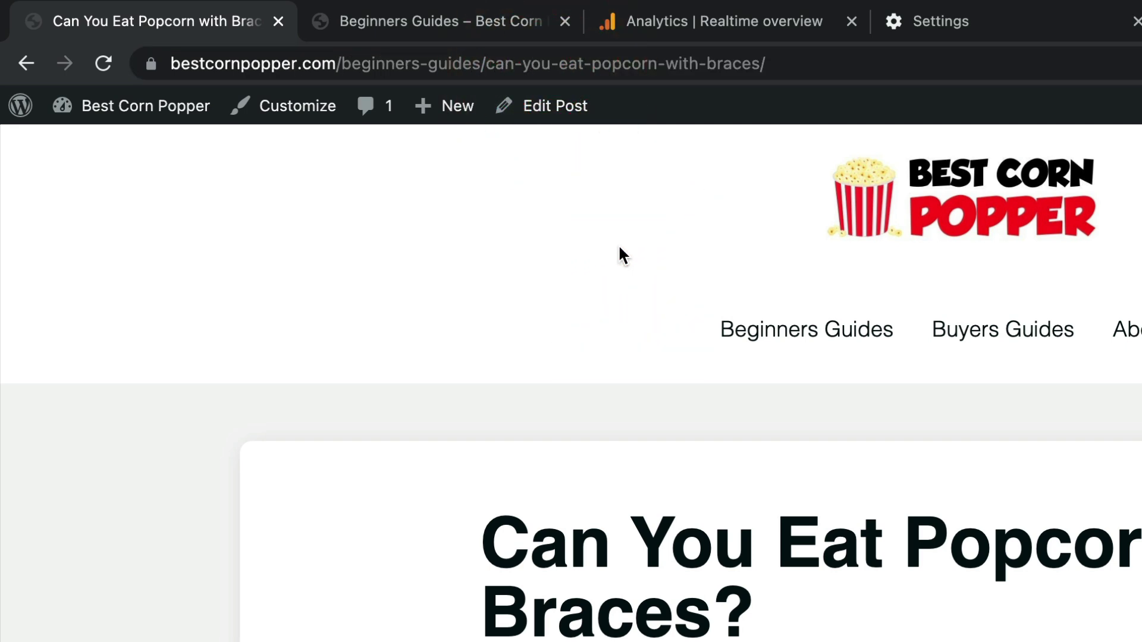
- Search the web for Google Search Console in a new browser tab and start the console from its official page
key(ctrl+t)
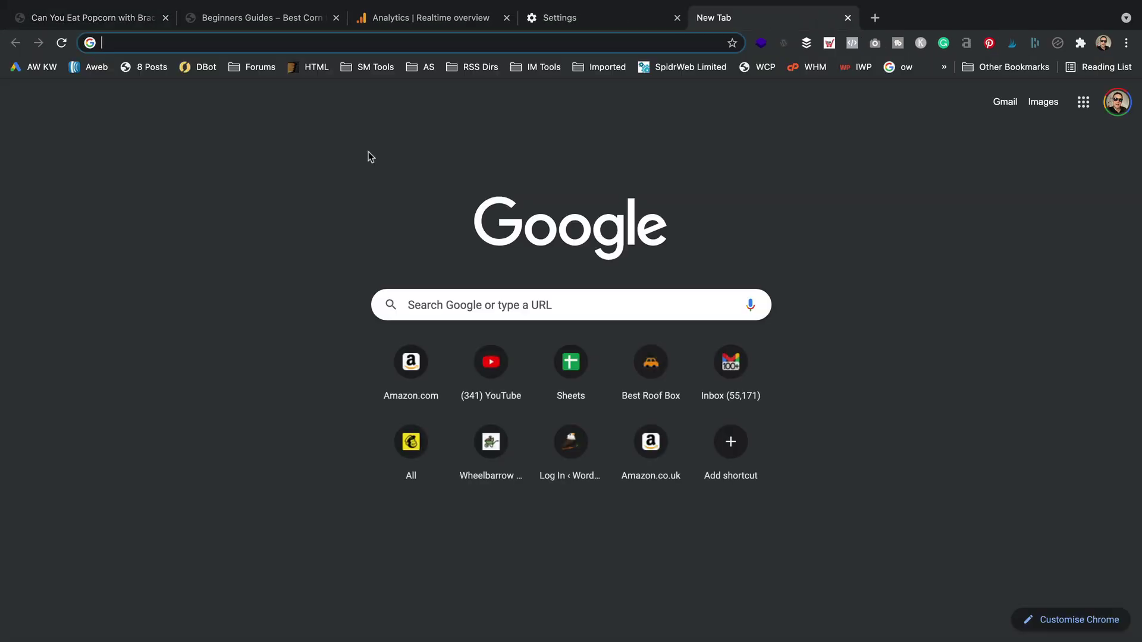
text(search con)
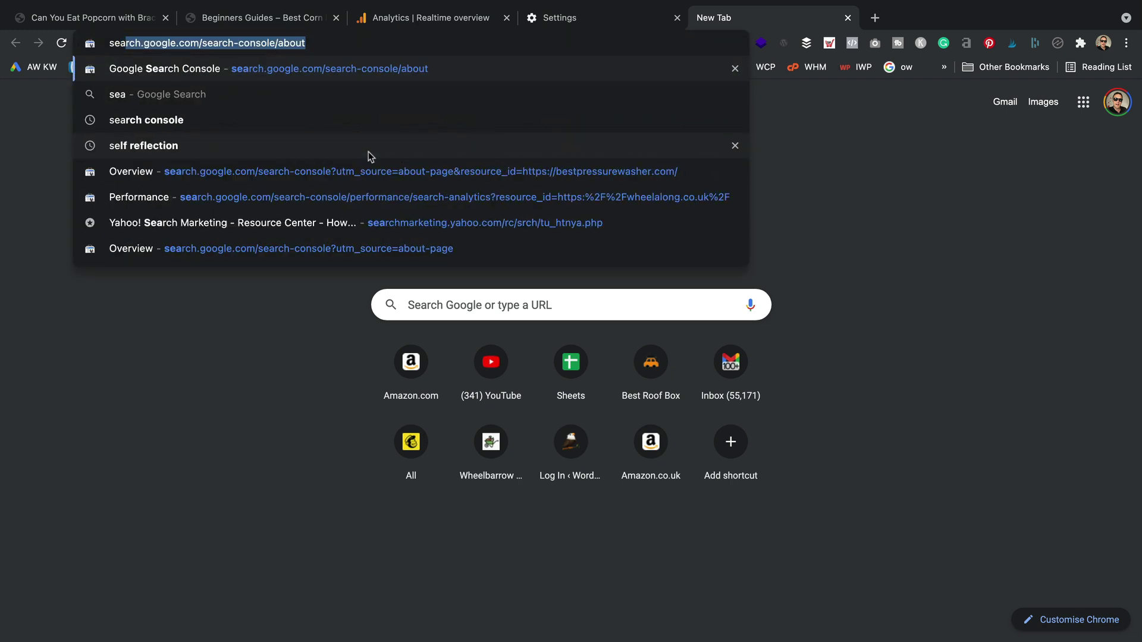
text(on)
key(Return)
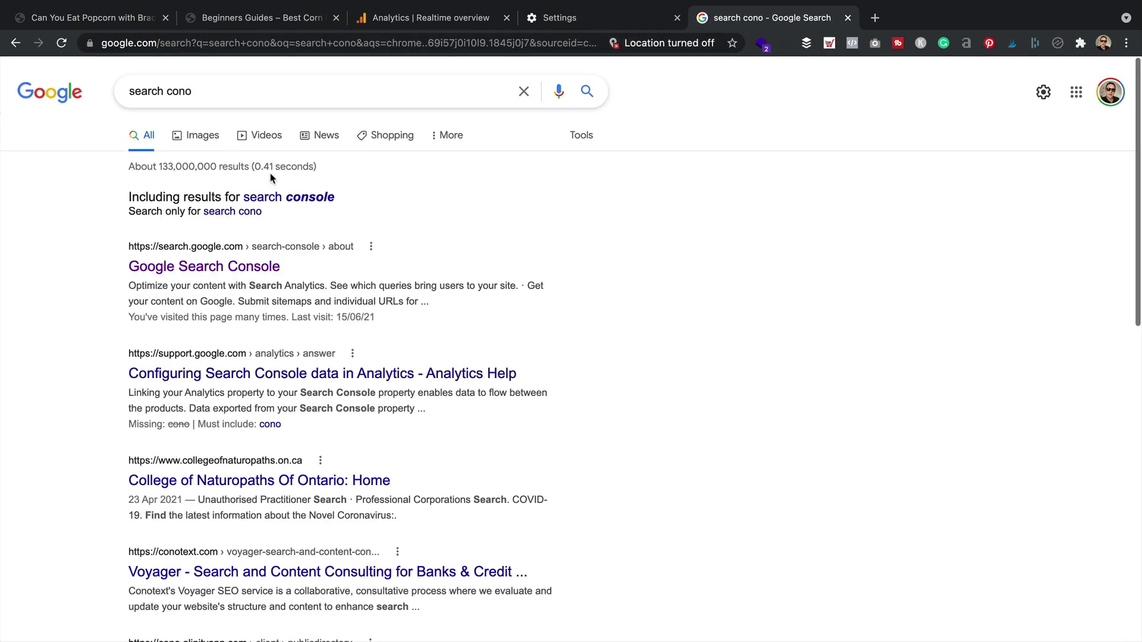
click(247, 267)
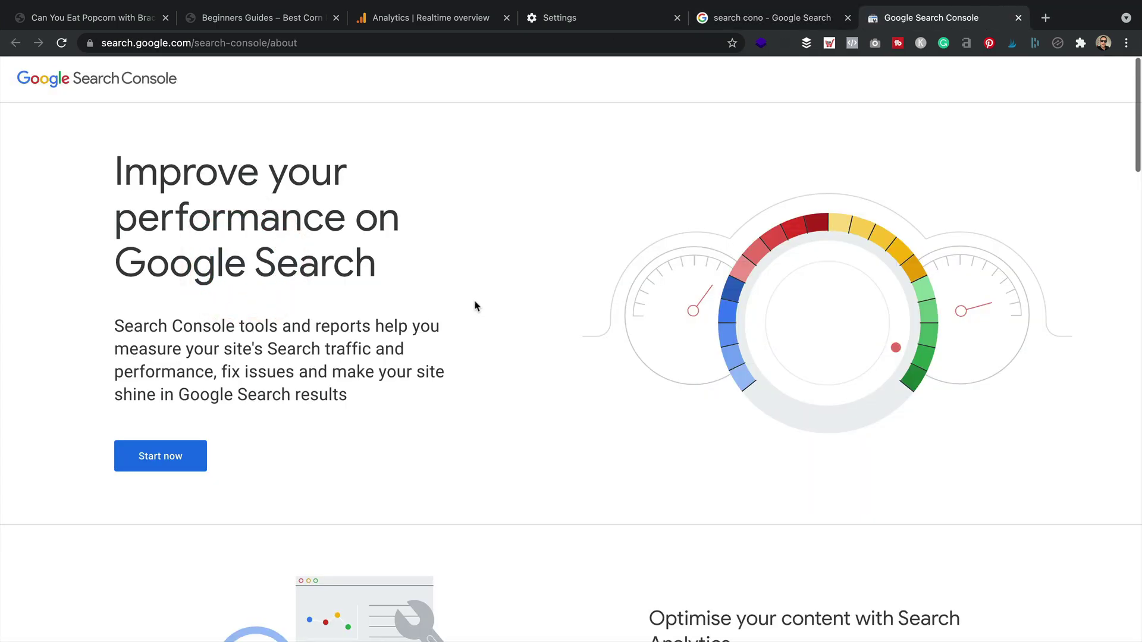
click(167, 461)
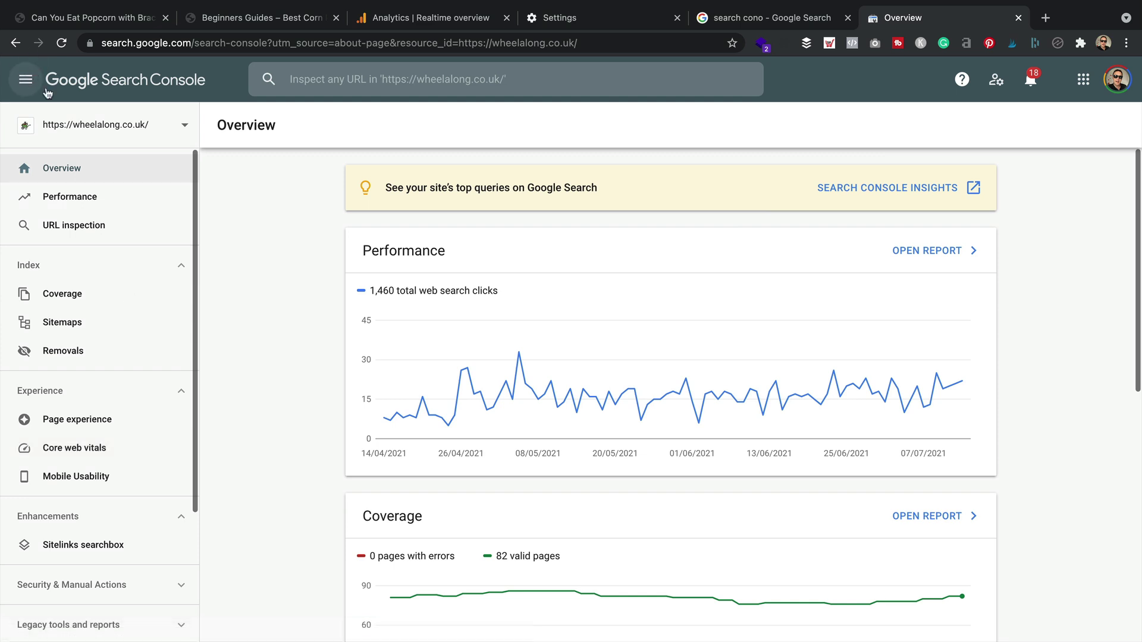
click(154, 124)
click(70, 504)
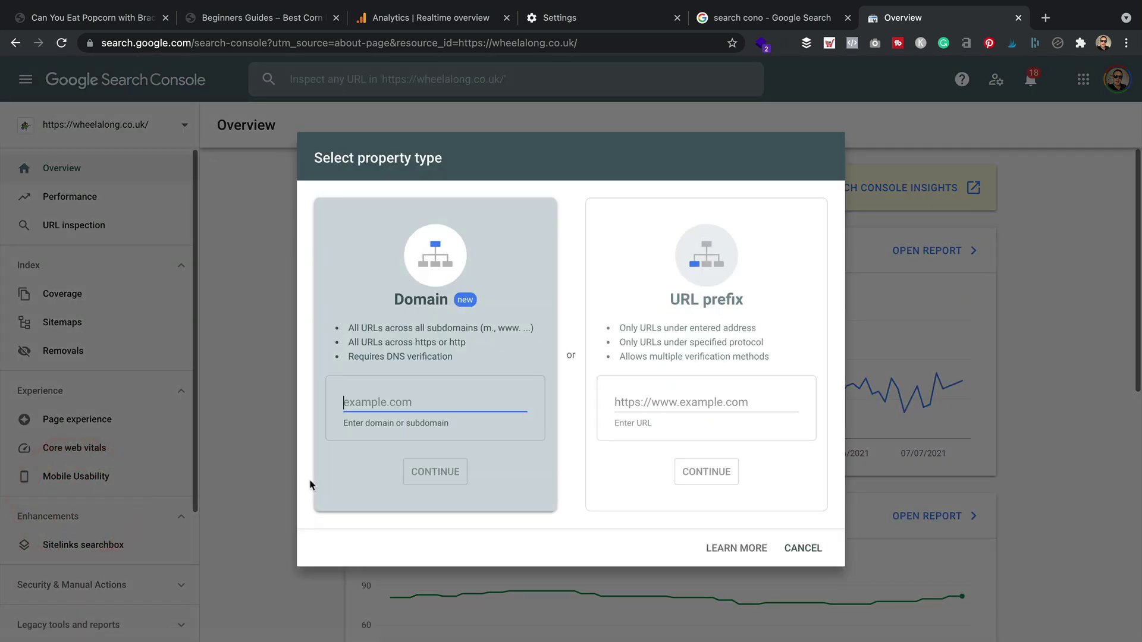
click(744, 288)
click(709, 327)
click(675, 399)
text(ht)
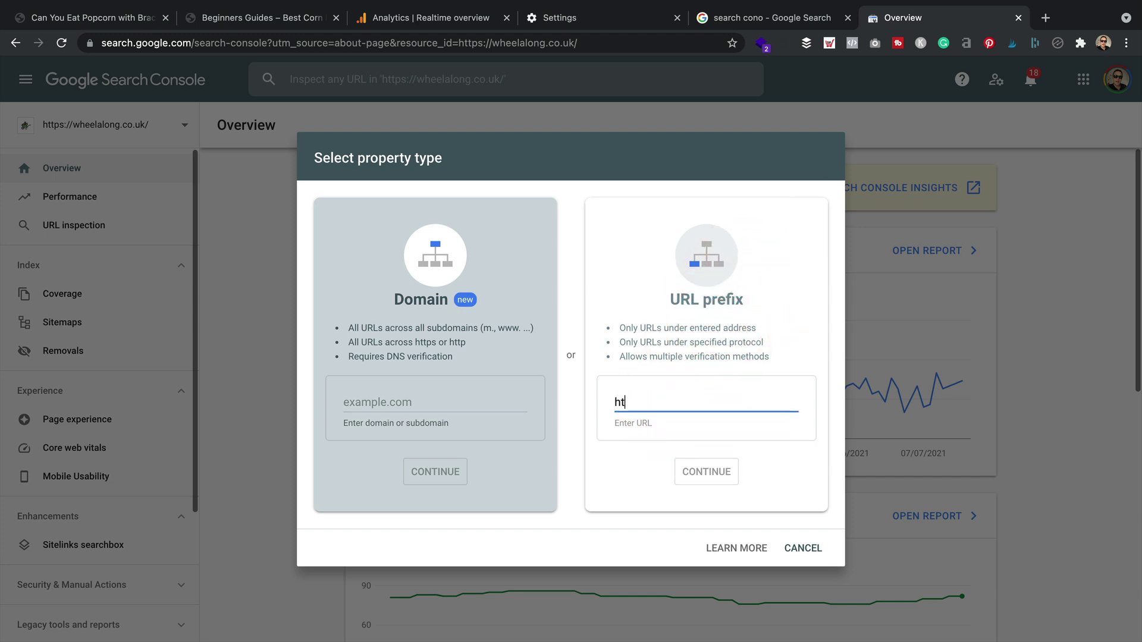
text(tps://bex)
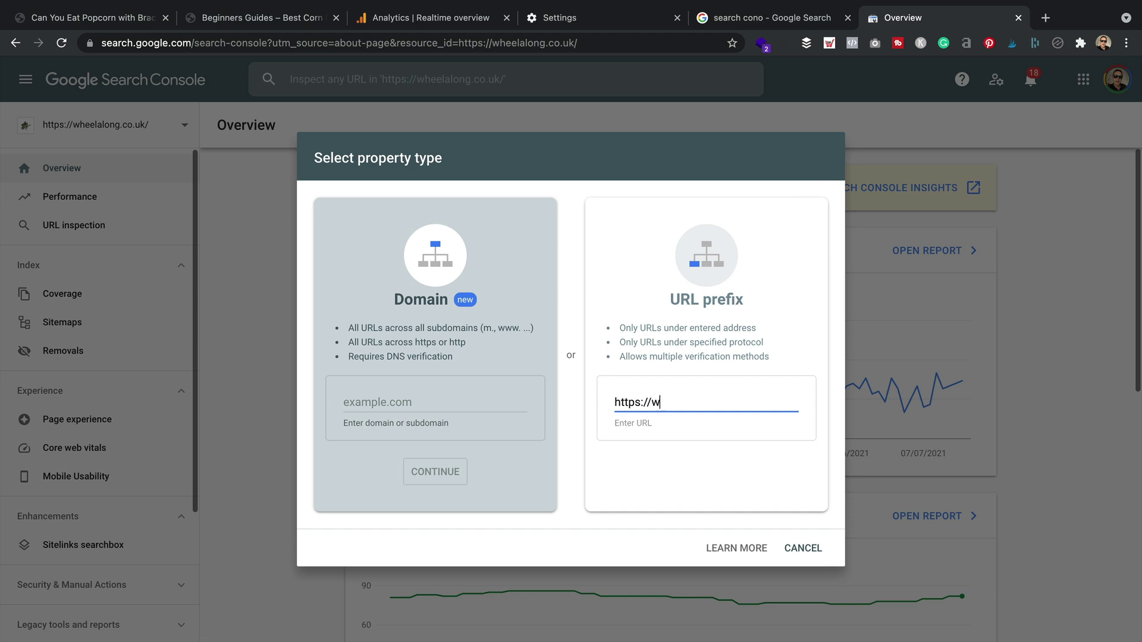
text(tcornpopper.com)
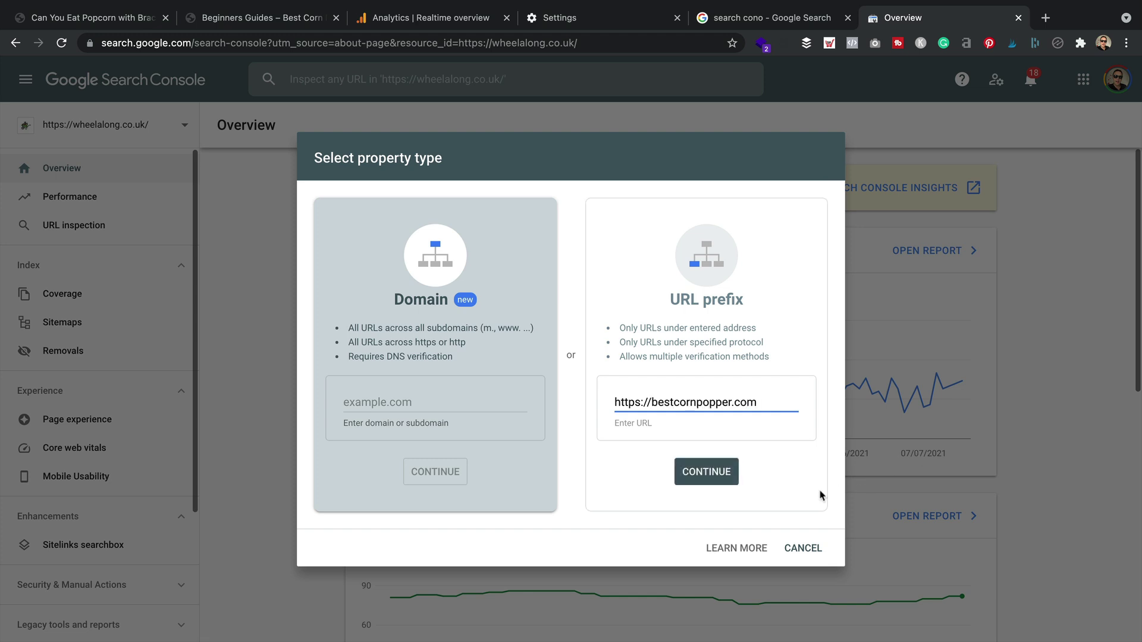
click(706, 468)
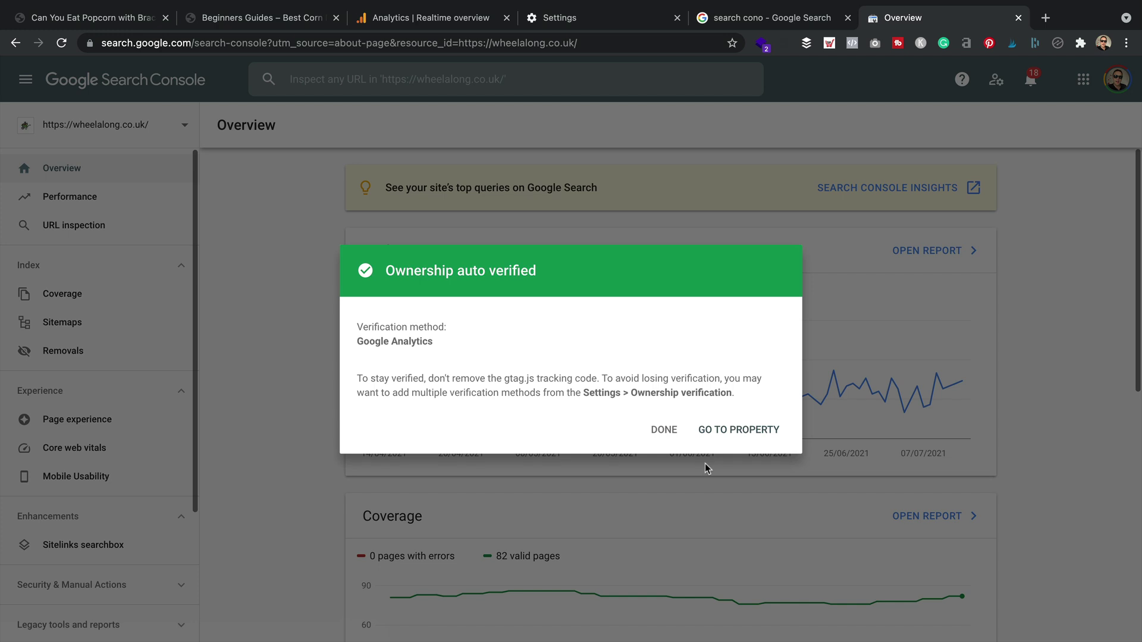
click(739, 431)
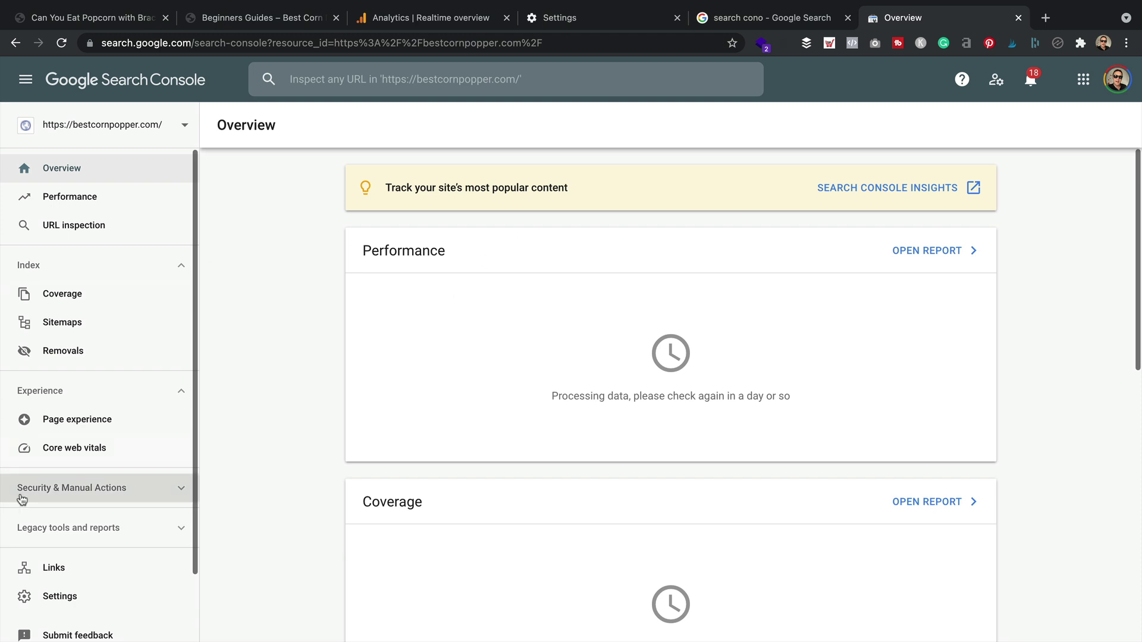
- Submit wp-sitemap.xml as a new sitemap for the bestcornpopper.com property and open its details
click(79, 322)
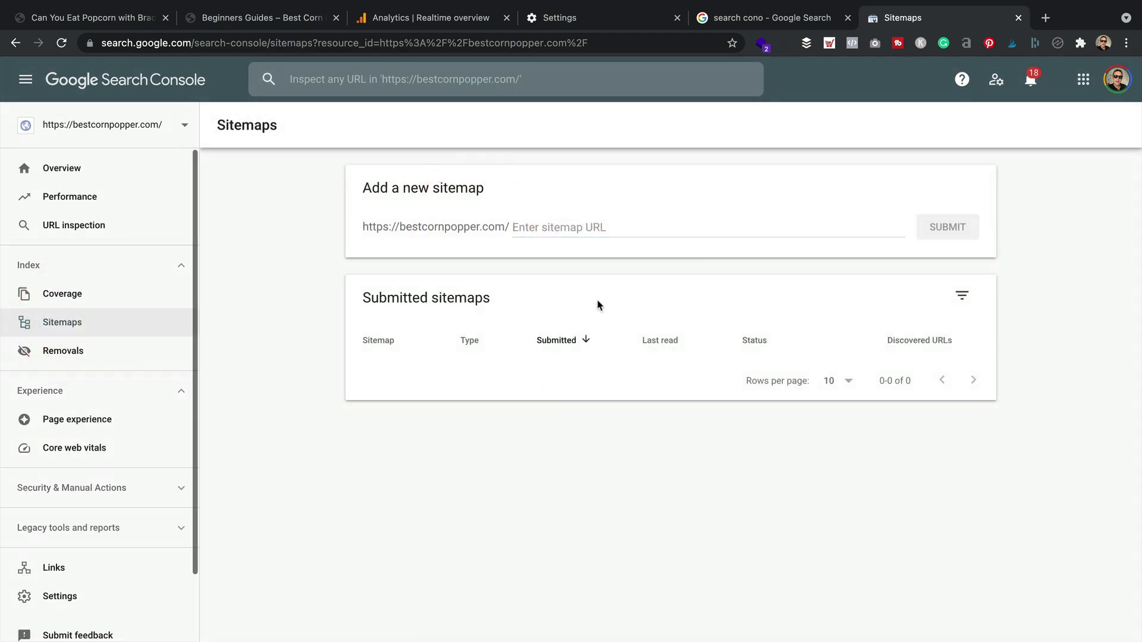
click(584, 229)
text(wp-sitemap.xml)
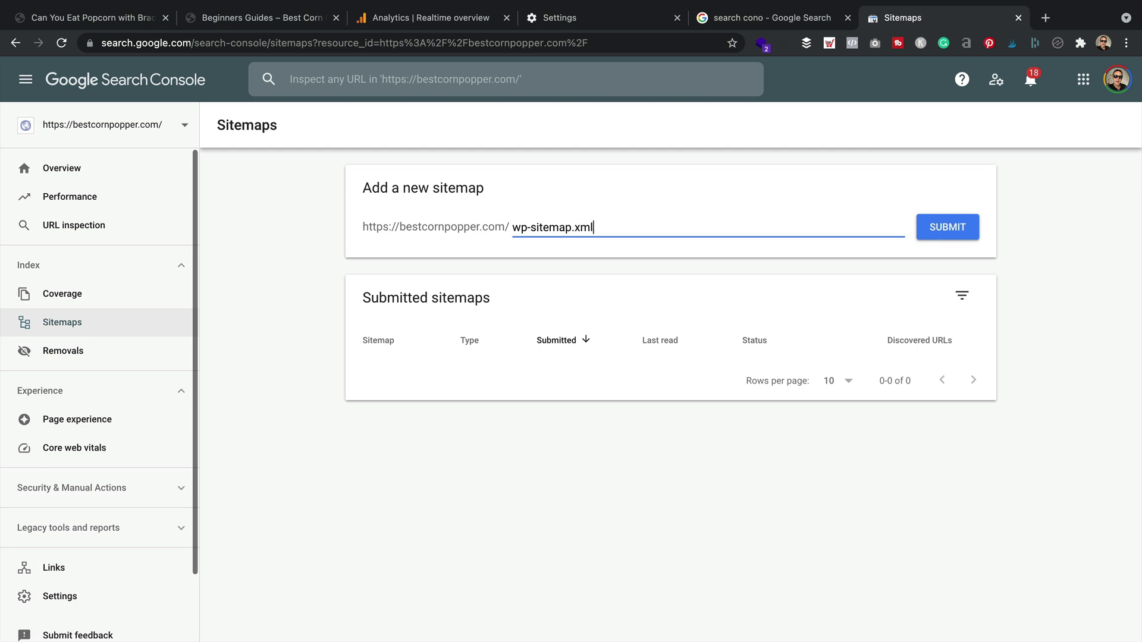
click(957, 227)
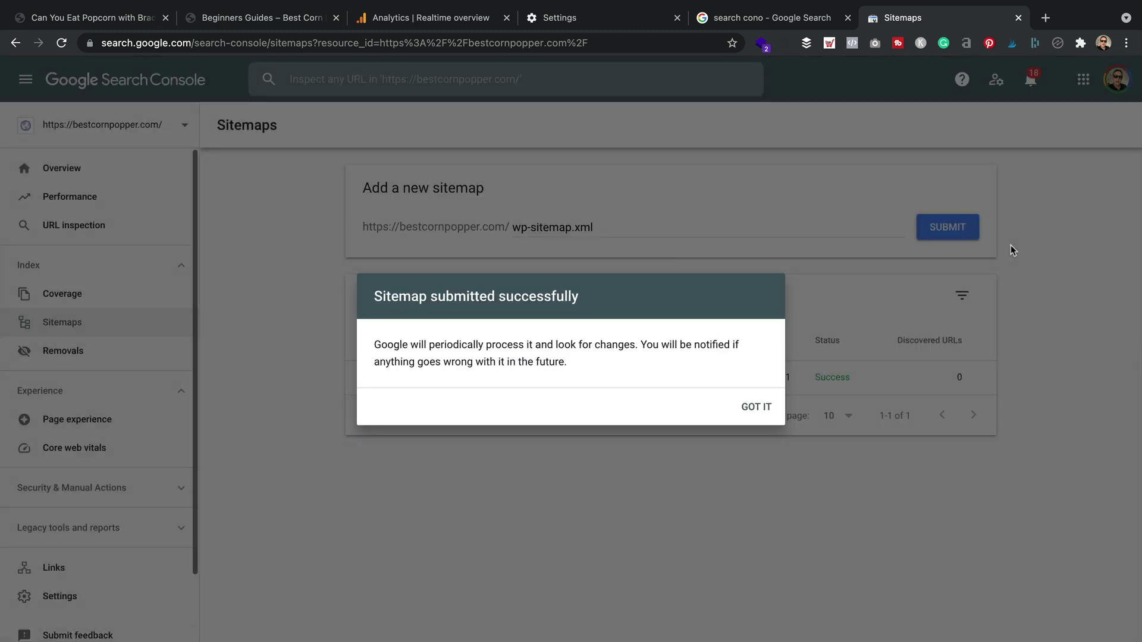
click(757, 407)
click(804, 378)
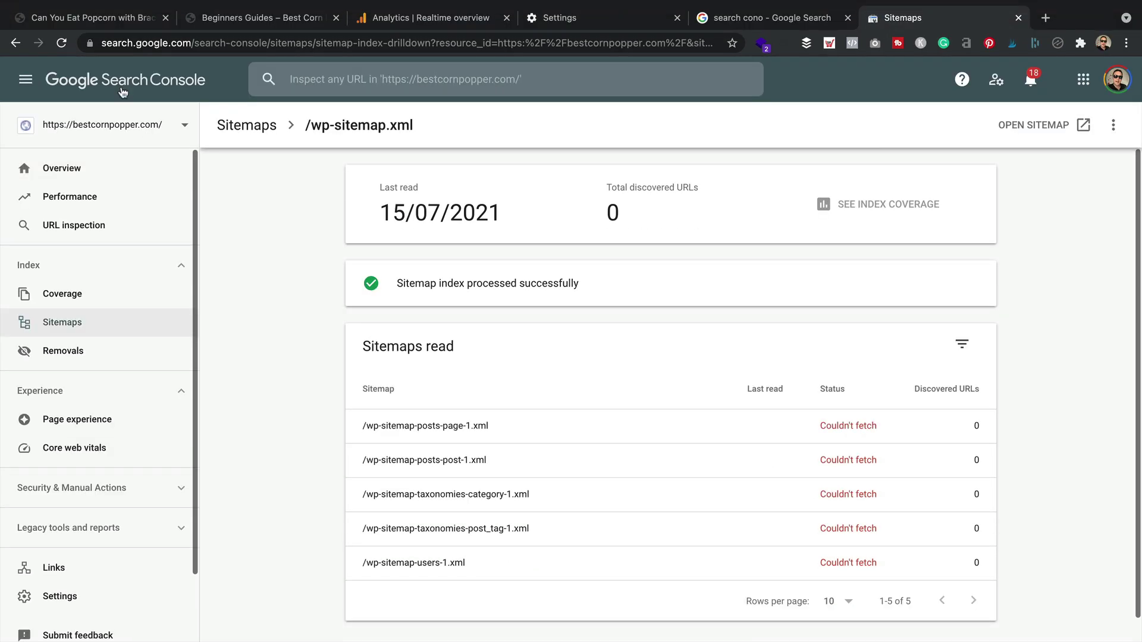
- Load bestcornpopper.com/wp-sitemap.xml in the browser tab that holds the popcorn and braces post
click(119, 22)
drag(206, 42, 584, 62)
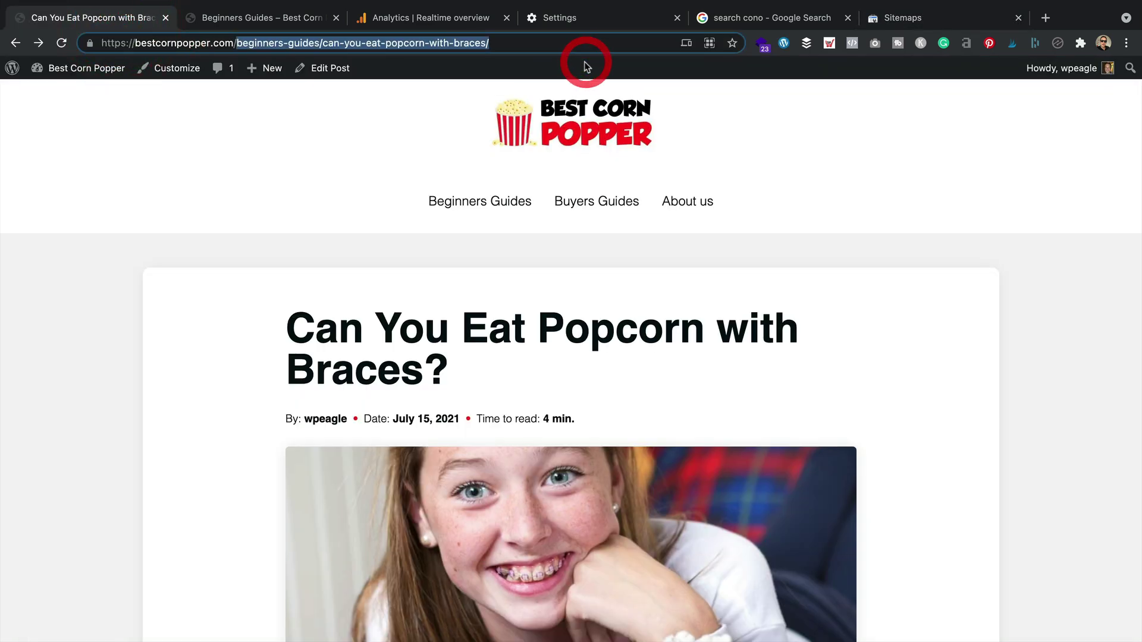
text(sitemap.xmlk)
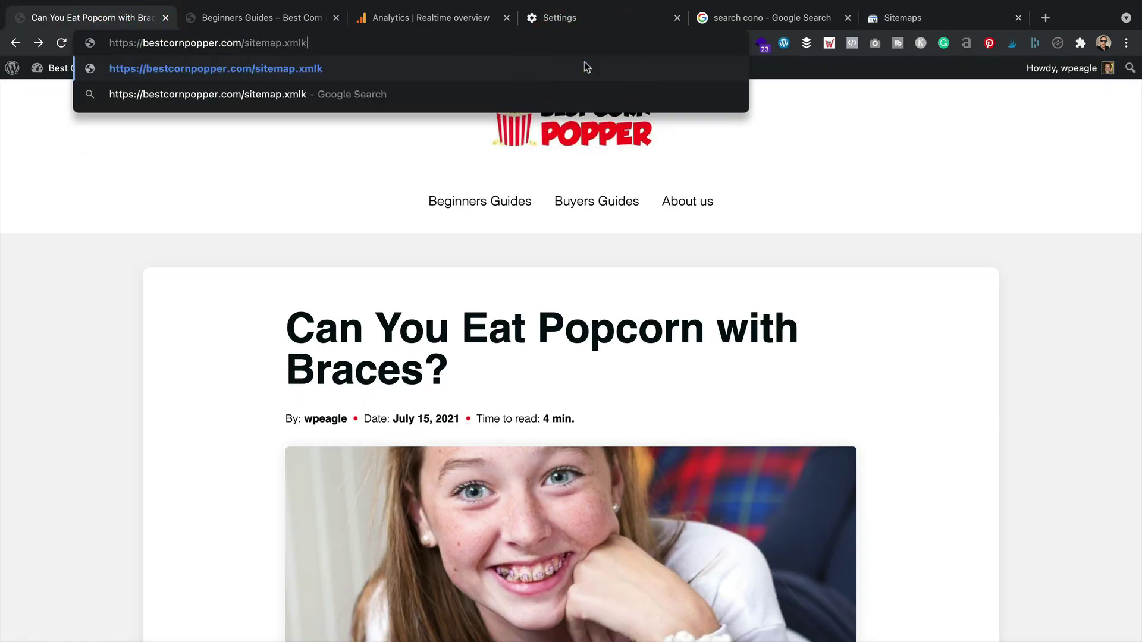
key(BackSpace)
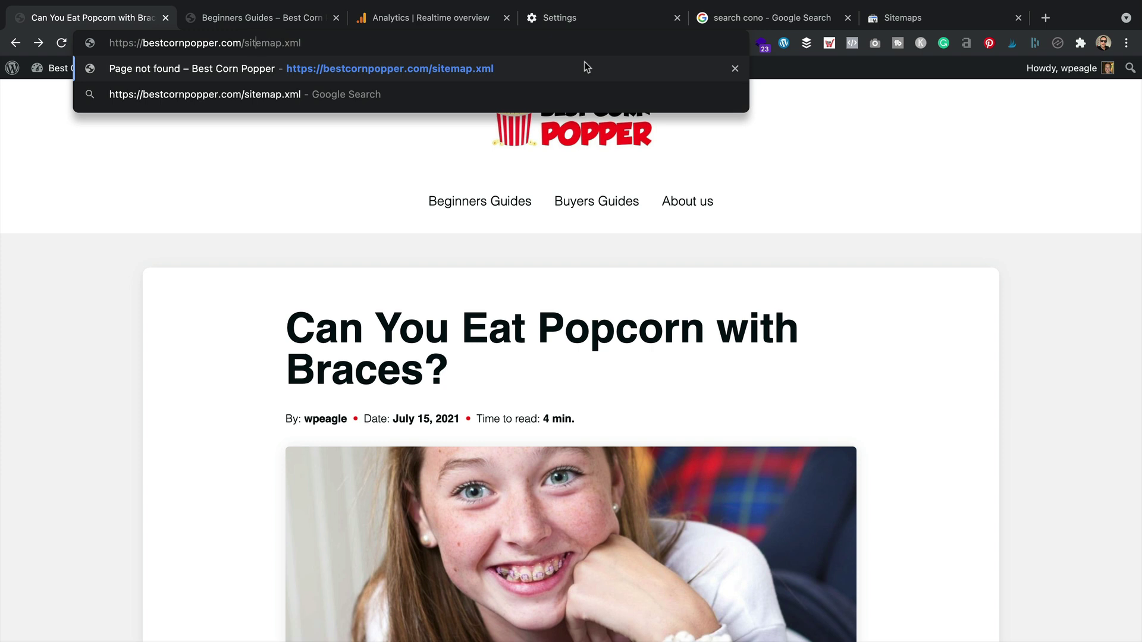
text(wp-)
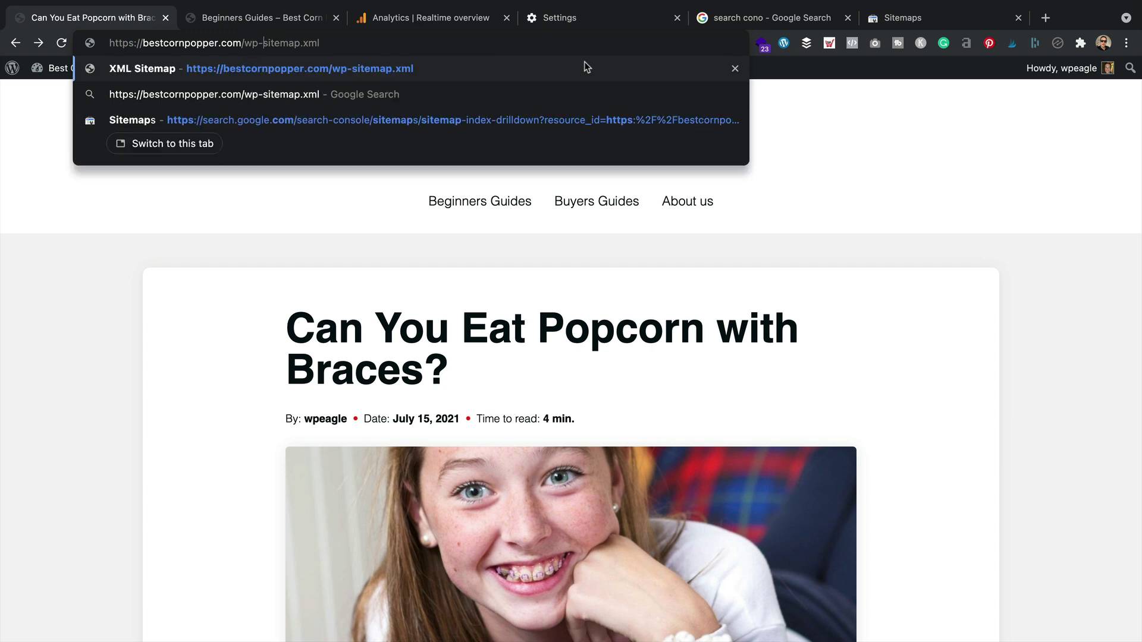
key(Return)
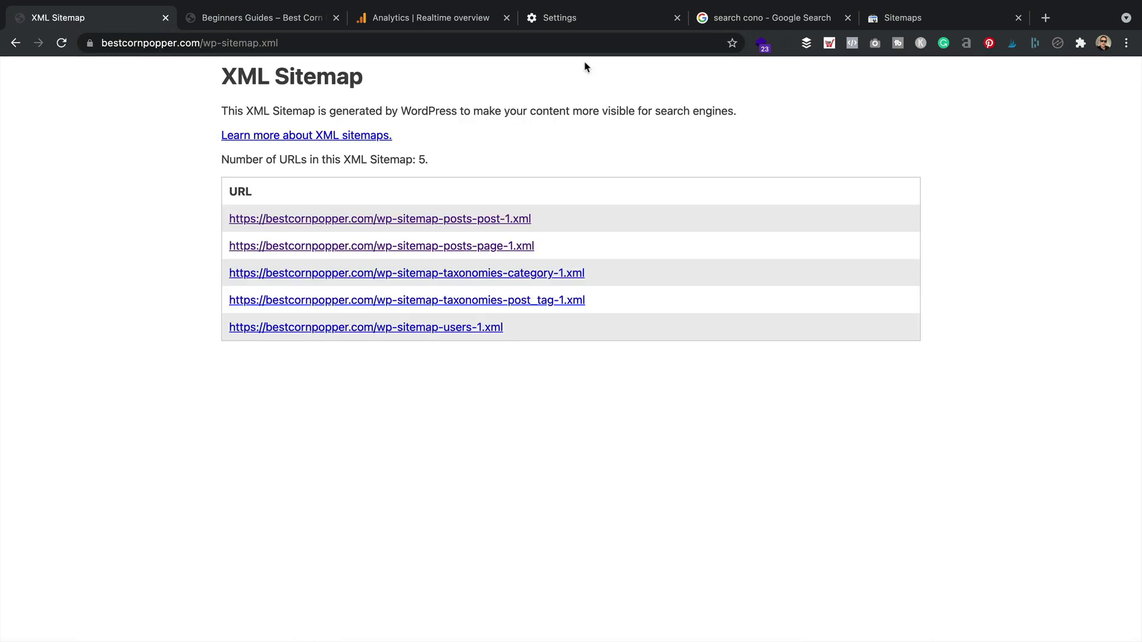
- Review the URLs listed in the wp-sitemap-posts-page-1.xml and wp-sitemap-posts-post-1.xml sitemaps
click(486, 244)
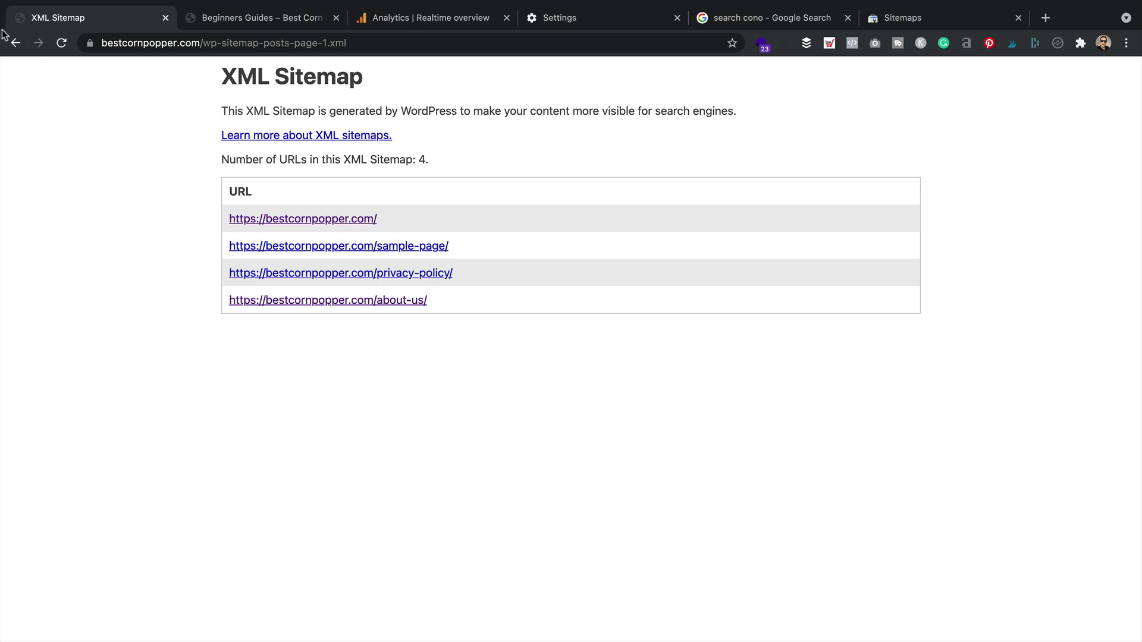
click(16, 43)
click(441, 218)
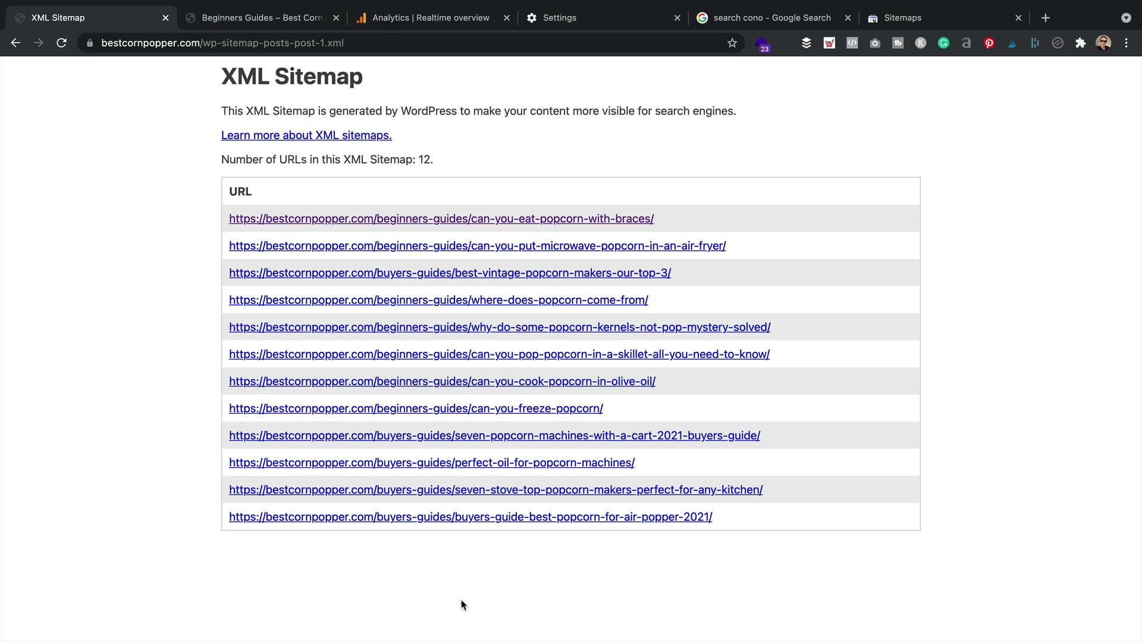
click(261, 18)
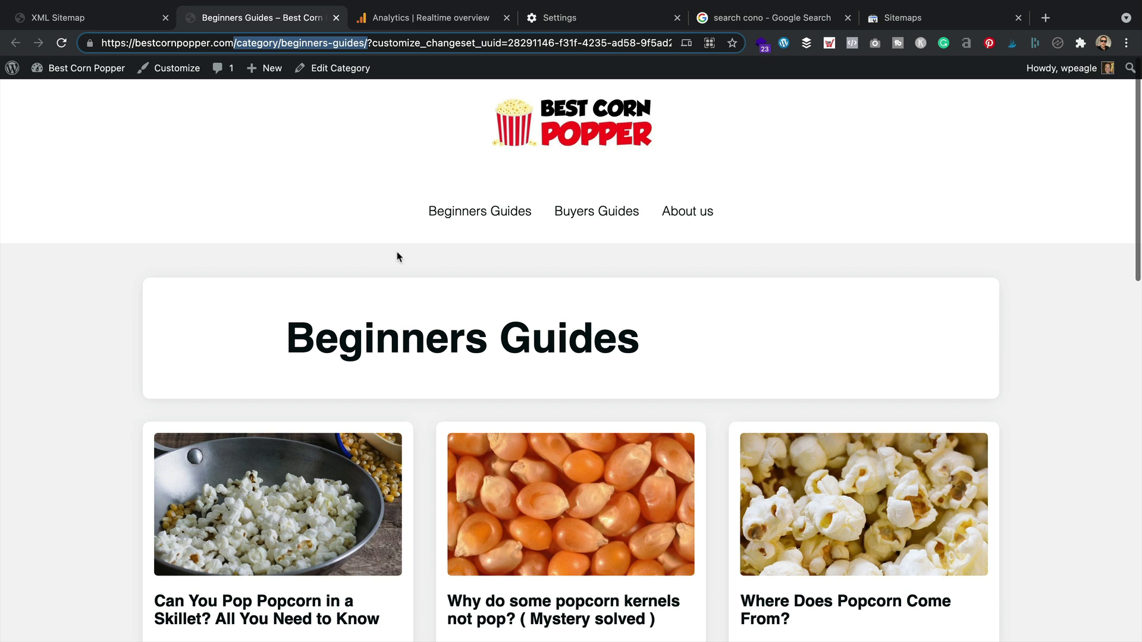
click(362, 176)
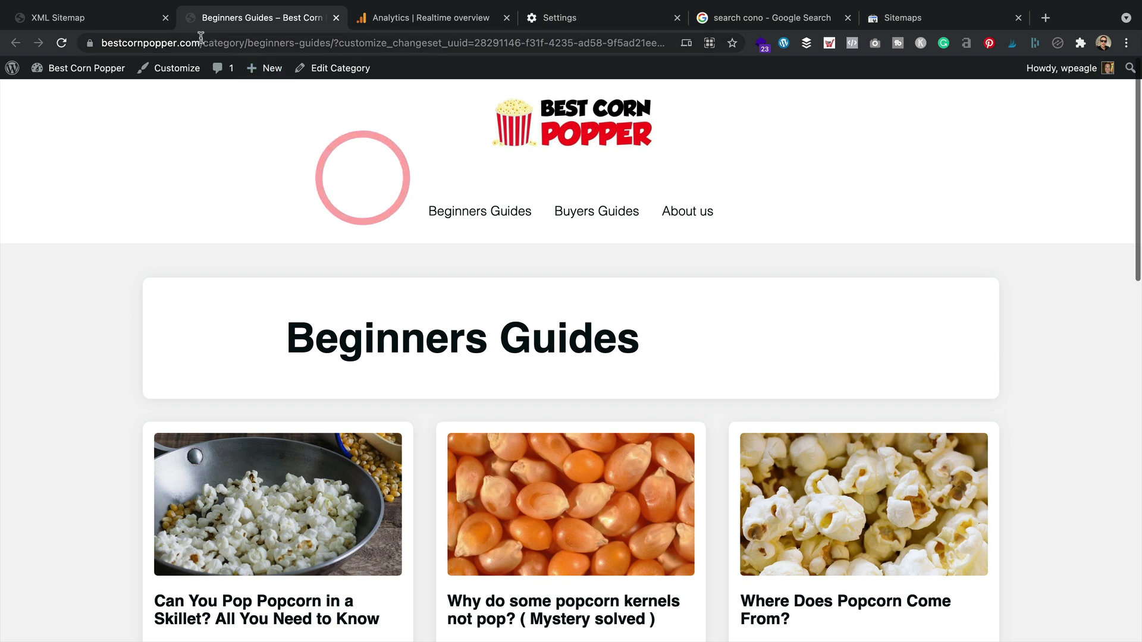
drag(201, 43, 1, 45)
key(super+c)
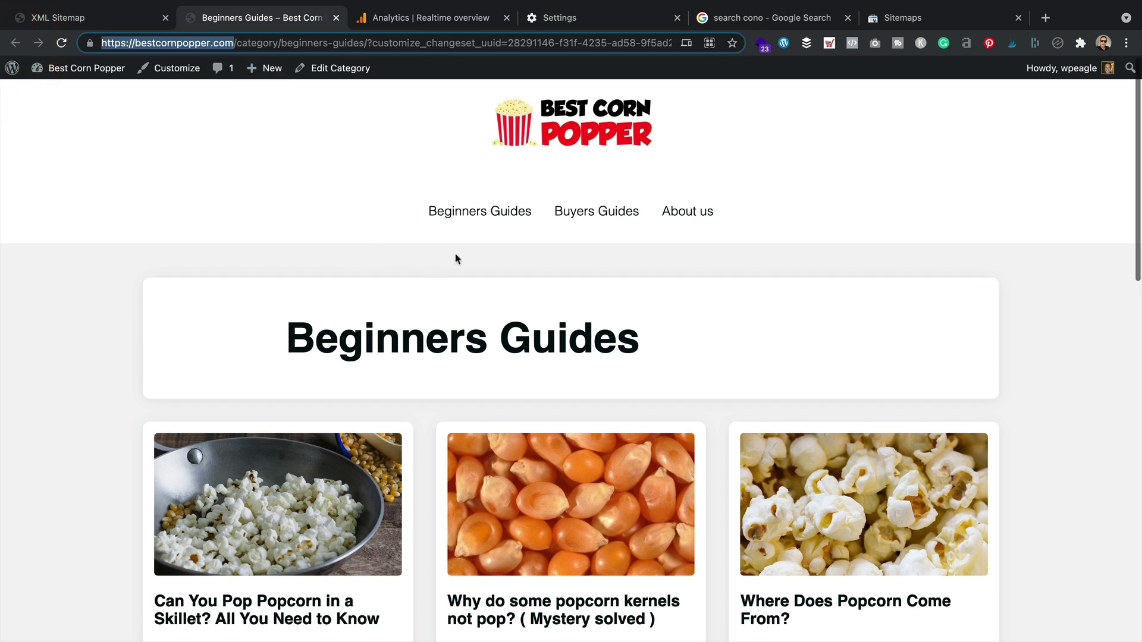
click(419, 229)
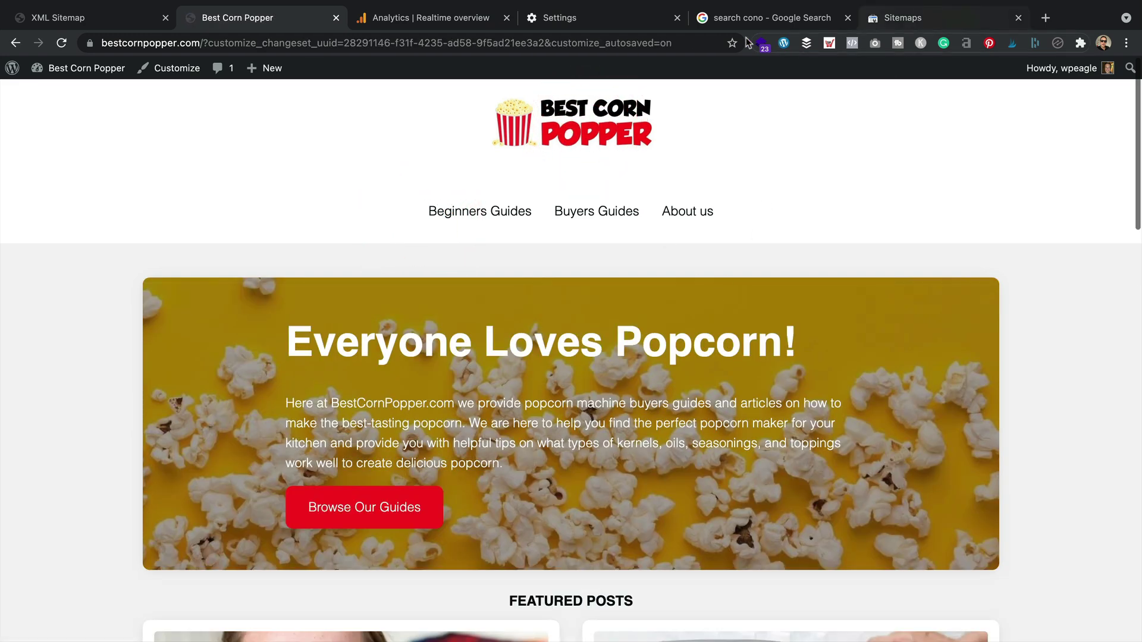
click(1046, 18)
text(google pa)
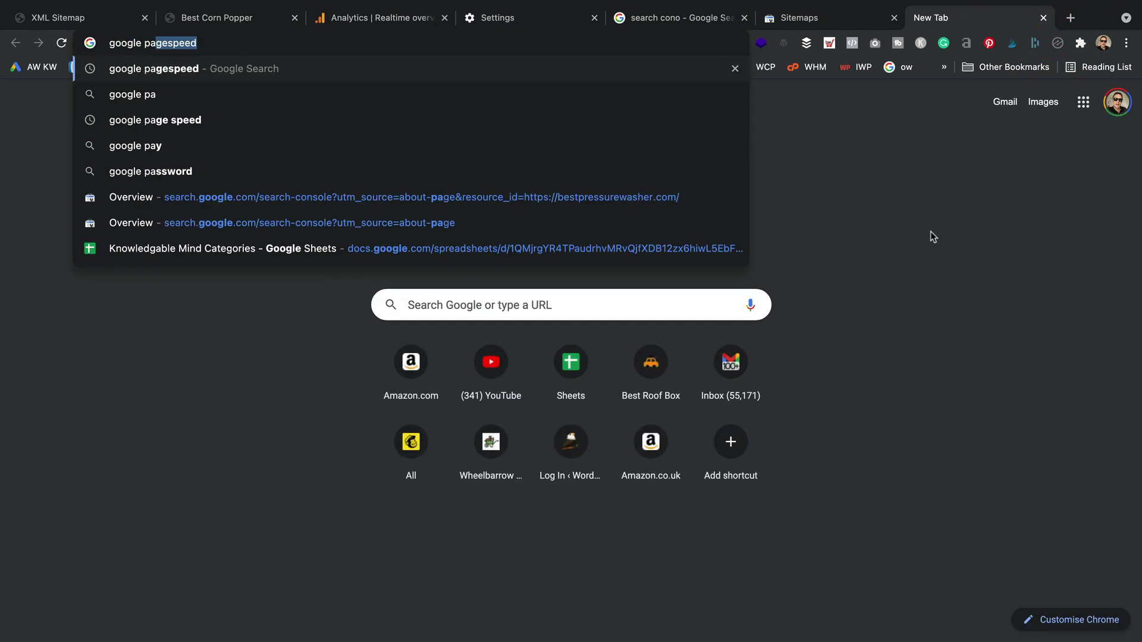
key(Return)
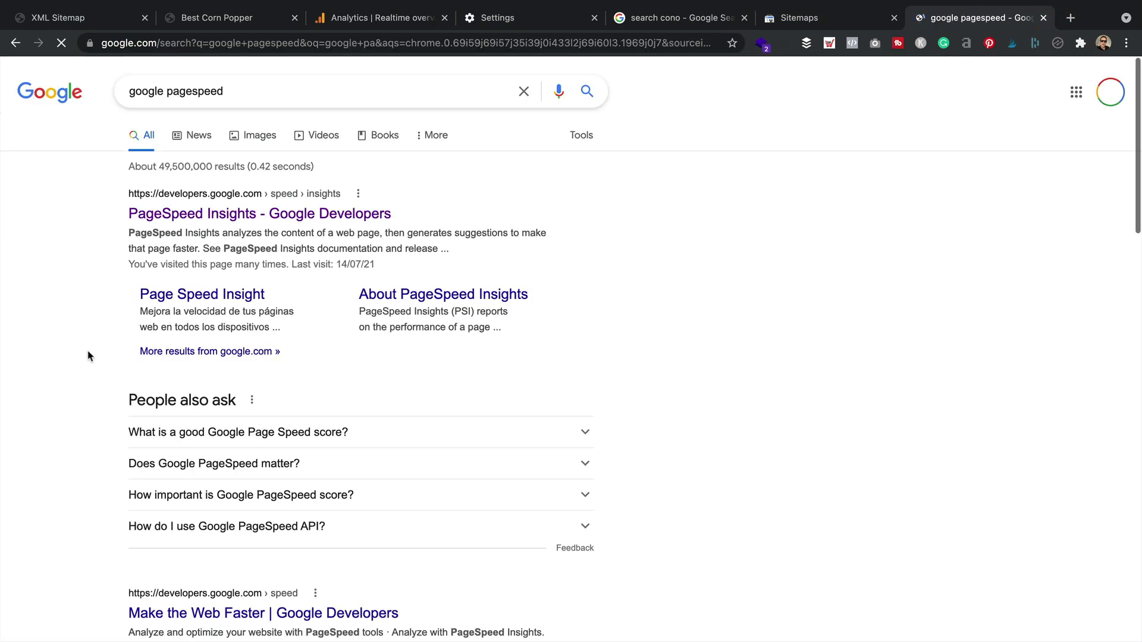
click(271, 208)
click(374, 200)
key(super+v)
click(824, 203)
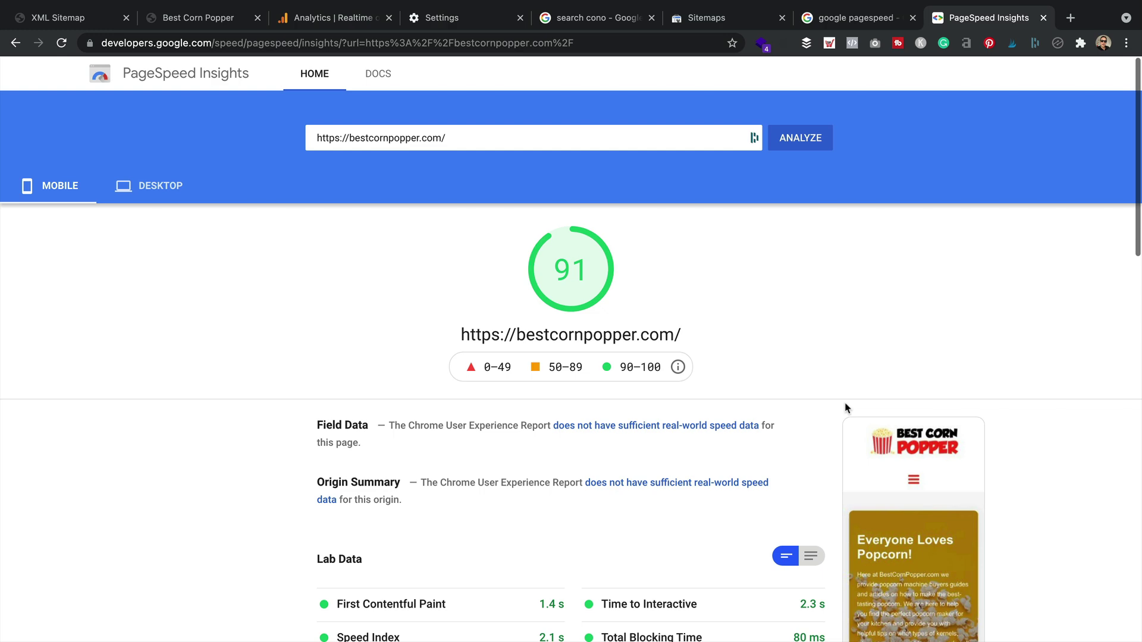
- Compare the mobile and desktop PageSpeed reports for the homepage, examining the performance scores and Lab Data
scroll(754, 292, down, 5)
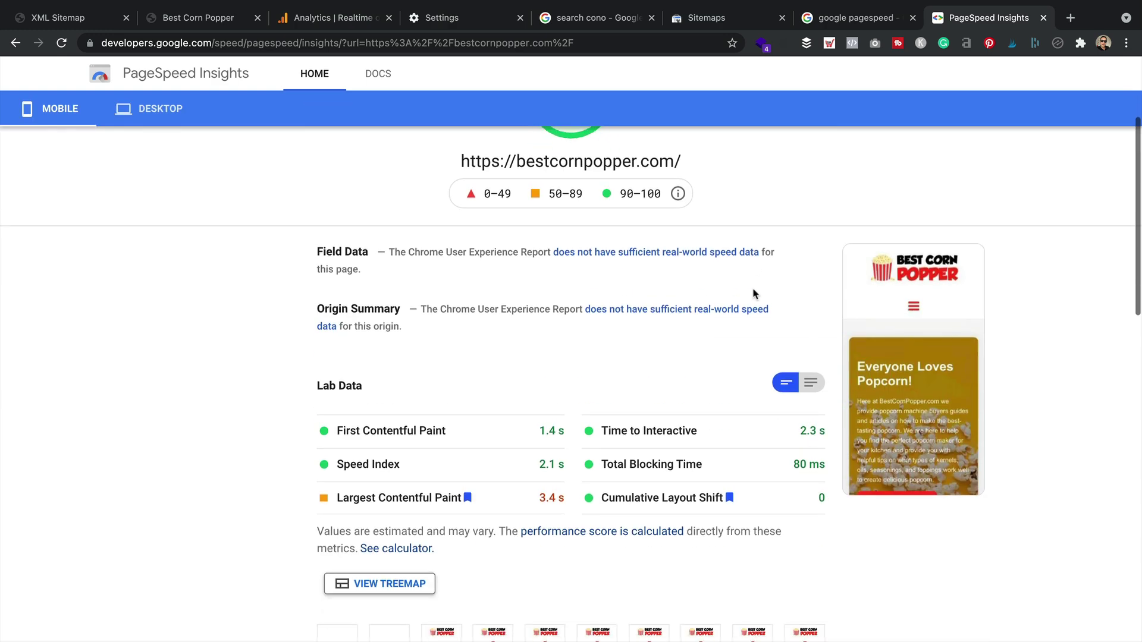
scroll(753, 294, up, 5)
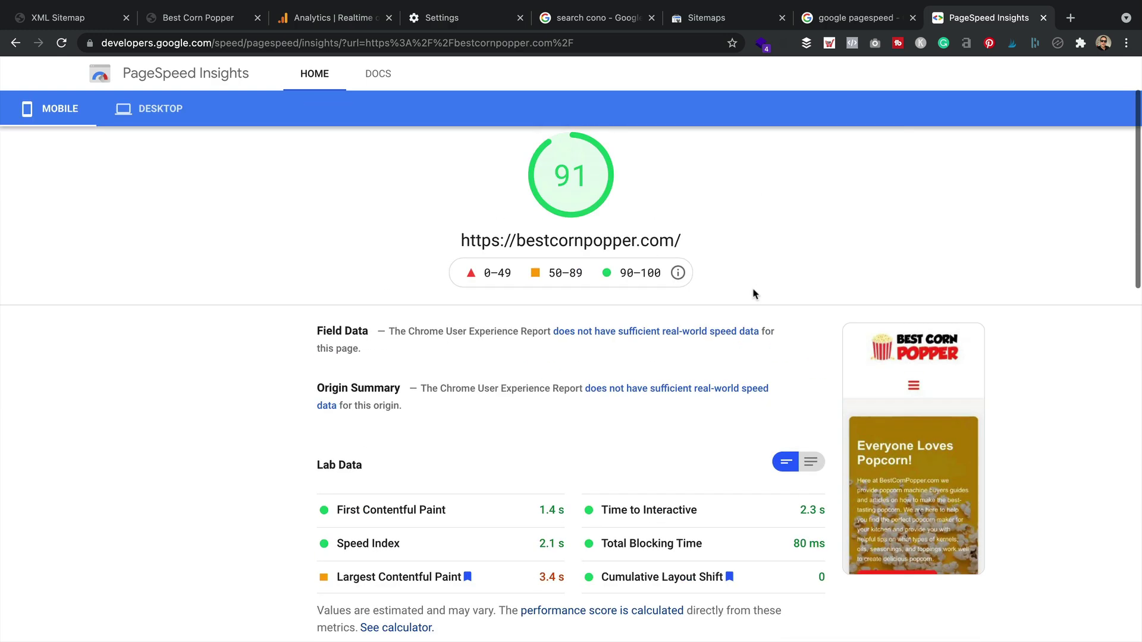
click(154, 186)
scroll(438, 208, down, 4)
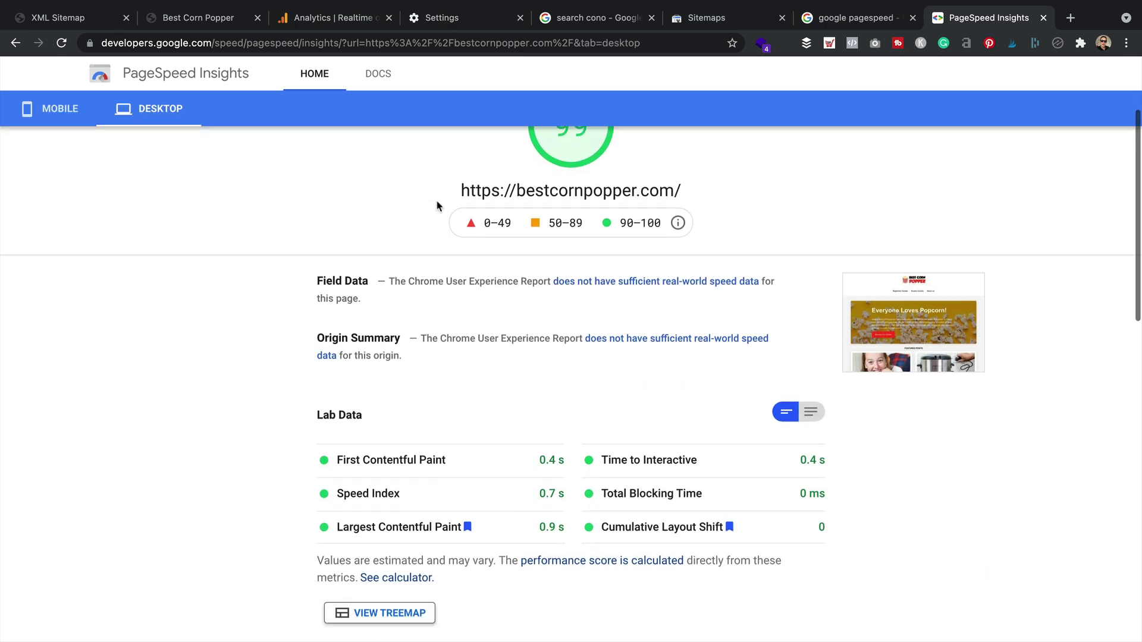
scroll(437, 205, up, 4)
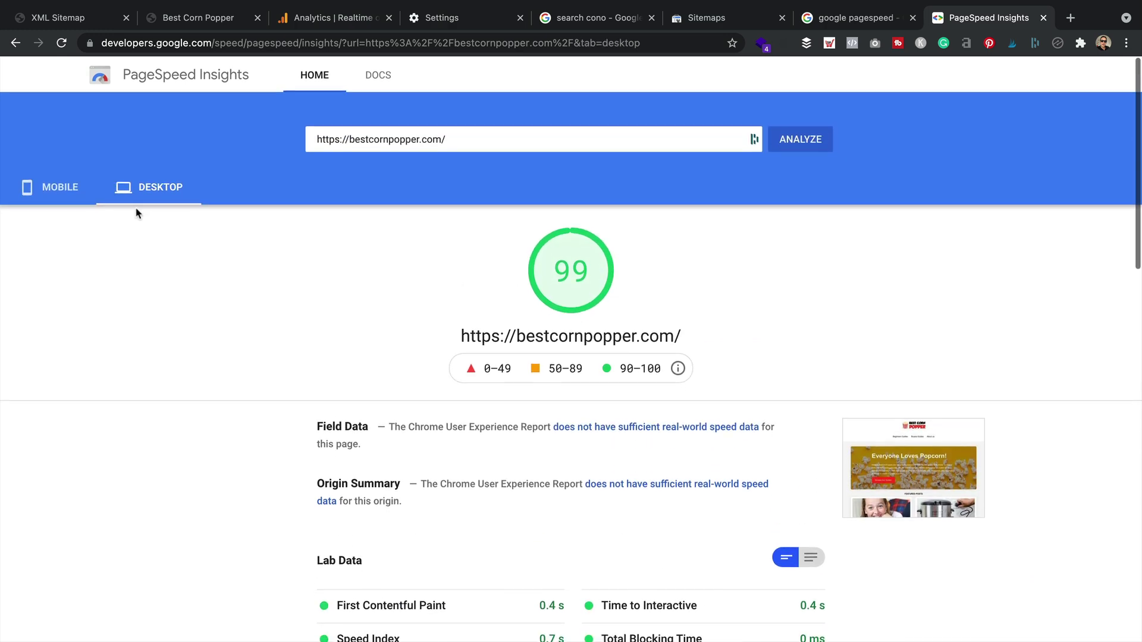
click(57, 190)
scroll(446, 221, down, 6)
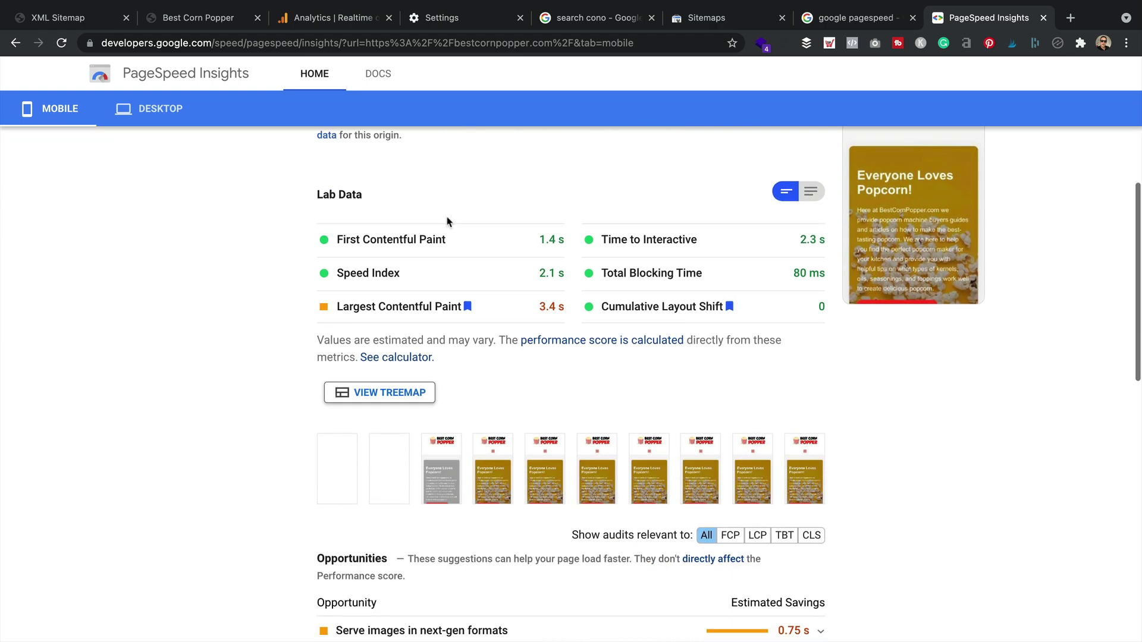
scroll(448, 222, up, 6)
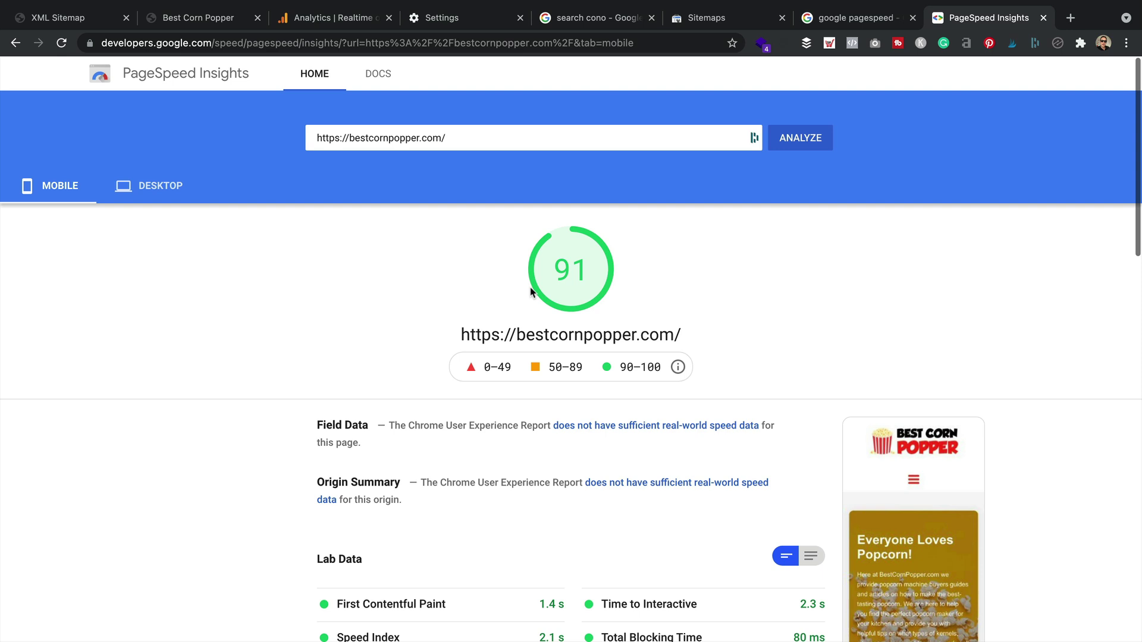
click(135, 185)
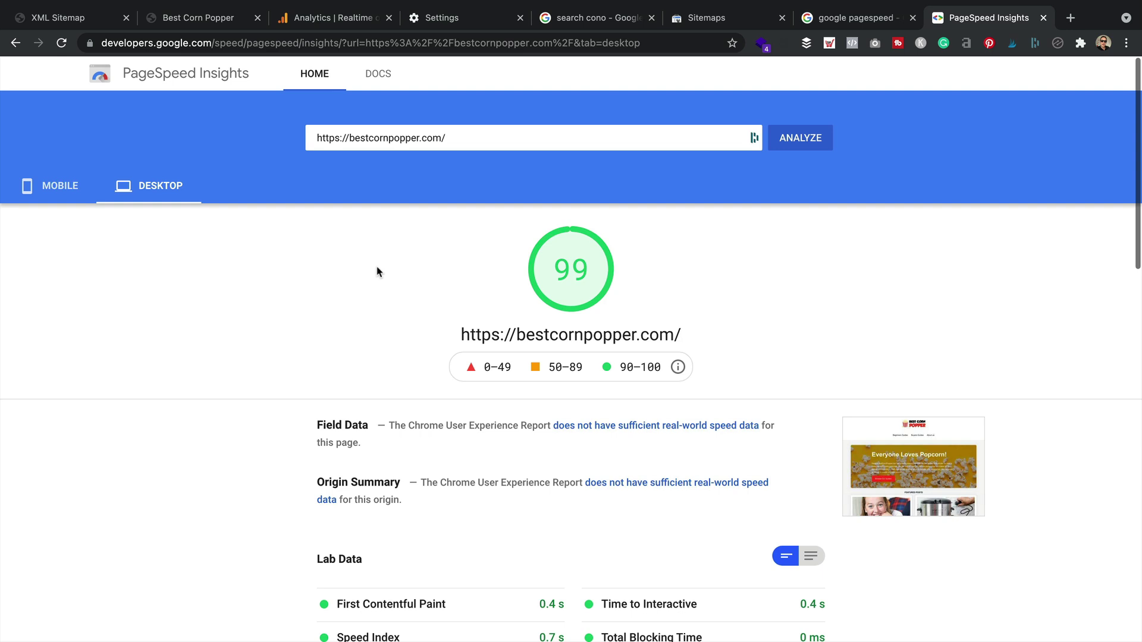
click(30, 186)
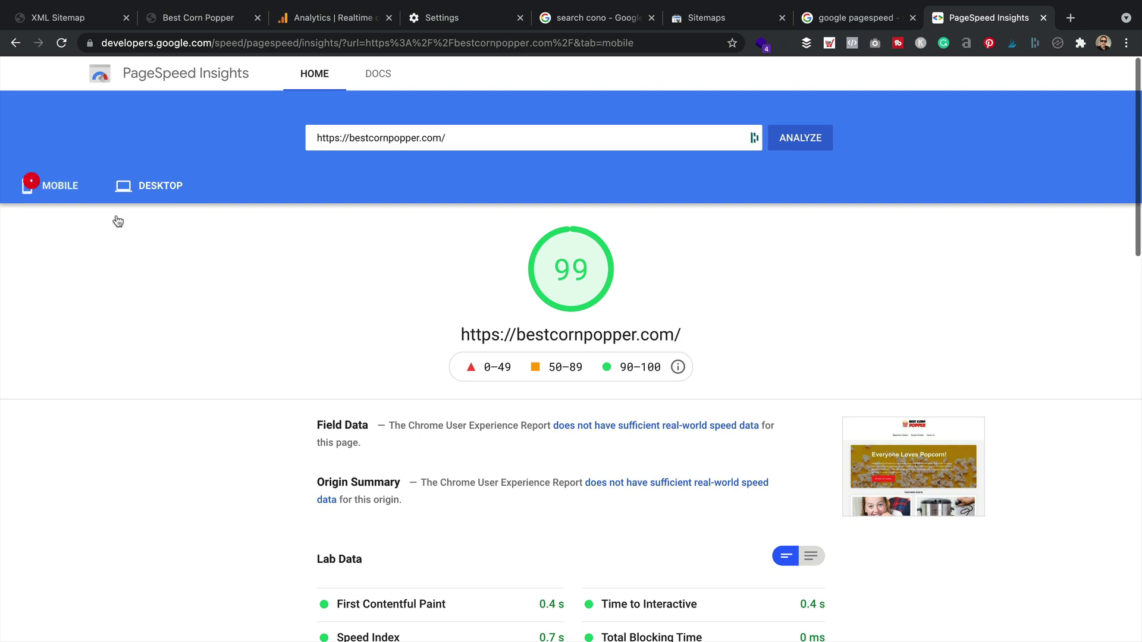